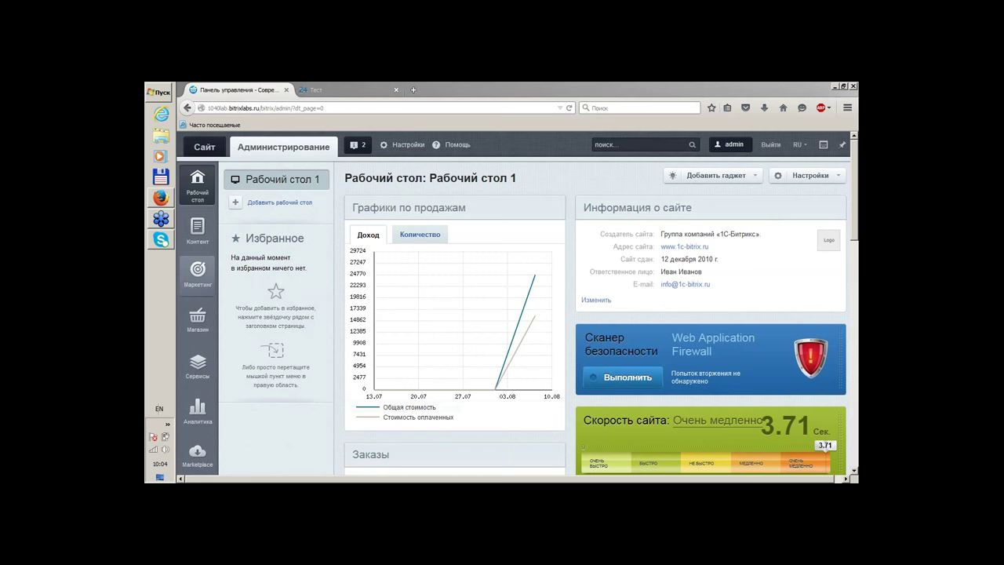
# Open the Документы list under Магазин > Складской учет, which shows no documents yet
pyautogui.click(200, 320)
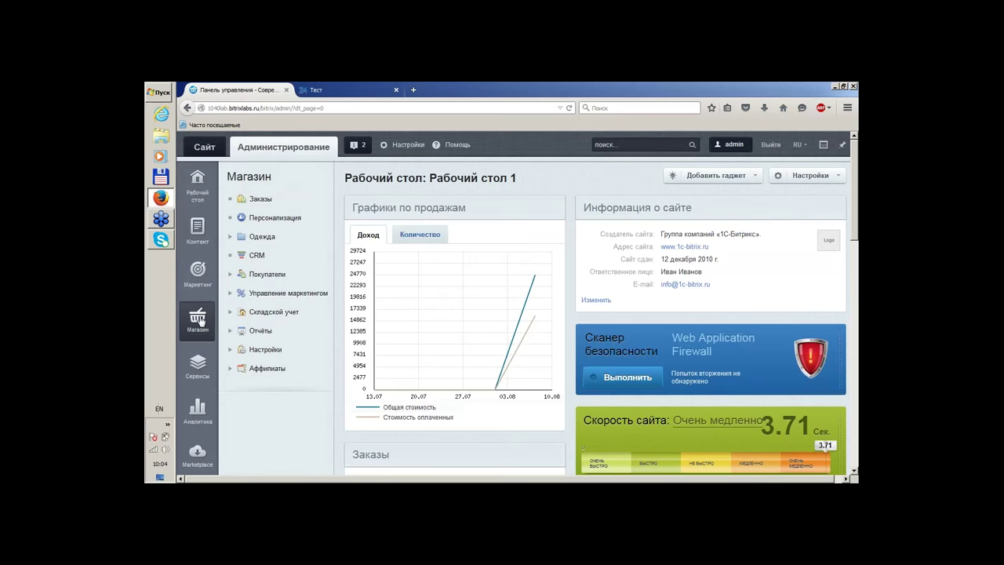
pyautogui.click(271, 314)
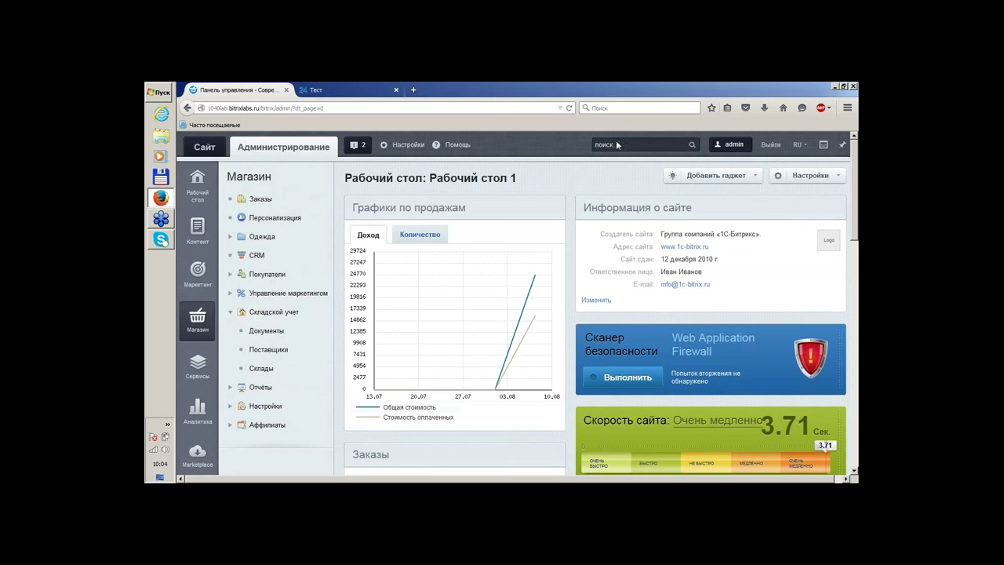
pyautogui.click(262, 332)
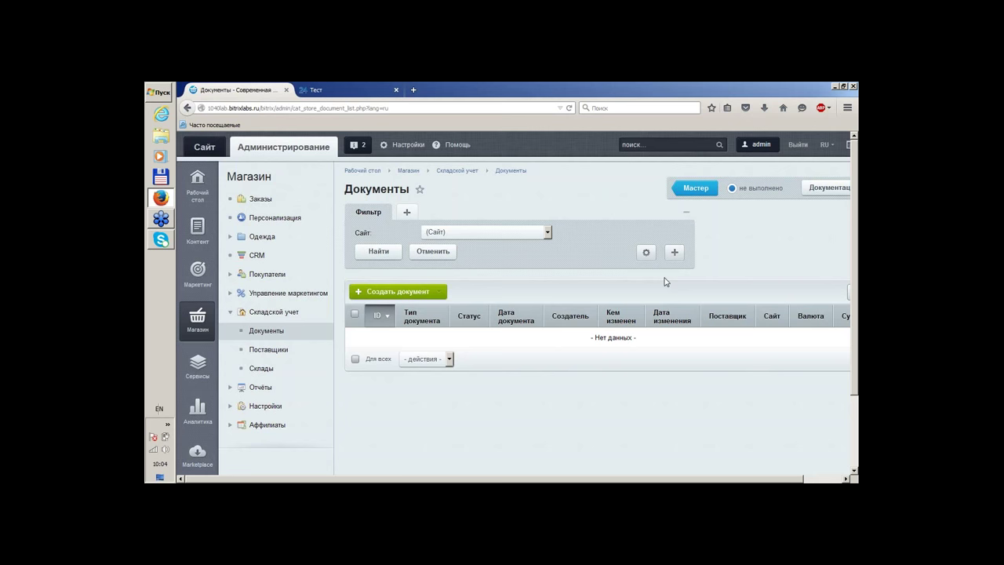
# Check the Склады list, then open Торговый каталог under Настройки > Настройки модулей
pyautogui.click(272, 372)
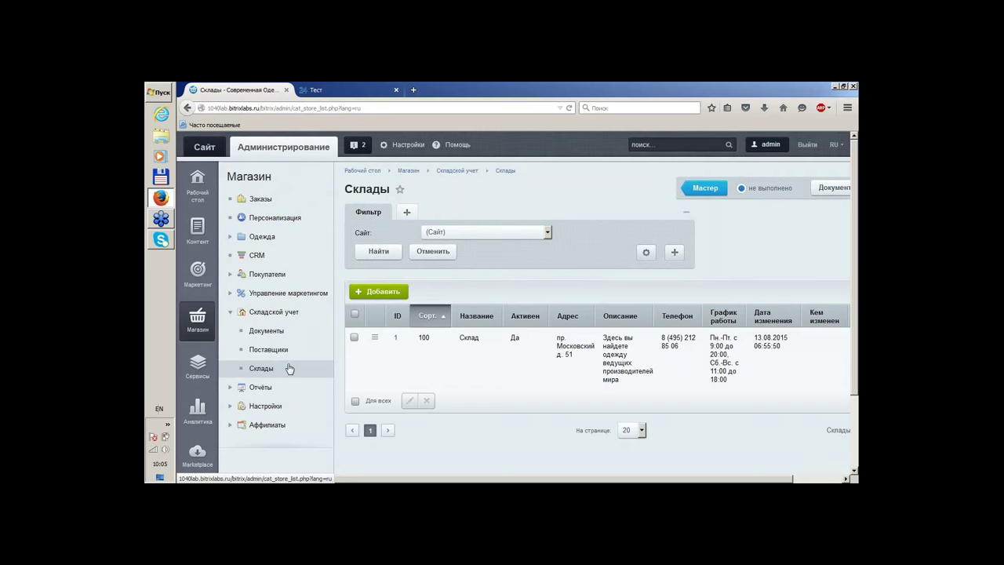
pyautogui.scroll(-2, 259, 388)
pyautogui.click(194, 424)
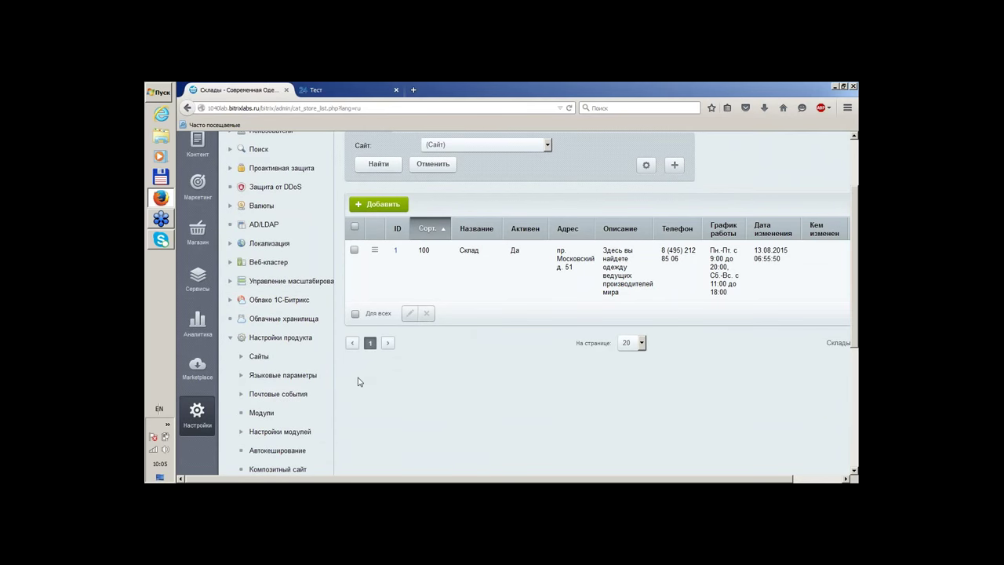
pyautogui.click(243, 435)
pyautogui.scroll(-3, 300, 382)
pyautogui.scroll(-8, 314, 382)
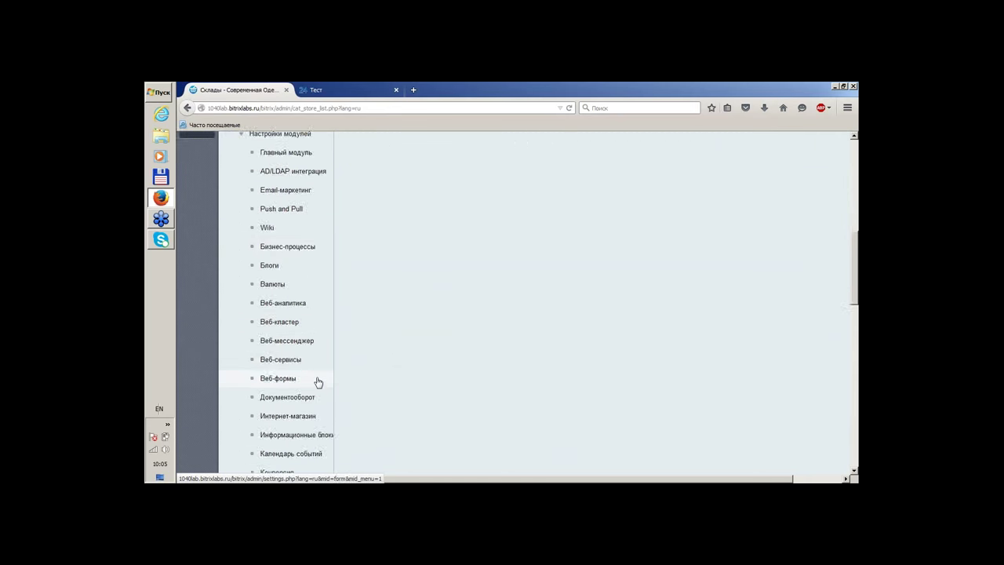
pyautogui.scroll(-6, 318, 382)
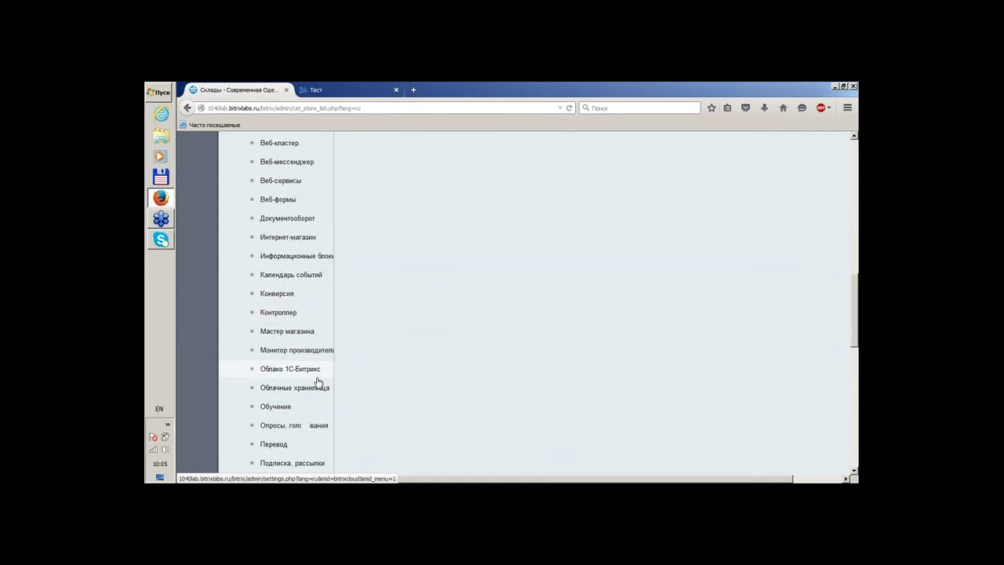
pyautogui.scroll(2, 318, 382)
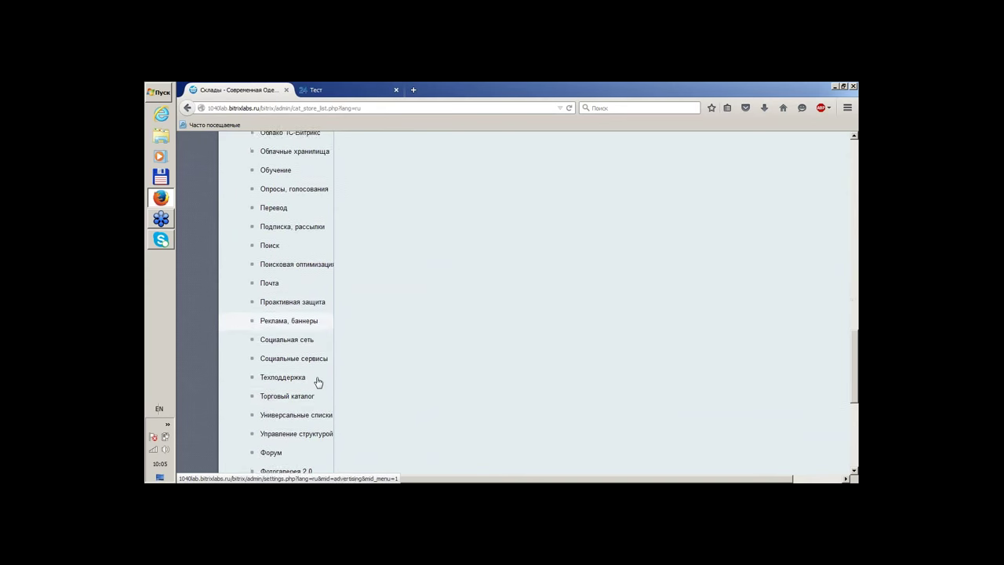
pyautogui.click(271, 395)
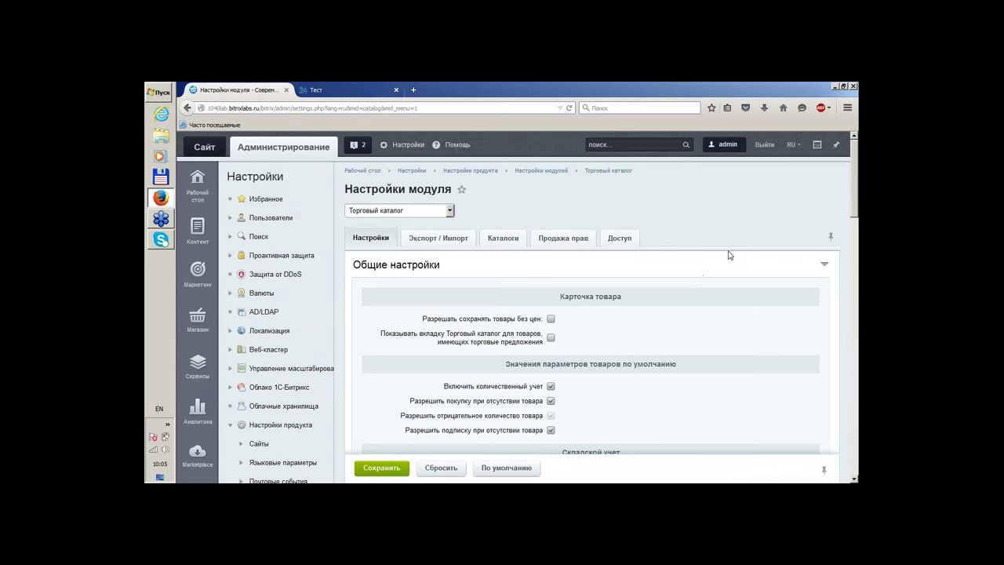
pyautogui.scroll(-3, 729, 255)
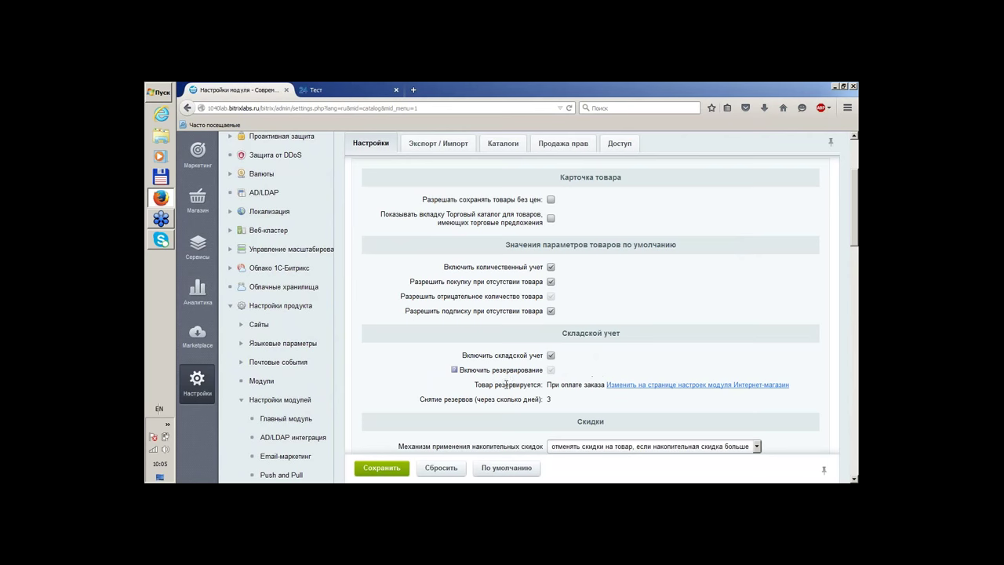
pyautogui.moveTo(507, 385); pyautogui.dragTo(474, 385)
# In the Интернет-магазин settings, confirm goods stay reserved При оплате заказа
pyautogui.click(659, 386)
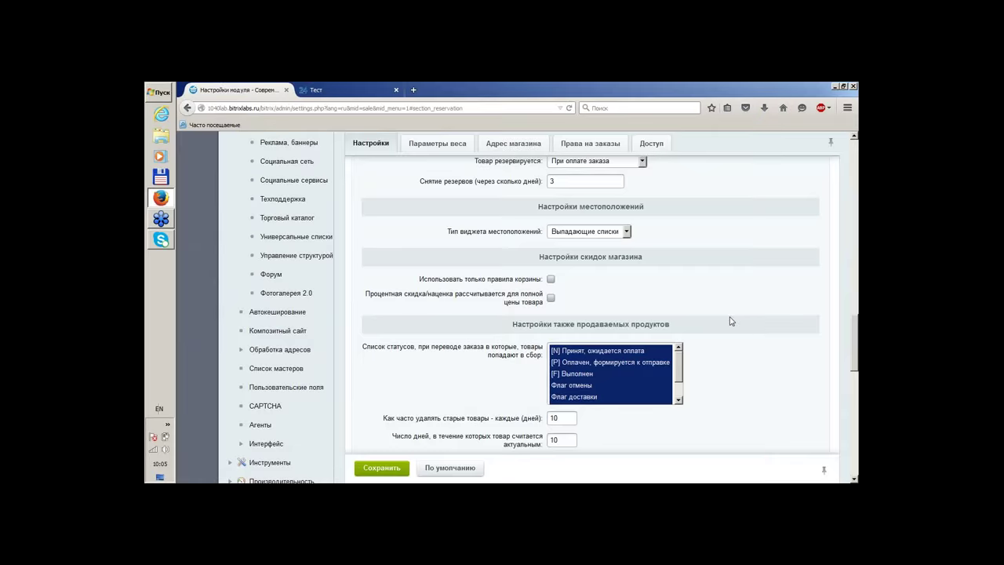
pyautogui.scroll(1, 745, 306)
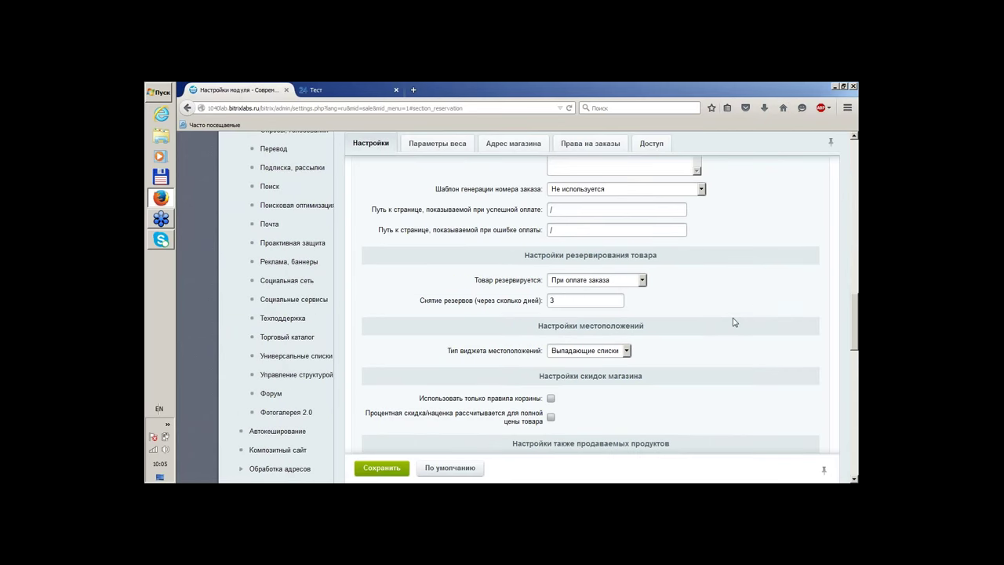
pyautogui.click(628, 283)
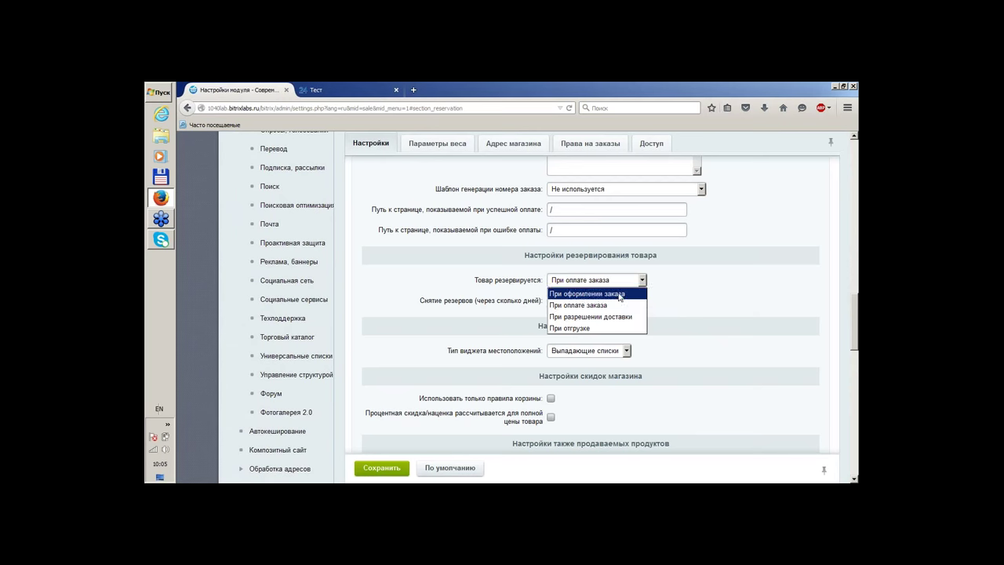
pyautogui.click(606, 309)
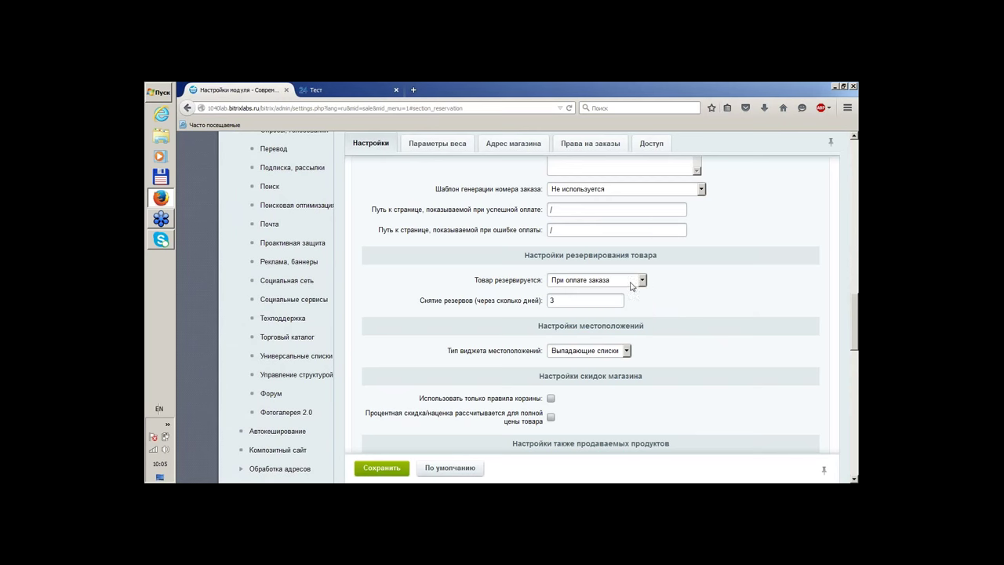
pyautogui.click(635, 284)
pyautogui.click(713, 292)
pyautogui.scroll(2, 775, 340)
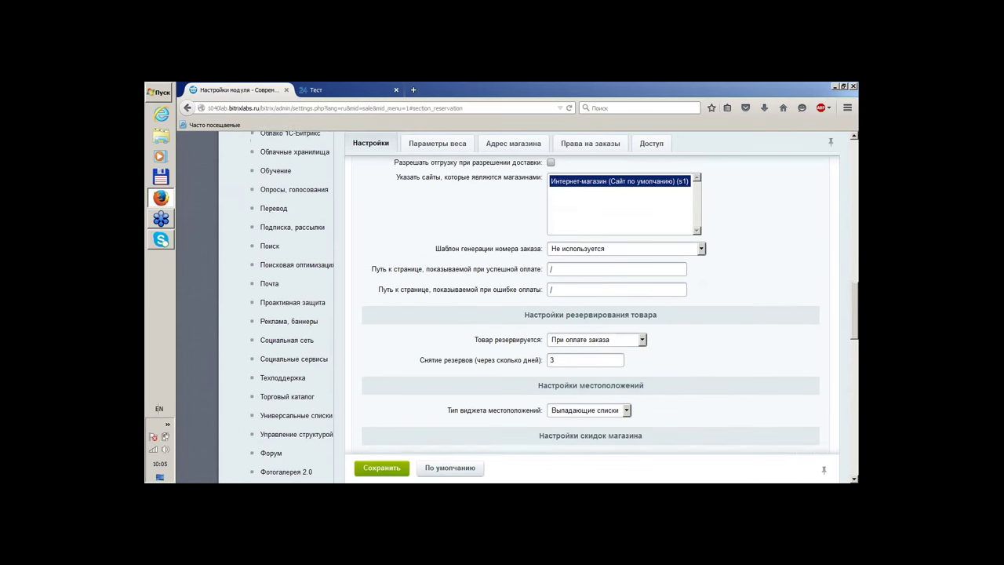
pyautogui.scroll(2, 766, 382)
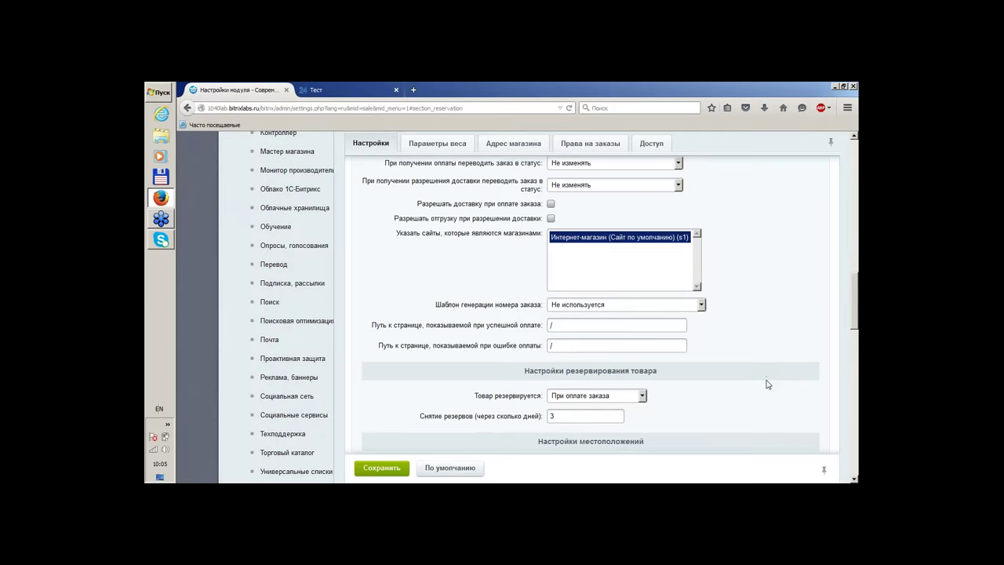
pyautogui.scroll(-3, 767, 385)
pyautogui.scroll(-5, 766, 384)
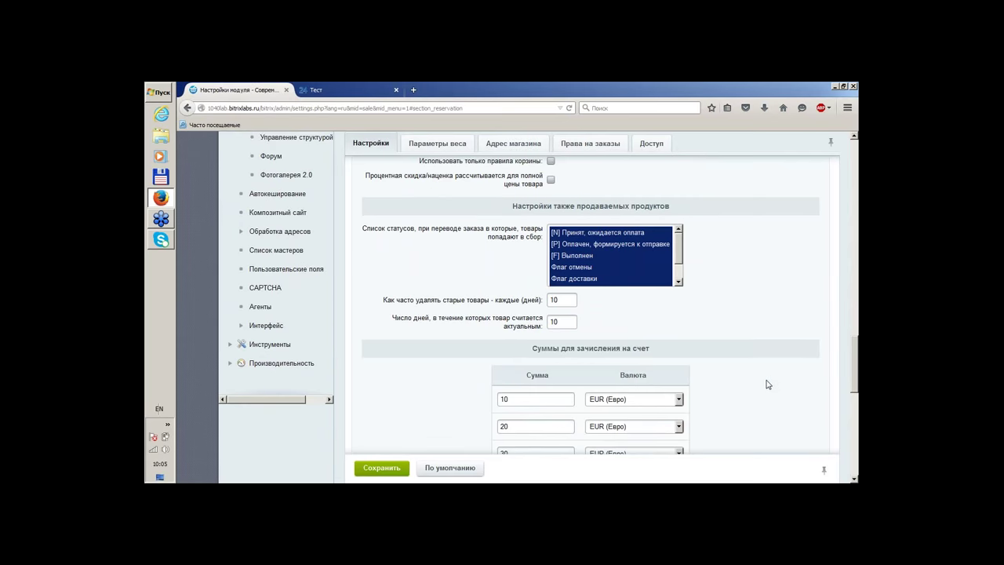
pyautogui.scroll(8, 450, 321)
pyautogui.scroll(12, 450, 321)
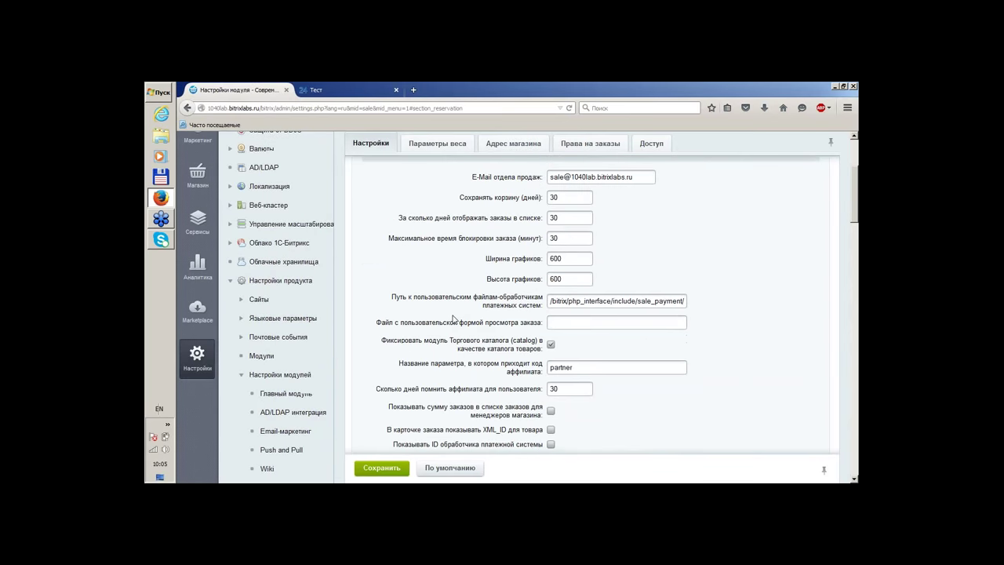
# Go back to the Торговый каталог module settings and review them
pyautogui.click(188, 108)
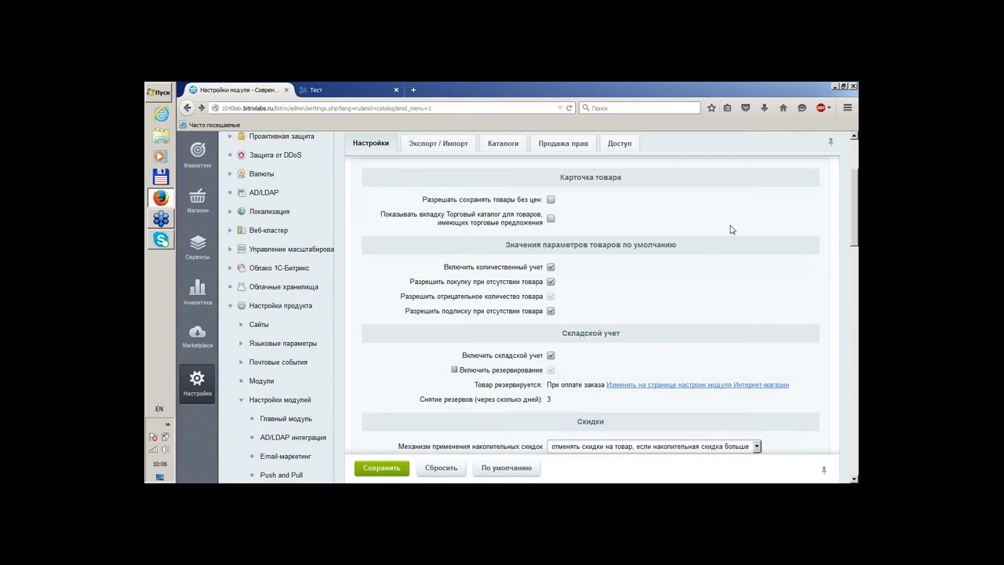
pyautogui.scroll(-2, 730, 228)
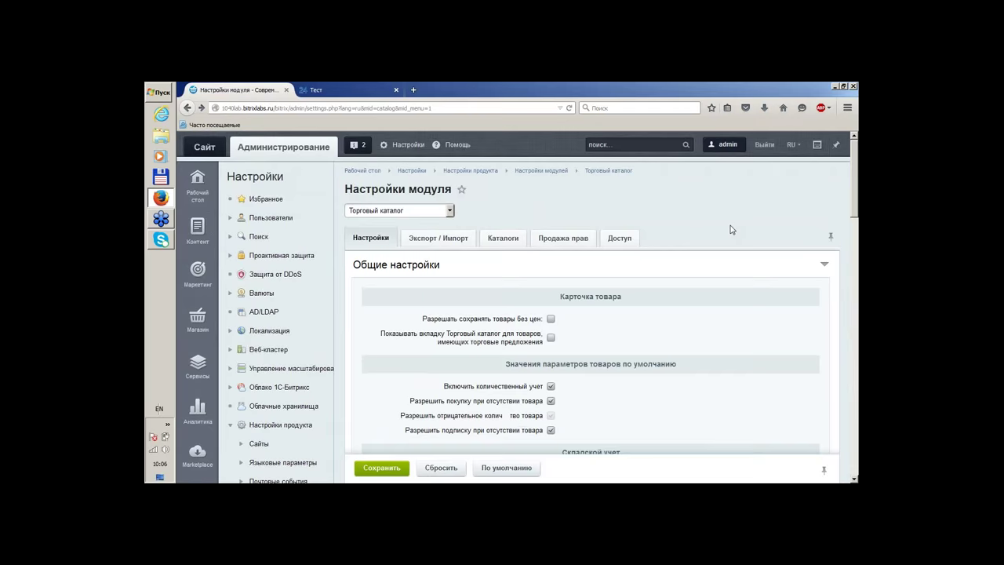
pyautogui.scroll(-10, 730, 228)
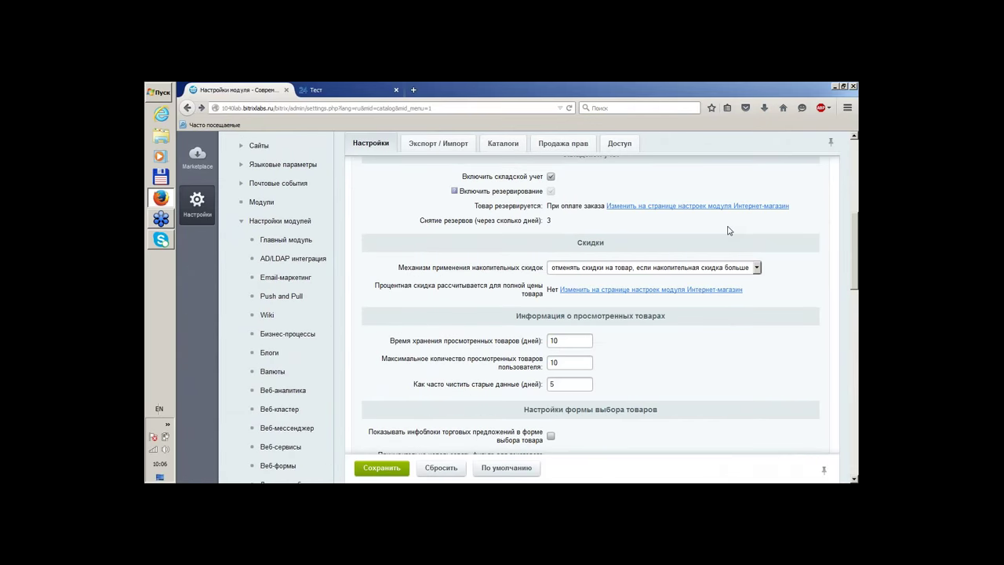
pyautogui.scroll(-6, 728, 230)
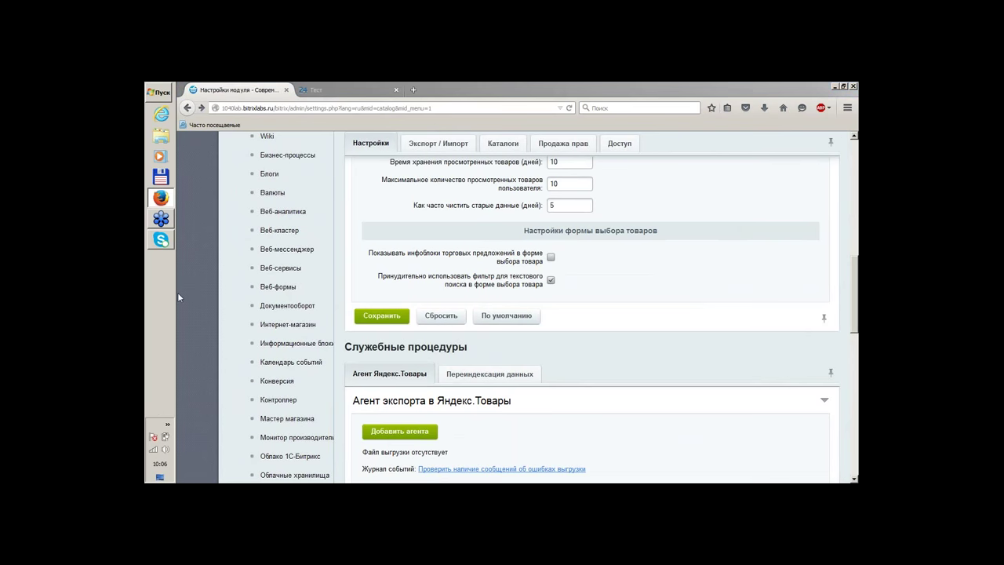
pyautogui.scroll(15, 179, 297)
pyautogui.scroll(-8, 178, 296)
pyautogui.scroll(6, 179, 296)
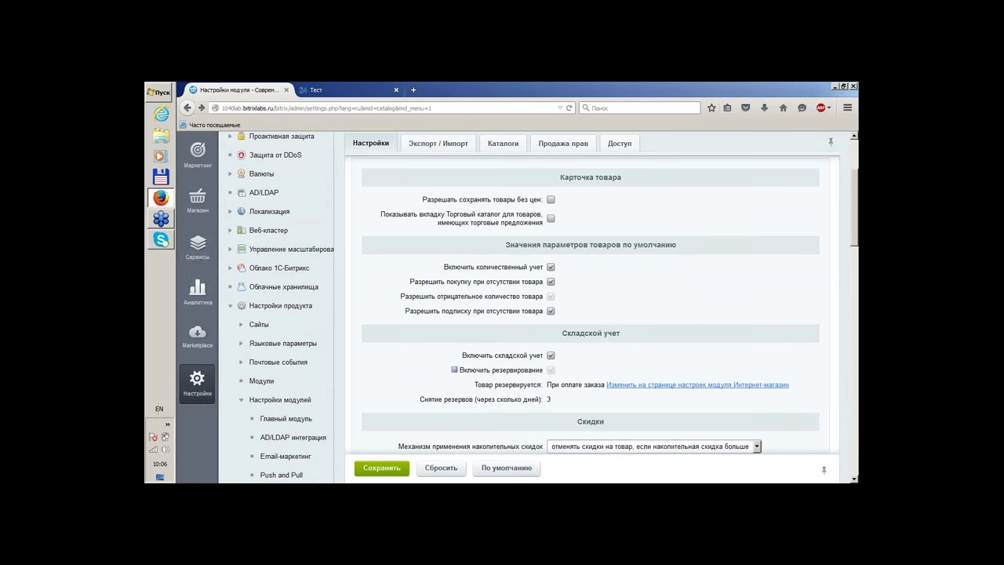
# Open the Склады list under Магазин and start a new warehouse
pyautogui.click(198, 201)
pyautogui.click(253, 248)
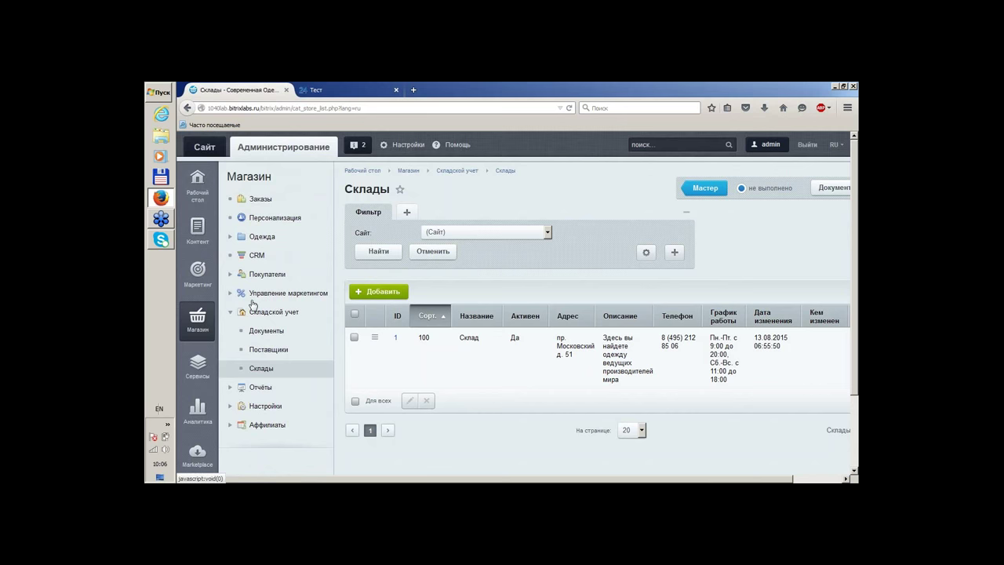
pyautogui.click(384, 293)
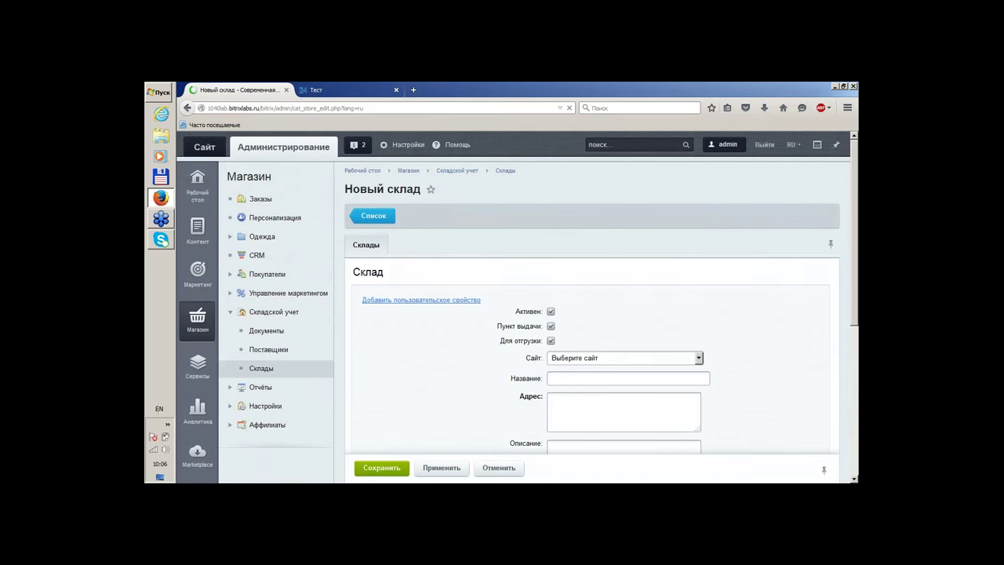
# Assign the new warehouse to the online-store site
pyautogui.scroll(-2, 594, 249)
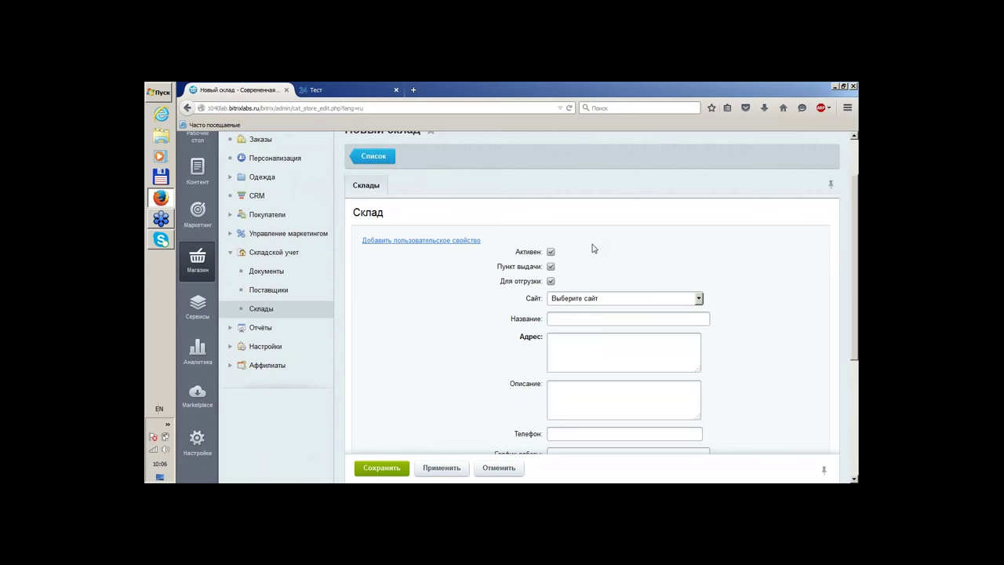
pyautogui.scroll(-2, 594, 249)
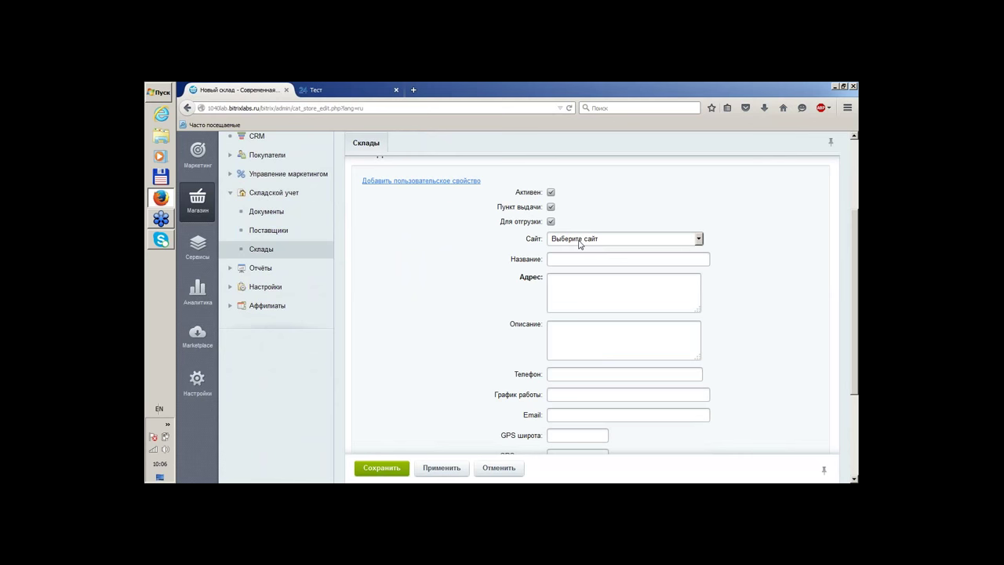
pyautogui.click(579, 239)
pyautogui.click(581, 265)
# Enter the warehouse's Kaliningrad street address in Russian
pyautogui.write('Rfkbyby')
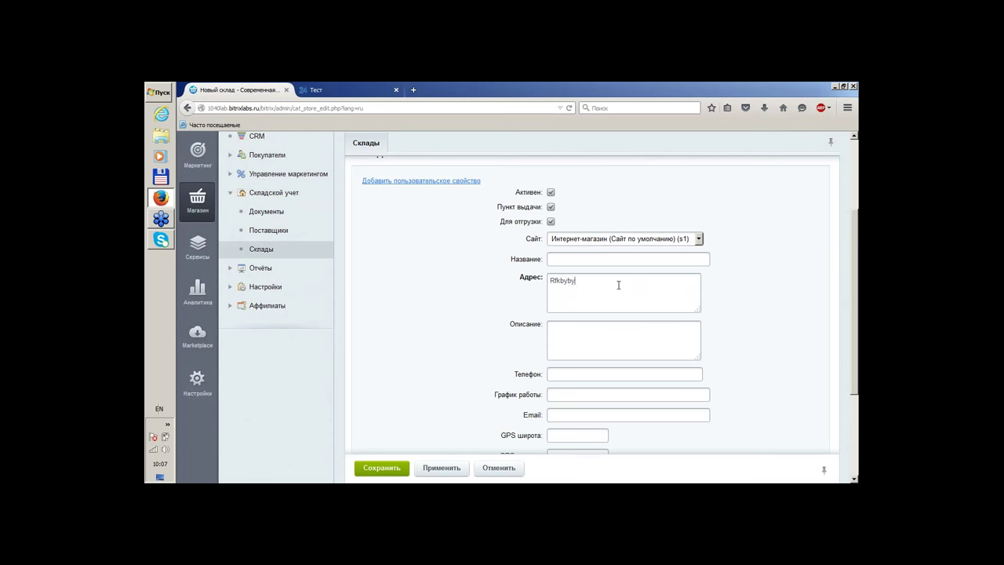
pyautogui.press('BackSpace')
pyautogui.press('BackSpace')
pyautogui.press('BackSpace')
pyautogui.press('BackSpace')
pyautogui.press('BackSpace')
pyautogui.press('BackSpace')
pyautogui.write('Rfkbybyuhfl?')
pyautogui.press('BackSpace')
pyautogui.press('BackSpace')
pyautogui.press('BackSpace')
pyautogui.press('BackSpace')
pyautogui.press('BackSpace')
pyautogui.press('BackSpace')
pyautogui.press('BackSpace')
pyautogui.press('BackSpace')
pyautogui.press('BackSpace')
pyautogui.press('BackSpace')
pyautogui.press('BackSpace')
pyautogui.press('BackSpace')
pyautogui.hotkey('alt', 'shift')
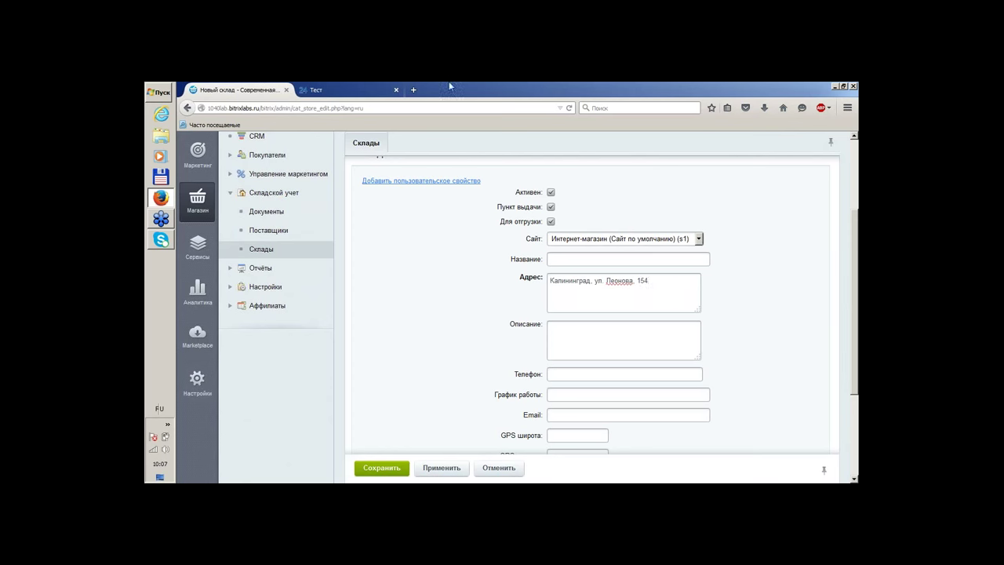
# Fill in the warehouse phone number and e-mail, then save the warehouse
pyautogui.scroll(-2, 400, 261)
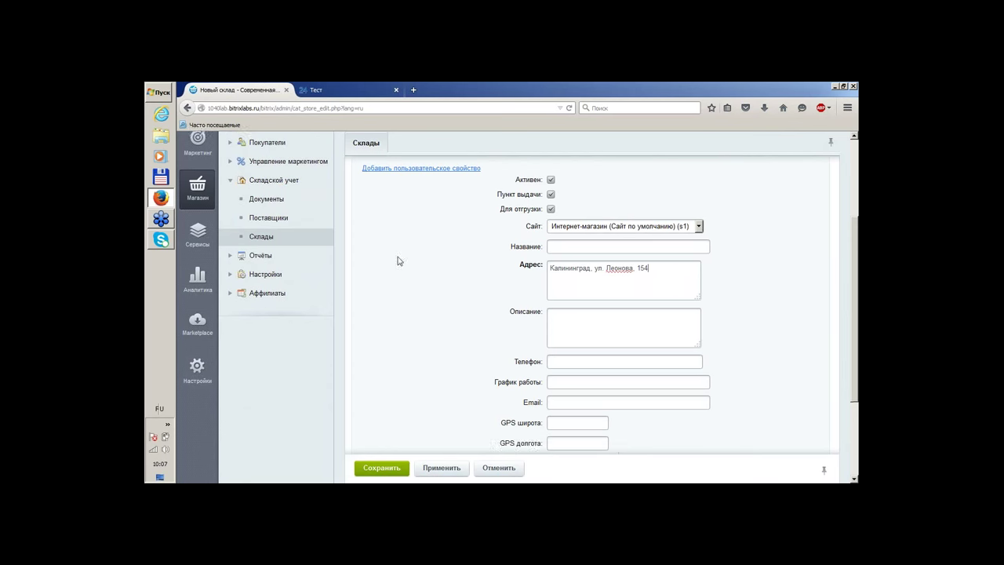
pyautogui.click(661, 316)
pyautogui.write('2128')
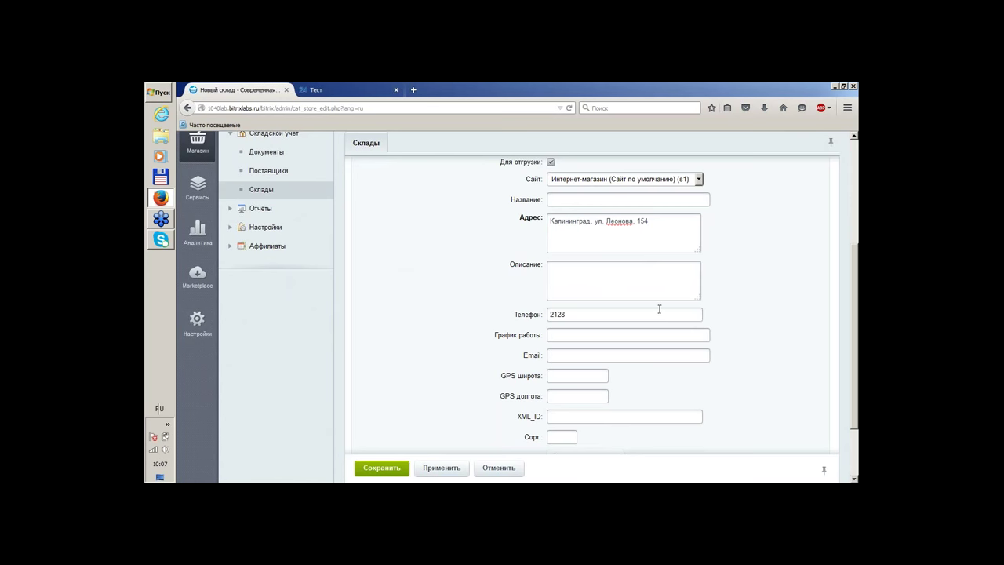
pyautogui.write('503')
pyautogui.click(559, 336)
pyautogui.press('Tab')
pyautogui.scroll(-2, 690, 347)
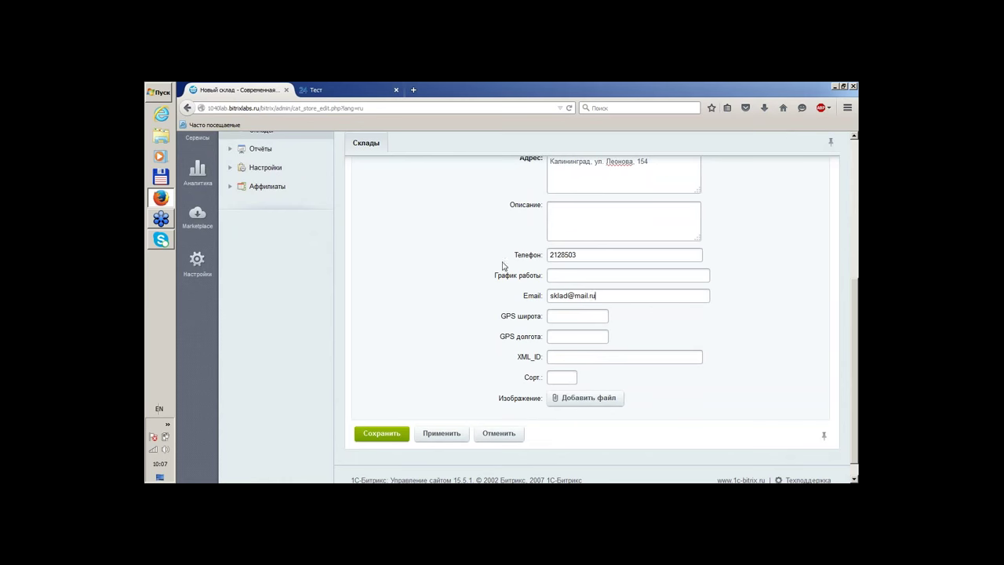
pyautogui.scroll(-1, 473, 253)
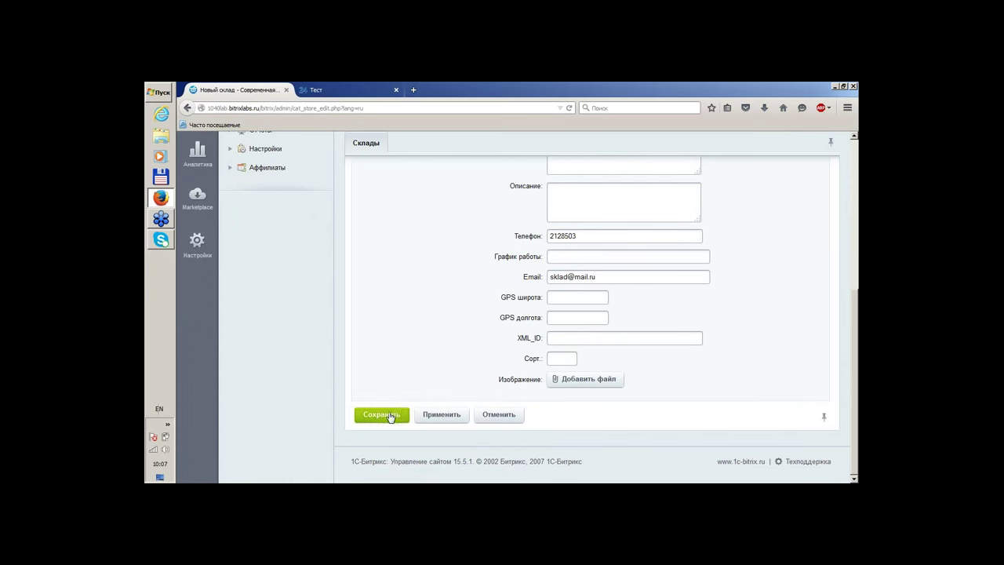
pyautogui.click(386, 415)
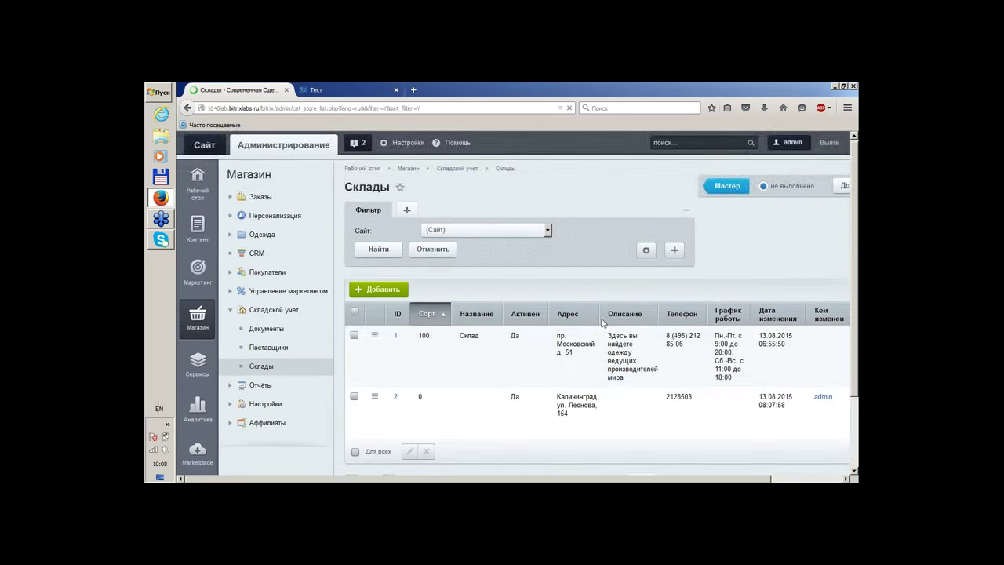
# Open the Поставщики list under Складской учет
pyautogui.scroll(-2, 600, 323)
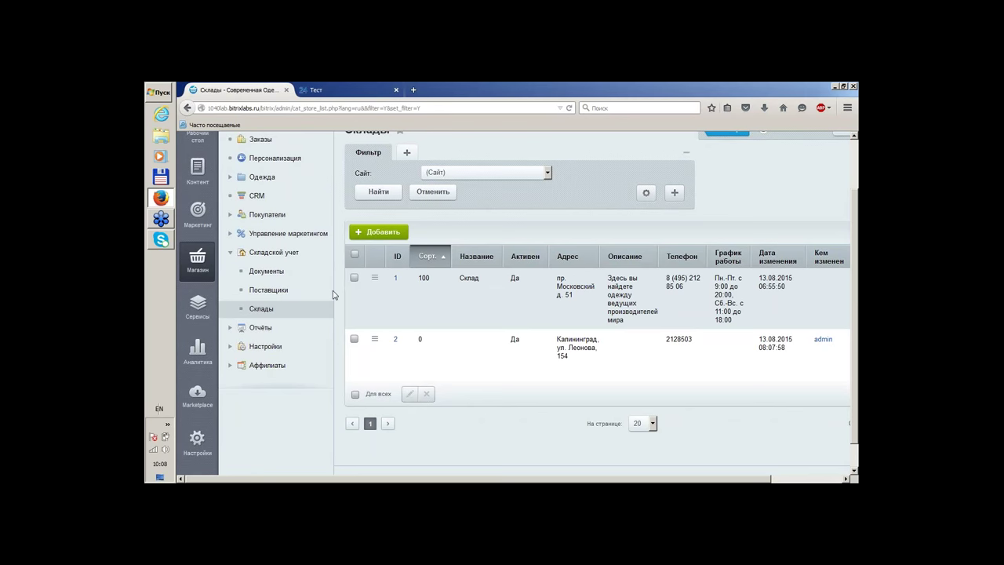
pyautogui.click(289, 292)
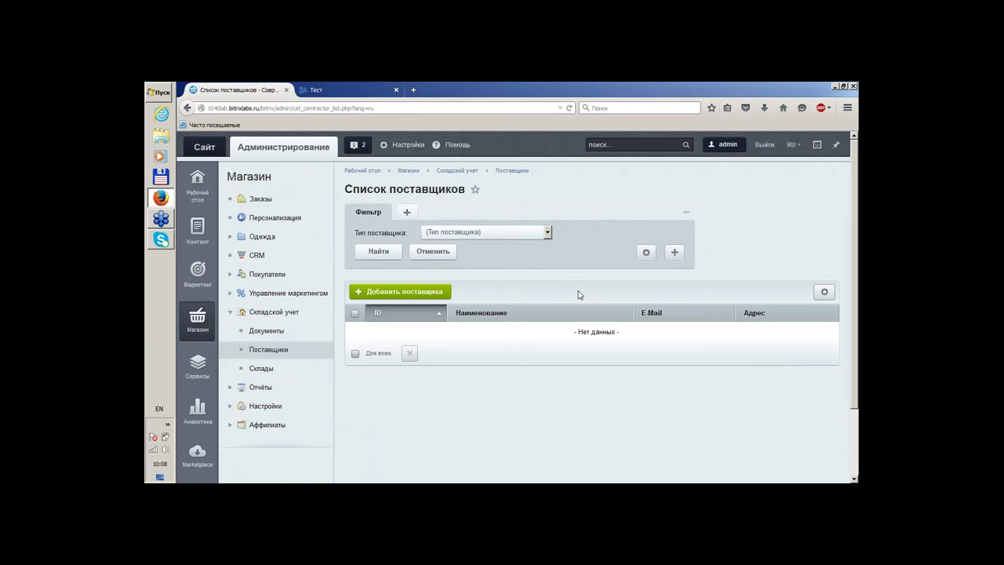
# Start a new supplier with supplier type Физическое лицо
pyautogui.click(440, 292)
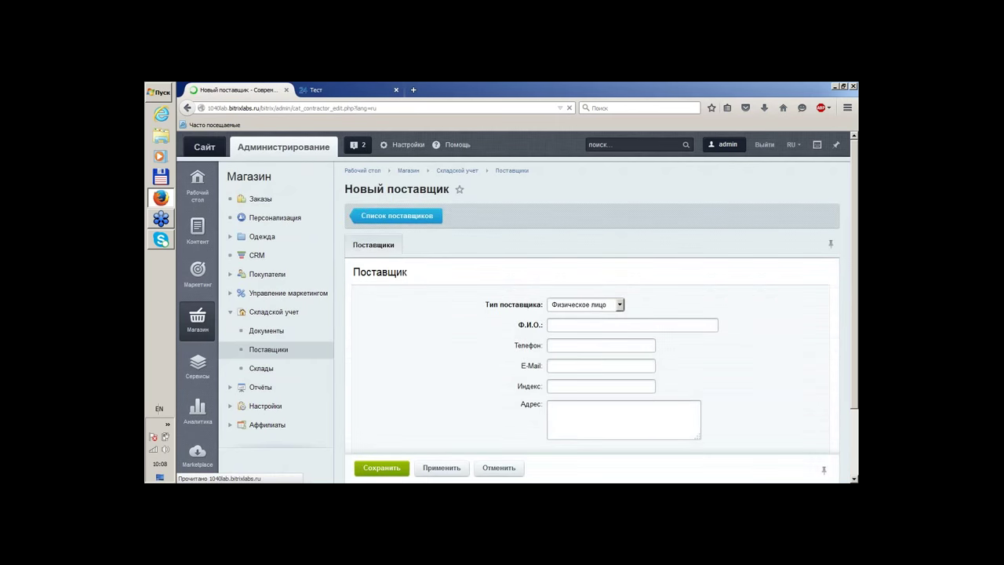
pyautogui.scroll(-2, 640, 242)
pyautogui.click(596, 248)
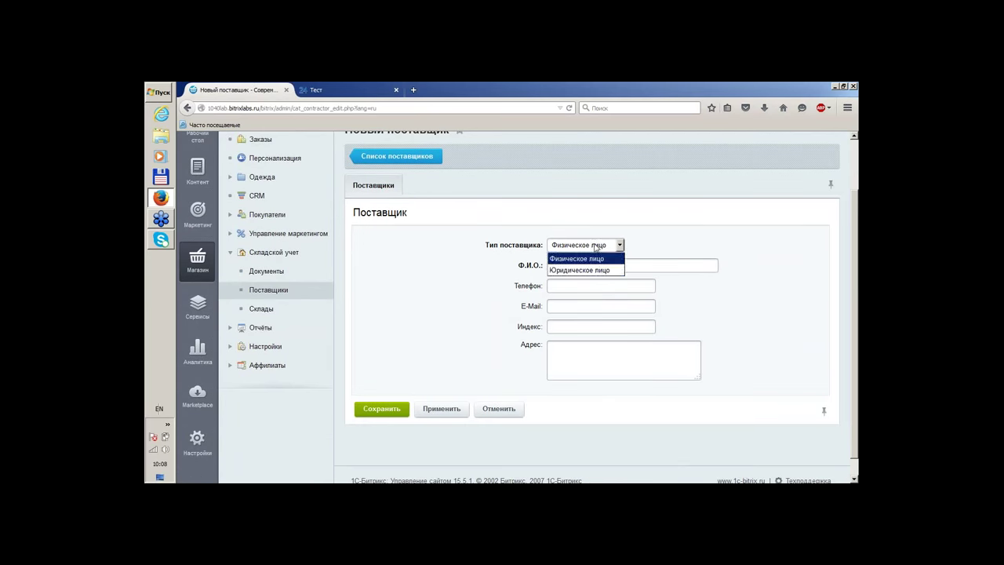
pyautogui.click(583, 269)
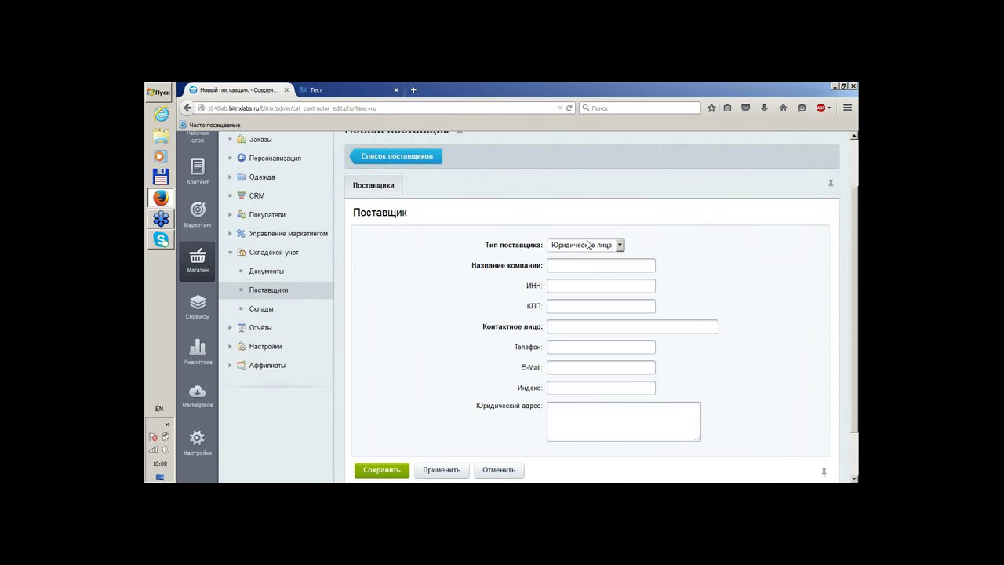
pyautogui.click(587, 244)
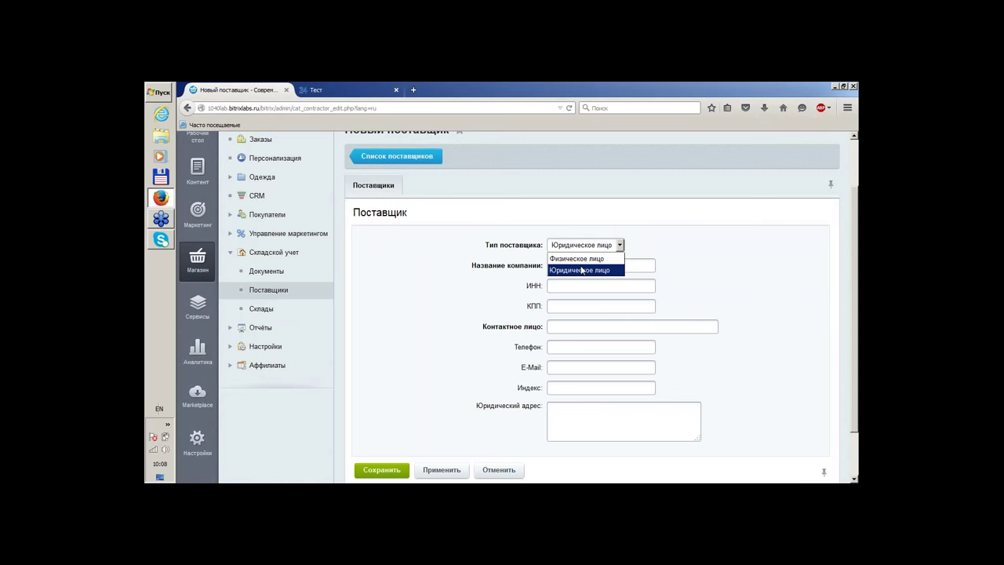
pyautogui.click(582, 259)
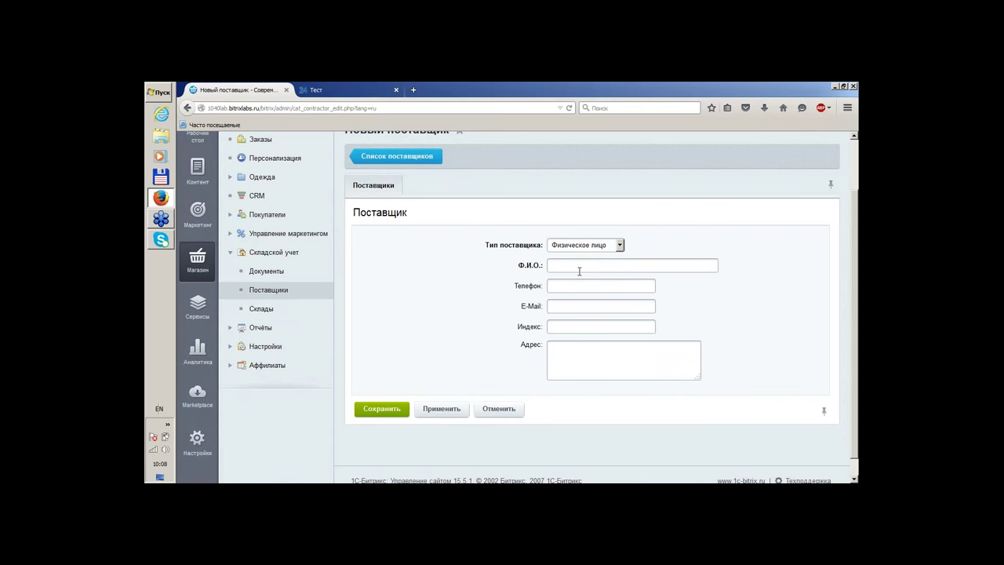
# Enter the supplier's full name, phone number and e-mail
pyautogui.write('Gtnhj')
pyautogui.press('BackSpace')
pyautogui.press('BackSpace')
pyautogui.press('BackSpace')
pyautogui.press('BackSpace')
pyautogui.press('BackSpace')
pyautogui.write('Gtnh')
pyautogui.press('BackSpace')
pyautogui.press('BackSpace')
pyautogui.press('BackSpace')
pyautogui.press('BackSpace')
pyautogui.click(577, 285)
pyautogui.write('2123456')
pyautogui.click(566, 306)
pyautogui.write('з')
pyautogui.press('BackSpace')
pyautogui.hotkey('alt', 'shift')
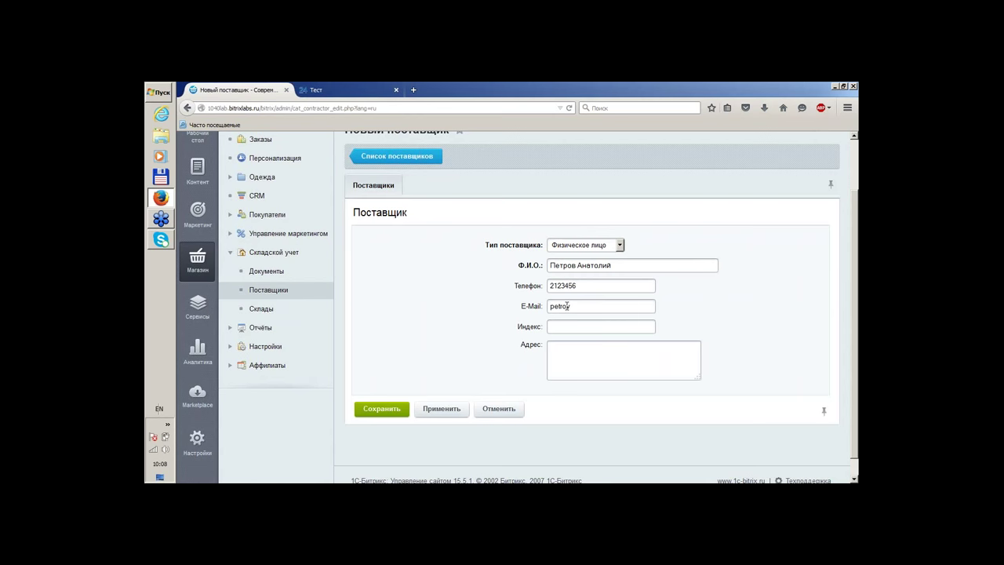
# Add the supplier's postcode and Kaliningrad address, save it, and open Документы
pyautogui.press('BackSpace')
pyautogui.write('6000')
pyautogui.write('Rfkbybyuhf')
pyautogui.write('d?')
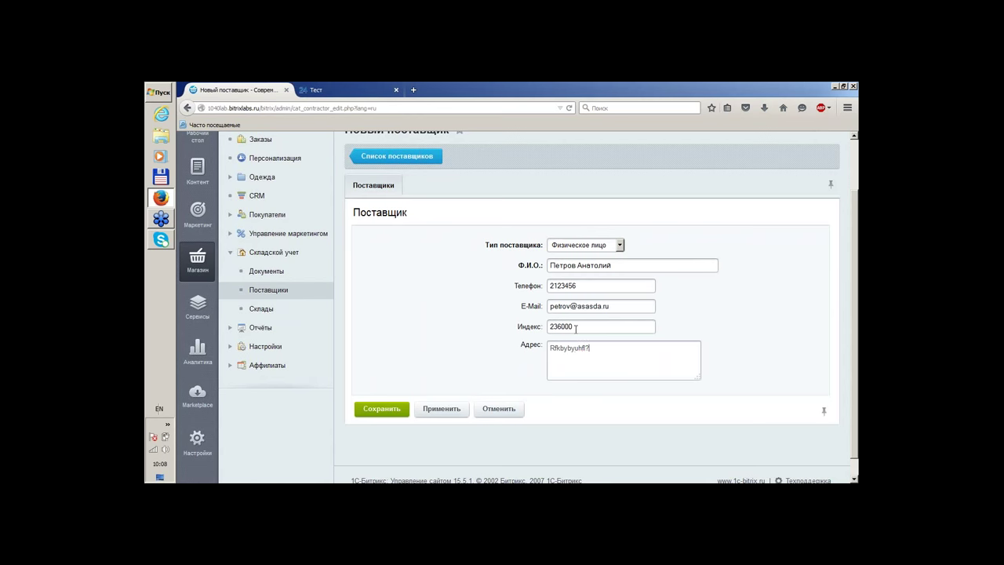
pyautogui.press('BackSpace')
pyautogui.press('BackSpace')
pyautogui.press('BackSpace')
pyautogui.press('BackSpace')
pyautogui.press('BackSpace')
pyautogui.press('BackSpace')
pyautogui.press('BackSpace')
pyautogui.press('BackSpace')
pyautogui.press('BackSpace')
pyautogui.press('BackSpace')
pyautogui.press('BackSpace')
pyautogui.press('BackSpace')
pyautogui.write('Rf')
pyautogui.press('BackSpace')
pyautogui.press('BackSpace')
pyautogui.hotkey('alt', 'shift')
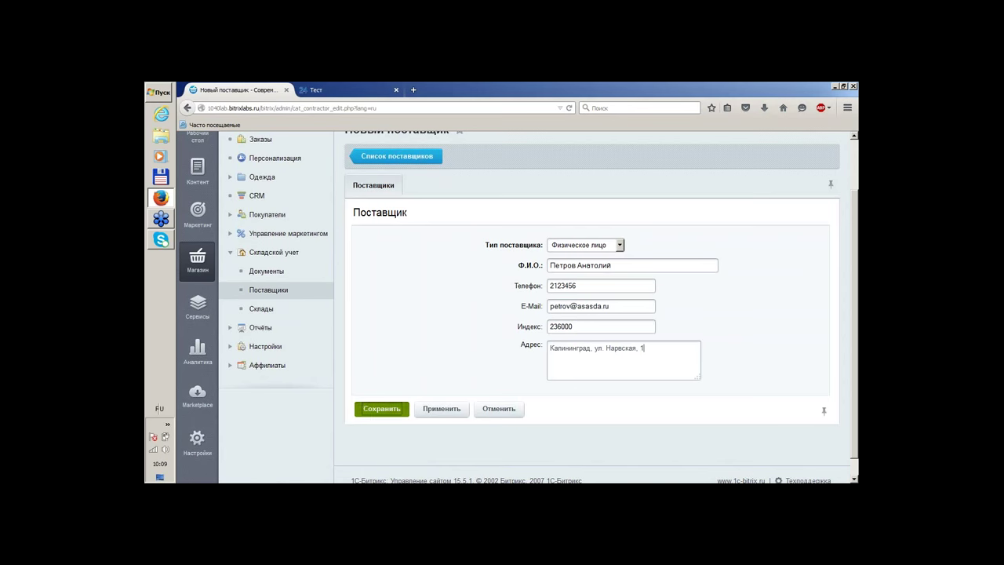
pyautogui.click(384, 409)
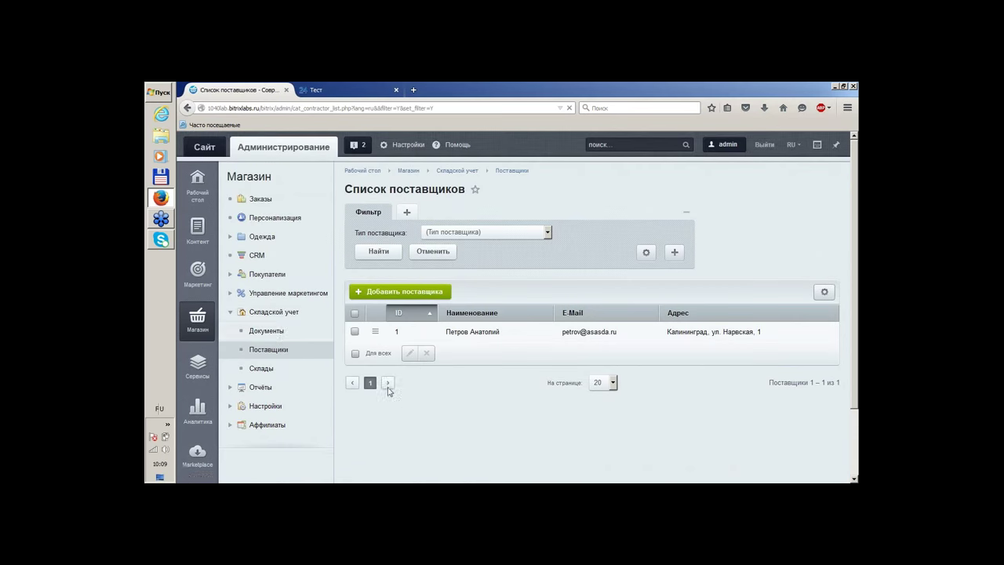
pyautogui.click(283, 335)
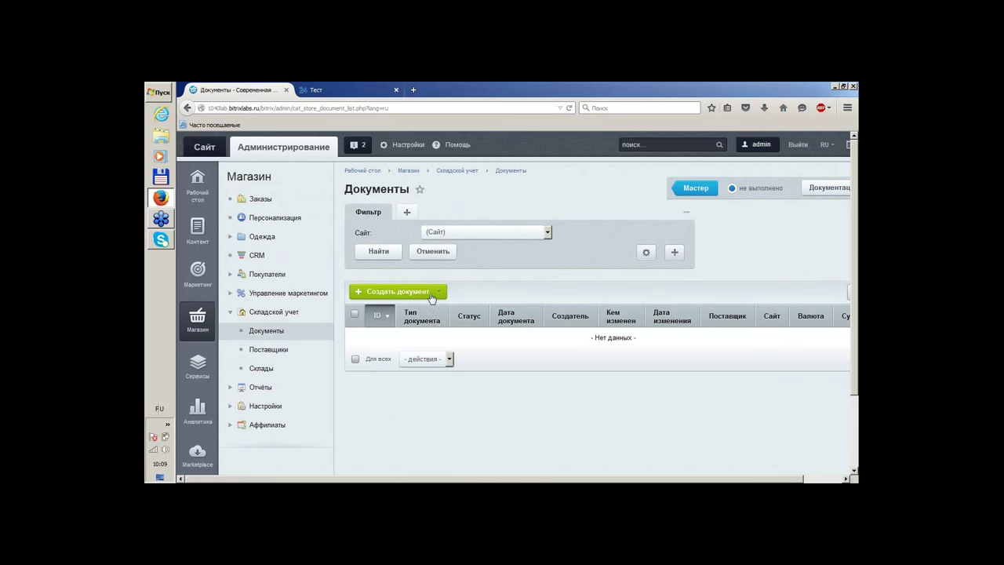
# Create a new Приход товара на склад document
pyautogui.click(437, 295)
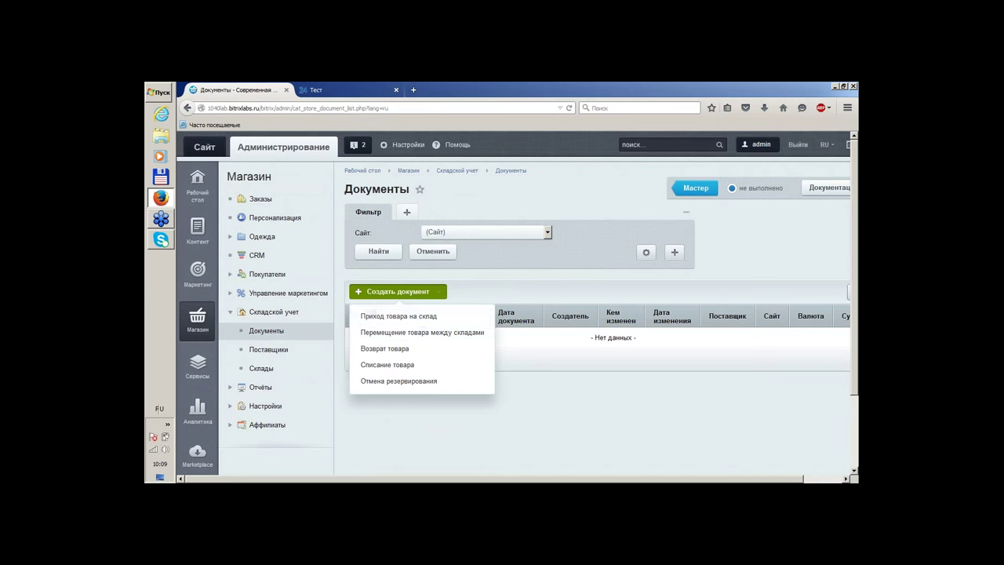
pyautogui.click(536, 287)
pyautogui.click(436, 292)
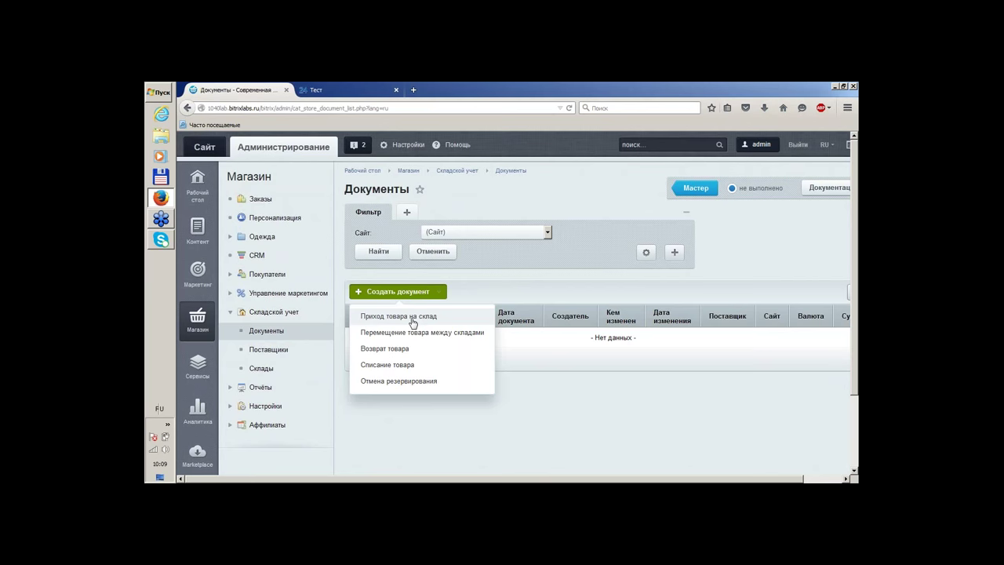
pyautogui.click(411, 318)
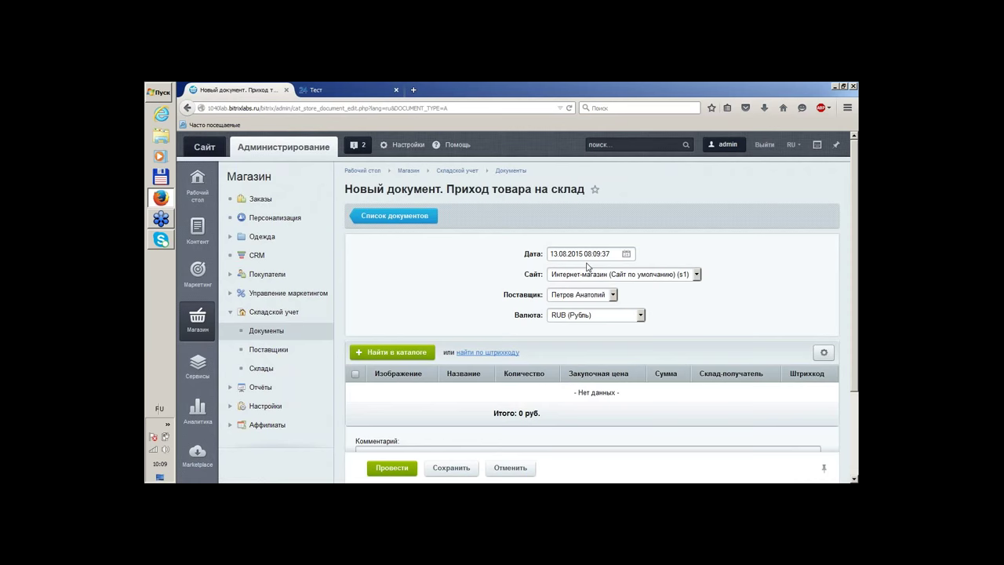
# Keep the default date, site, supplier and RUB currency, then open the catalog product picker
pyautogui.moveTo(612, 255); pyautogui.dragTo(507, 247)
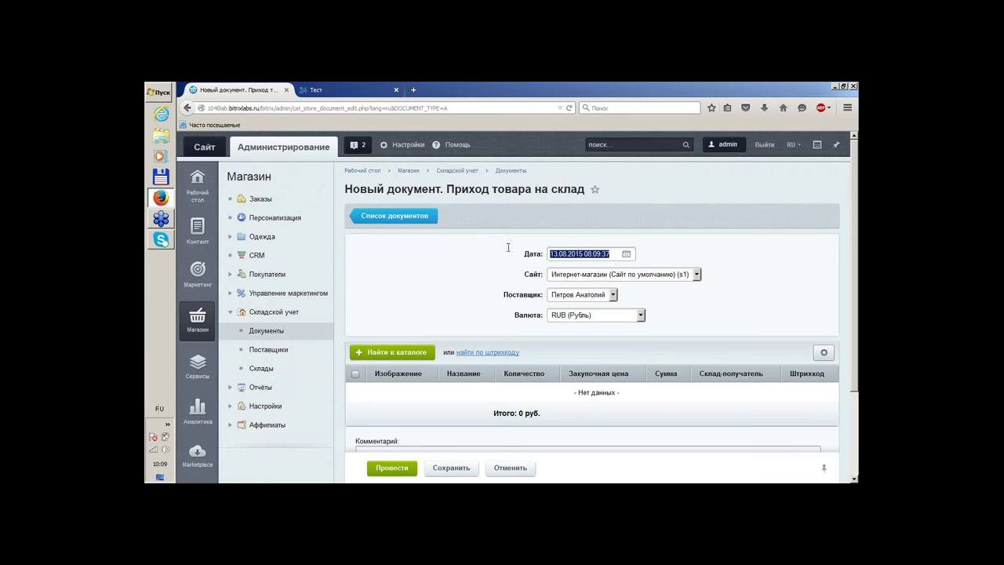
pyautogui.click(601, 276)
pyautogui.click(601, 276)
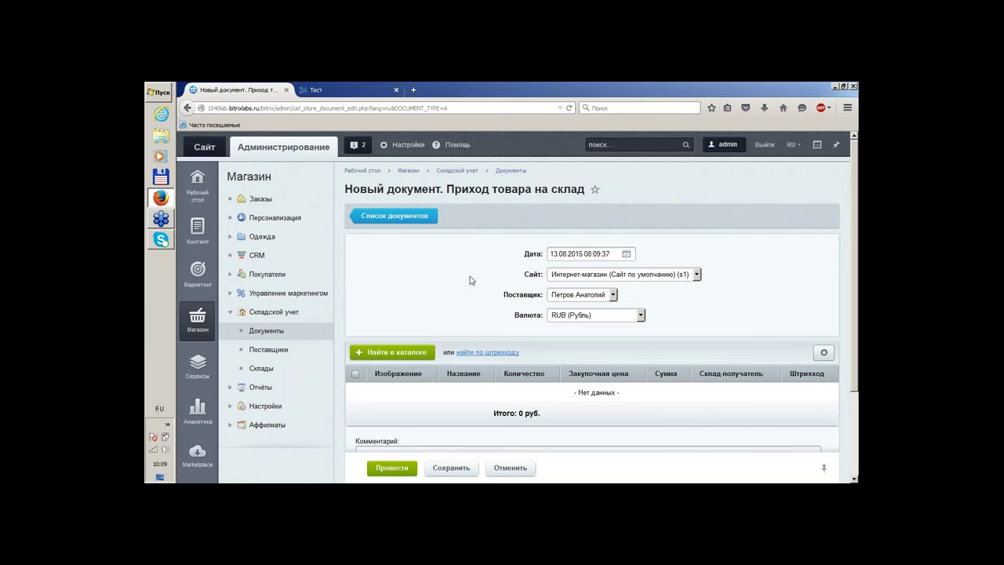
pyautogui.click(598, 299)
pyautogui.click(598, 299)
pyautogui.click(567, 317)
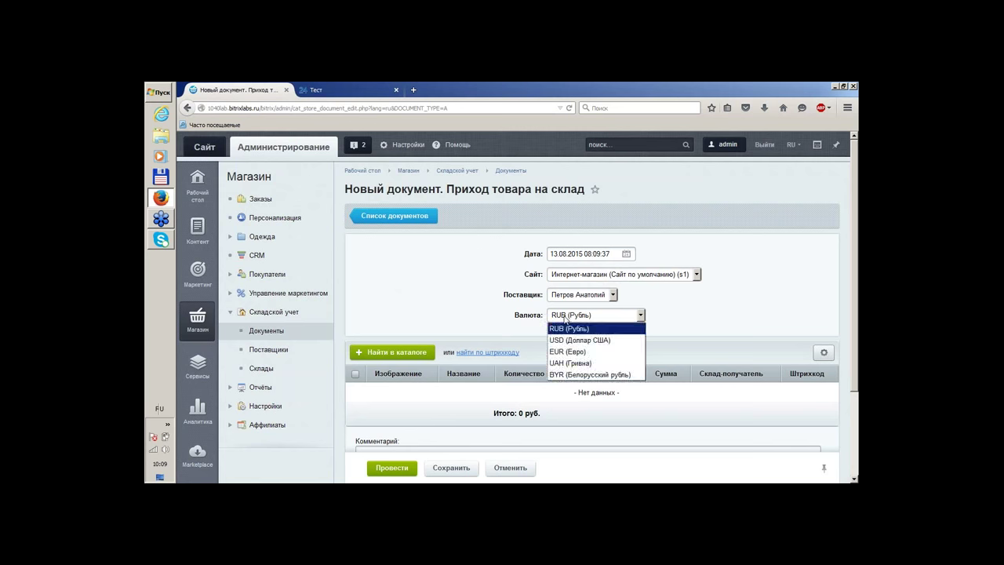
pyautogui.click(481, 309)
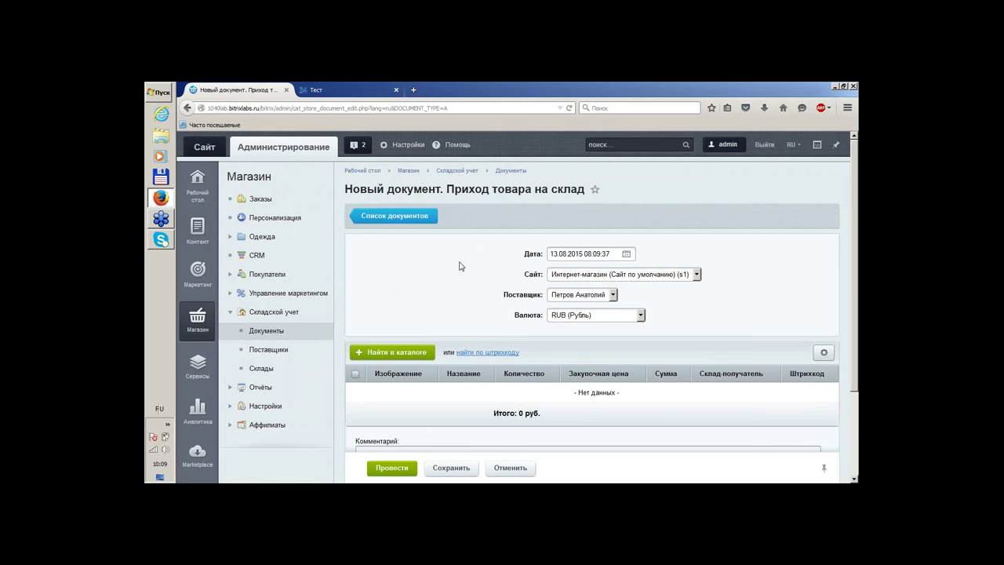
pyautogui.scroll(-3, 460, 266)
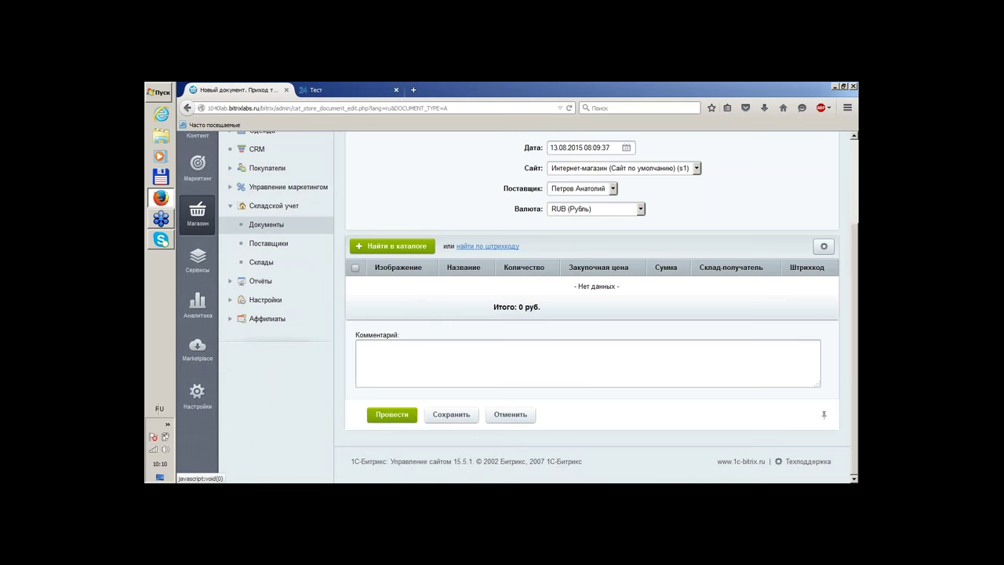
pyautogui.click(492, 248)
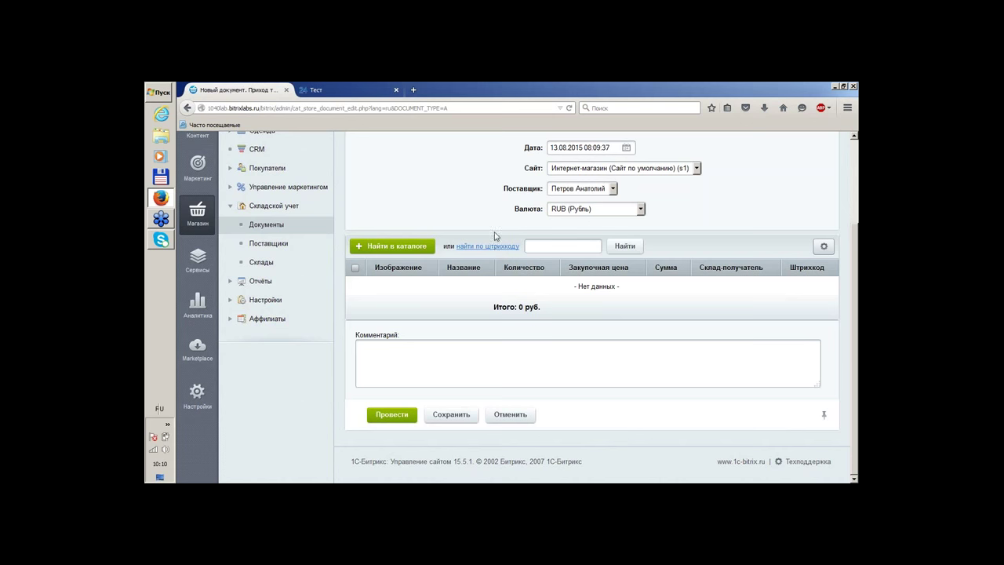
pyautogui.click(404, 250)
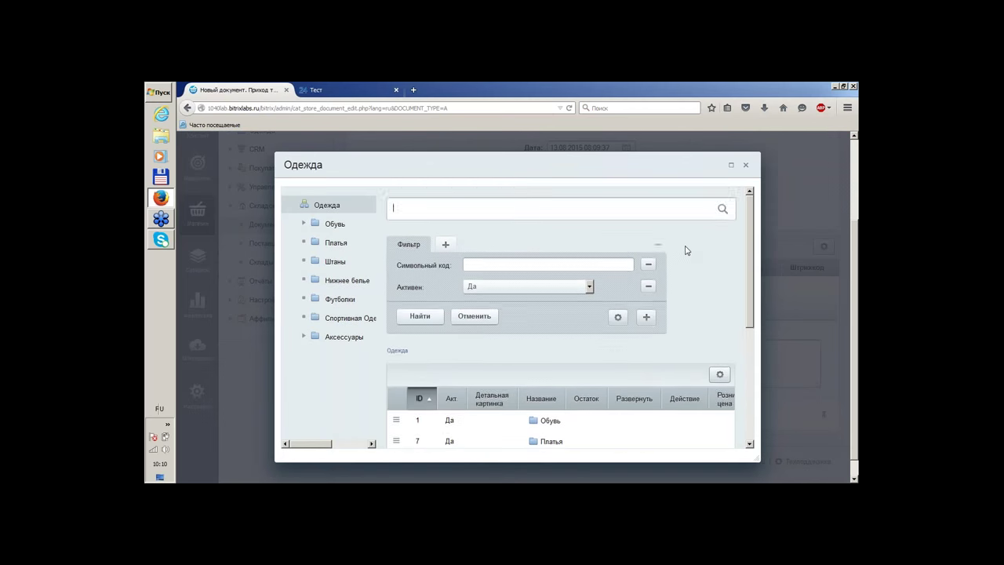
# Open the Штаны category in the catalog picker and enlarge the picker window
pyautogui.scroll(-1, 683, 250)
pyautogui.scroll(-3, 679, 250)
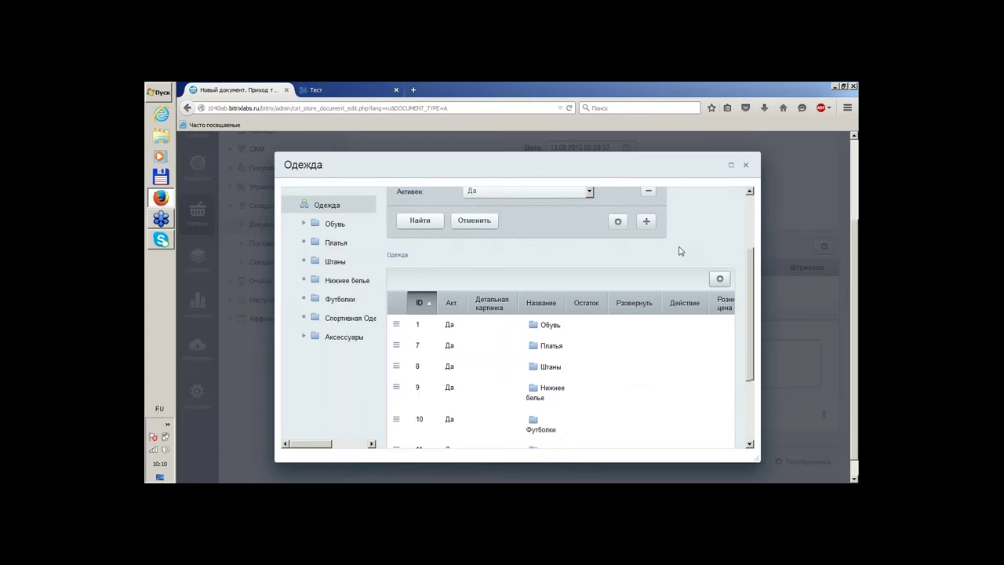
pyautogui.scroll(-1, 601, 329)
pyautogui.click(545, 349)
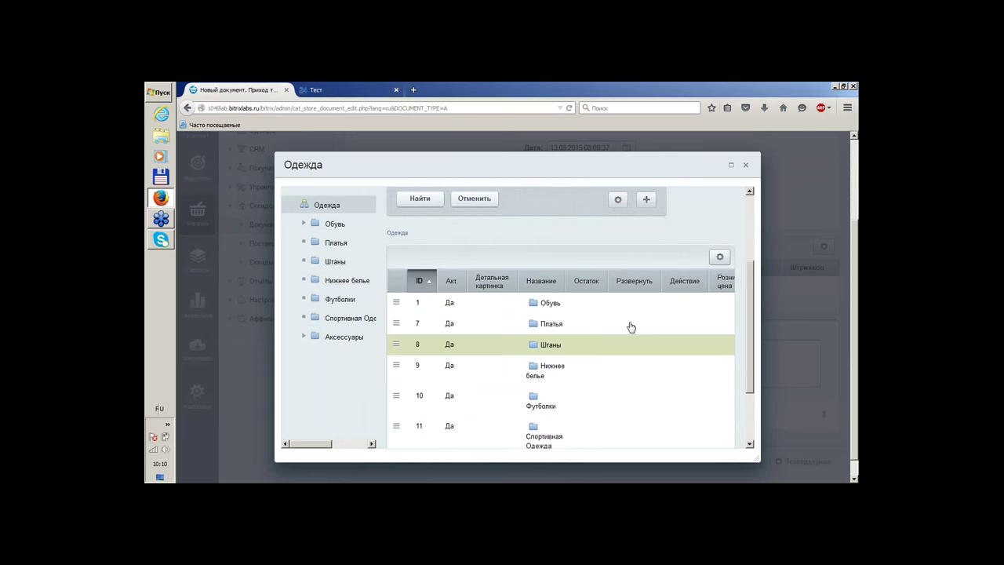
pyautogui.doubleClick(554, 353)
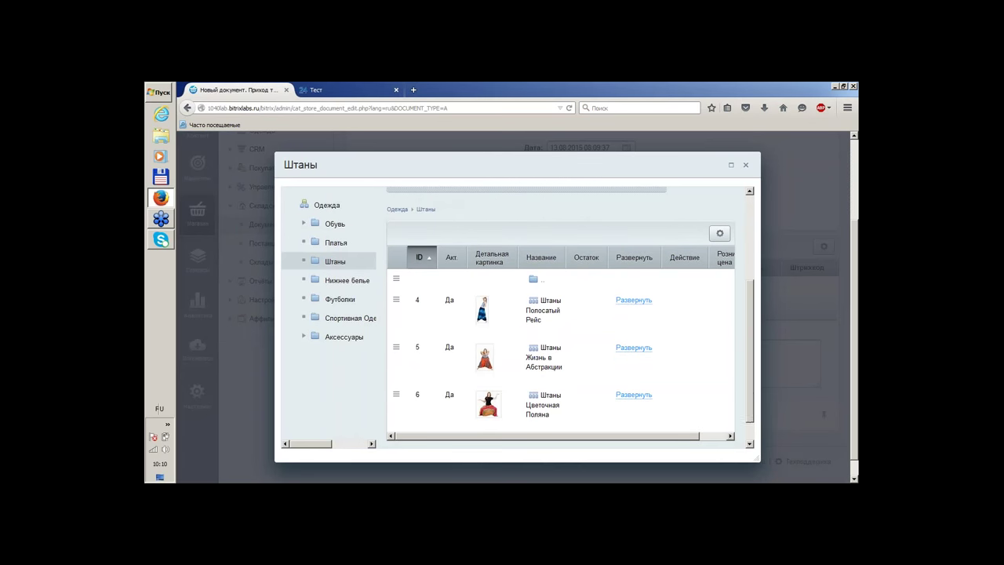
pyautogui.moveTo(755, 458); pyautogui.dragTo(849, 458)
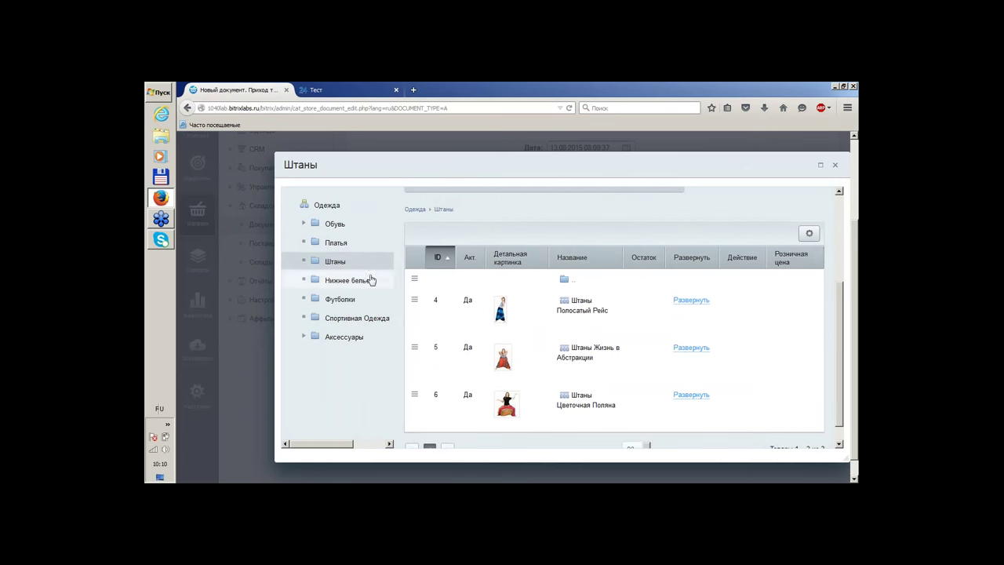
pyautogui.moveTo(416, 159); pyautogui.dragTo(326, 140)
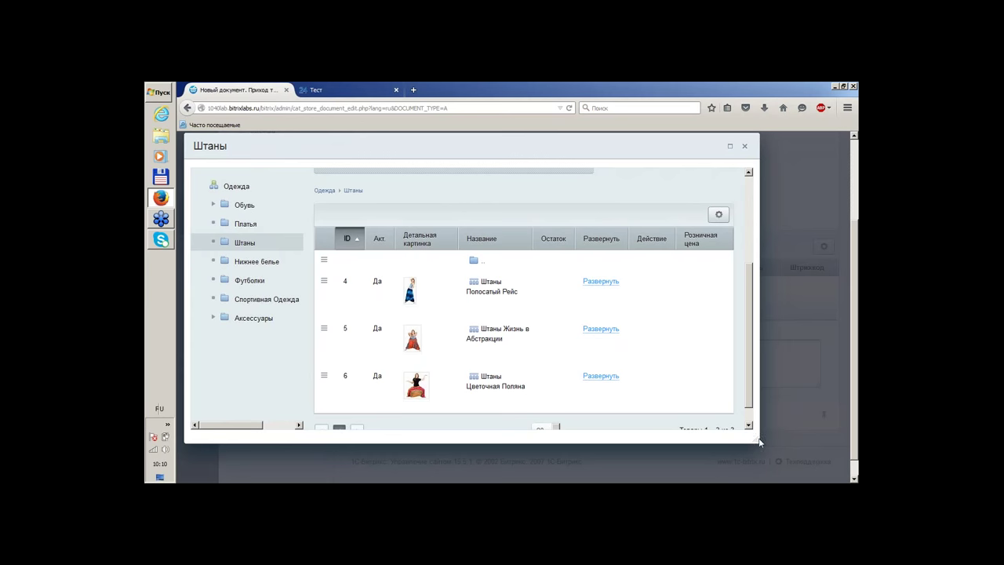
pyautogui.moveTo(759, 443); pyautogui.dragTo(824, 455)
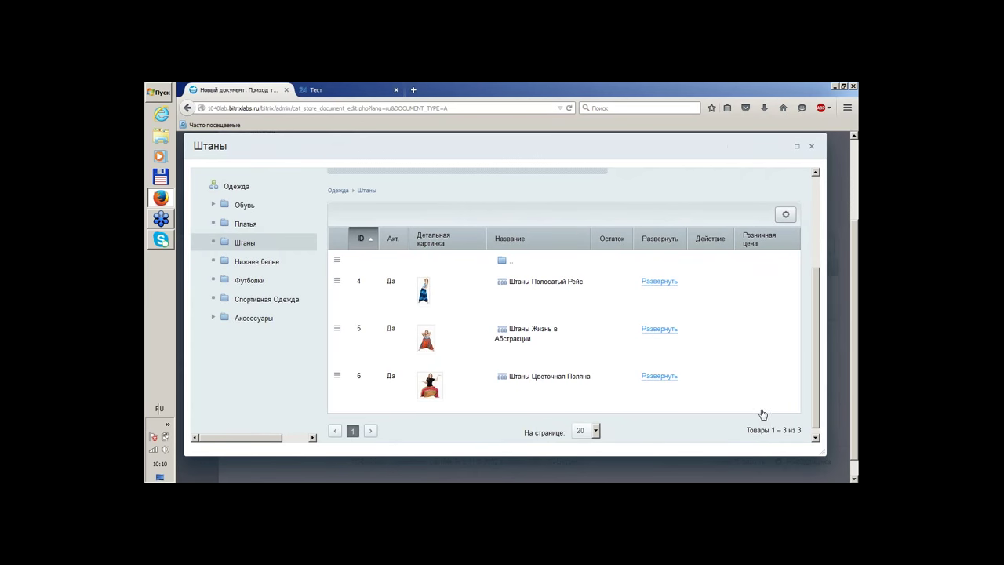
# Add the Штаны Полосатый Рейс variants 4-42 and 4-44 to the receipt
pyautogui.click(657, 287)
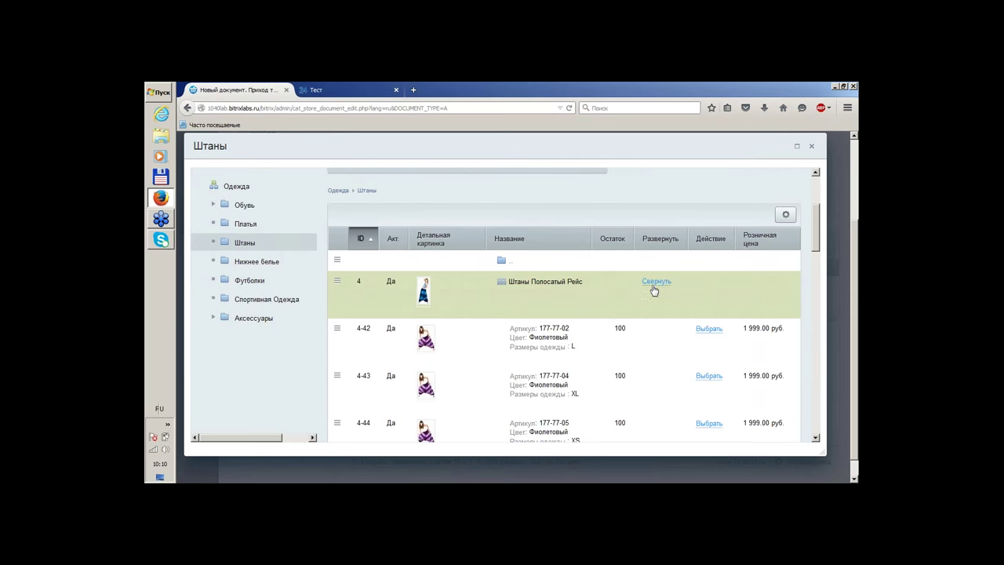
pyautogui.scroll(-3, 643, 292)
pyautogui.scroll(-1, 642, 292)
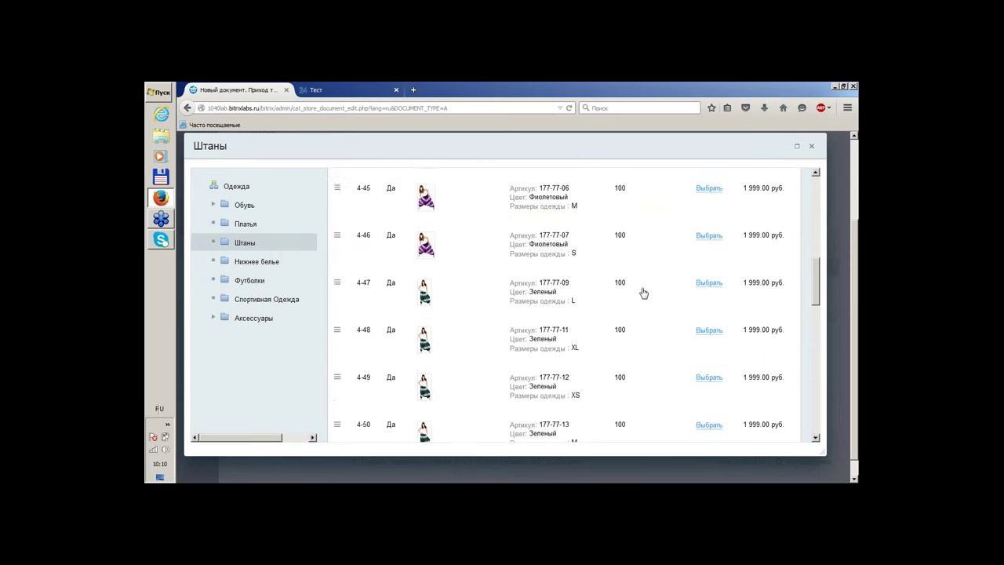
pyautogui.scroll(3, 624, 282)
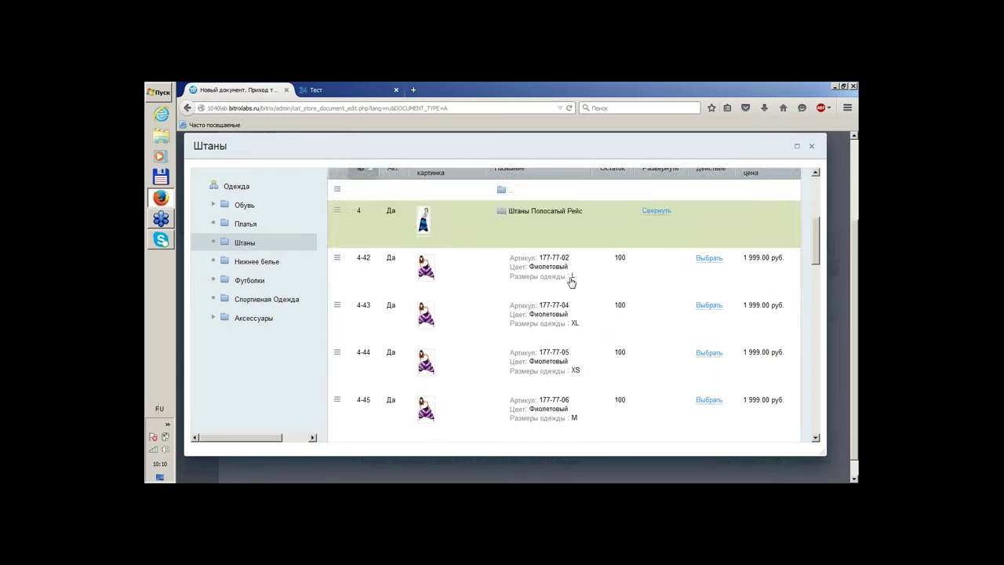
pyautogui.scroll(-6, 610, 291)
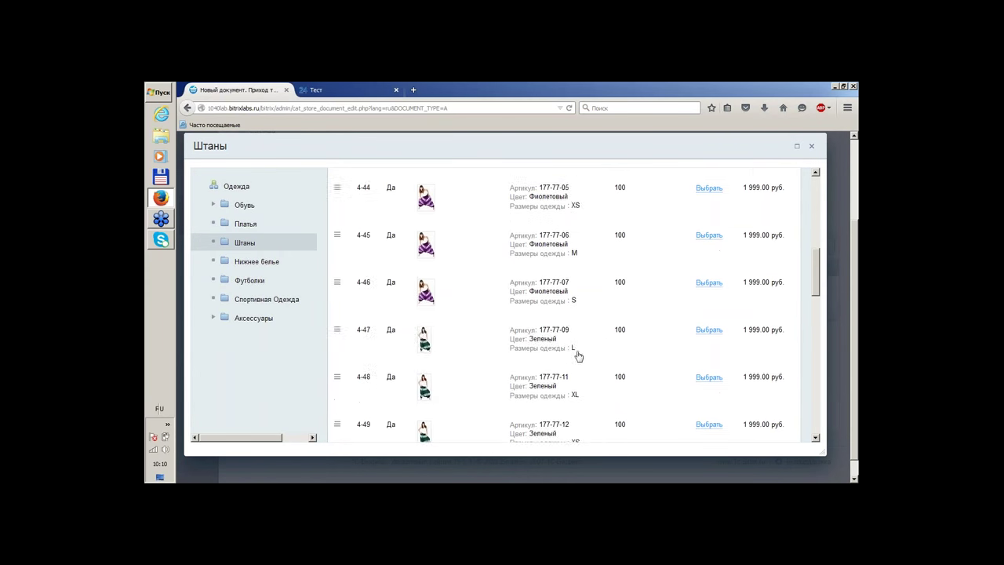
pyautogui.scroll(9, 581, 354)
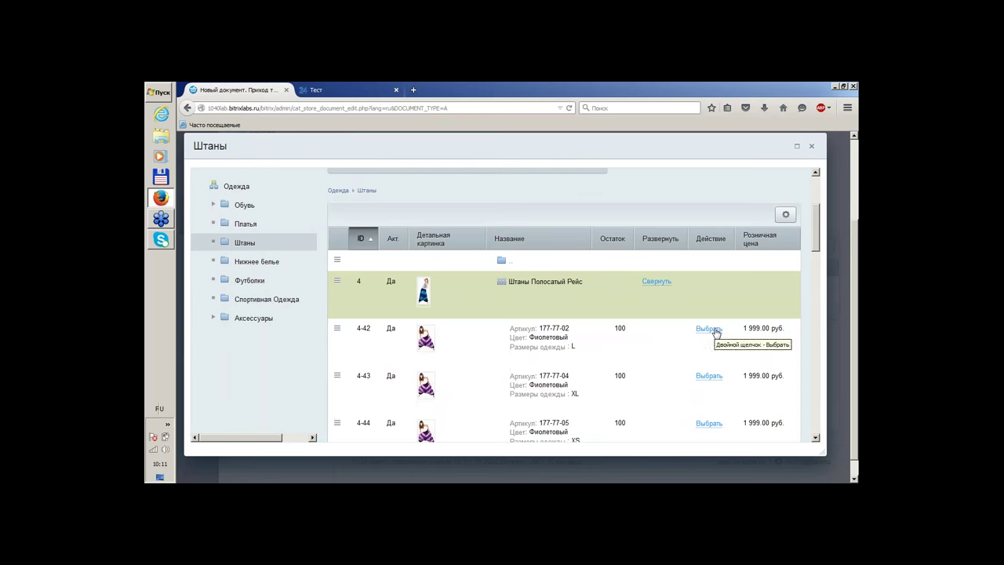
pyautogui.click(709, 329)
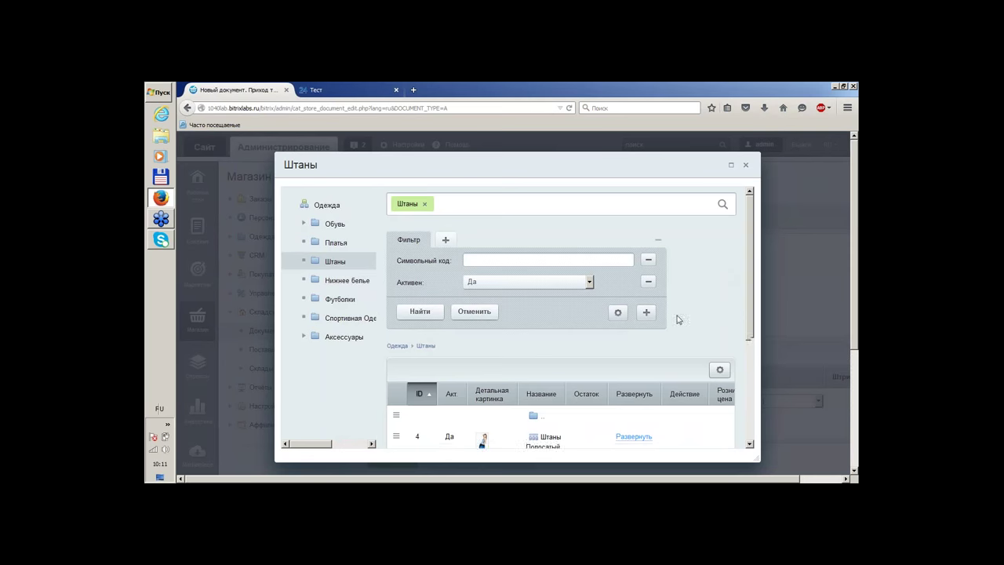
pyautogui.scroll(-3, 677, 319)
pyautogui.click(642, 296)
pyautogui.scroll(-1, 645, 299)
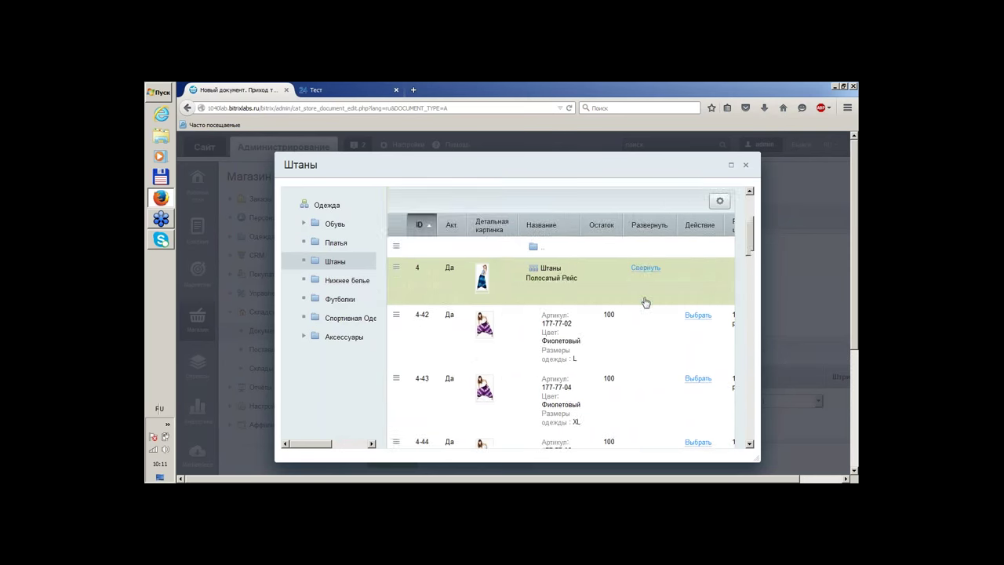
pyautogui.scroll(-2, 645, 303)
pyautogui.click(698, 357)
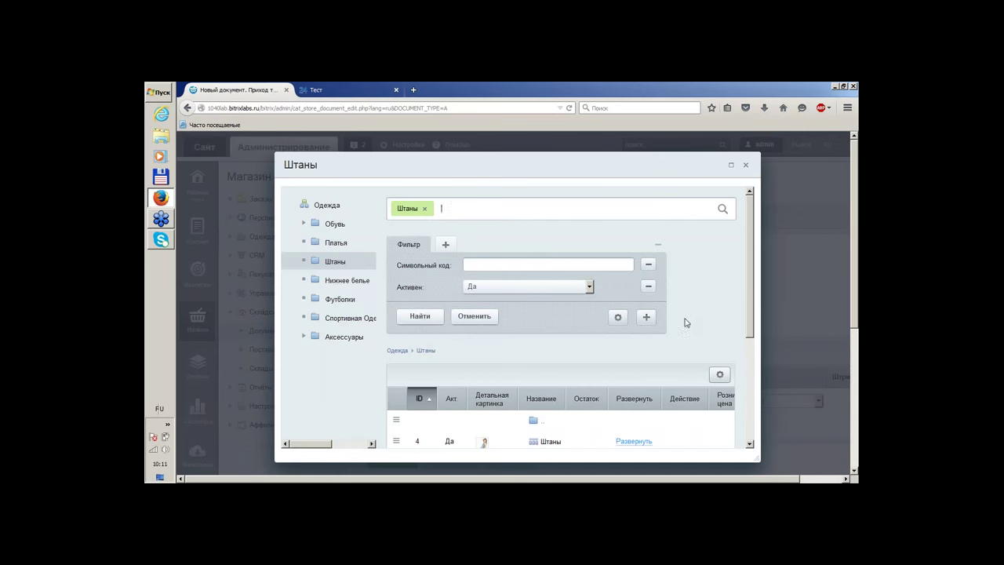
# Add the Футболка Мужская Чистота variant 18-152 from the Футболки section
pyautogui.click(334, 300)
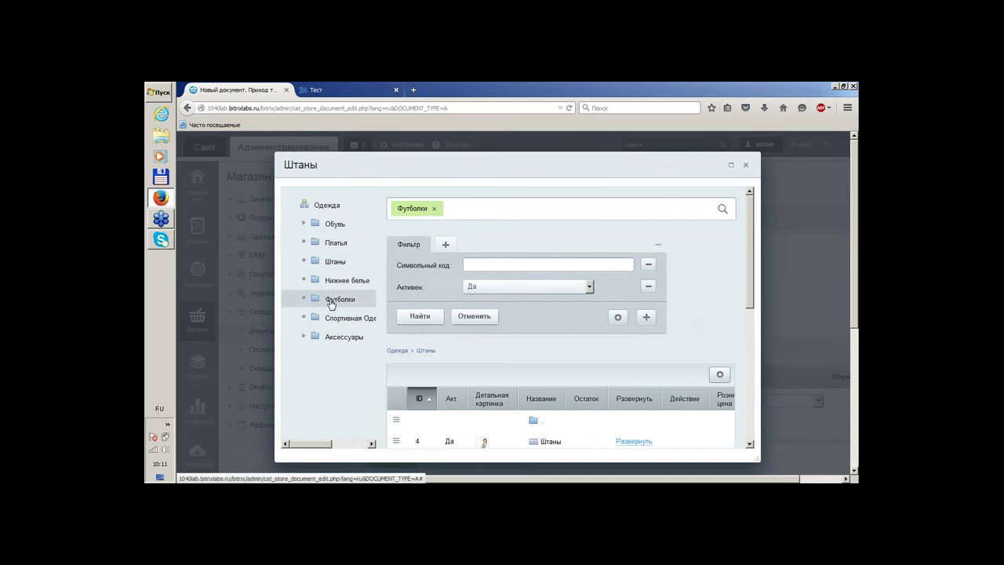
pyautogui.scroll(-4, 706, 269)
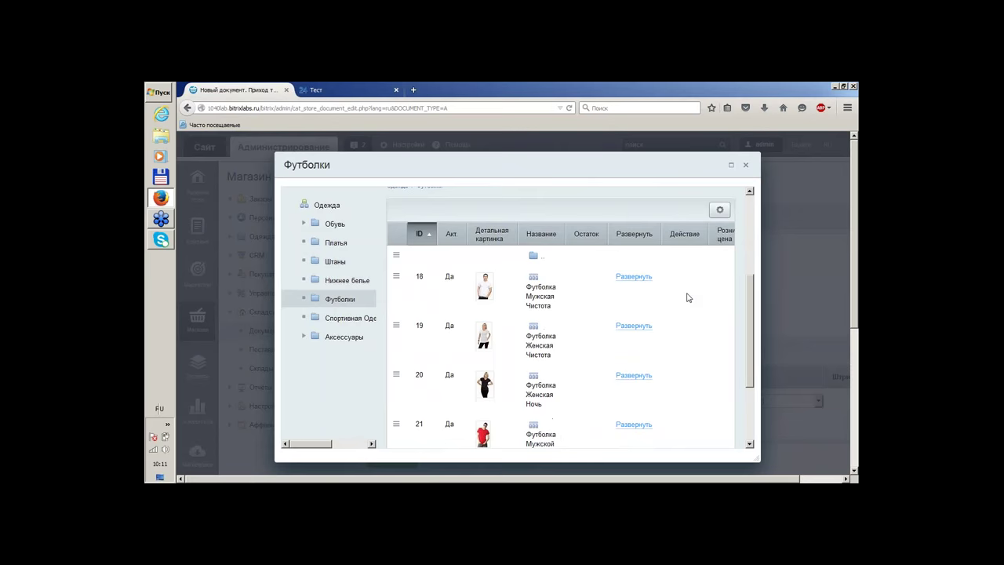
pyautogui.click(630, 280)
pyautogui.scroll(-2, 680, 280)
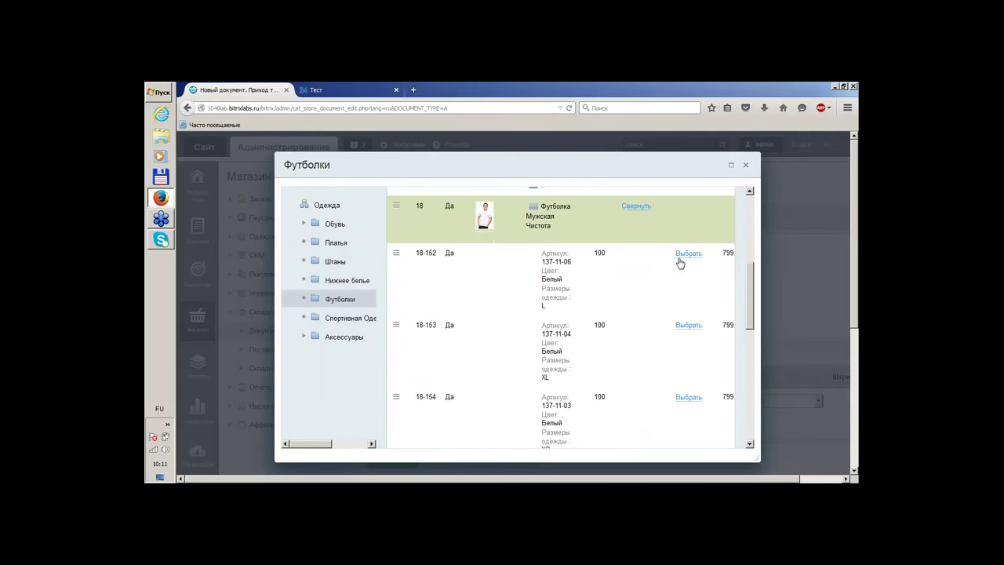
pyautogui.click(688, 254)
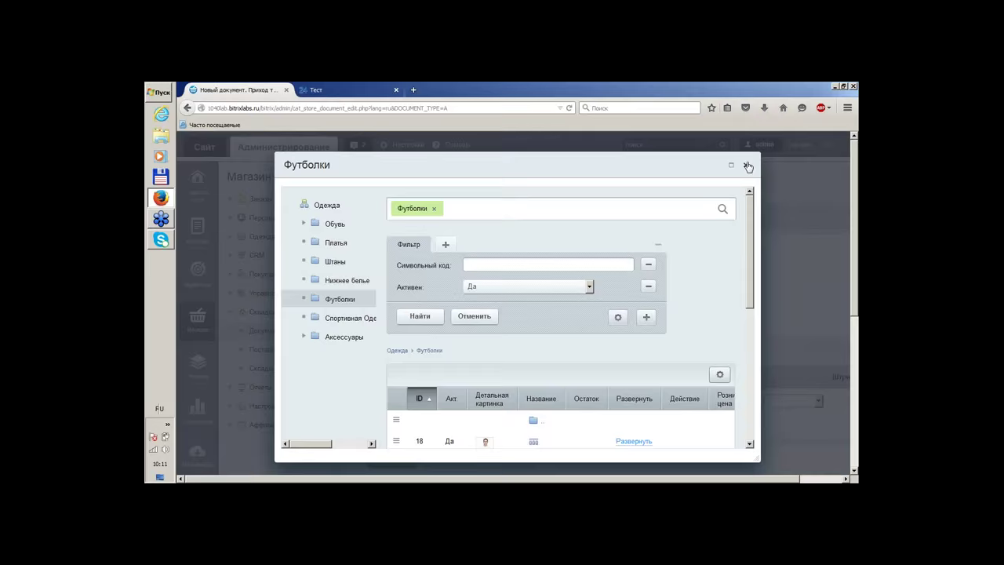
# Return to the goods receipt and set the first and third lines' quantity to 25
pyautogui.click(746, 165)
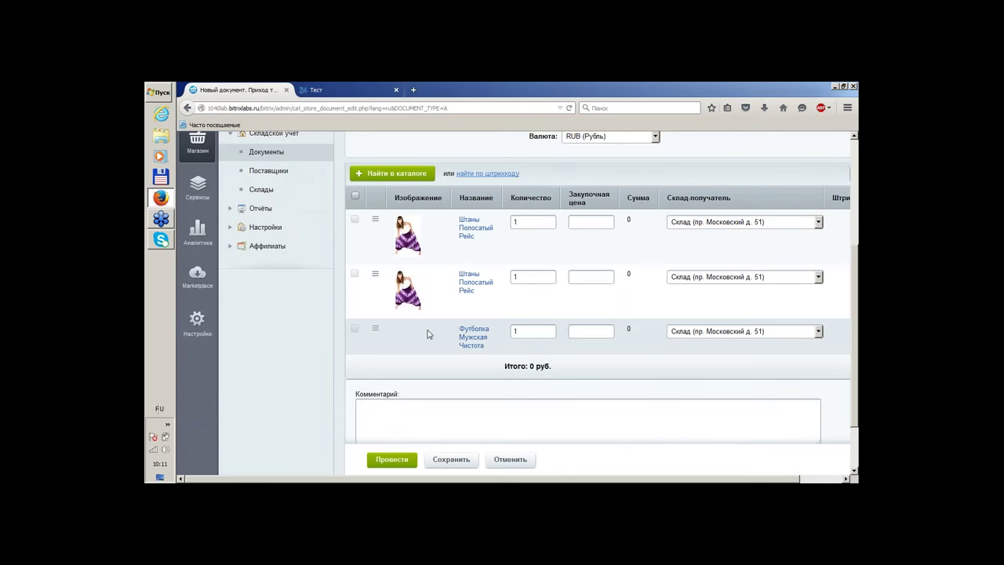
pyautogui.doubleClick(535, 222)
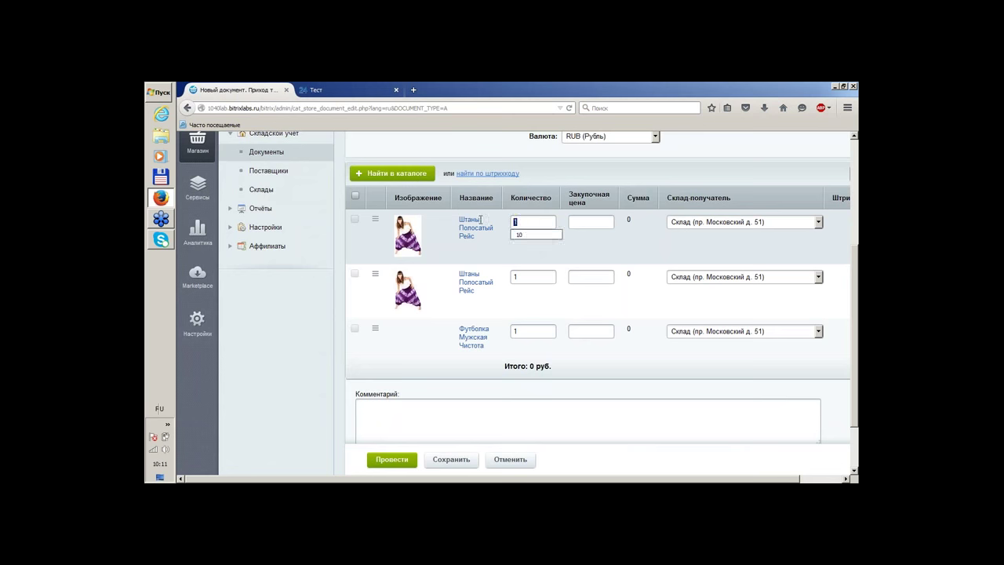
pyautogui.write('25')
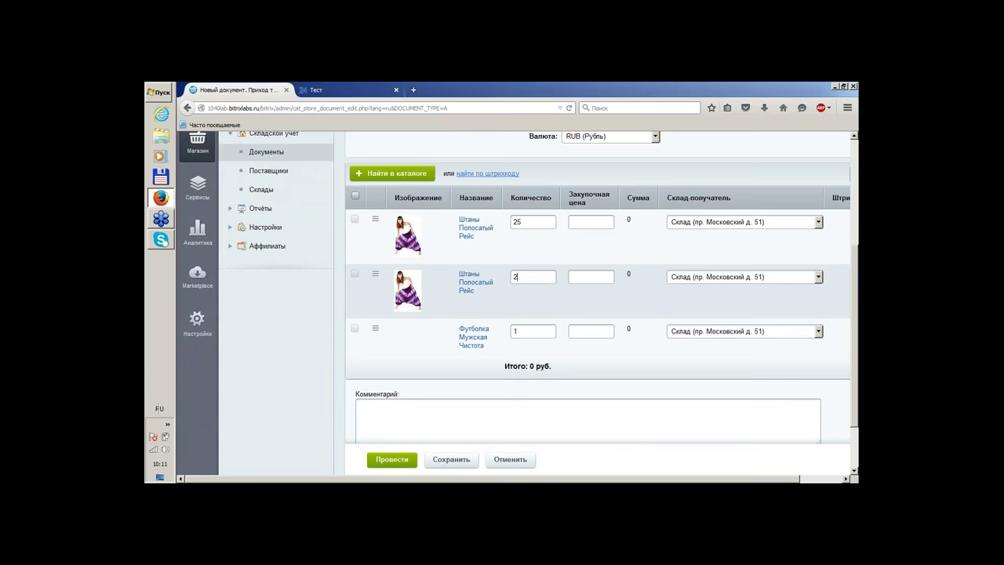
pyautogui.doubleClick(537, 331)
pyautogui.write('25')
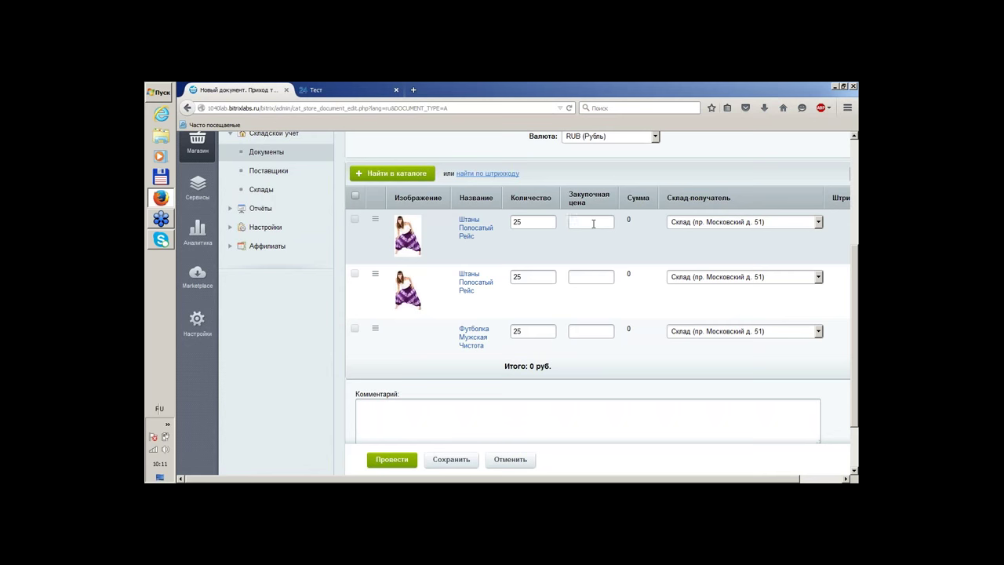
# Enter purchase prices 500, 500 and 200, bringing the receipt total to 30 000 руб
pyautogui.click(594, 224)
pyautogui.write('500')
pyautogui.click(594, 276)
pyautogui.write('5')
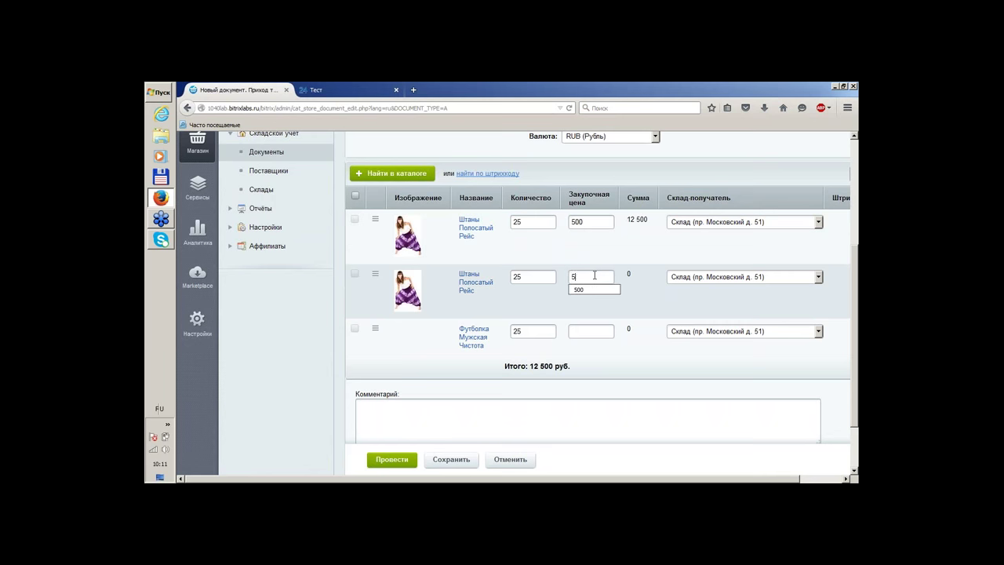
pyautogui.click(590, 333)
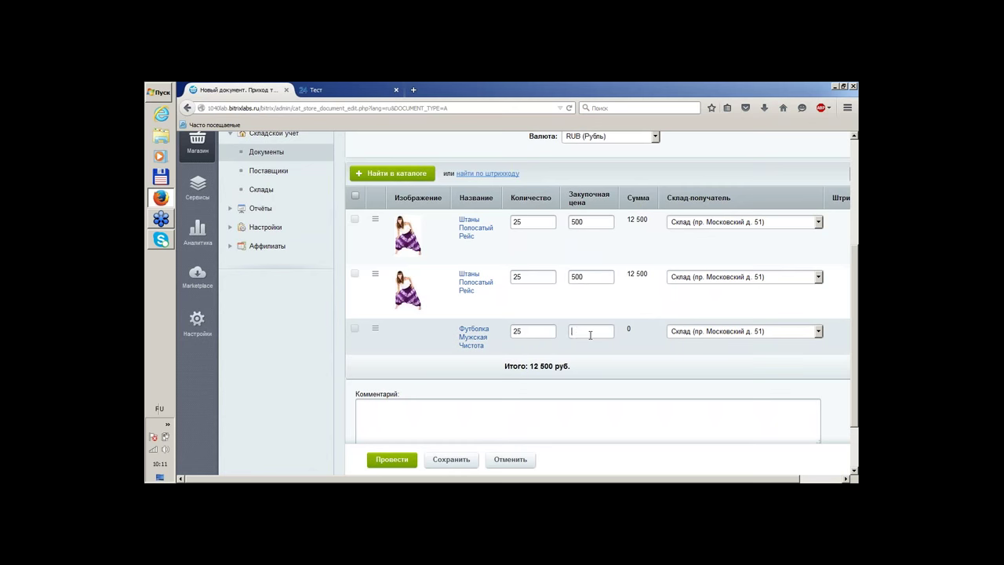
pyautogui.write('200')
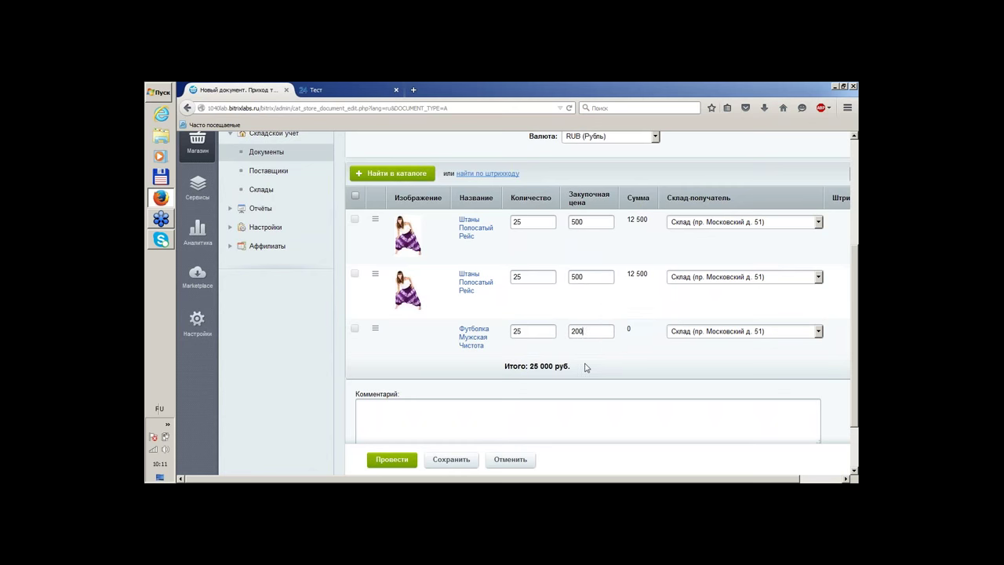
pyautogui.click(591, 368)
pyautogui.scroll(3, 591, 370)
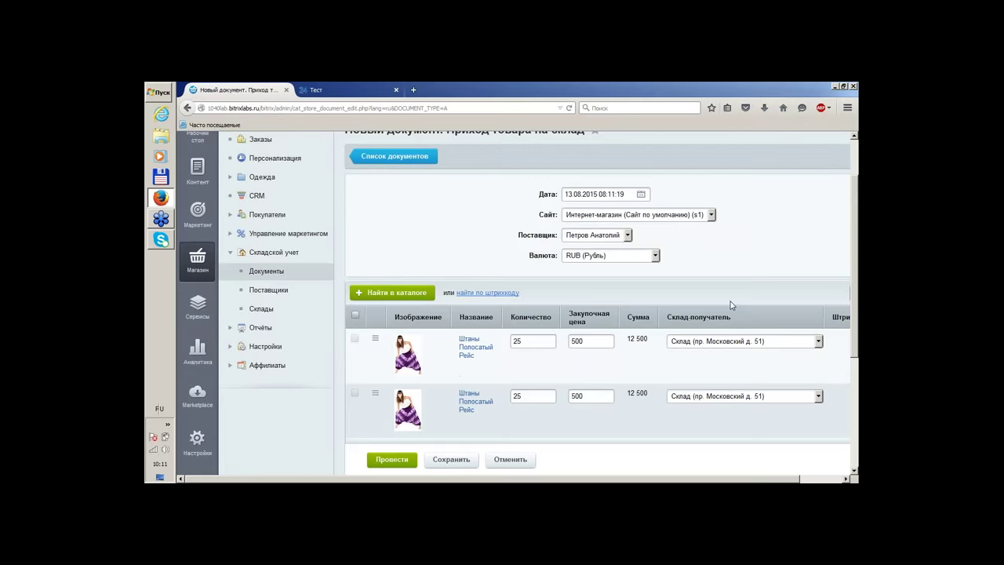
pyautogui.scroll(-3, 592, 370)
pyautogui.moveTo(698, 478); pyautogui.dragTo(734, 477)
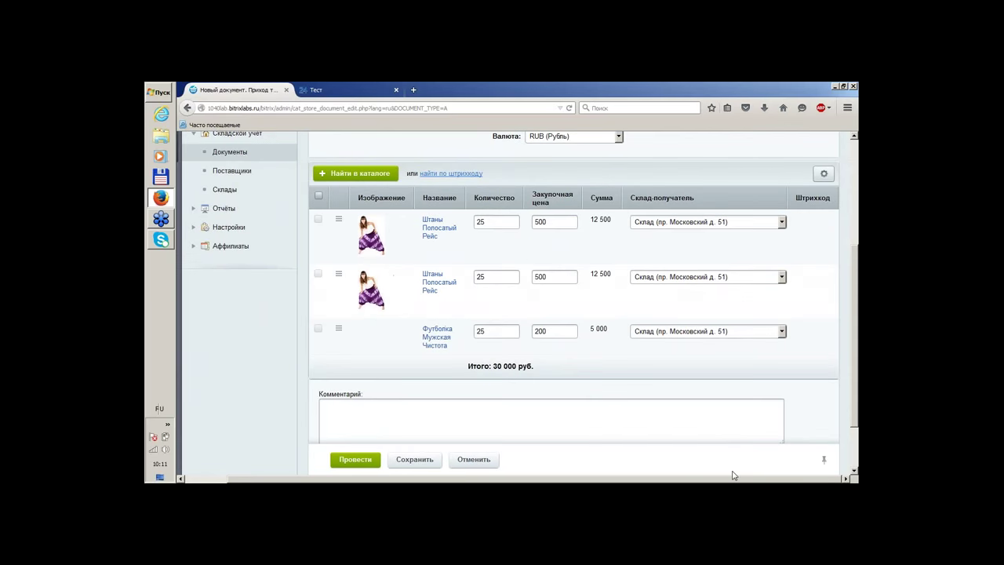
pyautogui.scroll(-2, 343, 305)
pyautogui.scroll(3, 240, 306)
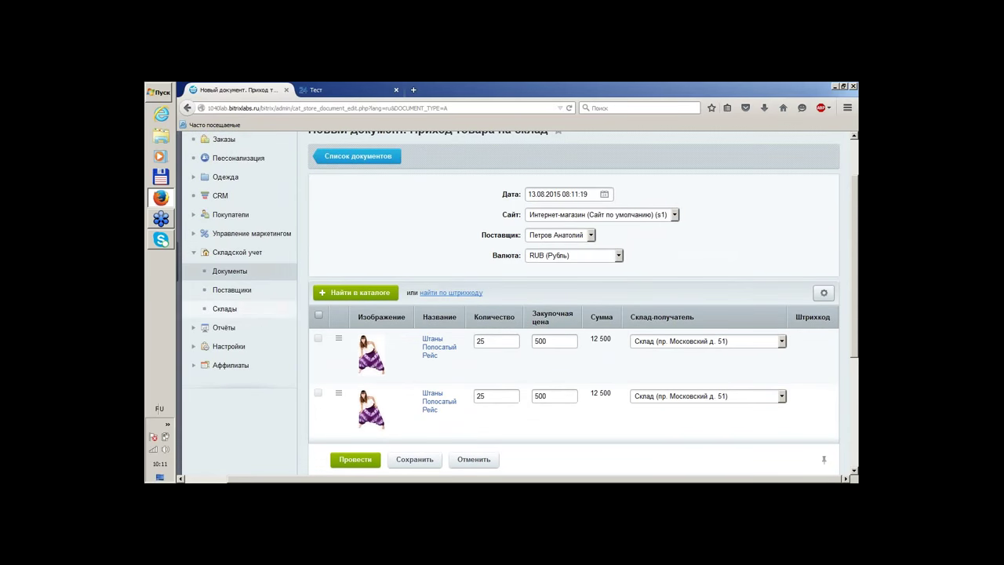
pyautogui.scroll(-4, 375, 212)
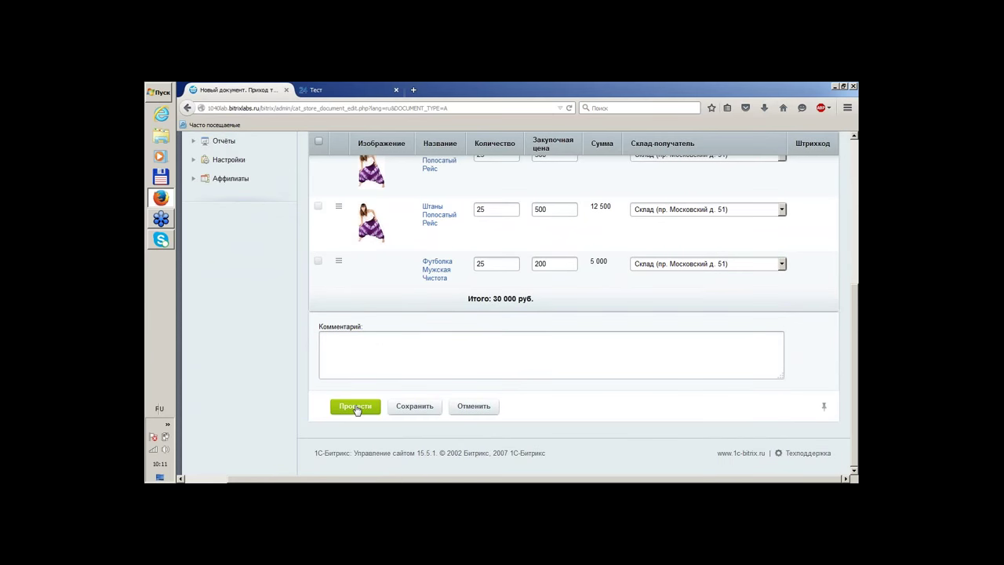
# Post the goods receipt and reopen posted document 1 from the Документы list
pyautogui.click(356, 407)
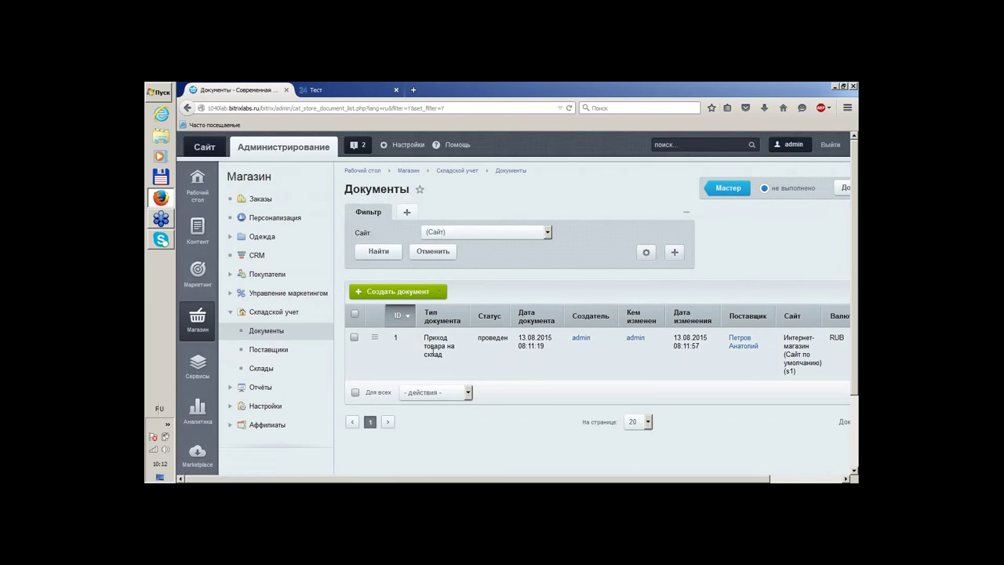
pyautogui.doubleClick(434, 354)
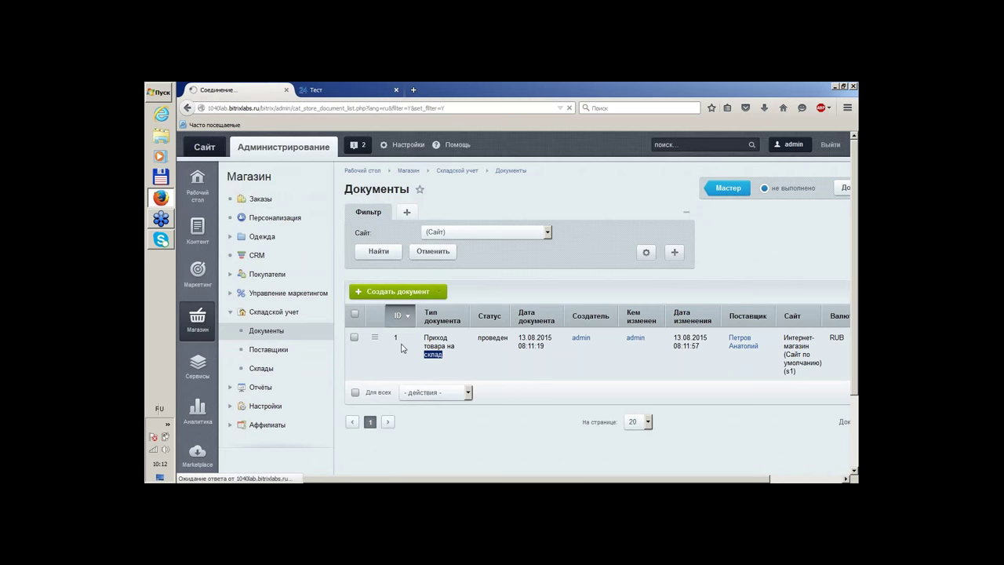
pyautogui.scroll(-3, 465, 266)
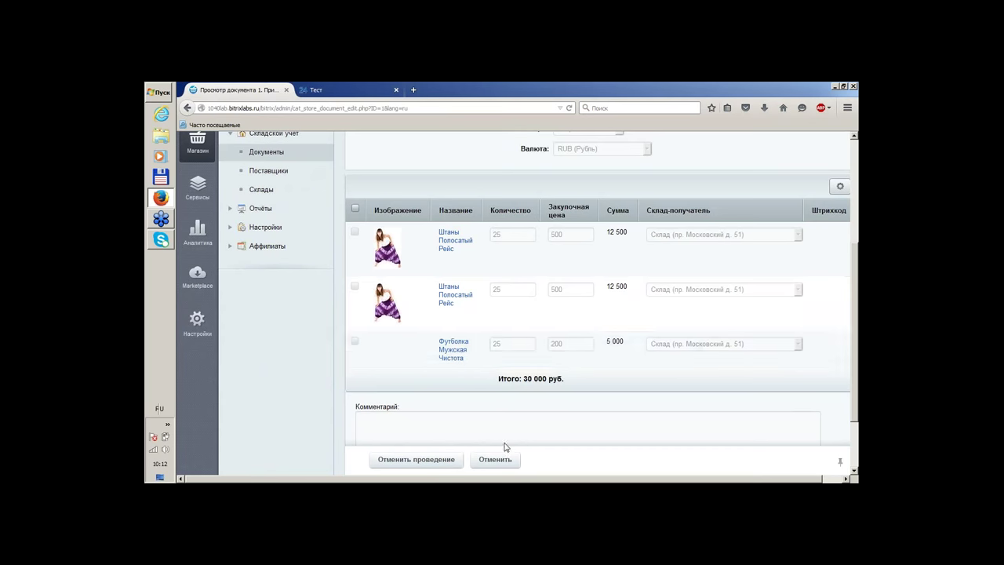
pyautogui.hscroll(1, 778, 470)
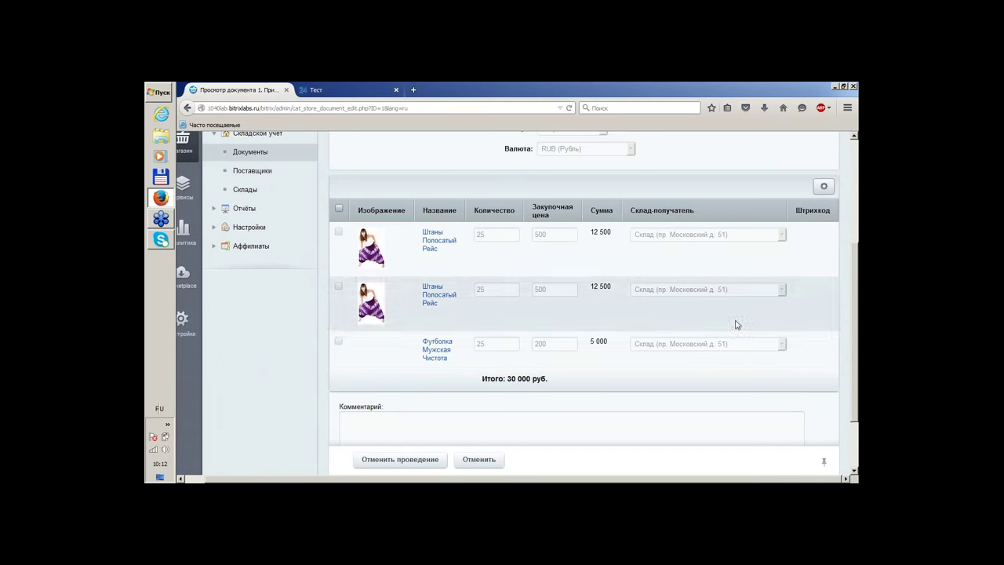
# Check the item table's column settings without changes, then open Штаны Полосатый Рейс for editing
pyautogui.click(824, 187)
pyautogui.click(812, 209)
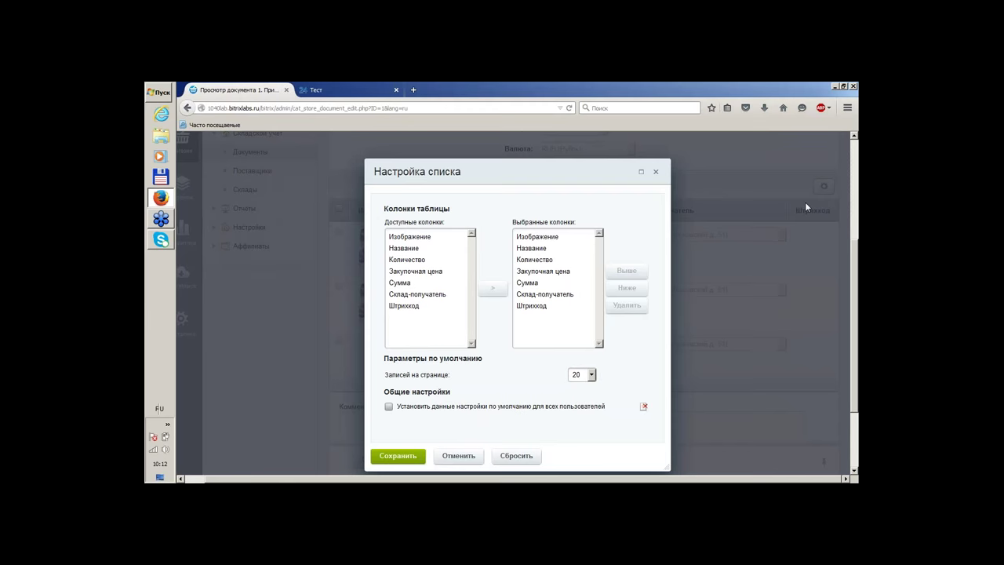
pyautogui.click(656, 174)
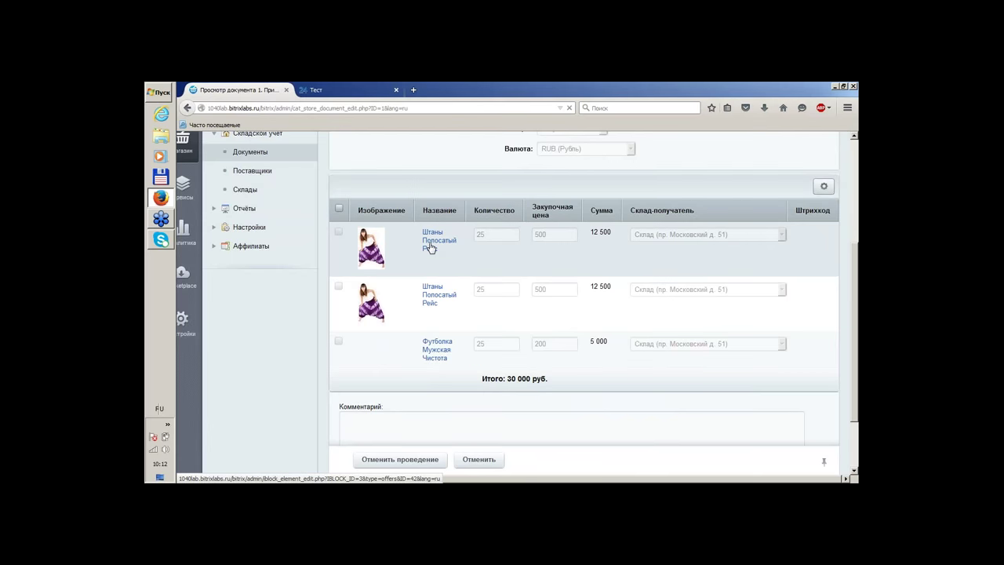
pyautogui.click(430, 247)
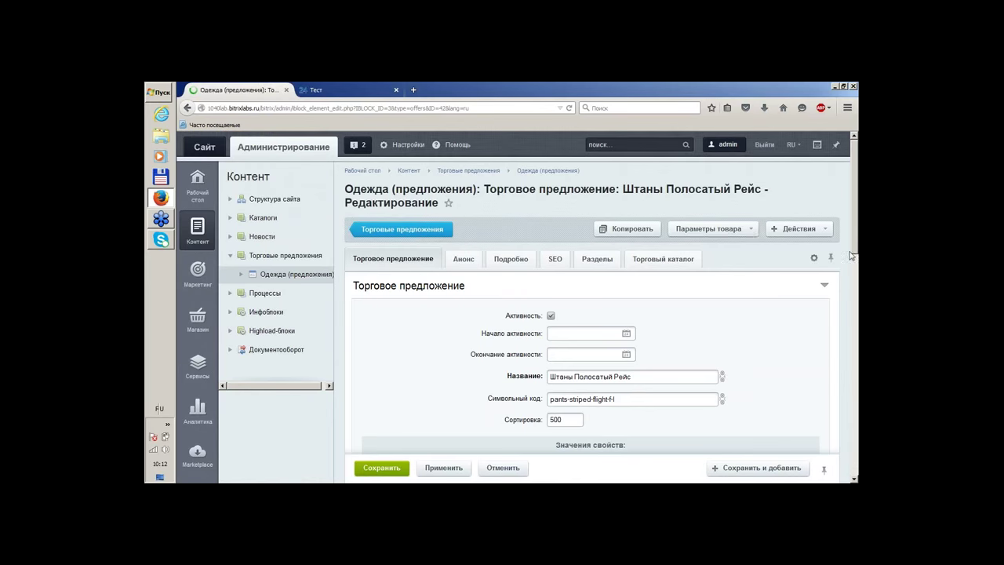
pyautogui.scroll(-5, 831, 255)
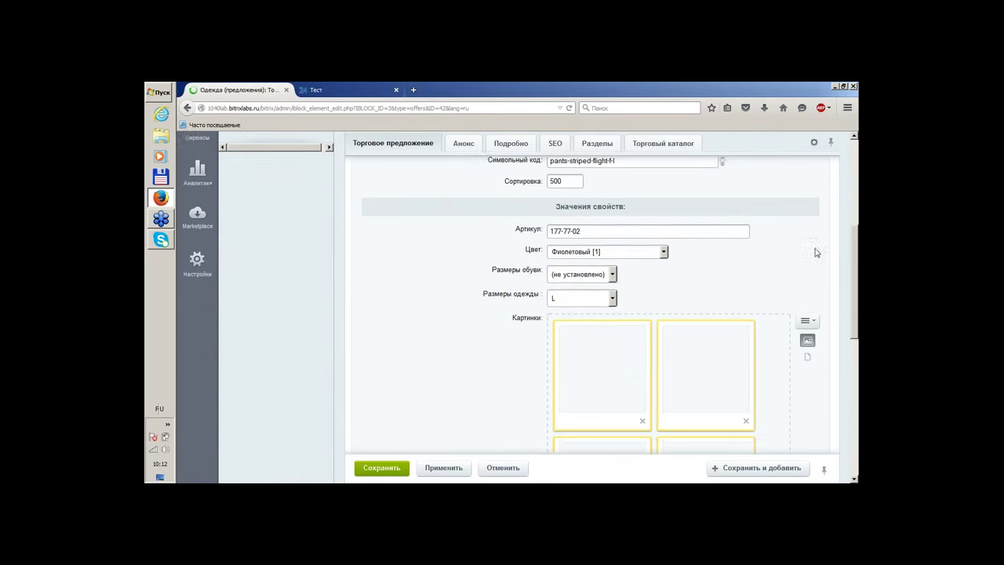
pyautogui.scroll(5, 816, 253)
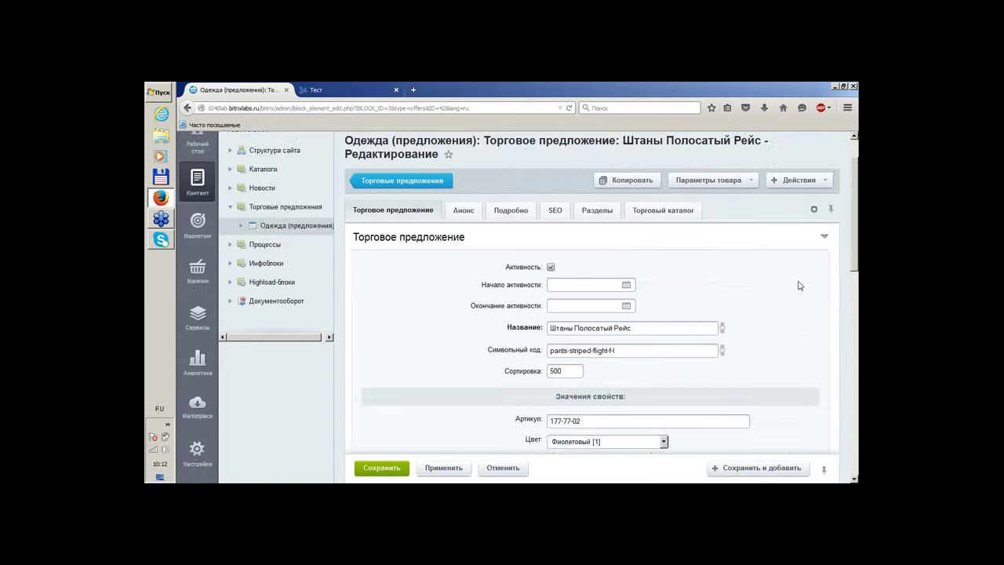
pyautogui.scroll(-3, 800, 286)
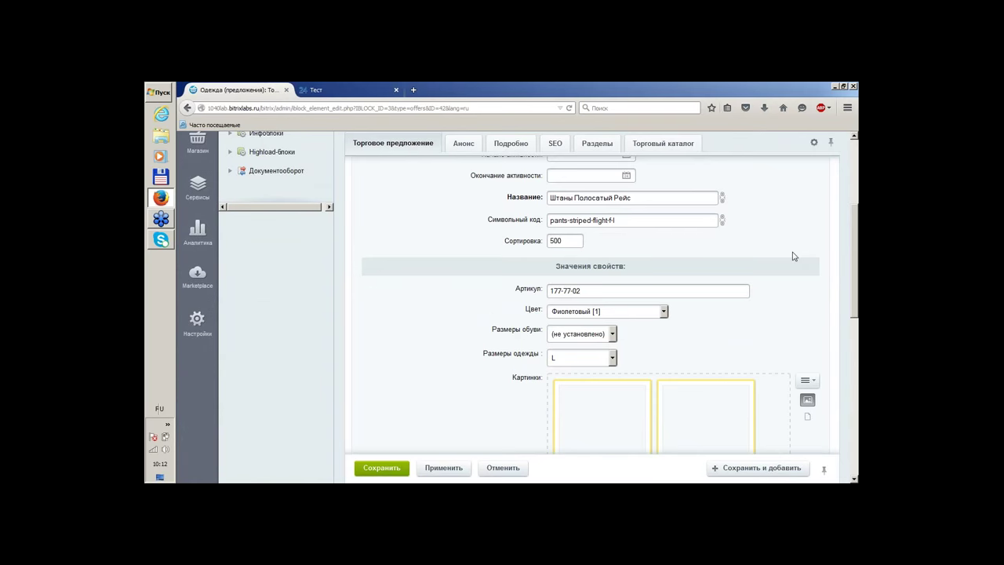
pyautogui.scroll(4, 781, 245)
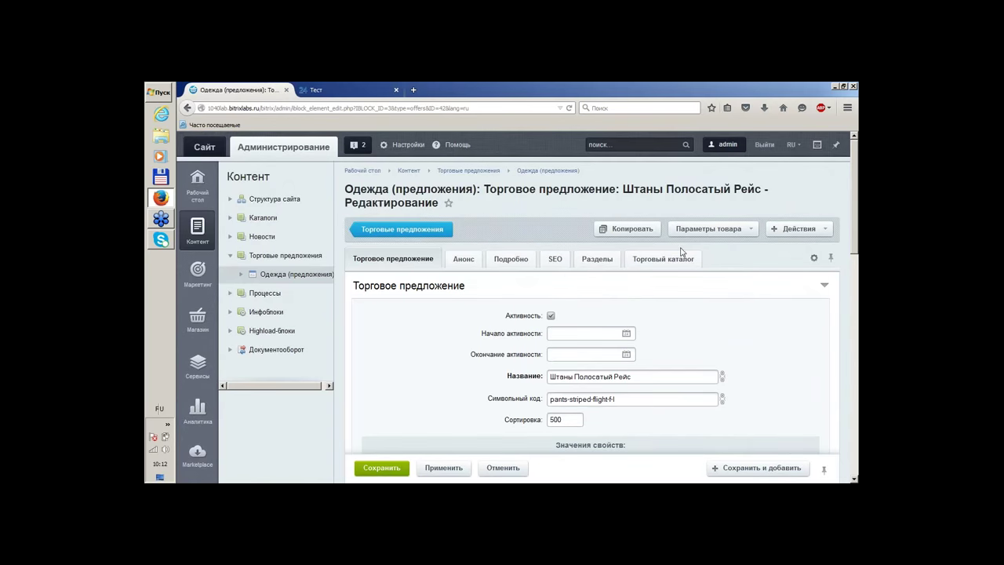
pyautogui.click(655, 260)
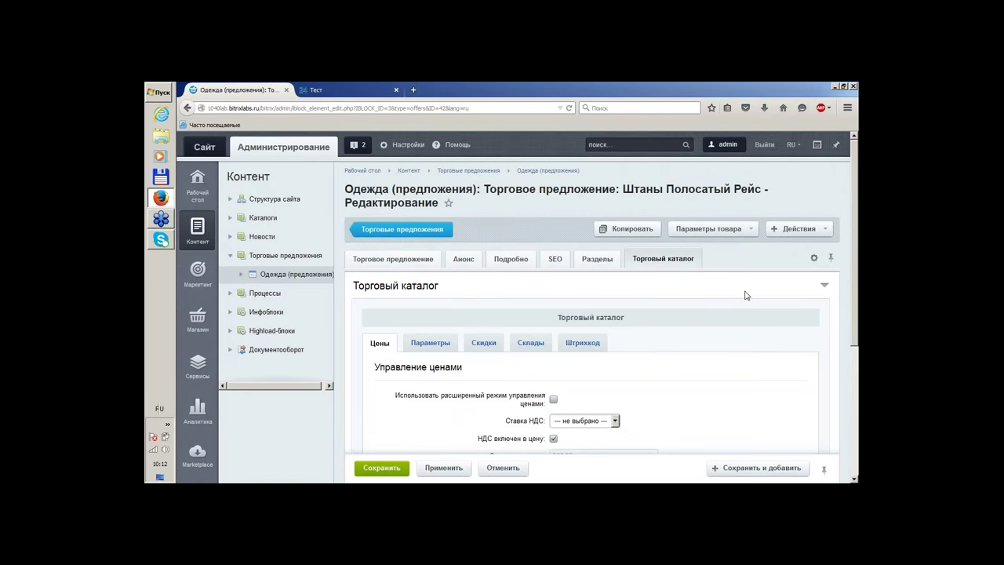
pyautogui.scroll(-2, 746, 294)
pyautogui.scroll(-1, 746, 295)
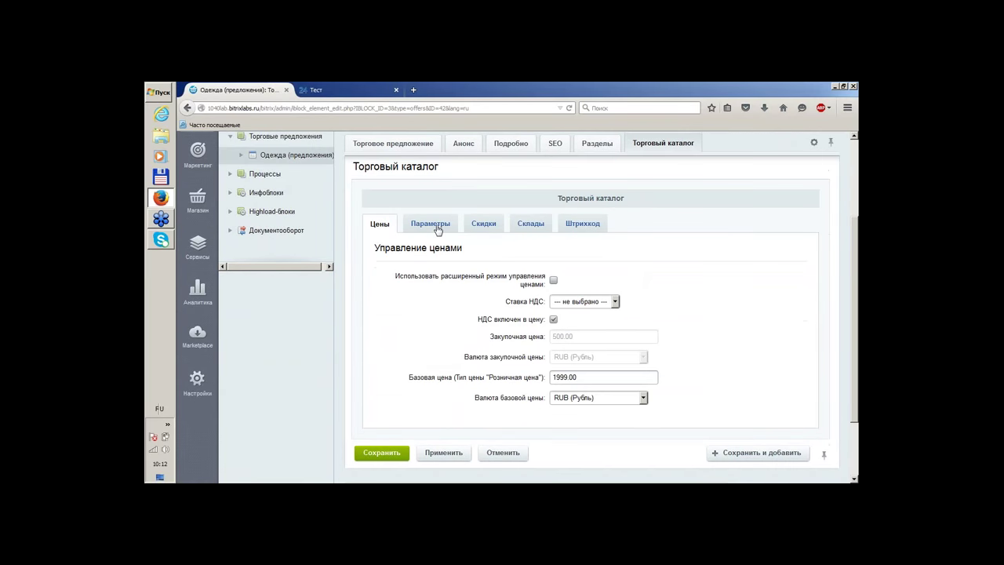
pyautogui.click(524, 226)
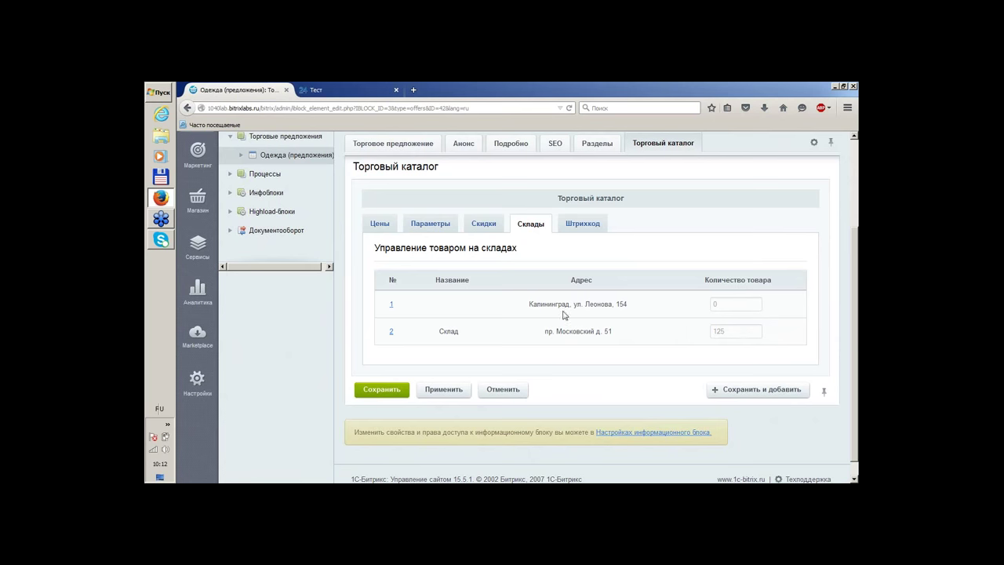
pyautogui.click(436, 229)
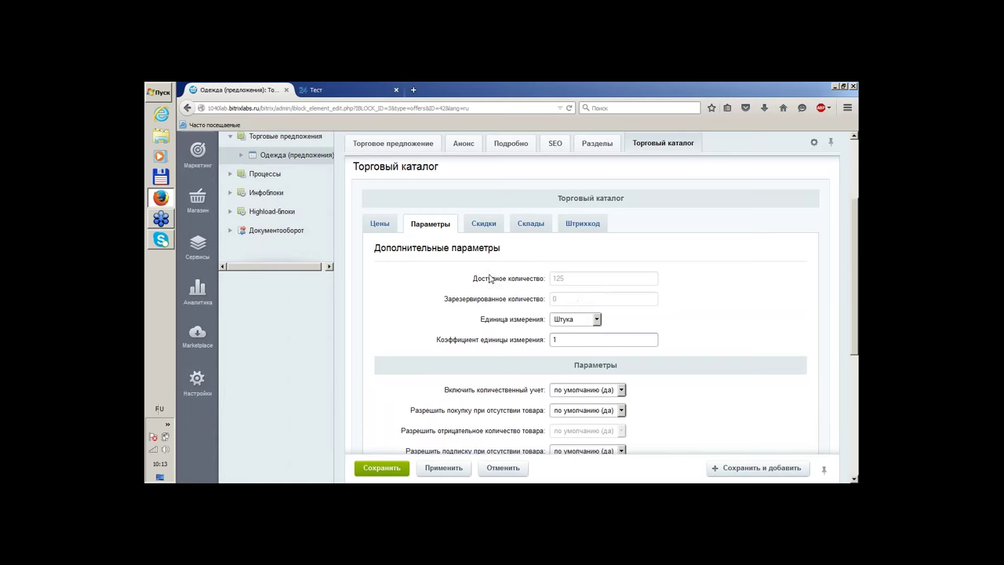
pyautogui.scroll(3, 476, 275)
pyautogui.click(400, 264)
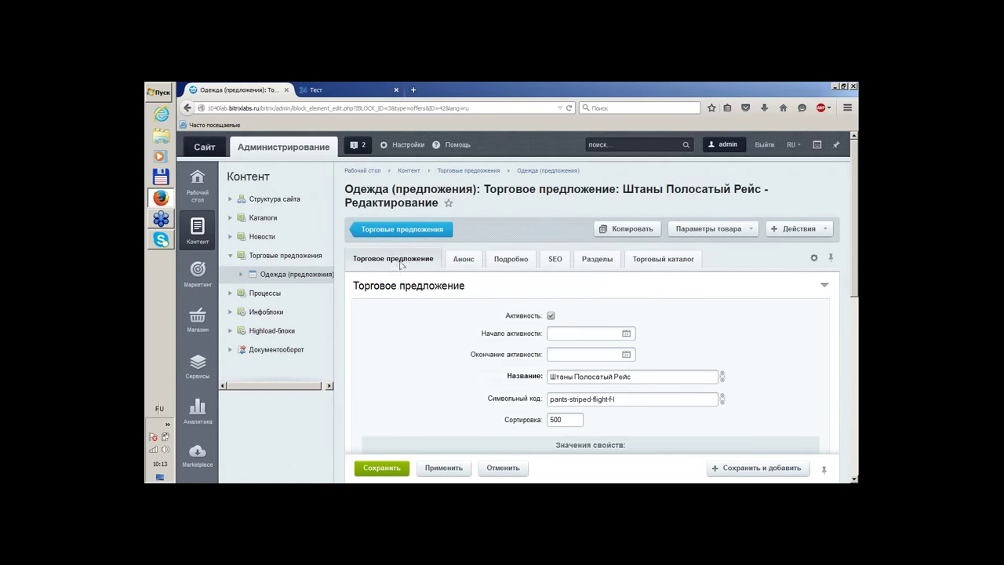
pyautogui.scroll(-3, 455, 279)
pyautogui.scroll(3, 455, 279)
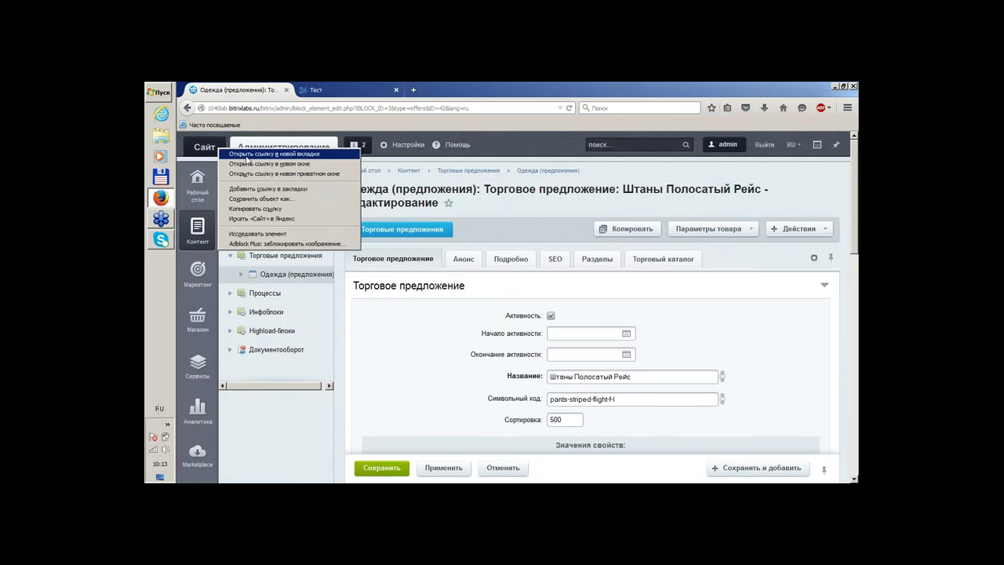
# Open the public storefront in a new tab and go to the ШТАНЫ section
pyautogui.middleClick(211, 147)
pyautogui.click(332, 88)
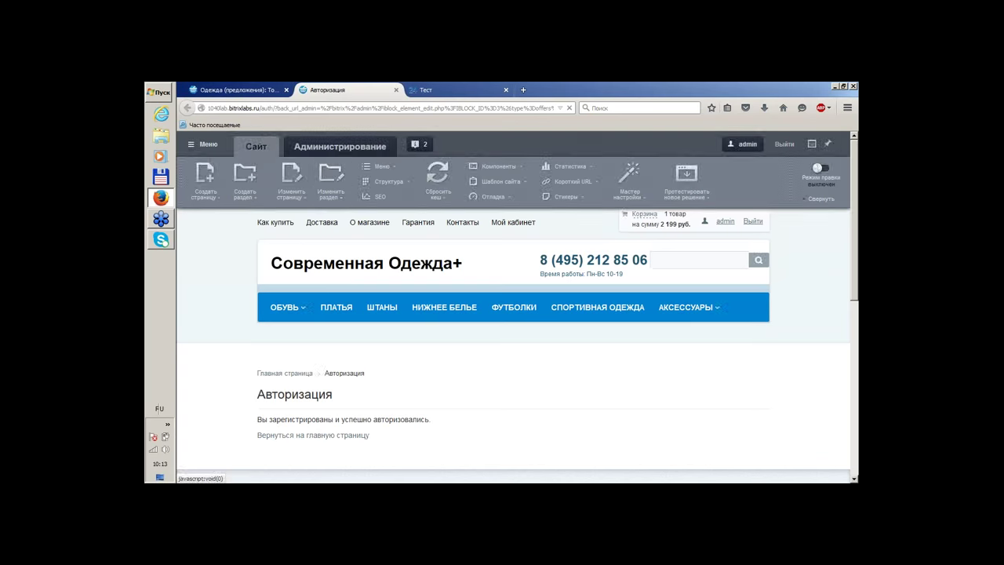
pyautogui.scroll(-1, 470, 251)
pyautogui.scroll(1, 491, 249)
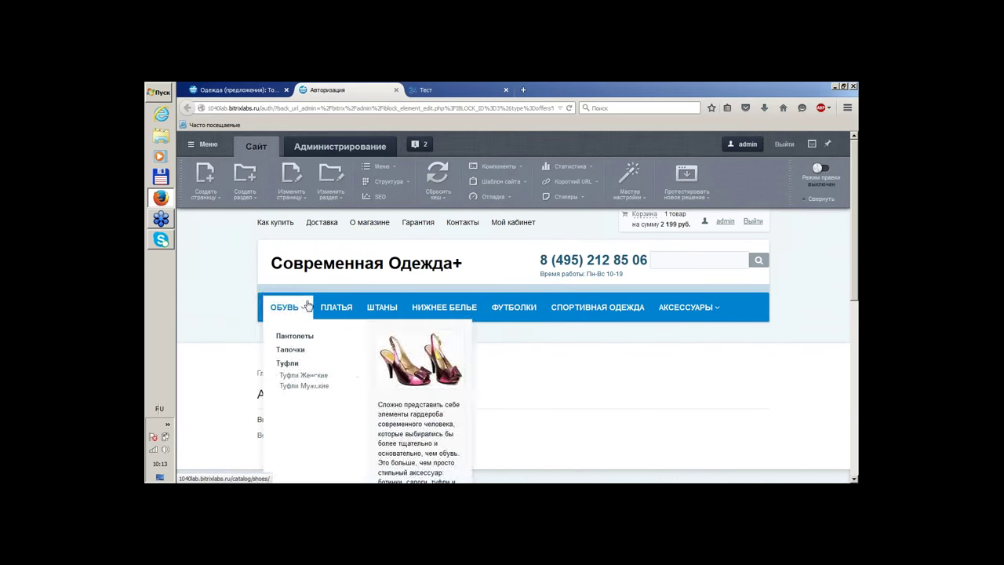
pyautogui.click(379, 303)
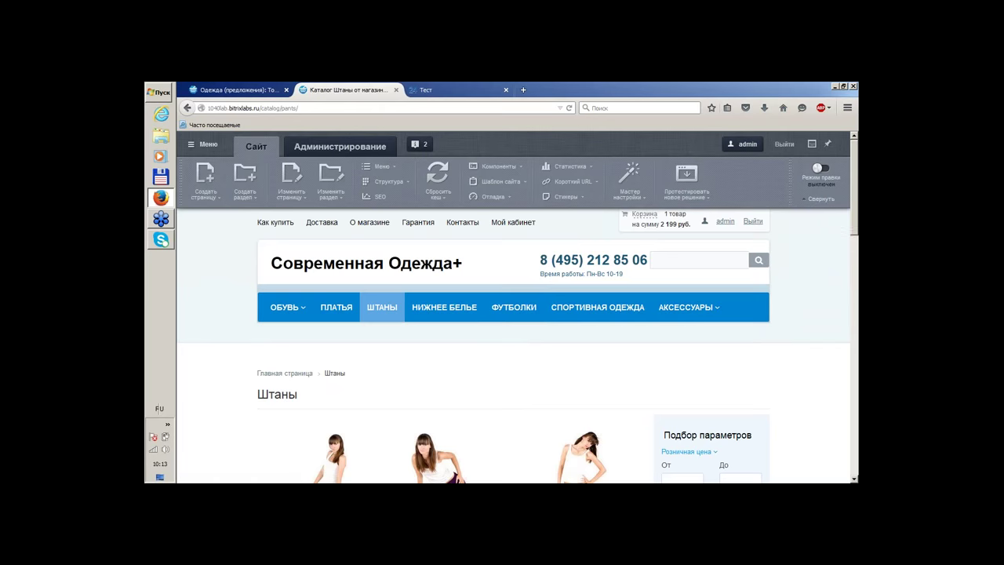
pyautogui.scroll(-4, 518, 353)
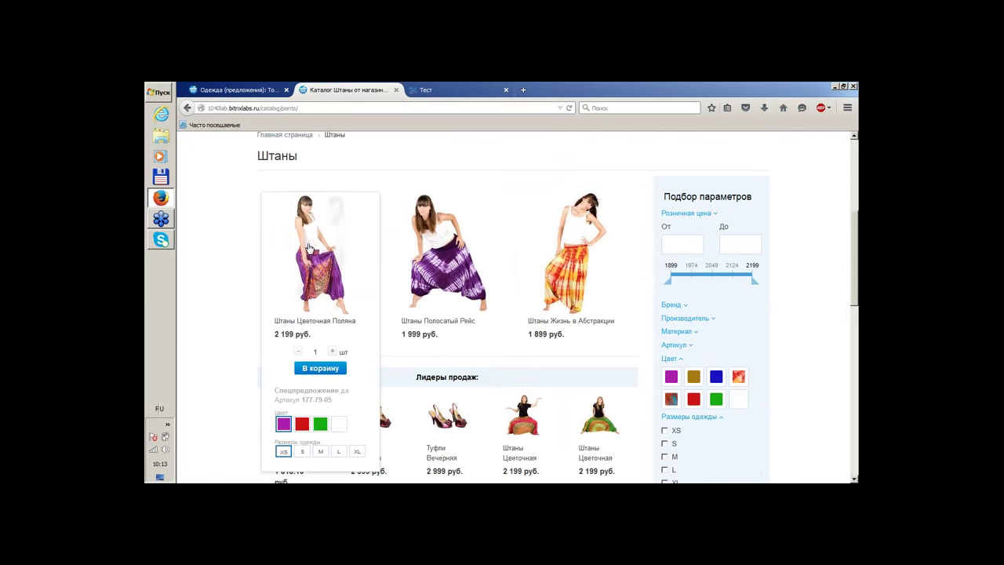
# Choose size L and blue on Штаны Полосатый Рейс, checking the admin offer page in between
pyautogui.moveTo(426, 254)
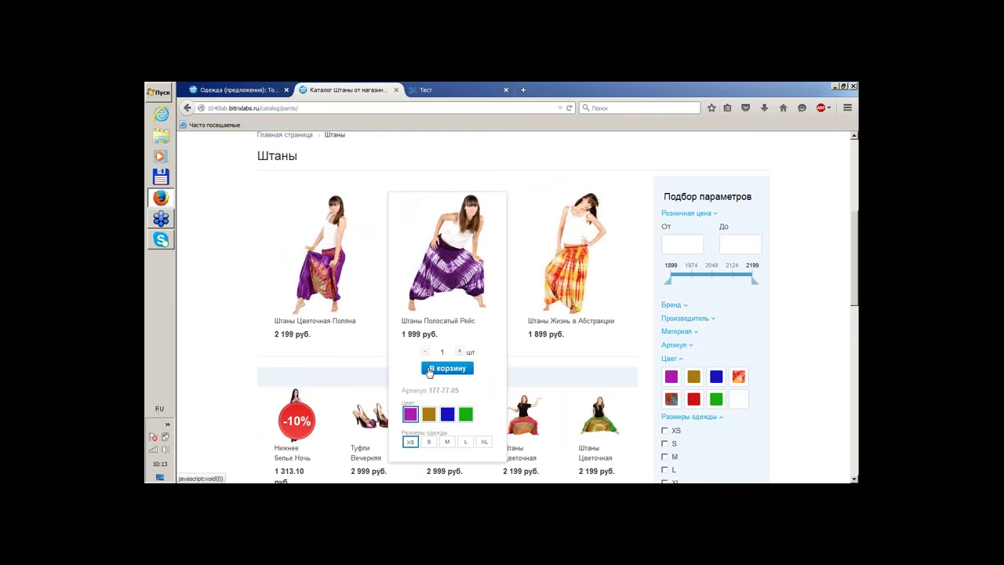
pyautogui.click(465, 442)
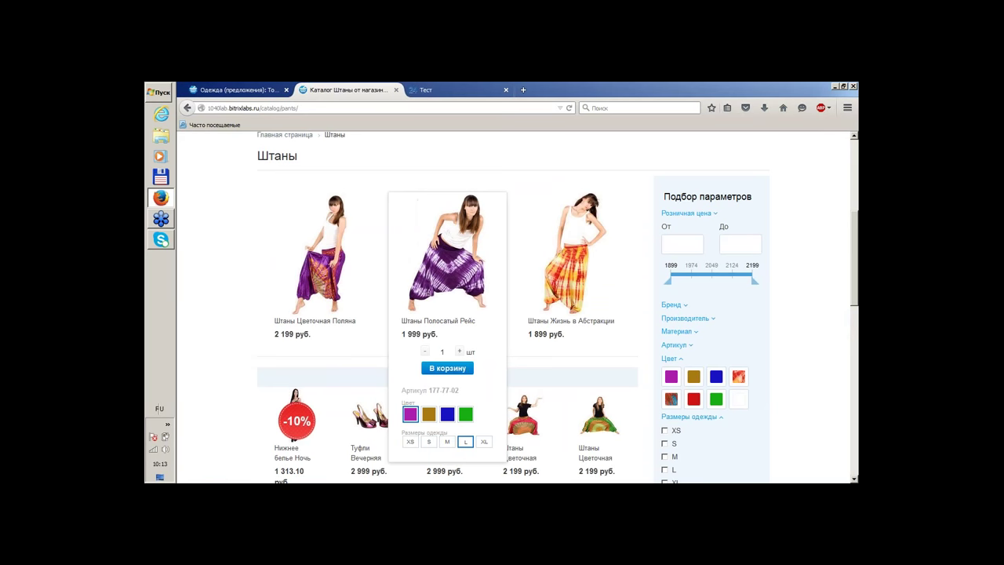
pyautogui.click(448, 414)
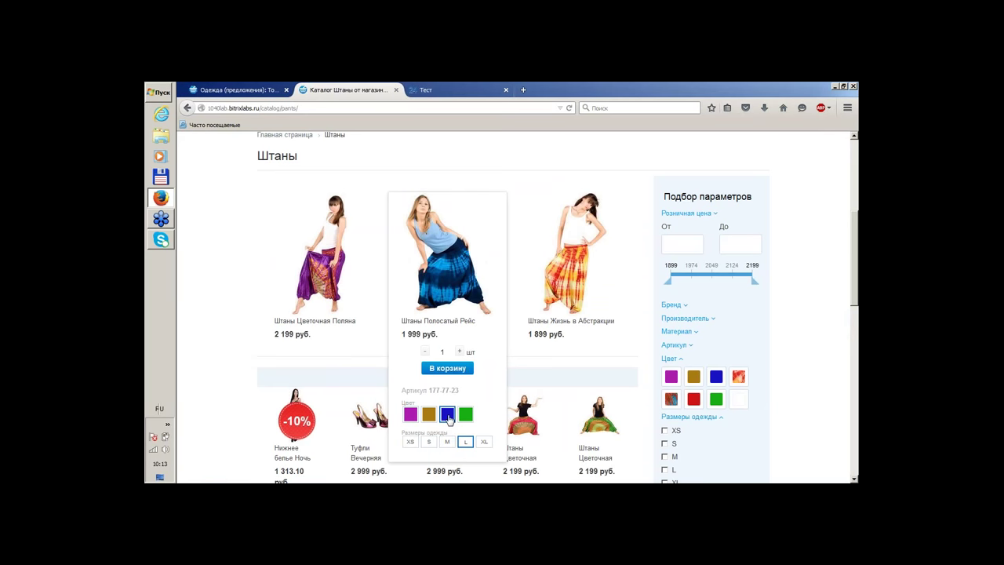
pyautogui.click(236, 89)
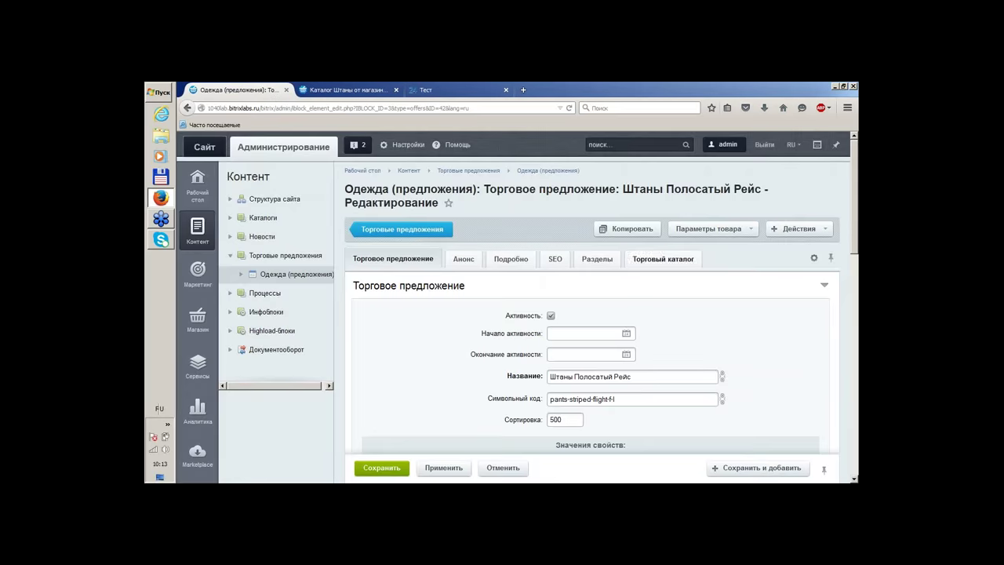
pyautogui.scroll(-1, 798, 321)
pyautogui.scroll(-2, 797, 322)
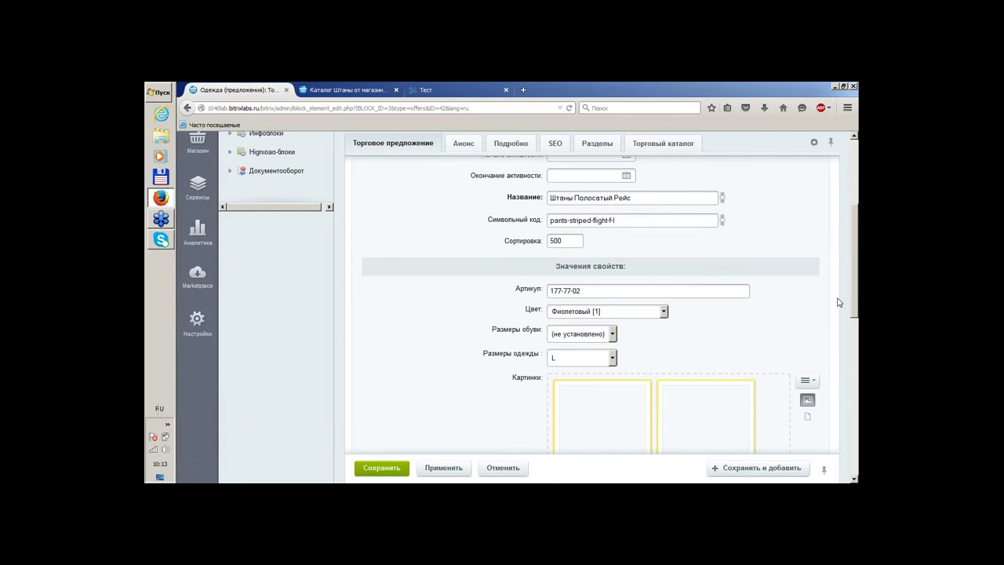
pyautogui.click(345, 90)
# Switch to purple, set quantity 5, add the pants to the cart and go to the cart
pyautogui.moveTo(451, 280)
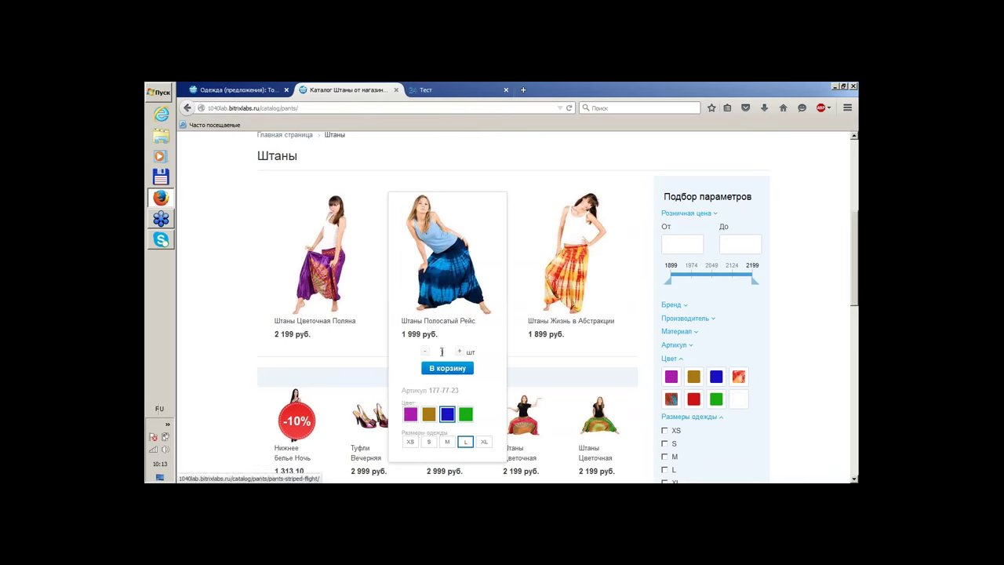
pyautogui.click(412, 416)
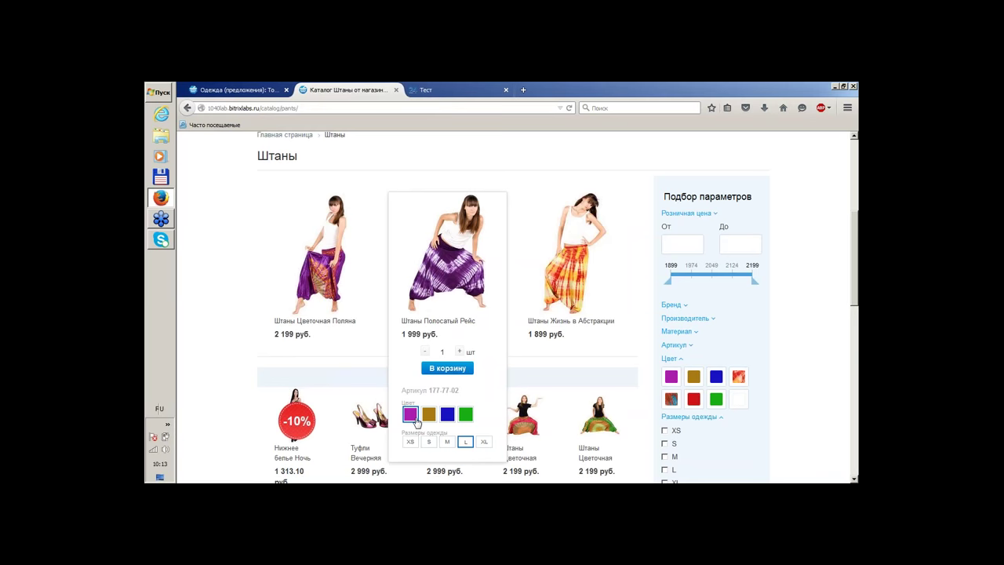
pyautogui.click(460, 352)
pyautogui.click(460, 352)
pyautogui.click(460, 351)
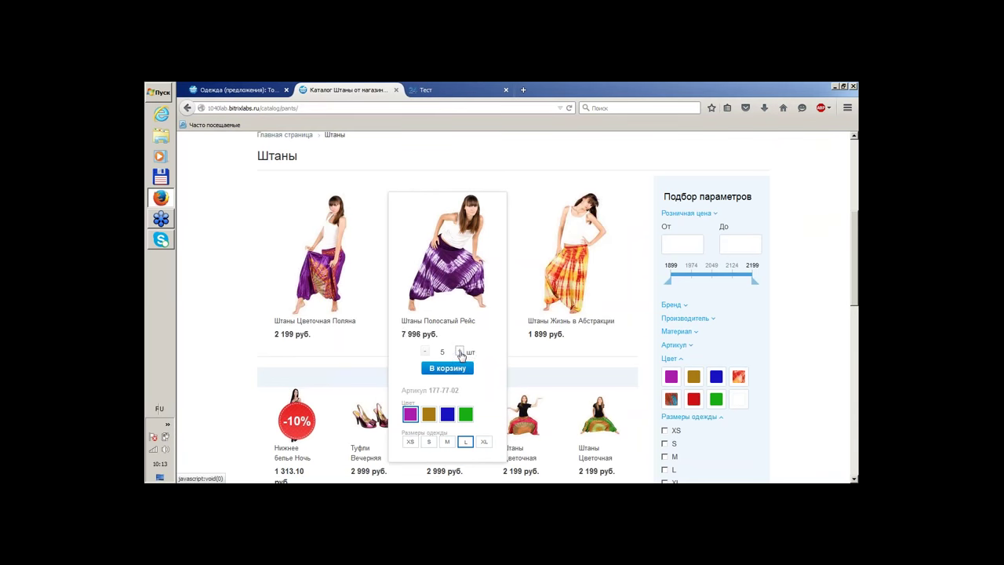
pyautogui.click(451, 368)
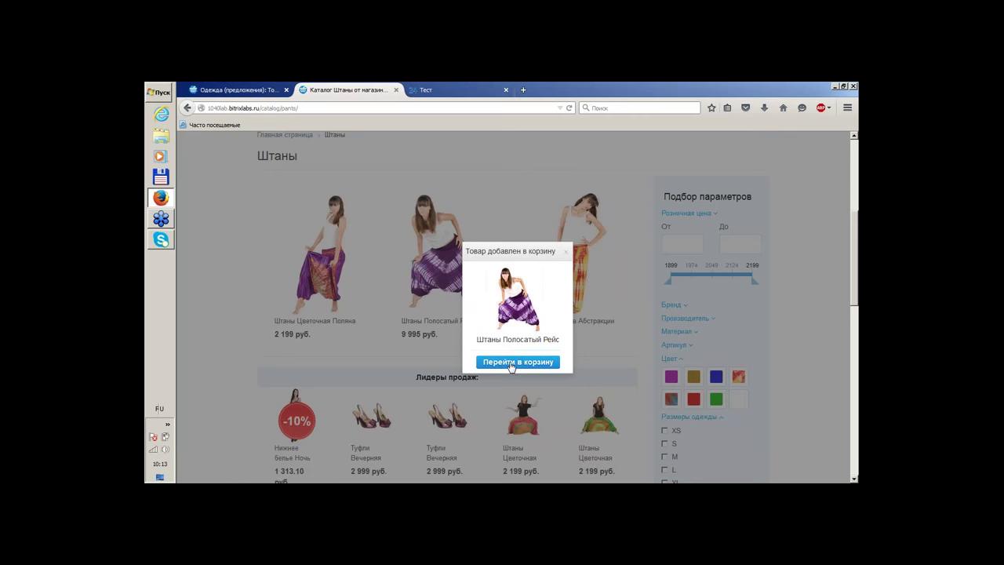
pyautogui.click(512, 364)
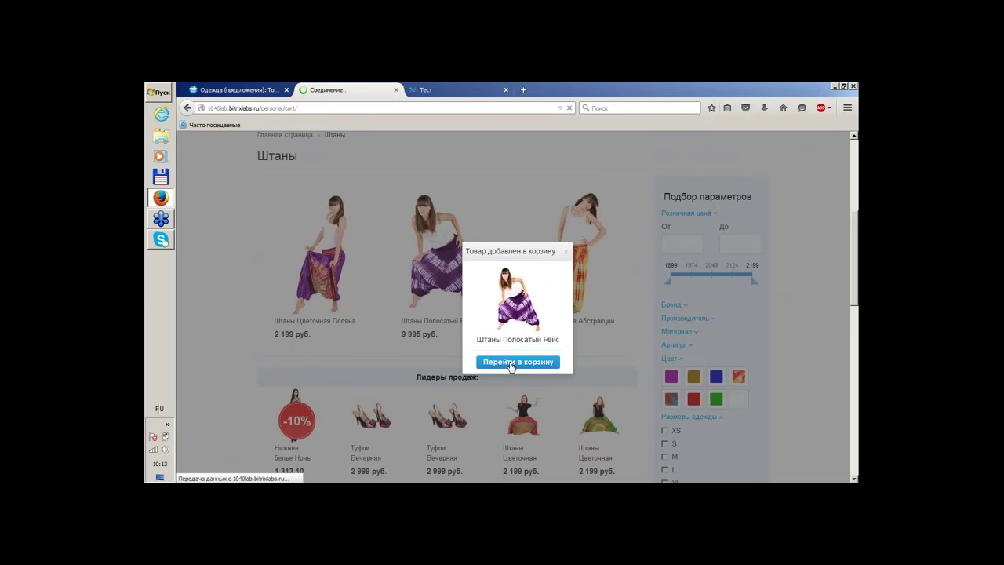
# Defer Штаны Цветочная Поляна, leaving a 9 995 руб. cart, and proceed to Оформление заказа
pyautogui.scroll(-5, 504, 289)
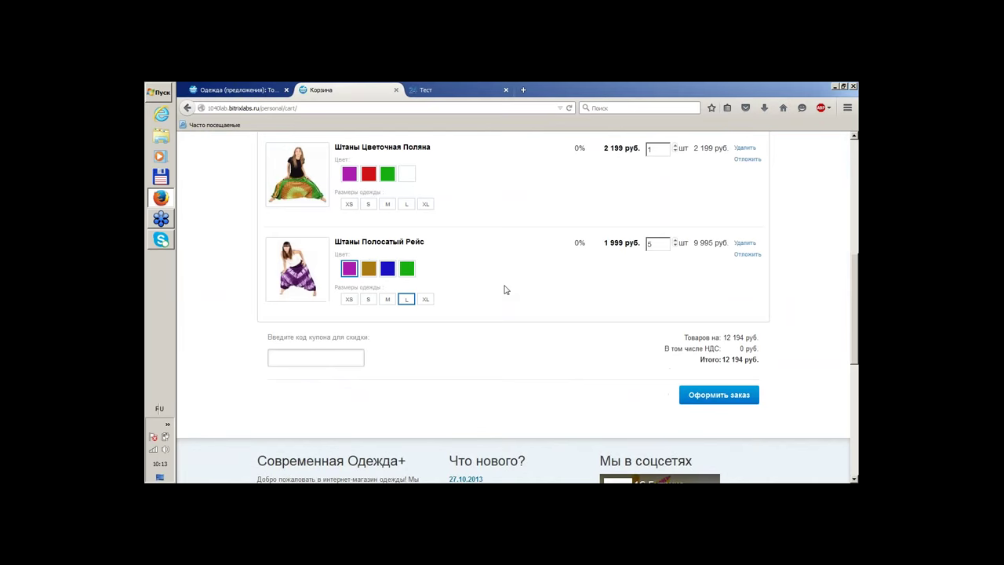
pyautogui.scroll(1, 505, 289)
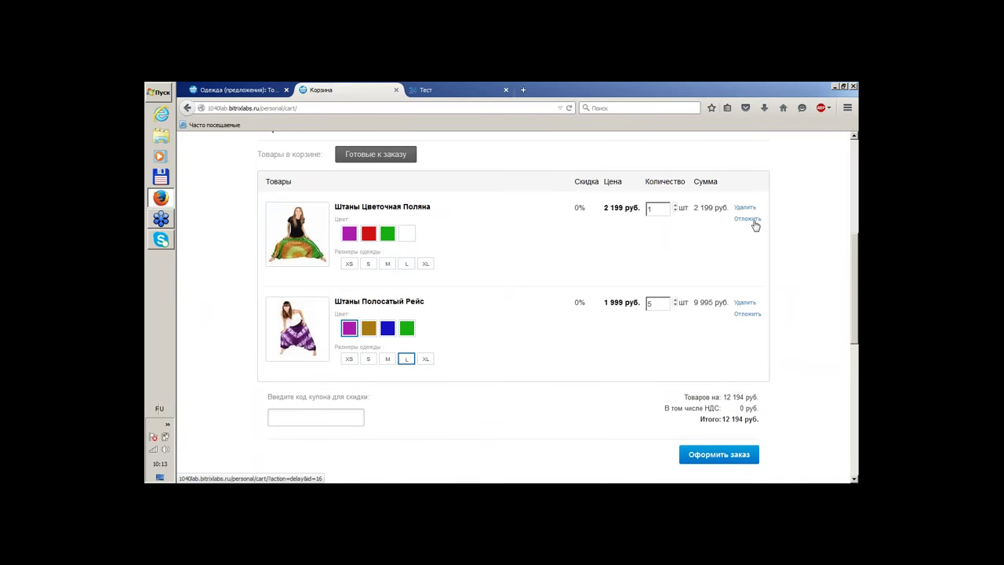
pyautogui.click(752, 221)
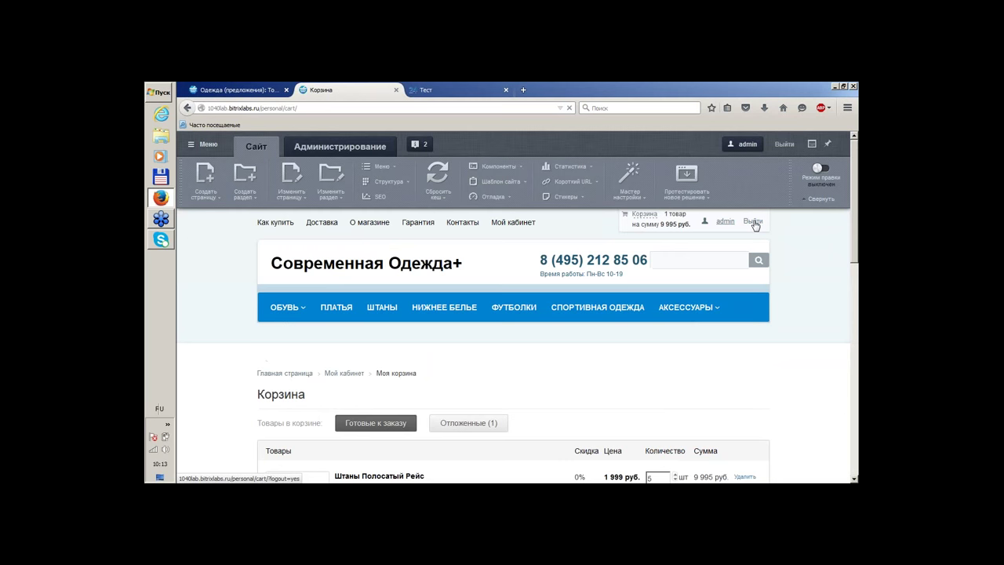
pyautogui.scroll(-4, 783, 356)
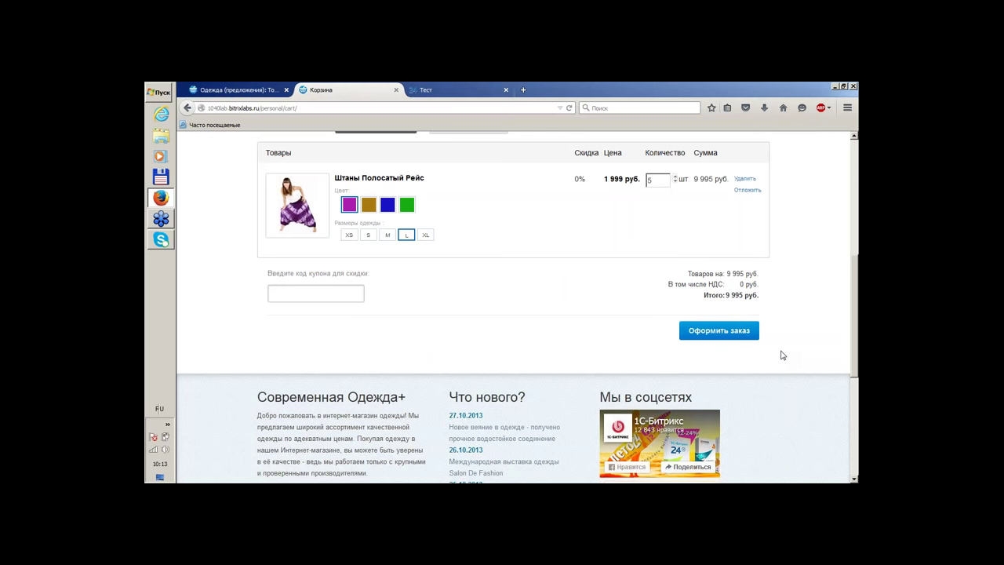
pyautogui.click(719, 330)
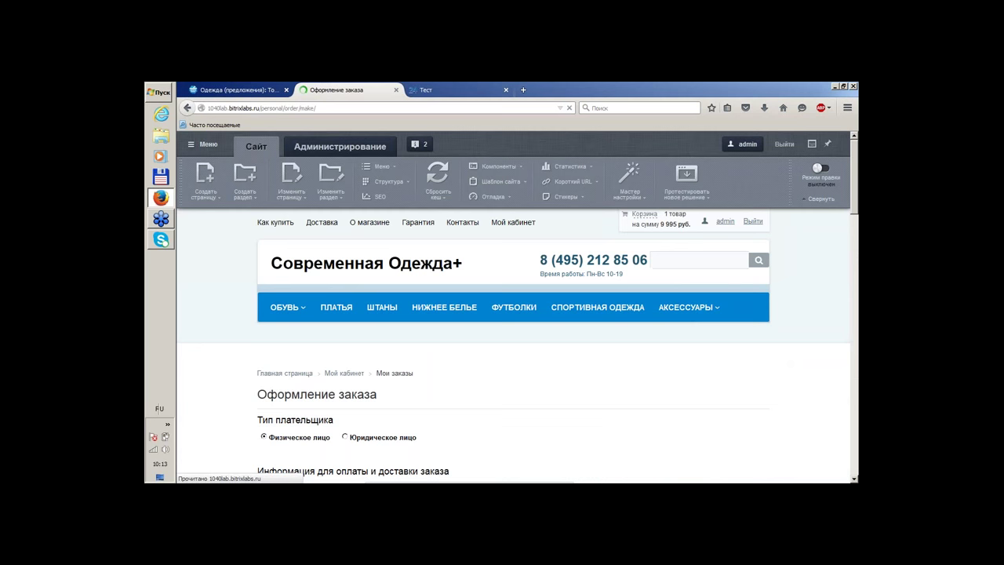
# Submit the checkout, placing order №9 for five striped pants at 10 495 руб. with delivery
pyautogui.scroll(-2, 712, 328)
pyautogui.scroll(-4, 711, 328)
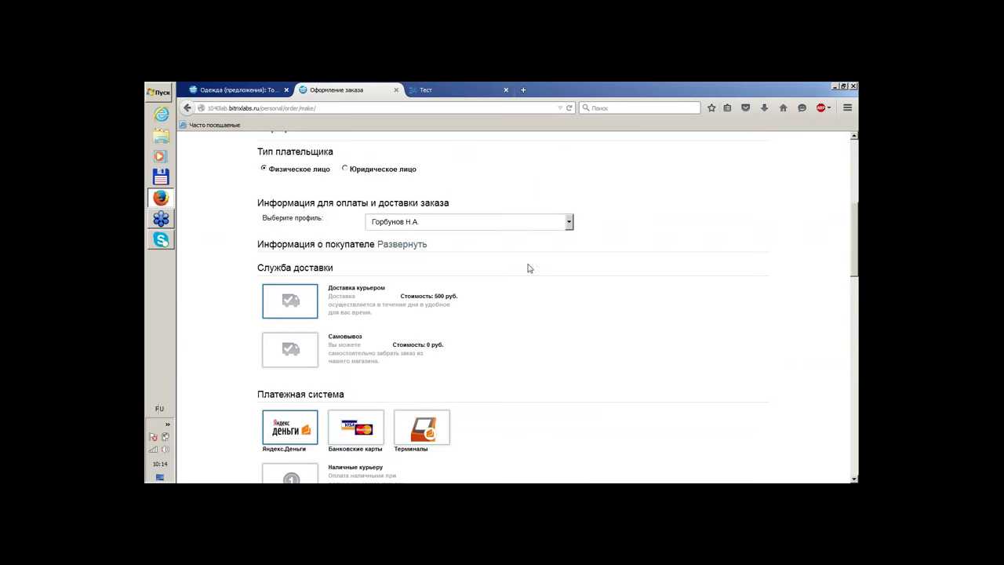
pyautogui.scroll(-1, 467, 314)
pyautogui.scroll(-1, 466, 314)
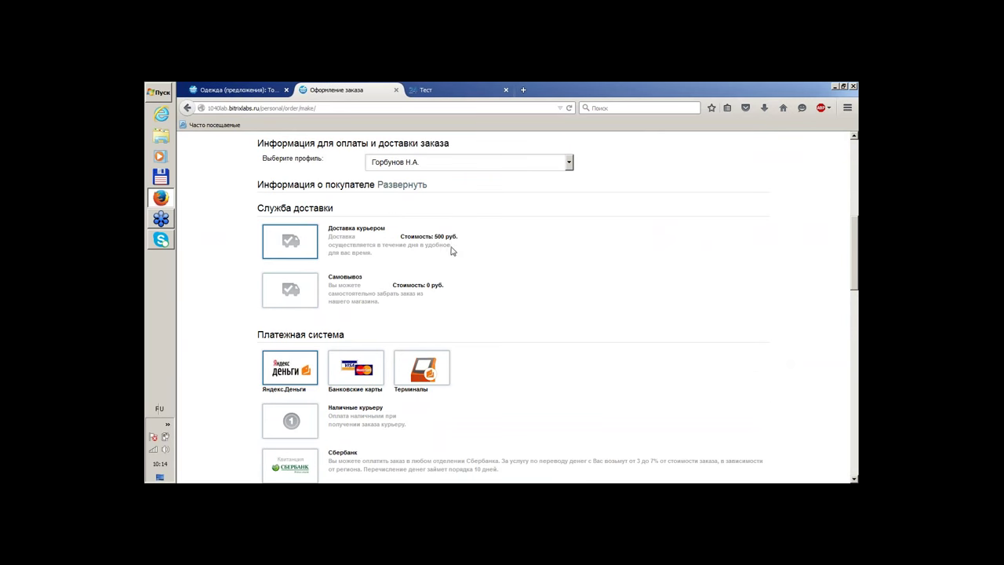
pyautogui.scroll(-5, 702, 290)
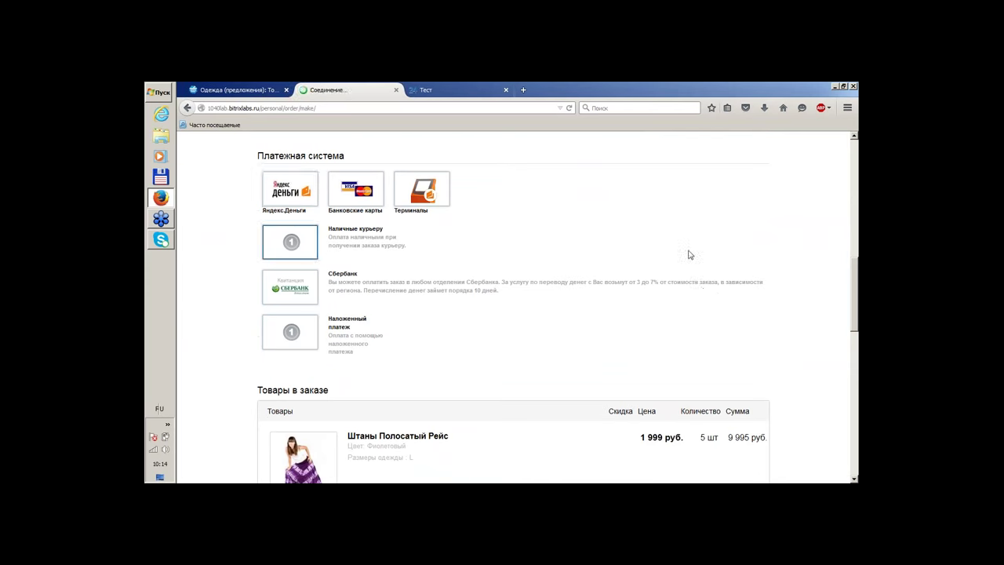
pyautogui.scroll(-3, 785, 222)
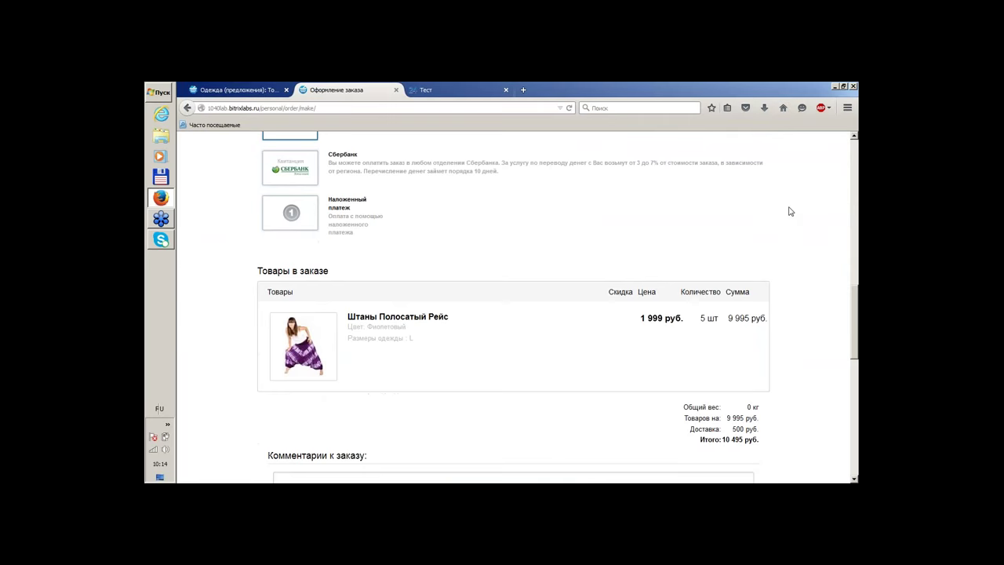
pyautogui.scroll(3, 790, 210)
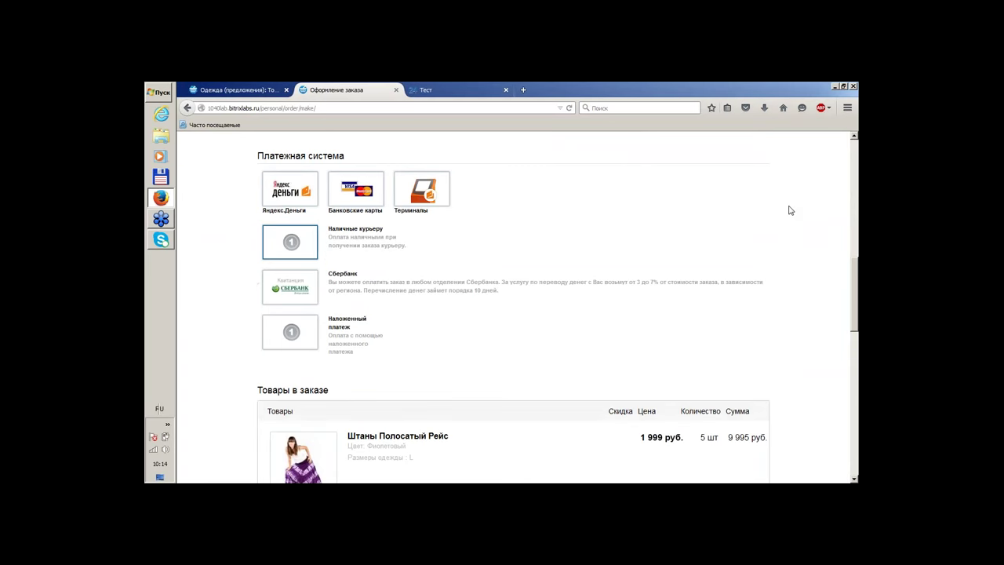
pyautogui.scroll(-5, 790, 211)
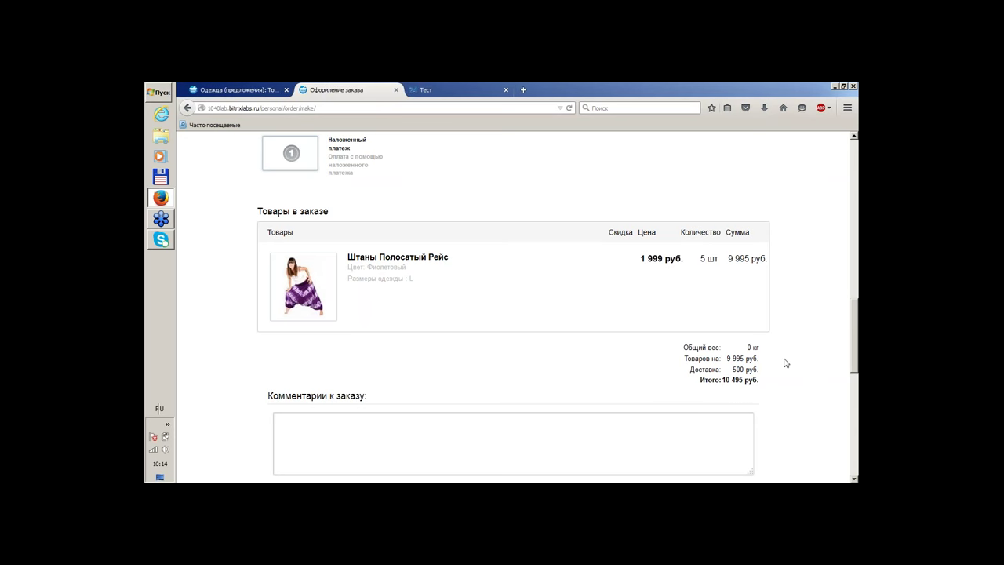
pyautogui.scroll(-4, 765, 361)
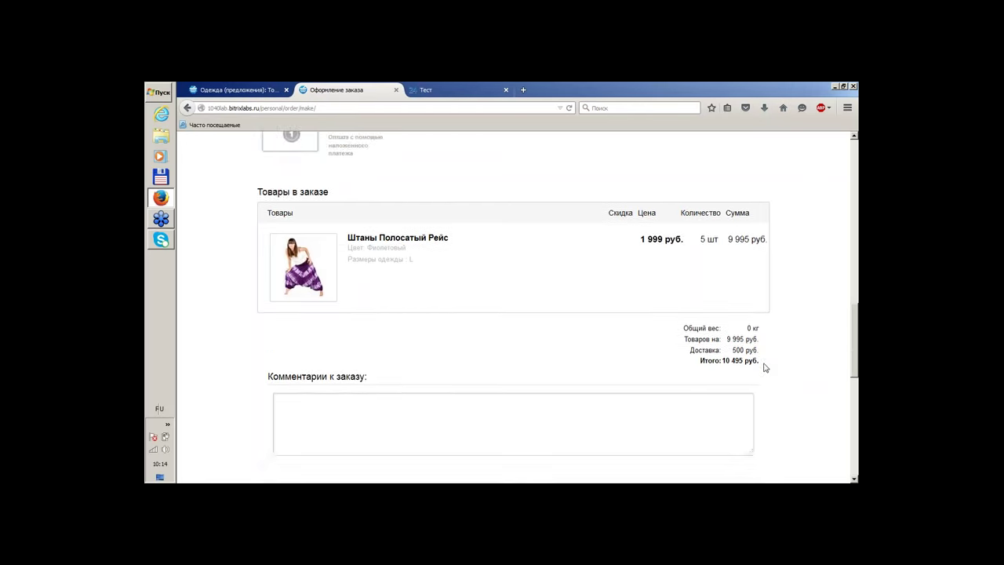
pyautogui.click(732, 340)
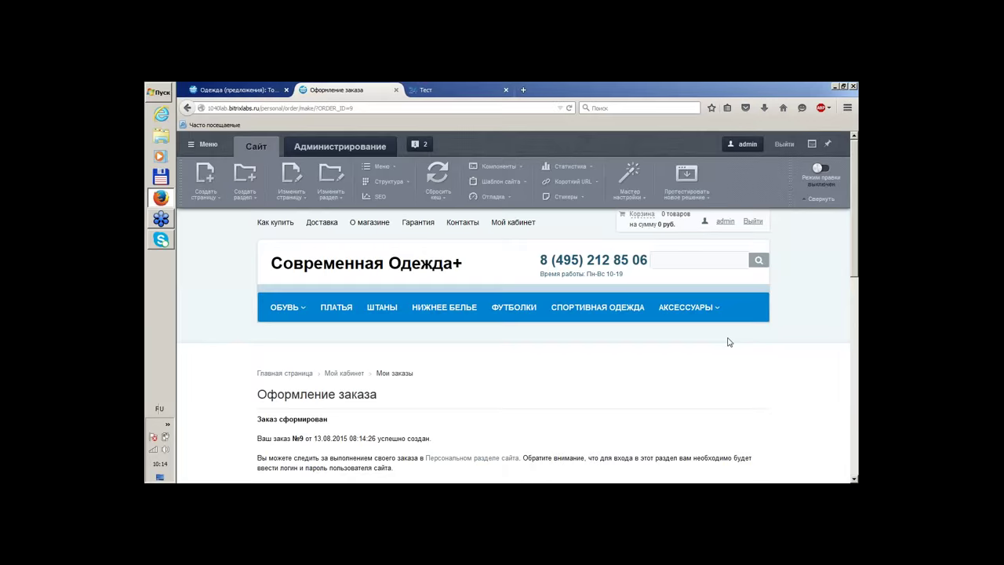
# Return to the Одежда (предложения) offer editor tab and scroll to its top
pyautogui.scroll(-4, 710, 339)
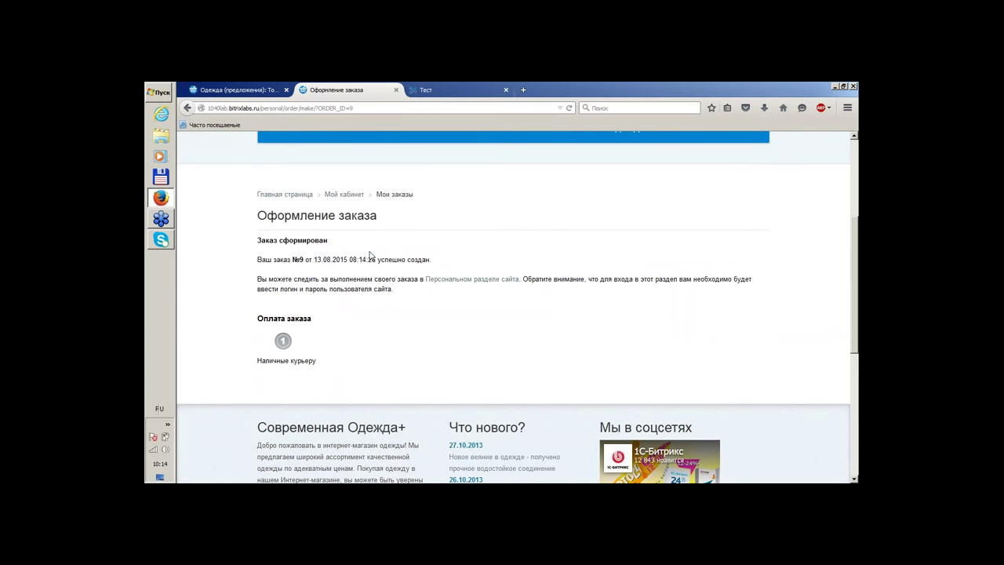
pyautogui.click(243, 90)
pyautogui.scroll(5, 392, 296)
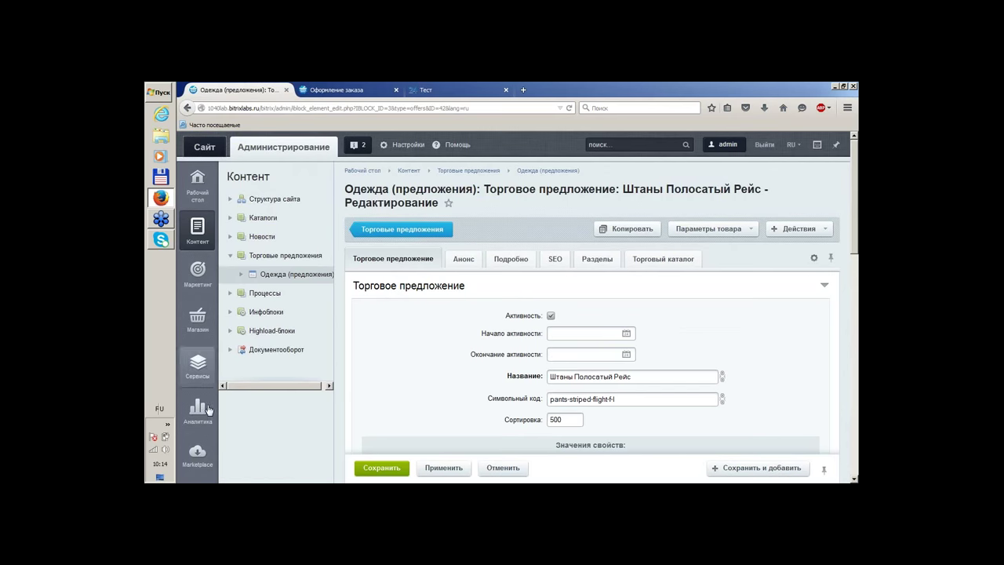
# Open order №9 from Магазин > Заказы in a new browser tab
pyautogui.click(197, 318)
pyautogui.click(260, 198)
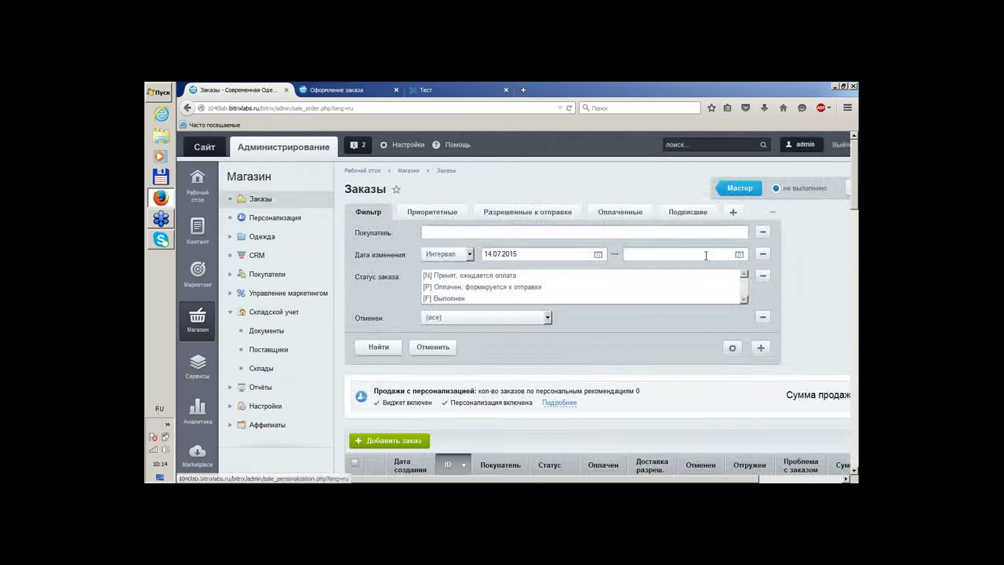
pyautogui.scroll(-3, 706, 256)
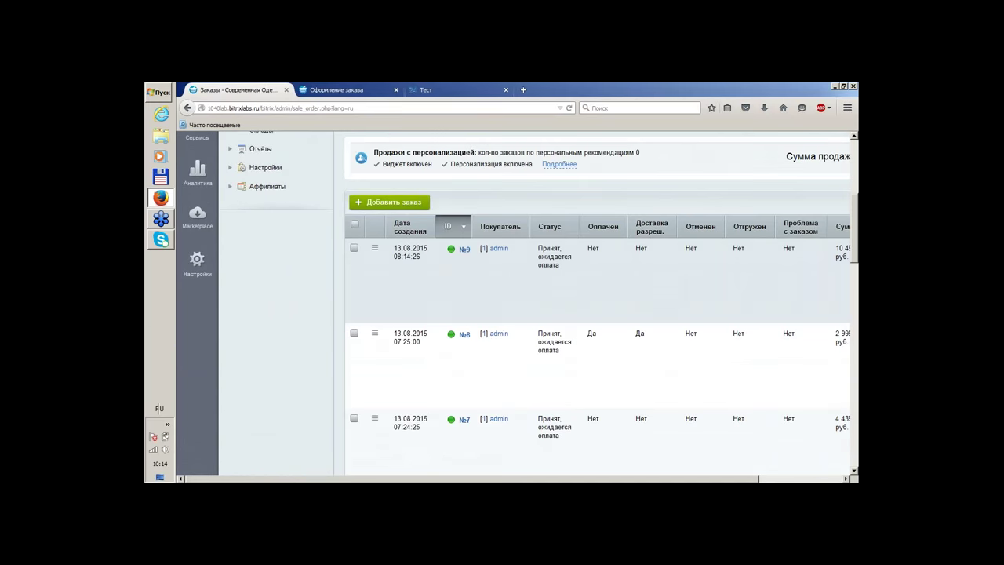
pyautogui.rightClick(463, 251)
pyautogui.click(480, 256)
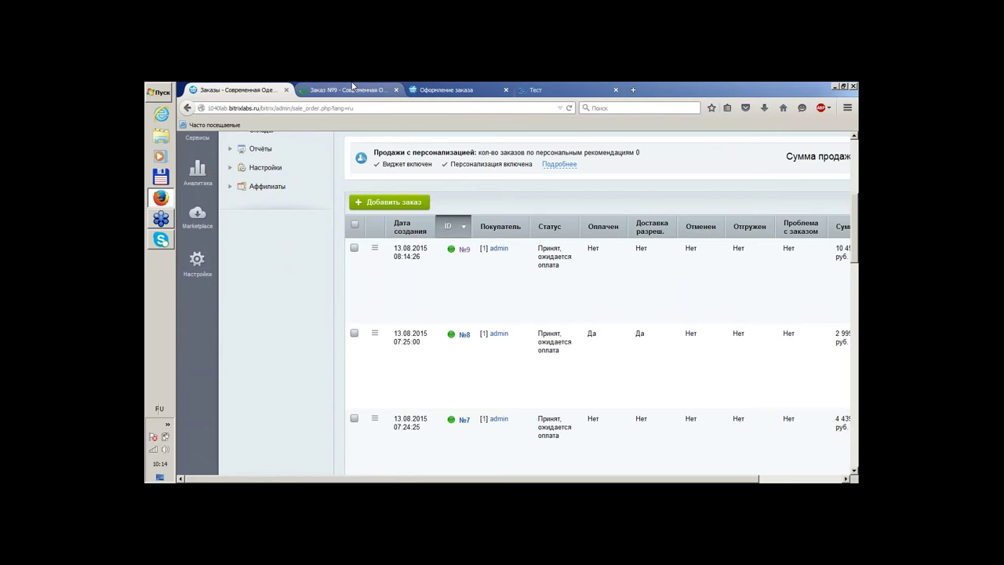
pyautogui.hotkey('ctrl', 'Tab')
# Open the ordered Штаны Полосатый Рейс offer from order №9's contents in a new tab
pyautogui.scroll(-10, 695, 240)
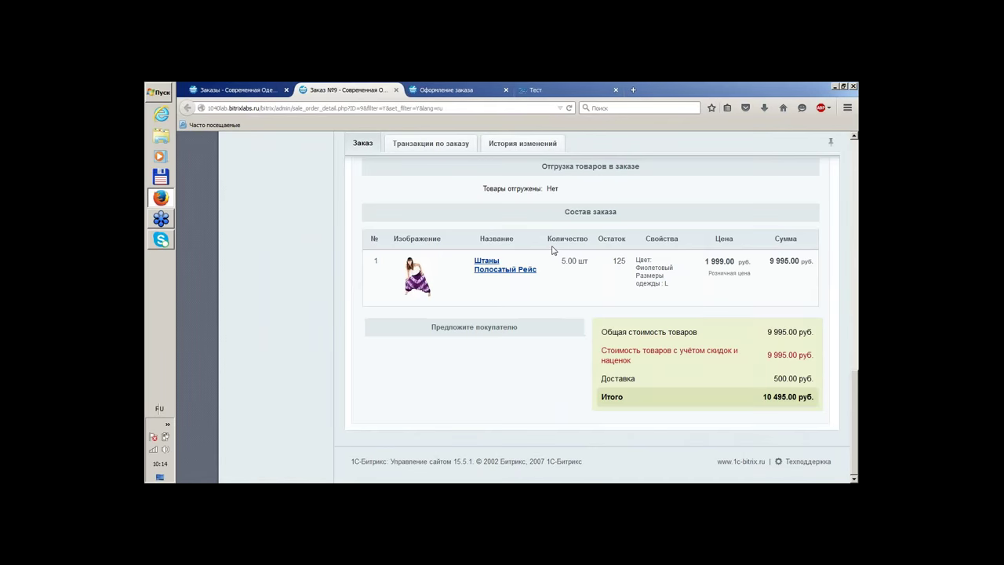
pyautogui.rightClick(488, 271)
pyautogui.click(503, 277)
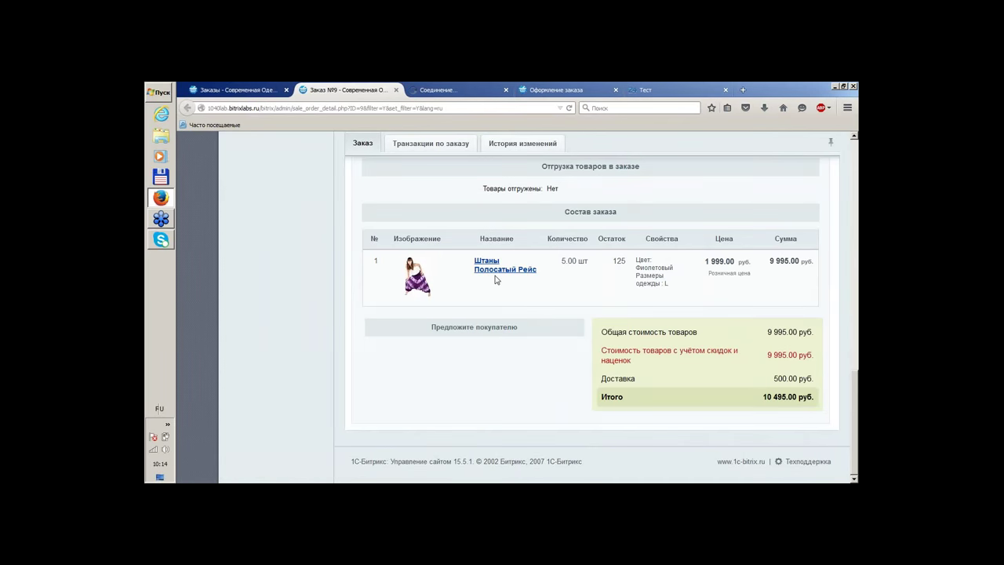
pyautogui.hotkey('ctrl', 'Tab')
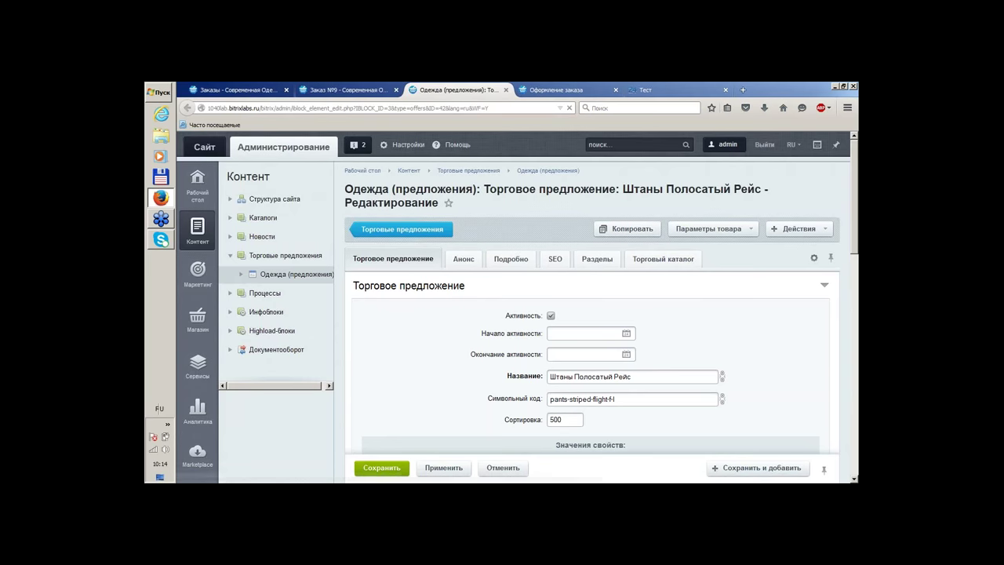
# Review the offer's Торговый каталог Параметры (125 available), Штрихкод and Цены, then return to order №9
pyautogui.click(679, 262)
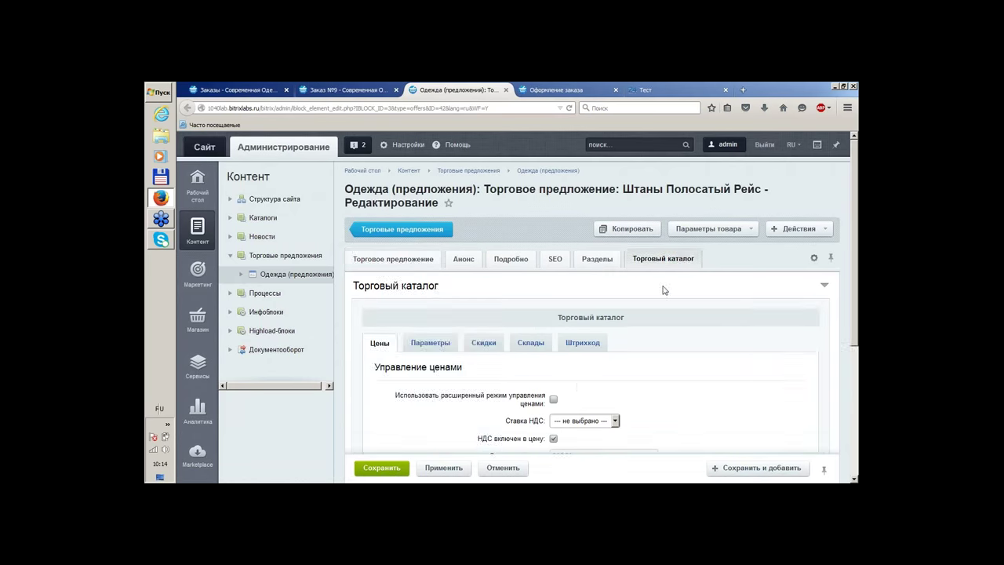
pyautogui.scroll(-3, 710, 341)
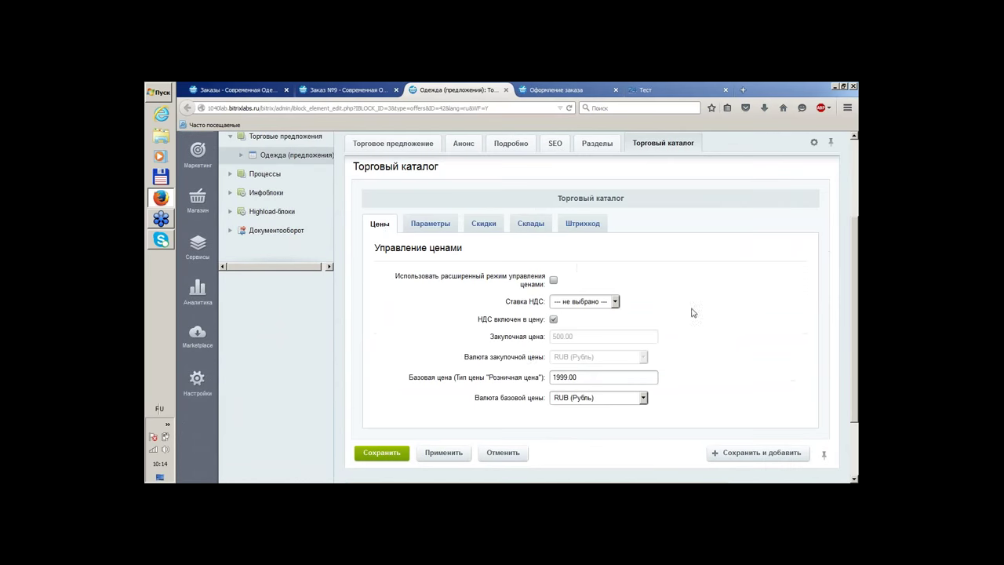
pyautogui.click(430, 225)
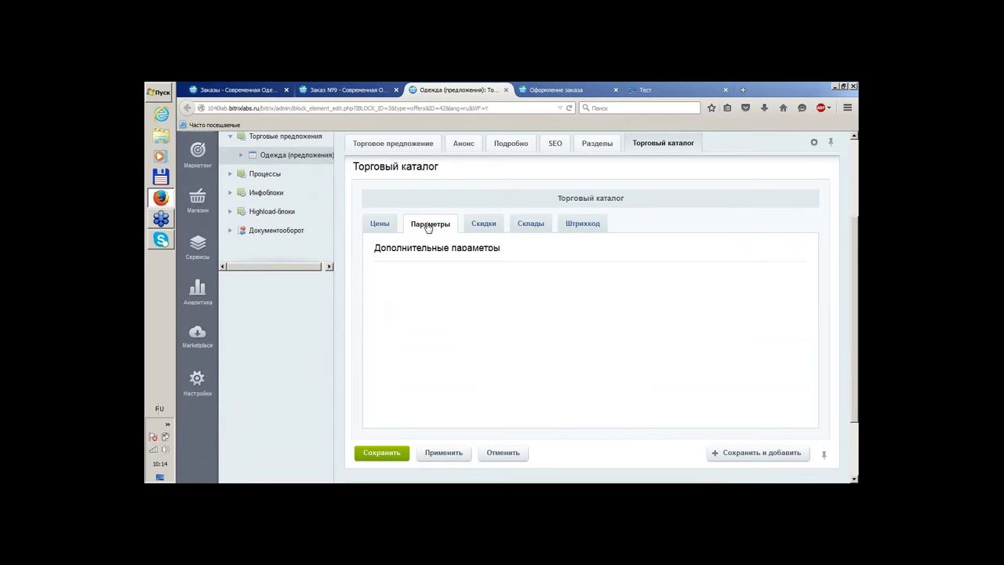
pyautogui.click(574, 224)
pyautogui.click(380, 237)
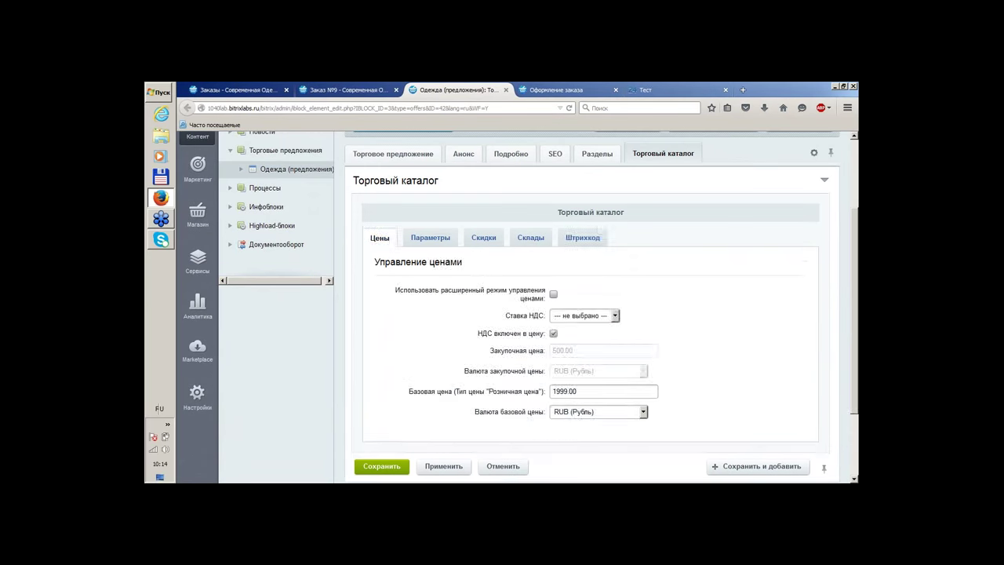
pyautogui.scroll(3, 400, 245)
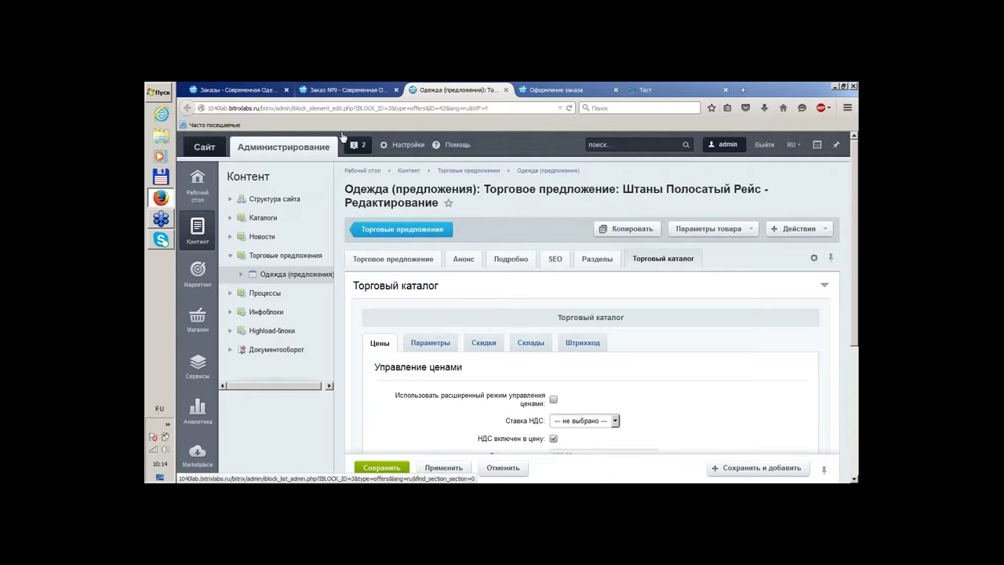
pyautogui.click(346, 90)
pyautogui.scroll(5, 763, 321)
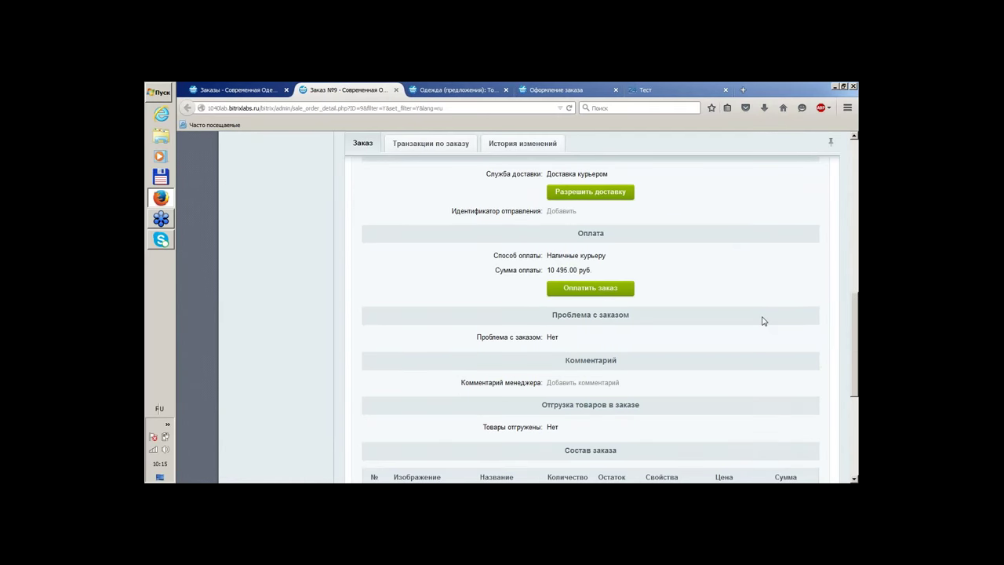
pyautogui.scroll(3, 764, 321)
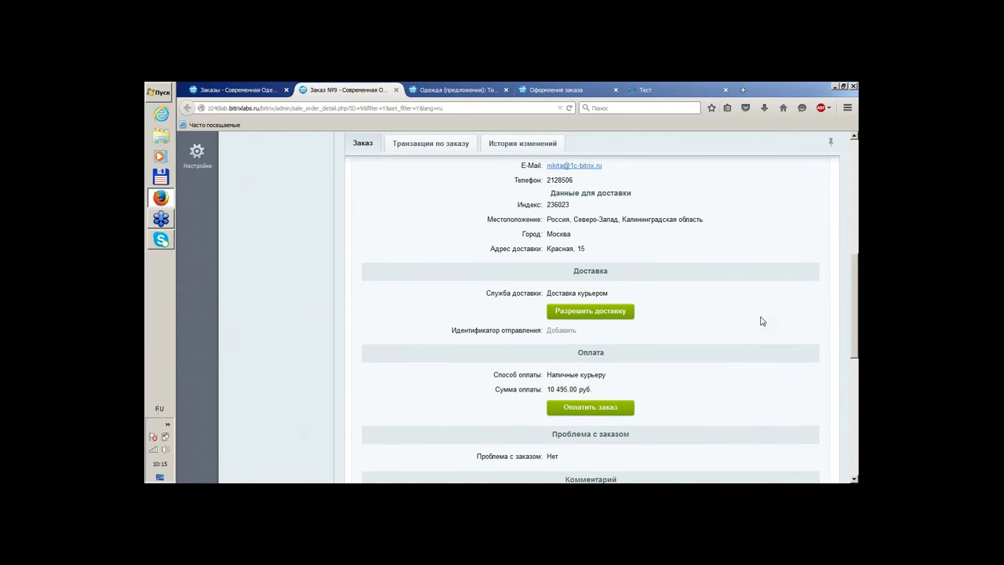
# Set order №9 to Оплачен: Да and Доставка разрешена: Да, saving each confirmation dialog
pyautogui.click(591, 408)
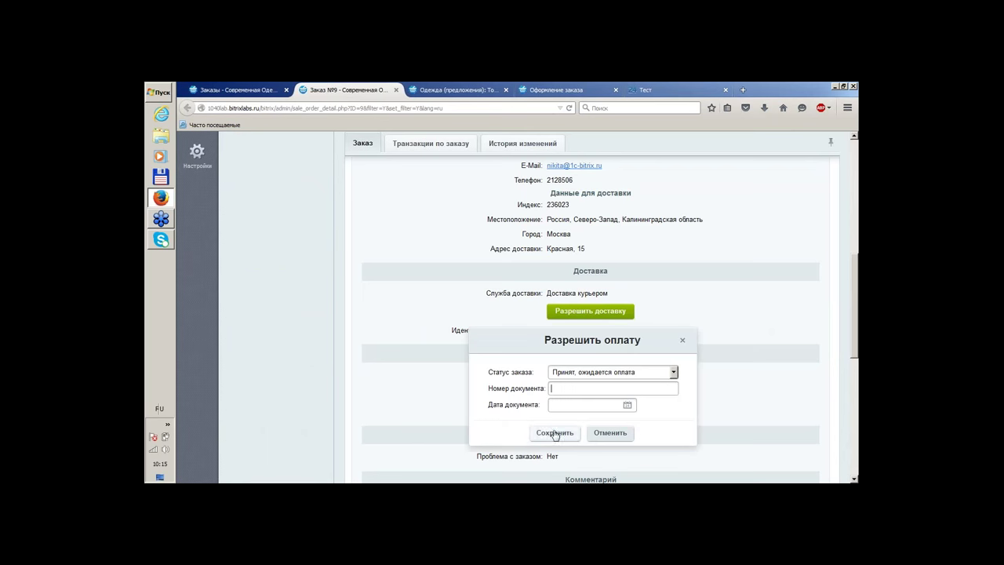
pyautogui.click(555, 432)
pyautogui.click(590, 312)
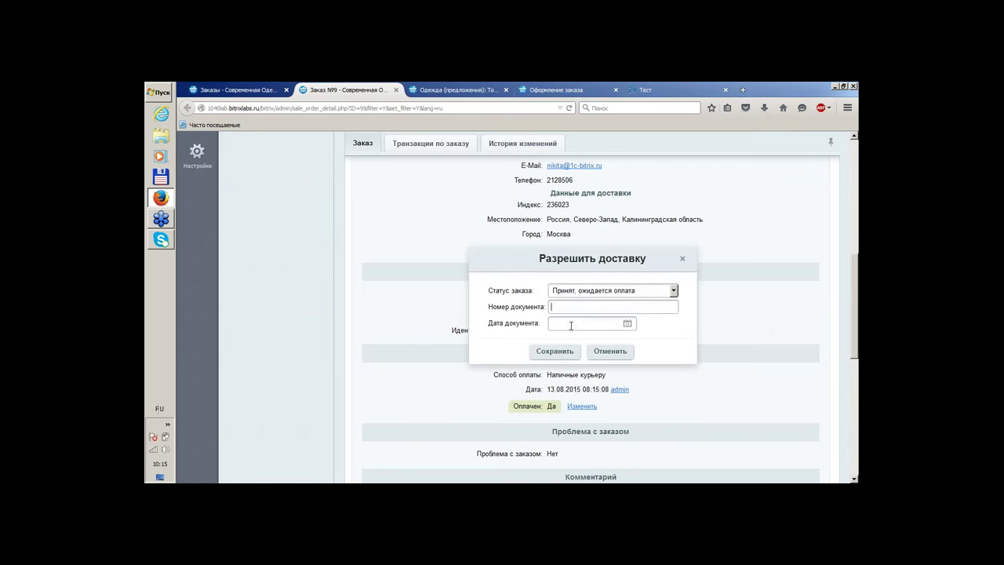
pyautogui.click(554, 353)
pyautogui.scroll(-3, 784, 292)
pyautogui.scroll(5, 784, 292)
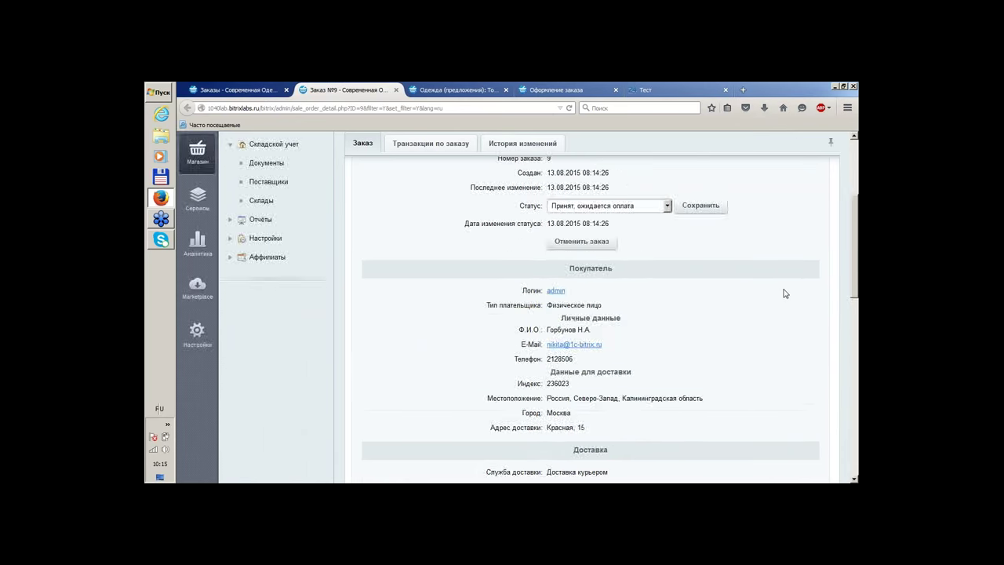
pyautogui.scroll(-5, 785, 294)
pyautogui.scroll(3, 717, 298)
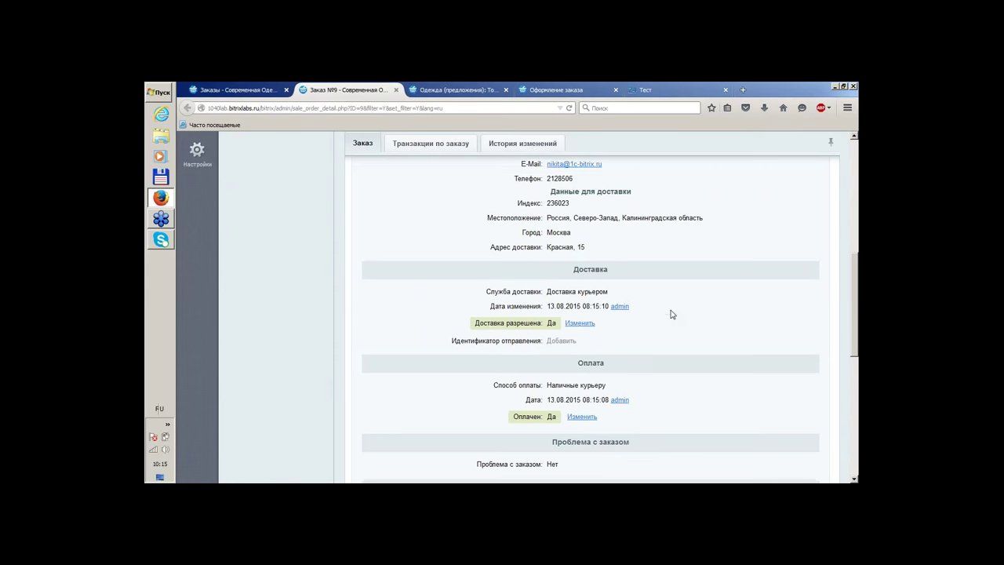
pyautogui.scroll(-1, 671, 314)
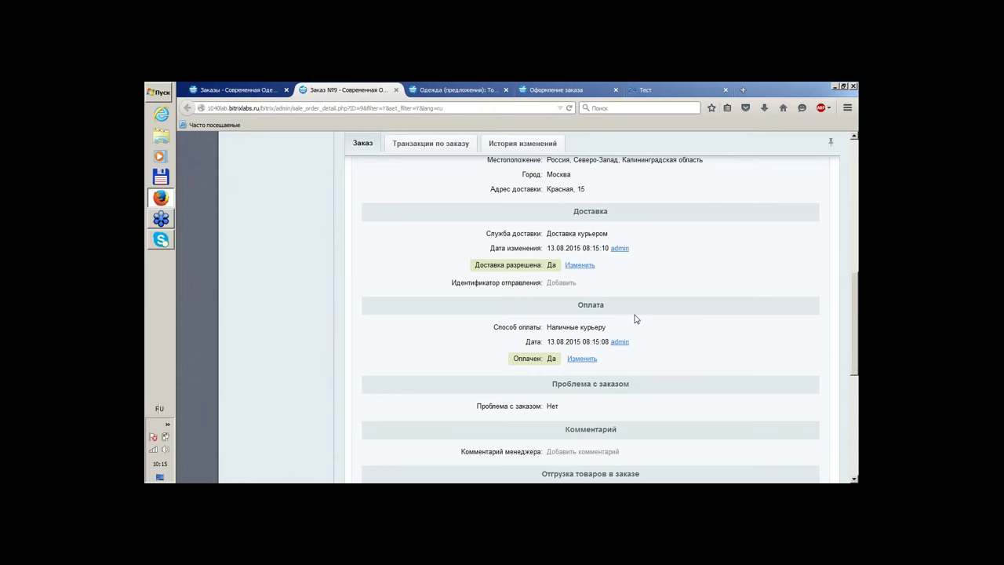
pyautogui.scroll(-1, 703, 336)
pyautogui.scroll(-2, 703, 336)
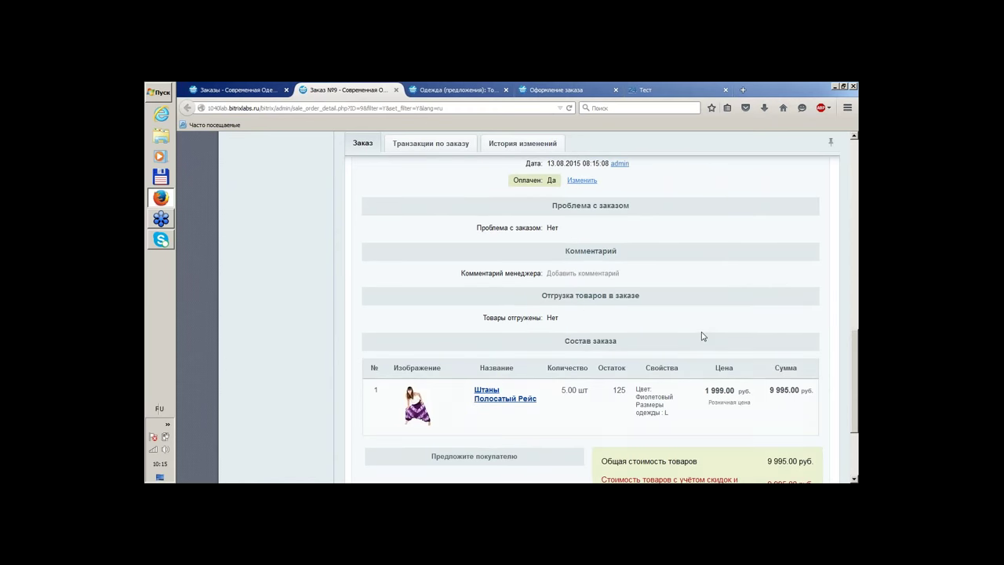
pyautogui.scroll(5, 703, 336)
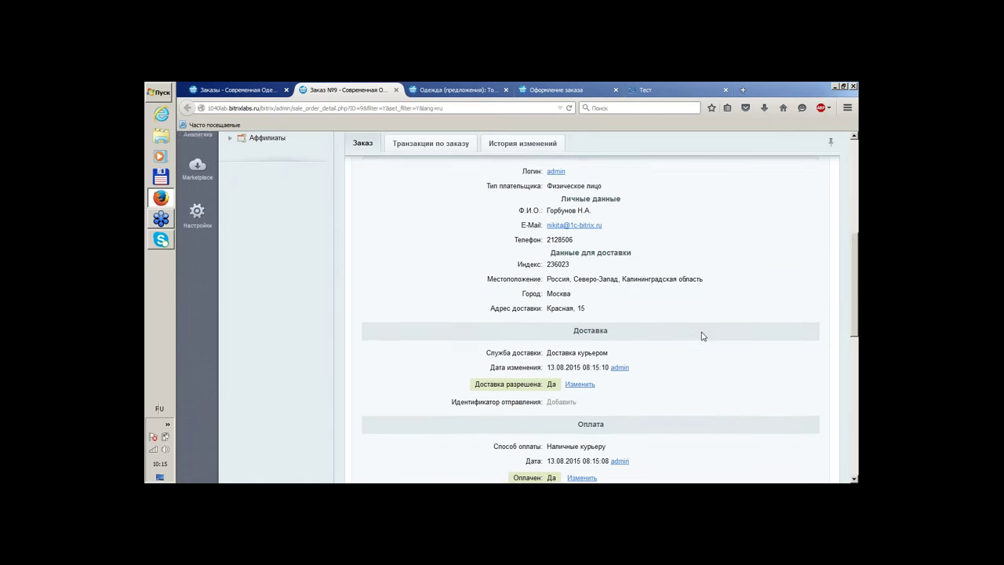
pyautogui.scroll(1, 702, 336)
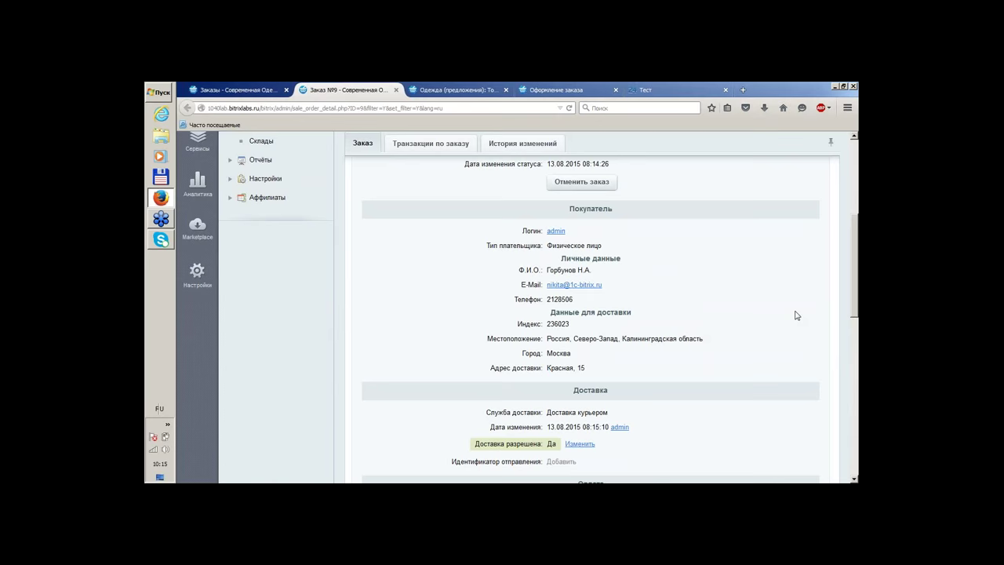
pyautogui.scroll(-8, 654, 320)
pyautogui.scroll(2, 661, 315)
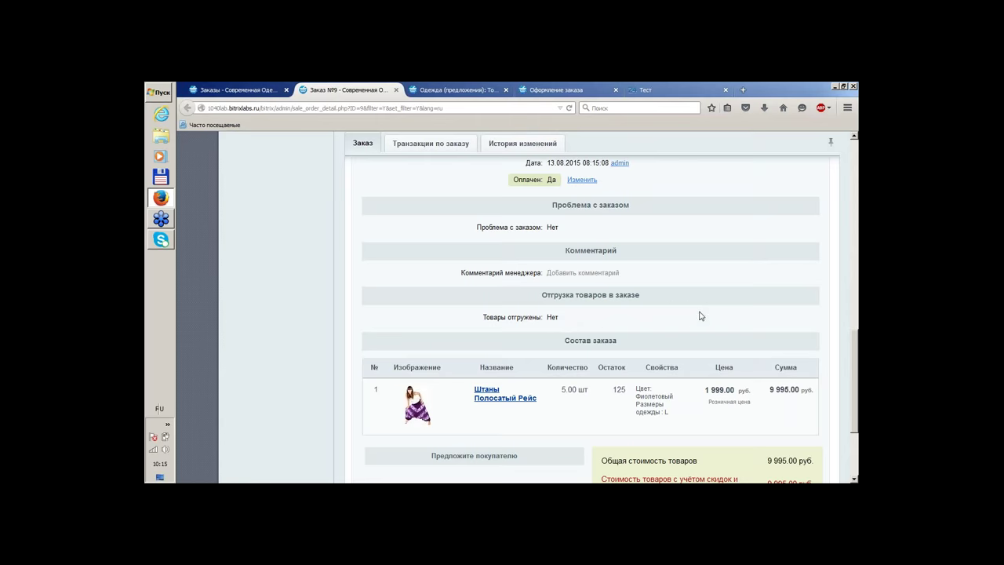
pyautogui.scroll(3, 701, 316)
pyautogui.scroll(-6, 704, 317)
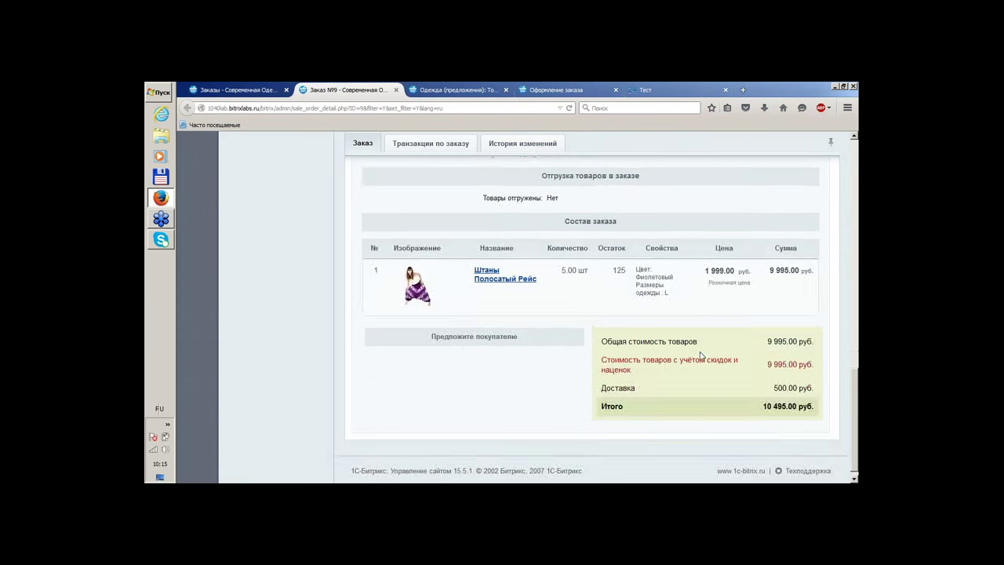
pyautogui.scroll(3, 702, 355)
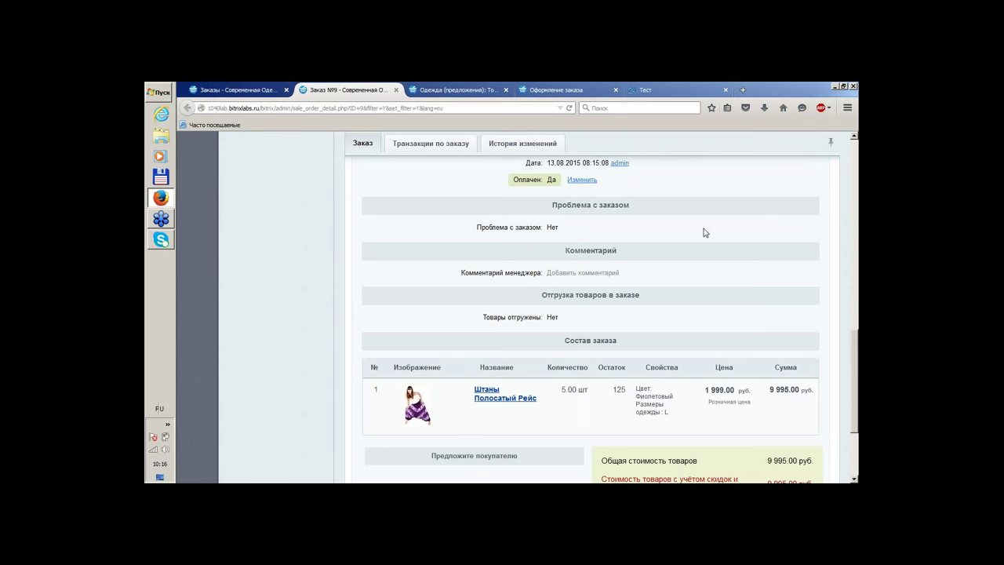
pyautogui.scroll(10, 727, 262)
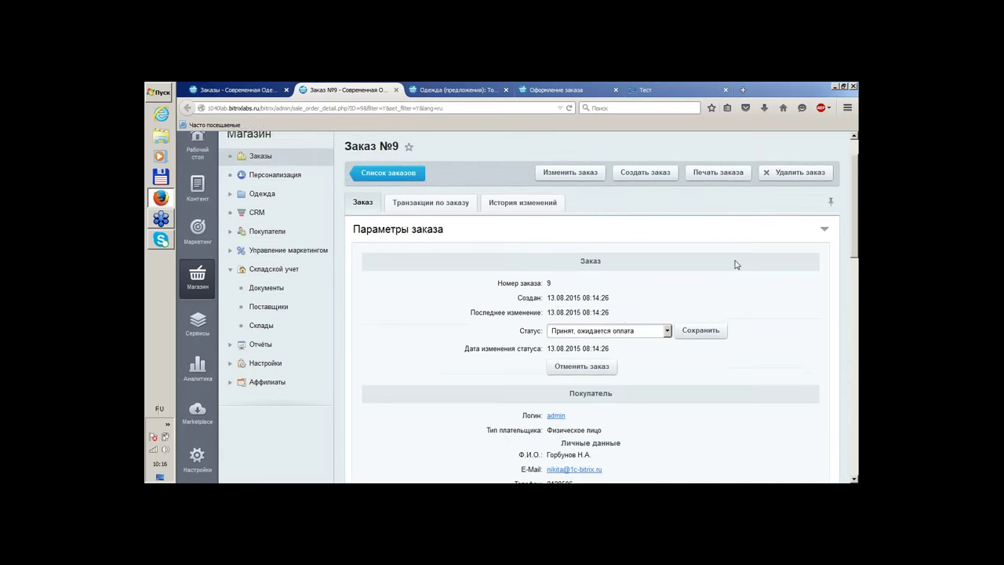
# Edit order №9, tick Отгрузить заказ and choose Склад [1] as the item's warehouse
pyautogui.click(570, 214)
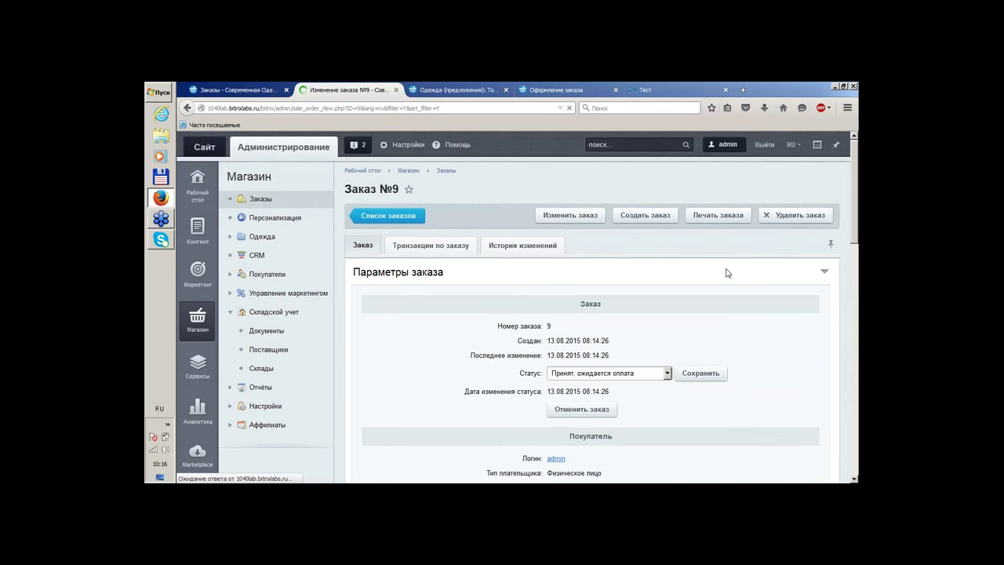
pyautogui.scroll(-15, 728, 273)
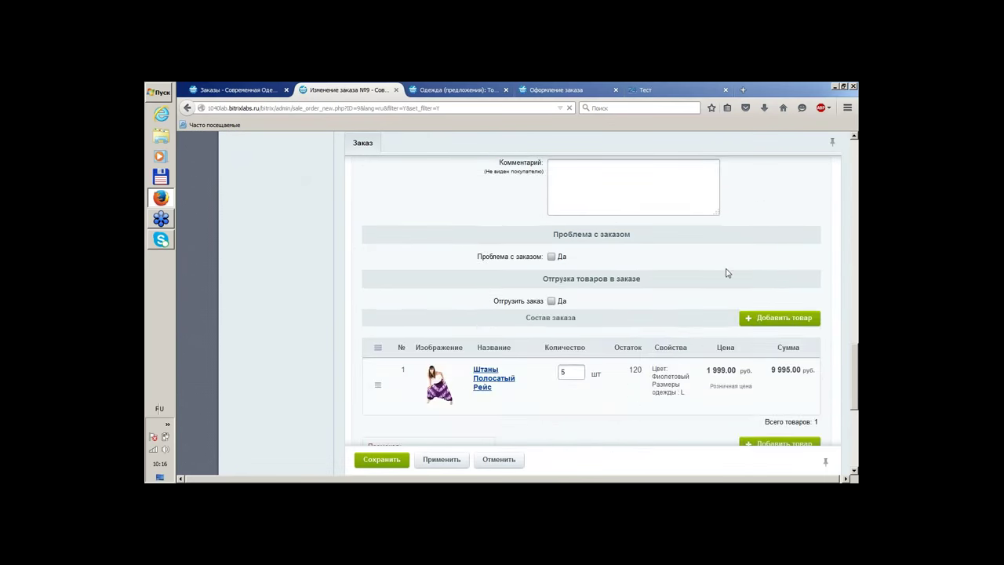
pyautogui.click(552, 302)
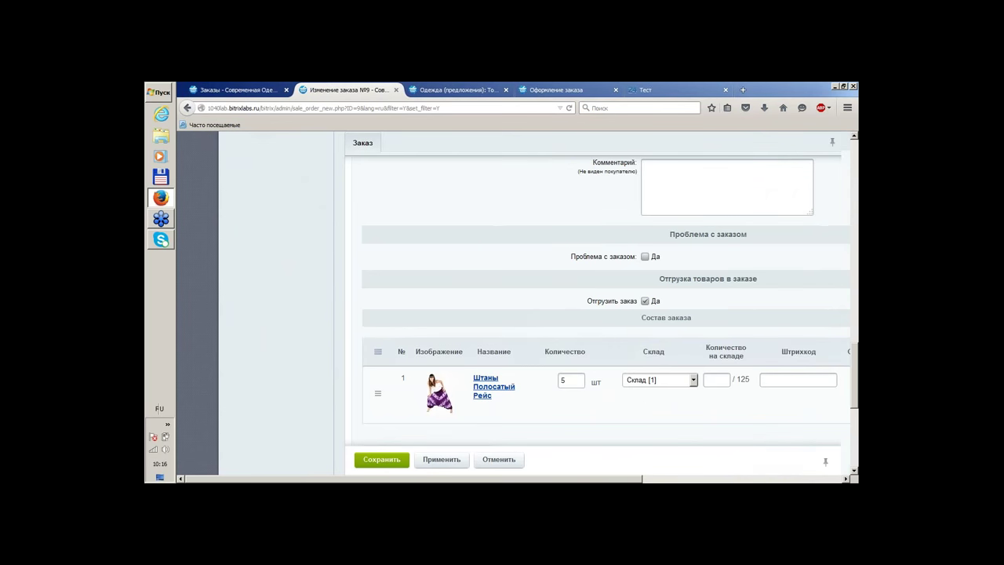
pyautogui.hscroll(3, 518, 306)
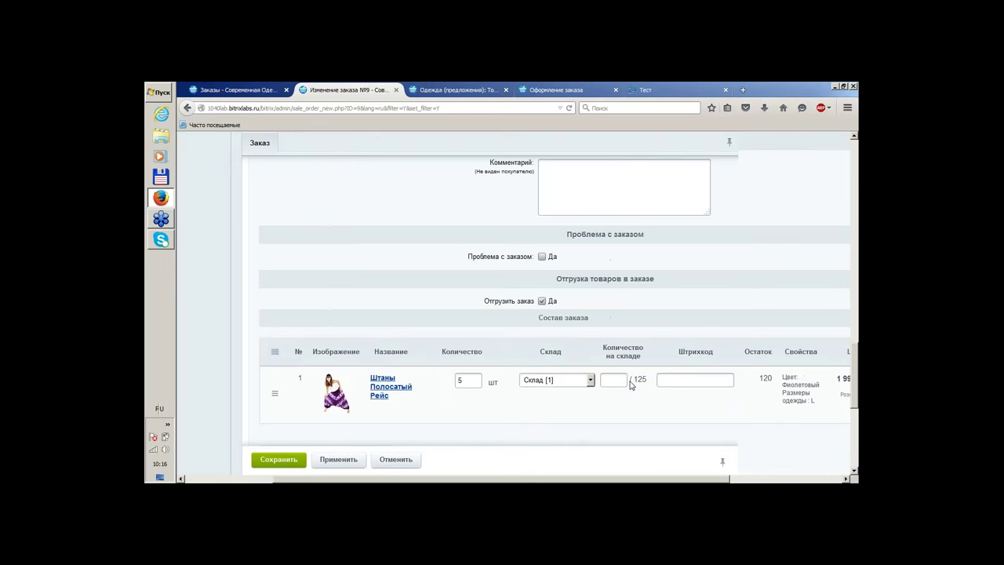
pyautogui.click(578, 381)
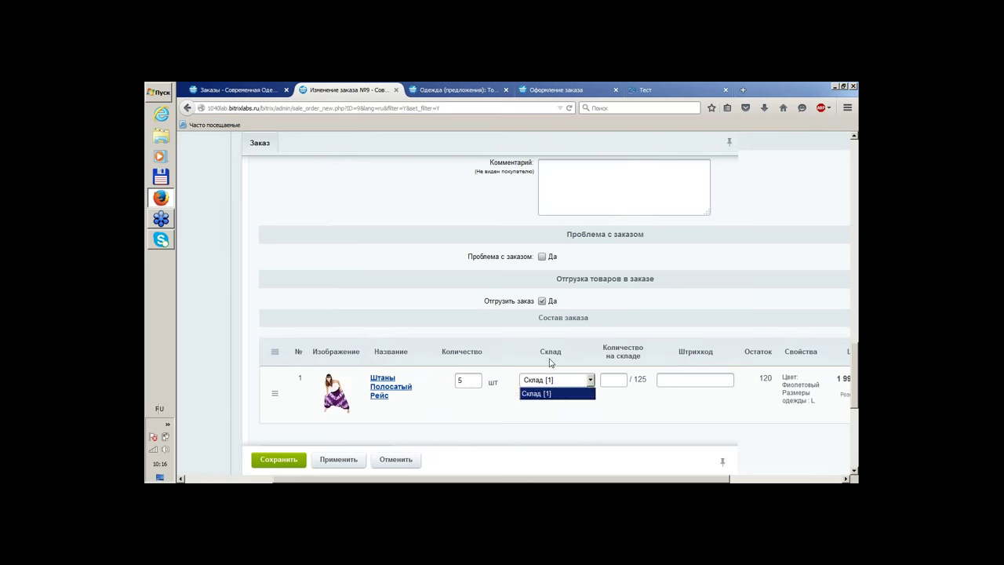
pyautogui.click(553, 393)
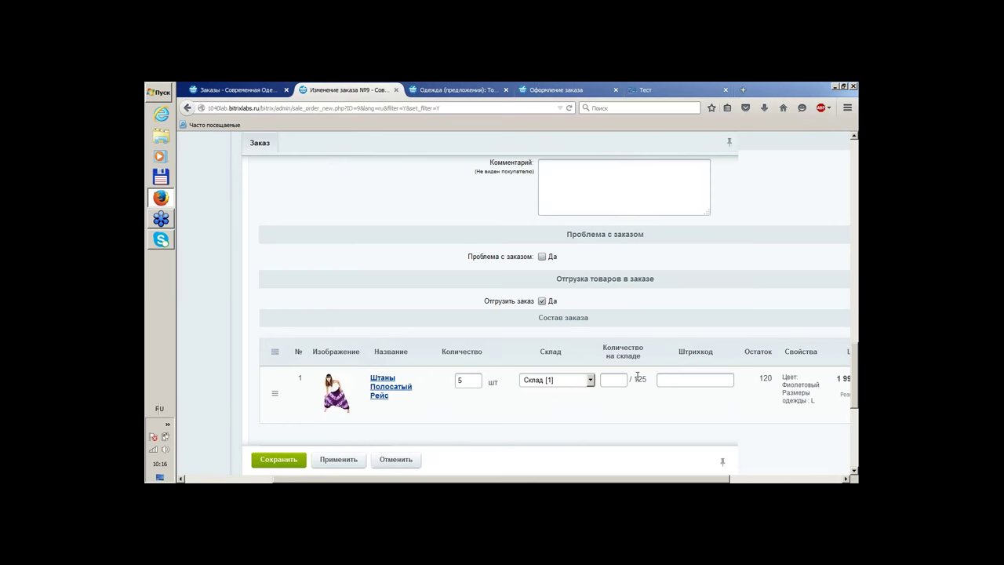
pyautogui.moveTo(646, 379); pyautogui.dragTo(637, 380)
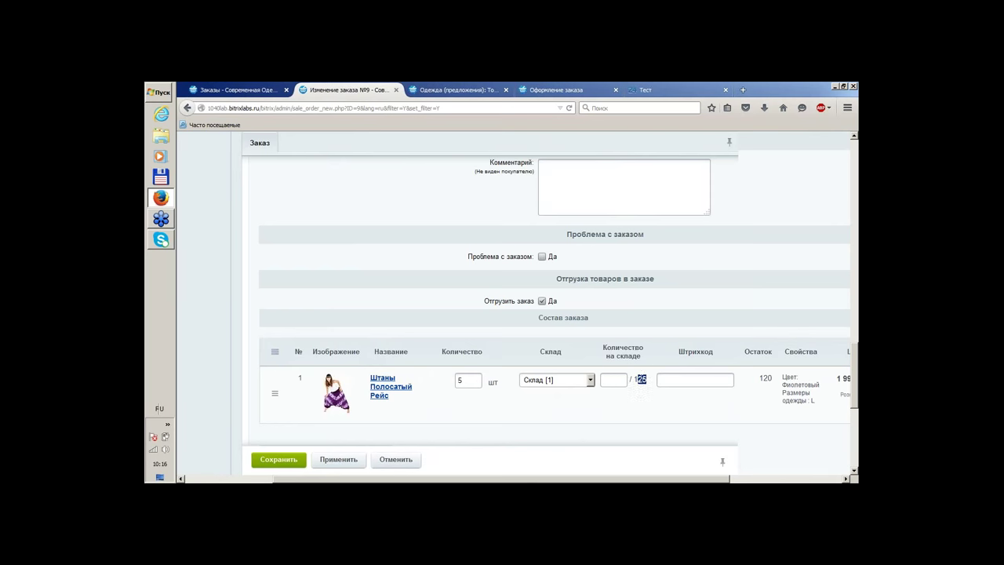
# Enter warehouse quantity 5 and save, which returns a quantity-mismatch shipment error
pyautogui.click(614, 384)
pyautogui.write('5')
pyautogui.scroll(-3, 669, 303)
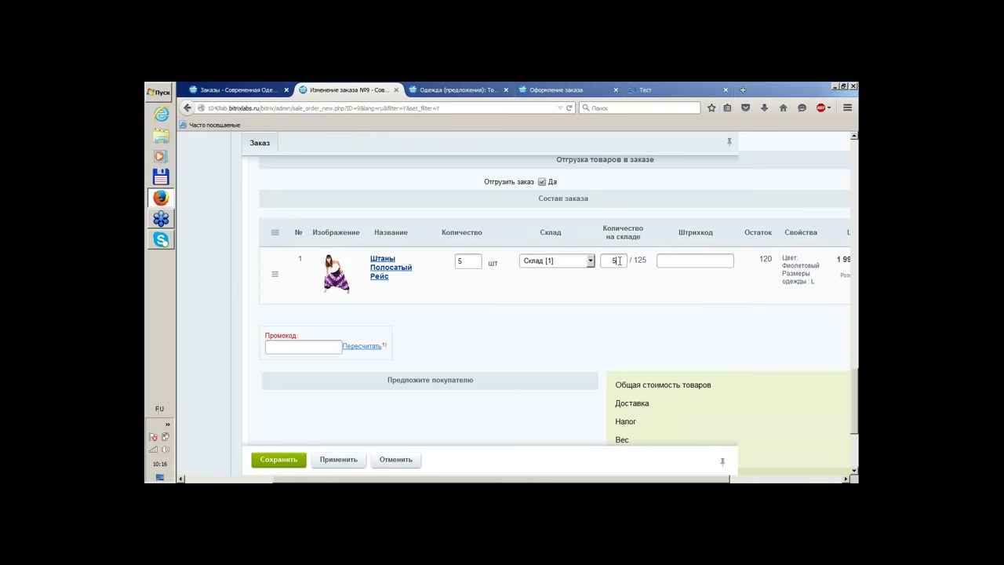
pyautogui.scroll(-3, 365, 384)
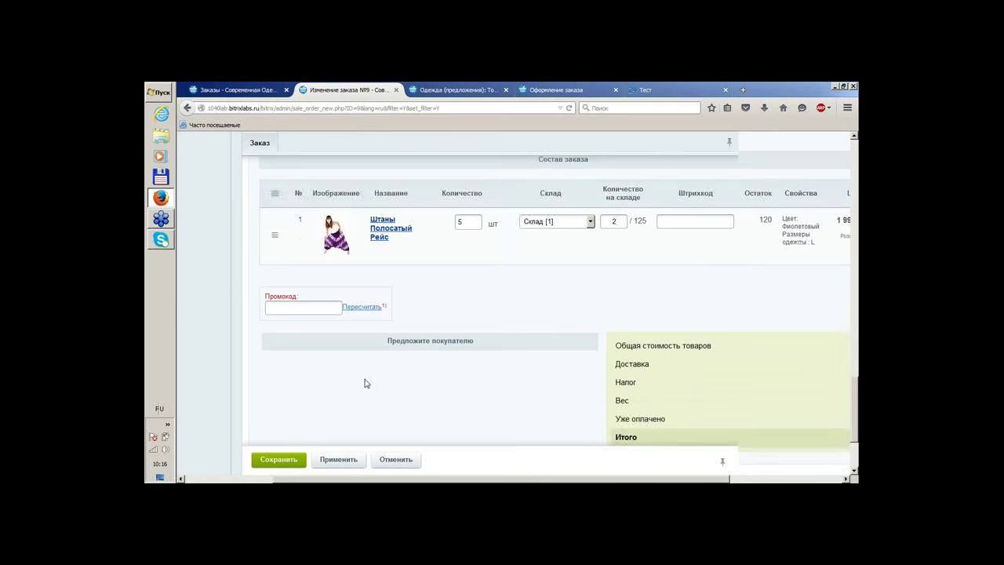
pyautogui.click(279, 398)
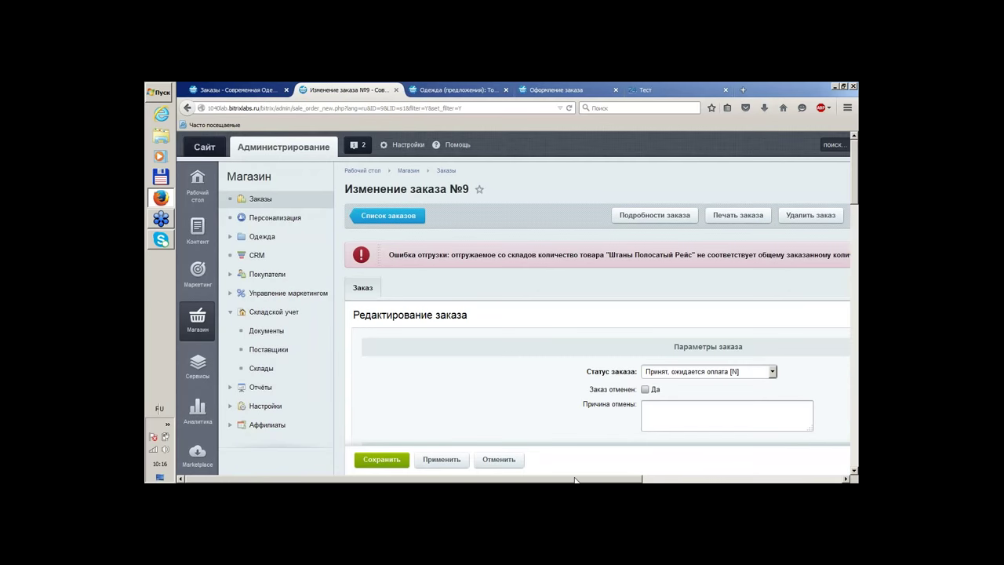
# Re-enter 5 as the Склад [1] warehouse quantity and save order №9
pyautogui.moveTo(476, 481); pyautogui.dragTo(630, 481)
pyautogui.scroll(-15, 630, 480)
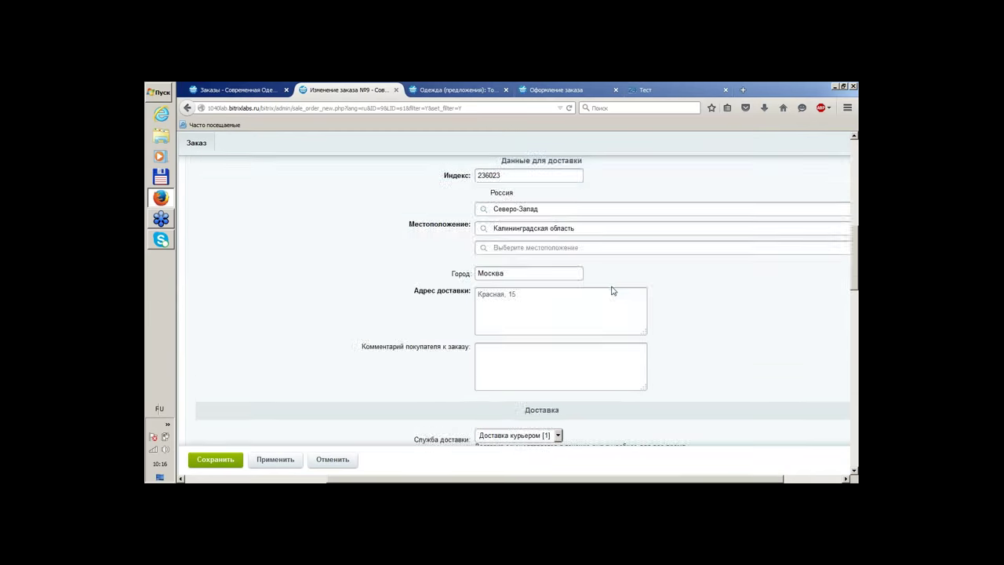
pyautogui.scroll(4, 593, 296)
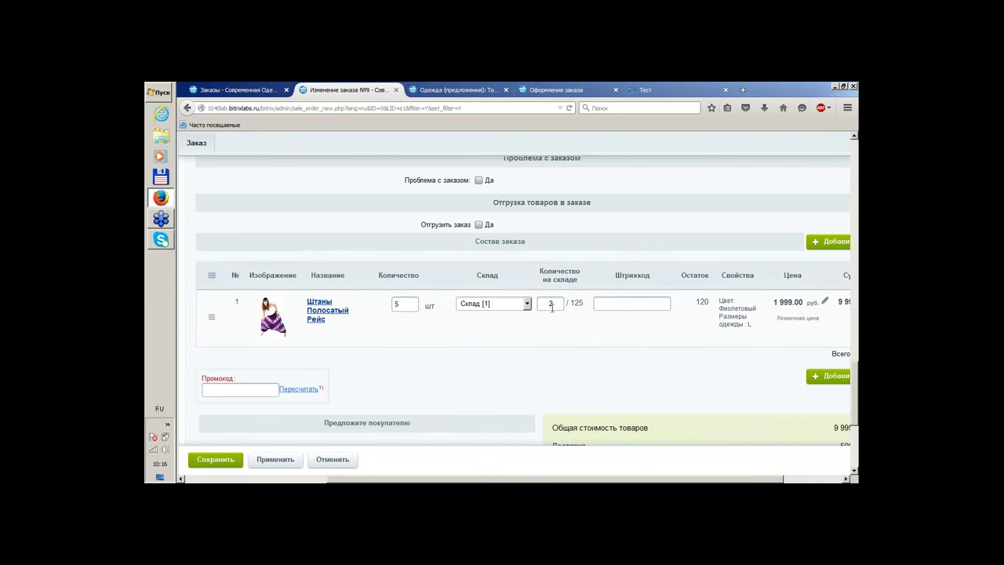
pyautogui.write('5')
pyautogui.scroll(-1, 529, 306)
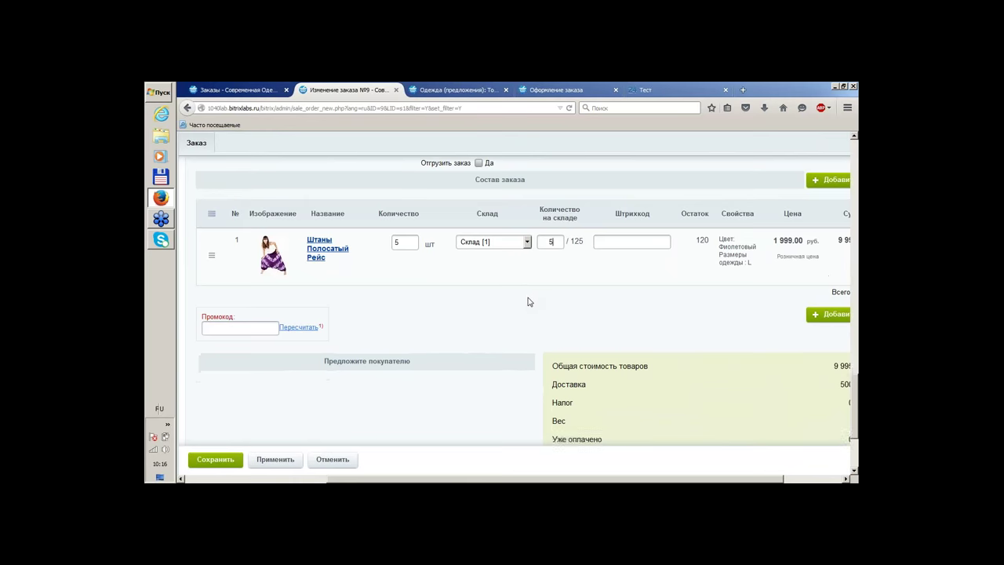
pyautogui.scroll(-2, 528, 302)
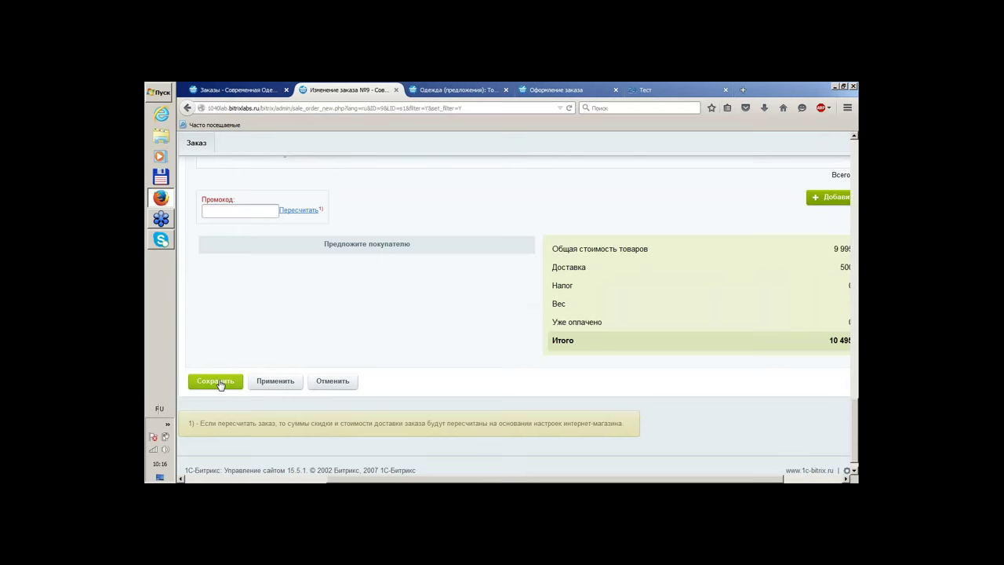
pyautogui.click(222, 382)
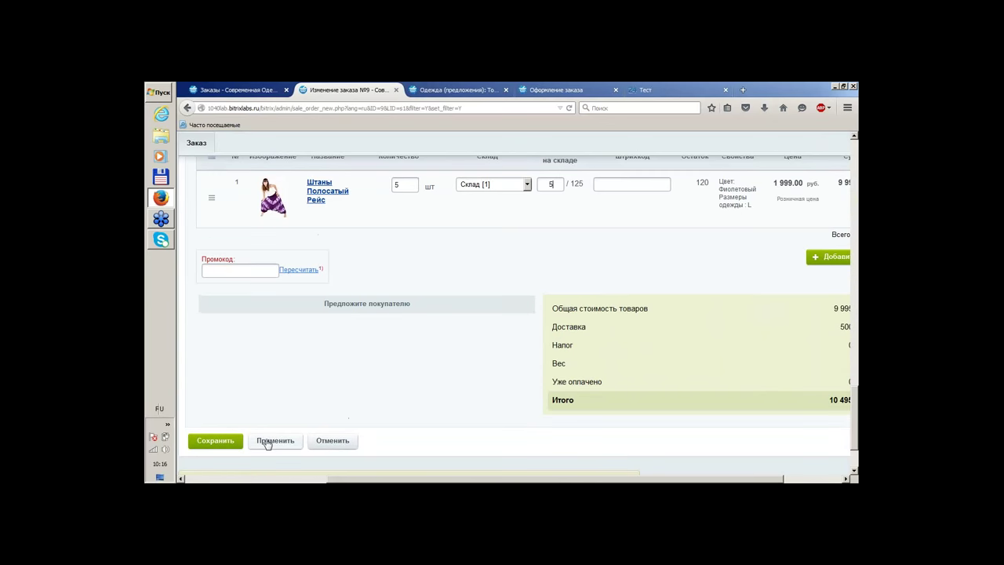
pyautogui.click(267, 442)
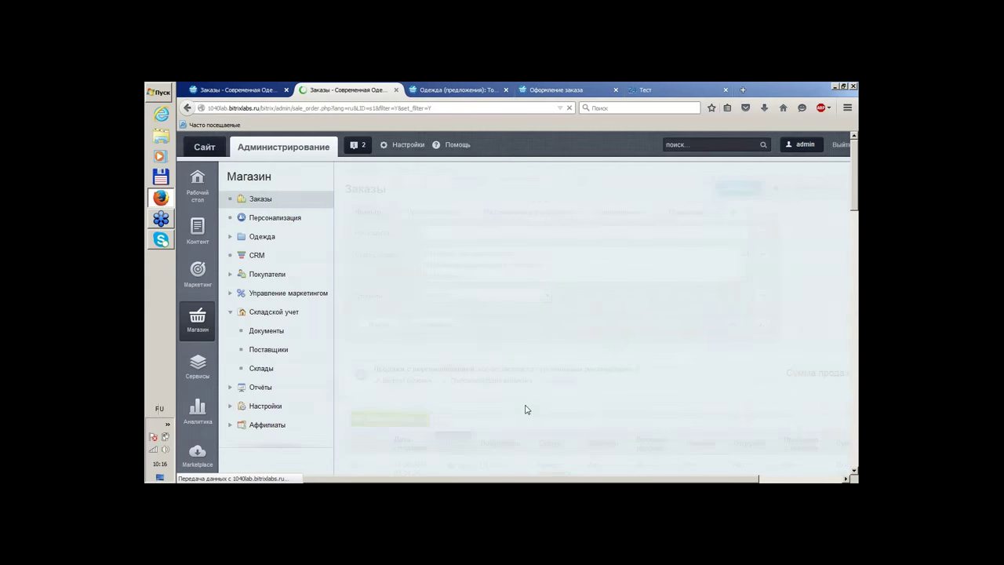
# Open order №9's detail page from the Заказы list, showing last modified 08:16:54
pyautogui.scroll(-10, 509, 372)
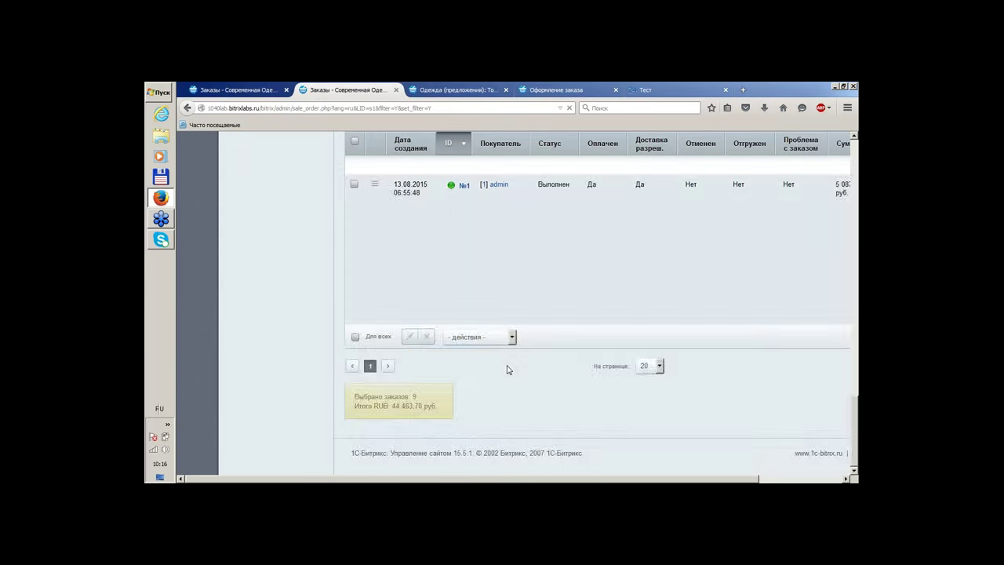
pyautogui.scroll(10, 514, 414)
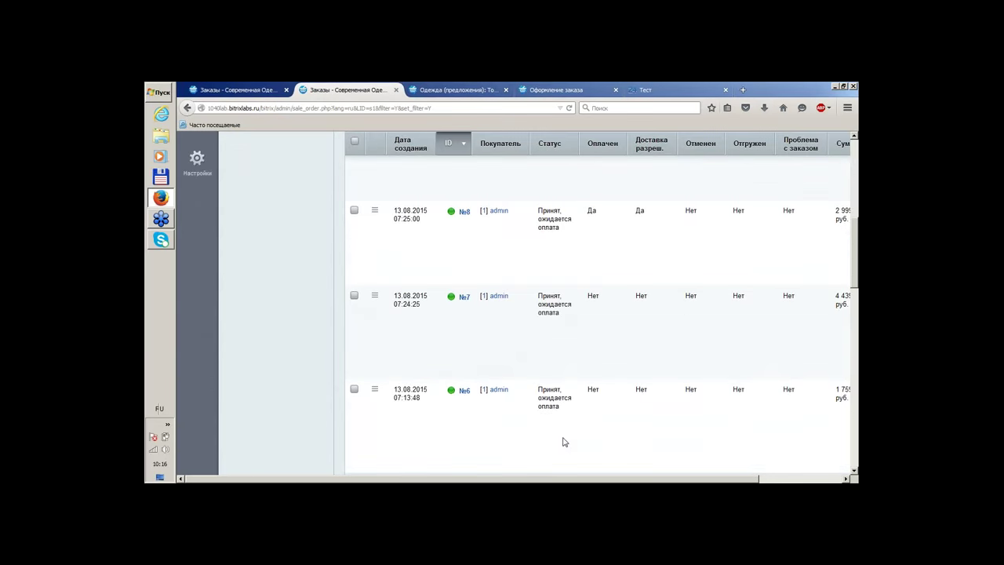
pyautogui.scroll(-5, 562, 444)
pyautogui.scroll(3, 539, 455)
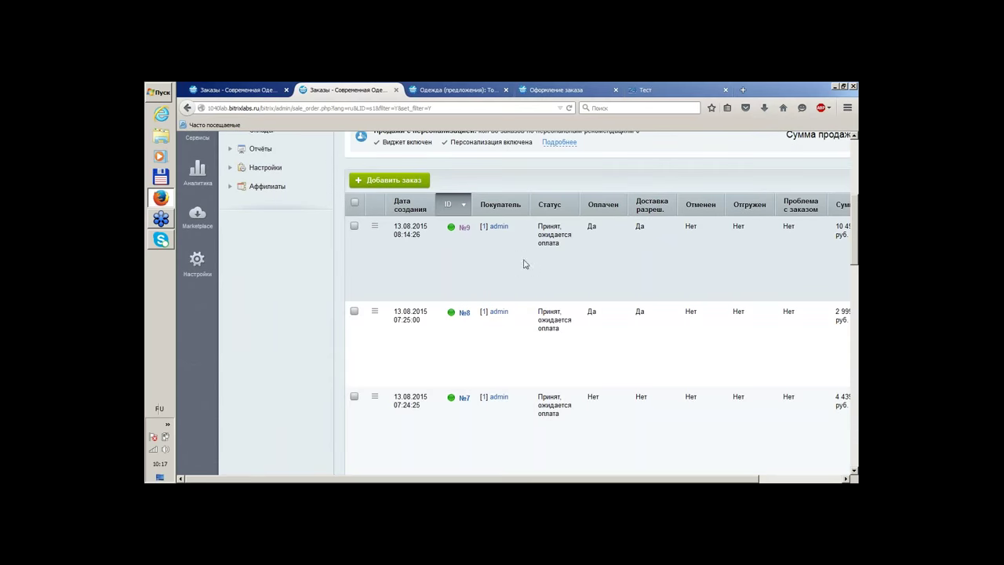
pyautogui.click(464, 228)
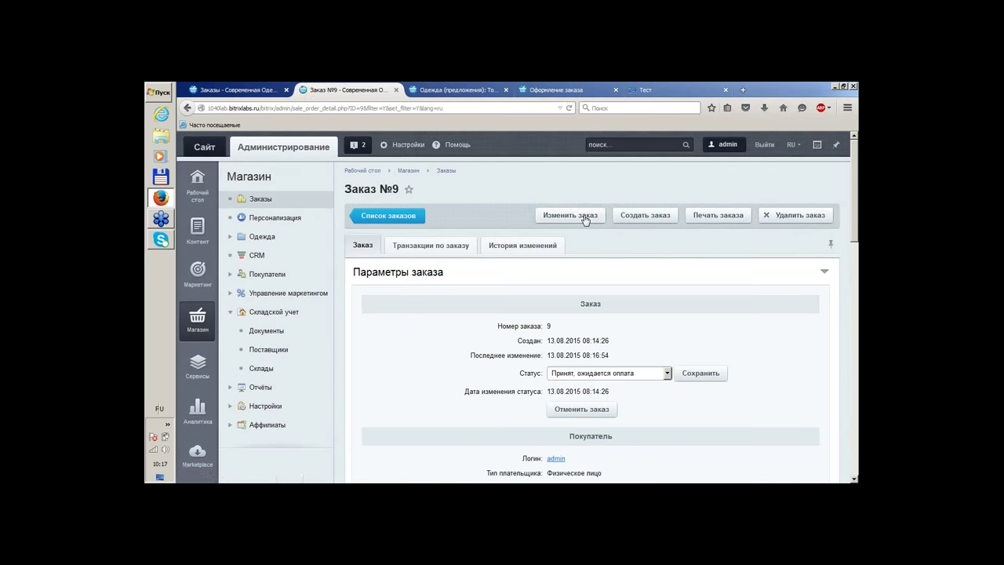
# Edit order №9 to ship it, changing the warehouse quantity from 2 to 5, and save
pyautogui.click(585, 216)
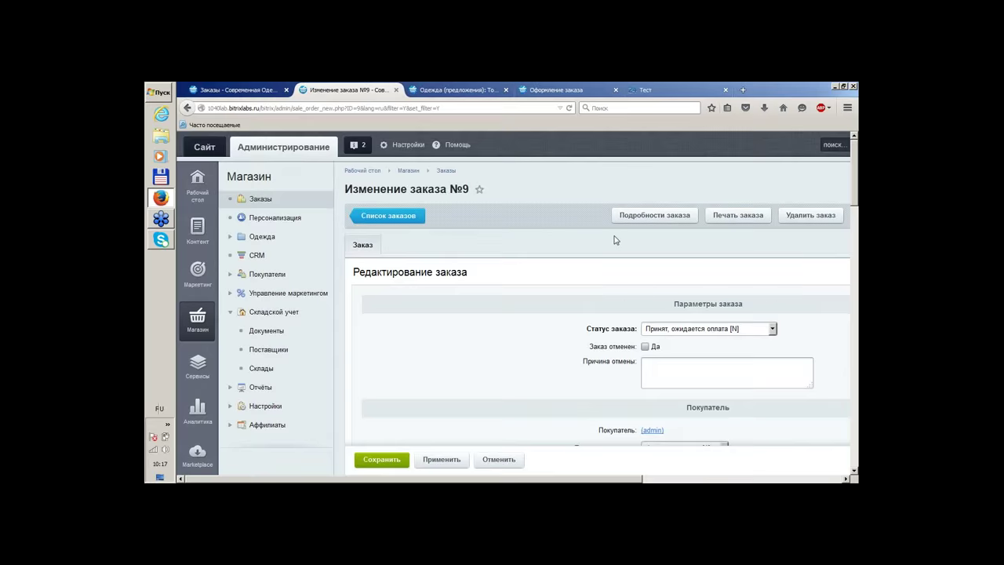
pyautogui.scroll(-10, 604, 241)
pyautogui.scroll(-5, 597, 244)
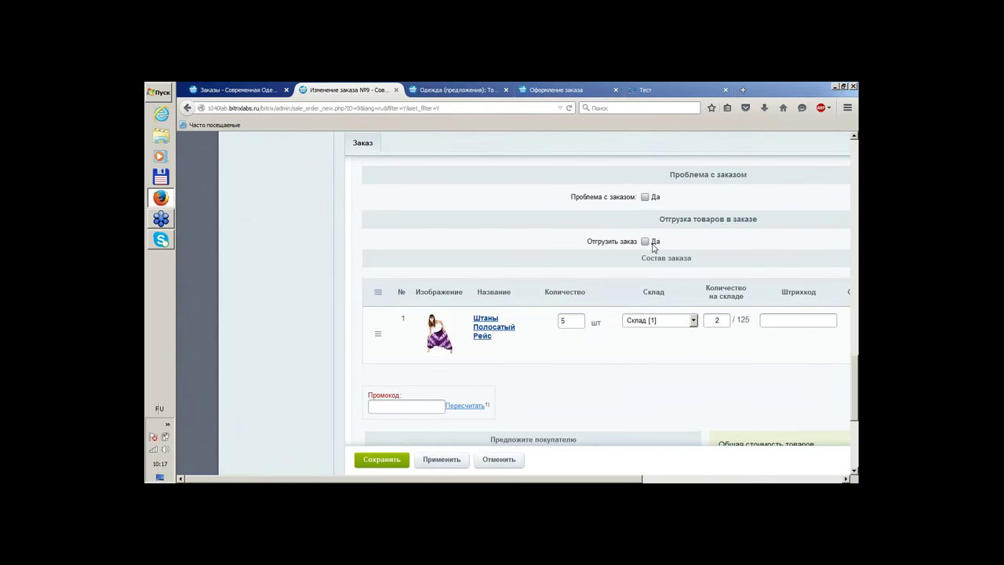
pyautogui.click(645, 242)
pyautogui.doubleClick(717, 320)
pyautogui.write('5')
pyautogui.click(374, 460)
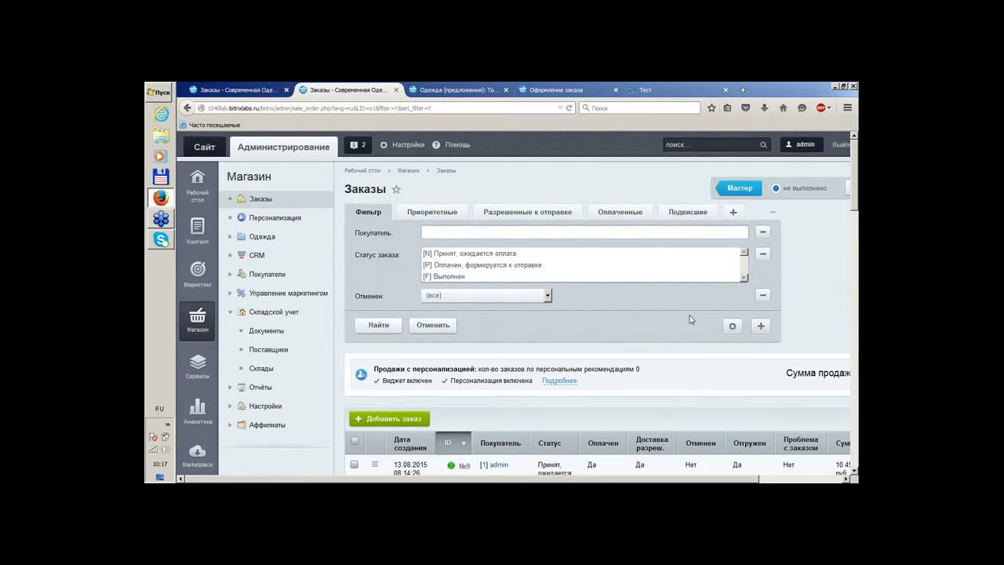
# Open order №9 to verify Товары отгружены: Да, then go to the Штаны Полосатый Рейс offer
pyautogui.scroll(-2, 374, 461)
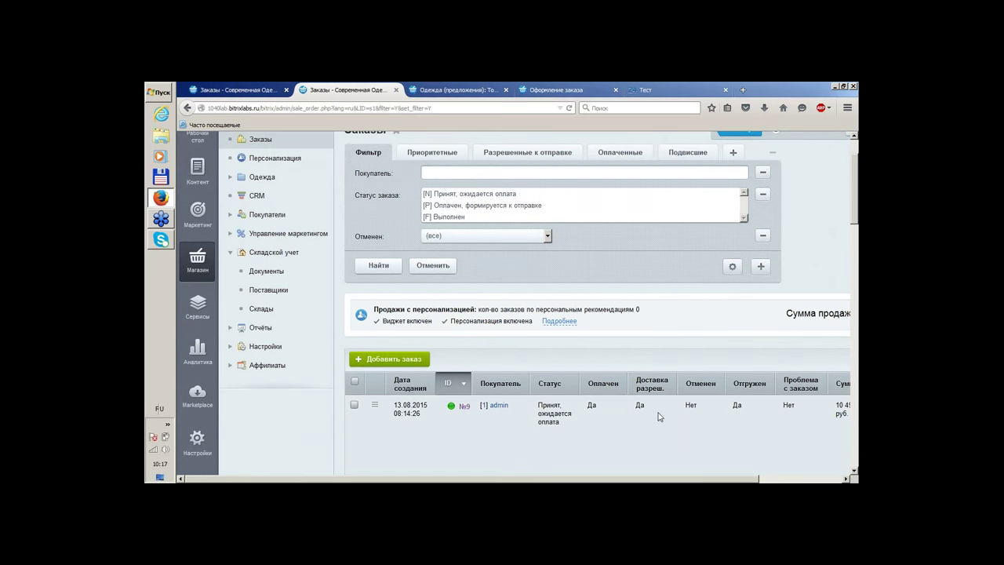
pyautogui.click(464, 407)
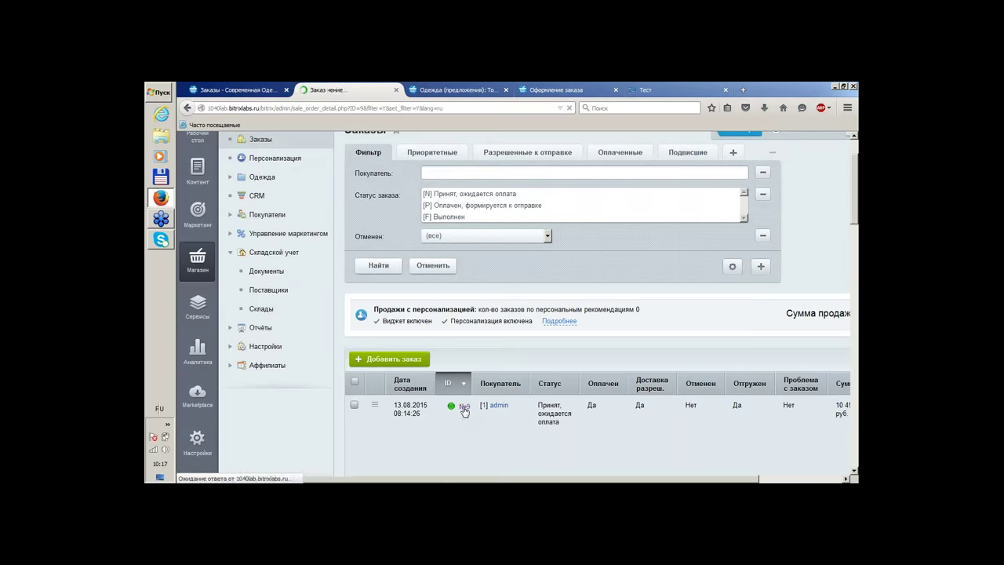
pyautogui.scroll(-3, 406, 352)
pyautogui.scroll(-15, 407, 351)
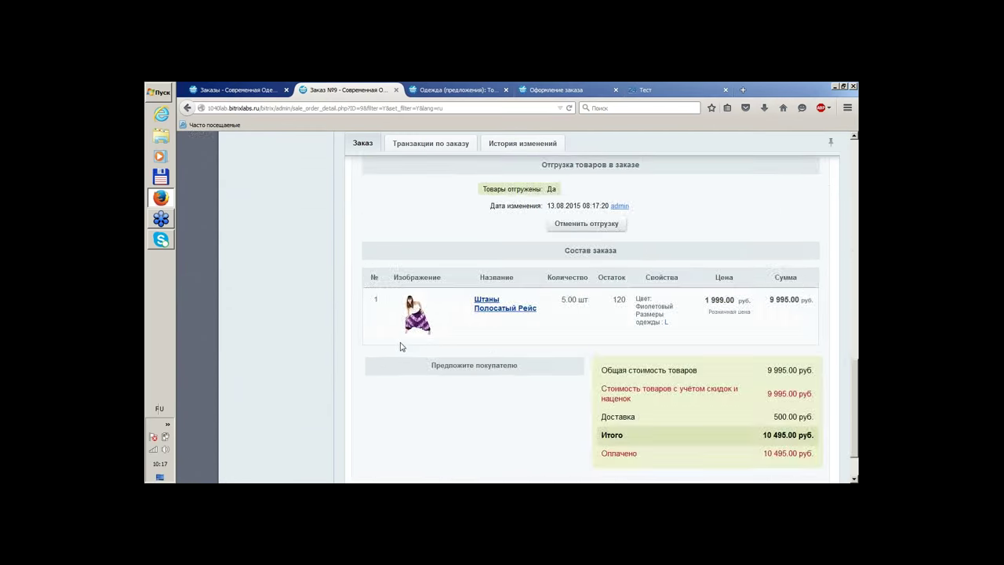
pyautogui.click(493, 311)
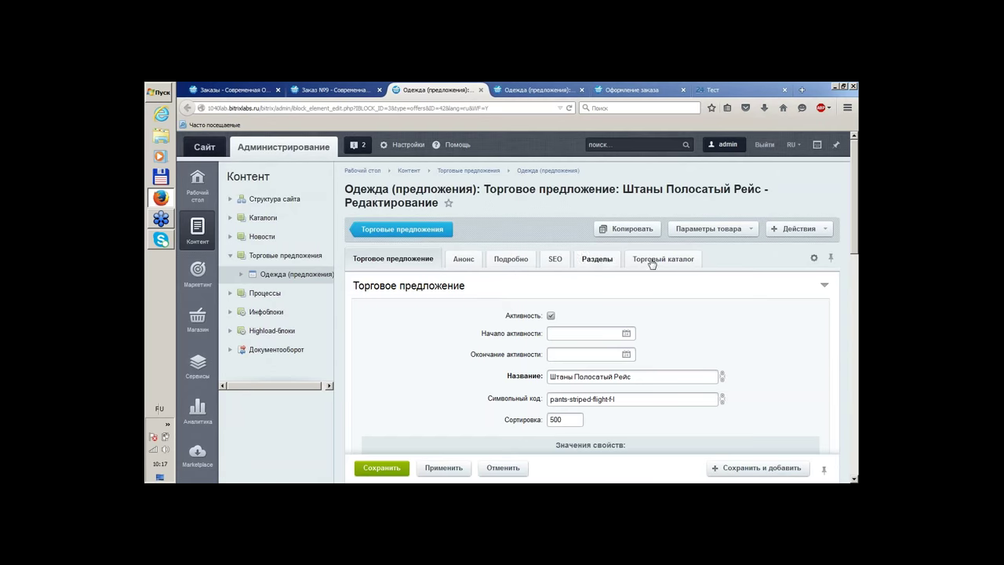
# Confirm the Штаны Полосатый Рейс offer has 120 available and 0 reserved, then return to Одежда (предложения)
pyautogui.click(653, 261)
pyautogui.scroll(-2, 451, 308)
pyautogui.scroll(1, 436, 243)
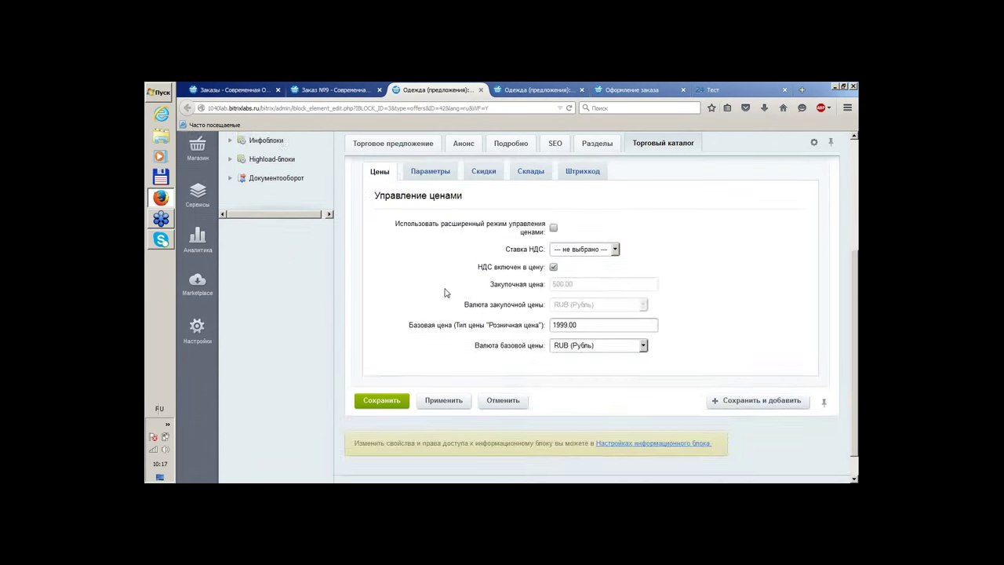
pyautogui.click(431, 223)
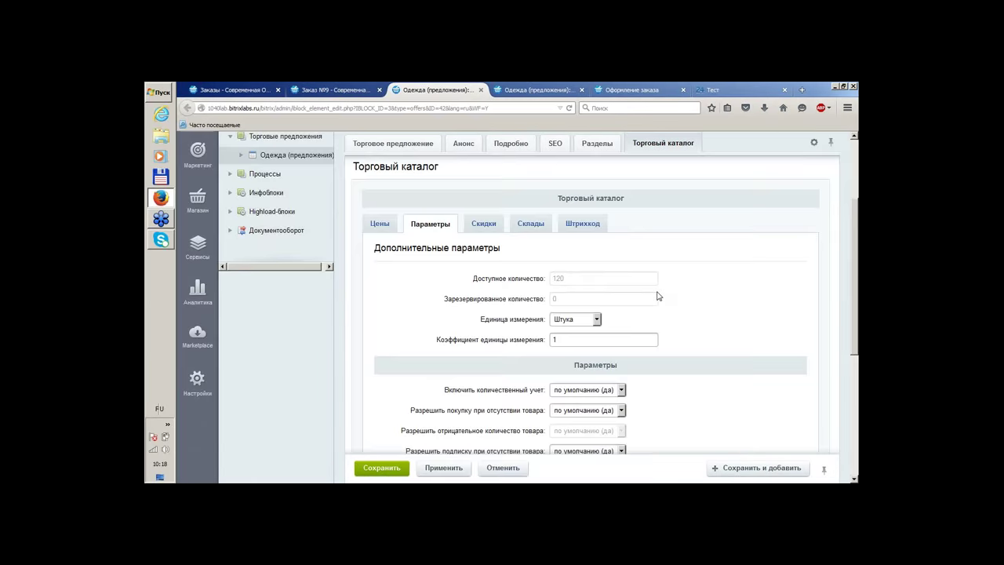
pyautogui.scroll(-3, 656, 295)
pyautogui.scroll(5, 656, 295)
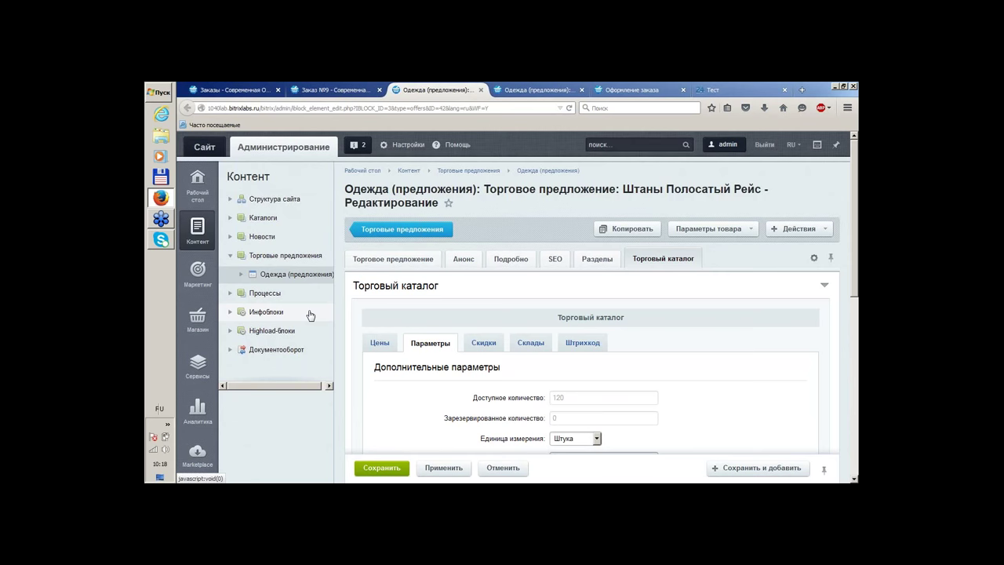
pyautogui.click(198, 318)
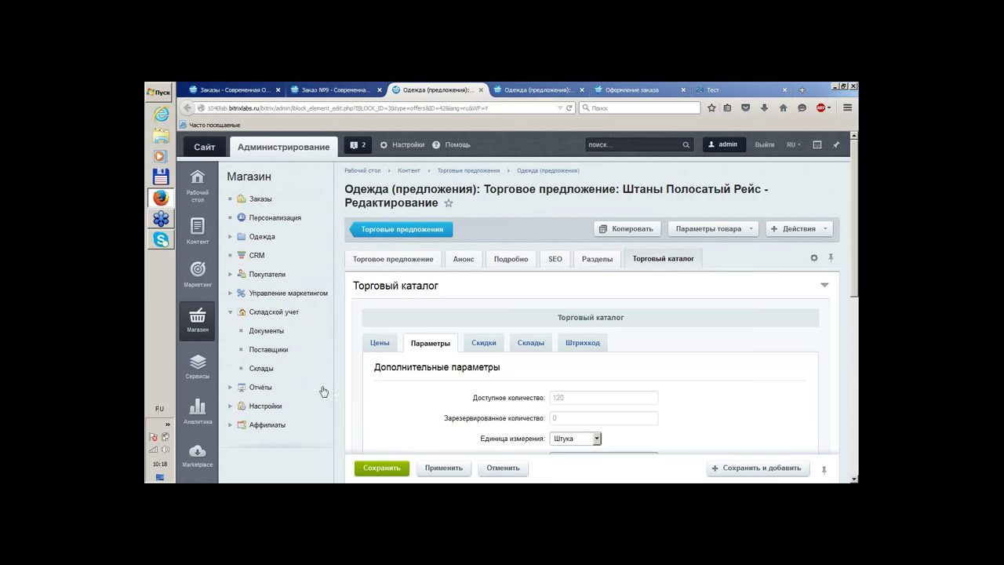
pyautogui.click(374, 235)
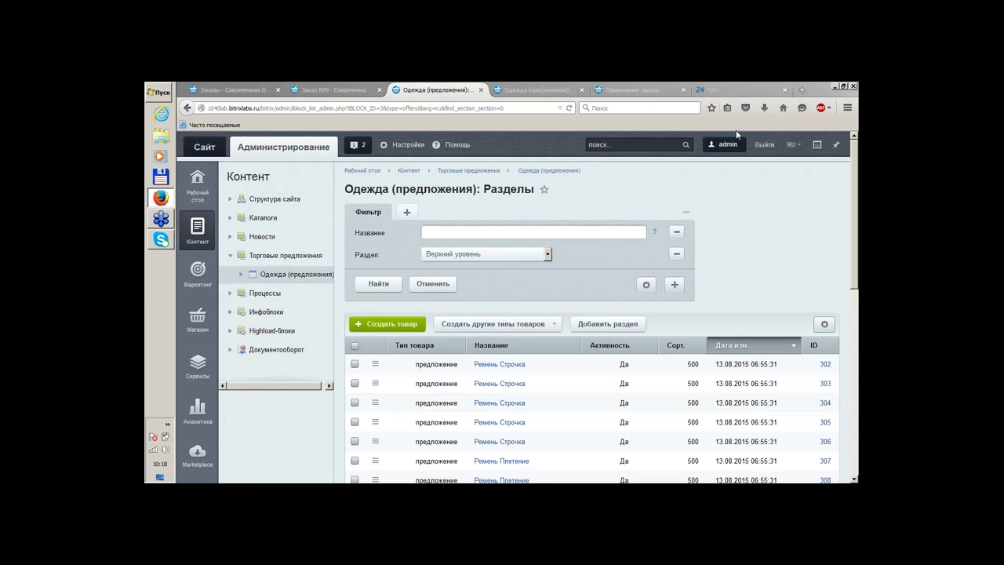
# Show the Магазин menu tree in the sidebar beside the Одежда (предложения) offers list
pyautogui.click(708, 167)
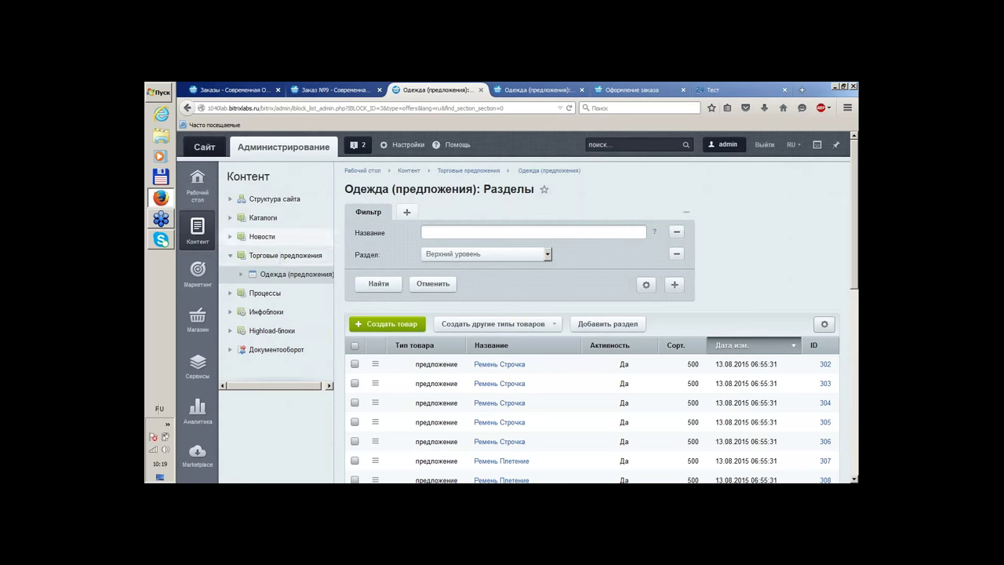
pyautogui.scroll(-2, 227, 285)
pyautogui.click(198, 259)
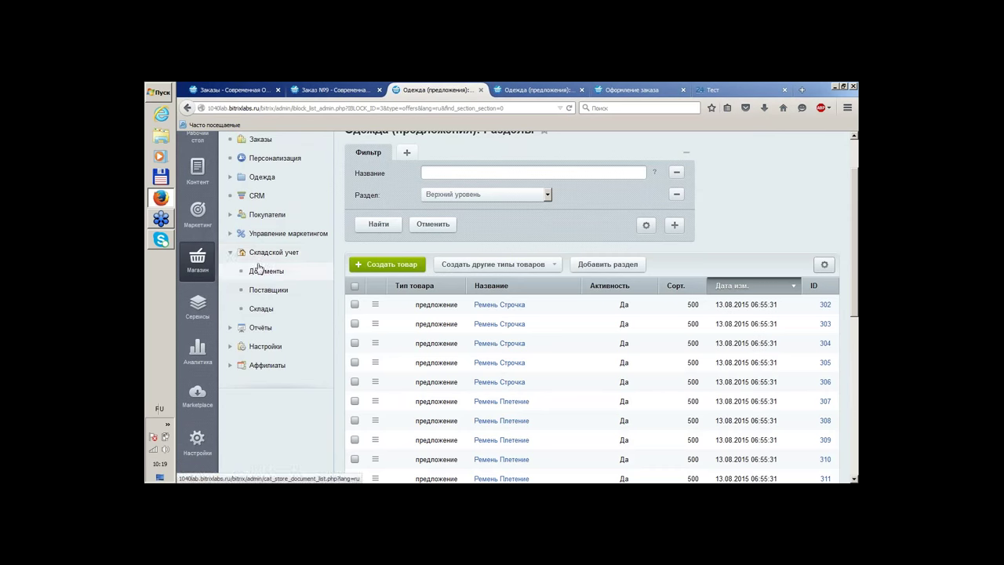
# Open Складской учет > Документы and list the document types under Создать документ
pyautogui.click(256, 270)
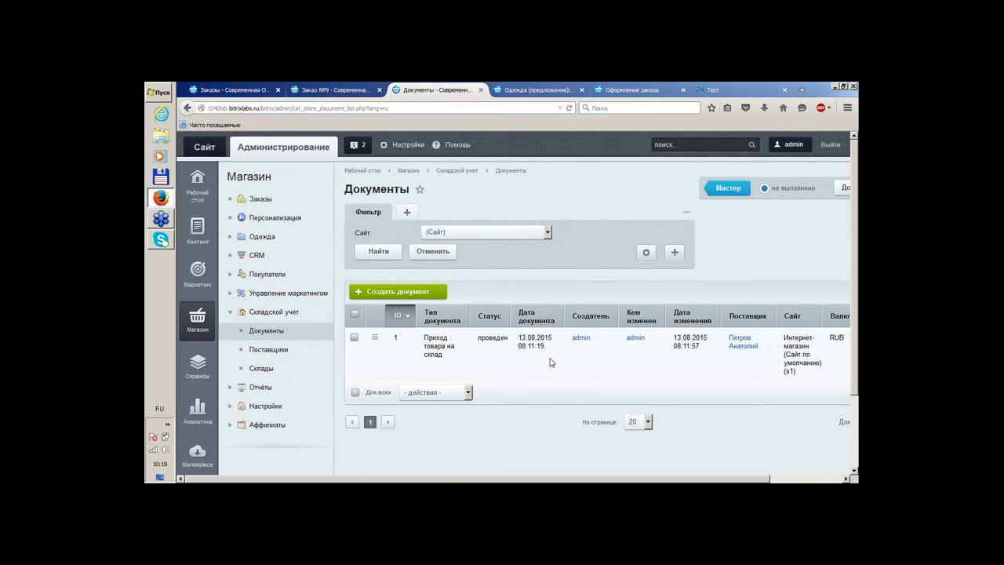
pyautogui.click(443, 293)
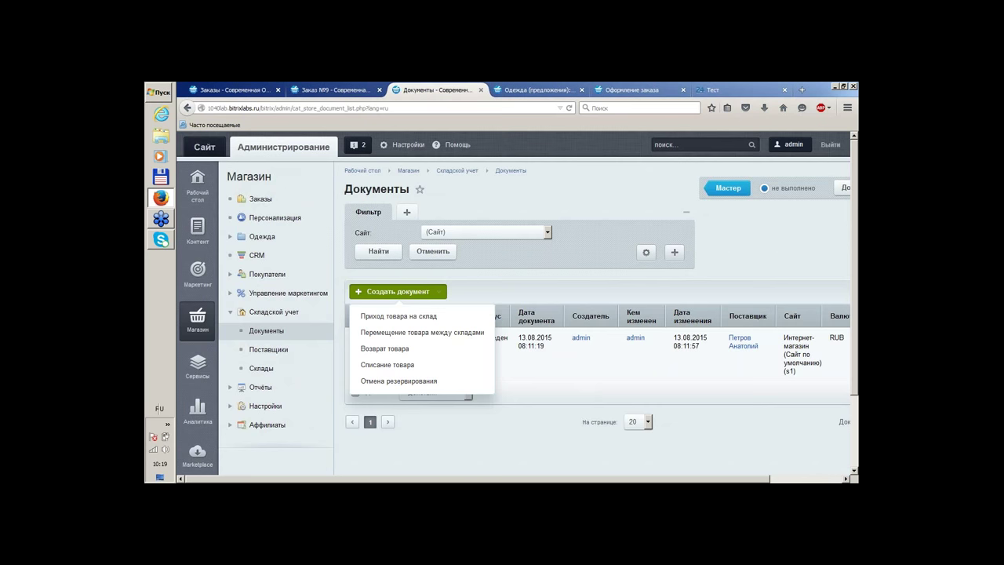
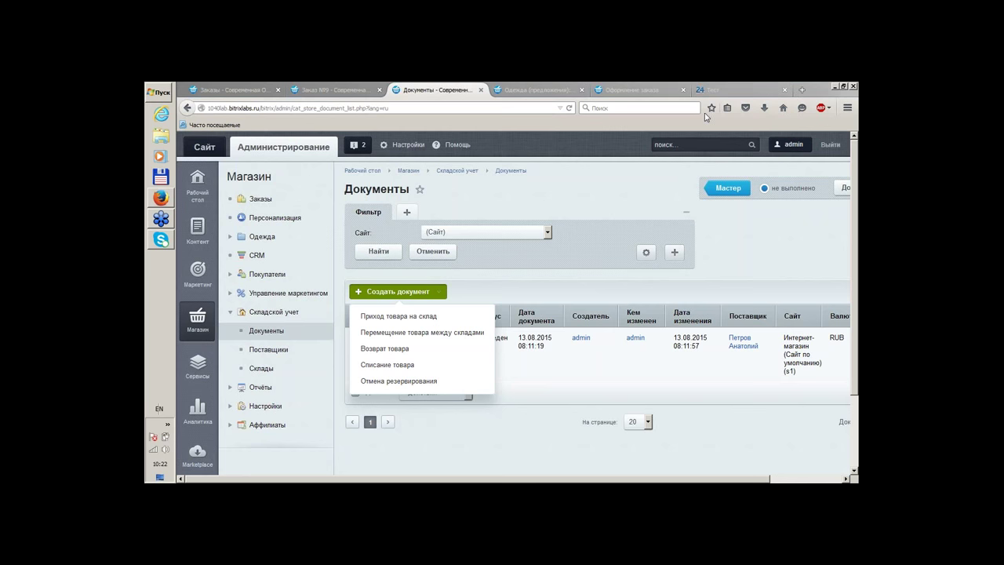
# Dismiss the document-type list, open Отчёты > Список отчётов and generate the standard reports
pyautogui.click(650, 204)
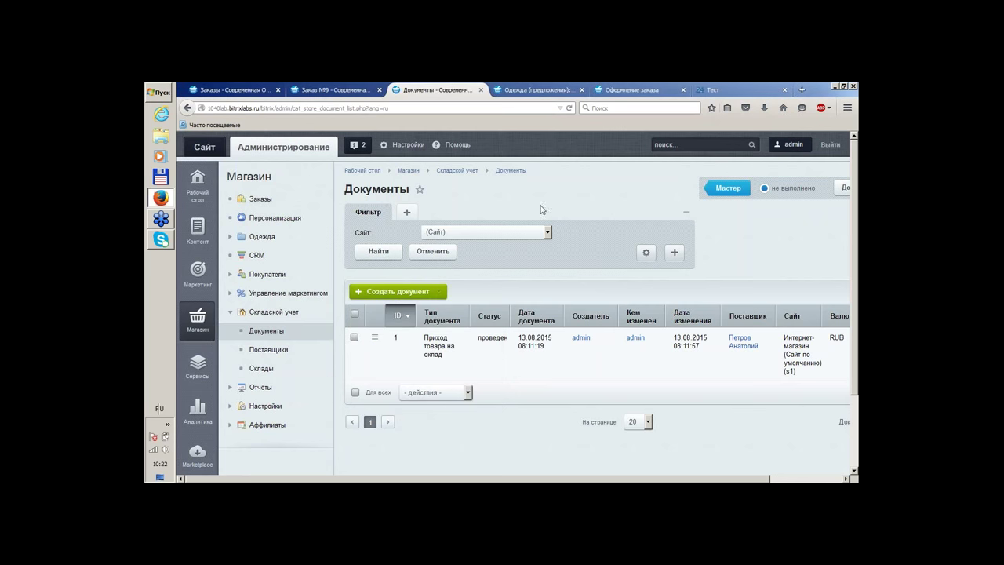
pyautogui.click(241, 389)
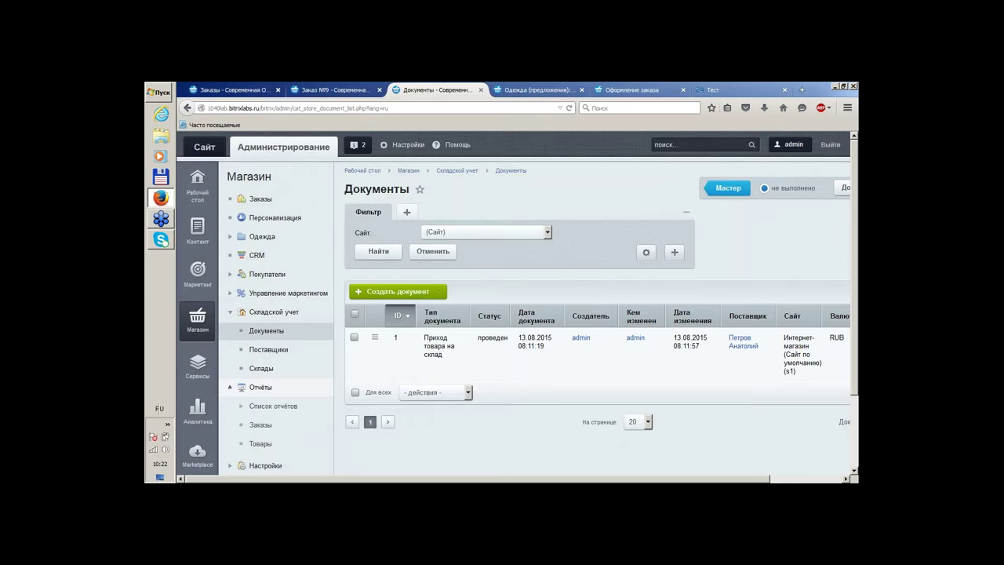
pyautogui.click(241, 406)
pyautogui.click(266, 408)
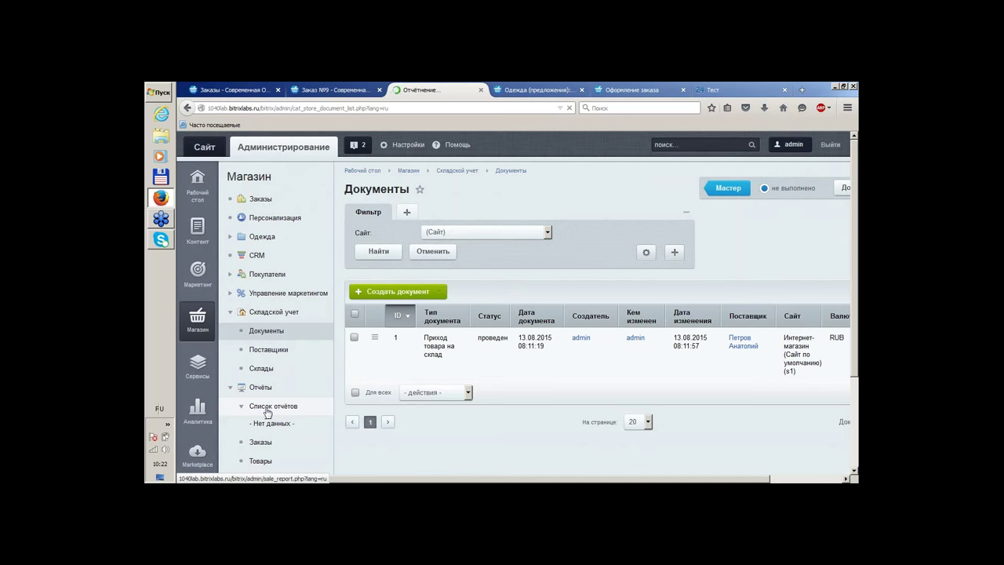
pyautogui.click(393, 259)
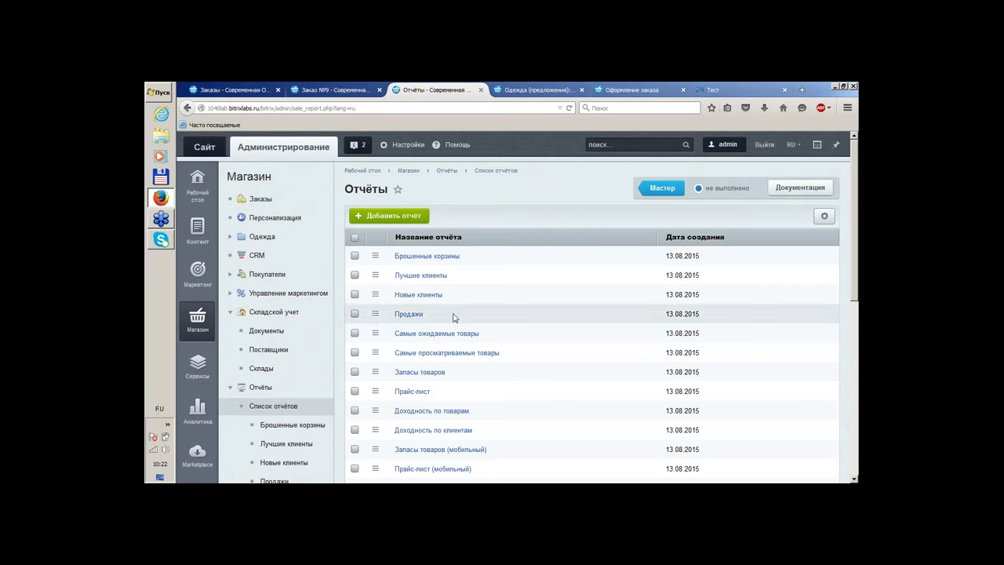
# Open the Запасы товаров report and scroll through its stock and price table
pyautogui.scroll(-2, 547, 354)
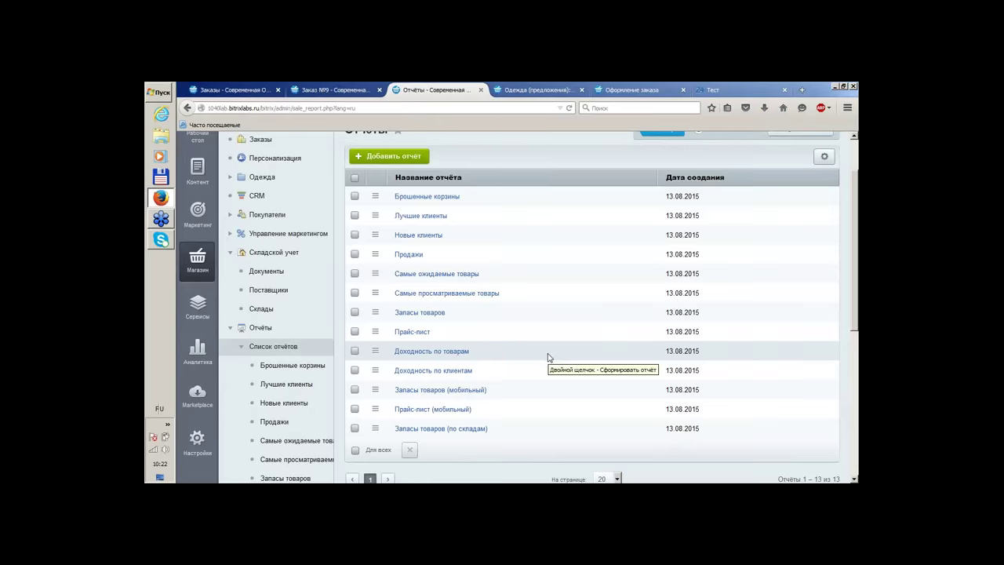
pyautogui.click(424, 313)
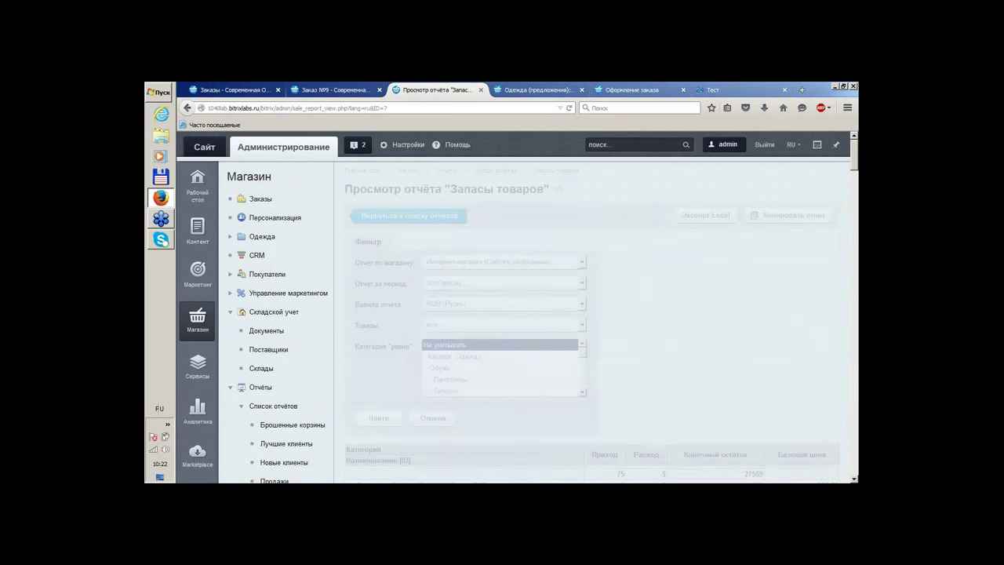
pyautogui.scroll(-3, 656, 304)
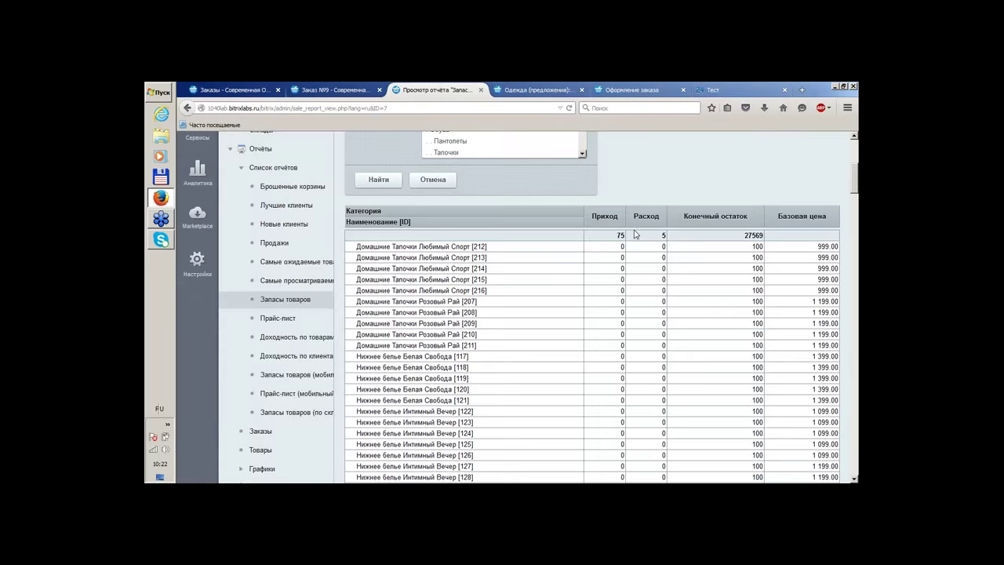
pyautogui.scroll(3, 639, 301)
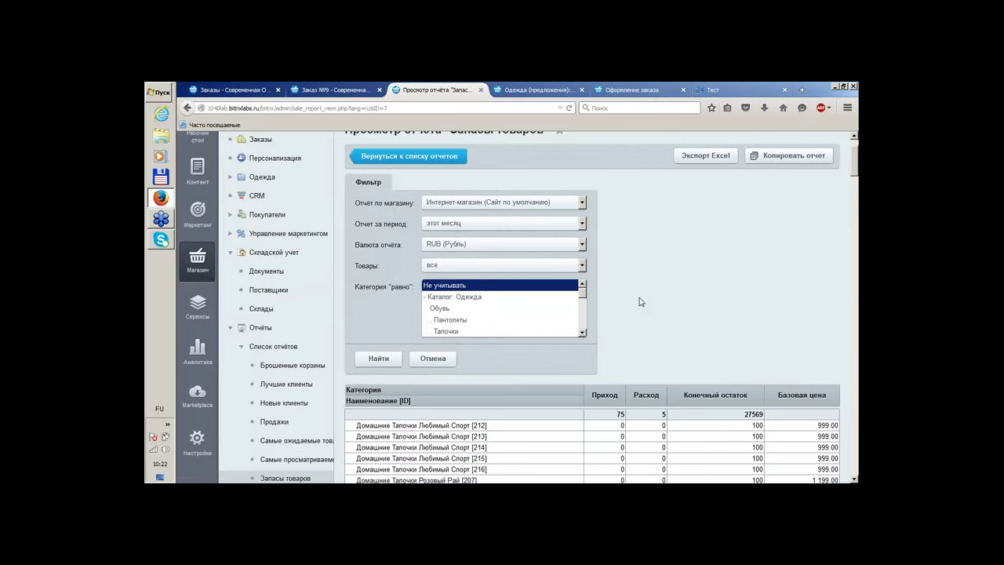
pyautogui.scroll(-3, 639, 301)
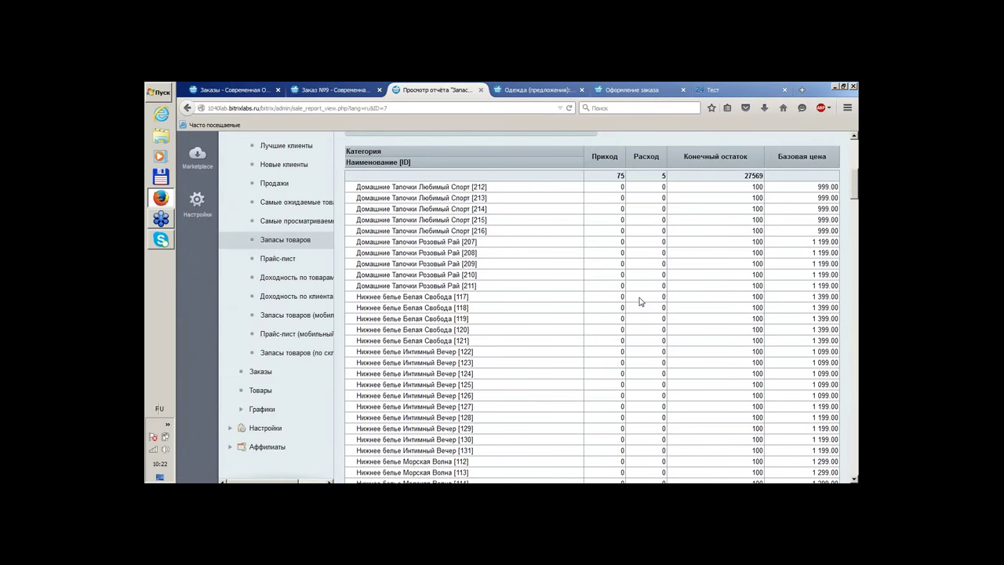
pyautogui.scroll(-4, 640, 301)
pyautogui.scroll(5, 640, 301)
pyautogui.scroll(-4, 640, 302)
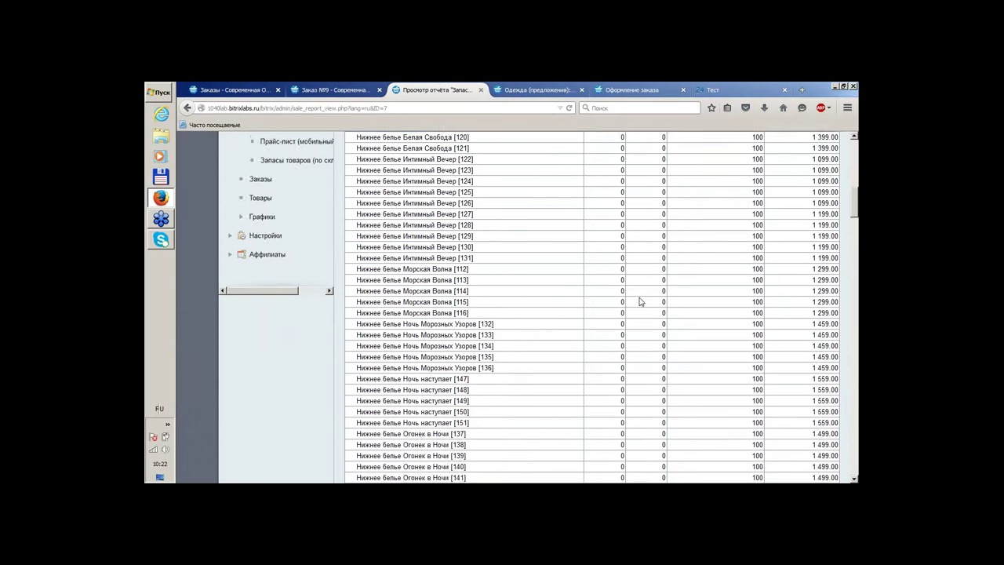
pyautogui.scroll(7, 639, 301)
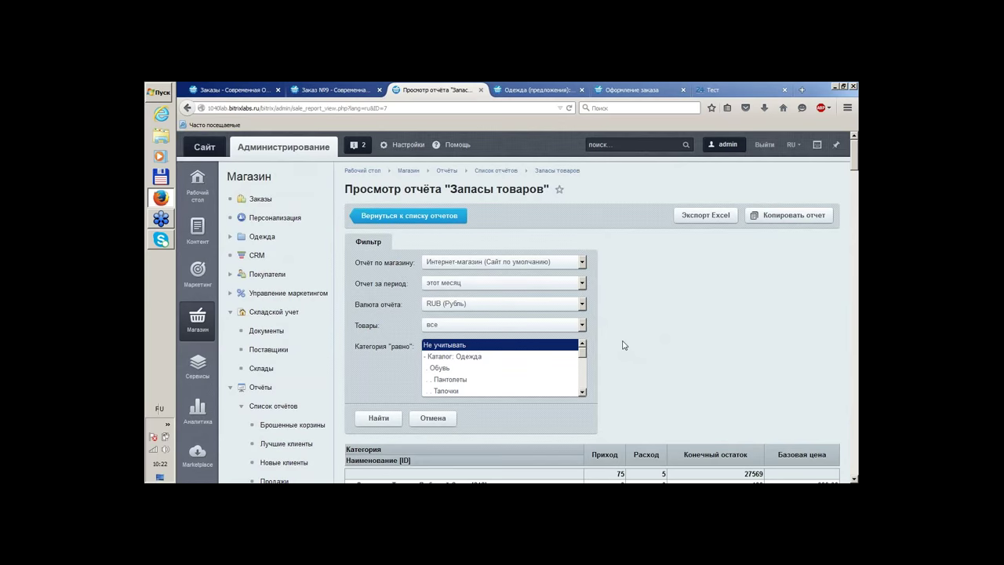
# Scroll down the report and open Доходность по товарам
pyautogui.scroll(-3, 623, 343)
pyautogui.scroll(-2, 250, 408)
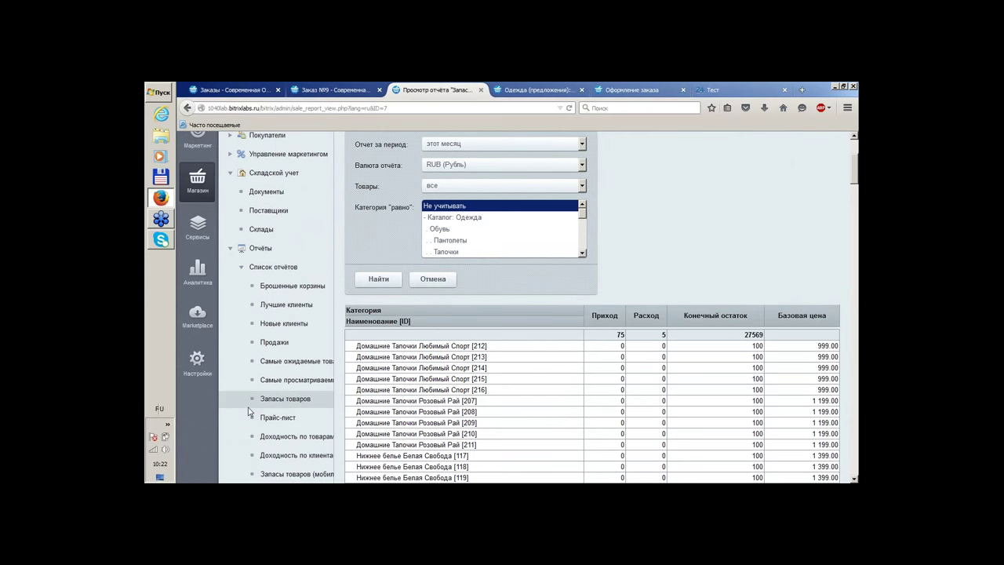
pyautogui.click(278, 396)
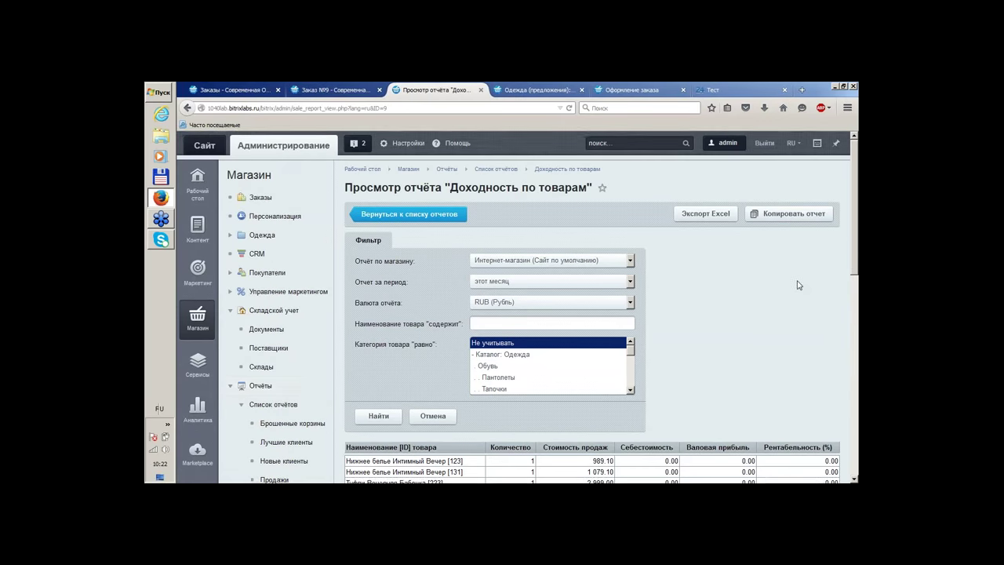
# Scroll through the Доходность по товарам report to its totals row and pie diagram
pyautogui.scroll(-2, 797, 285)
pyautogui.scroll(-2, 796, 286)
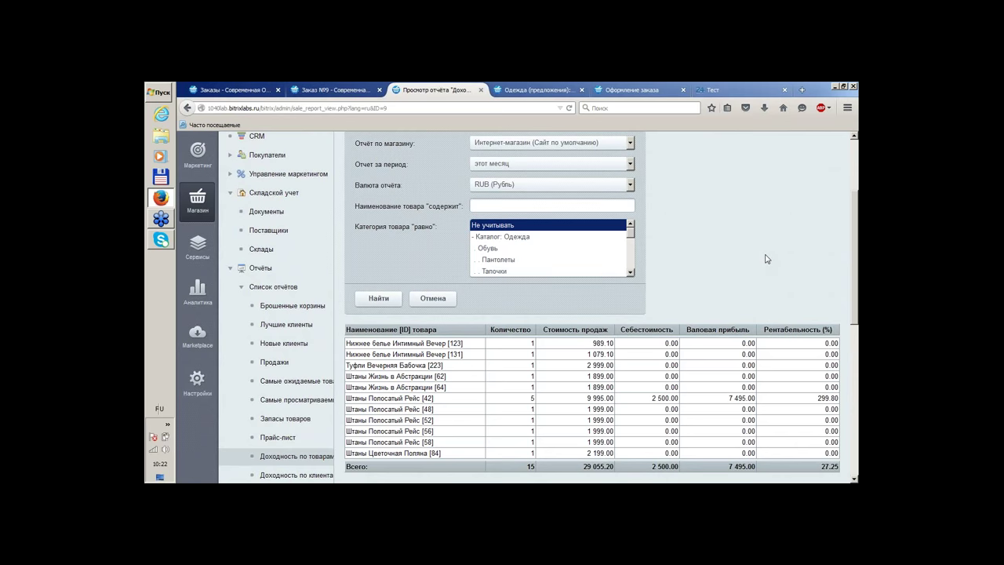
pyautogui.scroll(-2, 767, 259)
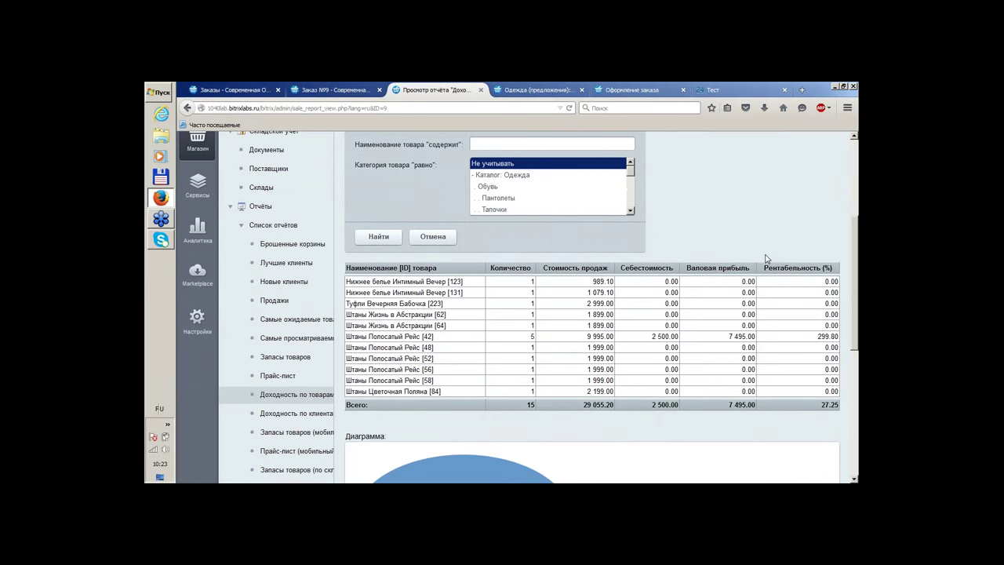
pyautogui.scroll(-4, 765, 259)
pyautogui.scroll(-6, 763, 259)
pyautogui.scroll(13, 763, 259)
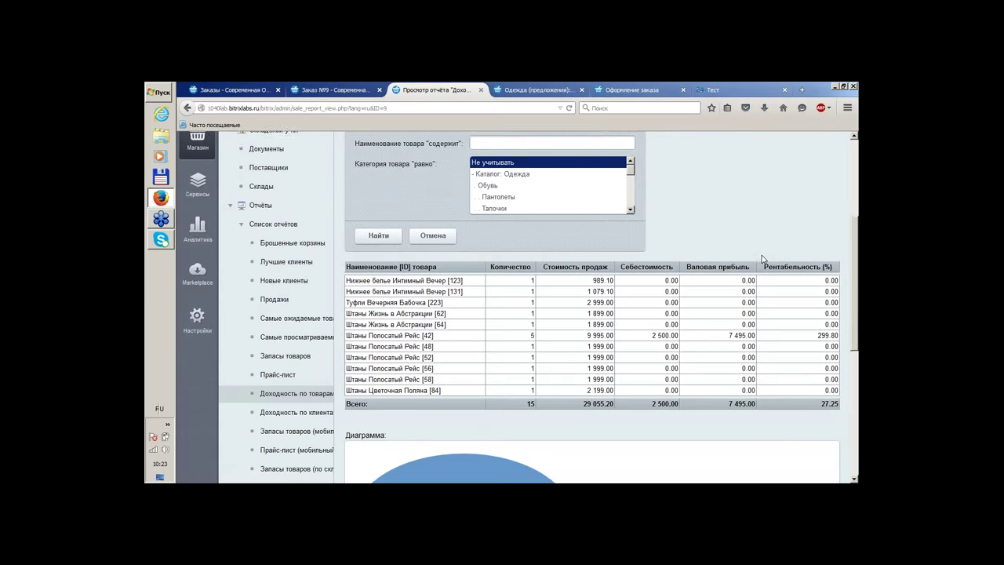
pyautogui.scroll(-10, 762, 259)
pyautogui.scroll(4, 762, 259)
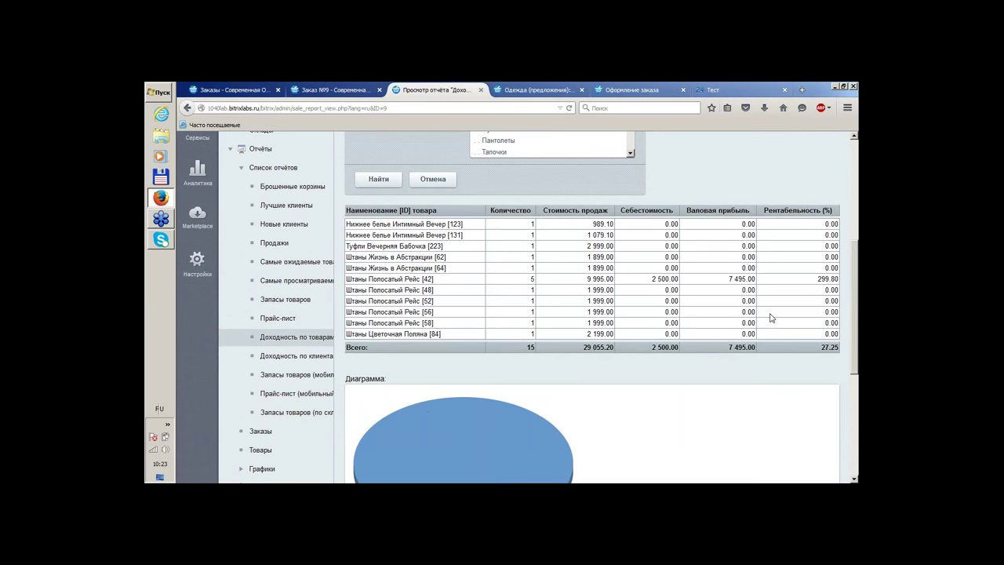
pyautogui.scroll(2, 757, 167)
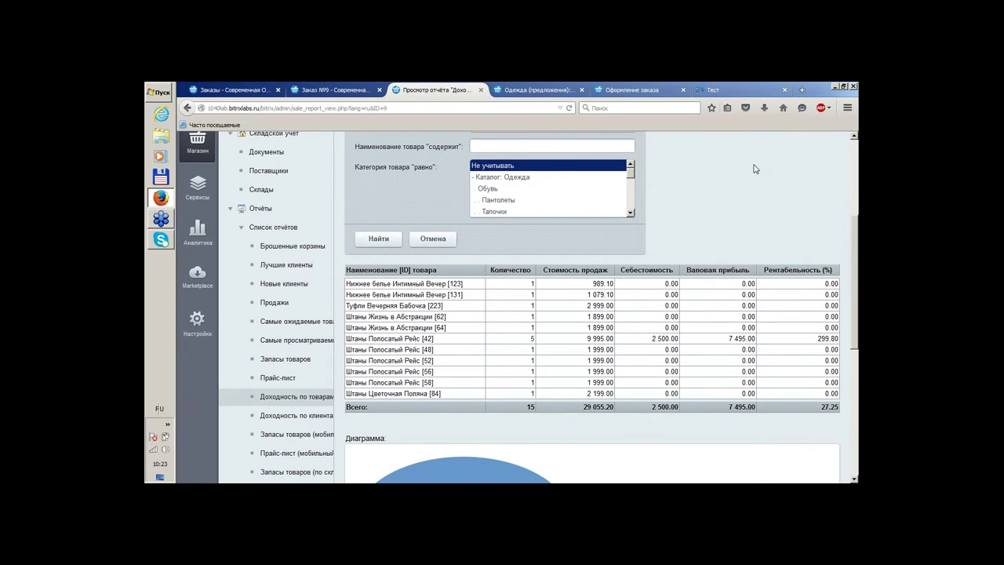
pyautogui.scroll(2, 749, 172)
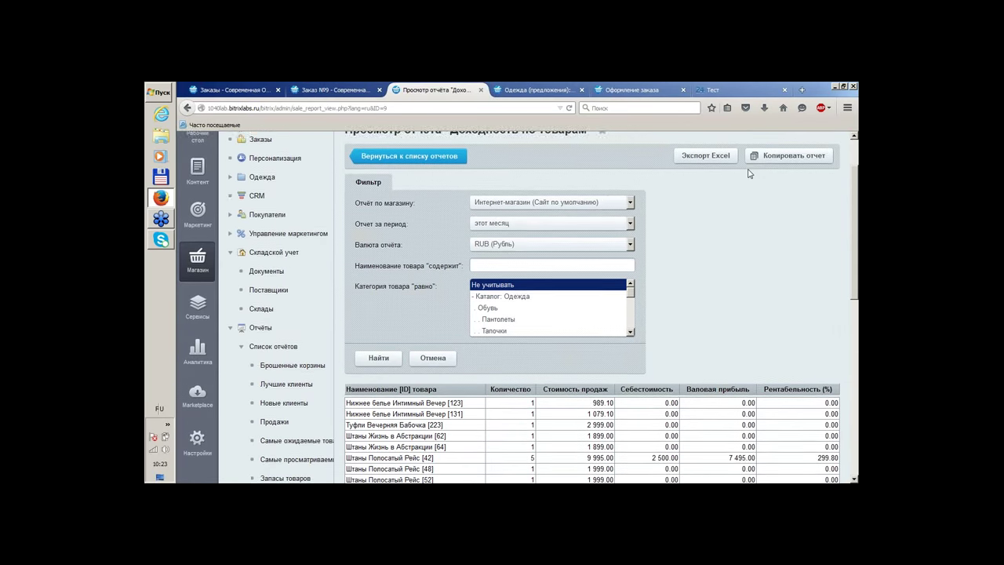
# Open the per-product sales statistics from the Отчёты menu
pyautogui.scroll(-4, 750, 181)
pyautogui.scroll(-4, 753, 236)
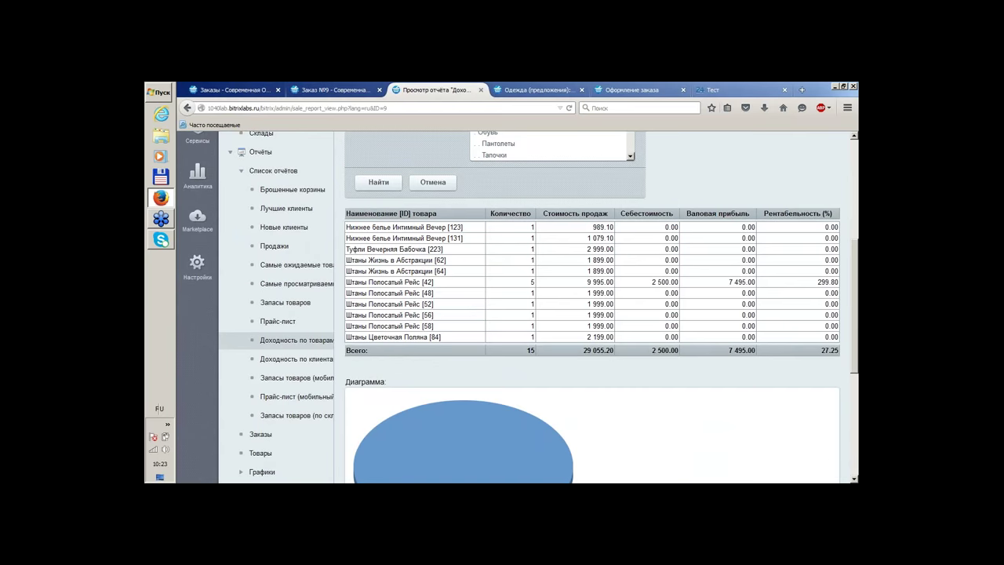
pyautogui.click(253, 336)
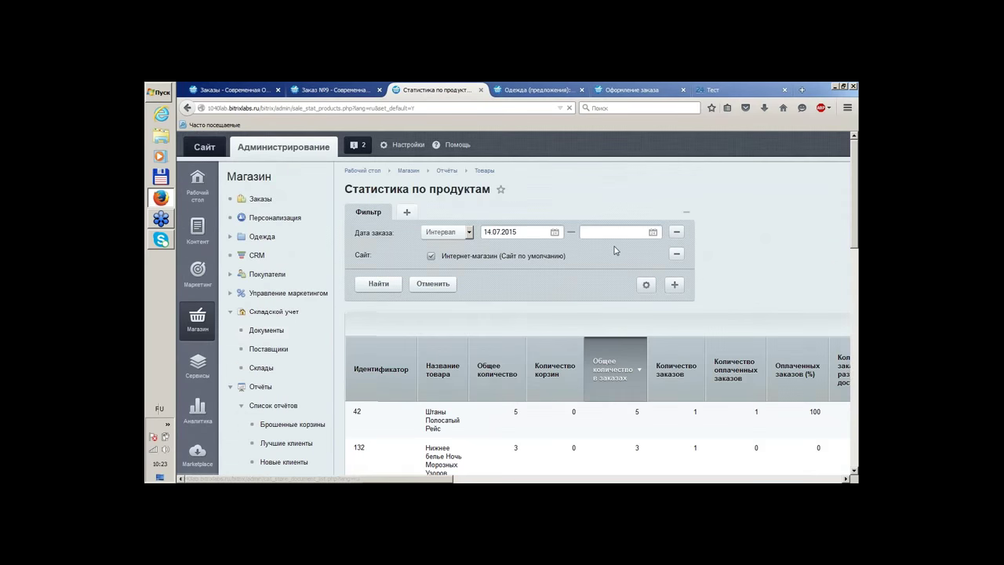
# Review the Статистика по продуктам table, then expand the Графики section
pyautogui.scroll(-3, 769, 201)
pyautogui.scroll(3, 772, 150)
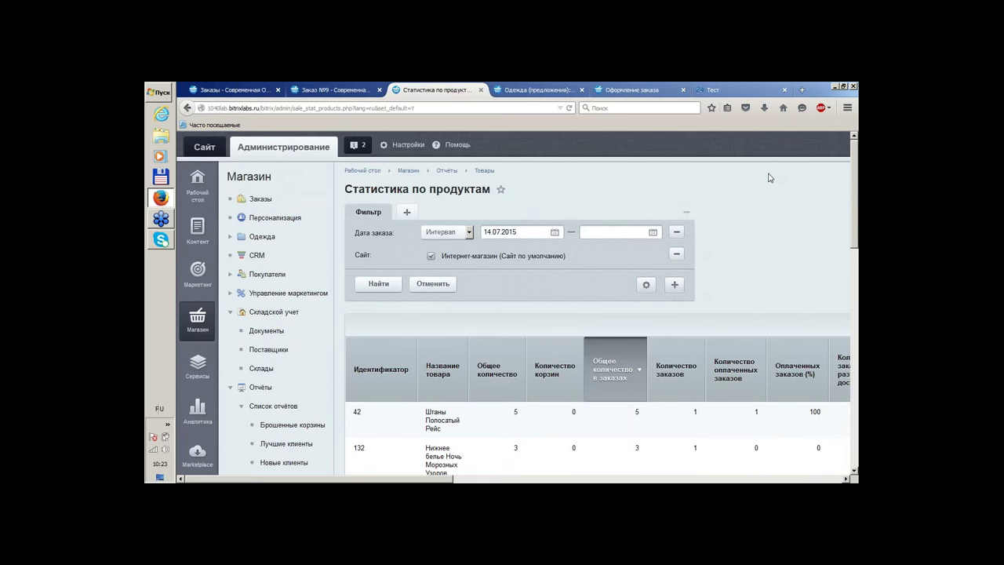
pyautogui.scroll(-3, 769, 178)
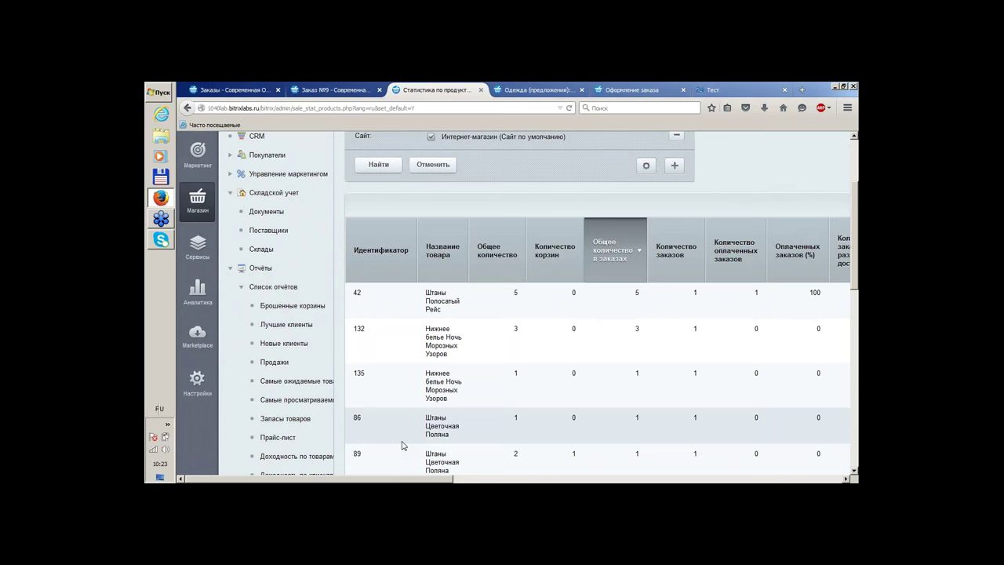
pyautogui.scroll(-3, 578, 325)
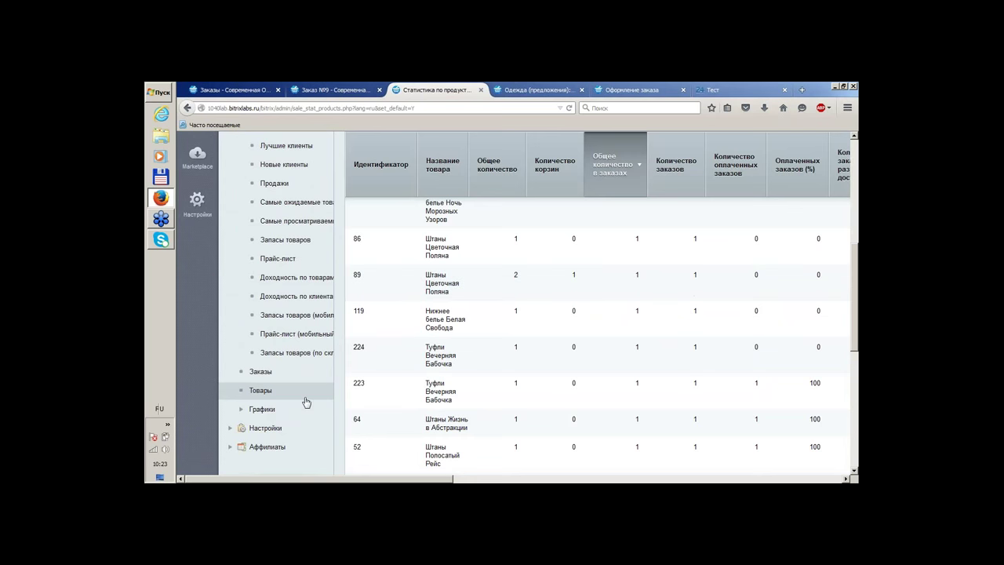
pyautogui.click(263, 409)
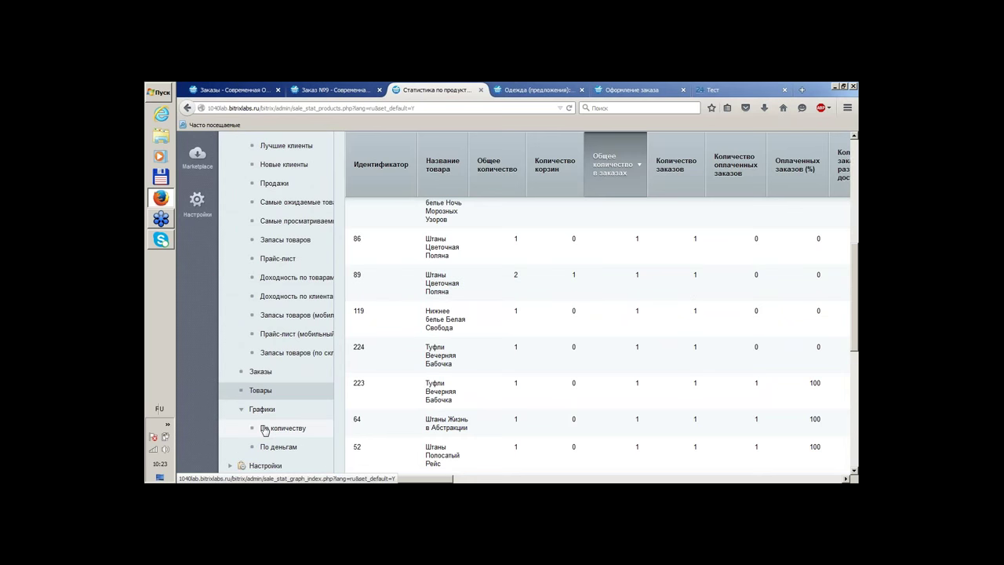
# Open the По количеству order chart, expand Настройки, and rebuild the weekly chart
pyautogui.click(267, 428)
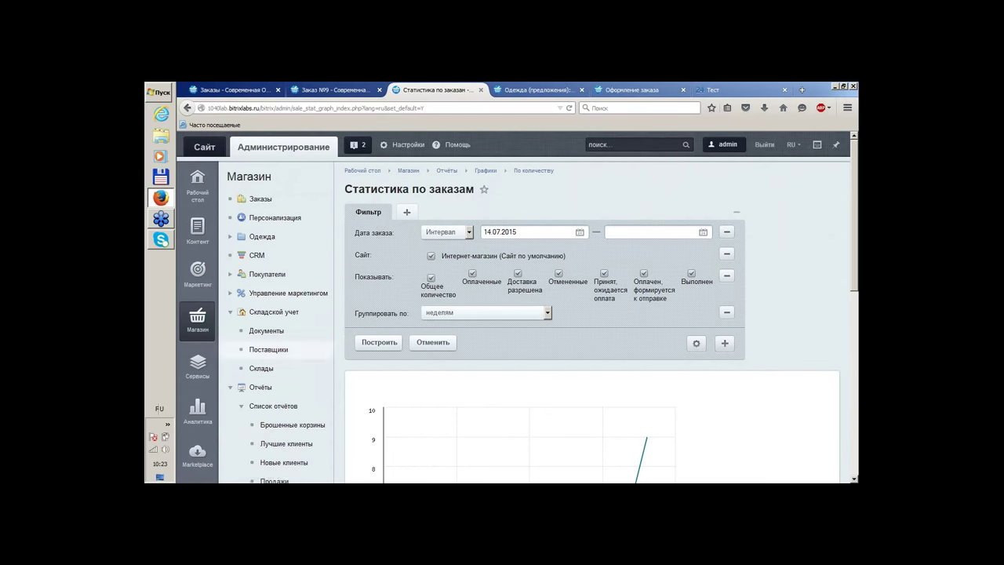
pyautogui.click(233, 388)
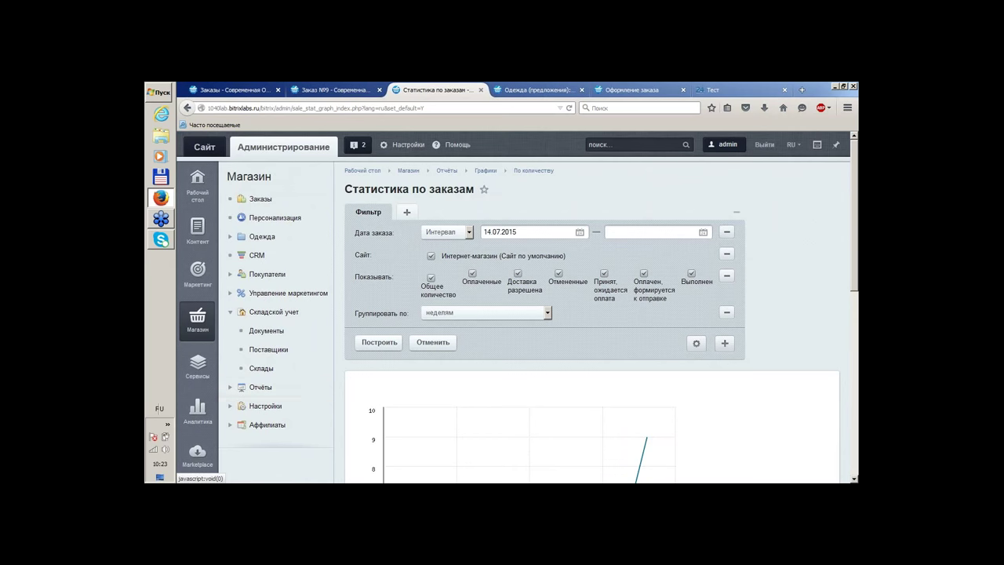
pyautogui.click(230, 406)
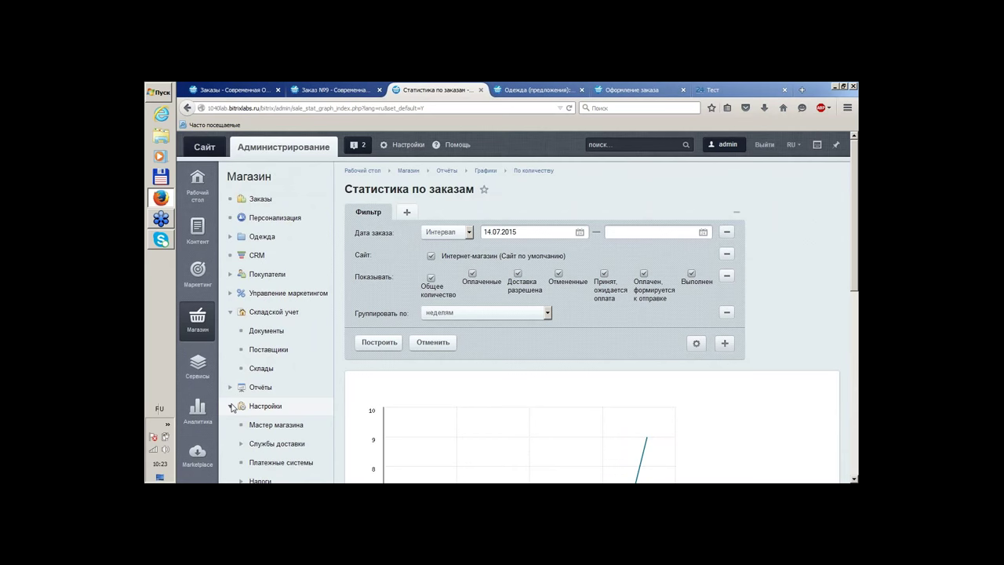
pyautogui.click(378, 343)
pyautogui.scroll(-8, 374, 293)
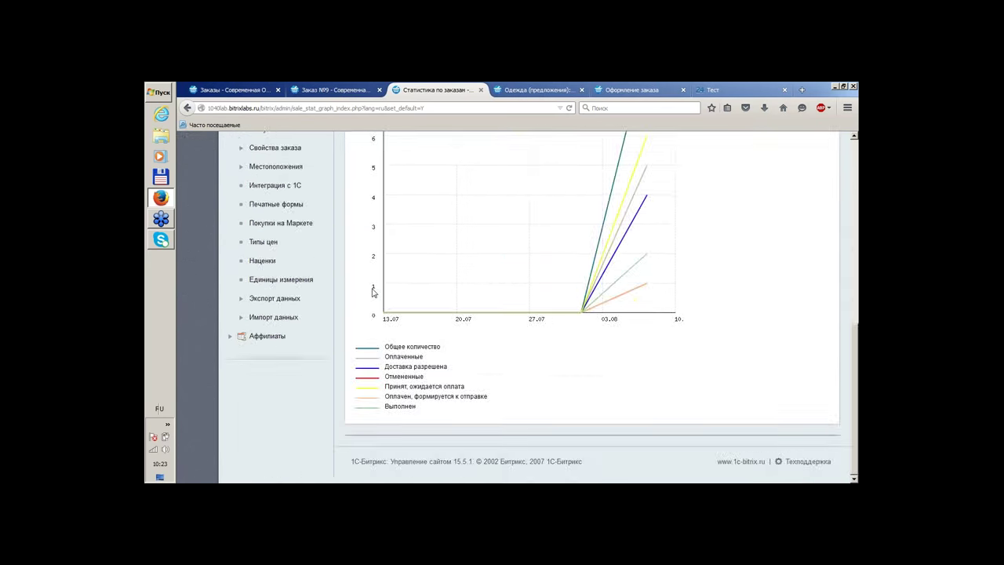
pyautogui.scroll(5, 373, 314)
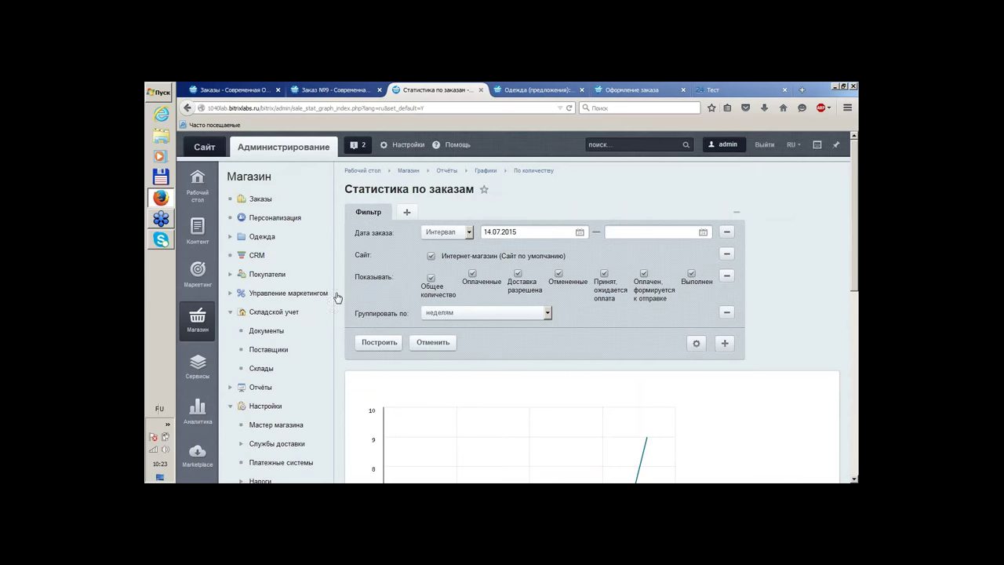
pyautogui.scroll(-2, 337, 296)
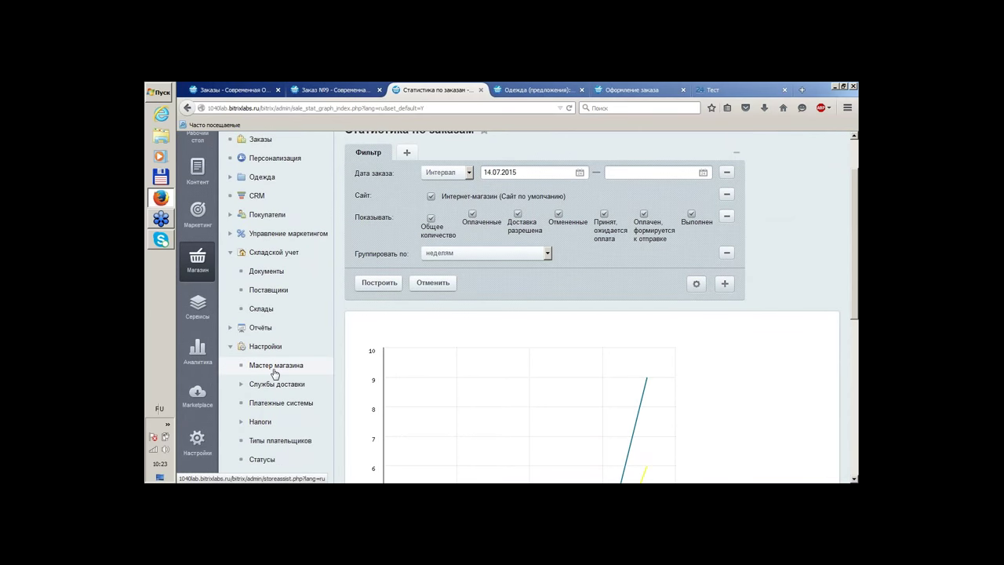
# Open the Мастер магазина wizard with the sidebar collapsed and scroll through its tasks
pyautogui.click(275, 370)
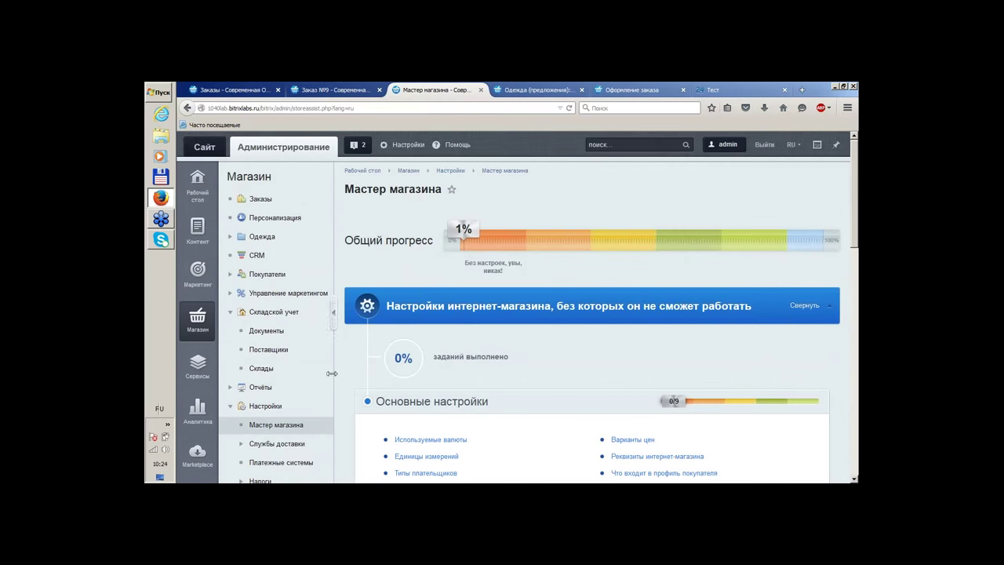
pyautogui.click(333, 312)
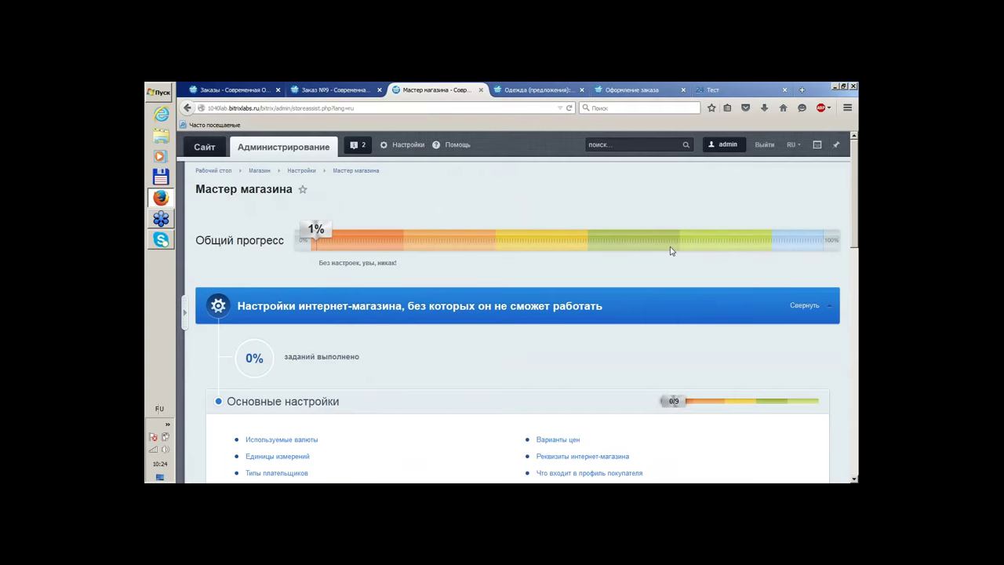
pyautogui.scroll(-3, 667, 227)
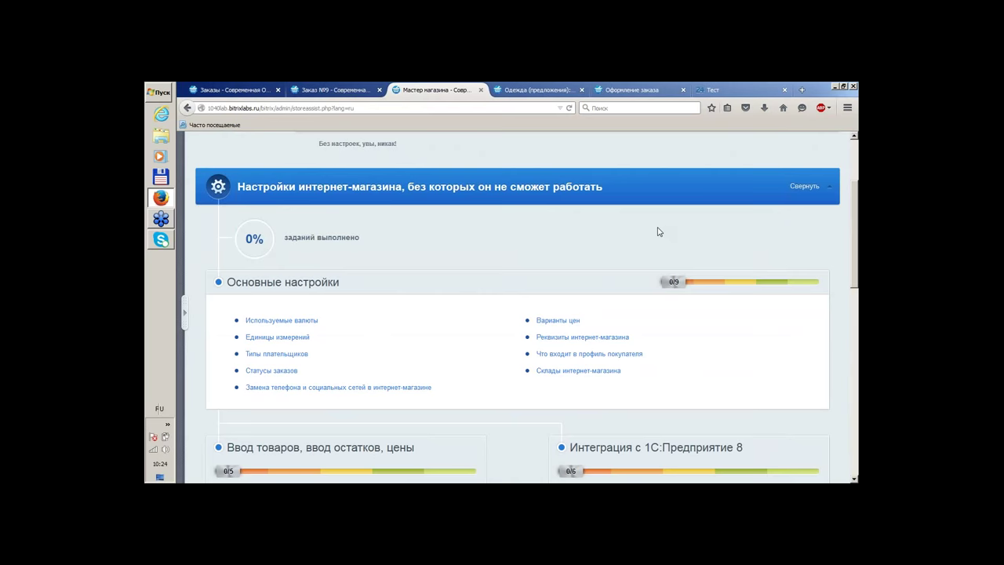
pyautogui.scroll(-3, 659, 232)
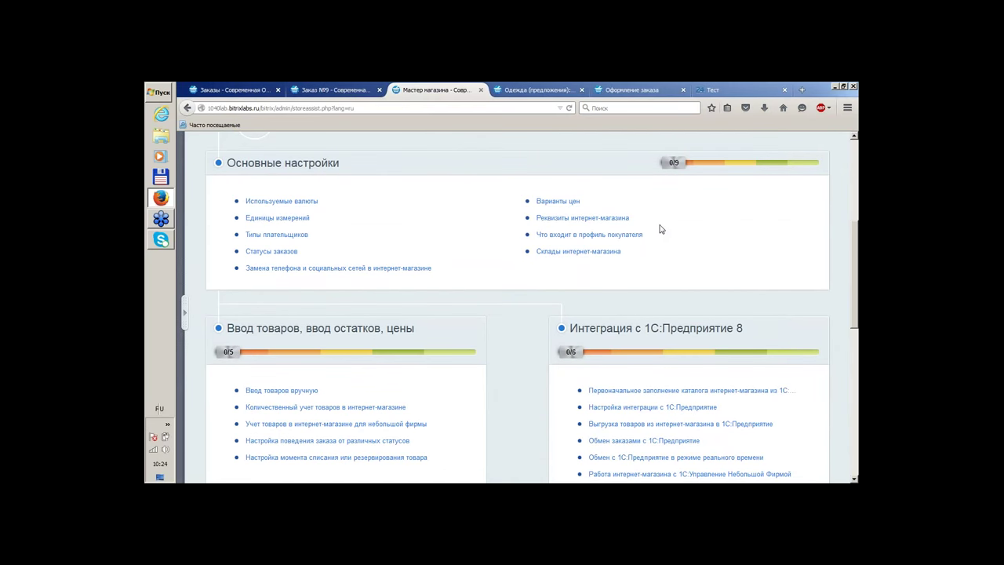
pyautogui.scroll(-6, 660, 229)
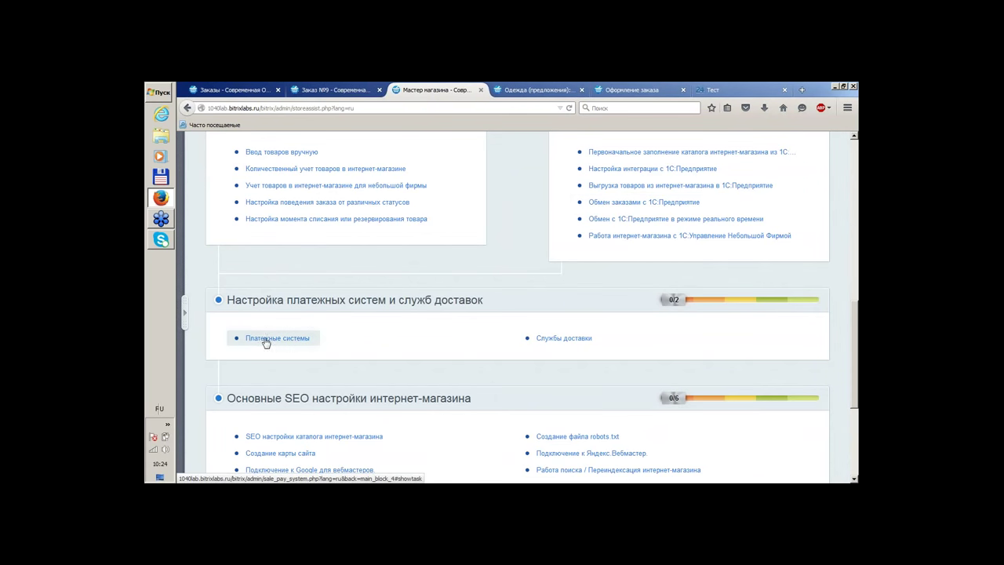
# Close the clothing-offers and checkout tabs and open Платежные системы in a new tab
pyautogui.click(583, 91)
pyautogui.click(584, 91)
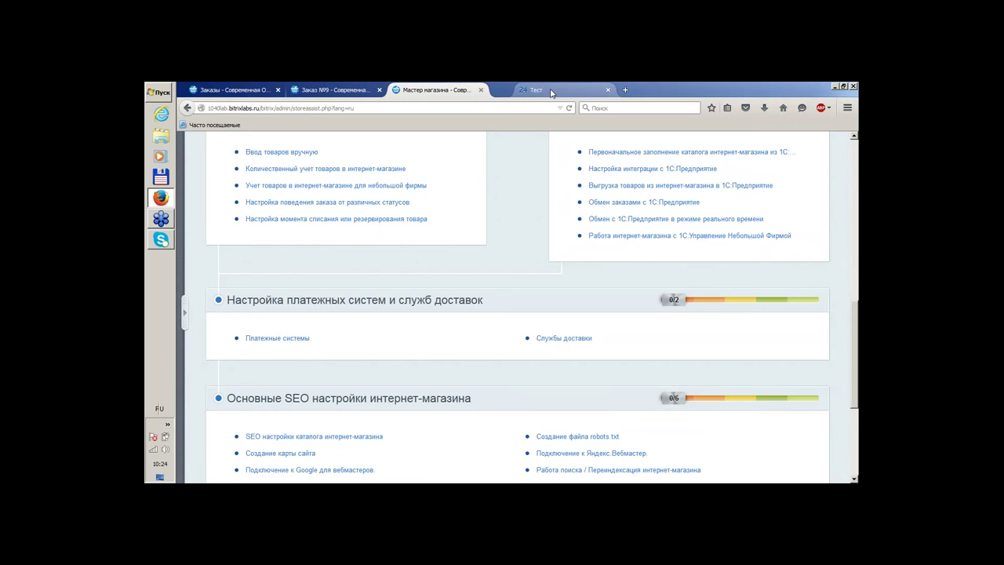
pyautogui.rightClick(272, 341)
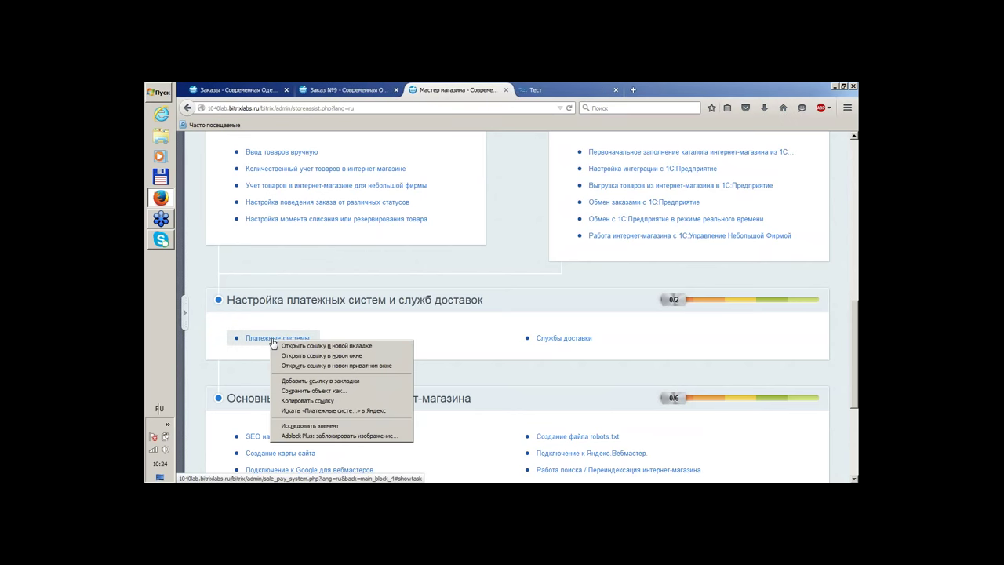
pyautogui.click(297, 346)
pyautogui.click(575, 85)
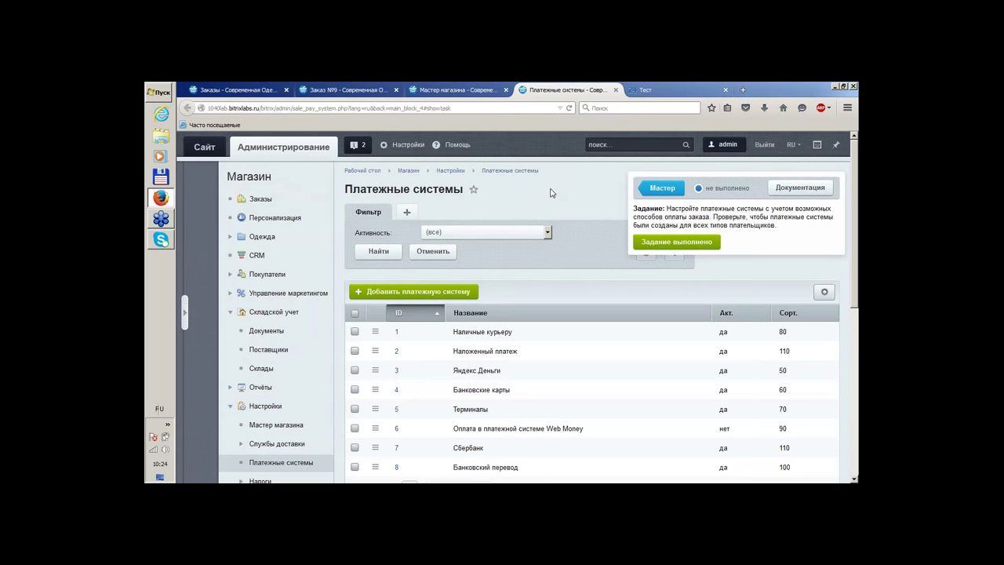
pyautogui.click(826, 187)
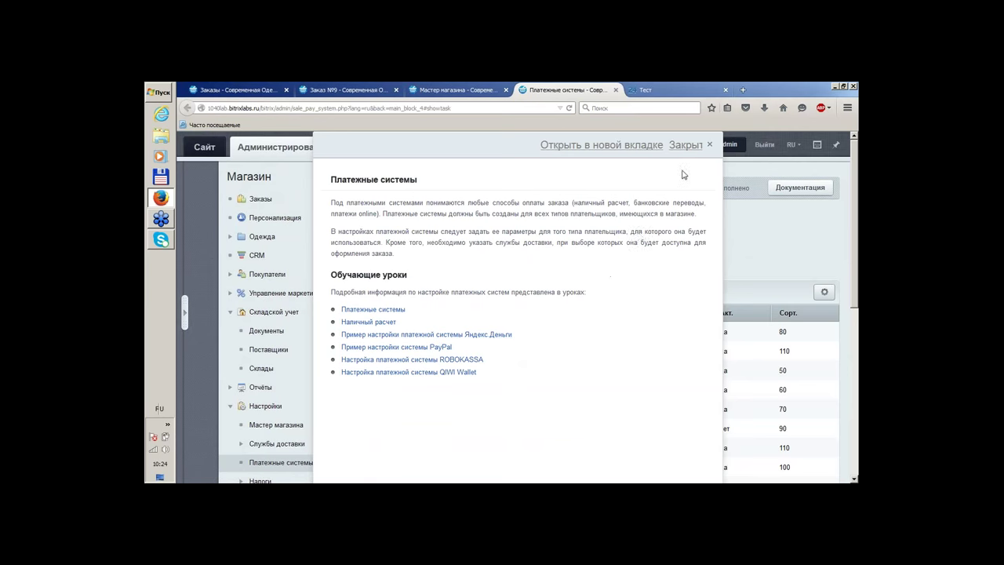
pyautogui.click(692, 146)
pyautogui.scroll(-3, 598, 257)
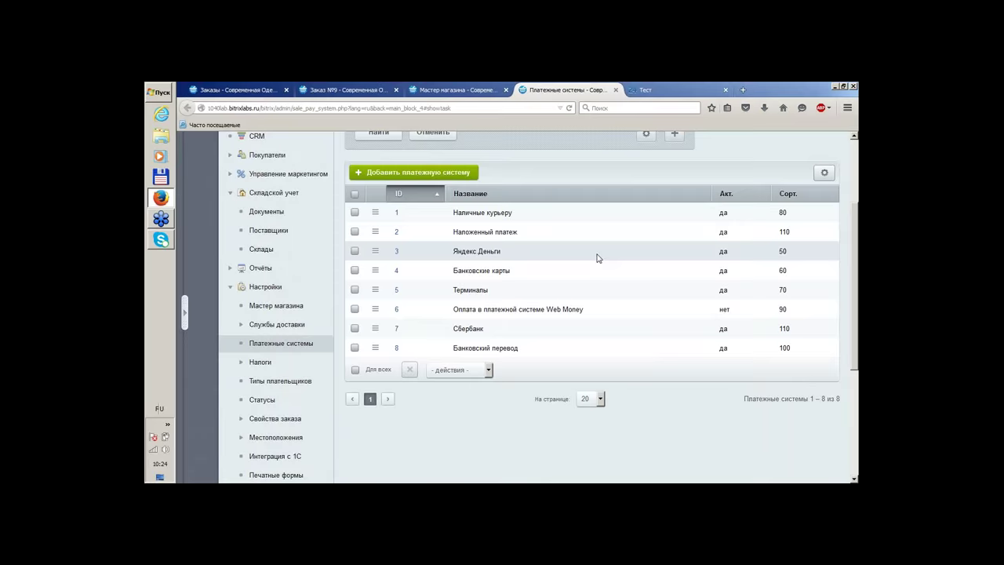
pyautogui.scroll(2, 598, 256)
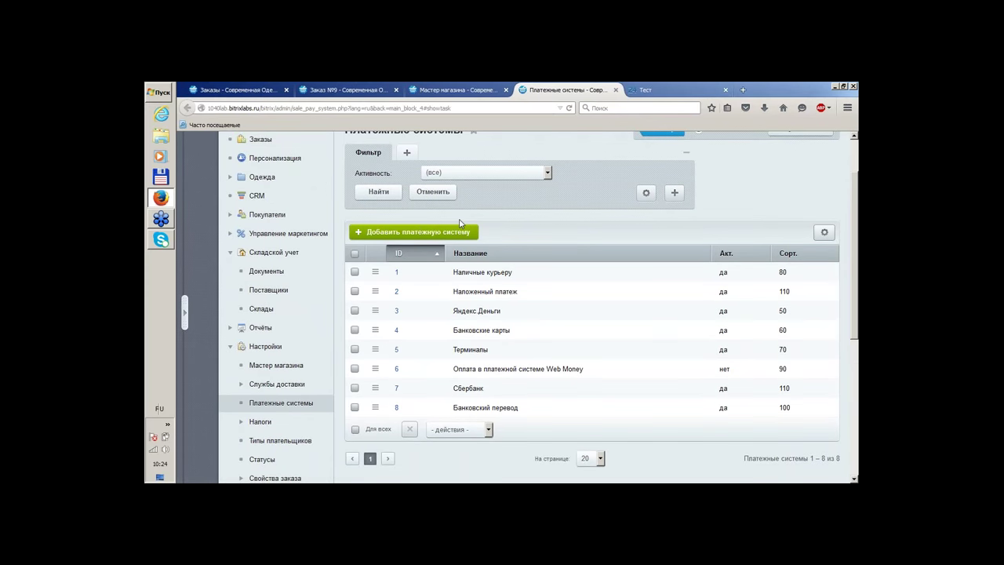
# Start a new payment system and view the Юридическое лицо, then Физическое лицо payer settings
pyautogui.click(441, 234)
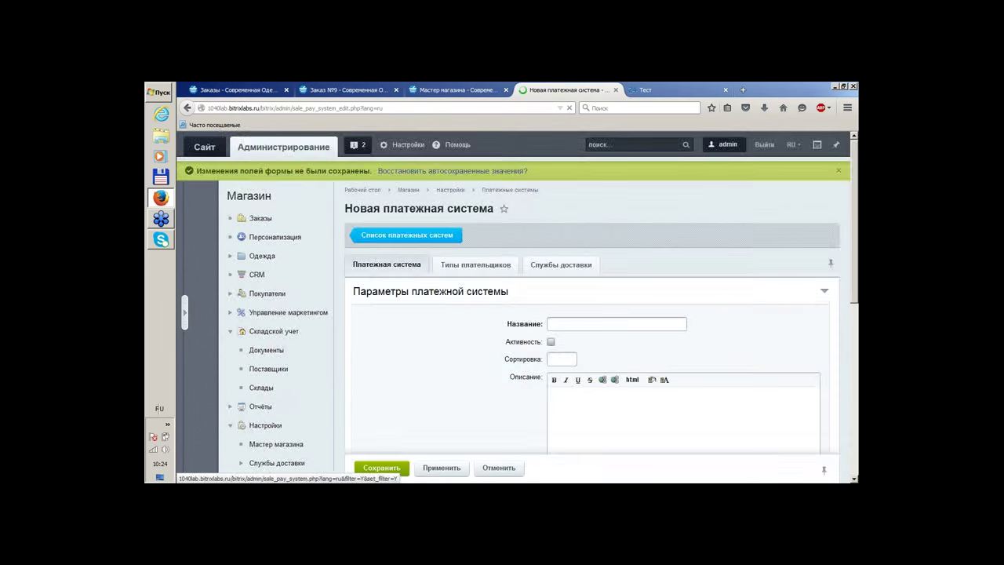
pyautogui.scroll(-3, 650, 213)
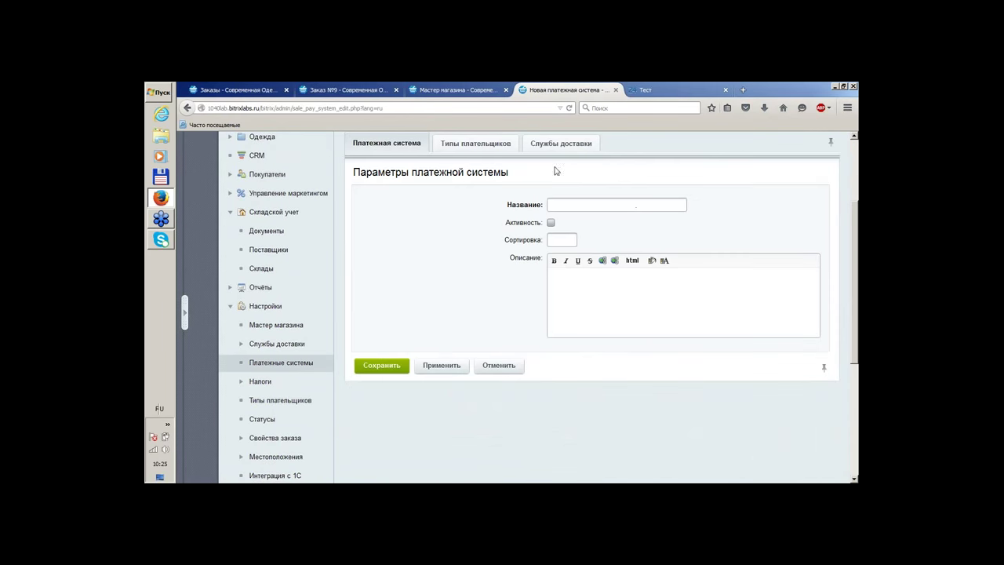
pyautogui.scroll(3, 532, 220)
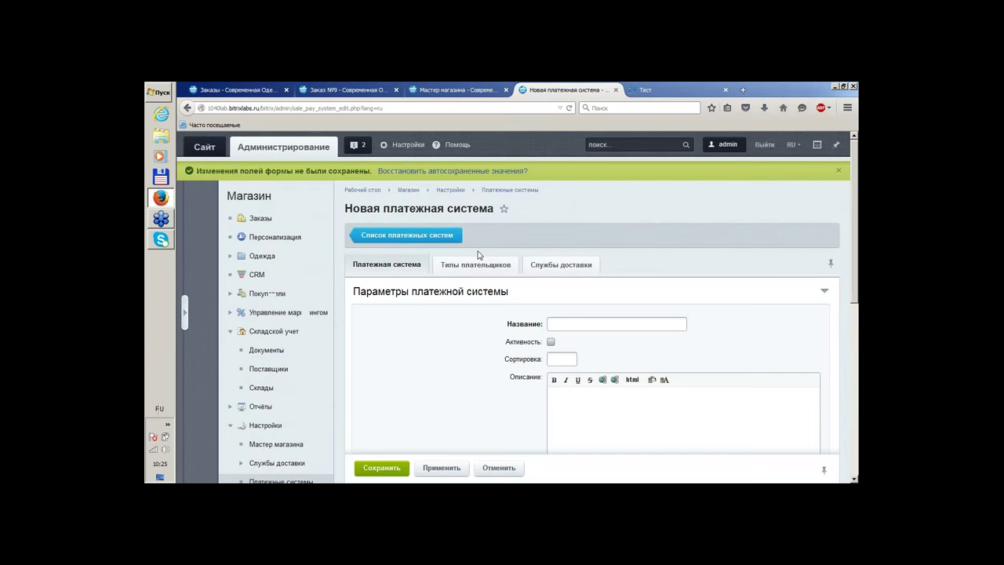
pyautogui.click(482, 266)
pyautogui.scroll(-1, 775, 205)
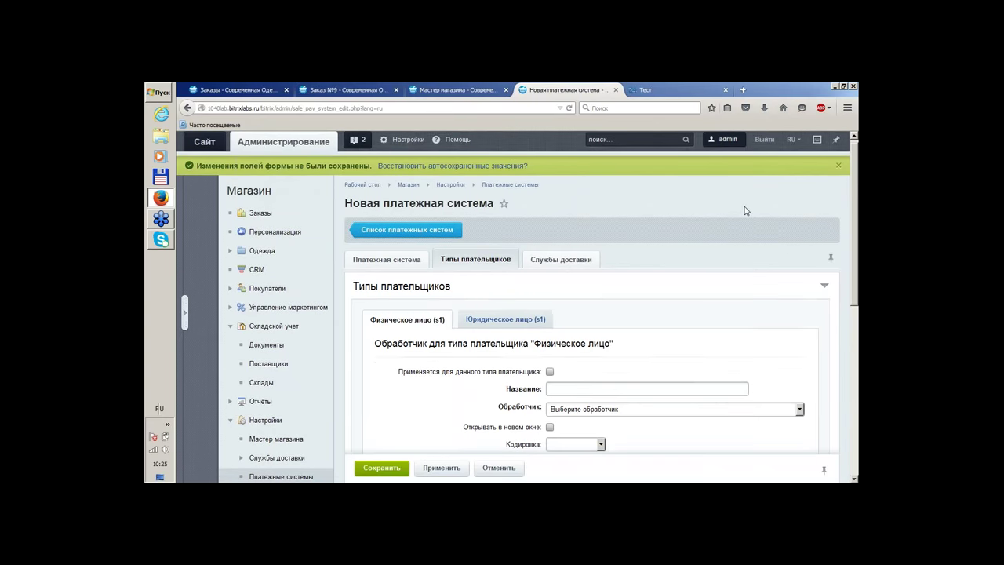
pyautogui.scroll(-2, 746, 211)
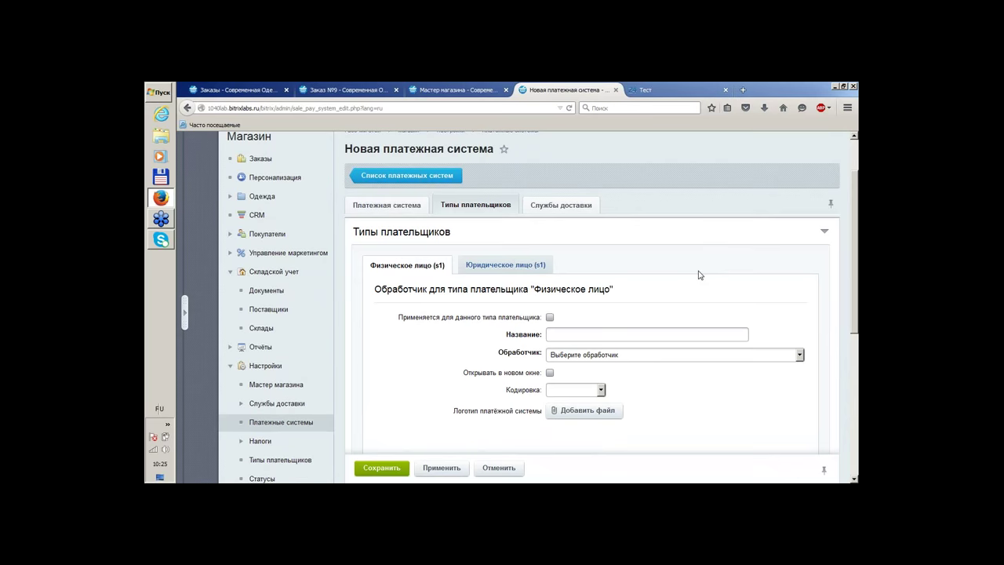
pyautogui.scroll(-3, 694, 276)
pyautogui.scroll(2, 693, 276)
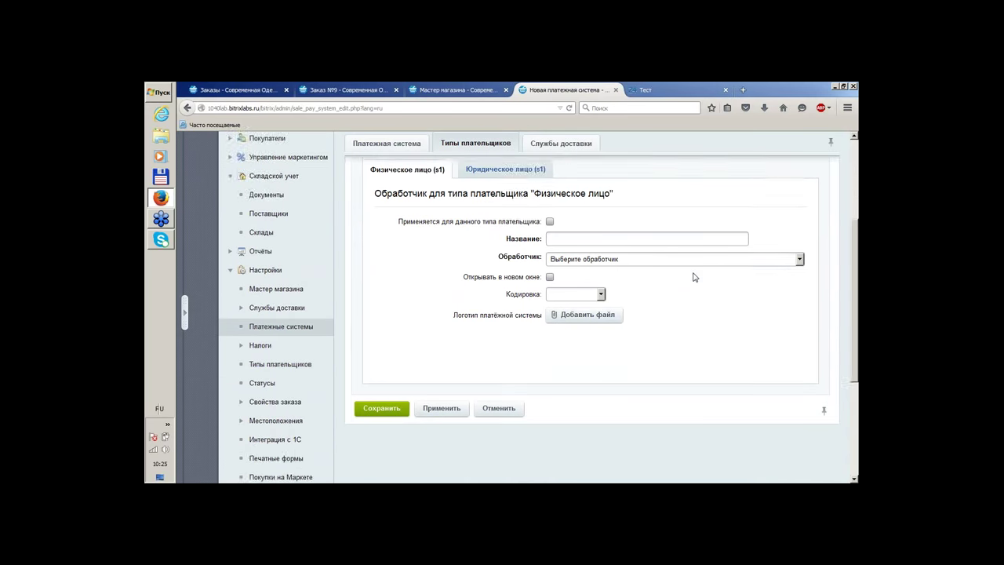
pyautogui.click(515, 208)
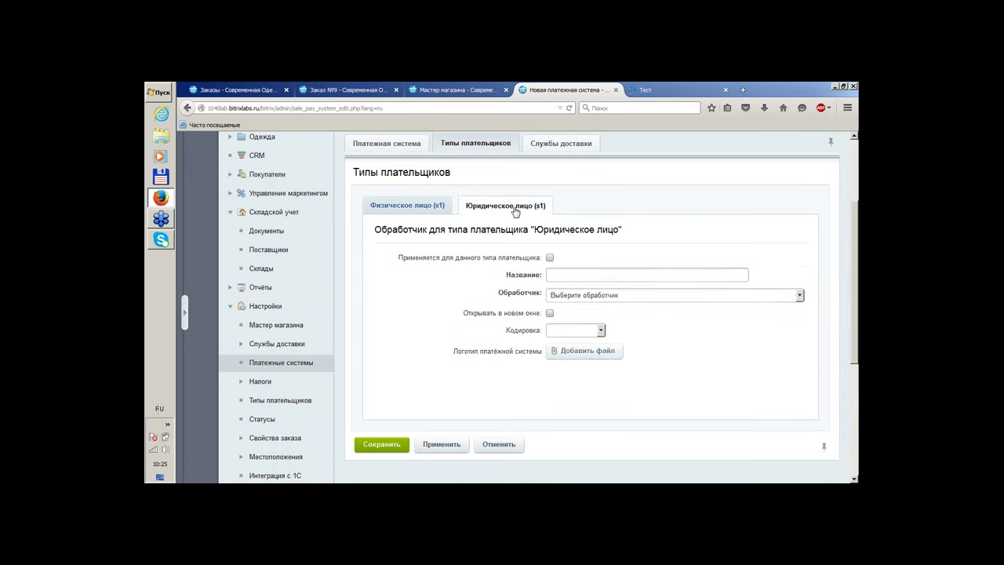
pyautogui.click(440, 203)
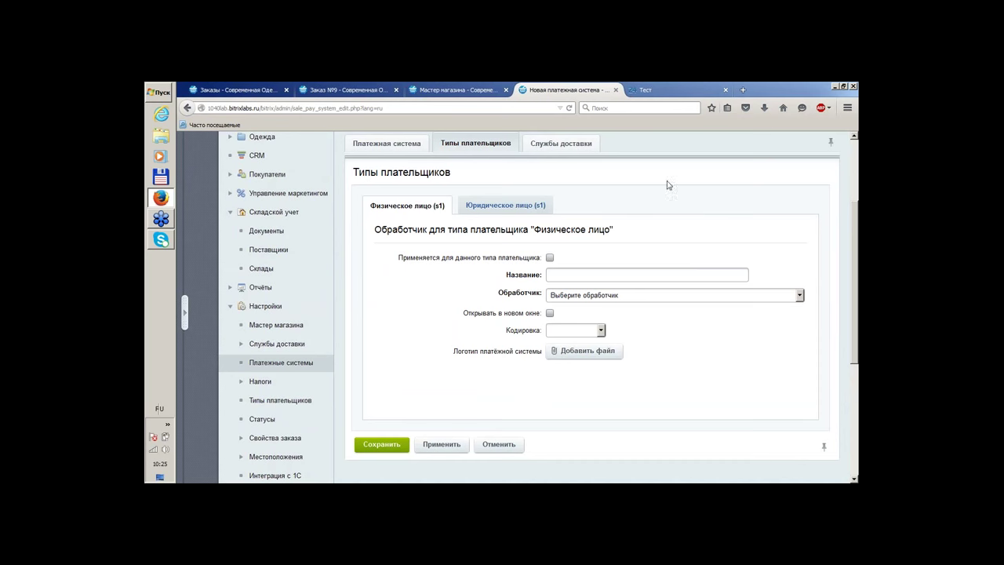
# Set the Физическое лицо handler to RoboKassa (roboxchange)
pyautogui.click(594, 299)
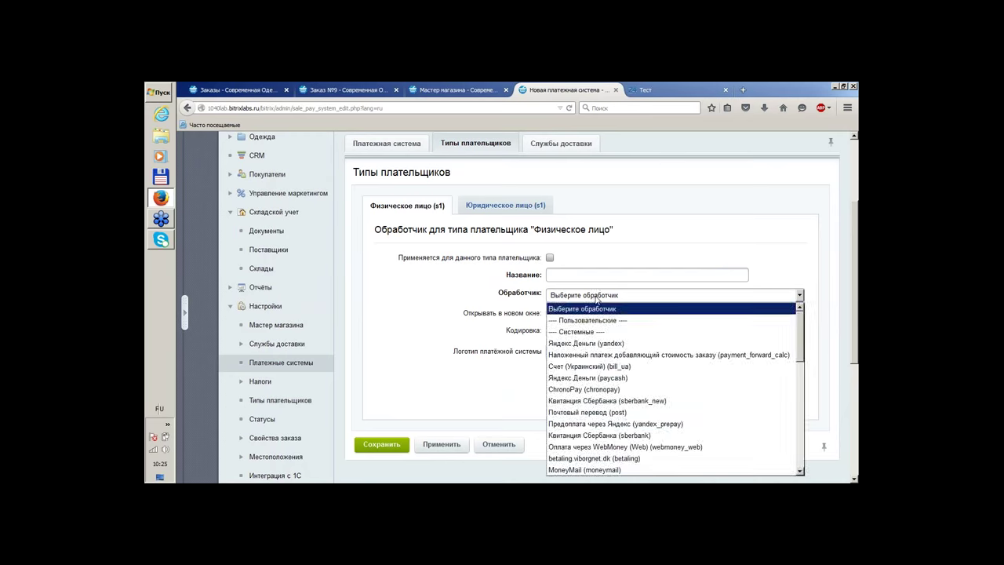
pyautogui.click(782, 239)
pyautogui.scroll(-2, 792, 232)
pyautogui.scroll(1, 795, 231)
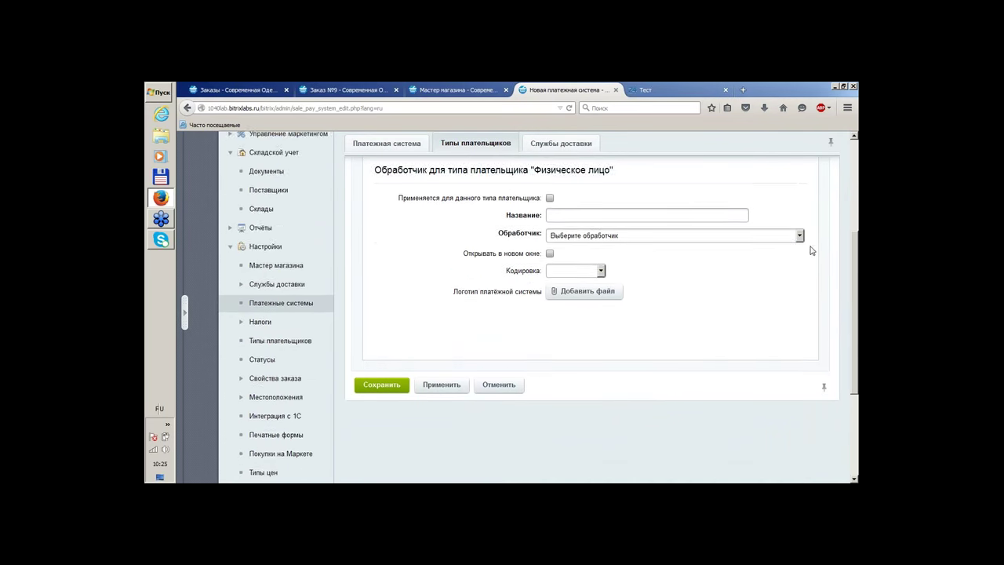
pyautogui.scroll(-2, 811, 251)
pyautogui.scroll(1, 811, 258)
pyautogui.click(799, 176)
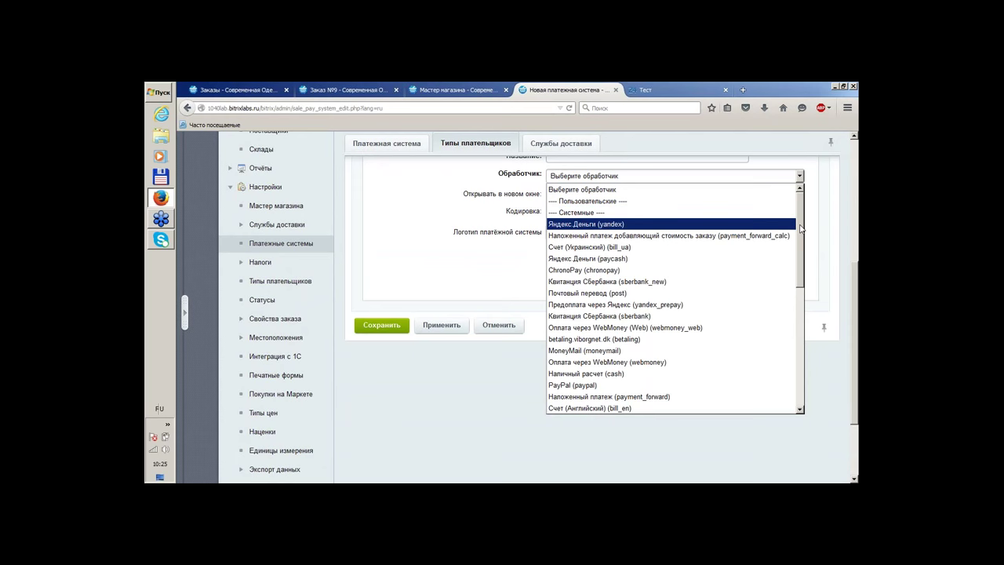
pyautogui.moveTo(800, 228); pyautogui.dragTo(802, 241)
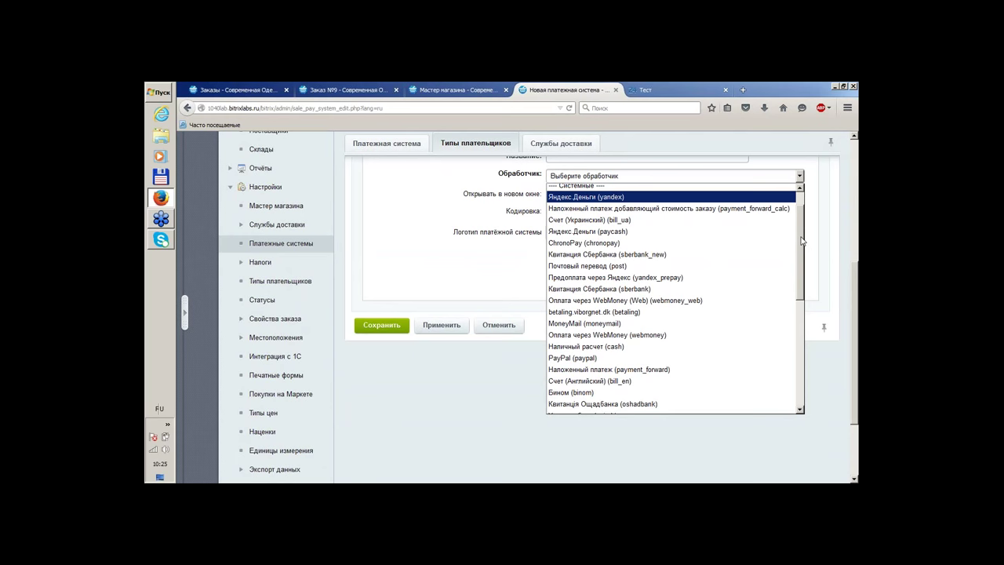
pyautogui.moveTo(802, 241); pyautogui.dragTo(812, 360)
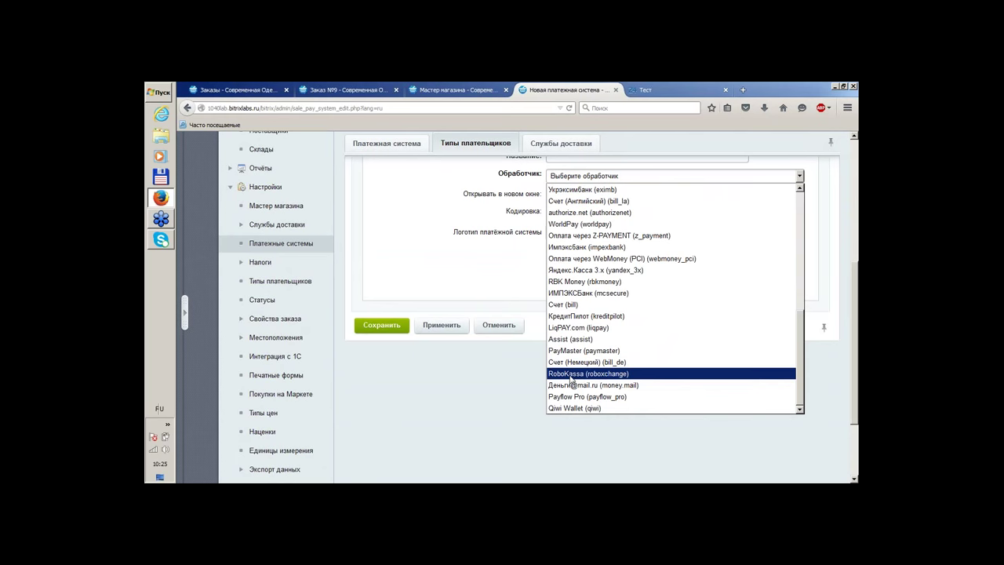
pyautogui.click(571, 374)
pyautogui.scroll(3, 477, 296)
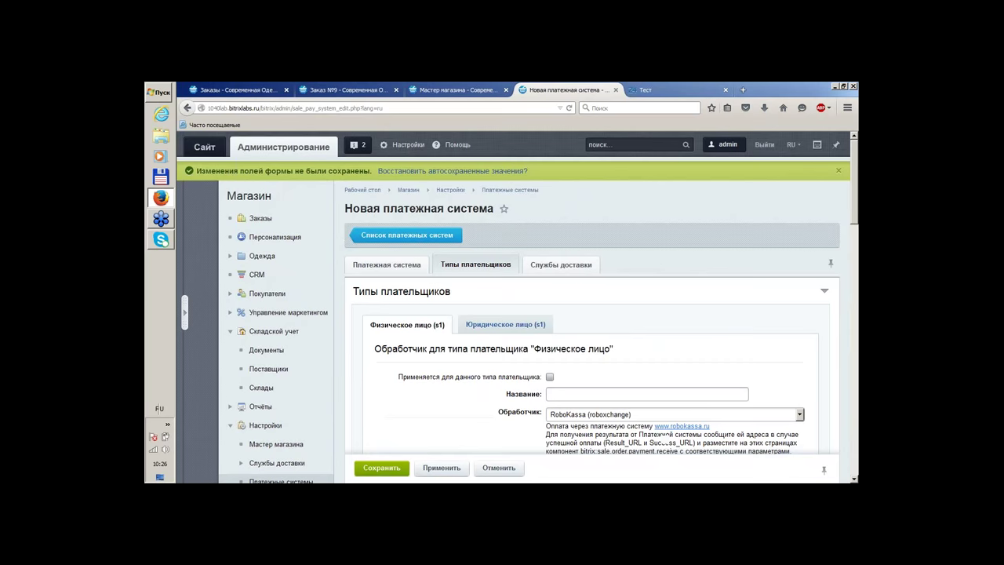
# Open Список платежных систем in a new tab, view it, and return to the form
pyautogui.rightClick(414, 243)
pyautogui.click(443, 244)
pyautogui.click(668, 88)
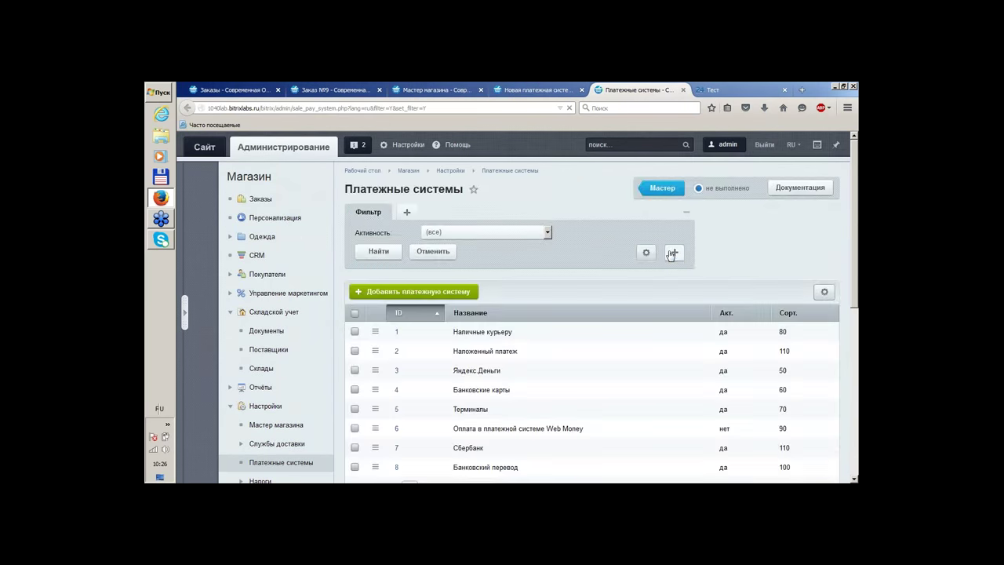
pyautogui.scroll(-2, 669, 254)
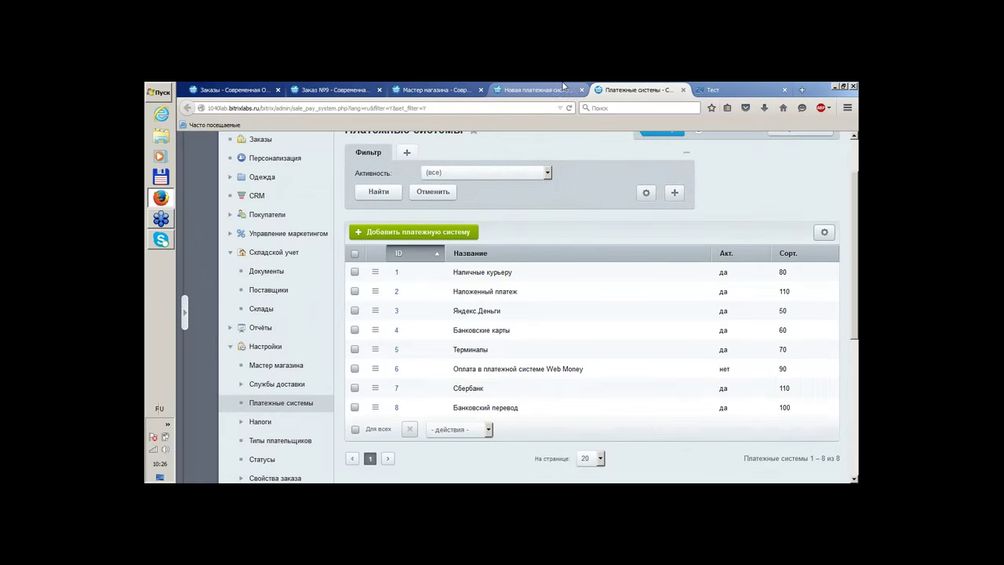
pyautogui.click(563, 88)
pyautogui.scroll(-4, 690, 235)
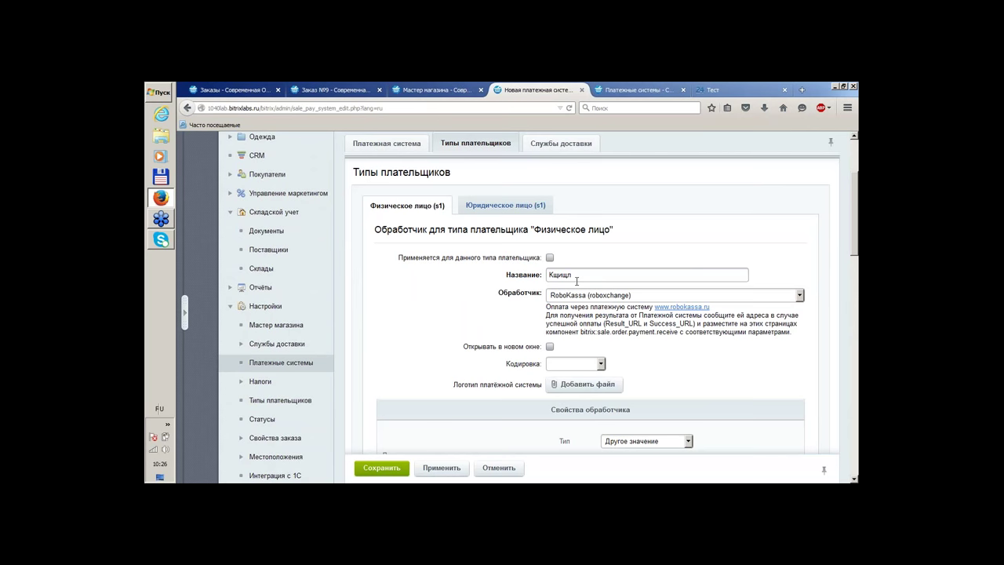
# Erase the mistyped name and make the payment page open in a new window
pyautogui.press('BackSpace')
pyautogui.press('BackSpace')
pyautogui.press('BackSpace')
pyautogui.press('BackSpace')
pyautogui.scroll(-2, 717, 243)
pyautogui.scroll(-2, 719, 242)
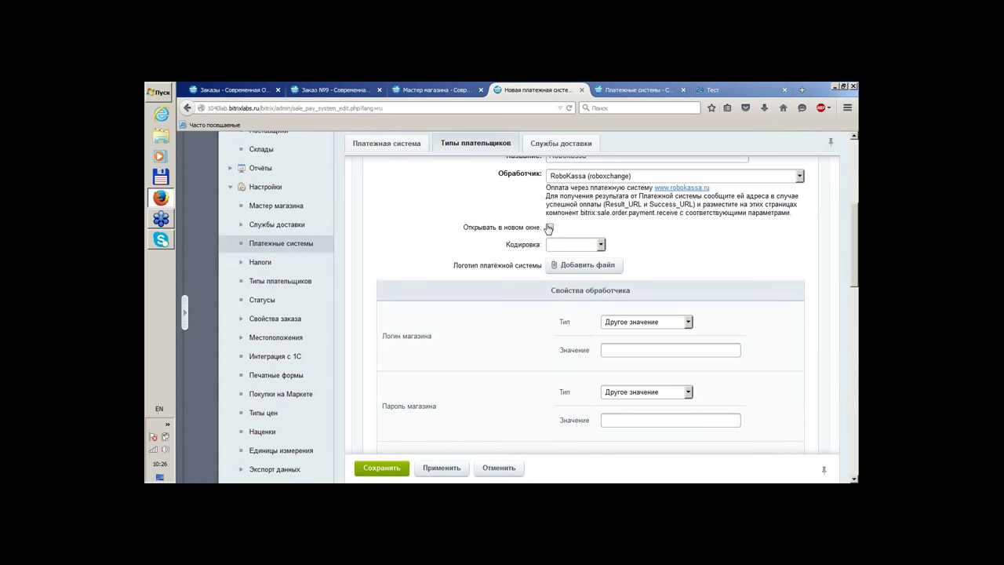
pyautogui.click(549, 228)
pyautogui.click(599, 244)
pyautogui.click(679, 249)
# Review the handler properties, keeping the shop login type as Другое значение
pyautogui.scroll(-2, 755, 266)
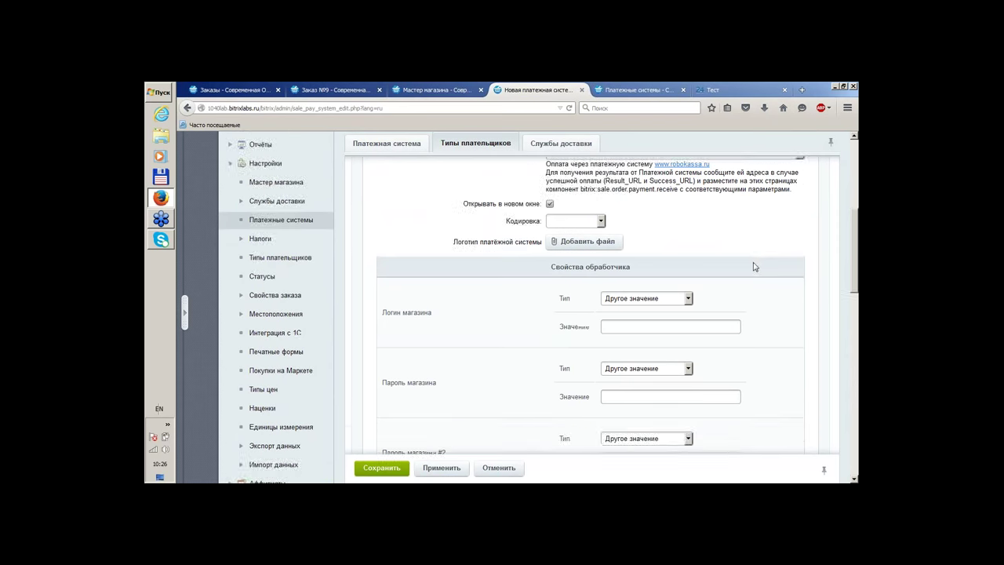
pyautogui.click(665, 262)
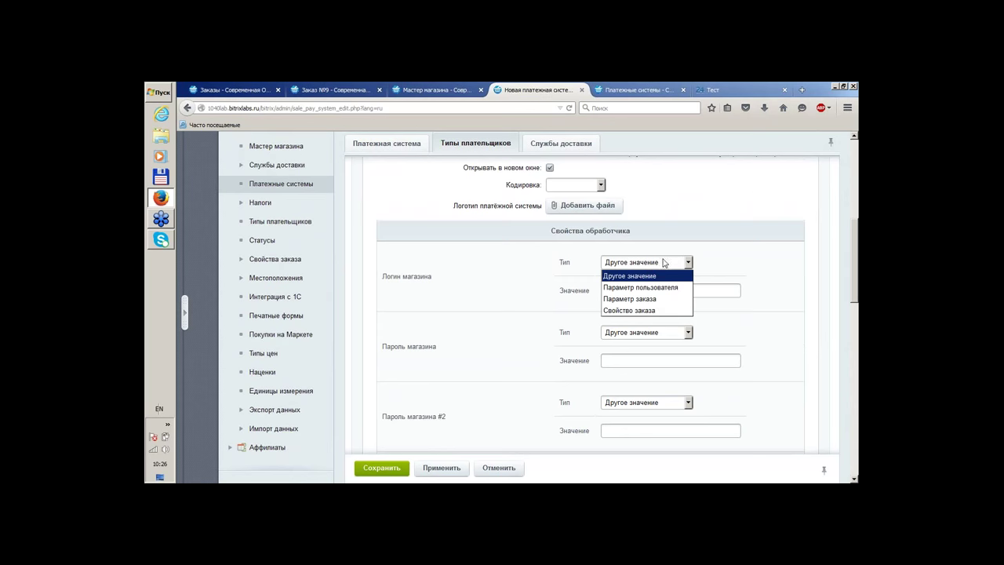
pyautogui.click(679, 244)
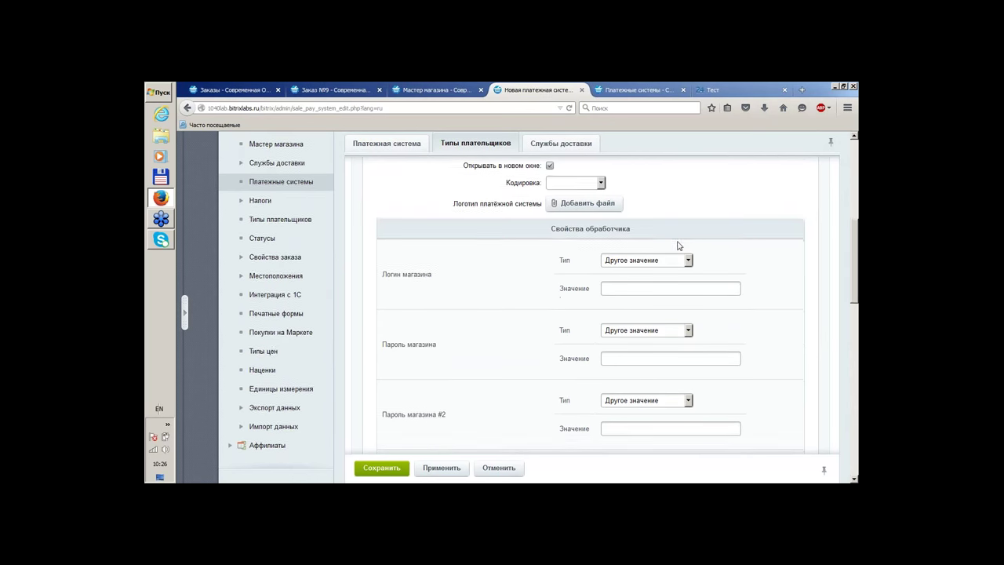
pyautogui.scroll(-2, 679, 246)
pyautogui.scroll(-9, 440, 293)
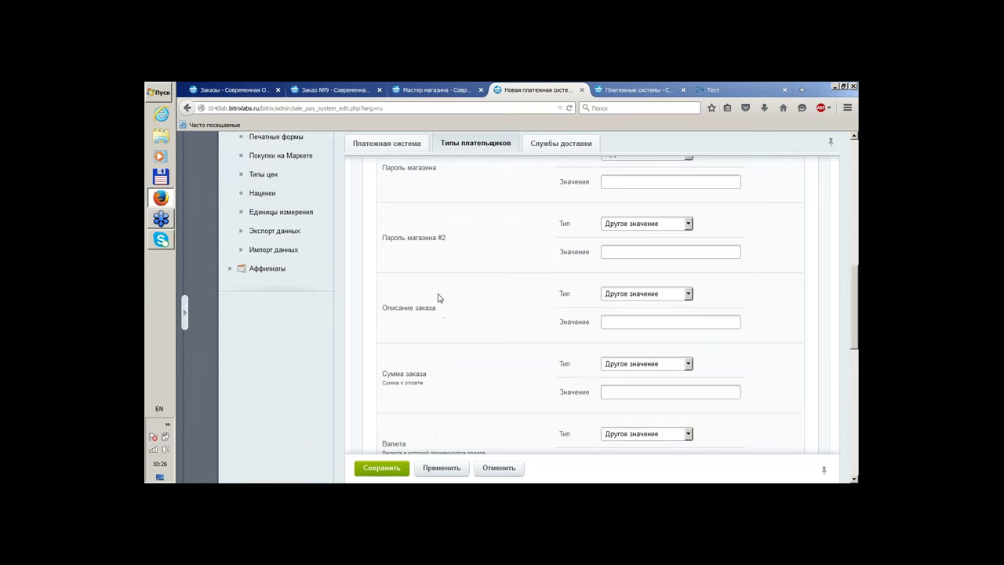
pyautogui.scroll(-10, 437, 298)
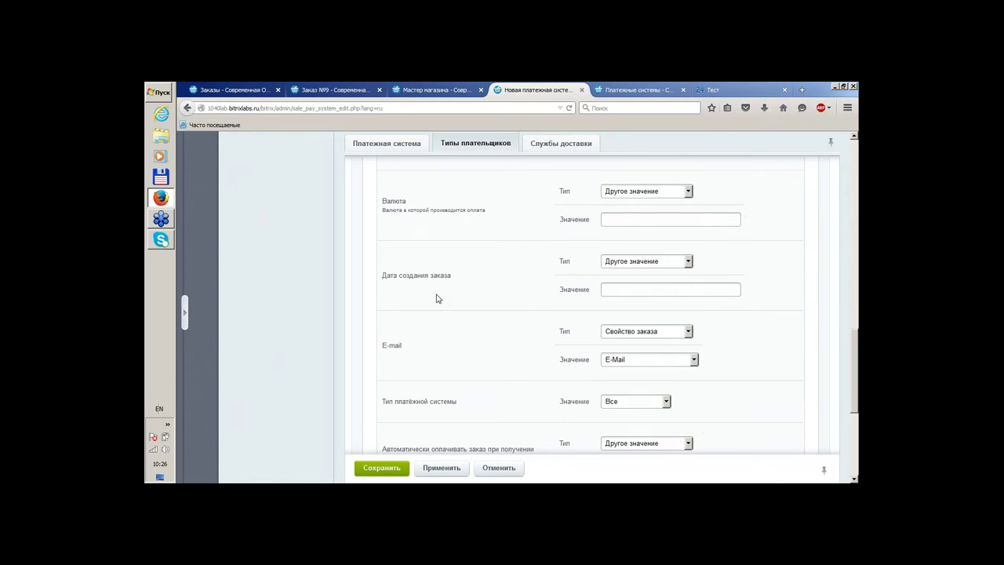
pyautogui.scroll(20, 437, 298)
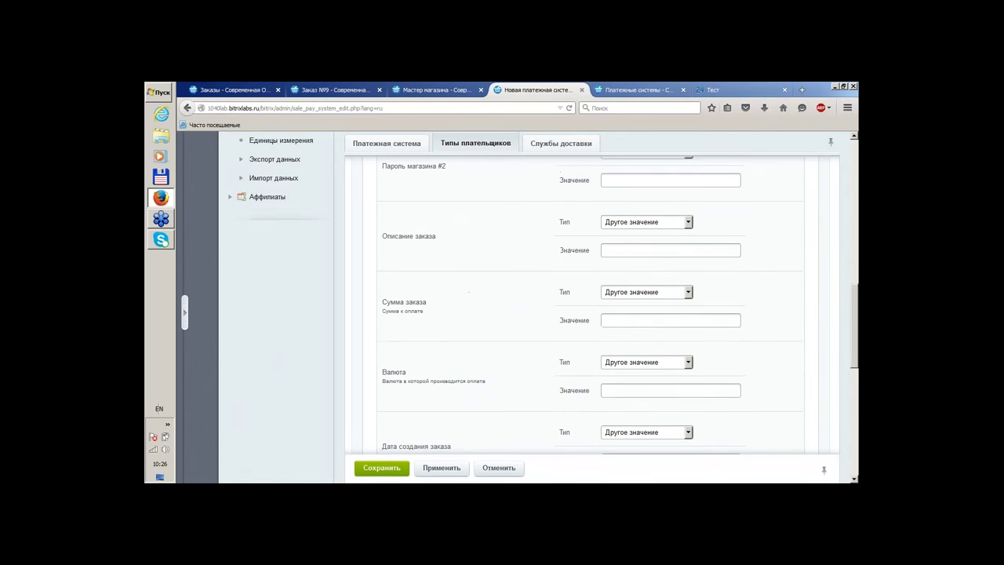
pyautogui.scroll(-1, 665, 320)
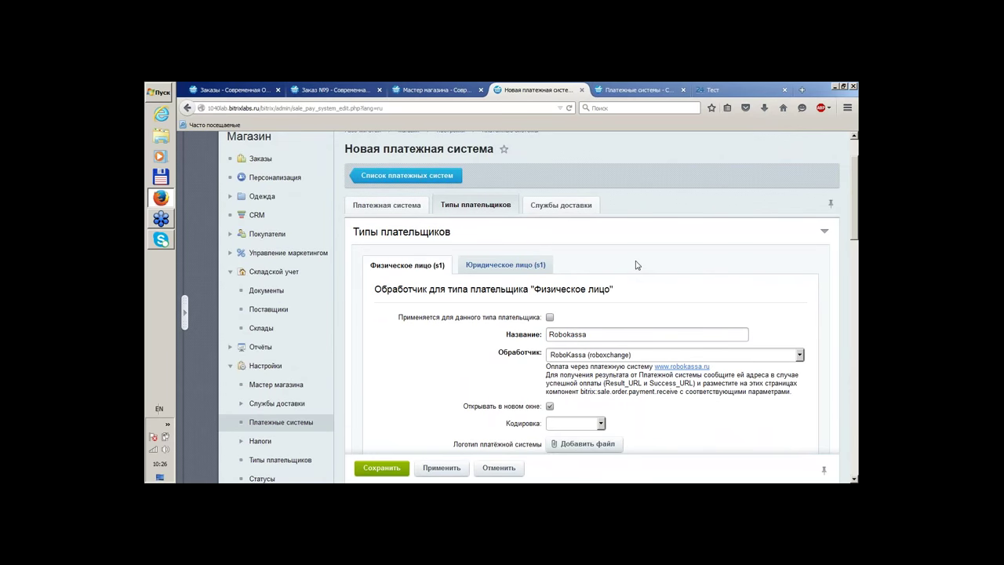
pyautogui.scroll(-5, 637, 265)
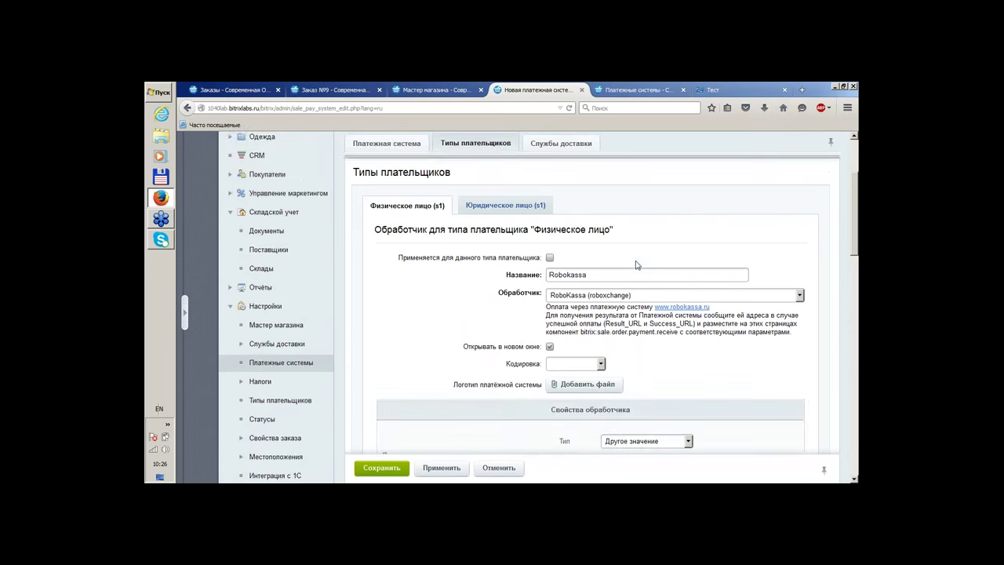
pyautogui.scroll(-1, 636, 265)
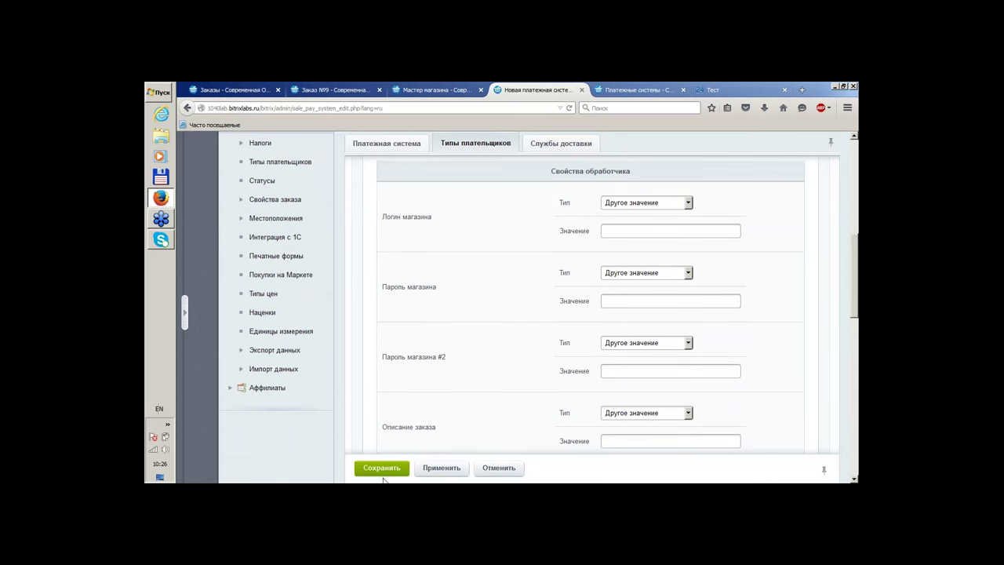
# Save the payment system and read the Ошибка сохранения message about the missing name
pyautogui.click(385, 469)
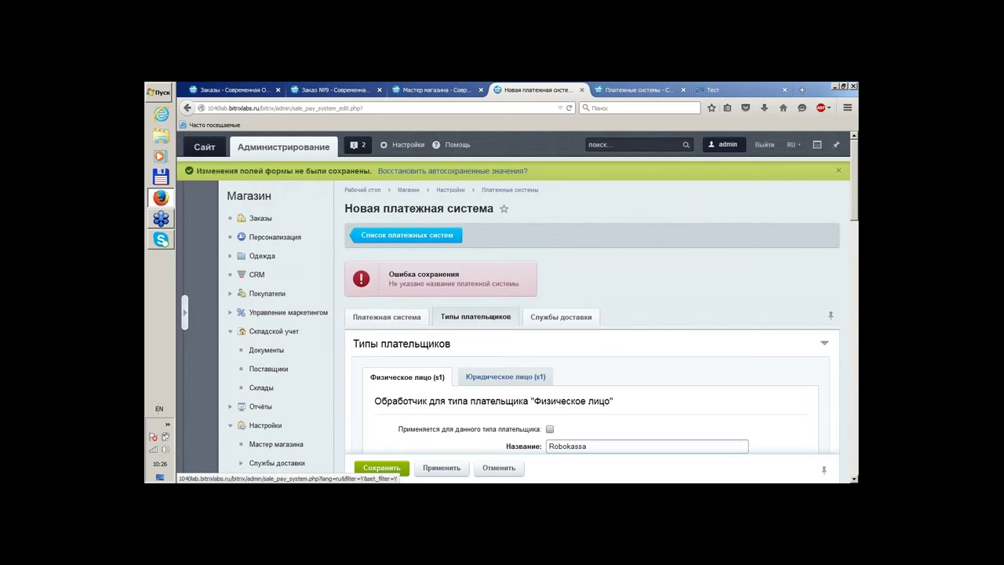
pyautogui.scroll(-8, 780, 266)
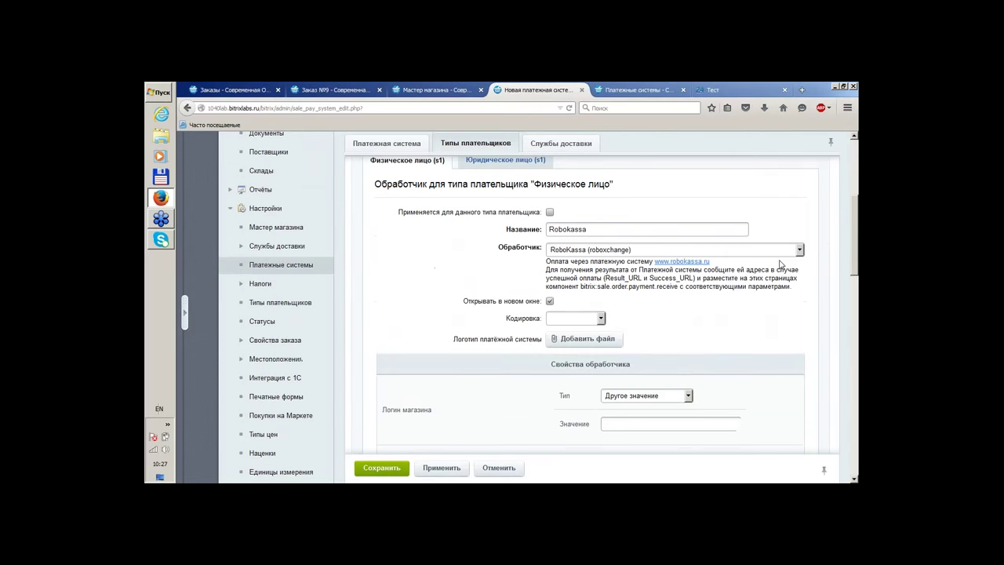
pyautogui.scroll(-1, 780, 266)
pyautogui.scroll(5, 785, 287)
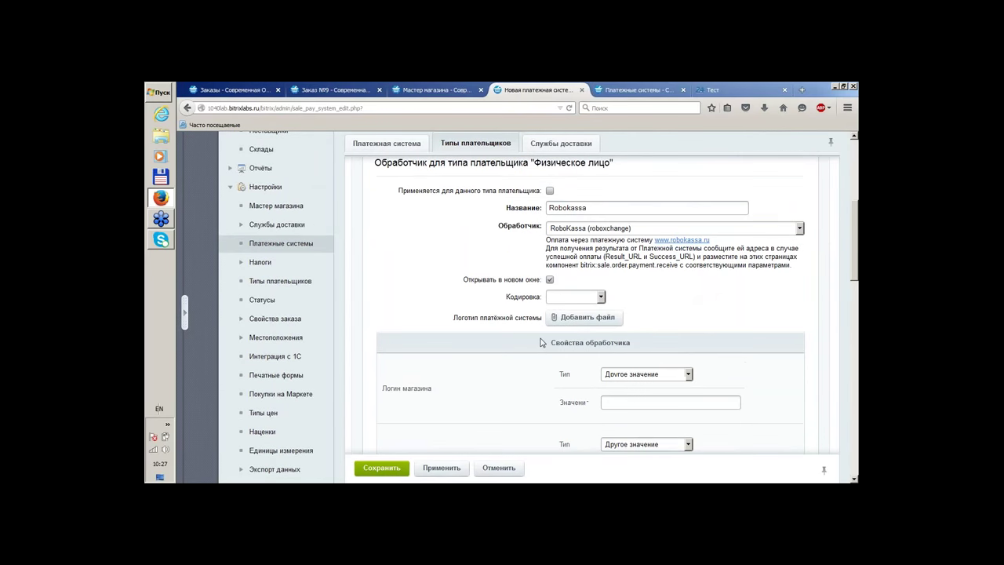
pyautogui.scroll(3, 724, 357)
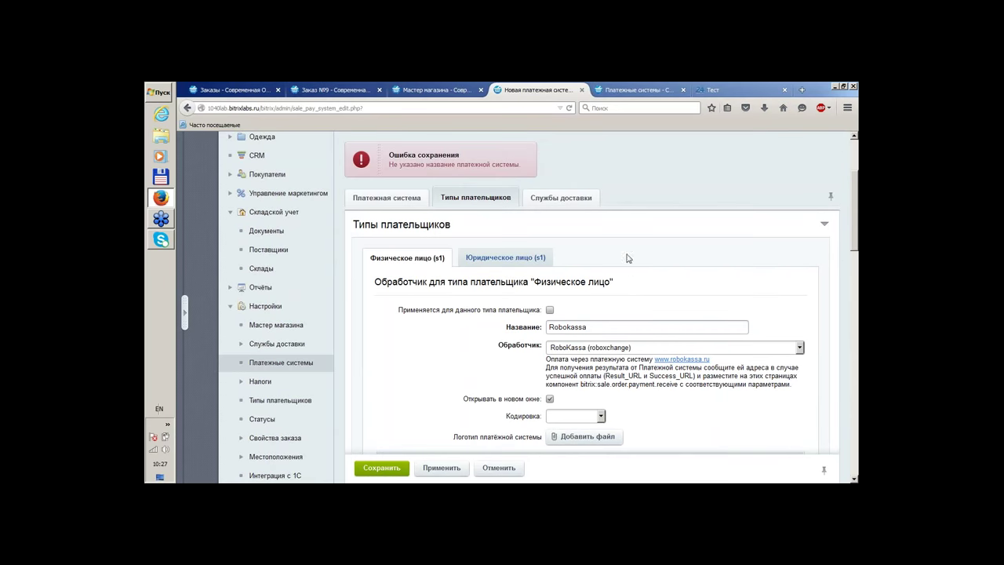
pyautogui.scroll(-3, 460, 271)
pyautogui.scroll(1, 460, 272)
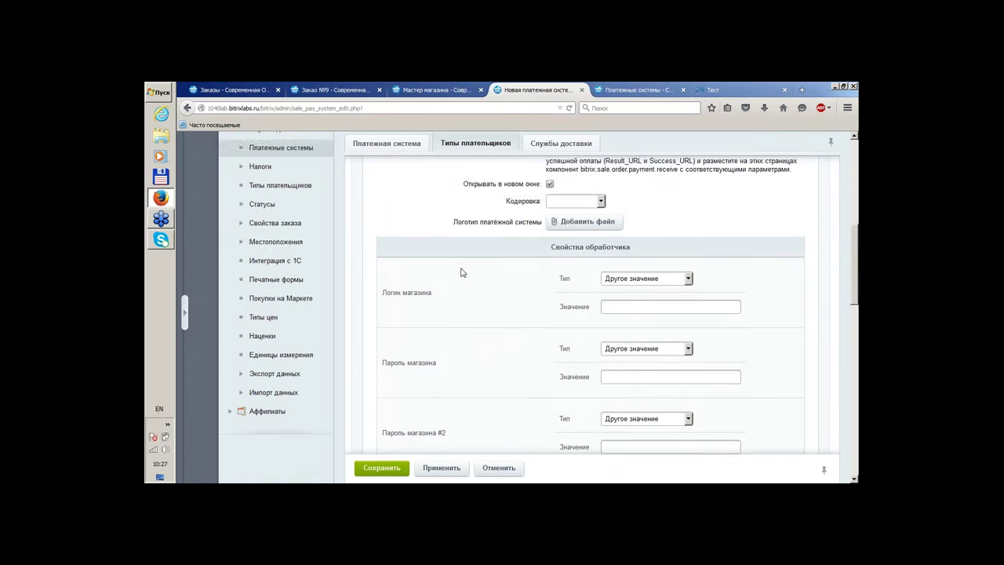
pyautogui.scroll(1, 757, 227)
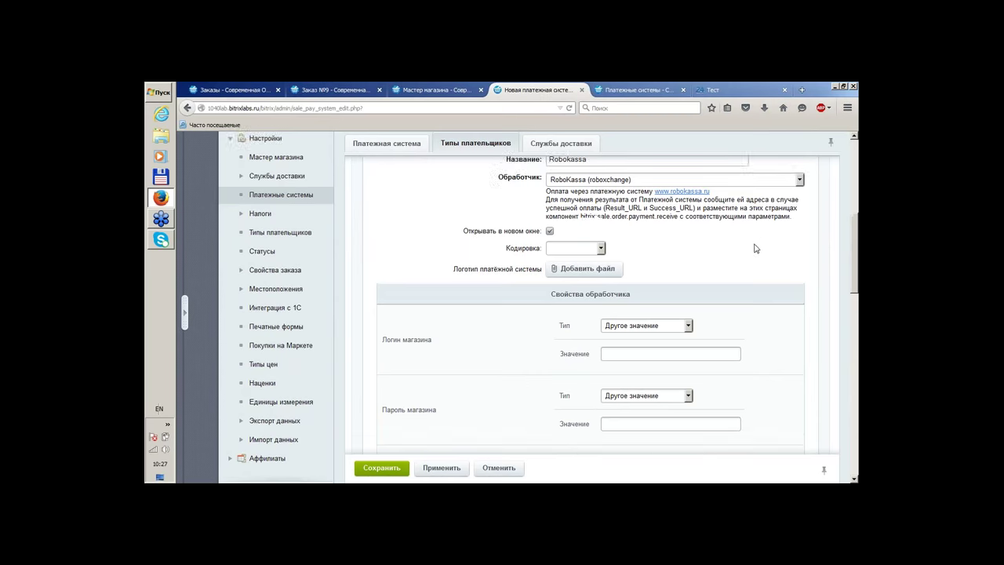
# Review the handler properties, leaving the Сумма заказа type unchanged
pyautogui.scroll(-4, 449, 273)
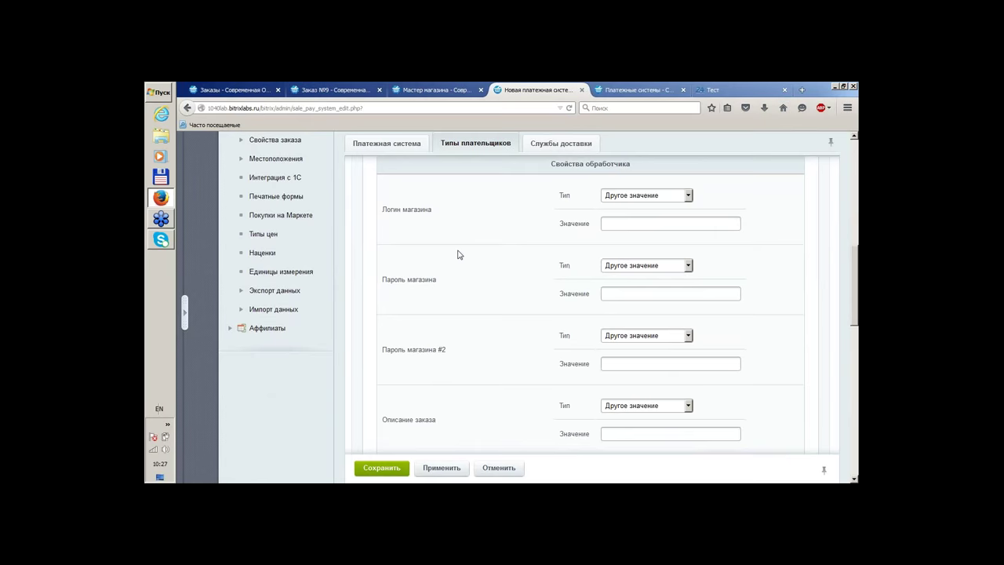
pyautogui.scroll(-4, 459, 254)
pyautogui.scroll(7, 688, 320)
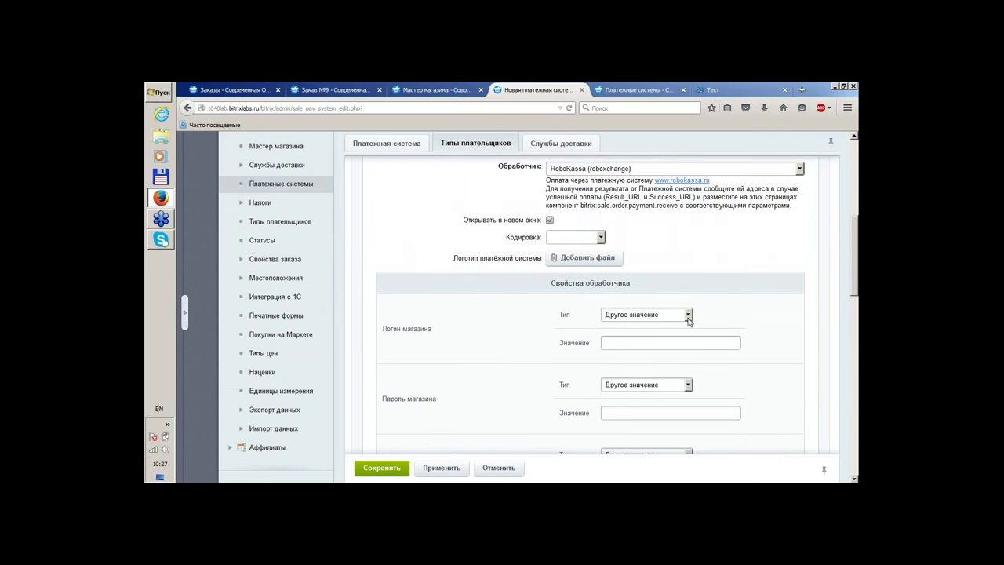
pyautogui.scroll(2, 688, 320)
pyautogui.scroll(-10, 715, 311)
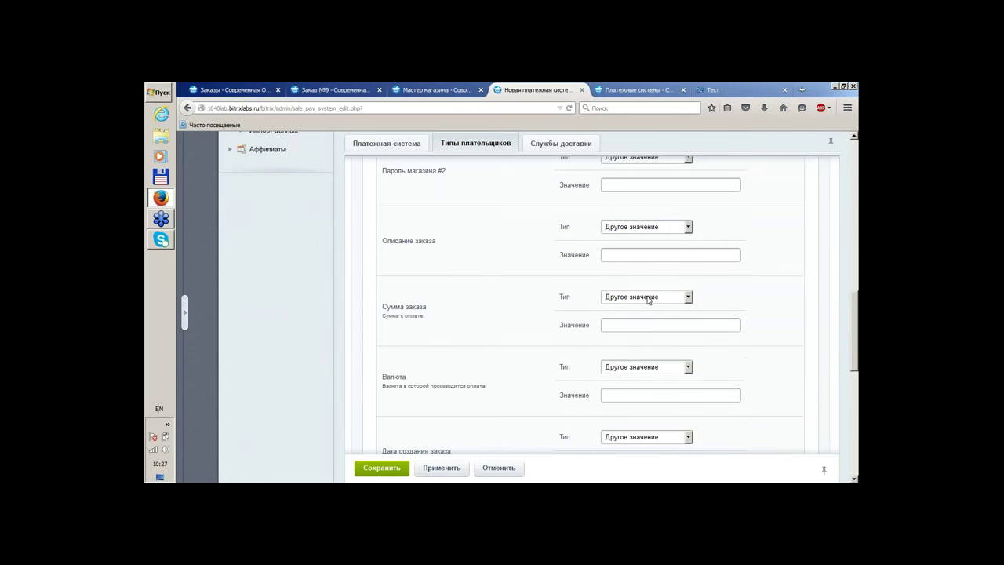
pyautogui.click(649, 299)
pyautogui.click(784, 294)
pyautogui.scroll(5, 788, 299)
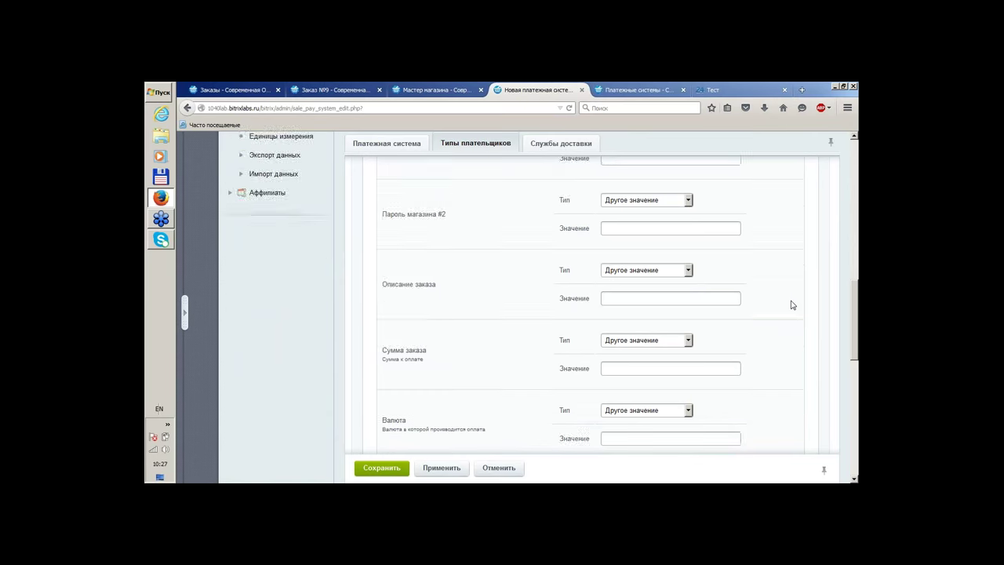
# Try Яндекс.Касса 3.x as the Физическое лицо payment handler
pyautogui.click(634, 229)
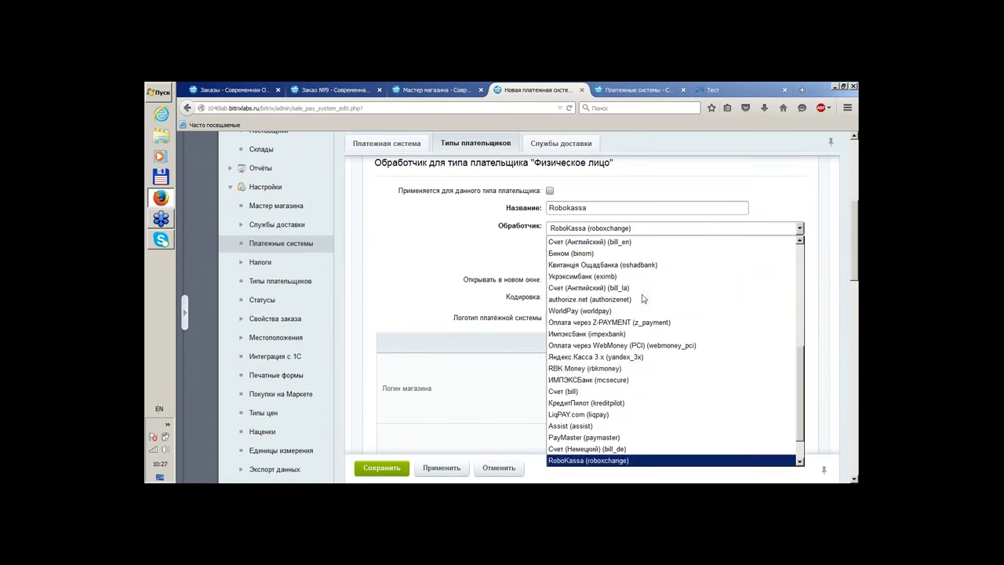
pyautogui.click(641, 357)
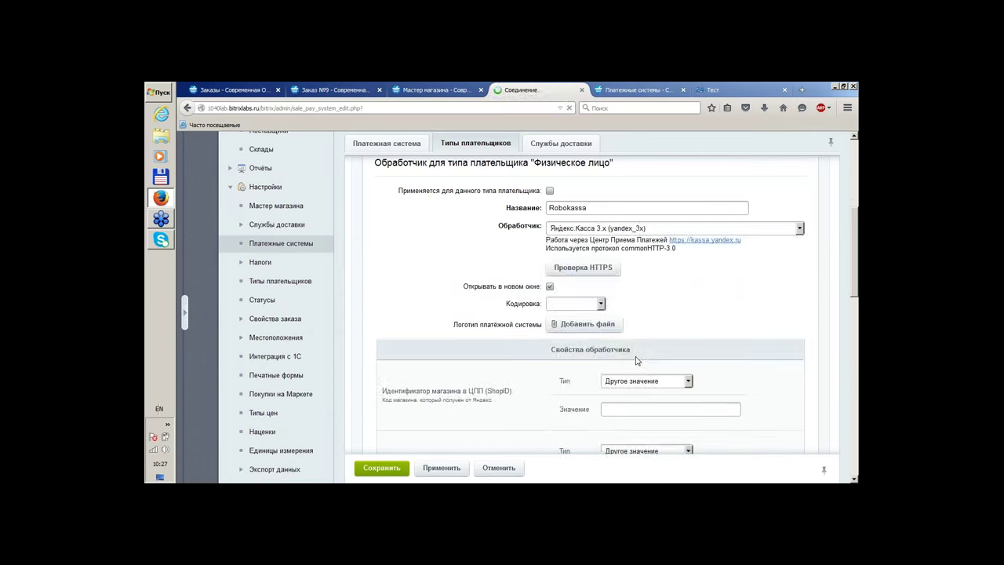
pyautogui.scroll(-3, 751, 307)
pyautogui.scroll(4, 751, 308)
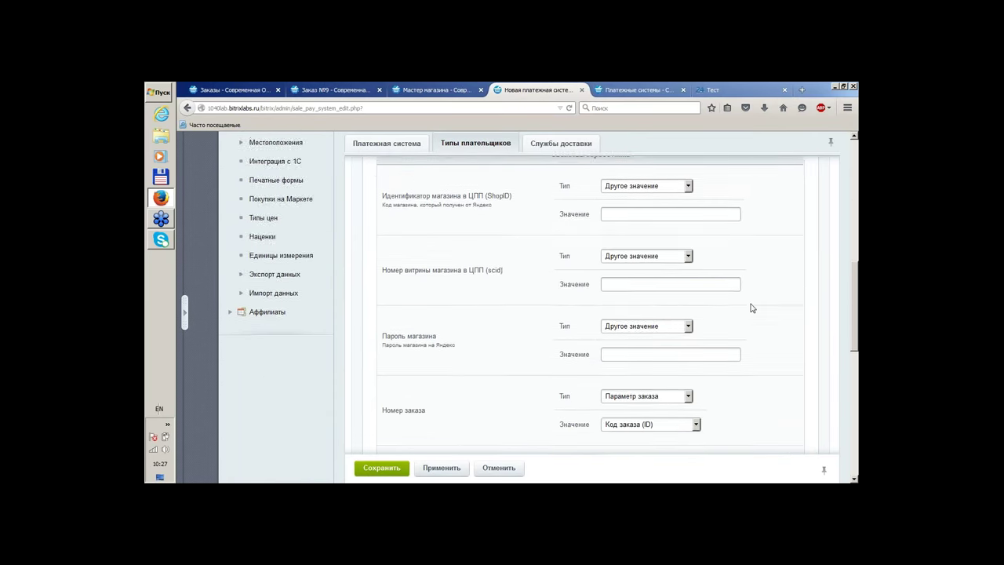
# Switch the handler to PayPal (paypal) and go back to the payment systems list
pyautogui.click(670, 228)
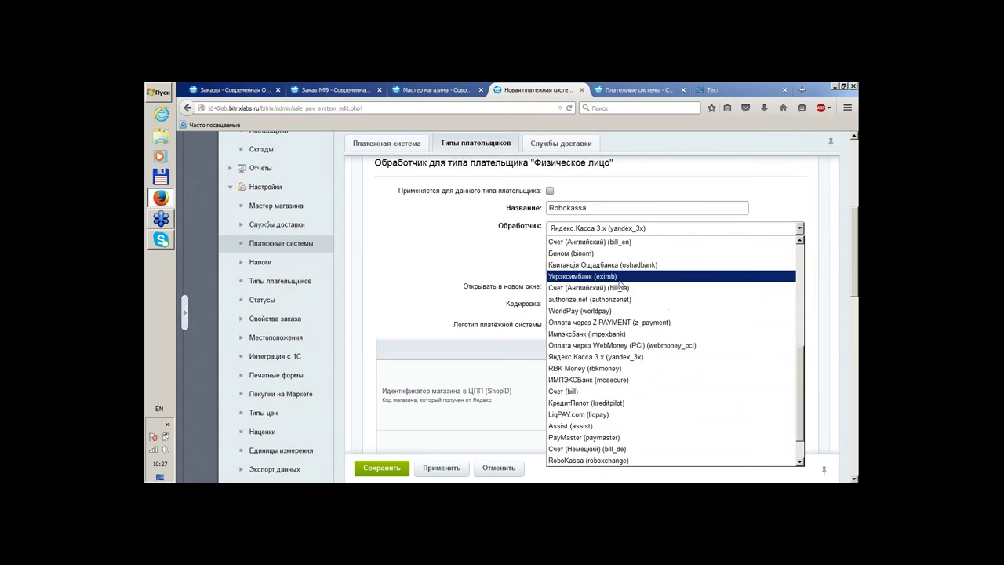
pyautogui.scroll(1, 651, 292)
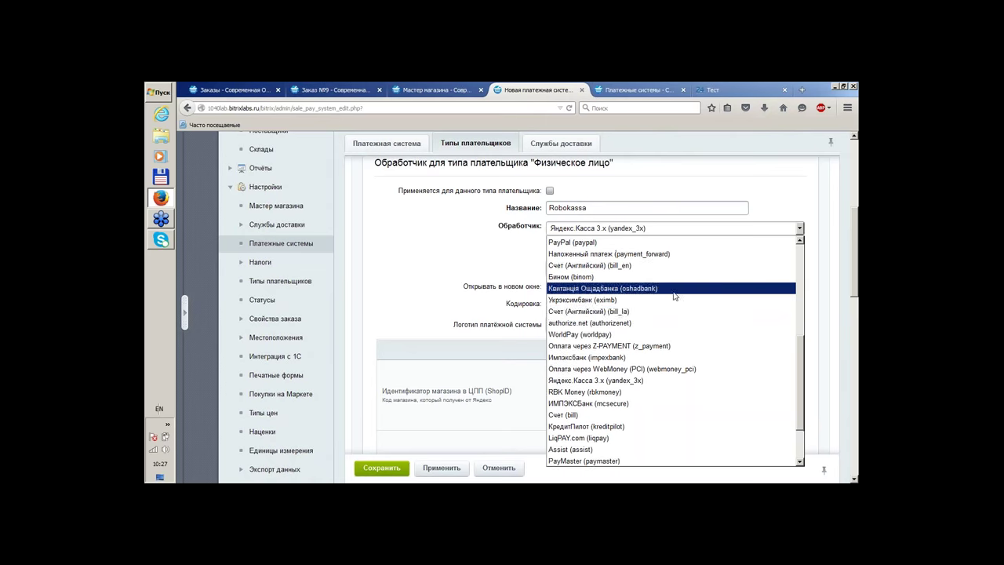
pyautogui.scroll(1, 675, 296)
pyautogui.click(663, 260)
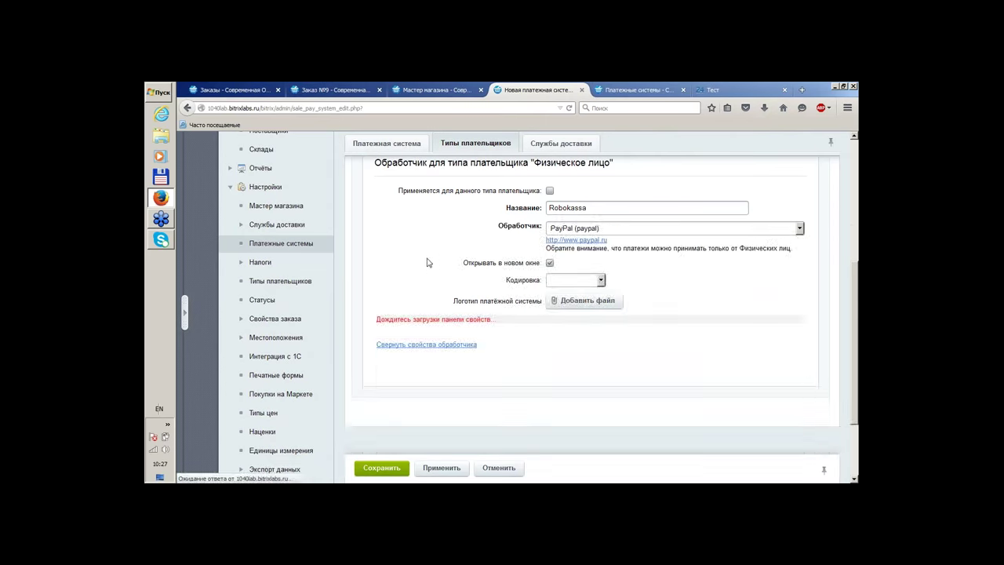
pyautogui.scroll(-2, 412, 262)
pyautogui.scroll(4, 428, 267)
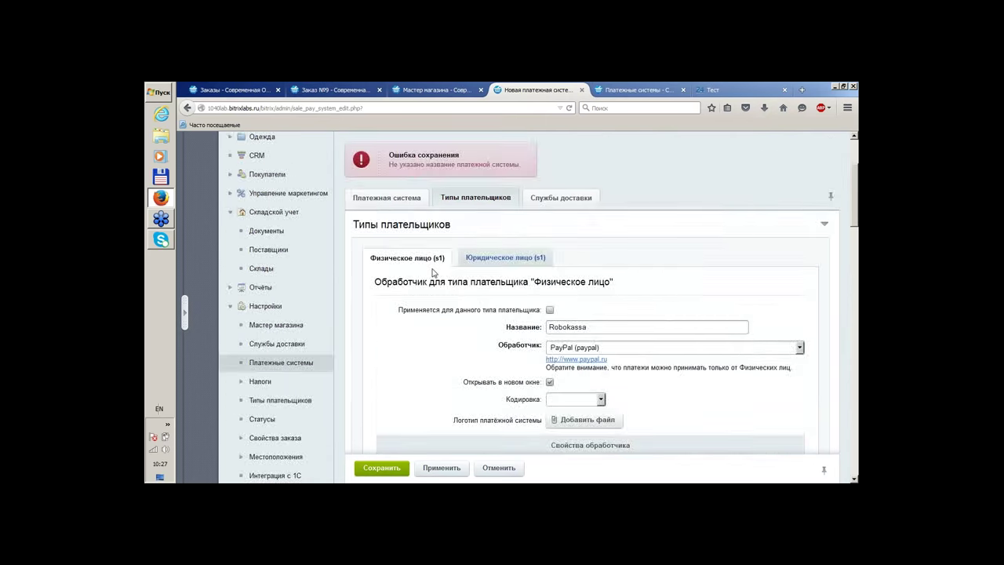
pyautogui.scroll(-5, 432, 272)
pyautogui.scroll(6, 432, 274)
pyautogui.click(650, 348)
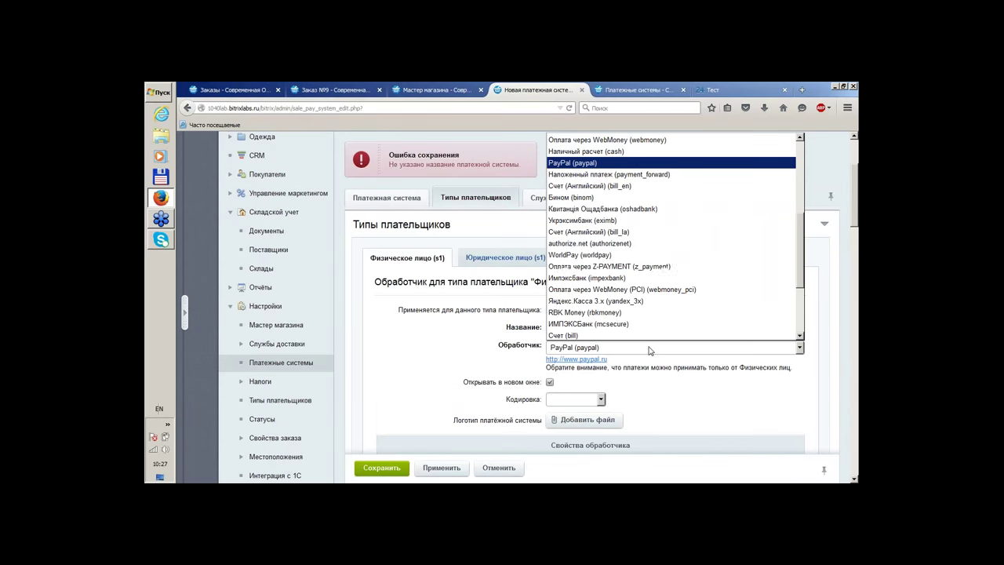
pyautogui.click(437, 328)
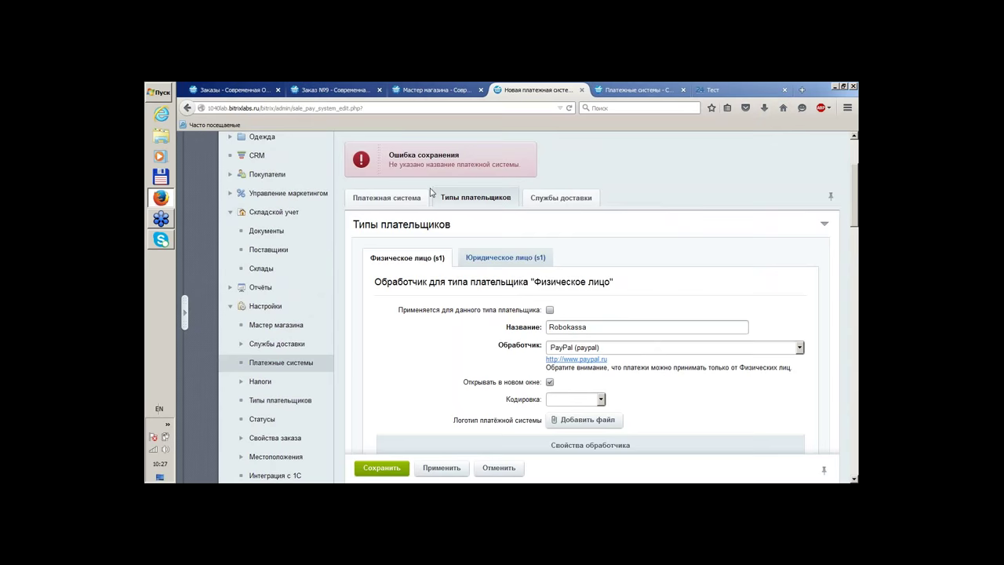
pyautogui.scroll(3, 430, 192)
pyautogui.click(396, 238)
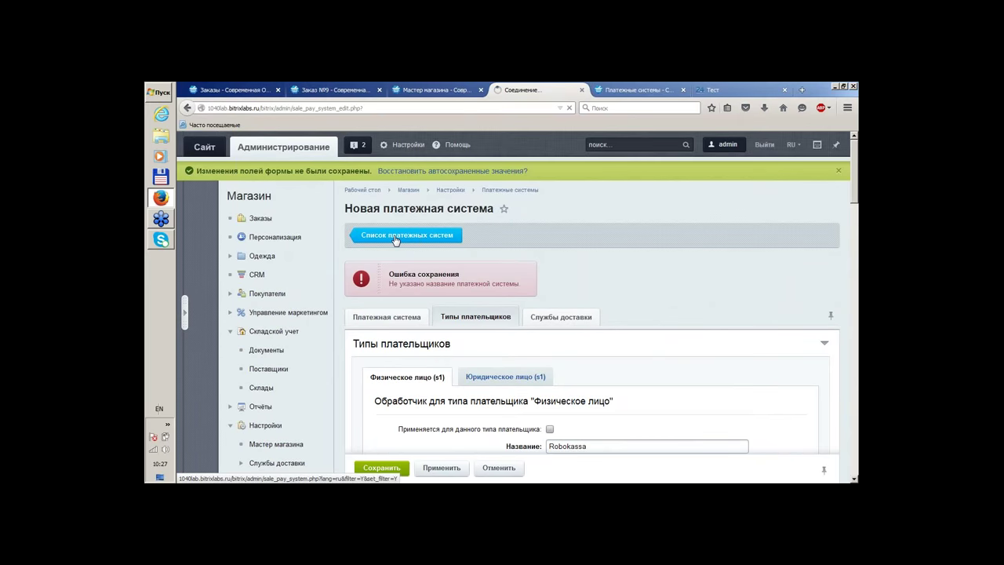
# Open payment system #3, Яндекс Деньги, for editing
pyautogui.scroll(-5, 612, 313)
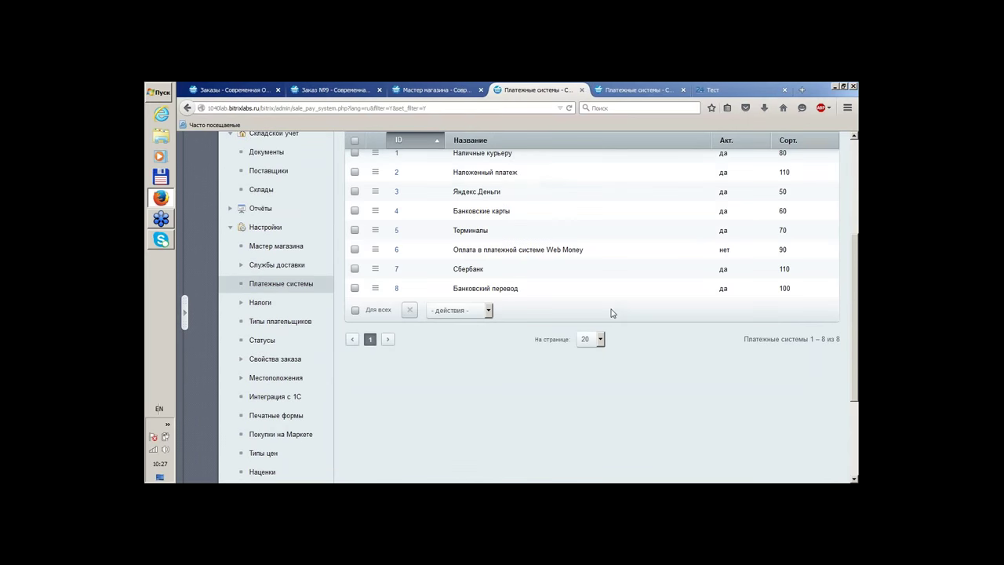
pyautogui.scroll(1, 613, 313)
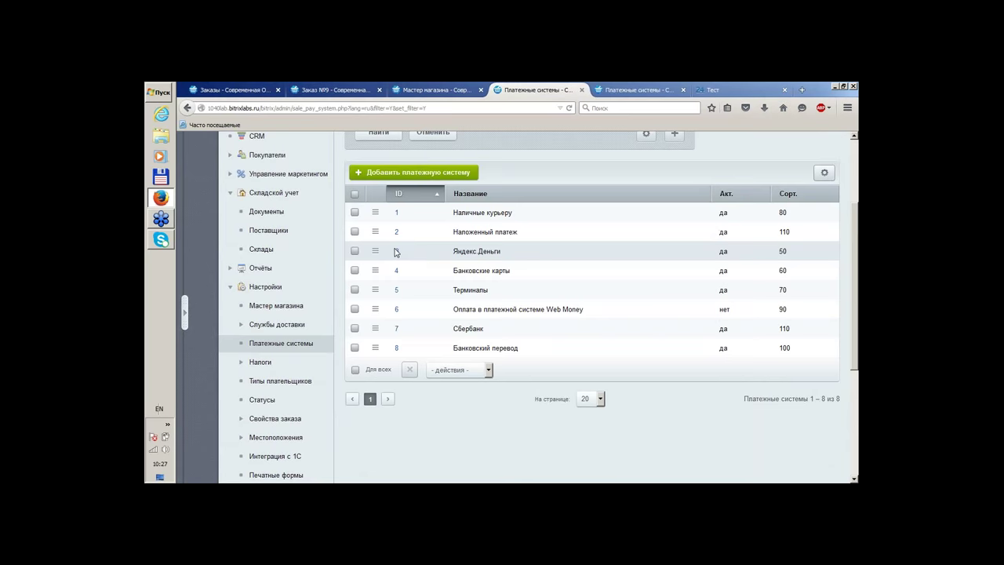
pyautogui.doubleClick(397, 251)
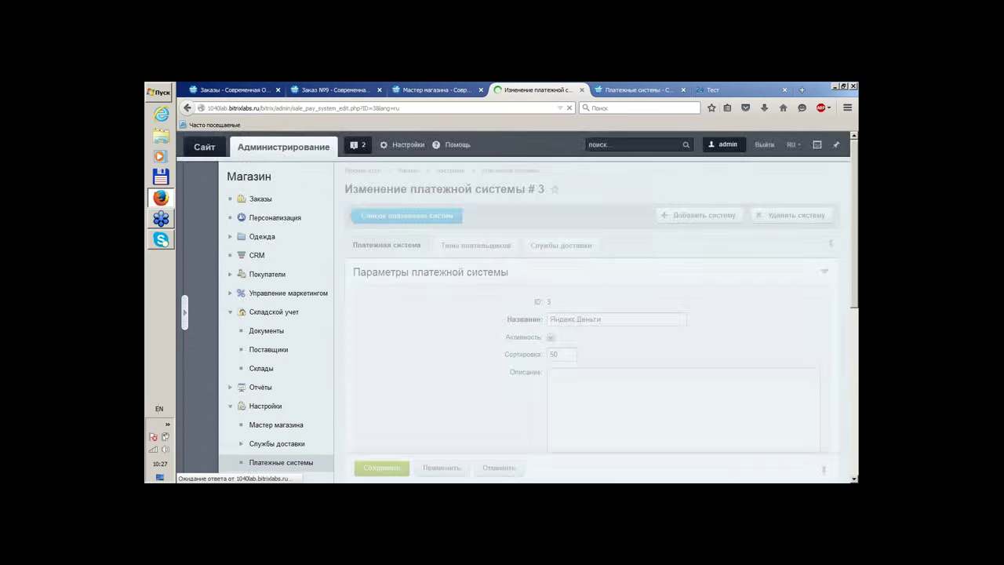
pyautogui.scroll(-3, 549, 248)
pyautogui.scroll(2, 479, 204)
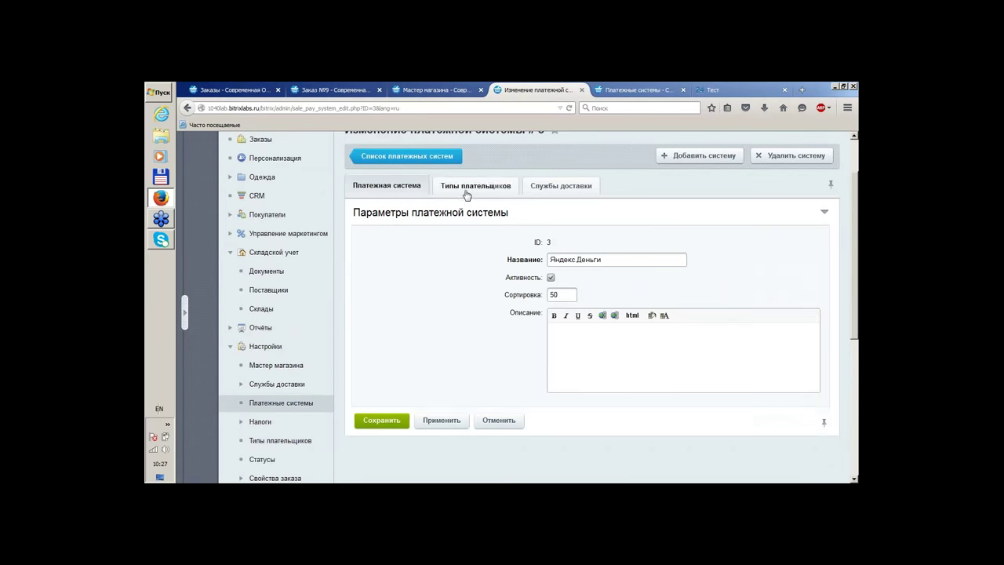
# Scroll through its Типы плательщиков settings: Яндекс.Касса 3.x handler with test mode Y
pyautogui.click(466, 190)
pyautogui.scroll(-10, 459, 227)
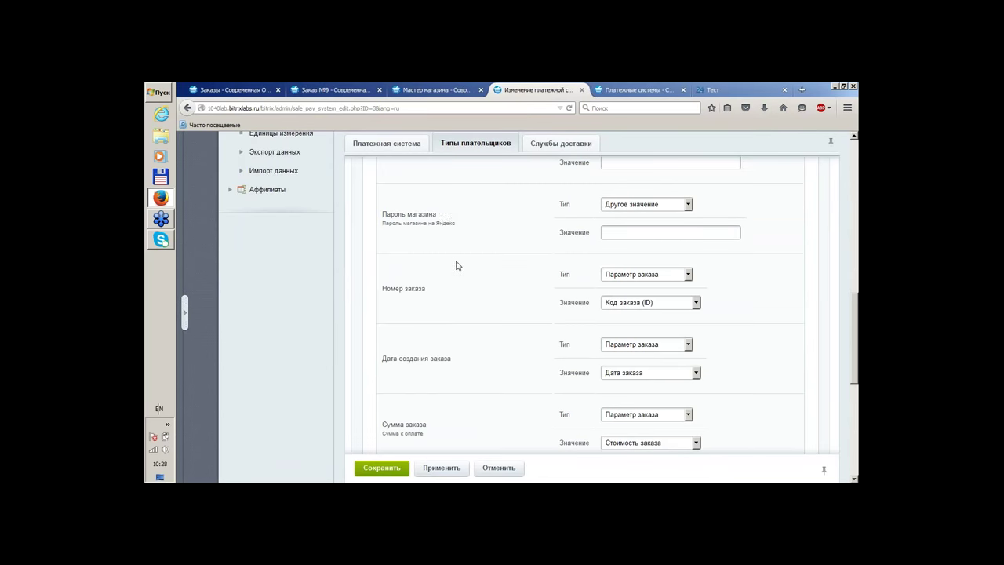
pyautogui.scroll(-1, 457, 266)
pyautogui.scroll(-1, 458, 266)
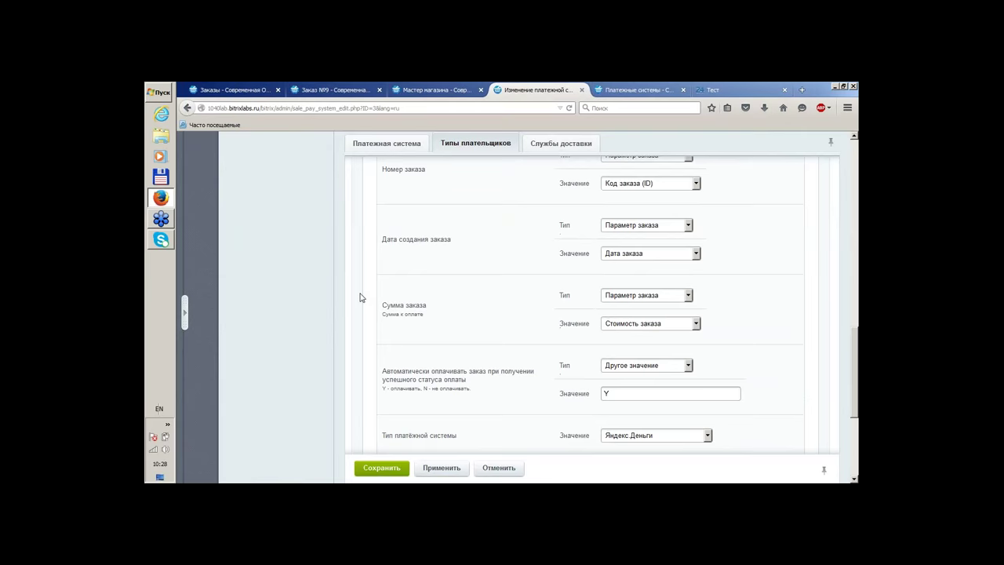
pyautogui.scroll(6, 377, 302)
pyautogui.scroll(3, 426, 311)
pyautogui.scroll(-7, 426, 311)
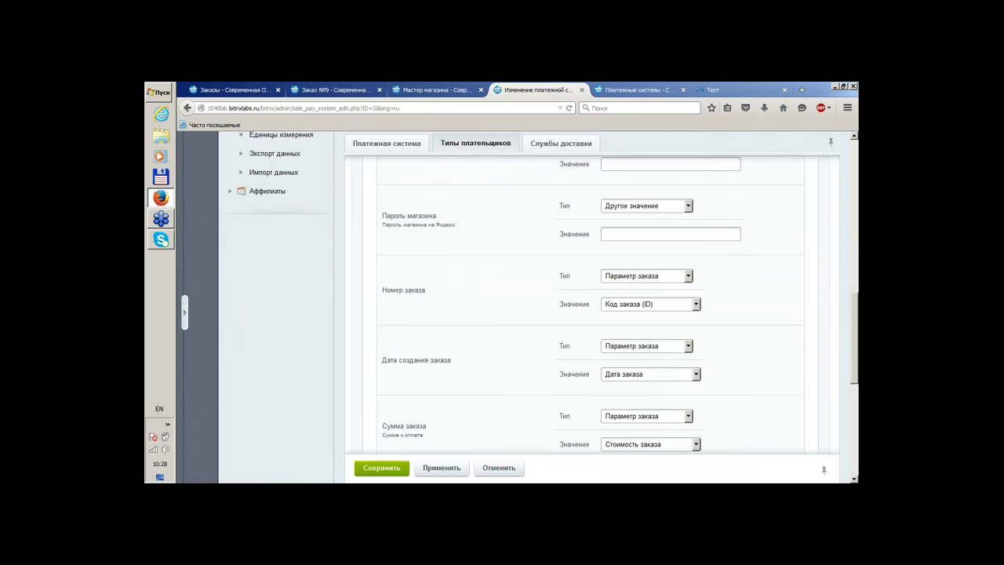
pyautogui.scroll(1, 423, 306)
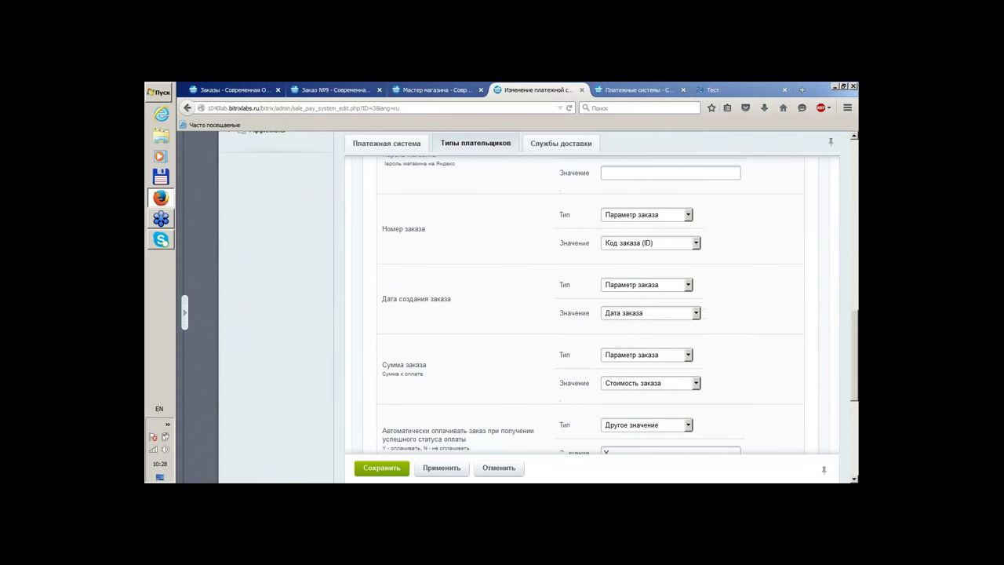
pyautogui.scroll(-4, 597, 306)
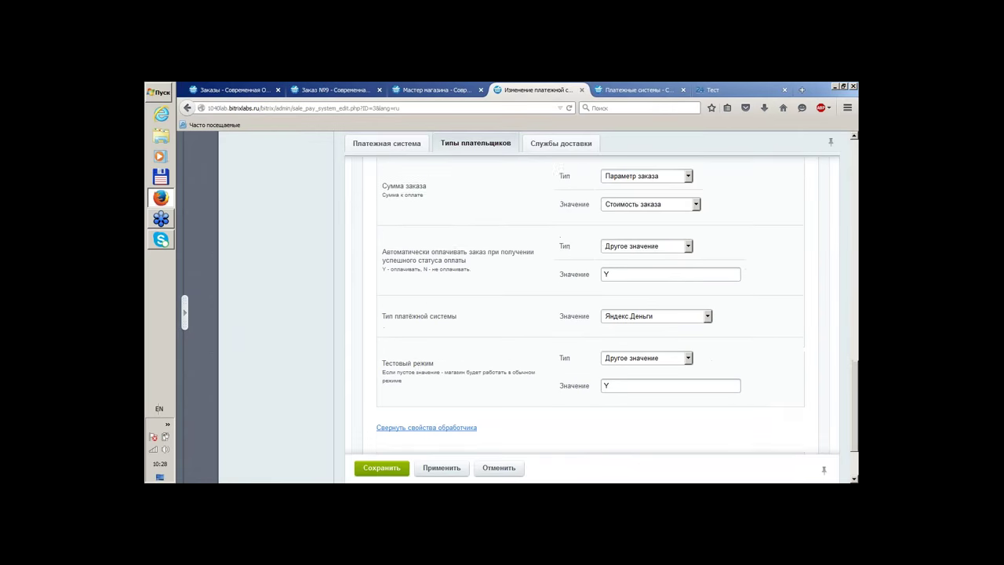
pyautogui.scroll(-1, 420, 309)
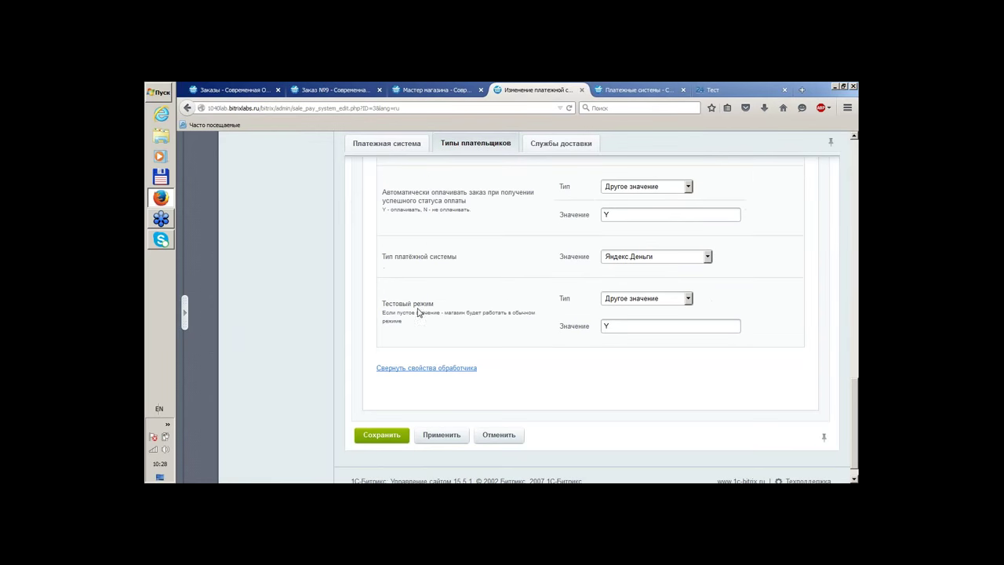
pyautogui.scroll(15, 420, 312)
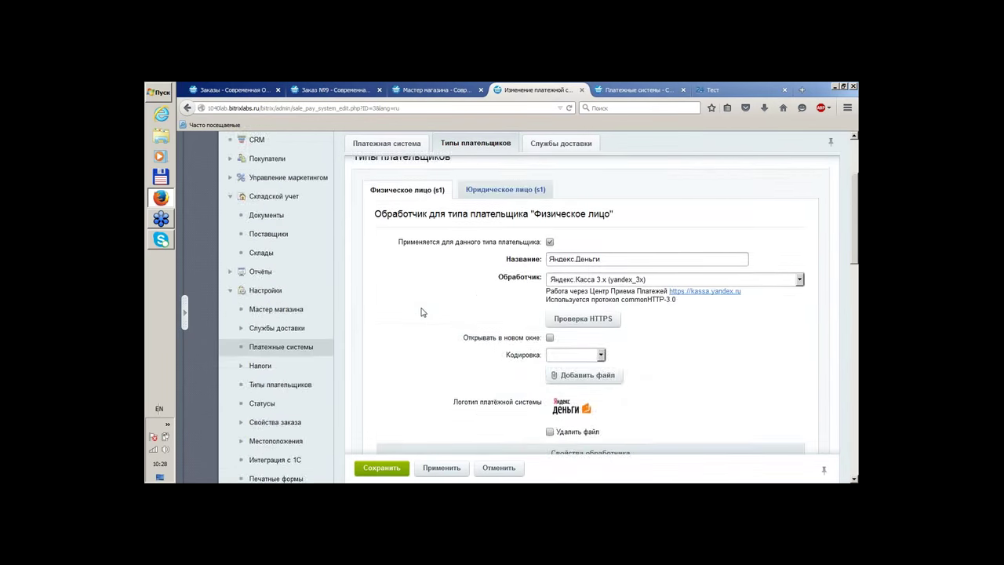
pyautogui.scroll(3, 420, 312)
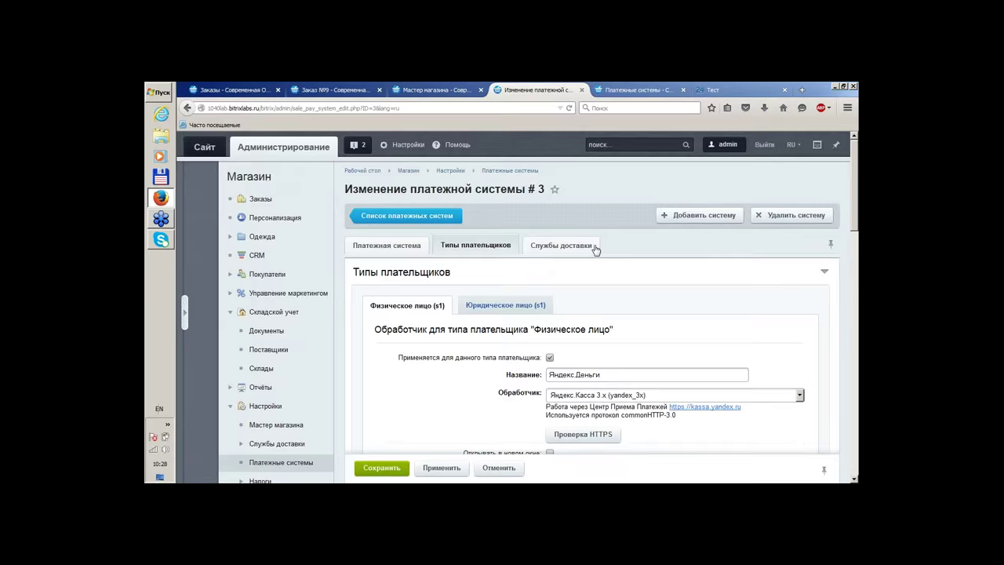
# Try linking courier and Самовывоз delivery services, then cancel without saving Яндекс Деньги
pyautogui.click(577, 246)
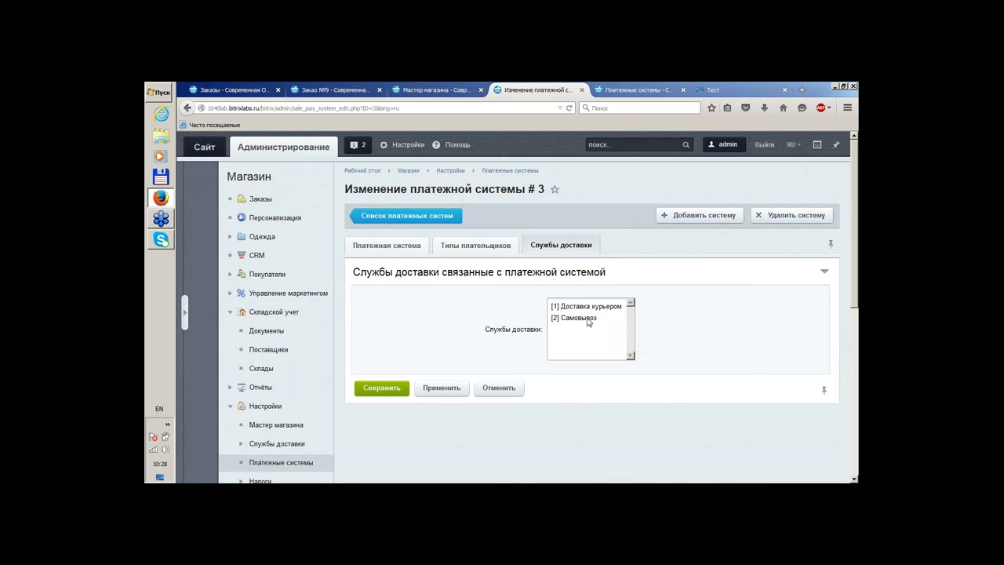
pyautogui.click(589, 321)
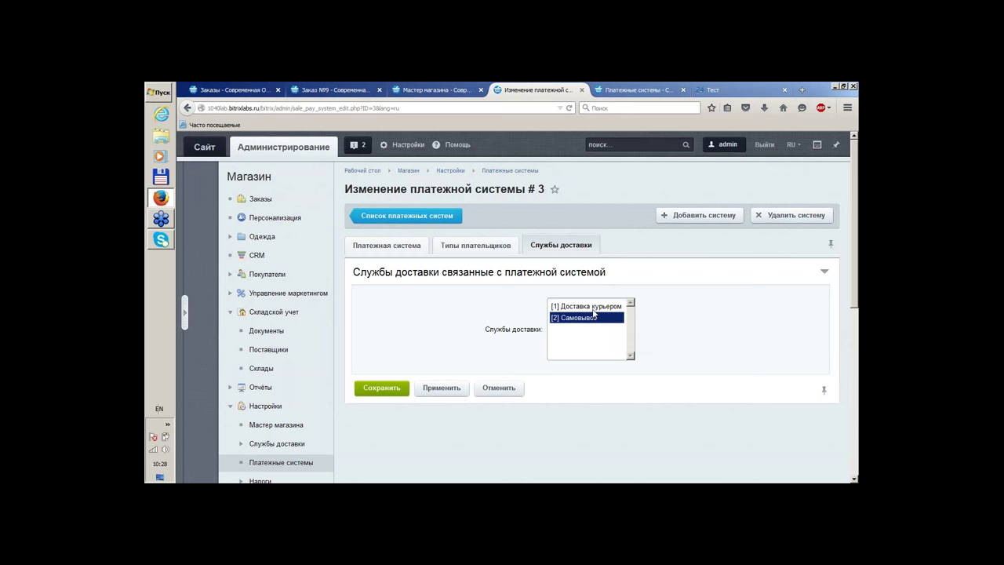
pyautogui.click(592, 308)
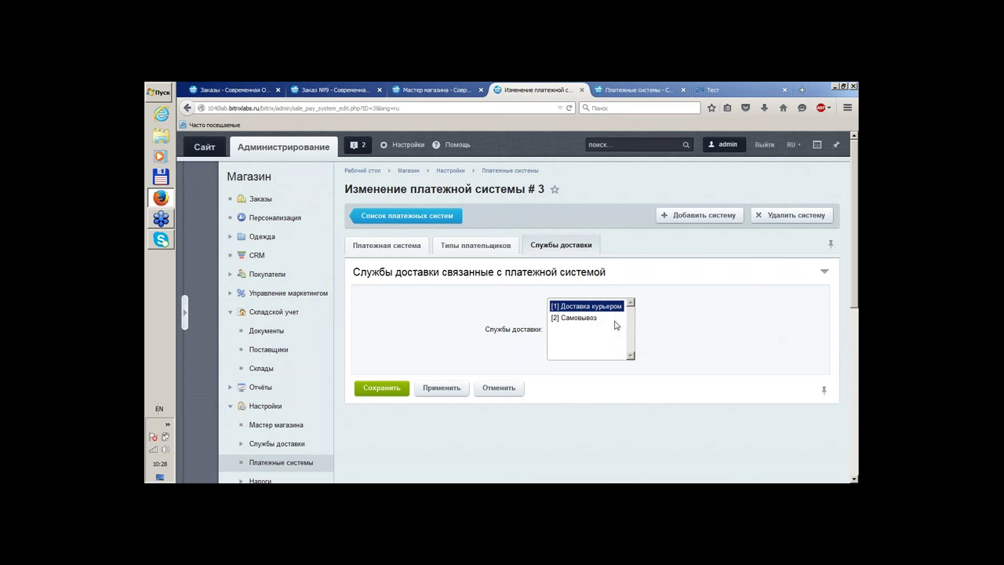
pyautogui.keyDown('ctrl'); pyautogui.click(572, 319); pyautogui.keyUp('ctrl')
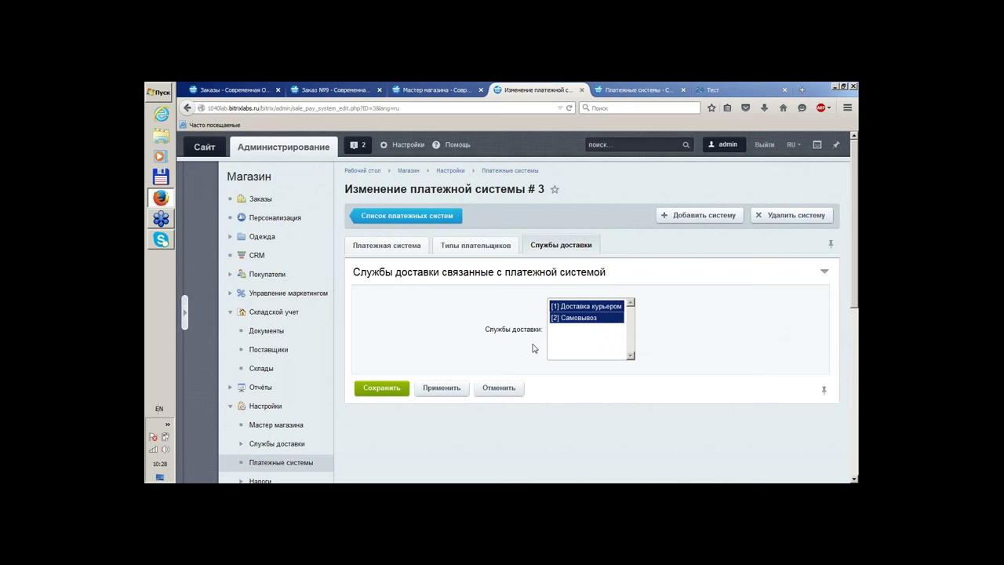
pyautogui.click(497, 388)
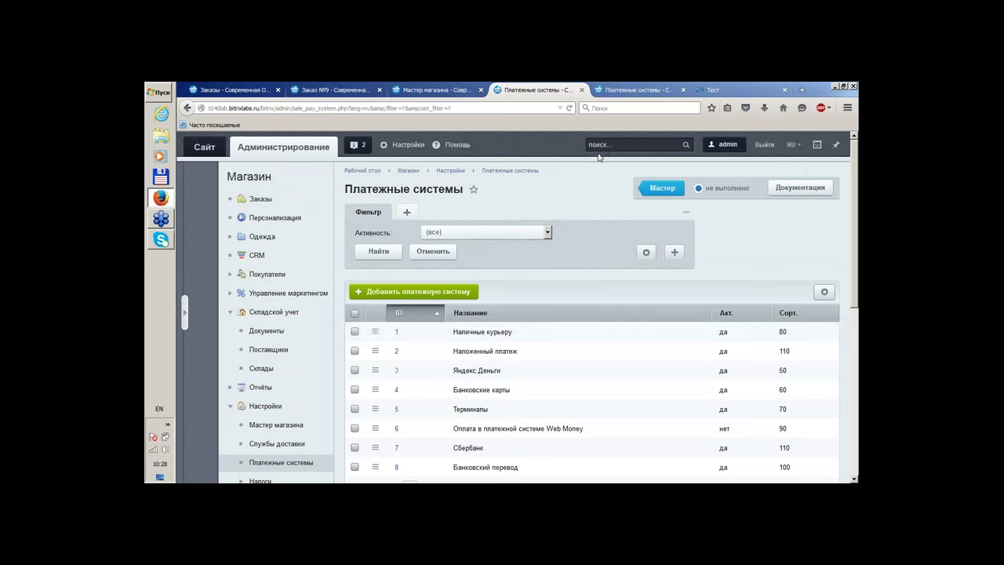
# Add a new payment system and show its Типы плательщиков settings
pyautogui.scroll(-4, 619, 188)
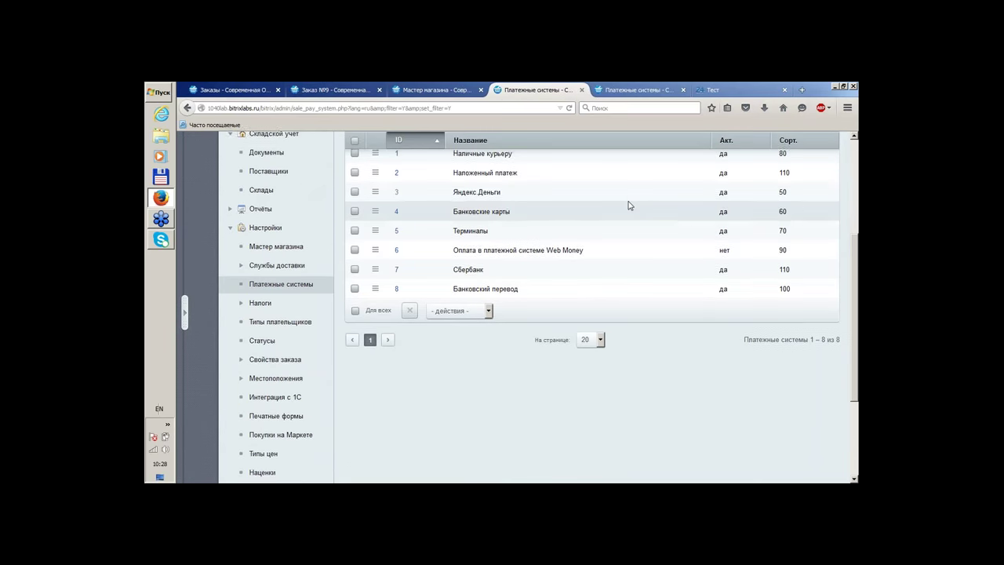
pyautogui.scroll(3, 519, 264)
pyautogui.click(446, 234)
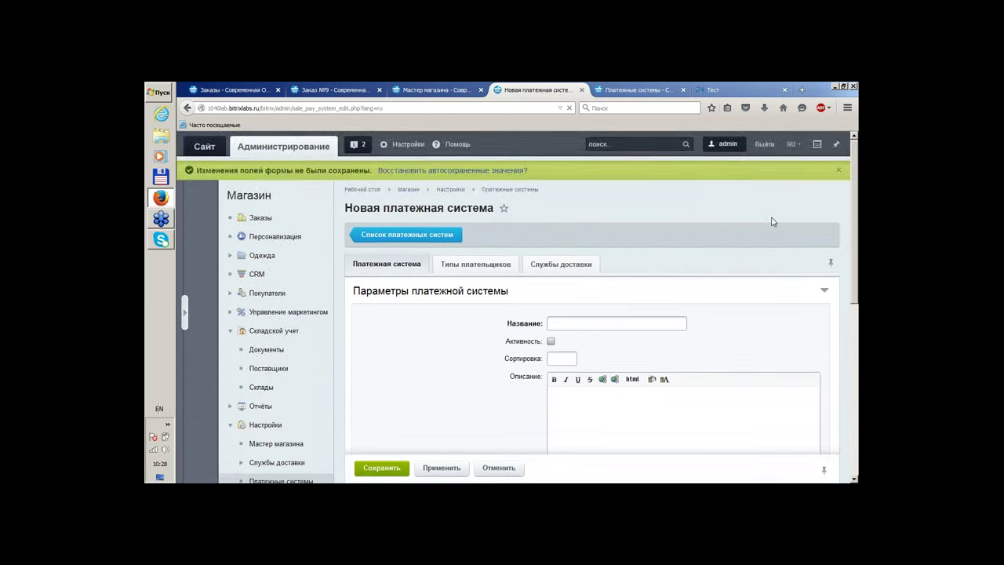
pyautogui.click(476, 205)
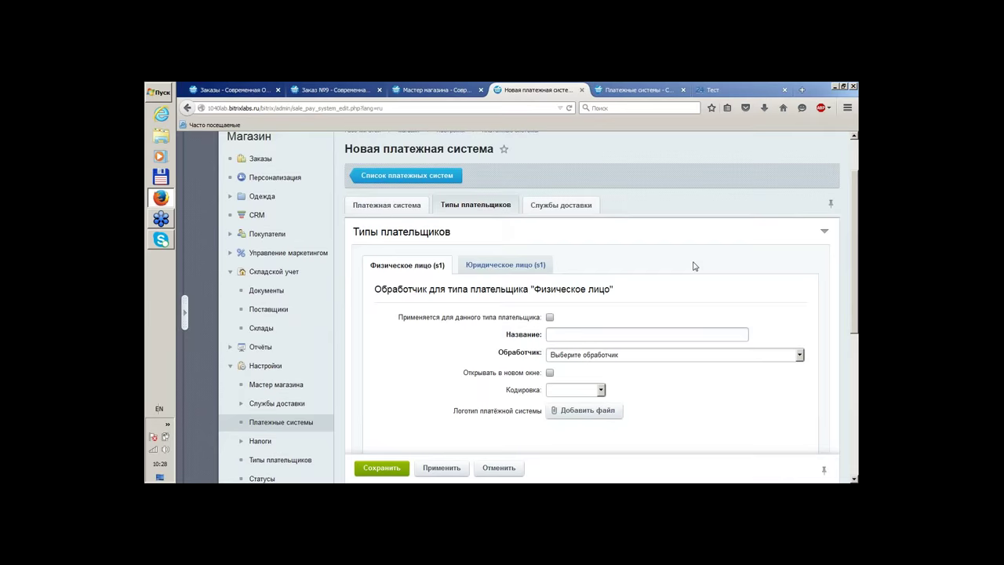
# Choose Счет (Английский) (bill_la) as the Физическое лицо handler
pyautogui.scroll(-2, 695, 265)
pyautogui.click(603, 236)
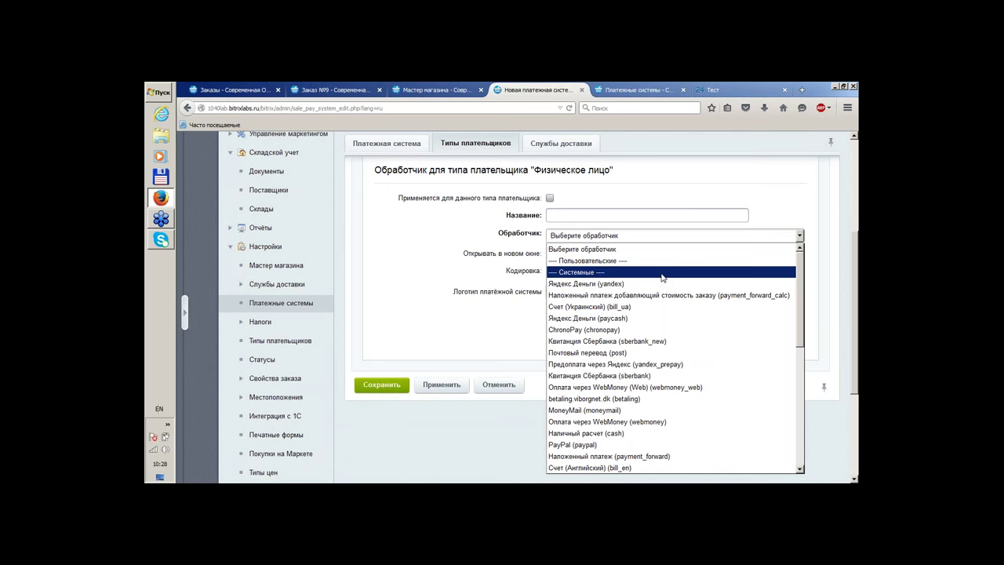
pyautogui.scroll(-3, 663, 278)
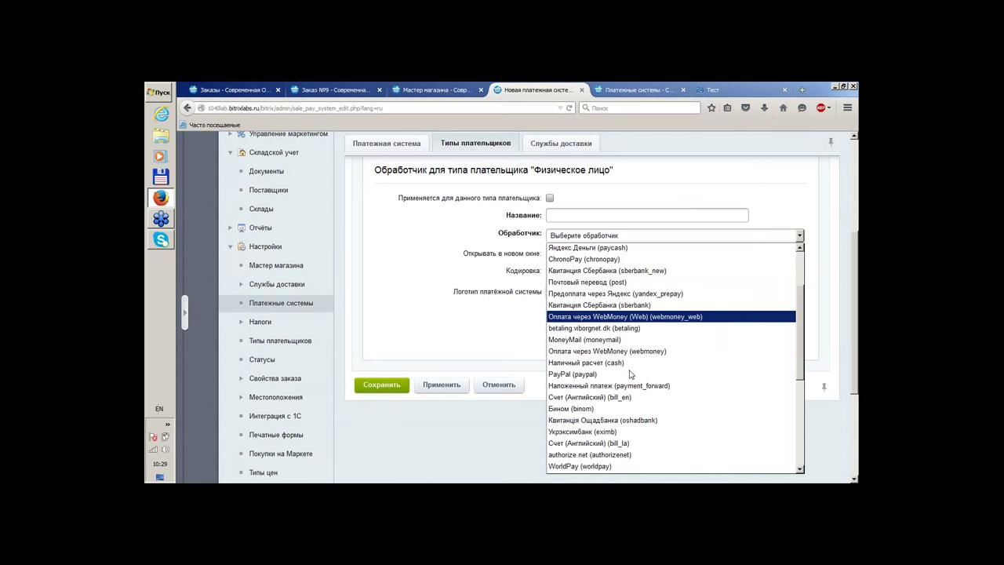
pyautogui.scroll(-2, 631, 374)
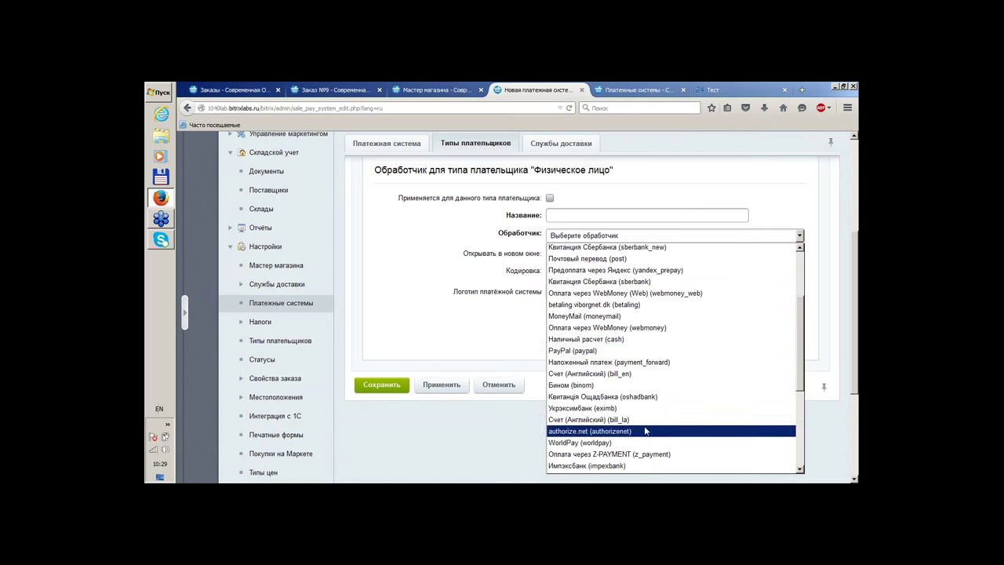
pyautogui.click(643, 419)
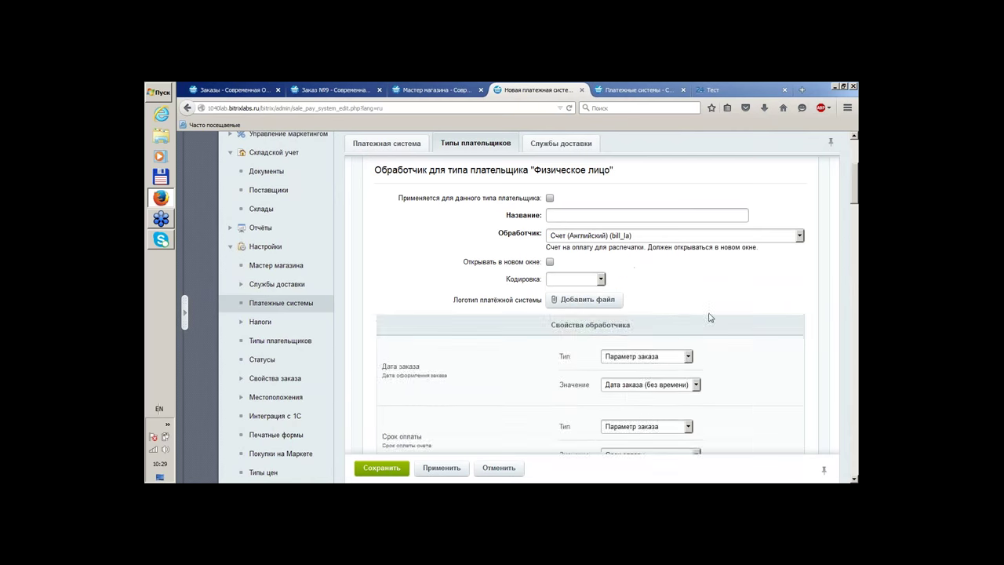
# Set supplier name, address and phone types to Параметр пользователя
pyautogui.scroll(-3, 710, 317)
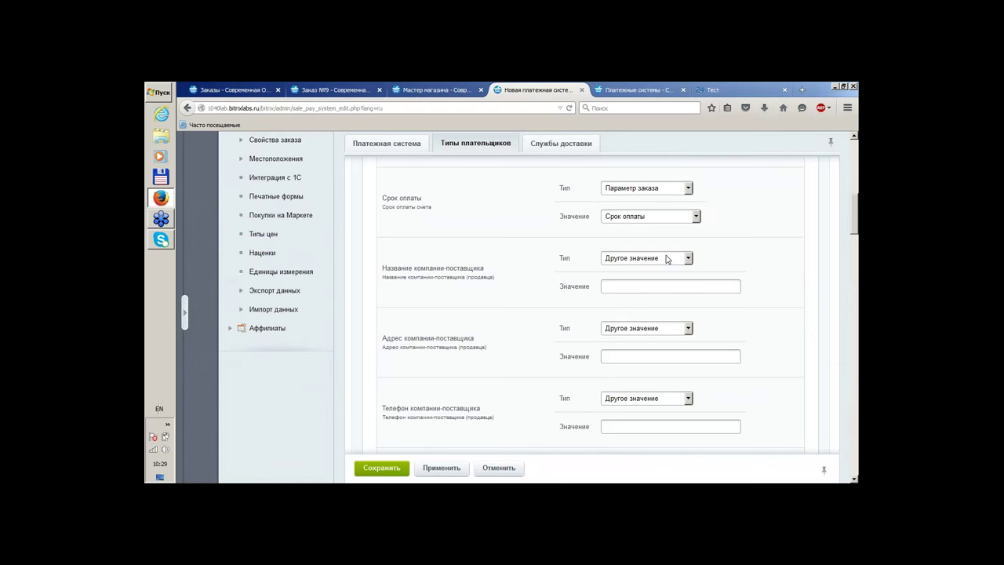
pyautogui.click(656, 258)
pyautogui.click(651, 284)
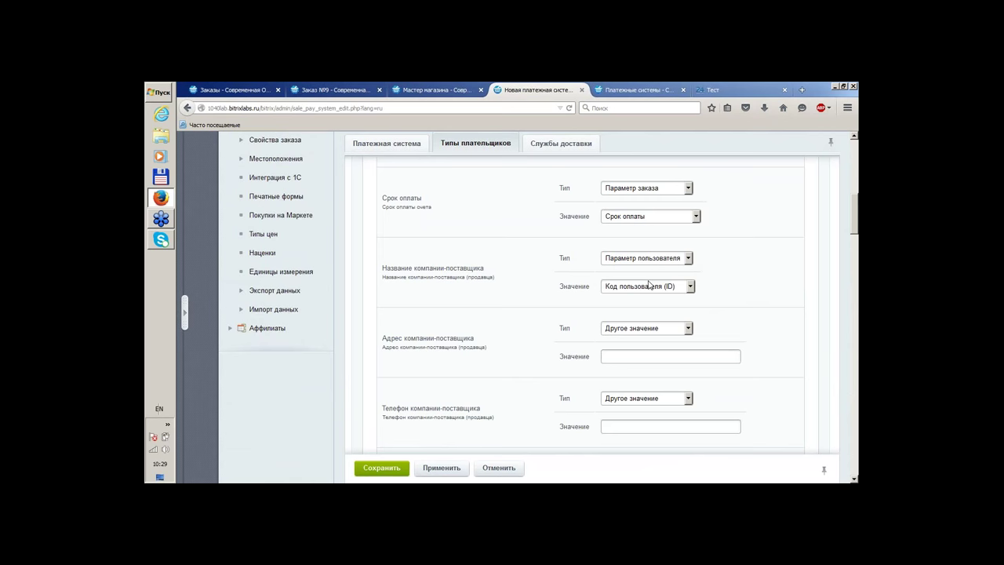
pyautogui.click(634, 330)
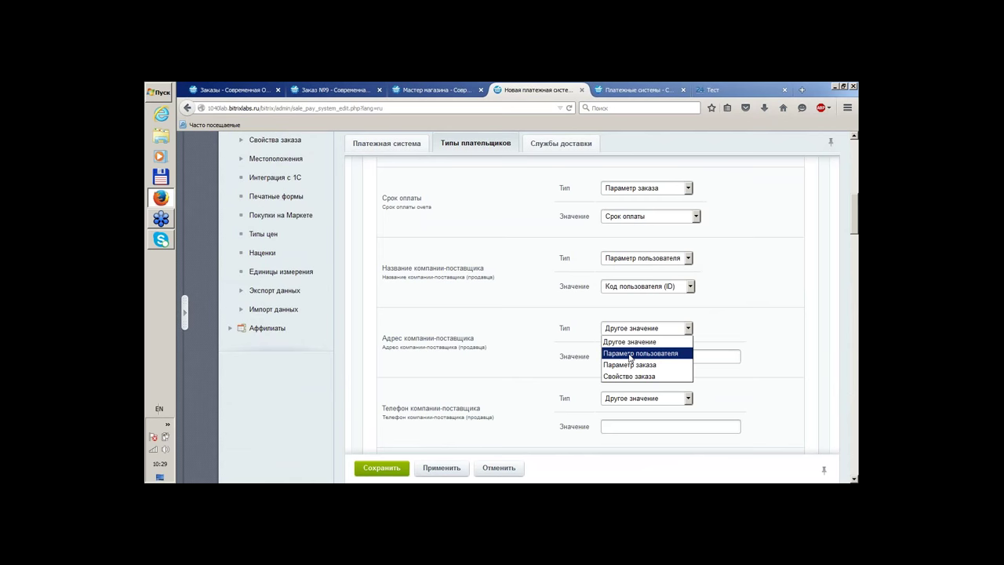
pyautogui.click(633, 353)
pyautogui.click(628, 399)
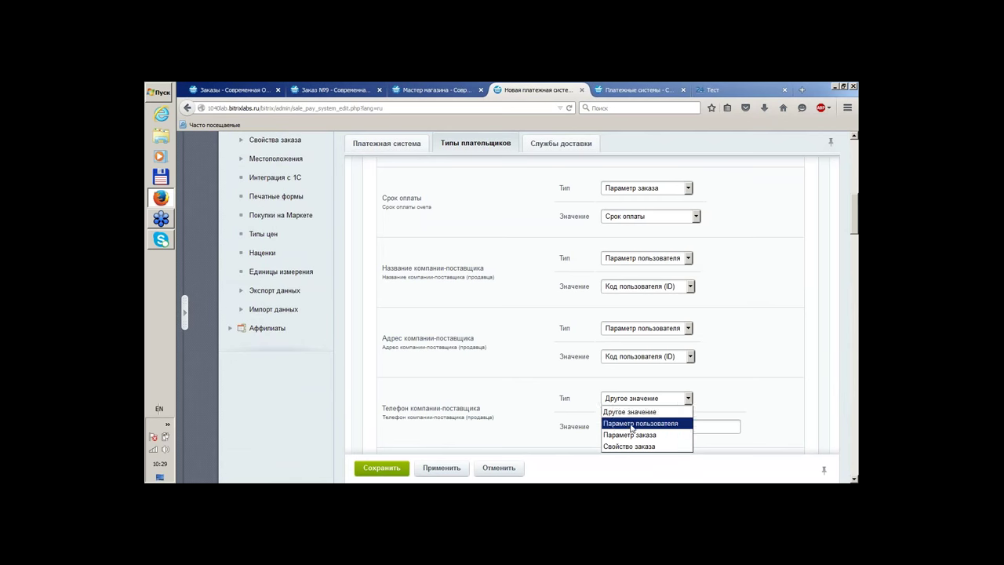
pyautogui.click(633, 424)
# Set Срок оплаты to Параметр заказа, Код заказа (ID)
pyautogui.click(632, 189)
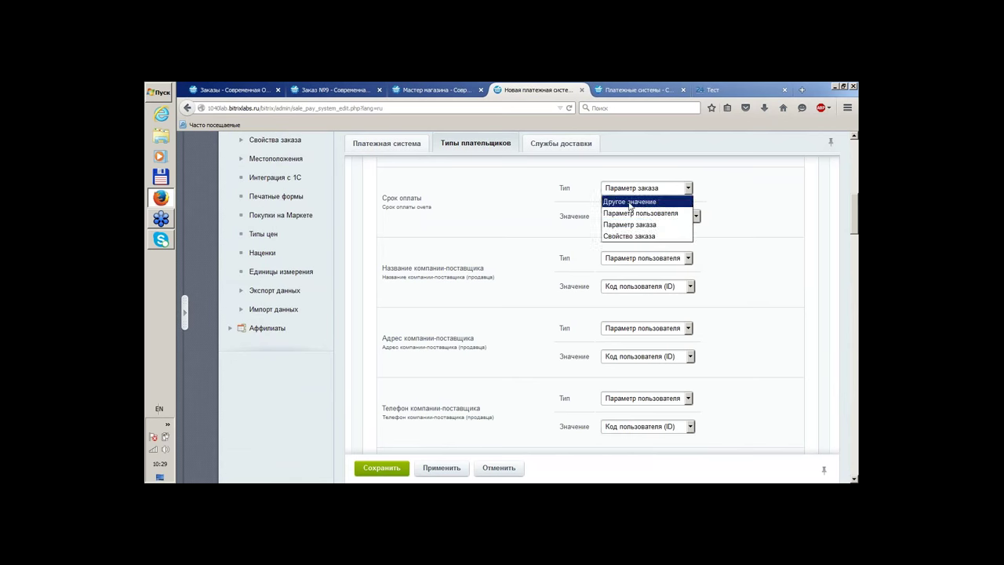
pyautogui.click(632, 212)
pyautogui.click(650, 189)
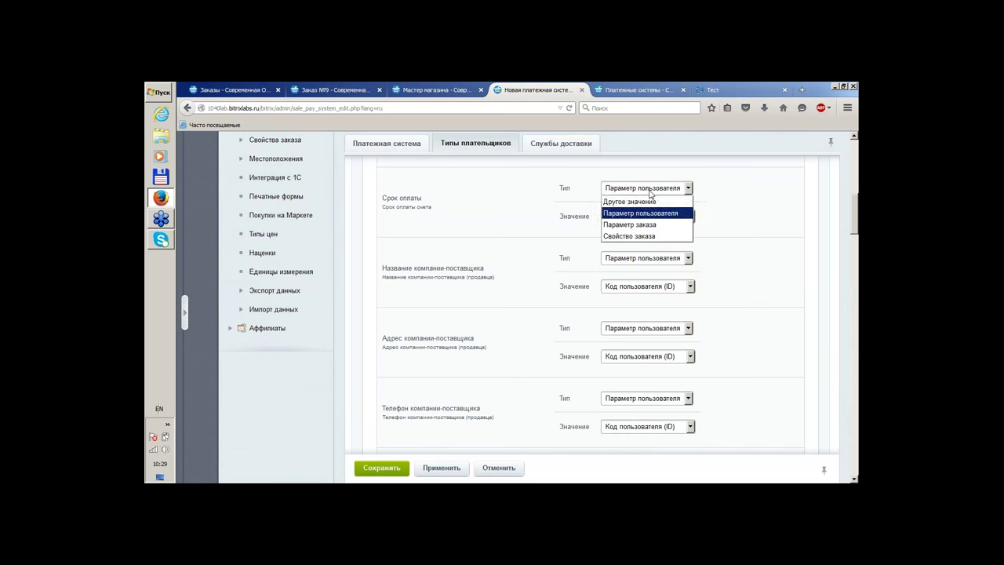
pyautogui.click(635, 225)
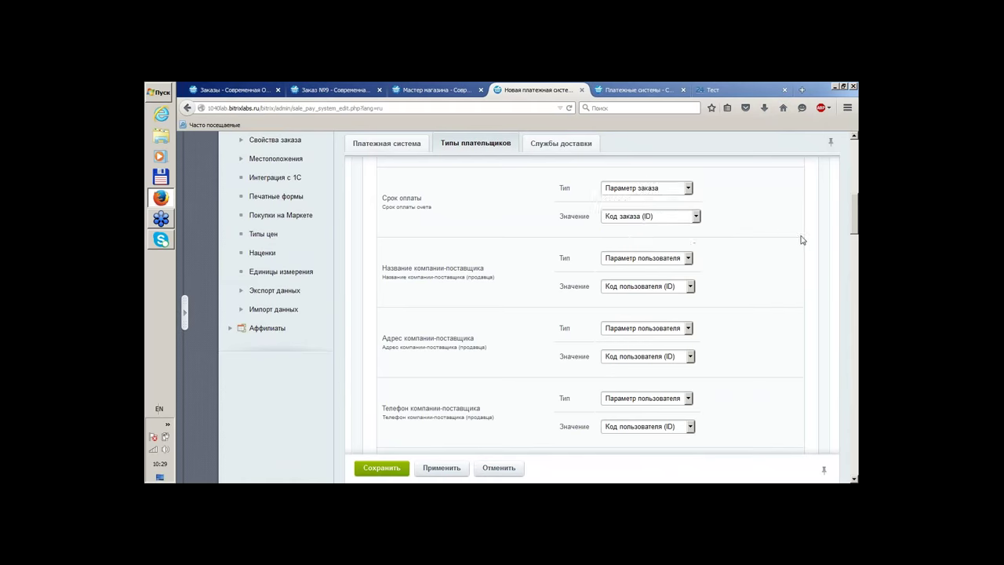
pyautogui.scroll(-12, 802, 240)
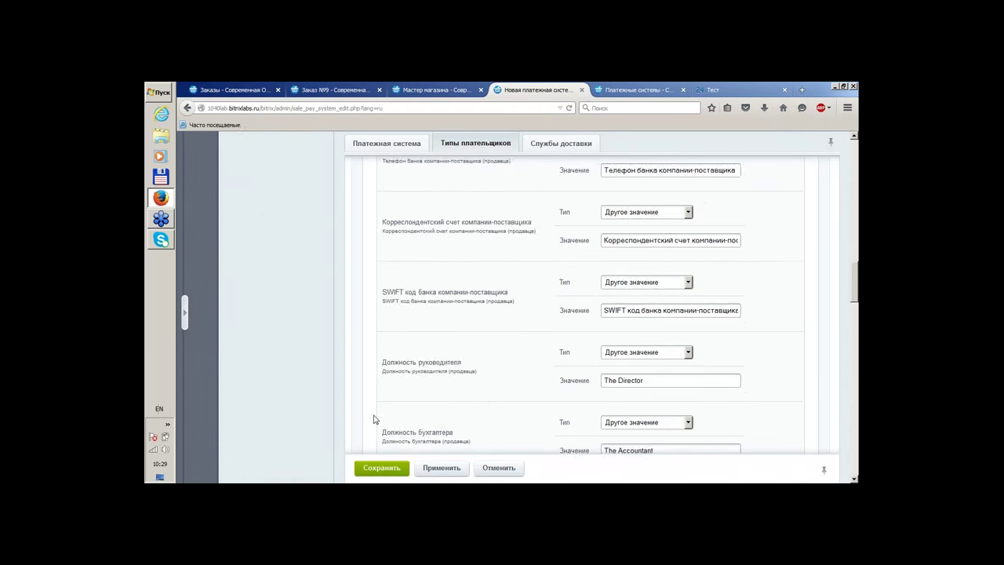
pyautogui.scroll(15, 486, 385)
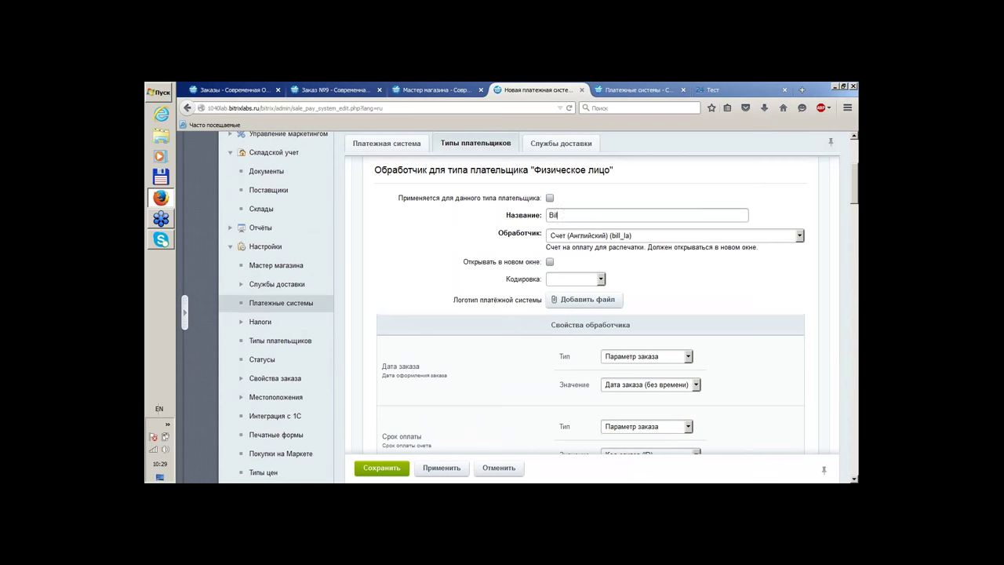
pyautogui.click(561, 144)
# Link courier delivery and Самовывоз to the new payment system and attempt to save
pyautogui.click(587, 209)
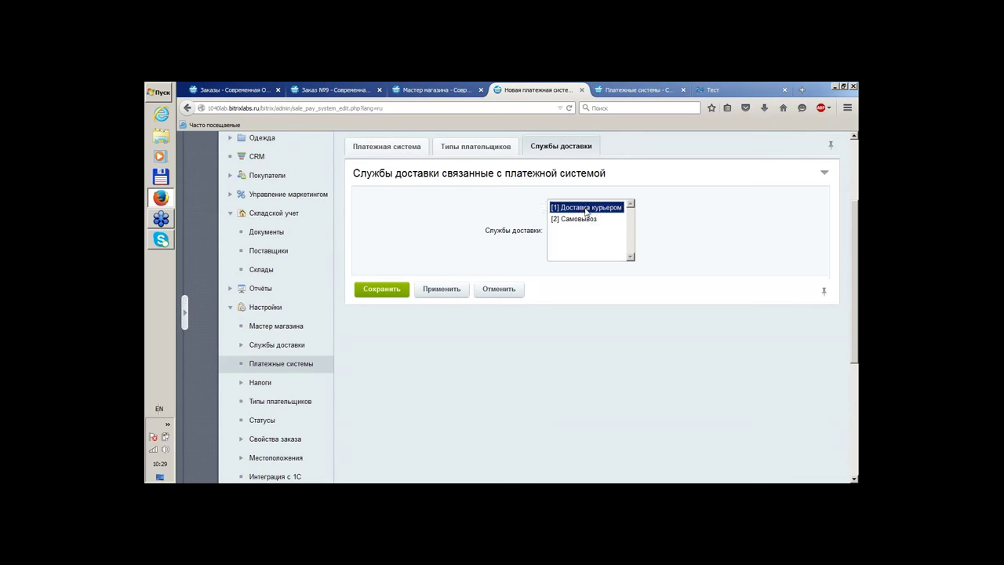
pyautogui.keyDown('ctrl'); pyautogui.click(579, 221); pyautogui.keyUp('ctrl')
pyautogui.click(486, 146)
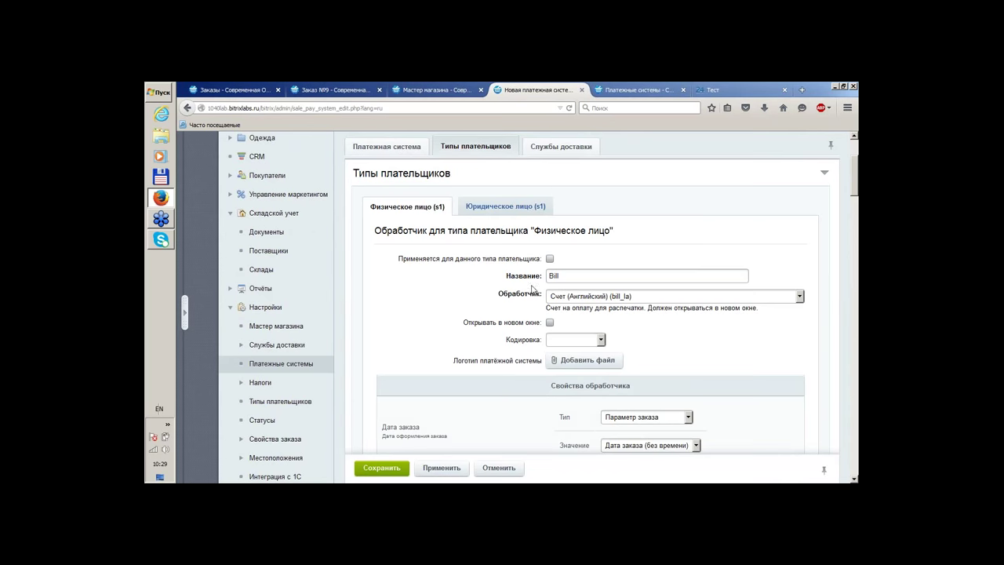
pyautogui.click(380, 469)
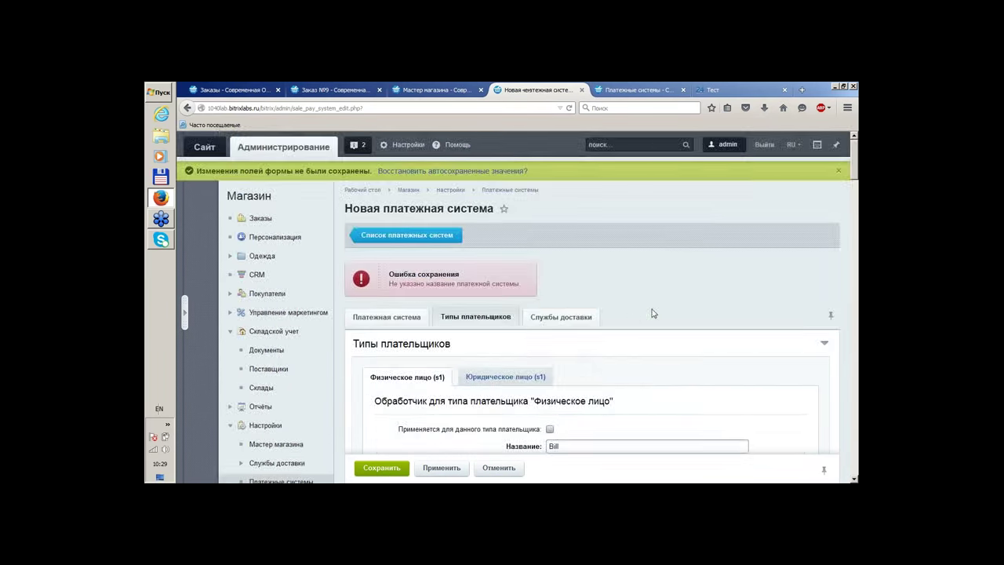
# Save the payment system under the name Bill from the Платежная система tab
pyautogui.scroll(-15, 513, 291)
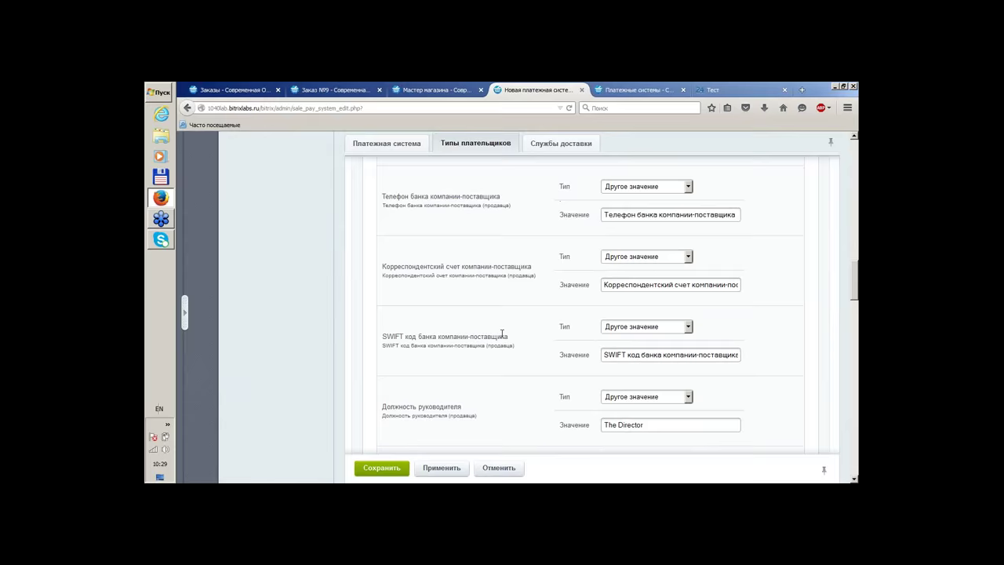
pyautogui.scroll(-6, 560, 282)
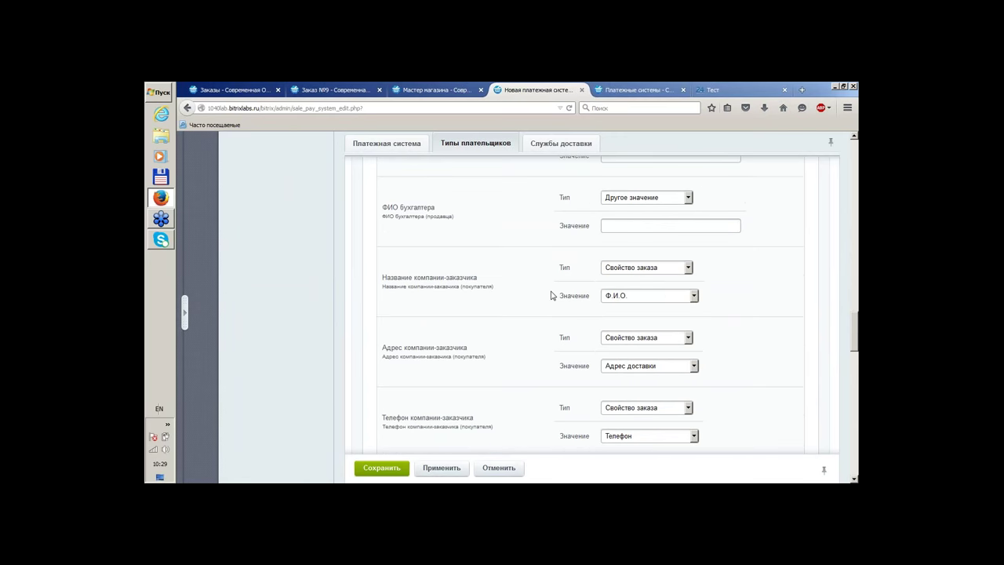
pyautogui.scroll(-5, 437, 324)
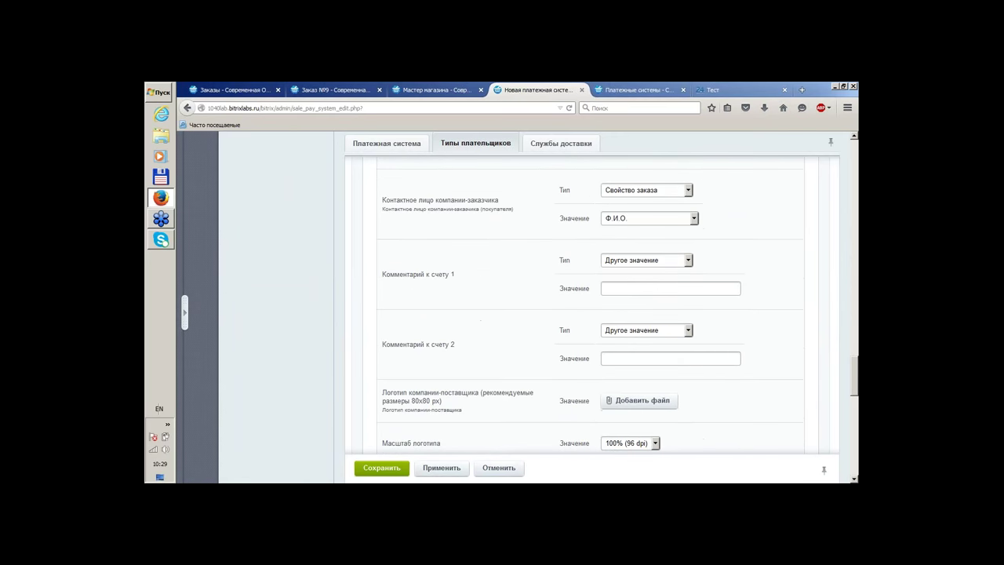
pyautogui.scroll(-10, 532, 381)
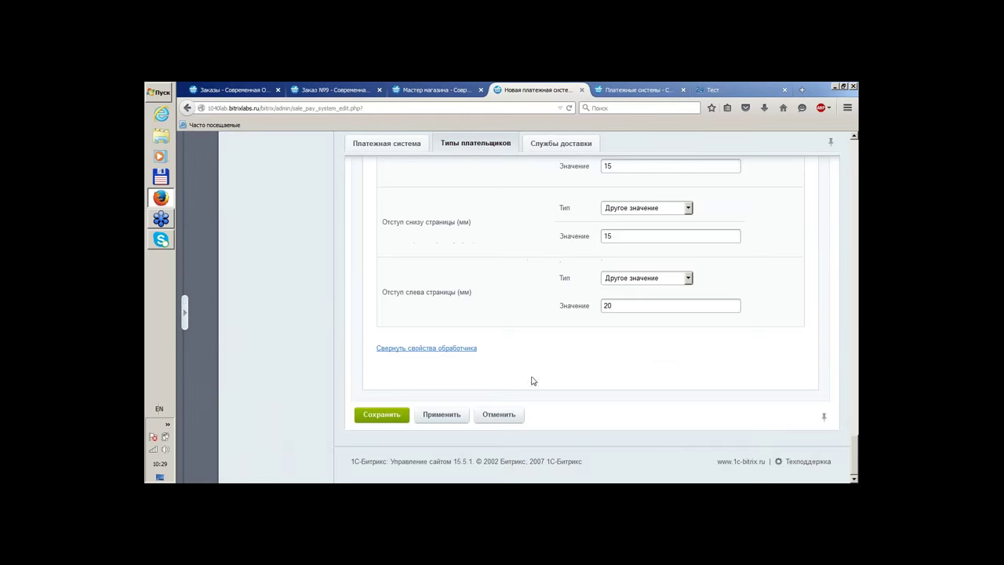
pyautogui.scroll(10, 532, 381)
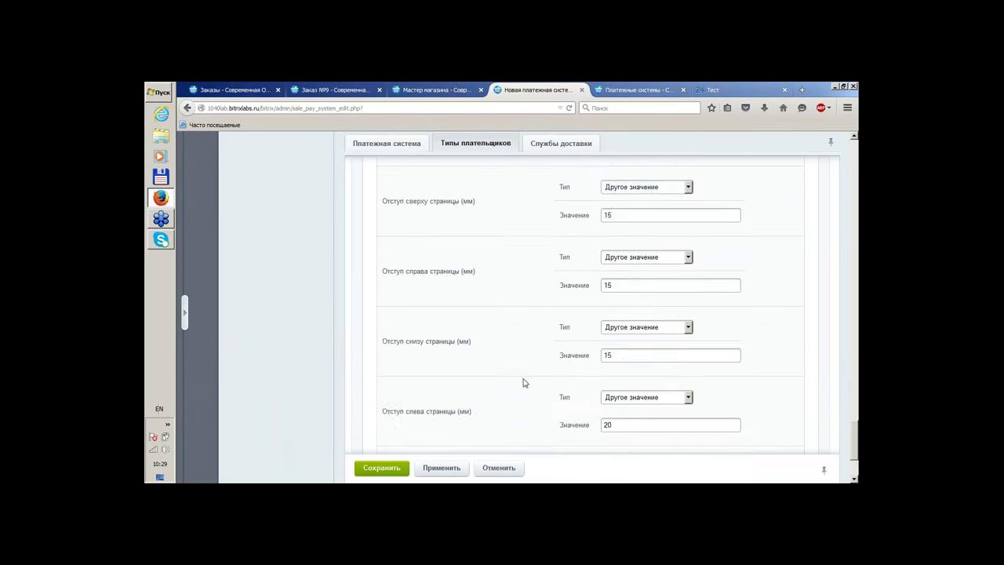
pyautogui.click(400, 144)
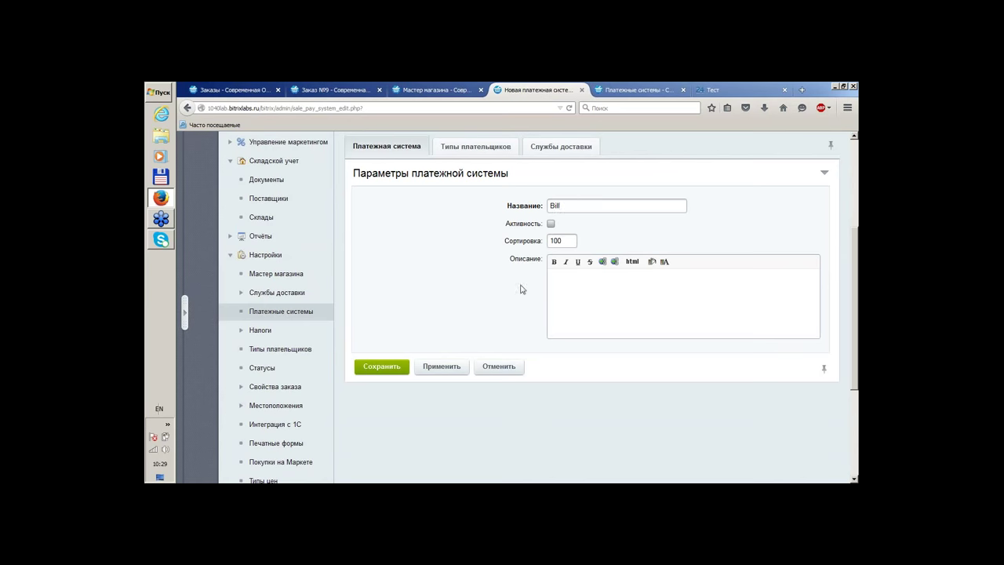
pyautogui.click(385, 371)
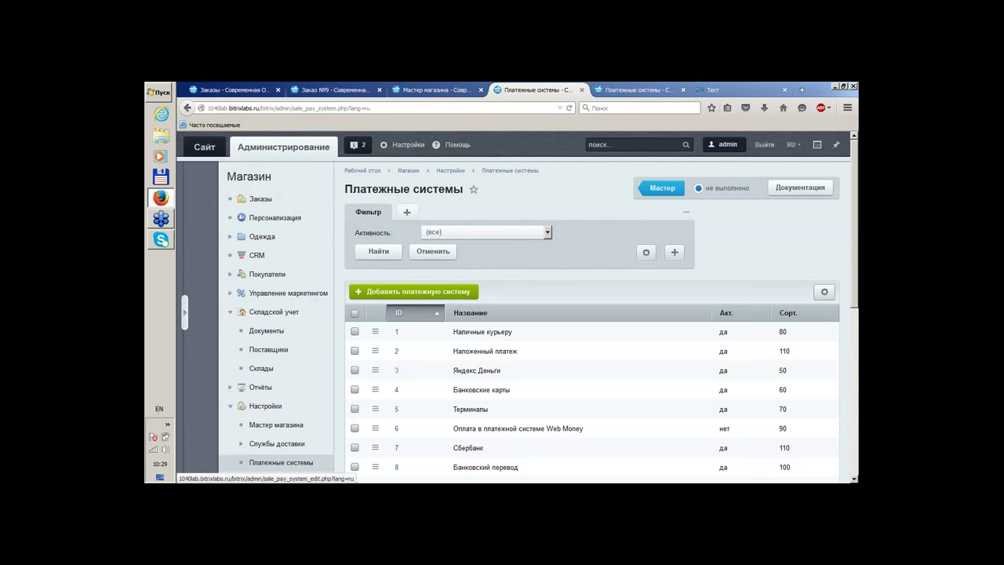
pyautogui.click(421, 89)
# On the storefront, add the Платье Модница на Прогулке dress to the cart
pyautogui.scroll(10, 505, 217)
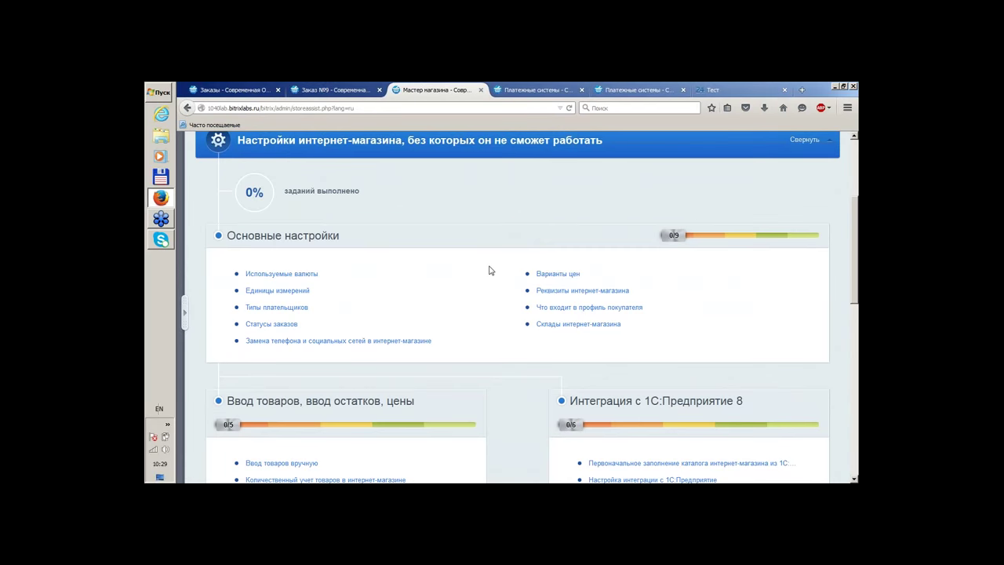
pyautogui.click(204, 147)
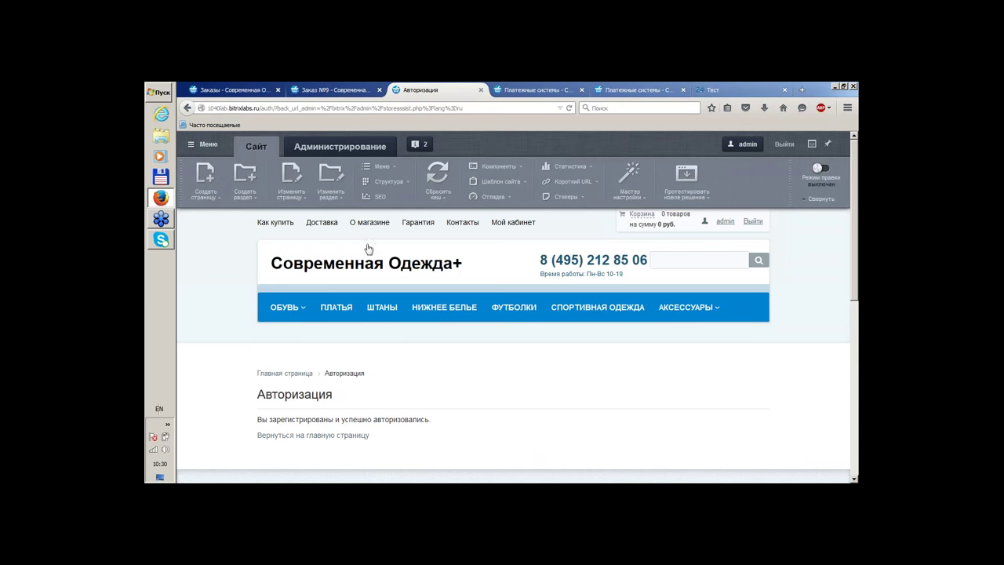
pyautogui.click(340, 313)
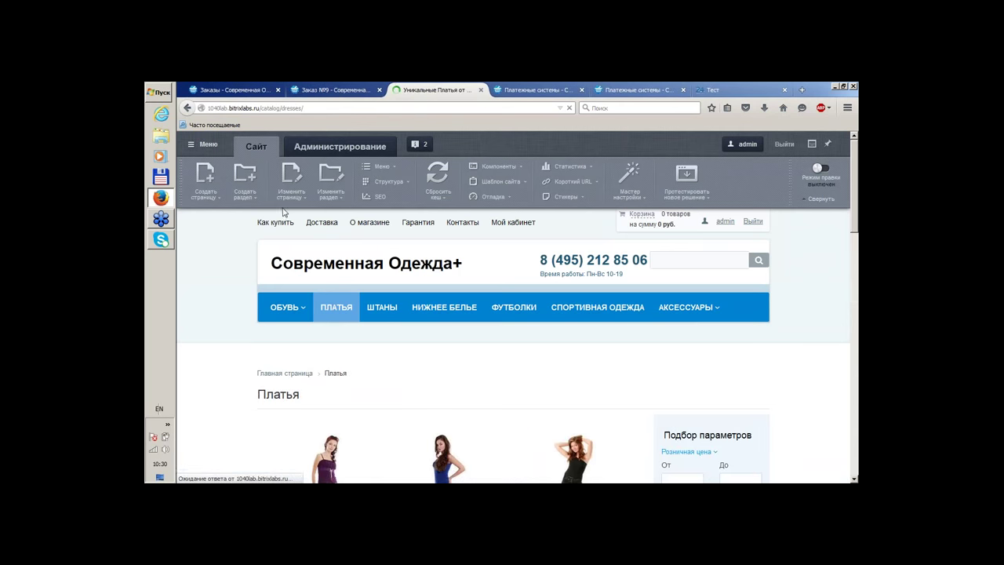
pyautogui.scroll(-1, 444, 303)
pyautogui.scroll(-3, 444, 298)
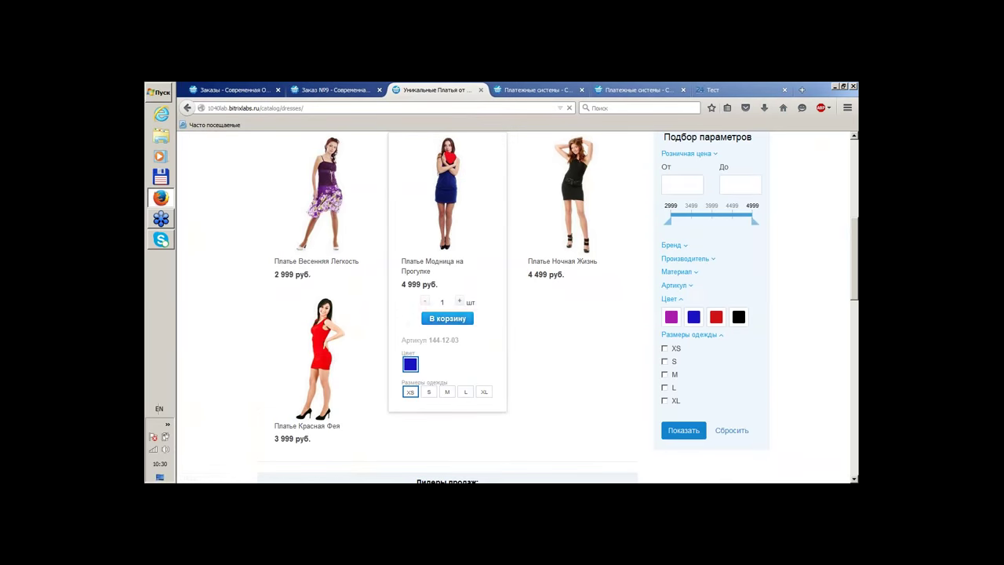
pyautogui.click(444, 319)
pyautogui.click(518, 362)
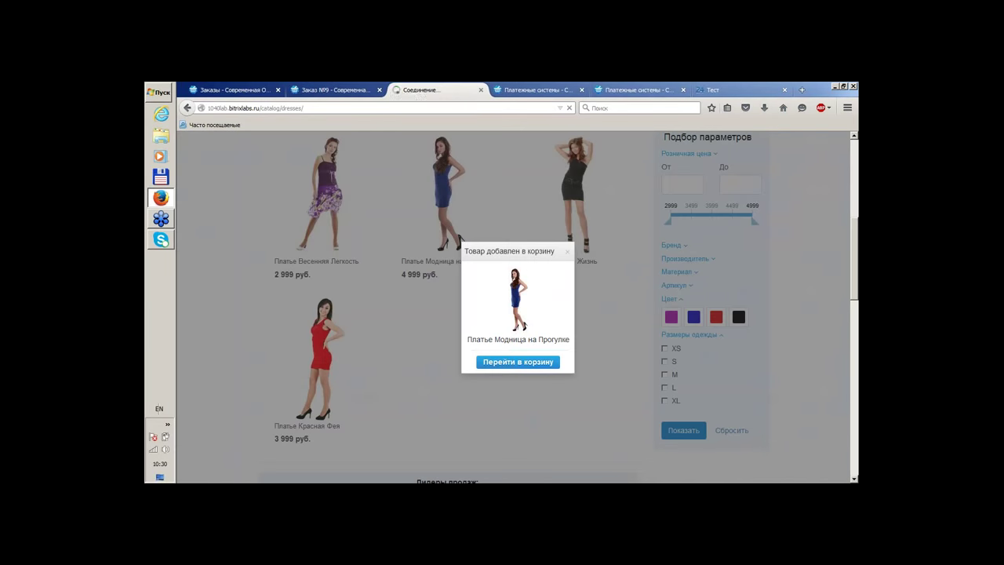
# Check out, choosing Наложенный платеж payment and Самовывоз delivery
pyautogui.scroll(-8, 523, 345)
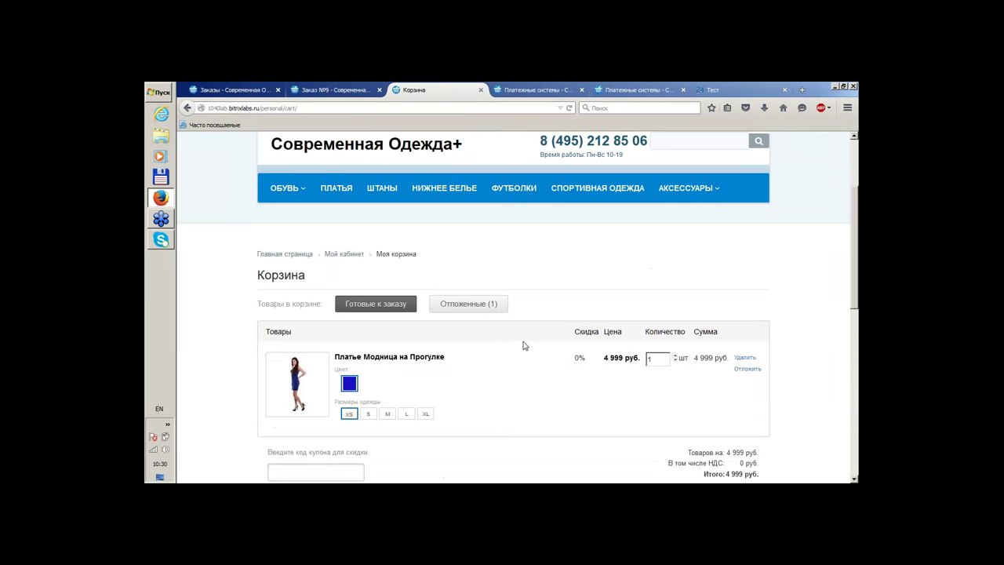
pyautogui.click(729, 217)
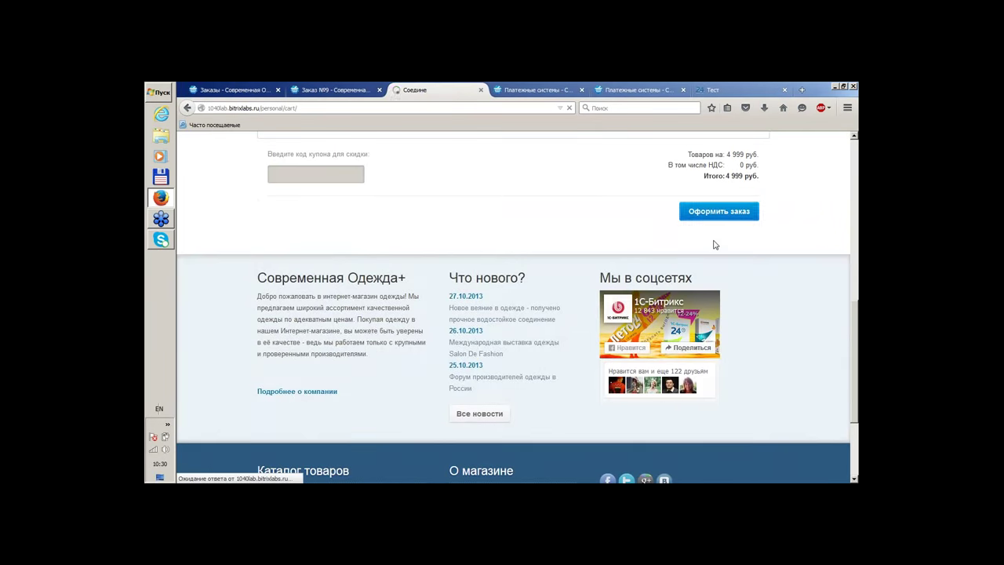
pyautogui.scroll(-3, 713, 244)
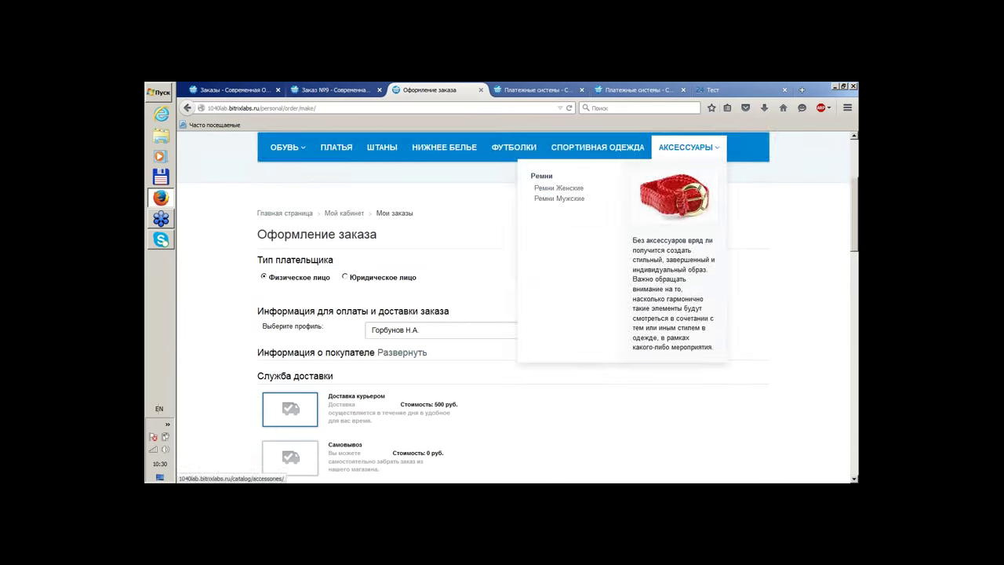
pyautogui.scroll(-4, 244, 255)
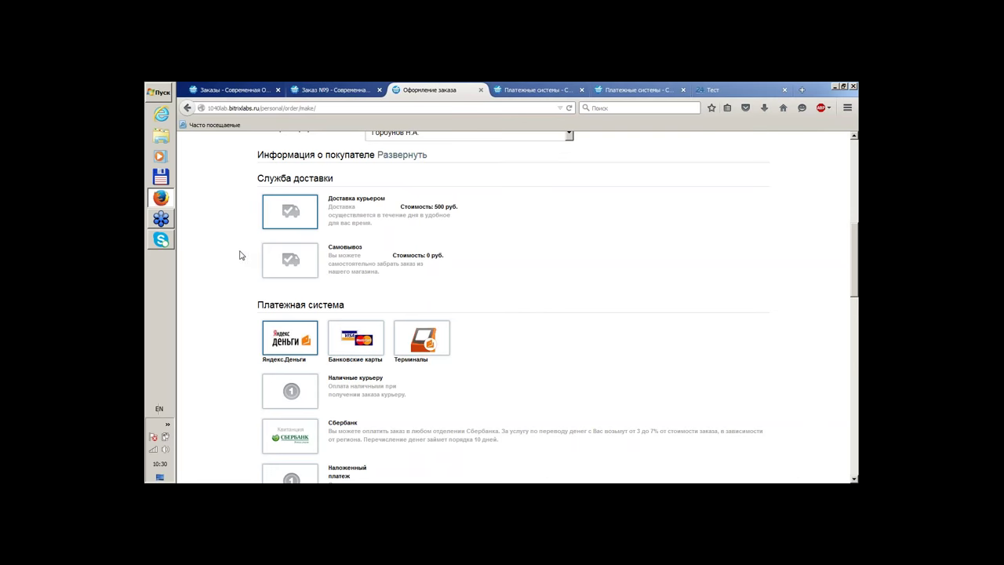
pyautogui.scroll(-4, 241, 255)
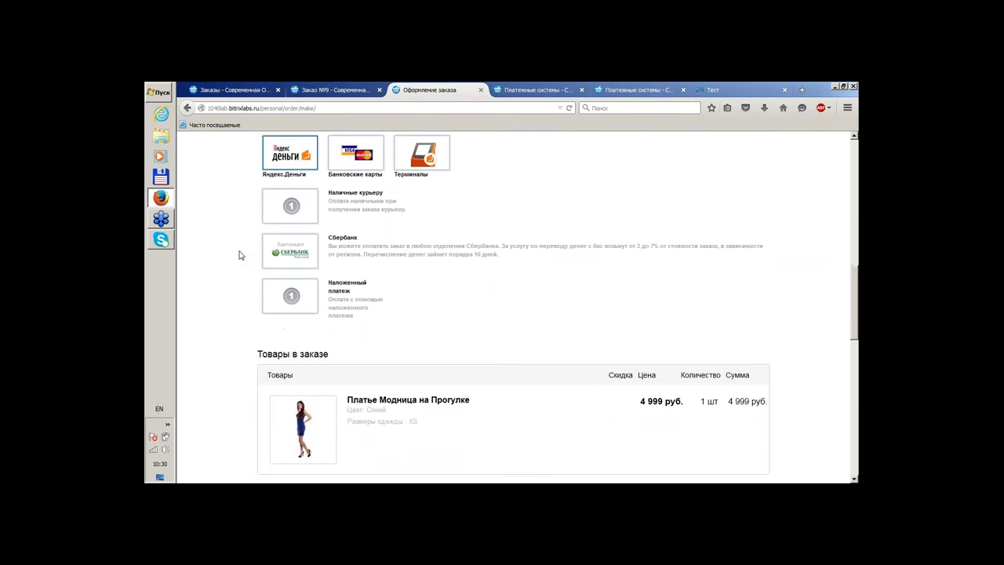
pyautogui.scroll(-1, 377, 276)
pyautogui.scroll(3, 633, 326)
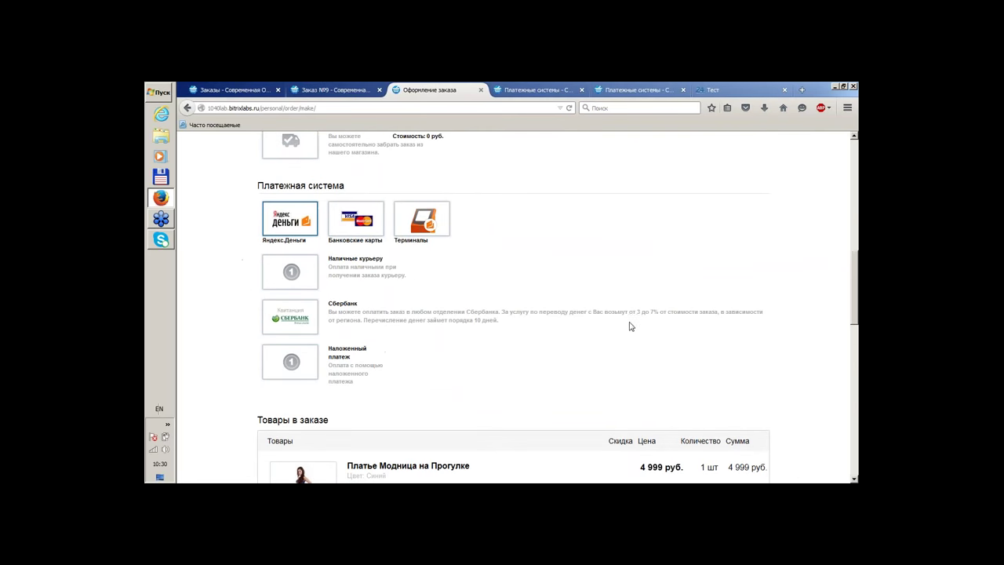
pyautogui.click(281, 369)
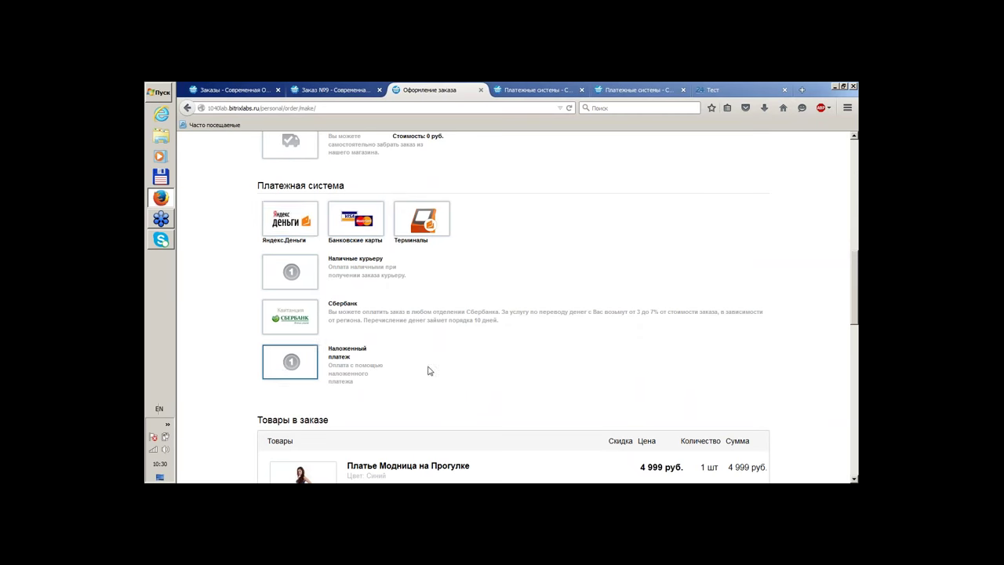
pyautogui.scroll(3, 571, 374)
pyautogui.click(272, 259)
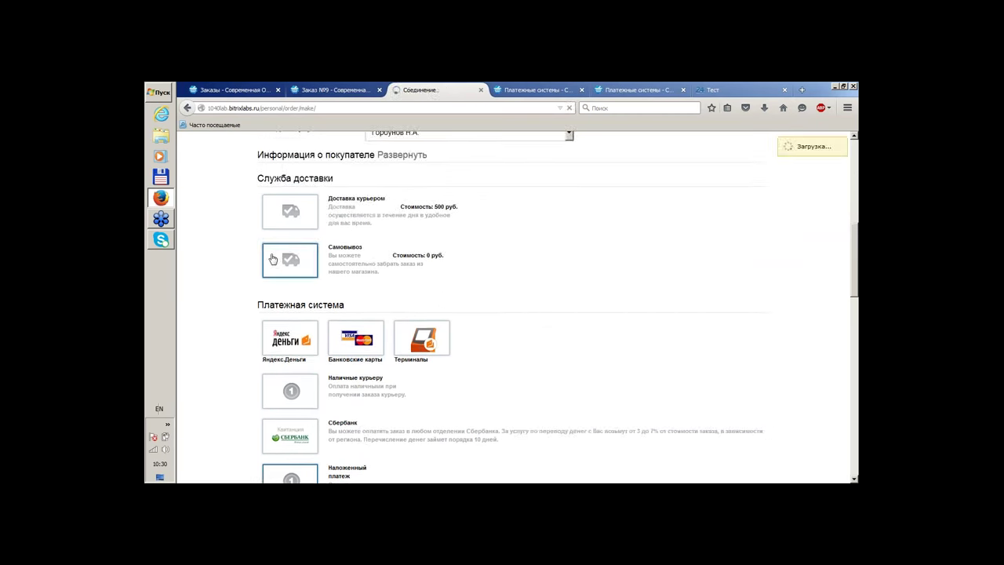
pyautogui.scroll(-3, 497, 271)
pyautogui.scroll(-3, 497, 272)
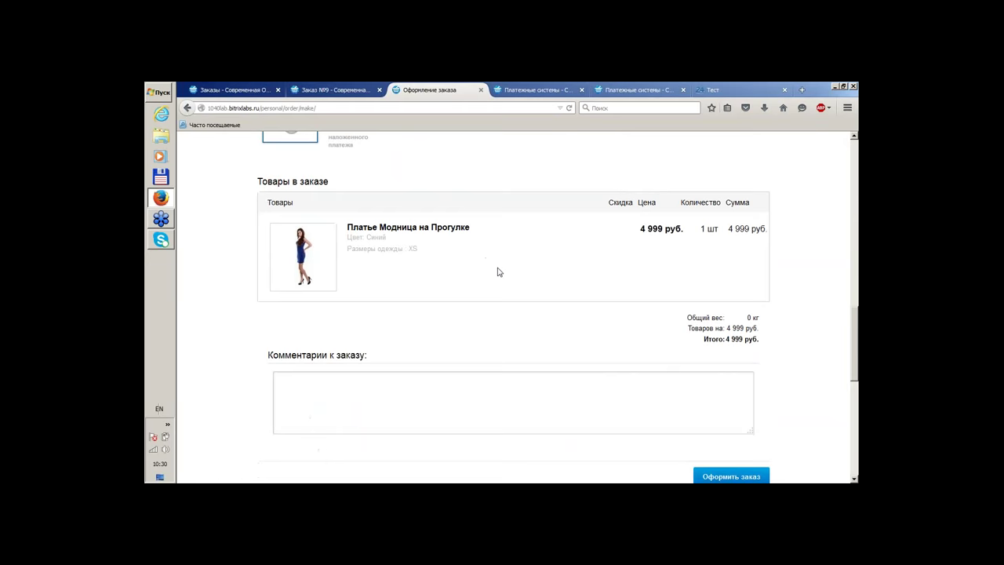
pyautogui.scroll(5, 498, 271)
pyautogui.scroll(2, 528, 293)
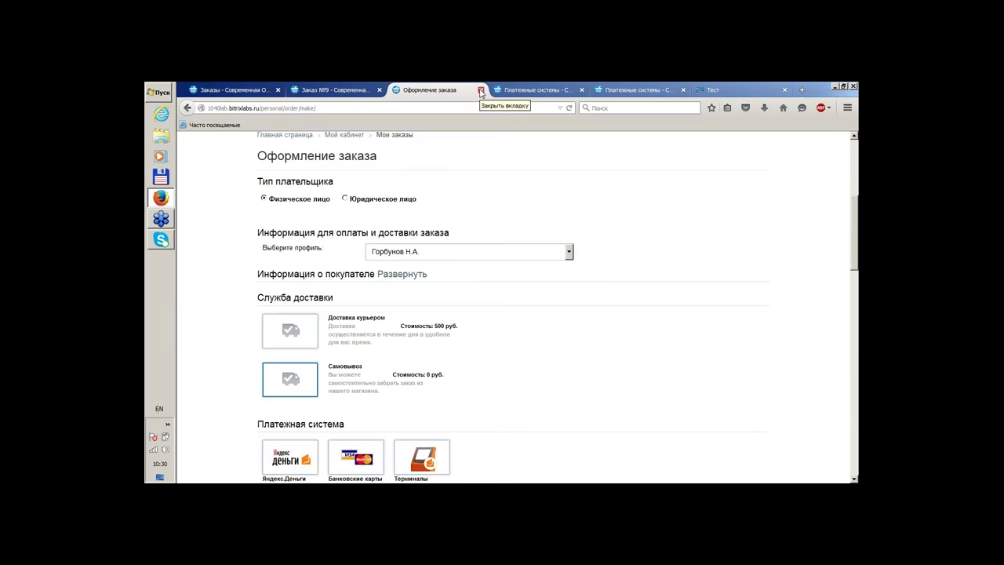
# Activate the Bill payment system (row 9) with the активировать group action
pyautogui.click(334, 89)
pyautogui.click(538, 89)
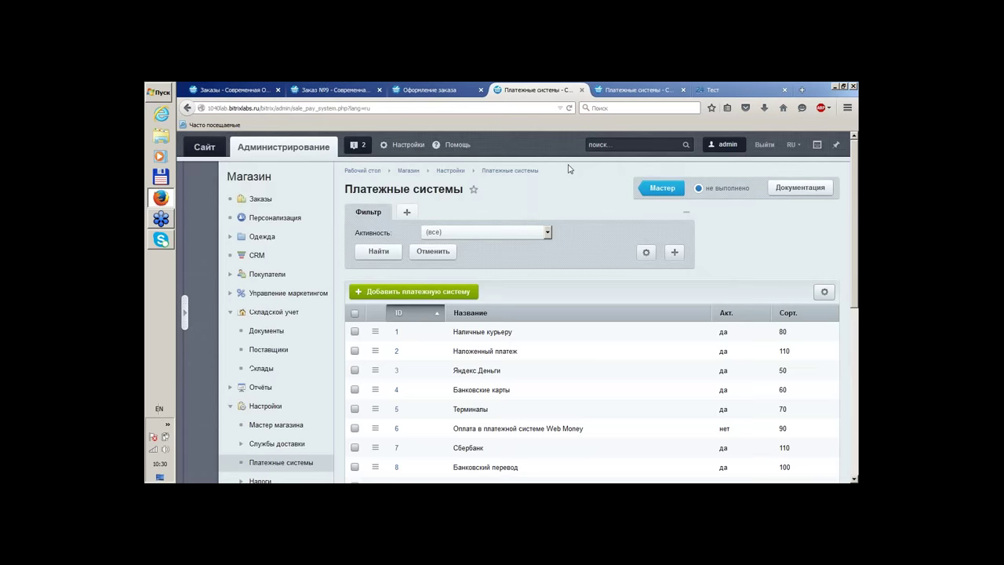
pyautogui.scroll(-3, 574, 324)
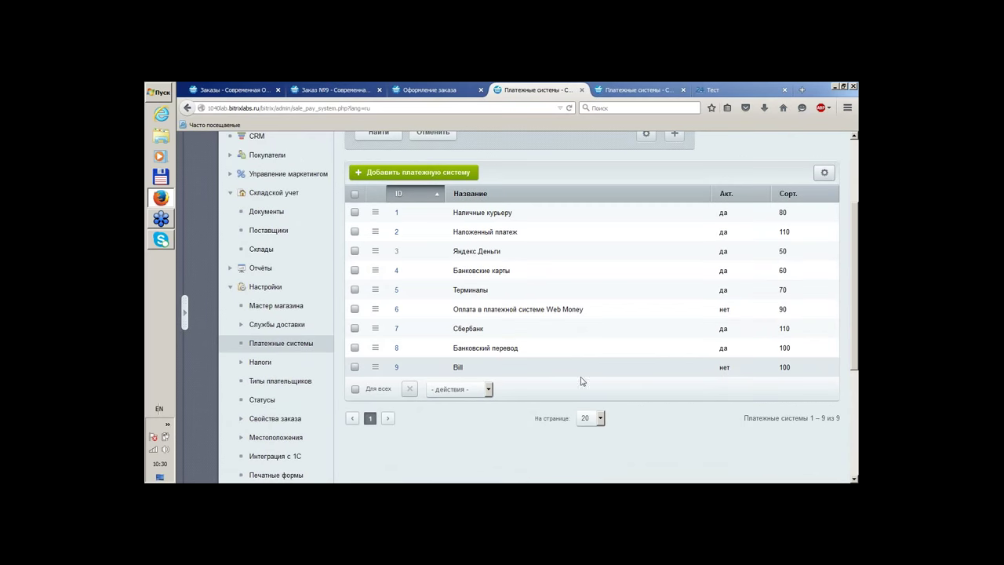
pyautogui.click(375, 367)
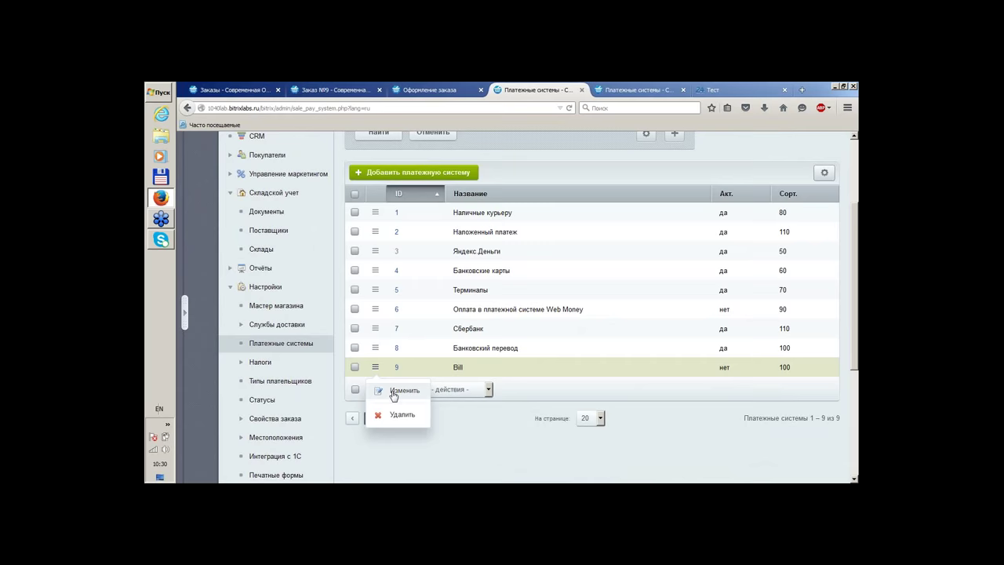
pyautogui.click(354, 366)
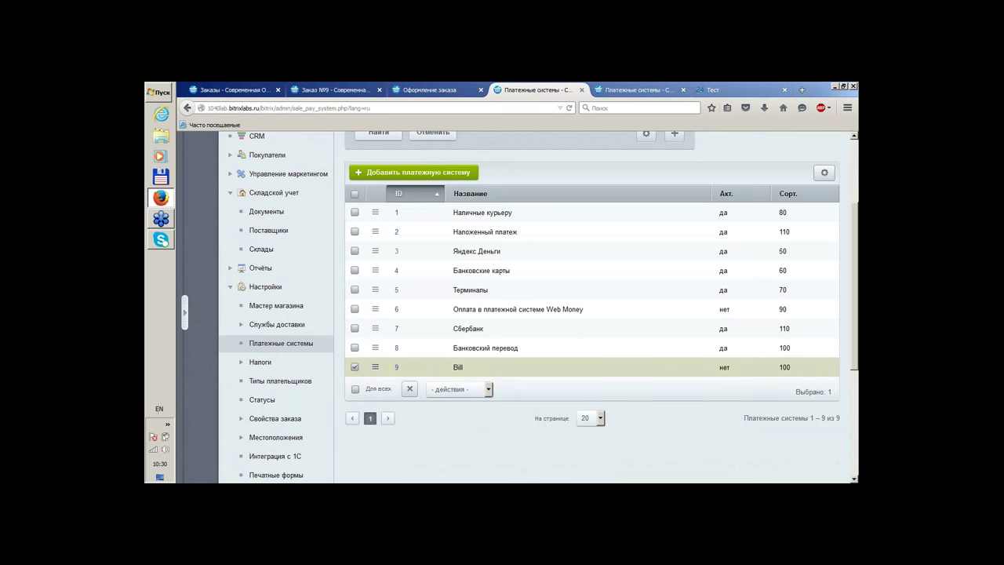
pyautogui.click(461, 389)
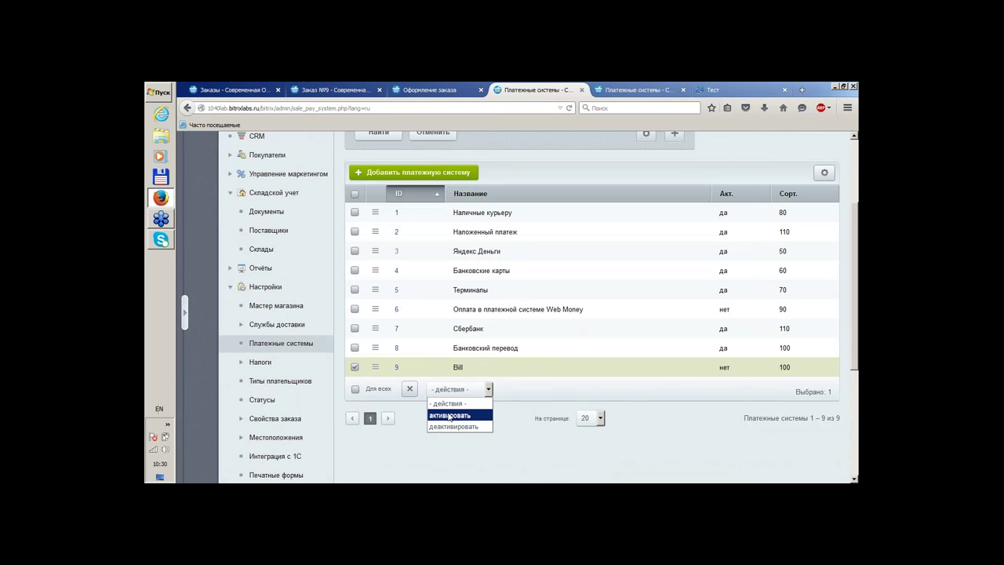
pyautogui.click(449, 415)
pyautogui.click(533, 389)
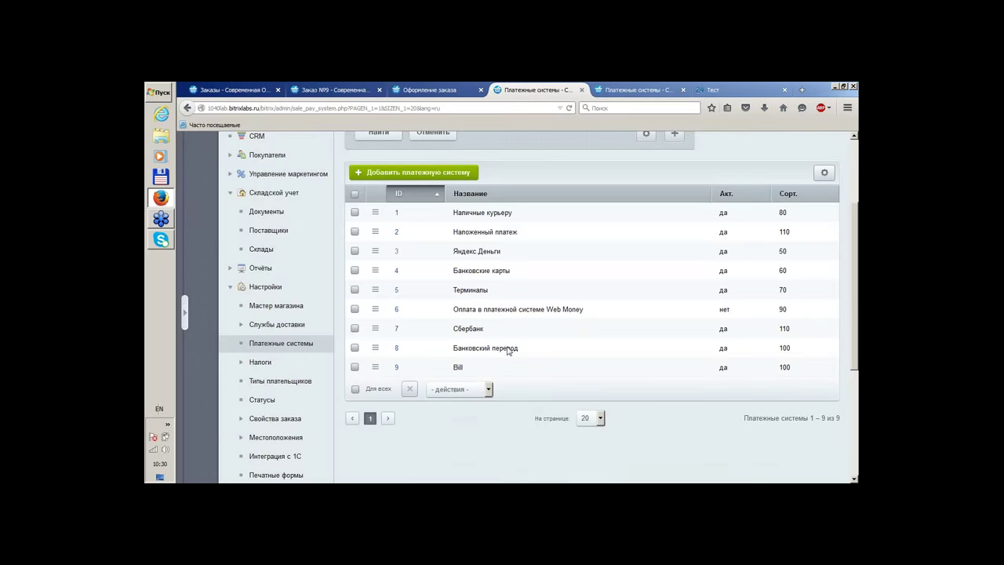
pyautogui.click(437, 88)
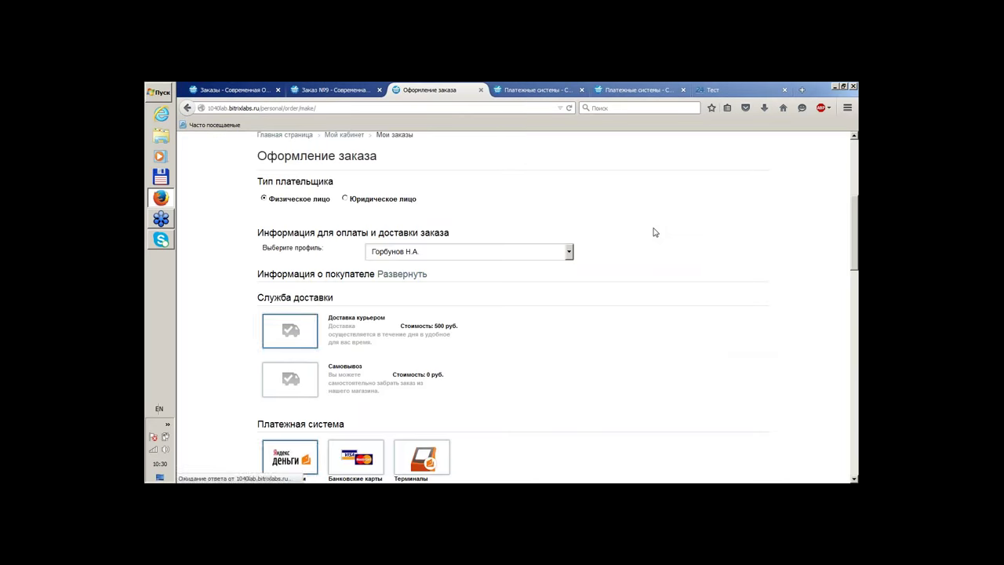
# Add Нижнее белье Розовое Смущенье from the underwear catalog to the cart
pyautogui.scroll(-3, 655, 232)
pyautogui.scroll(4, 651, 233)
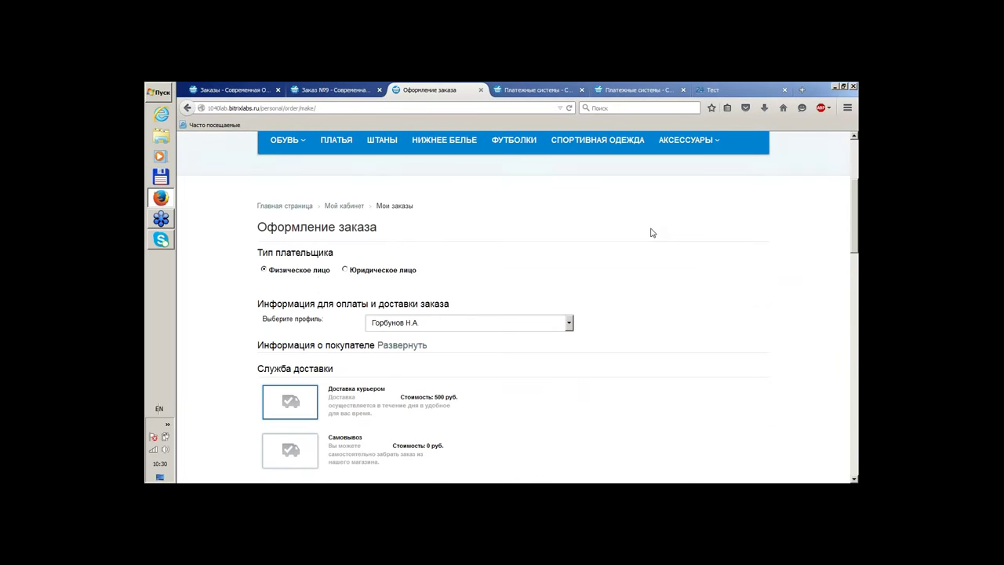
pyautogui.scroll(3, 651, 233)
pyautogui.click(426, 308)
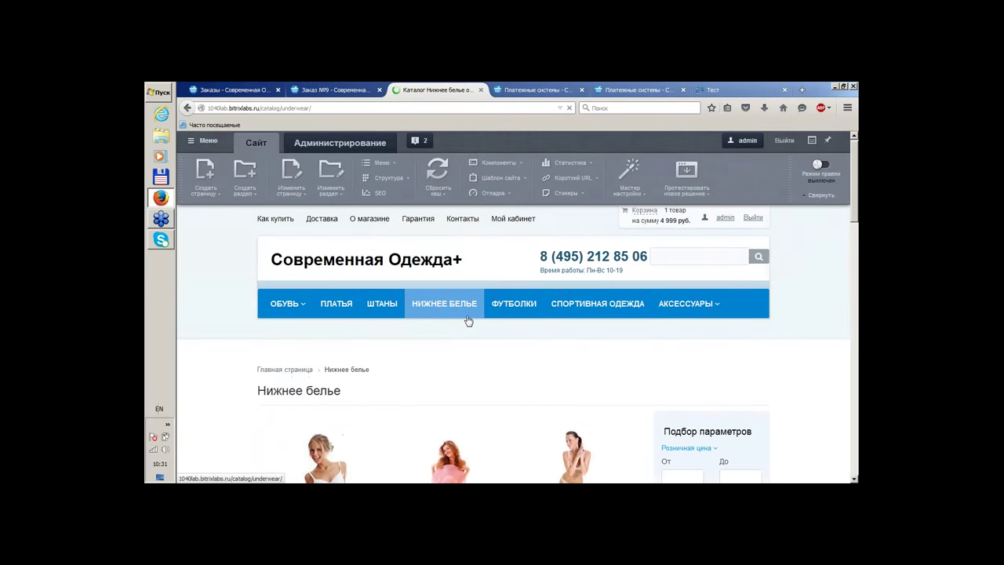
pyautogui.scroll(-4, 468, 321)
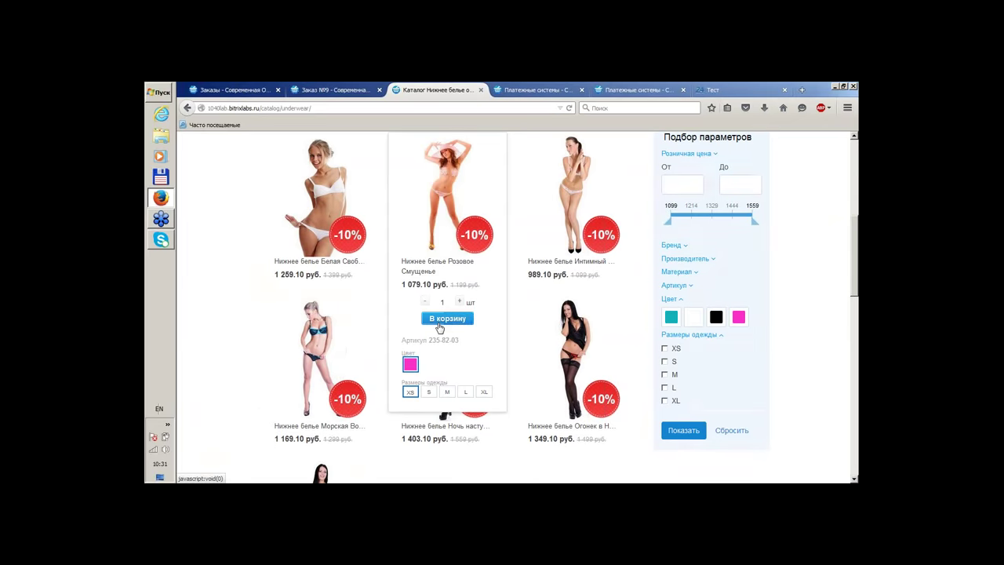
pyautogui.click(445, 319)
pyautogui.click(532, 367)
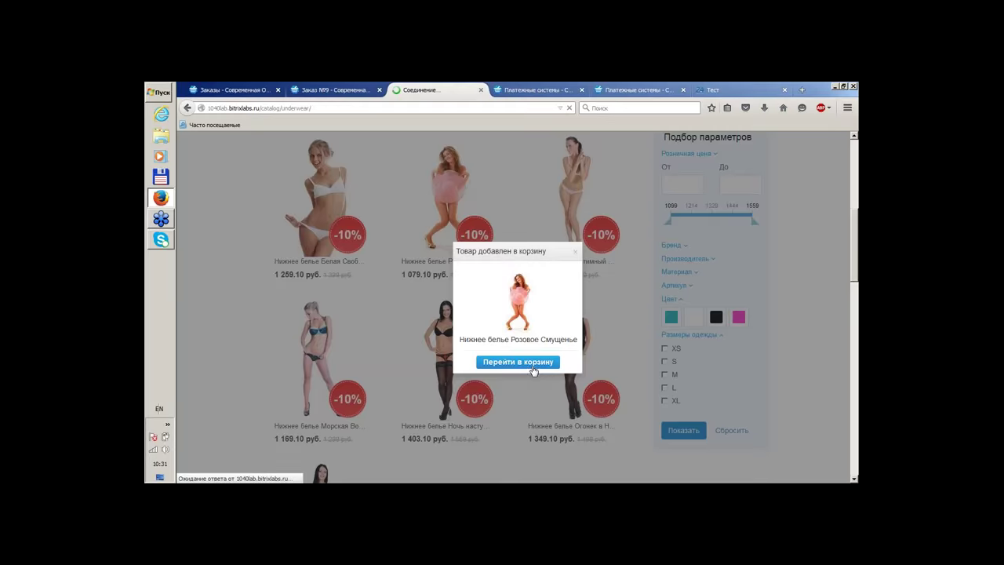
# Proceed to checkout, review the payment options, then close the checkout tab
pyautogui.click(504, 88)
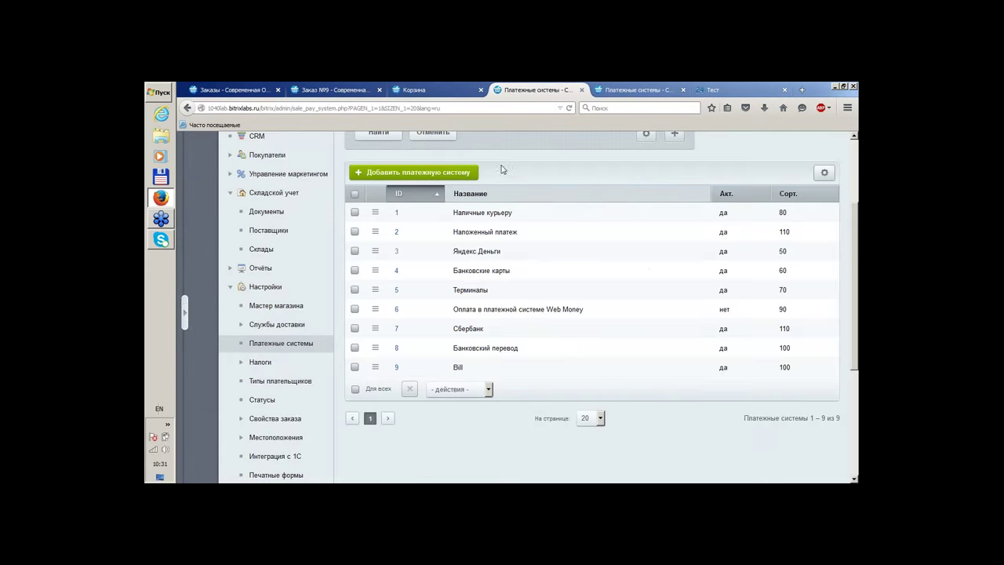
pyautogui.click(439, 89)
pyautogui.scroll(-3, 451, 132)
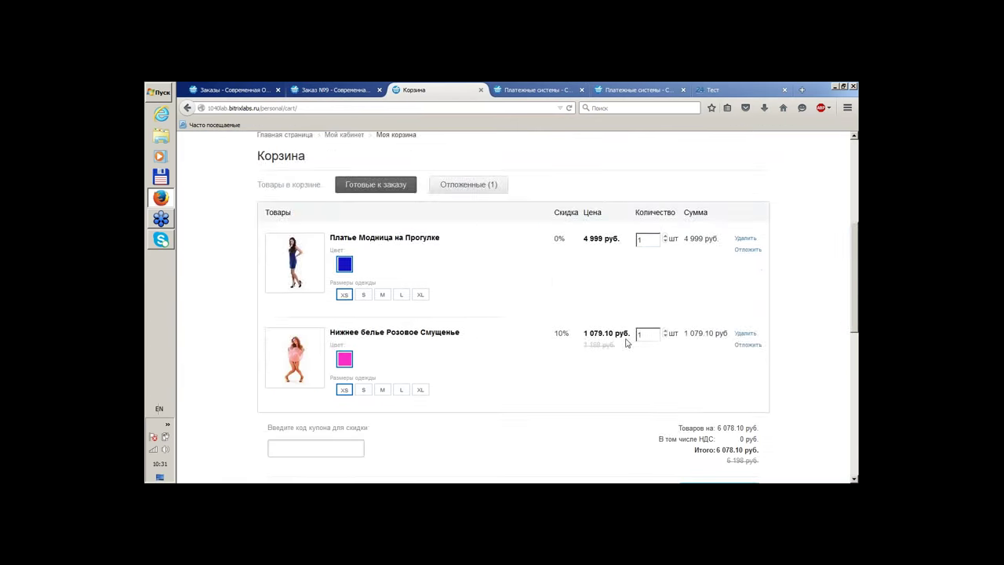
pyautogui.scroll(-2, 626, 343)
pyautogui.click(719, 372)
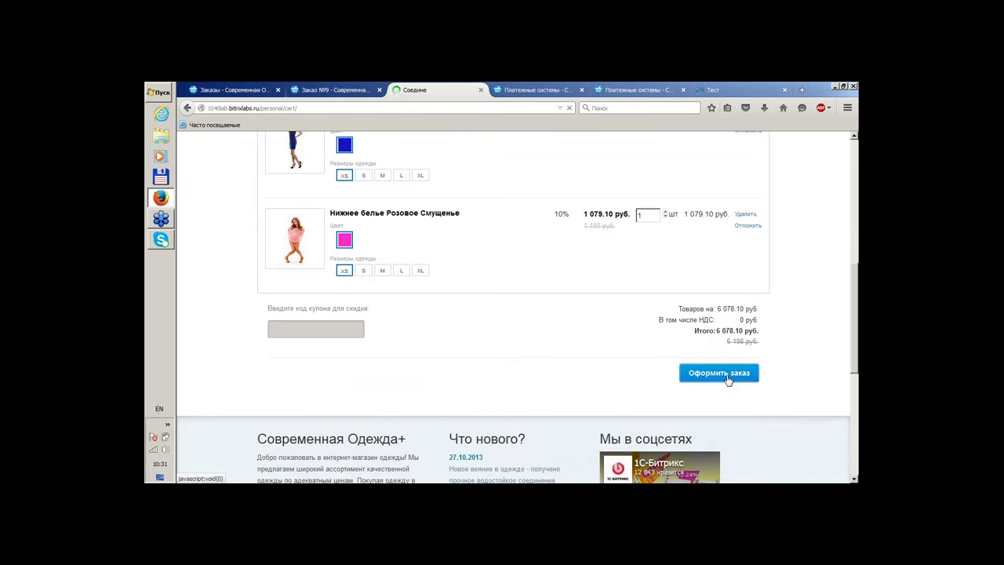
pyautogui.scroll(-10, 726, 379)
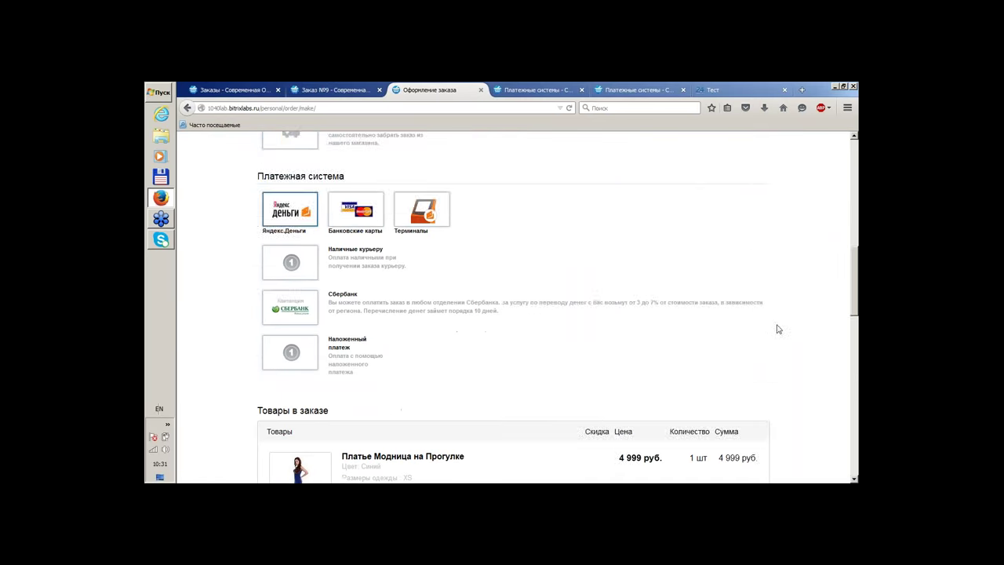
pyautogui.scroll(-1, 778, 330)
pyautogui.scroll(-1, 820, 337)
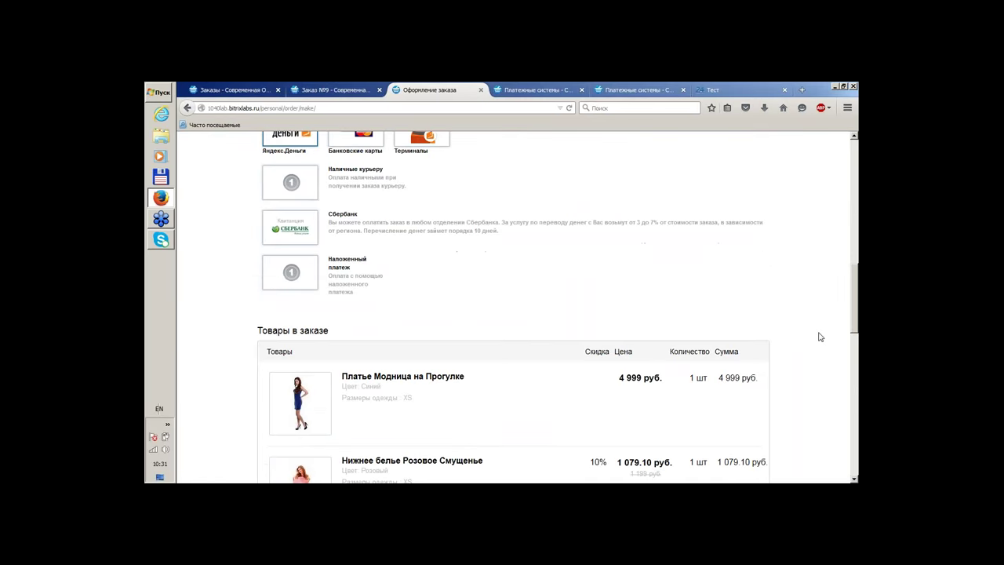
pyautogui.scroll(-3, 820, 337)
pyautogui.scroll(8, 819, 338)
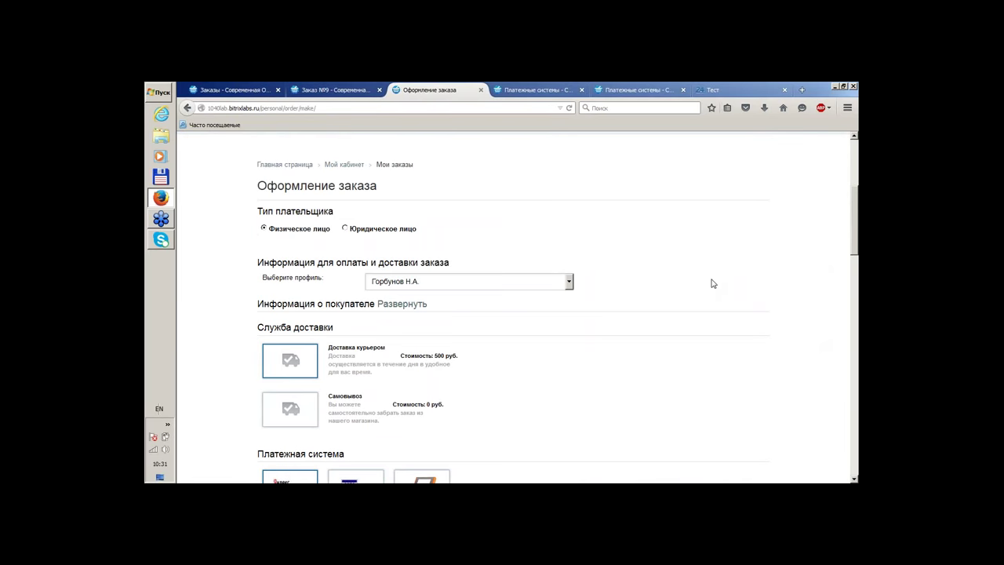
pyautogui.click(481, 91)
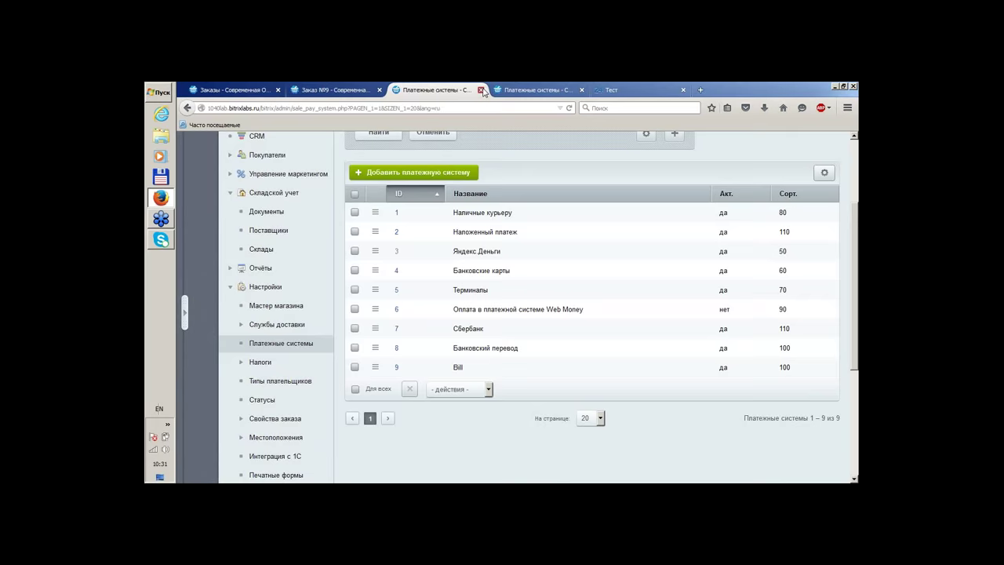
# Close the duplicate payment systems tab and dismiss the Мастер task popup
pyautogui.click(481, 91)
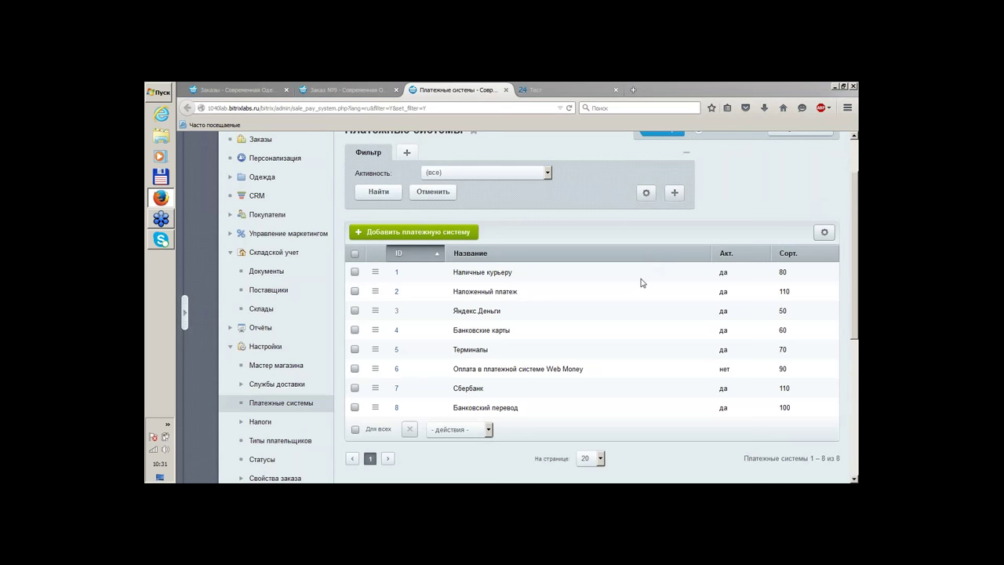
pyautogui.click(583, 141)
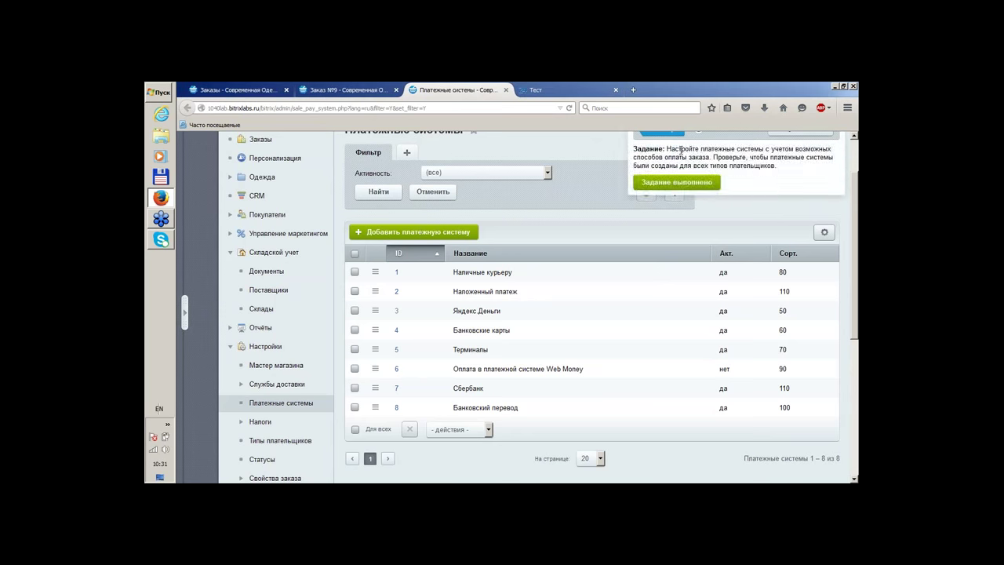
pyautogui.click(691, 182)
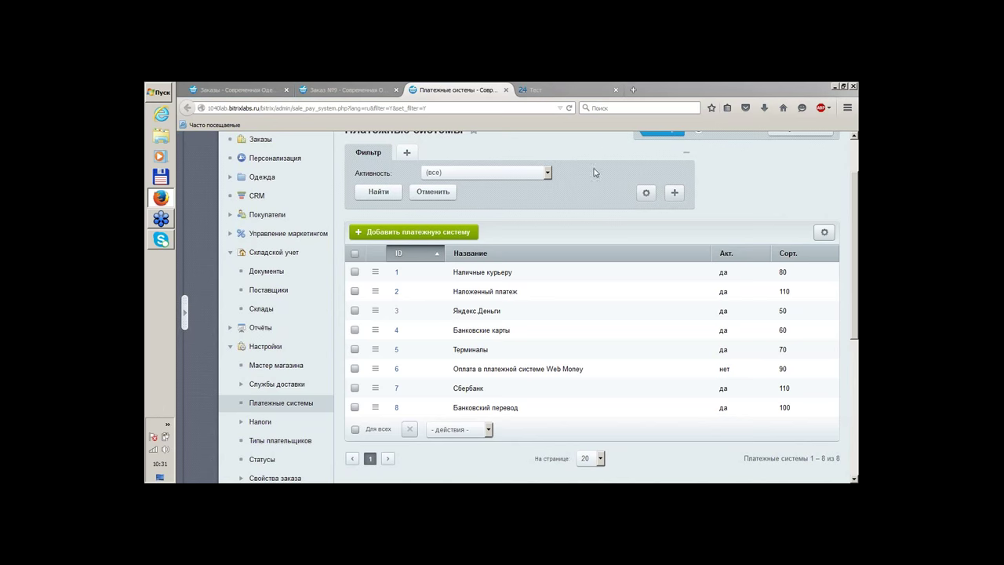
pyautogui.click(710, 116)
pyautogui.scroll(2, 575, 205)
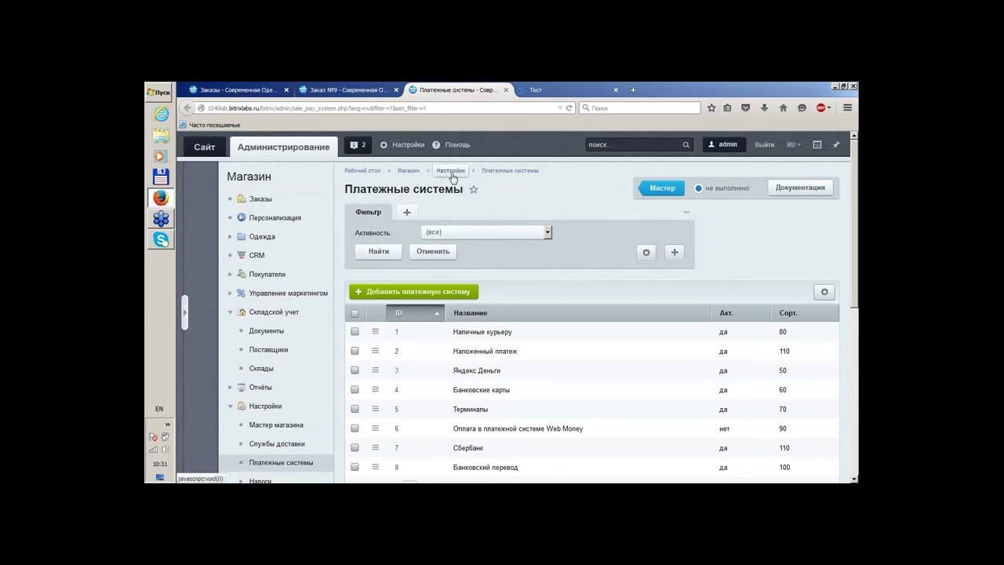
pyautogui.scroll(-3, 536, 250)
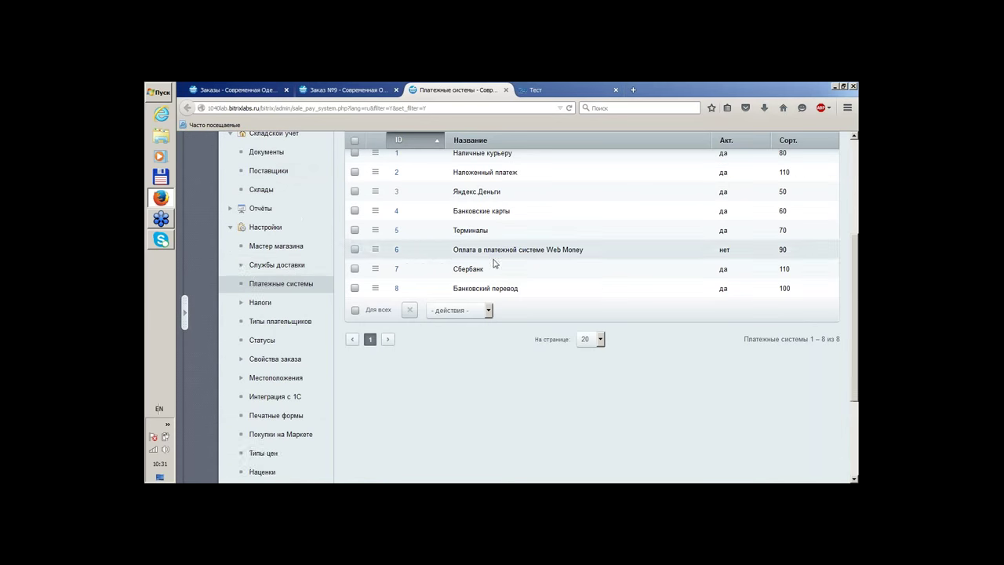
# Open Доставка курьером from Службы доставки › Настраиваемые and rename it Доставка курьером СРОЧНАЯ
pyautogui.click(296, 267)
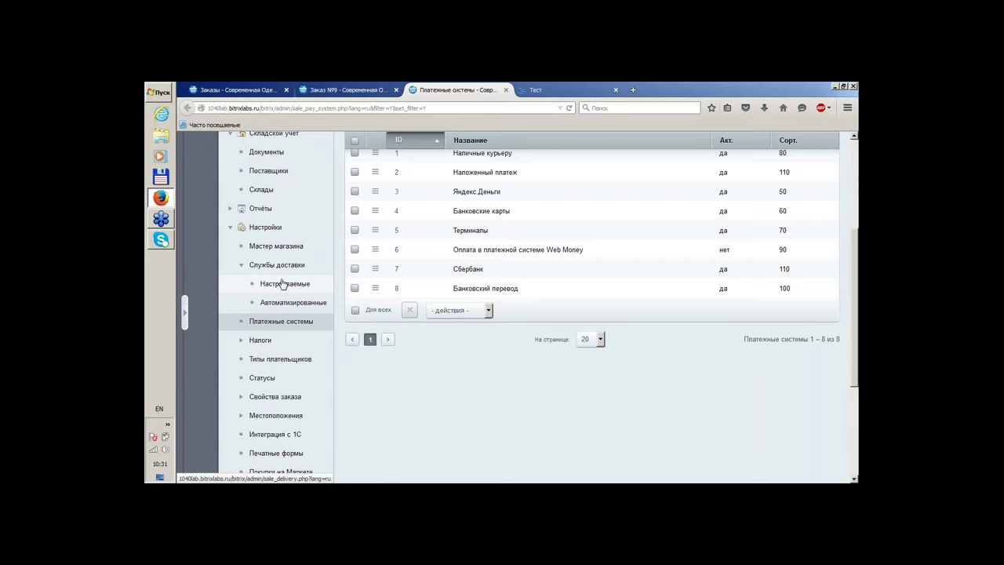
pyautogui.click(283, 283)
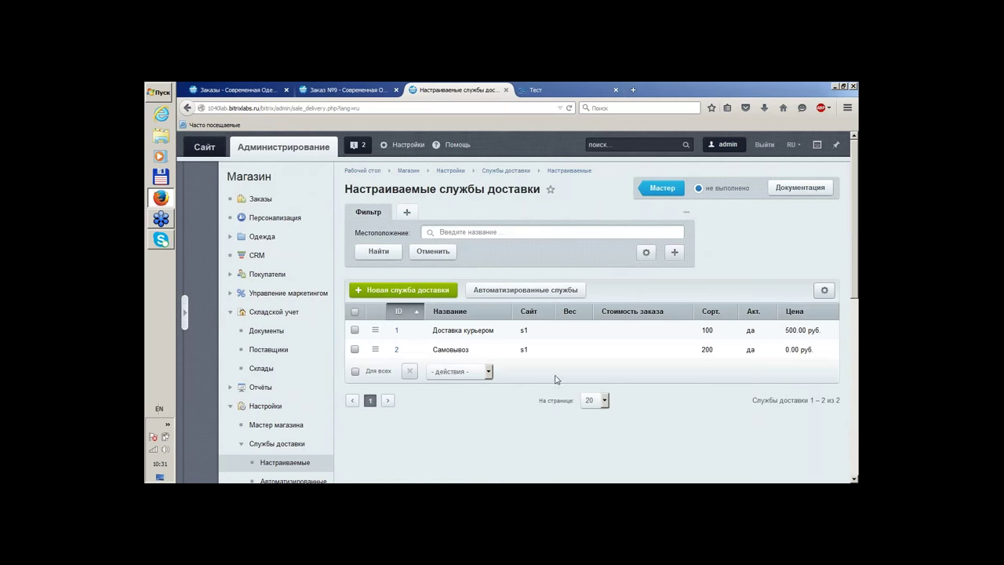
pyautogui.scroll(-3, 549, 379)
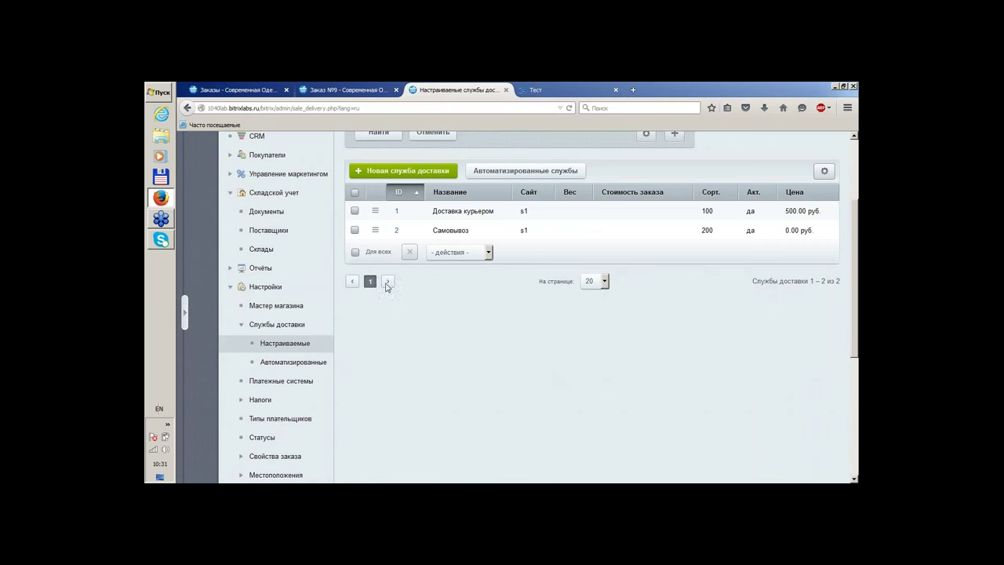
pyautogui.doubleClick(458, 212)
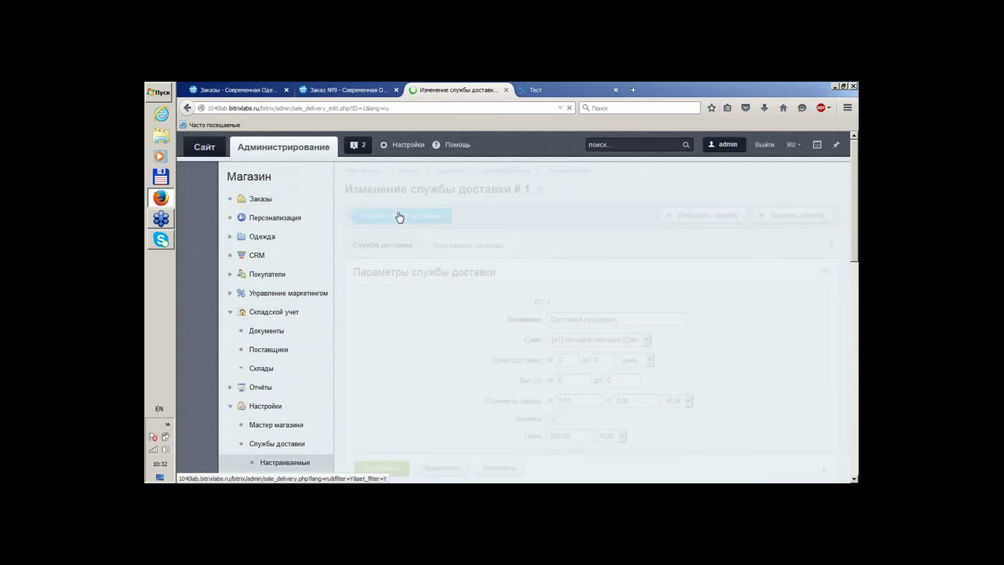
pyautogui.scroll(-2, 611, 245)
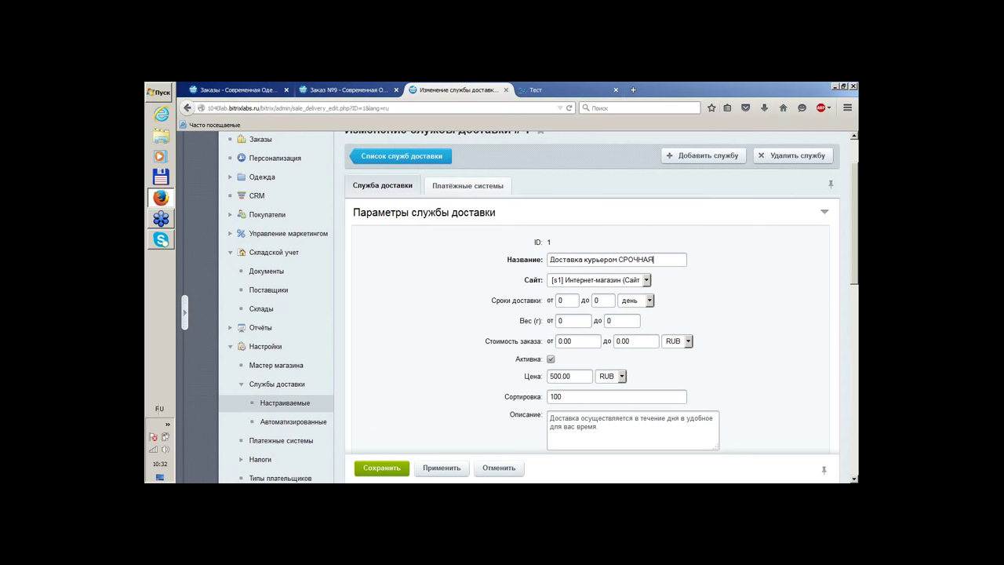
# Set maximum delivery time to 2 days, weight up to 100000 g and order cost up to 35000 RUB
pyautogui.doubleClick(560, 301)
pyautogui.press('Tab')
pyautogui.write('2')
pyautogui.doubleClick(622, 320)
pyautogui.moveTo(628, 326); pyautogui.dragTo(591, 327)
pyautogui.click(629, 323)
pyautogui.scroll(-2, 730, 303)
pyautogui.moveTo(644, 281); pyautogui.dragTo(597, 281)
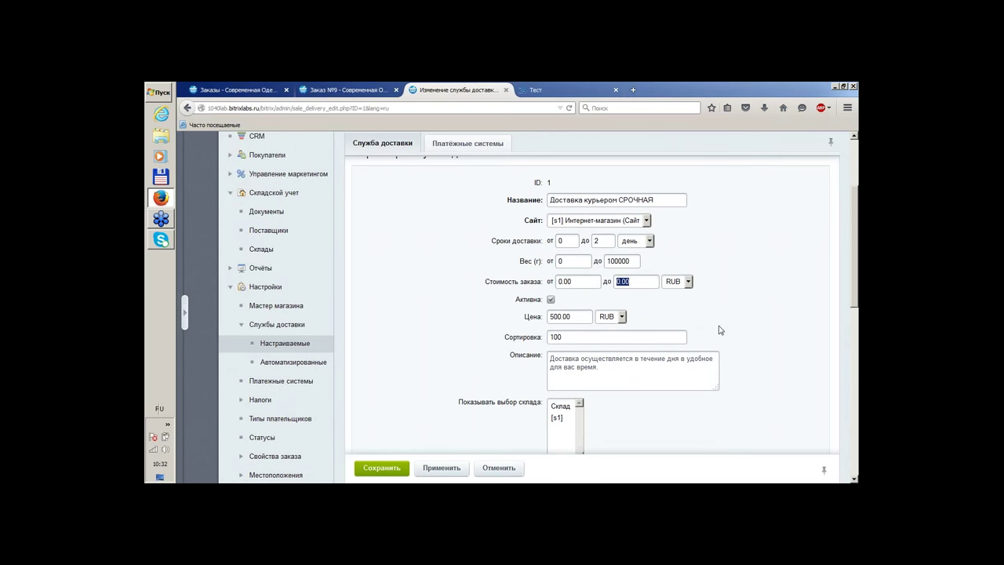
pyautogui.write('35000')
pyautogui.scroll(-3, 789, 276)
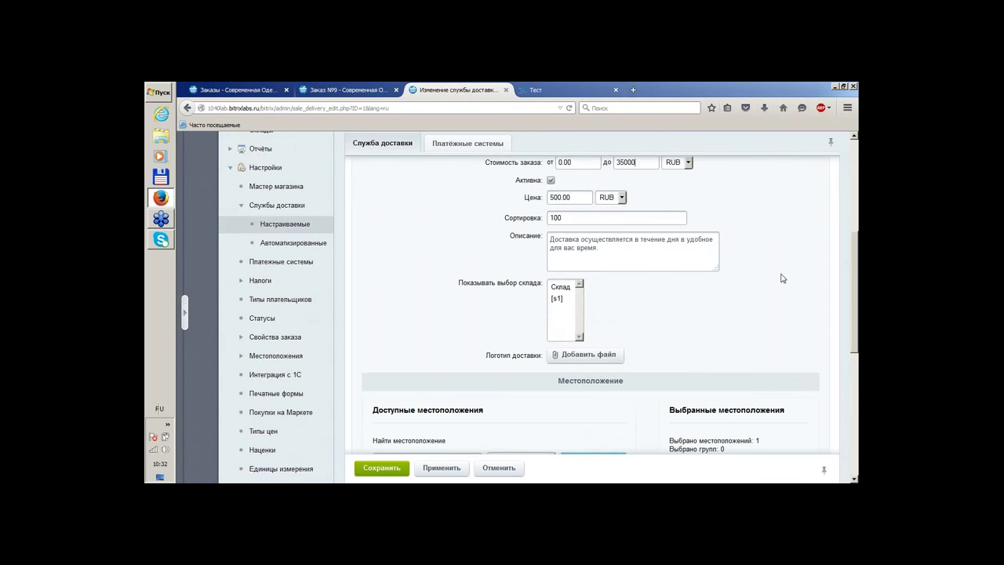
pyautogui.scroll(-3, 782, 278)
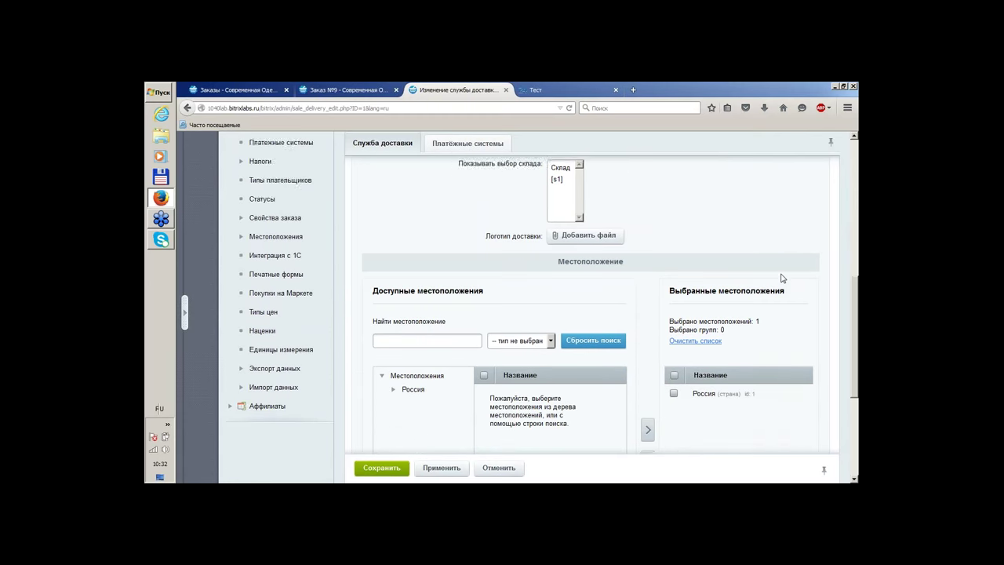
# Expand Россия › Центр › Московская область in the location tree
pyautogui.scroll(-2, 781, 278)
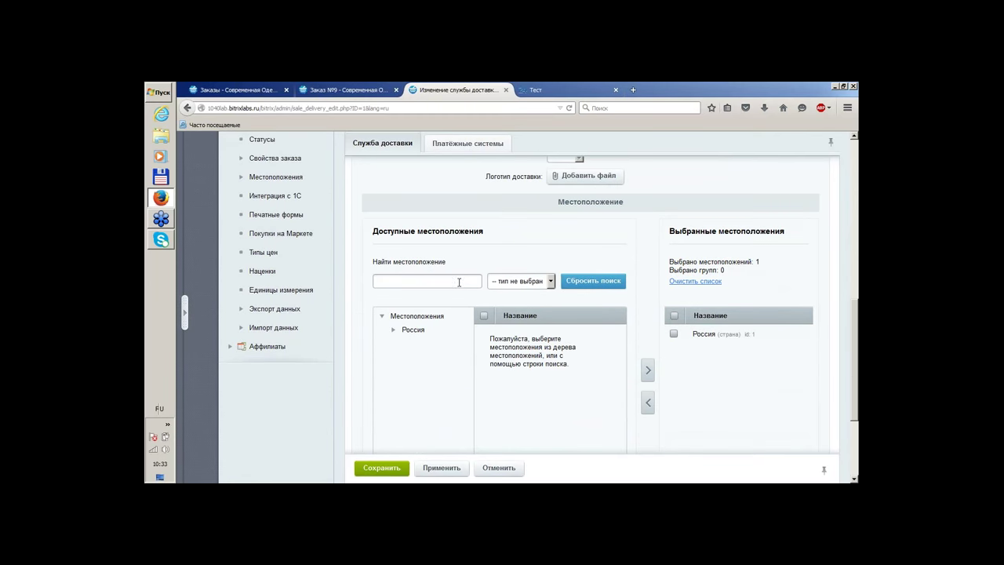
pyautogui.click(394, 331)
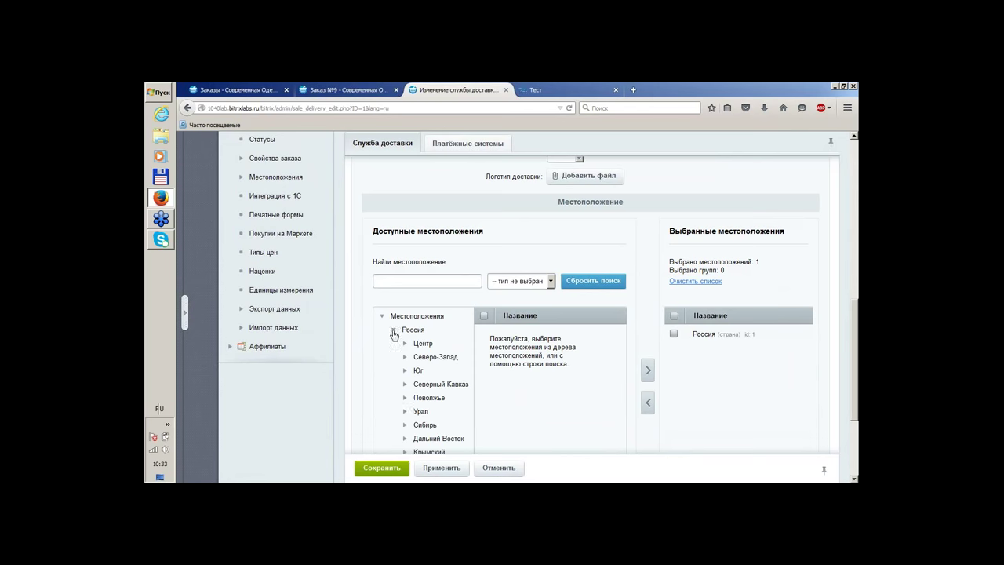
pyautogui.scroll(-4, 404, 399)
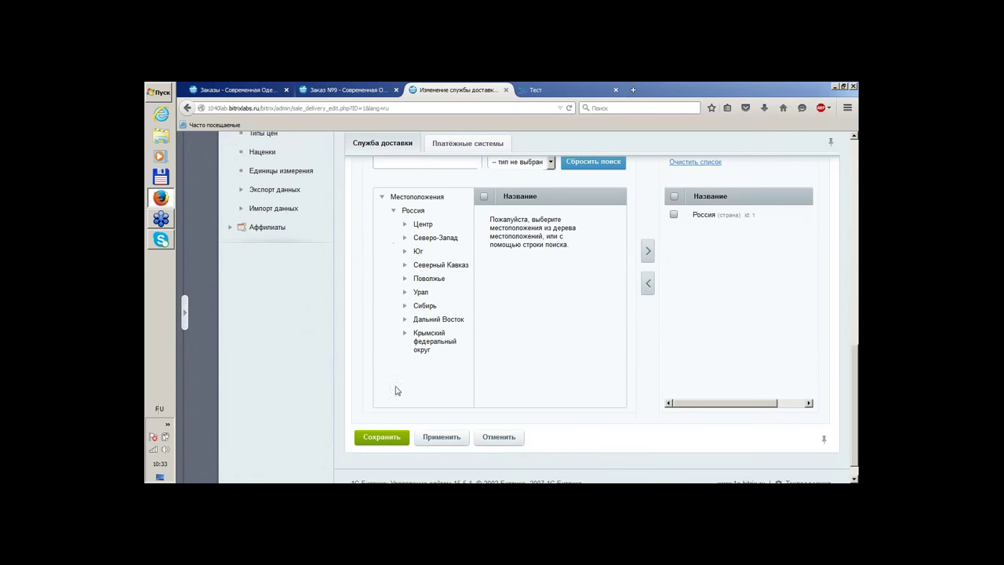
pyautogui.click(405, 226)
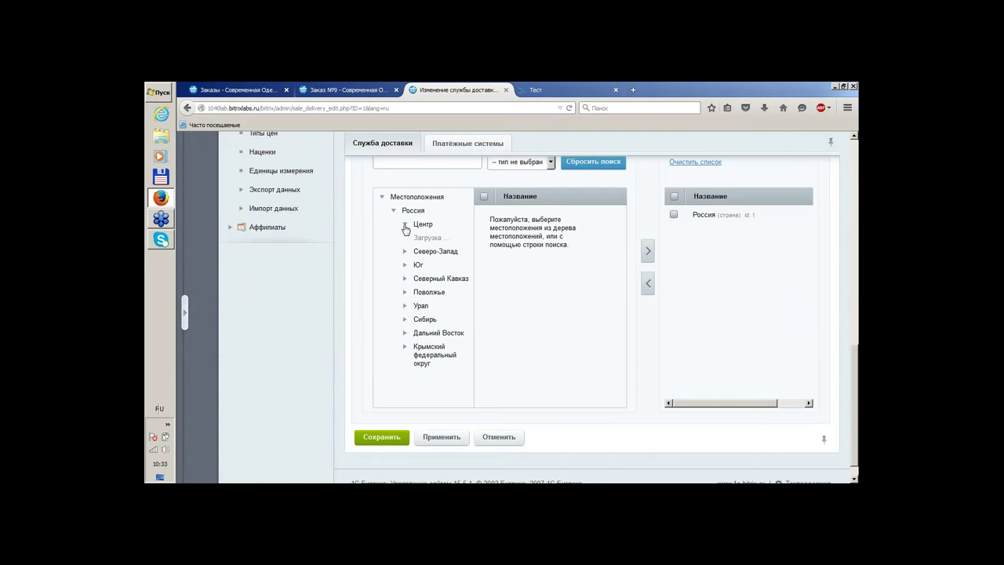
pyautogui.click(416, 238)
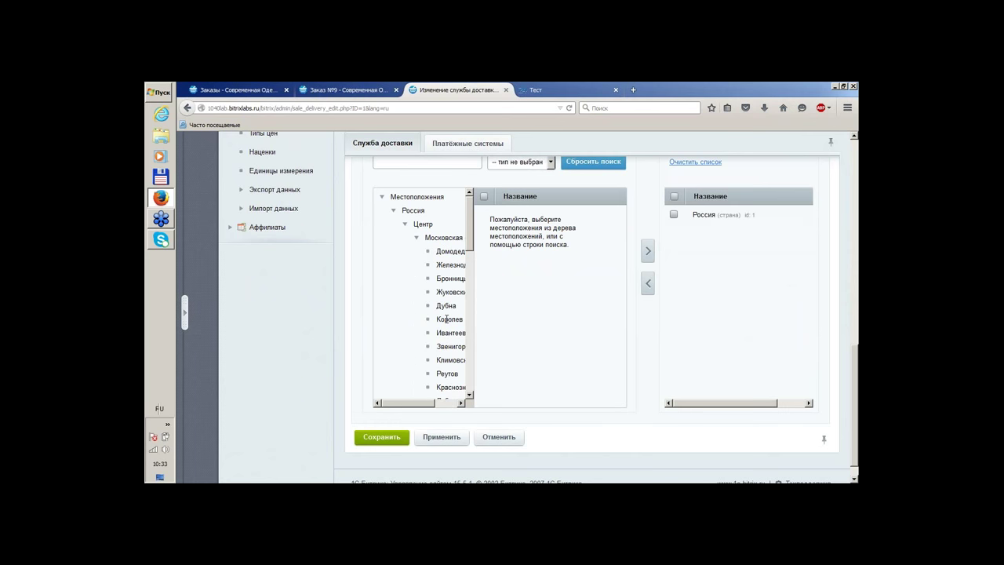
pyautogui.scroll(-2, 444, 320)
pyautogui.scroll(-2, 444, 320)
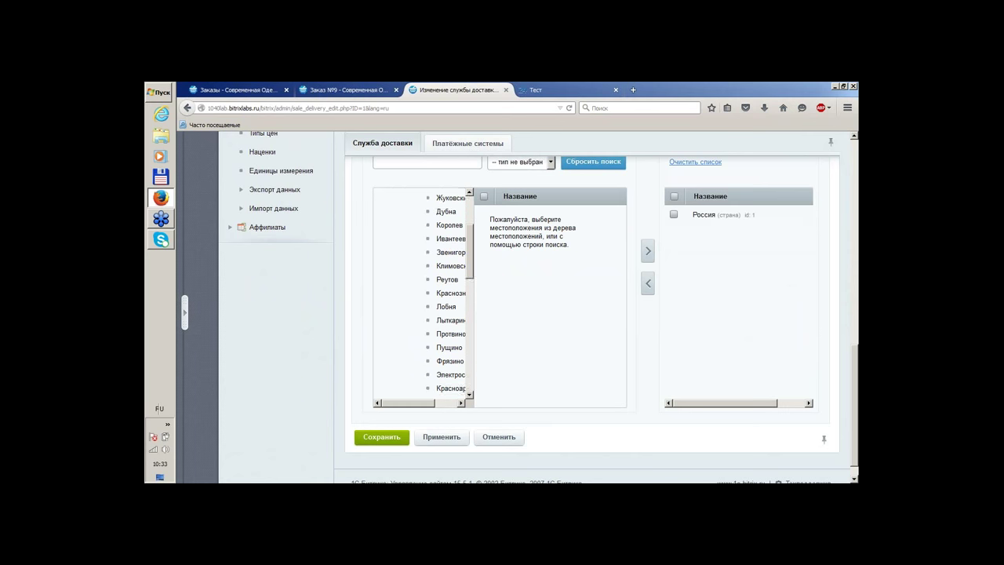
pyautogui.scroll(4, 444, 319)
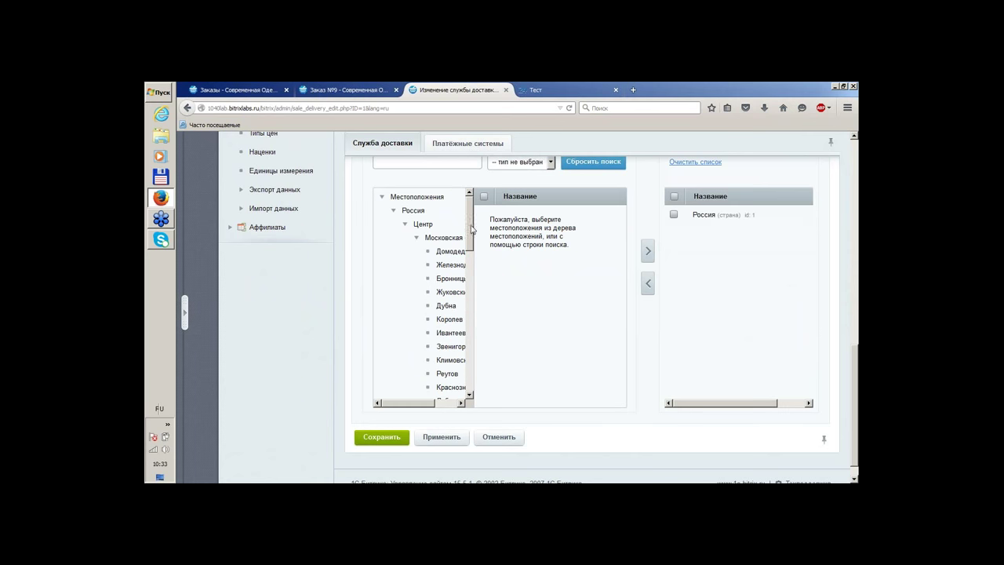
pyautogui.moveTo(423, 405); pyautogui.dragTo(444, 375)
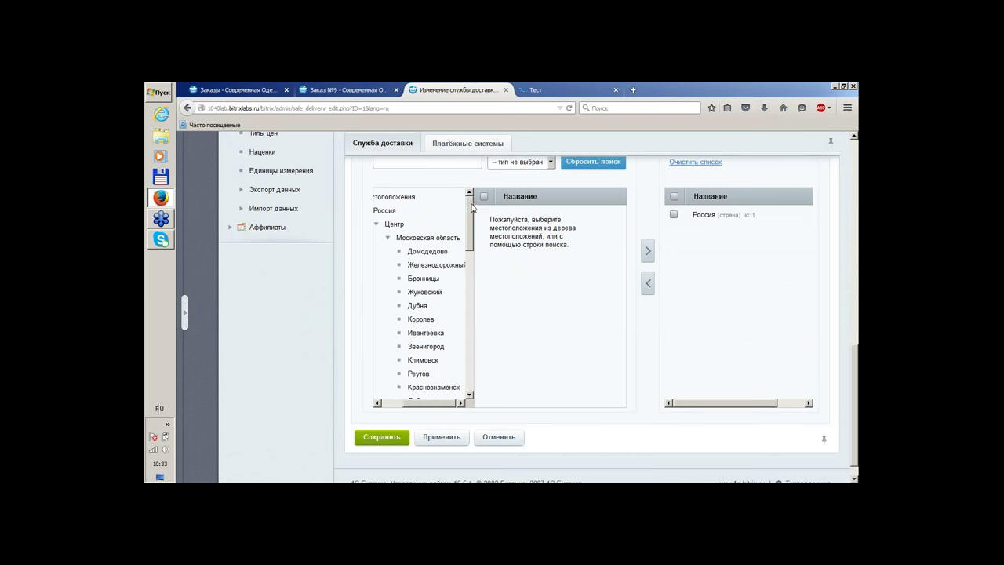
pyautogui.moveTo(473, 208); pyautogui.dragTo(473, 229)
pyautogui.scroll(-3, 439, 298)
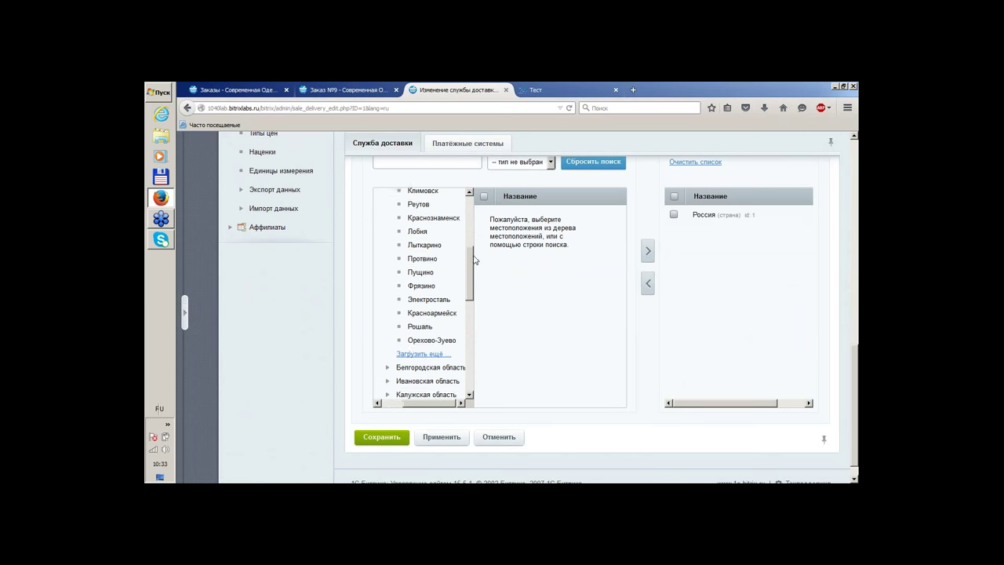
pyautogui.click(428, 352)
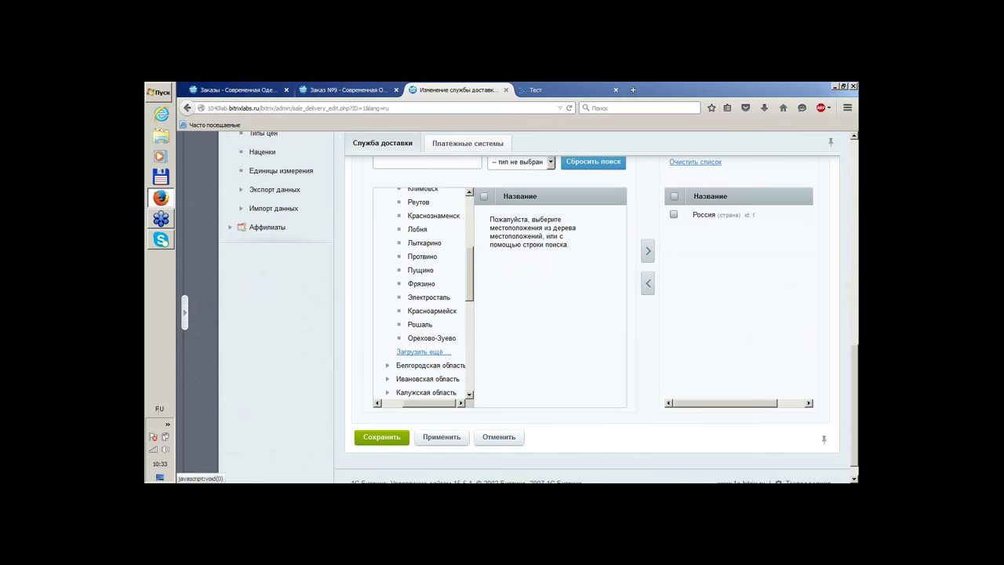
pyautogui.moveTo(472, 248); pyautogui.dragTo(475, 308)
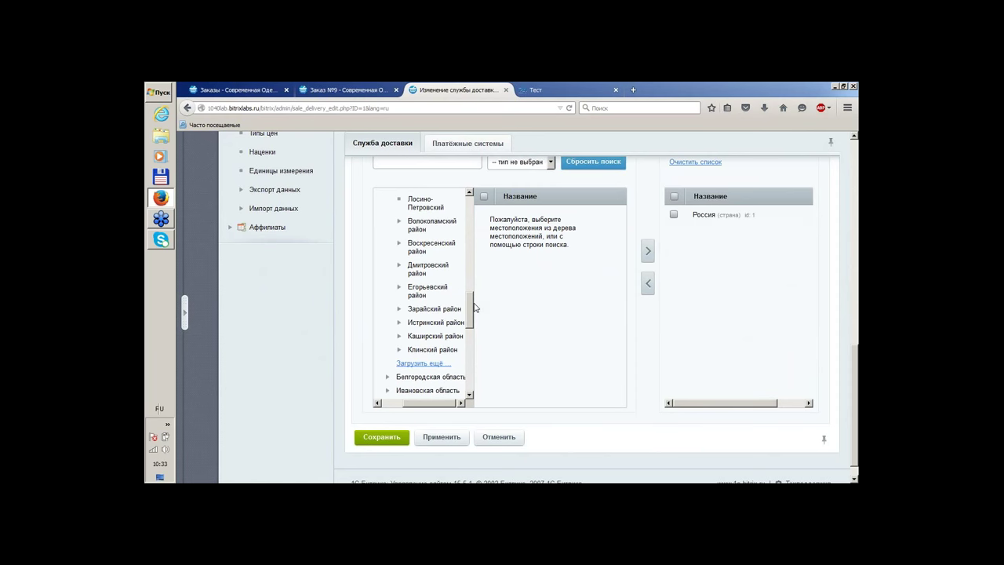
pyautogui.scroll(10, 406, 237)
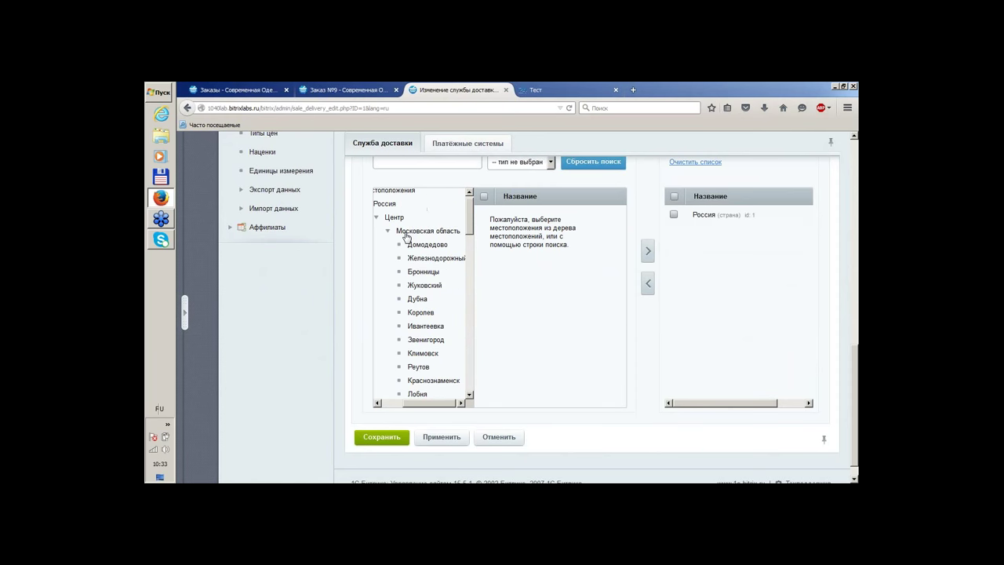
pyautogui.click(405, 237)
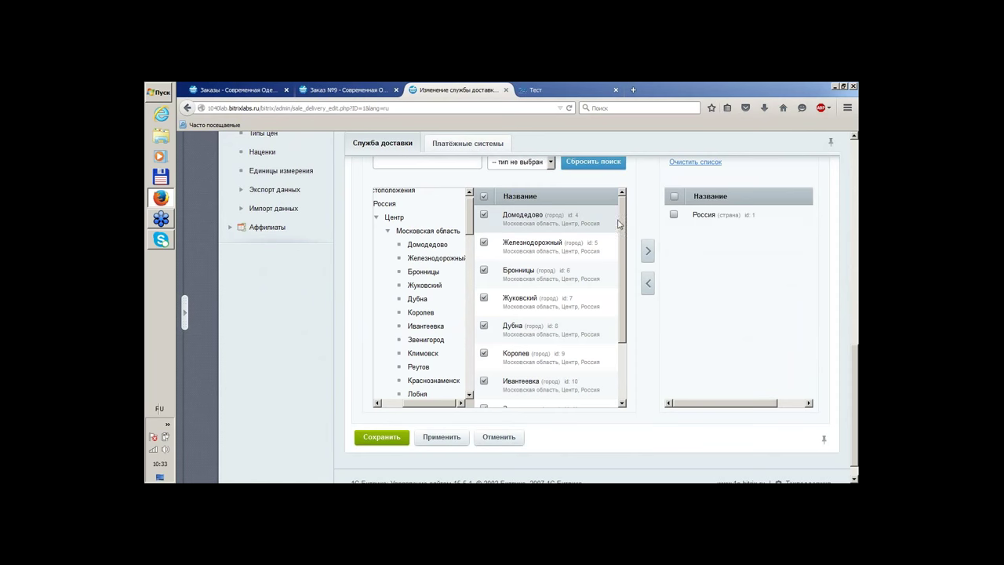
# Add Московская область to the service's chosen locations
pyautogui.scroll(-2, 619, 224)
pyautogui.scroll(2, 617, 212)
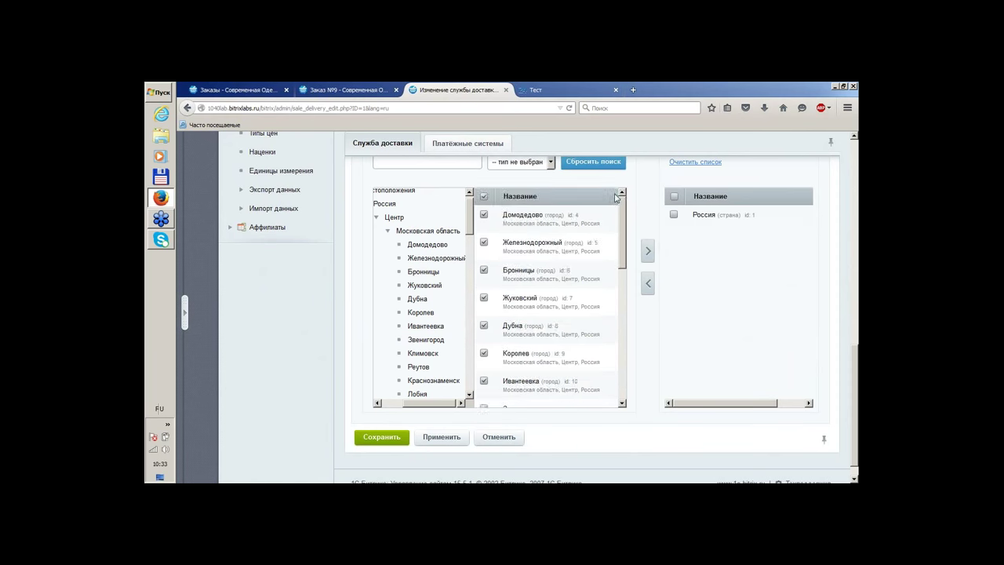
pyautogui.scroll(-15, 617, 197)
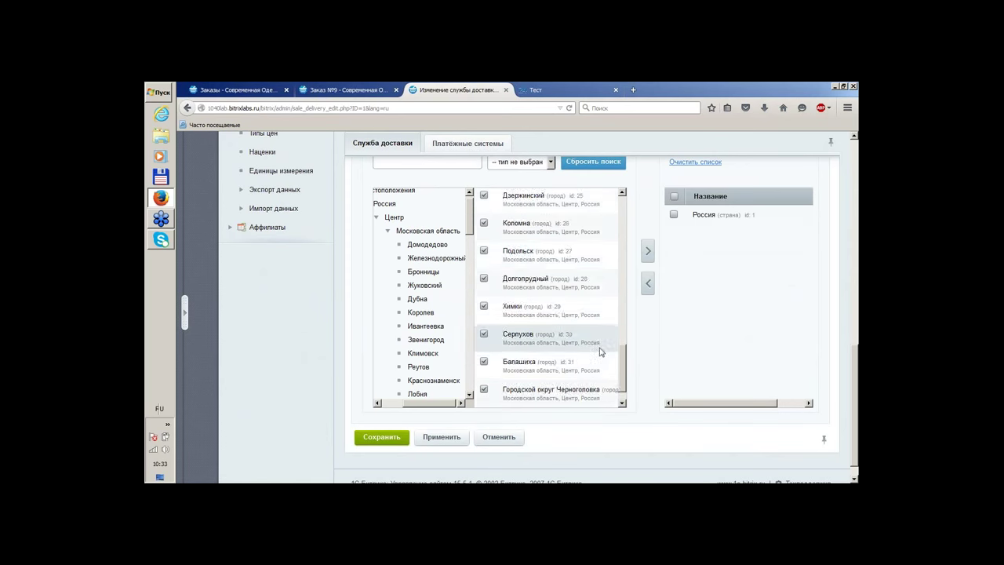
pyautogui.scroll(-15, 600, 353)
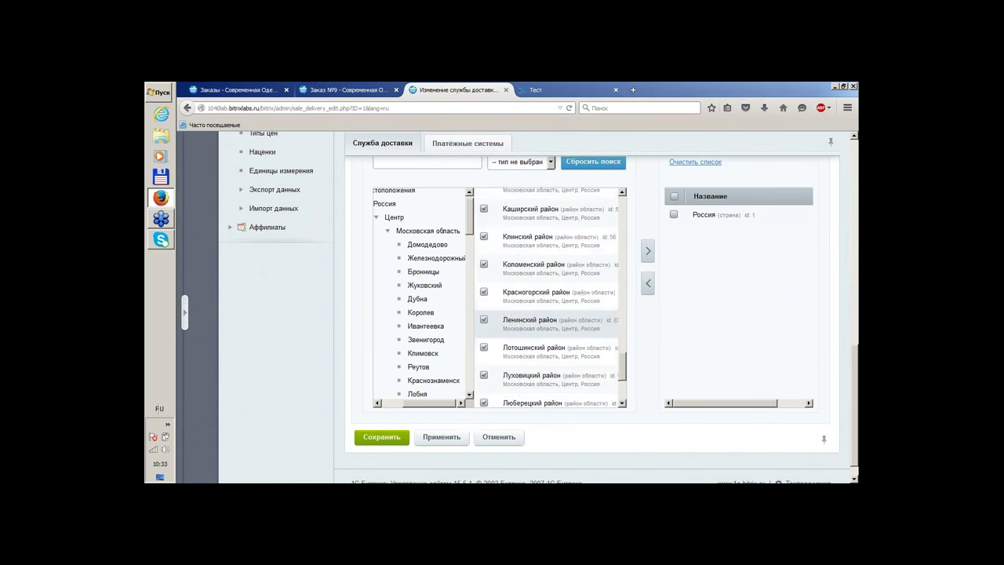
pyautogui.scroll(-12, 549, 318)
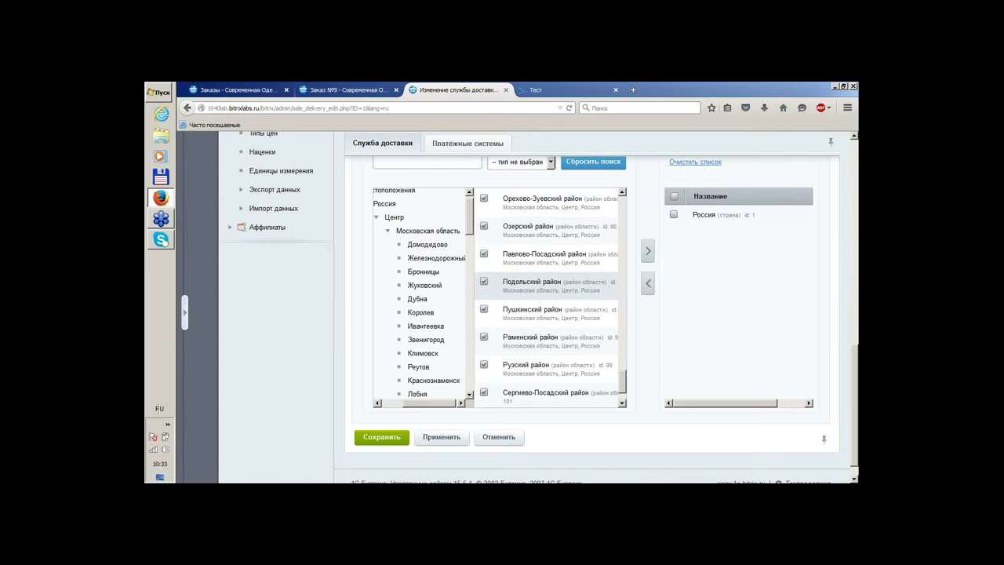
pyautogui.scroll(-1, 549, 299)
pyautogui.click(648, 250)
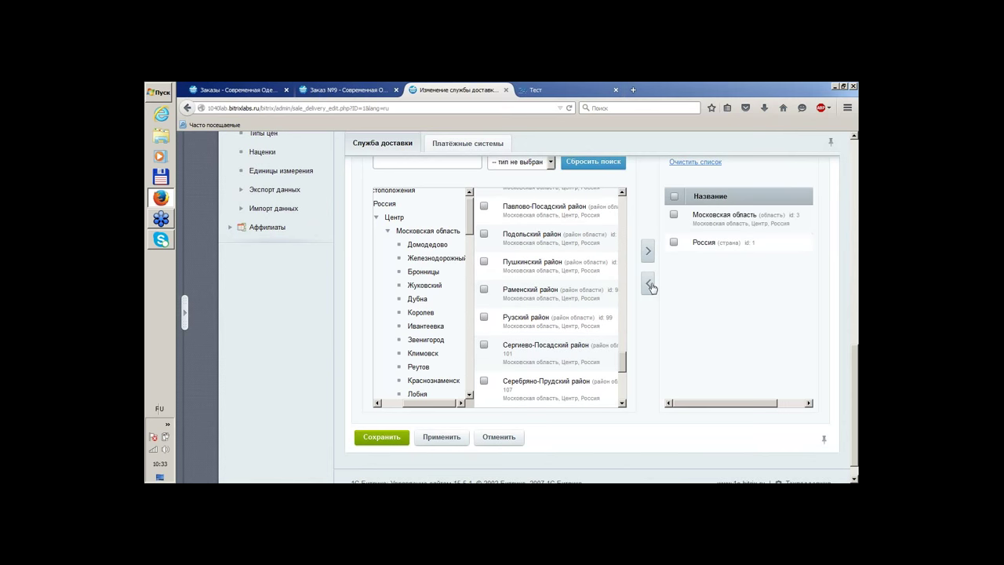
# Remove Россия from the chosen locations and save the urgent courier service
pyautogui.click(673, 243)
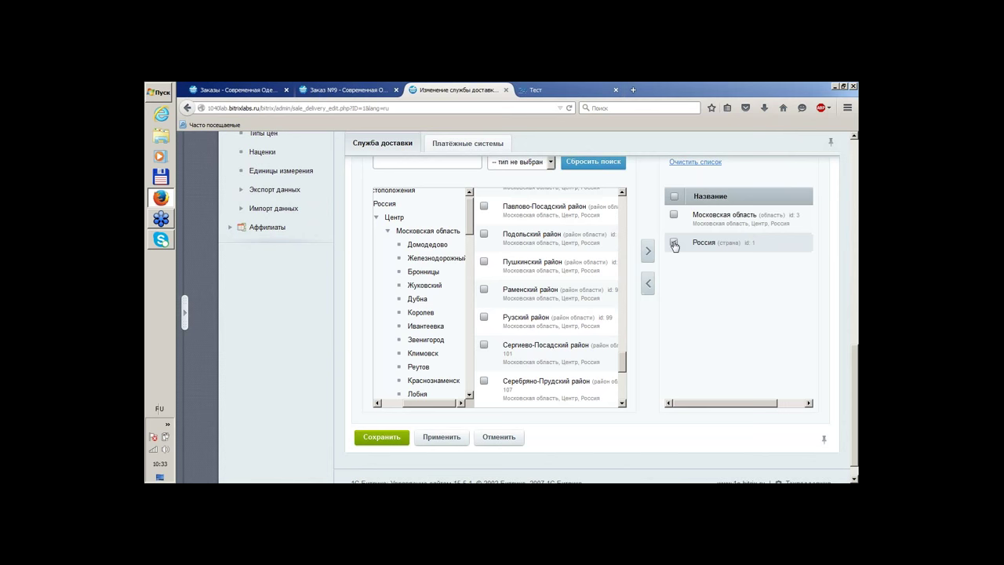
pyautogui.click(648, 286)
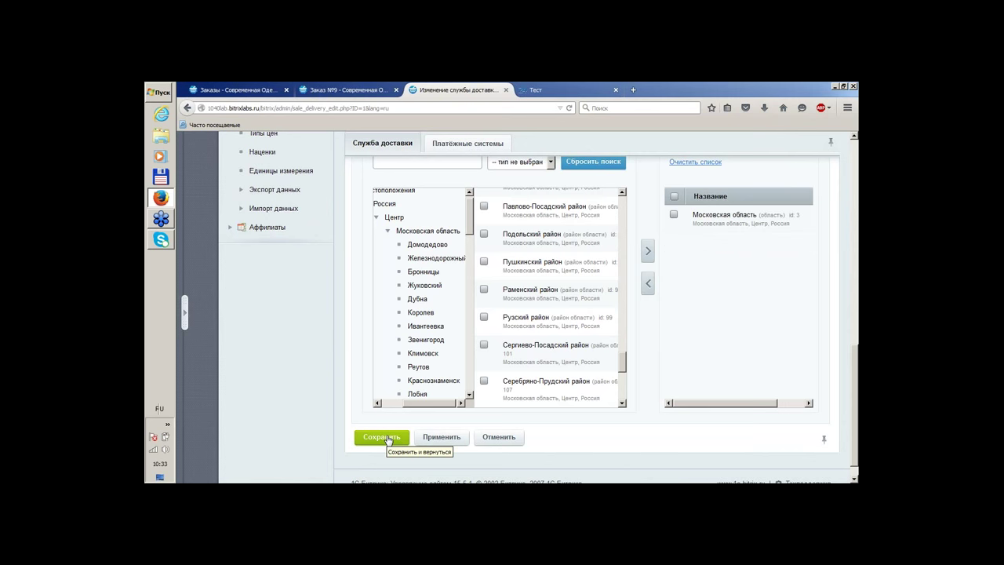
pyautogui.click(385, 437)
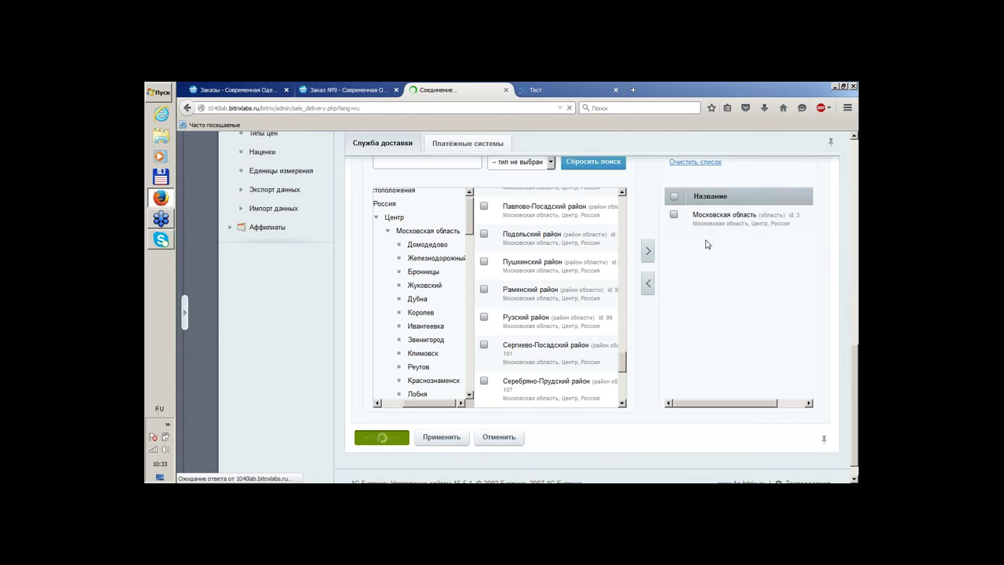
# Start a new delivery service named Доставка курьером обычная with delivery up to 7 days
pyautogui.click(375, 330)
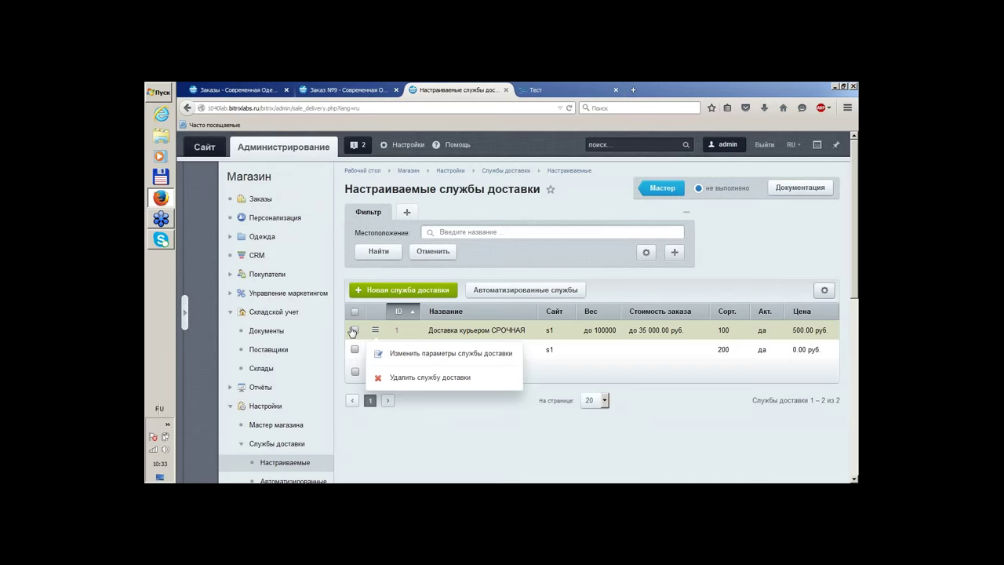
pyautogui.click(441, 418)
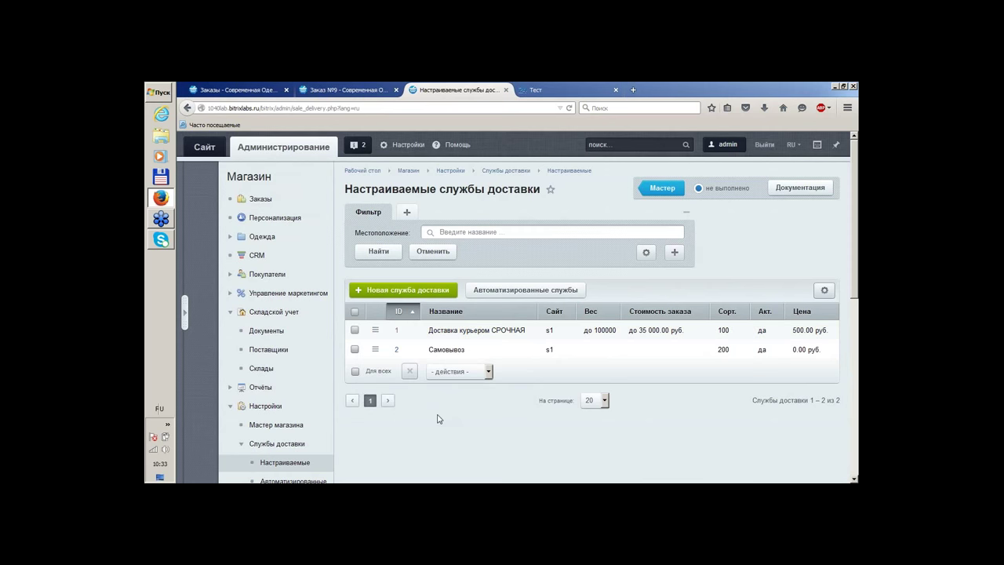
pyautogui.click(422, 290)
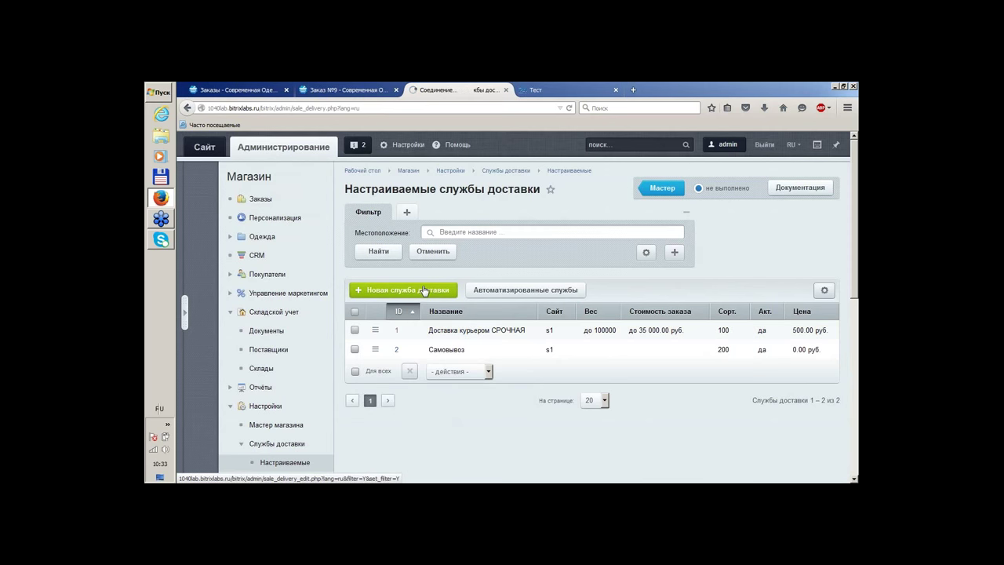
pyautogui.click(589, 305)
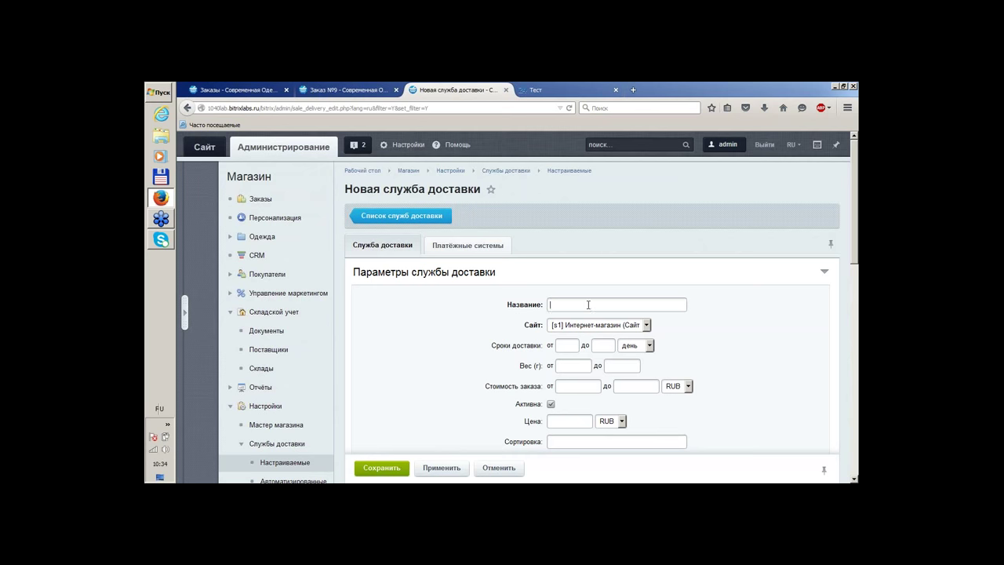
pyautogui.write('Доста')
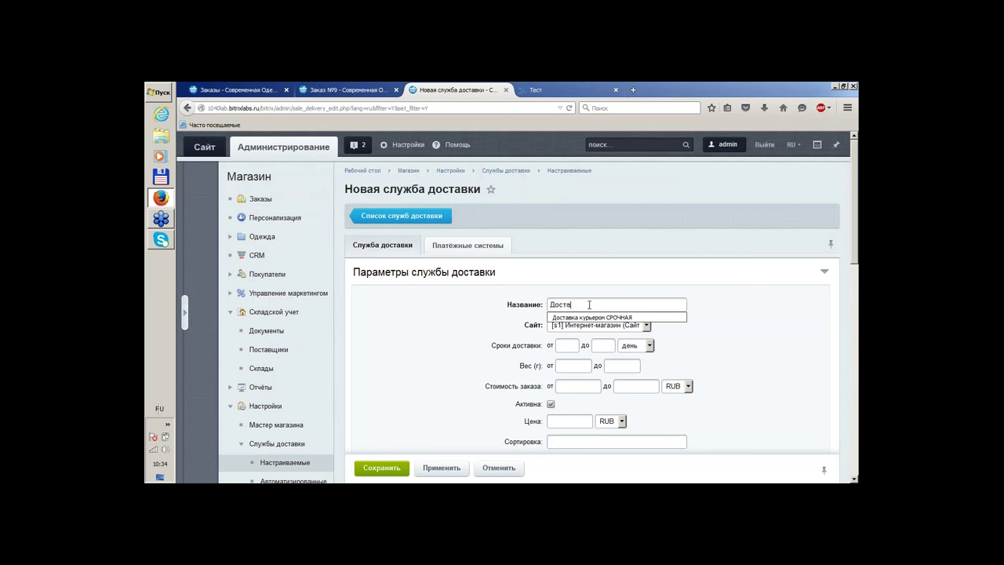
pyautogui.write('вка курьером ос')
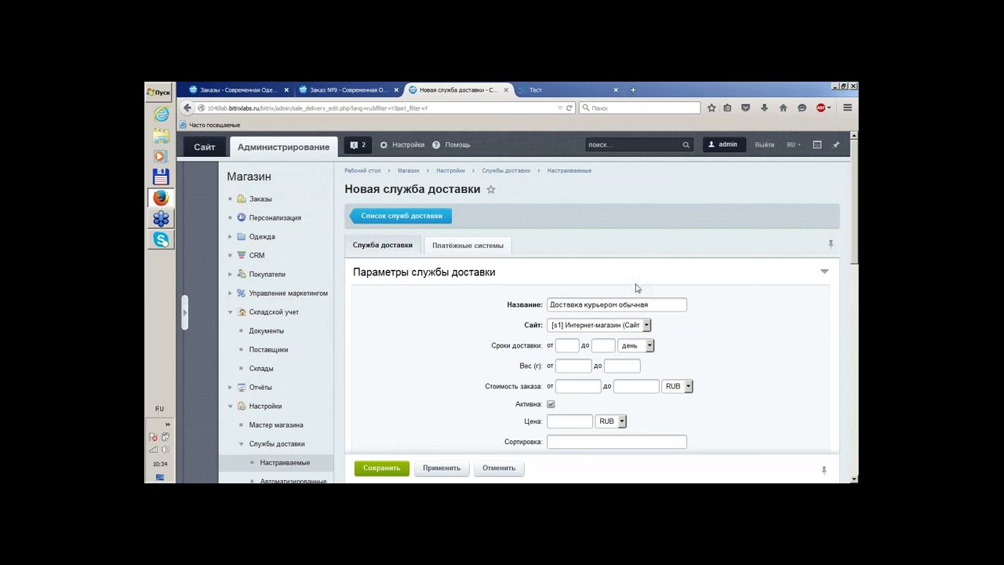
pyautogui.click(571, 349)
pyautogui.click(598, 344)
pyautogui.write('7')
# Make the new service available for Россия and save it
pyautogui.click(633, 368)
pyautogui.scroll(-2, 737, 342)
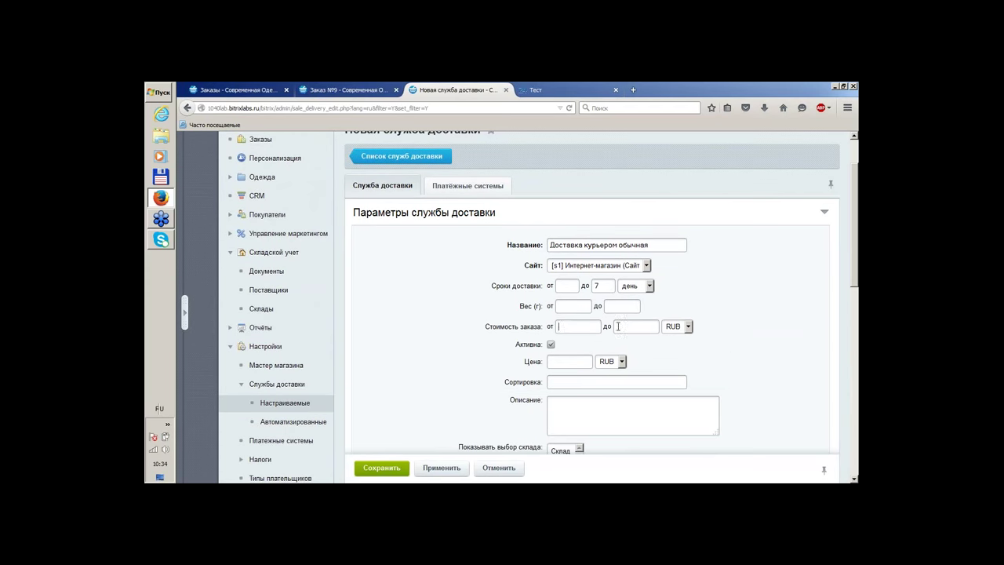
pyautogui.scroll(-9, 713, 315)
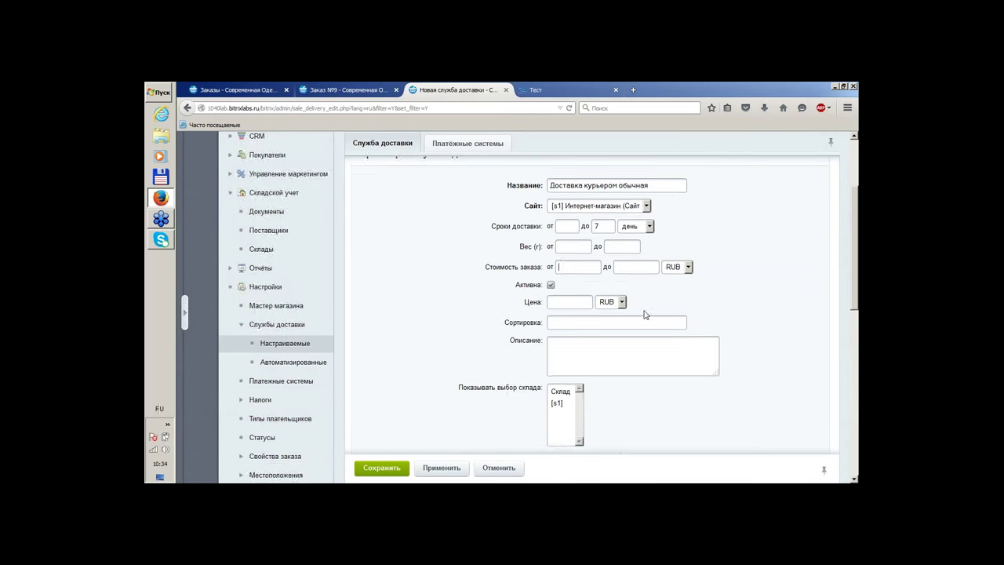
pyautogui.scroll(-4, 777, 304)
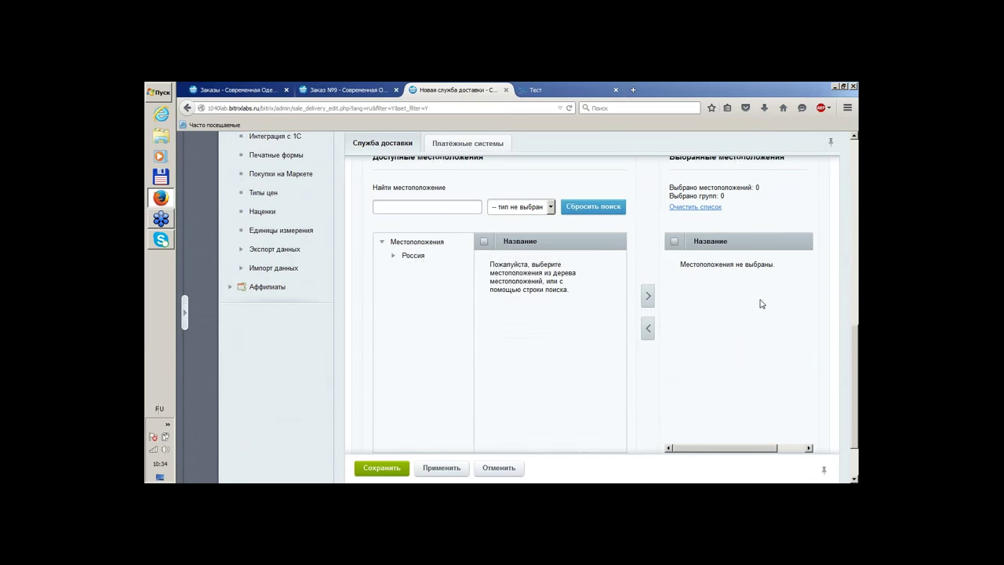
pyautogui.click(416, 261)
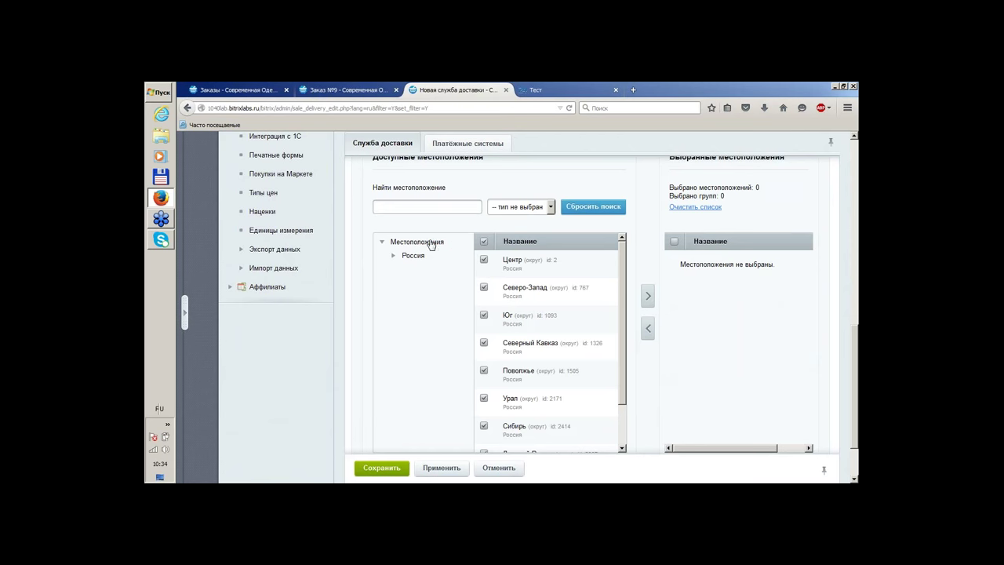
pyautogui.click(431, 243)
pyautogui.click(648, 296)
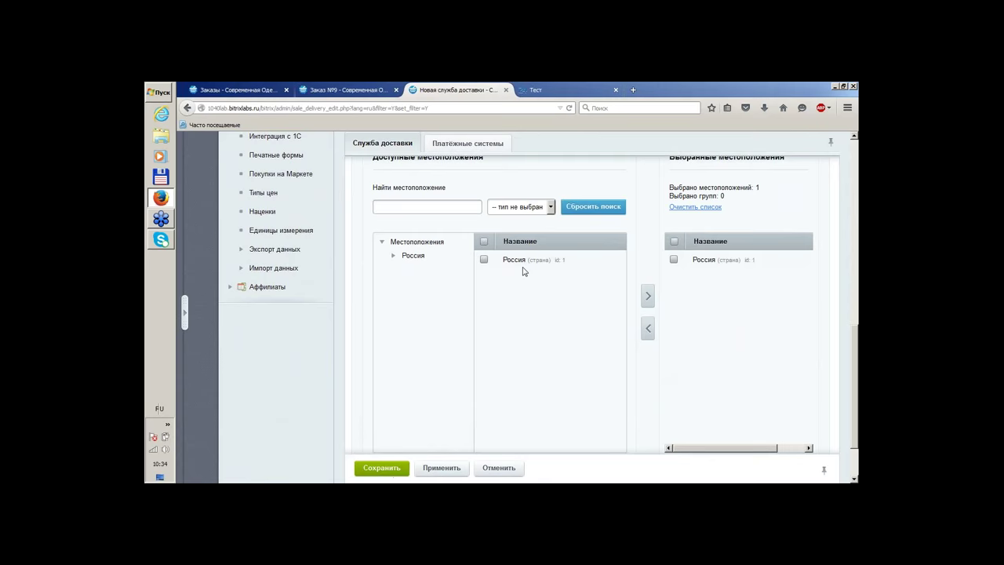
pyautogui.scroll(10, 523, 270)
pyautogui.scroll(-10, 745, 263)
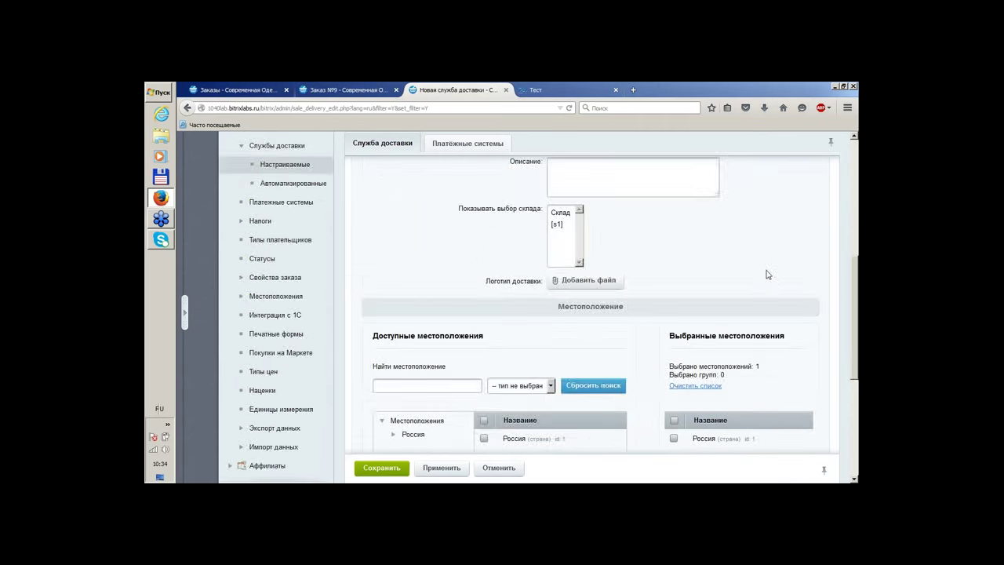
pyautogui.click(382, 414)
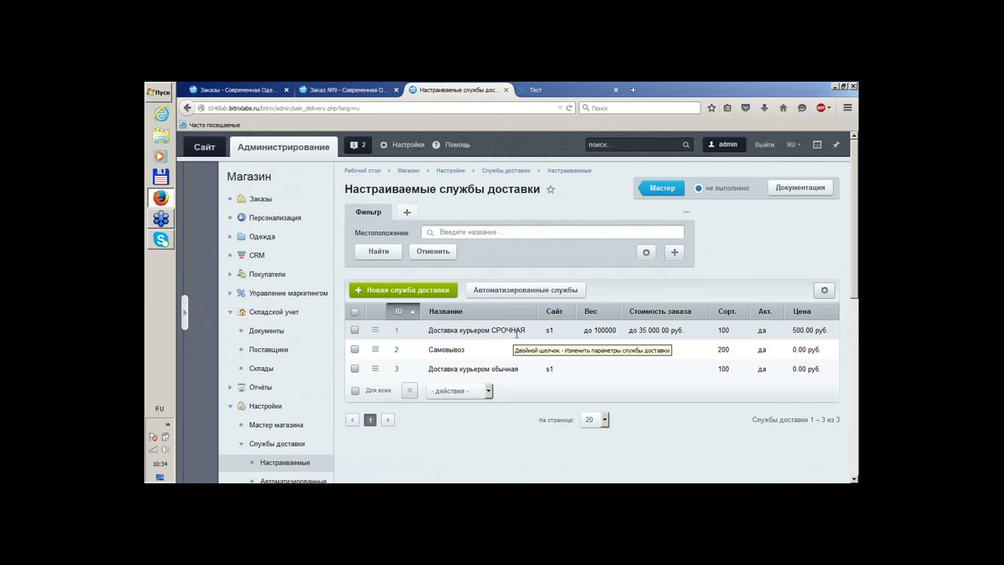
# From the three-service list, open Доставка курьером СРОЧНАЯ for editing
pyautogui.doubleClick(516, 335)
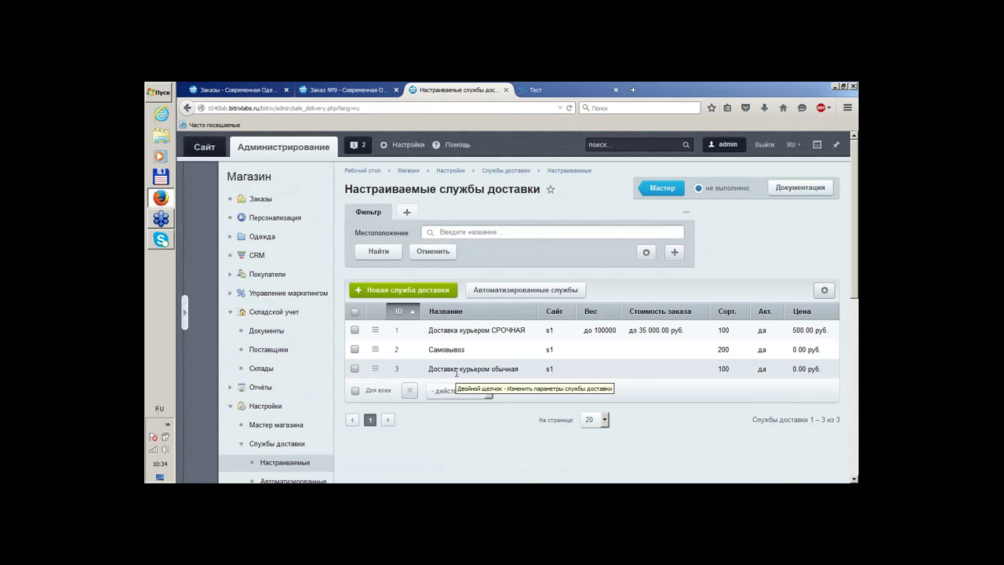
pyautogui.click(503, 291)
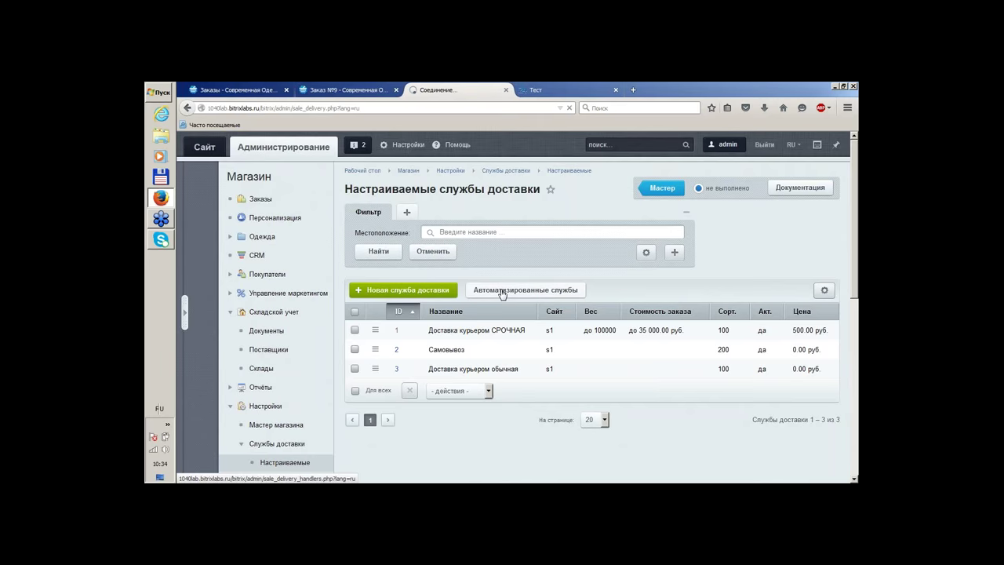
pyautogui.scroll(-5, 633, 235)
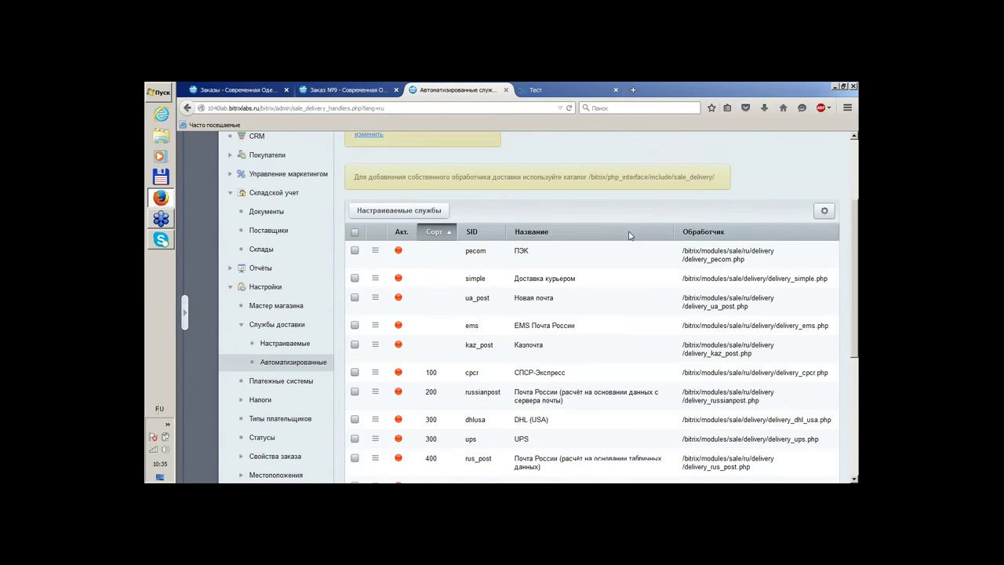
pyautogui.scroll(3, 640, 235)
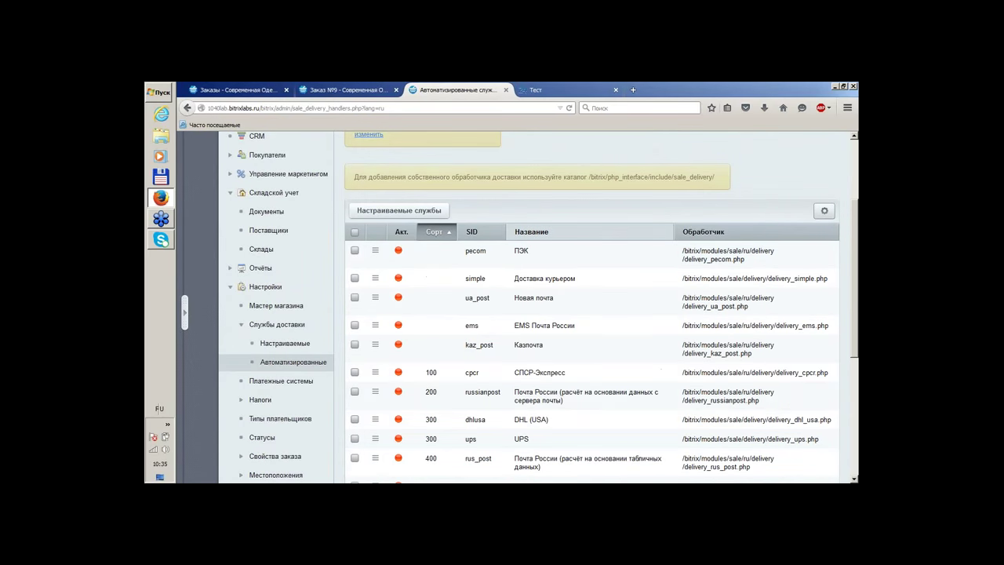
pyautogui.scroll(-3, 648, 259)
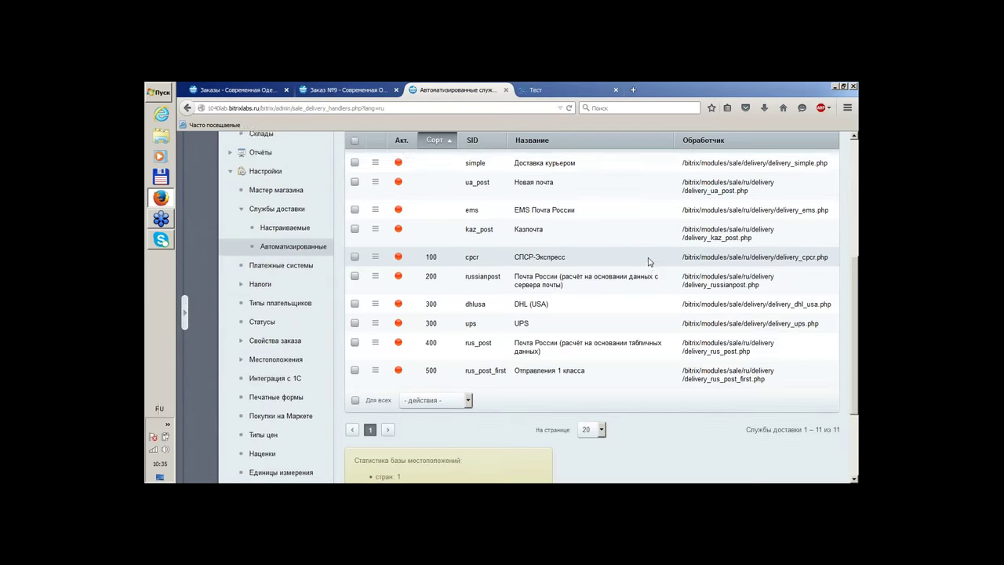
pyautogui.scroll(3, 640, 274)
pyautogui.scroll(-1, 633, 298)
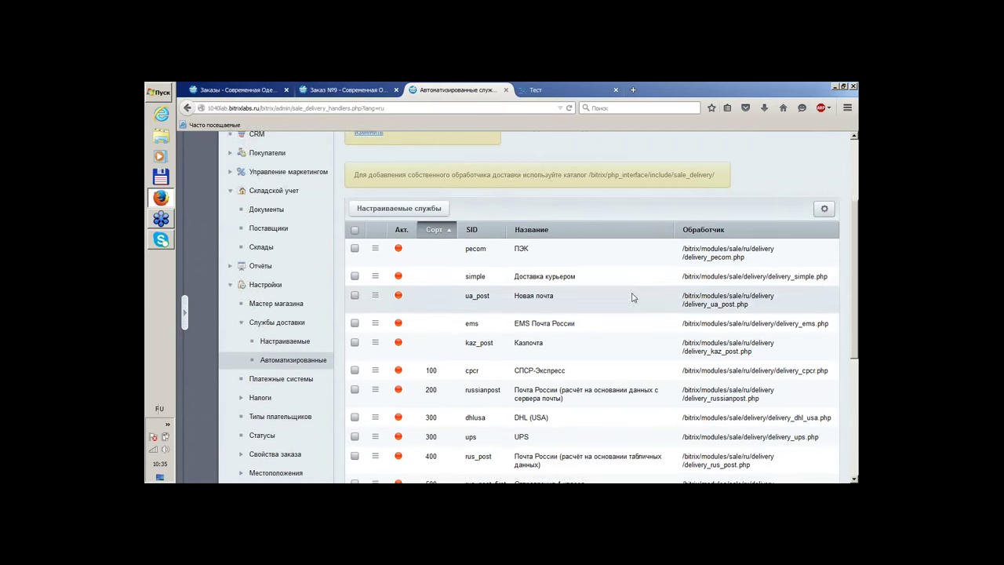
pyautogui.scroll(-1, 633, 297)
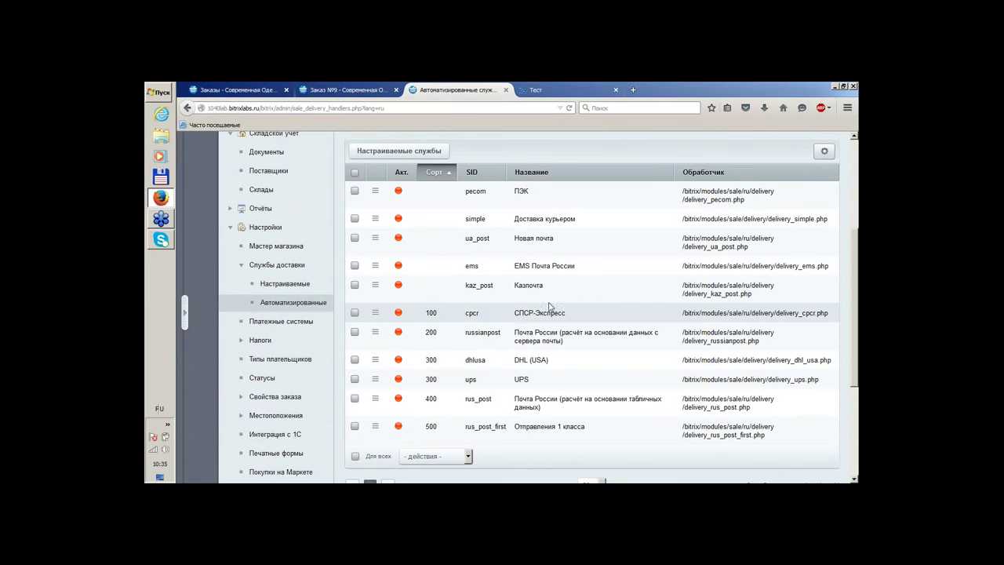
pyautogui.scroll(2, 439, 379)
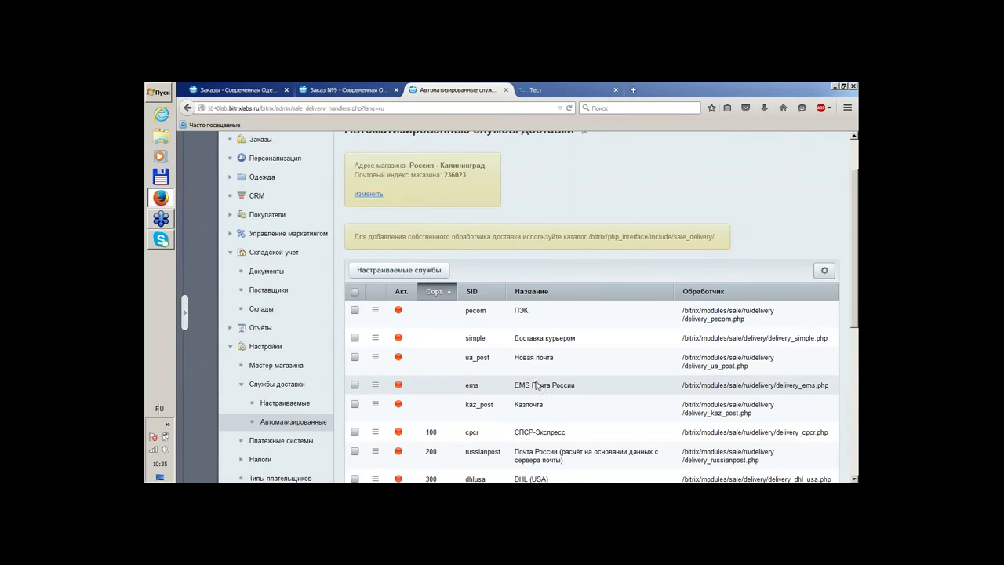
pyautogui.scroll(-4, 542, 352)
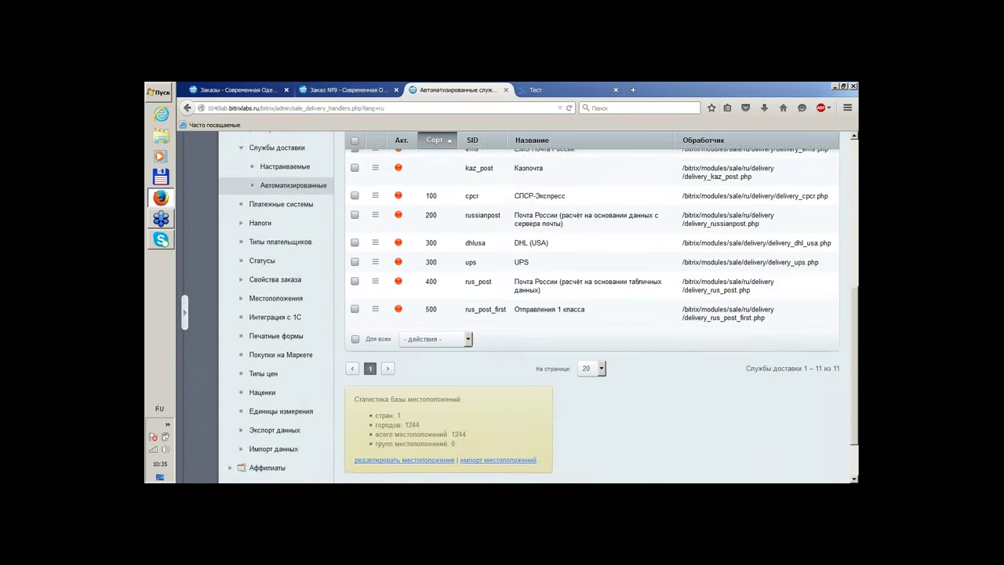
pyautogui.scroll(1, 538, 385)
# Open the EMS Почта России handler and review its base configuration
pyautogui.doubleClick(543, 206)
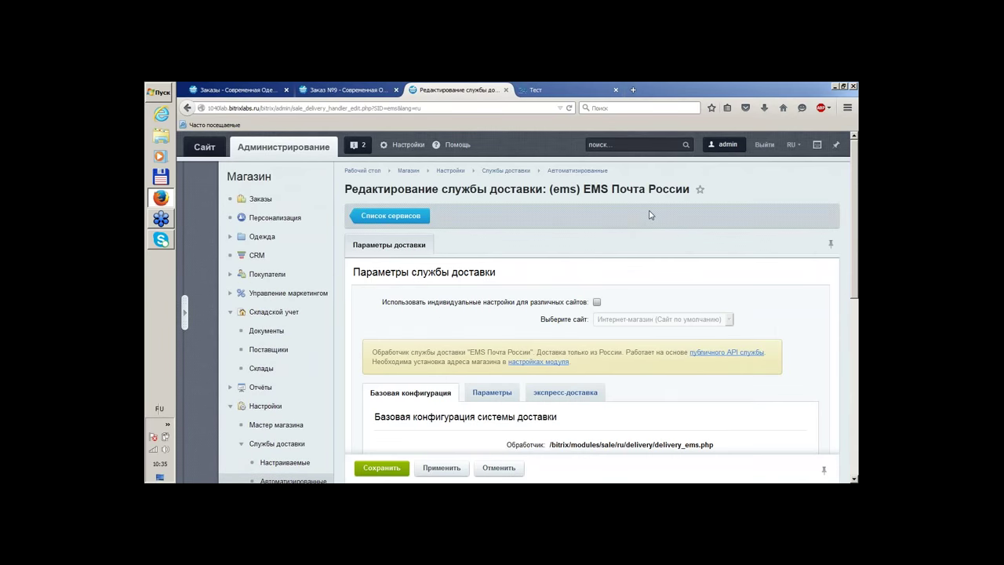
pyautogui.scroll(-2, 648, 215)
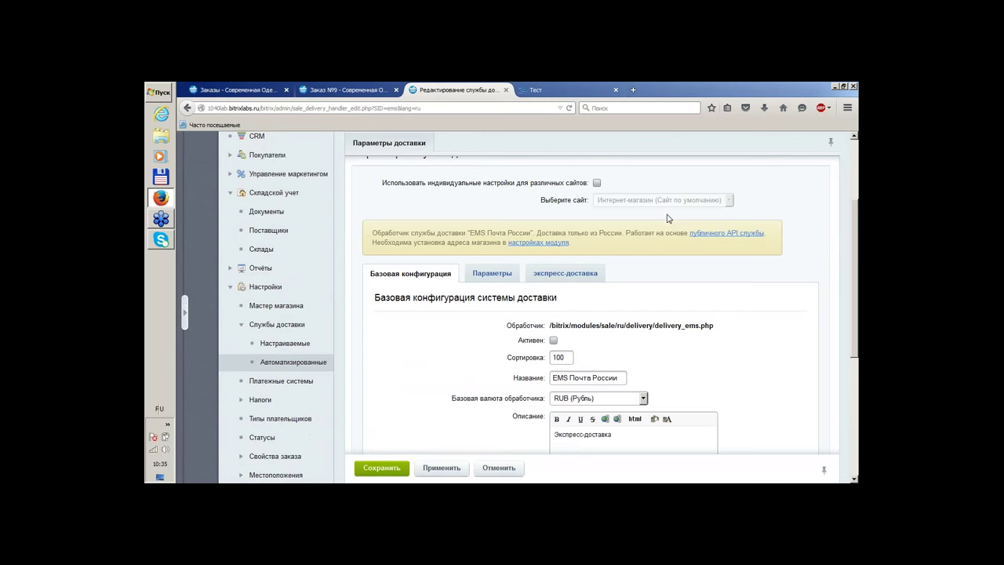
pyautogui.scroll(-1, 668, 219)
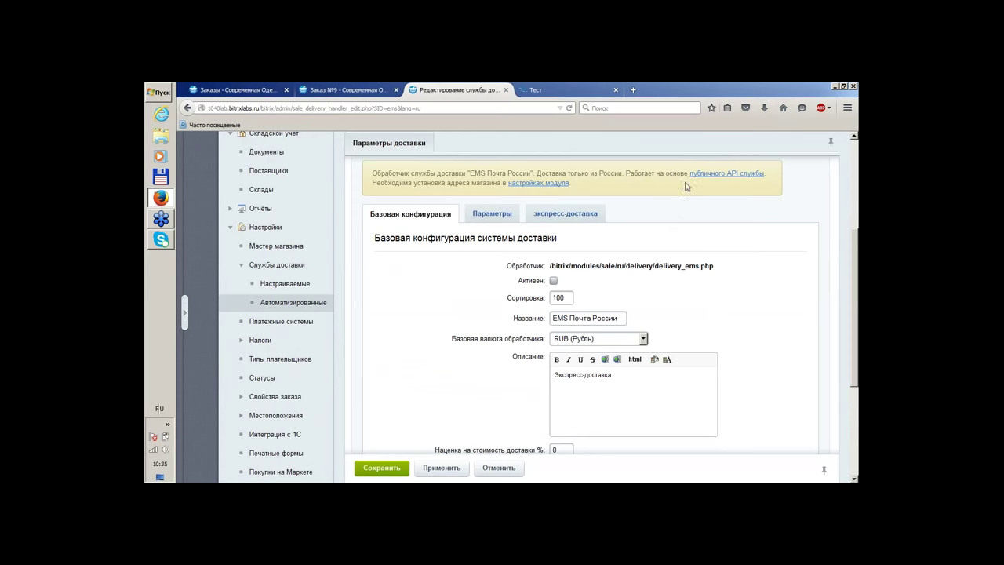
pyautogui.scroll(-3, 740, 239)
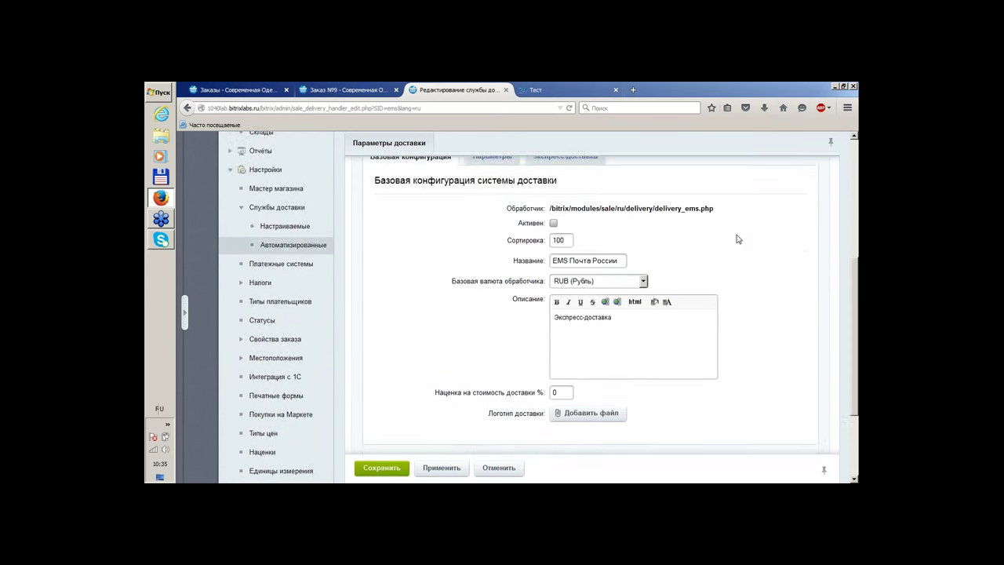
pyautogui.scroll(3, 737, 239)
pyautogui.scroll(2, 735, 239)
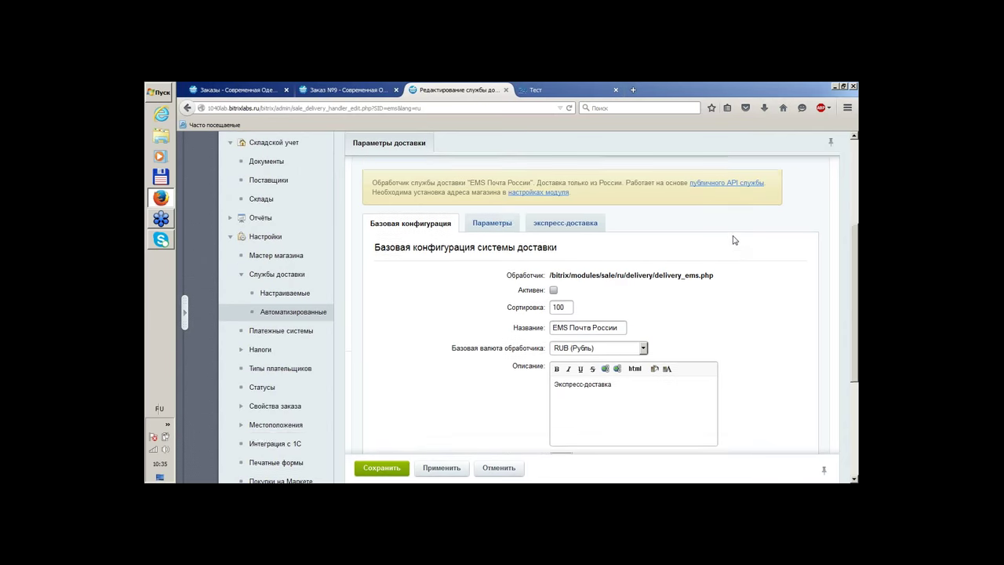
# Review the EMS Параметры and экспресс-доставка profile settings
pyautogui.click(486, 272)
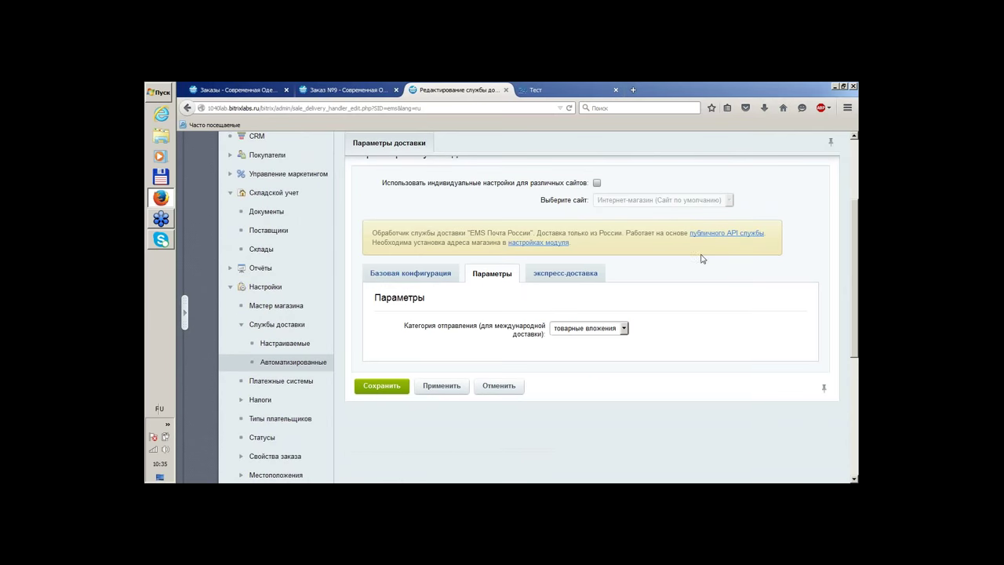
pyautogui.click(594, 279)
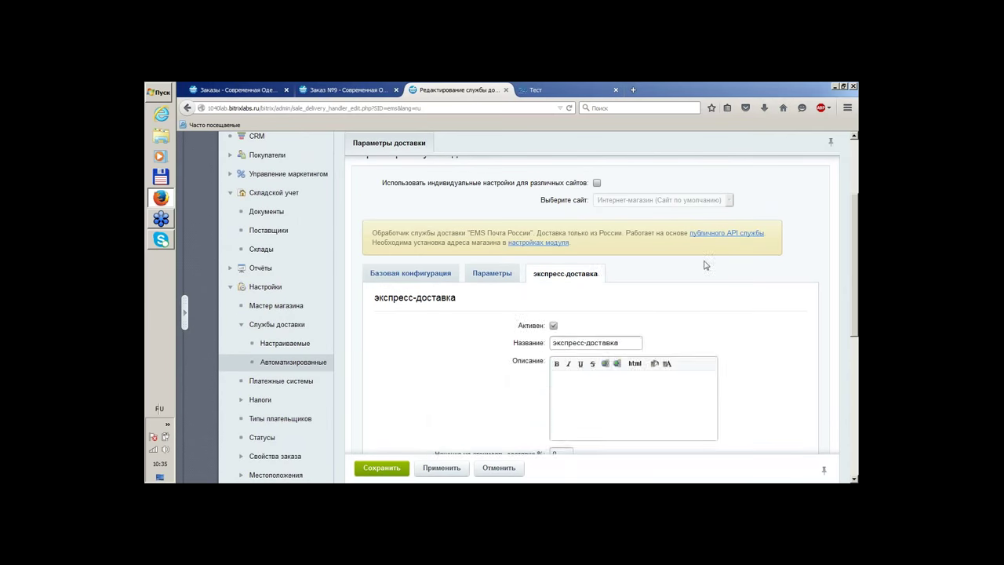
pyautogui.scroll(-3, 745, 264)
pyautogui.scroll(-3, 786, 260)
pyautogui.scroll(-1, 786, 261)
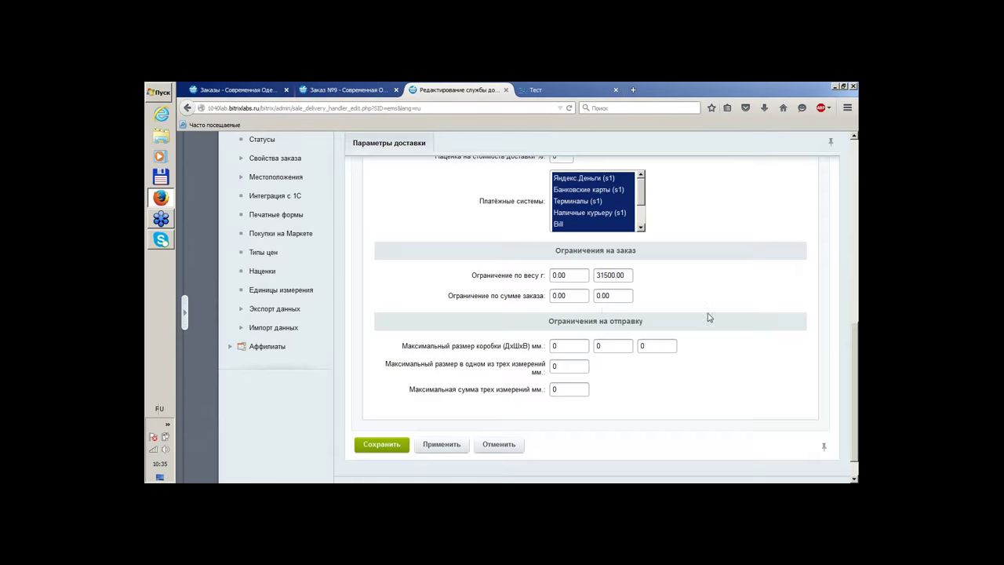
pyautogui.scroll(3, 781, 342)
pyautogui.scroll(3, 780, 343)
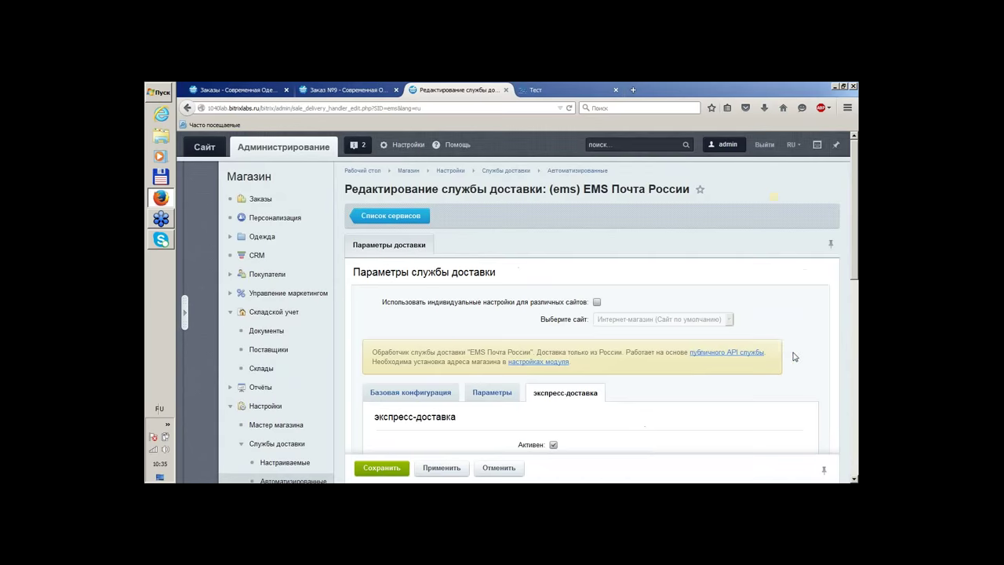
pyautogui.scroll(-10, 470, 251)
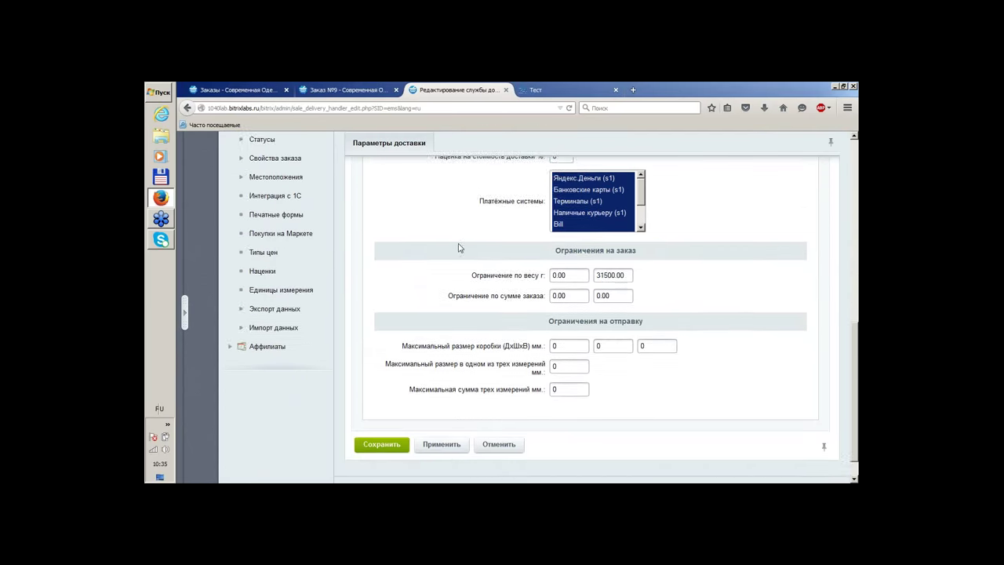
pyautogui.scroll(-1, 449, 258)
pyautogui.scroll(10, 449, 257)
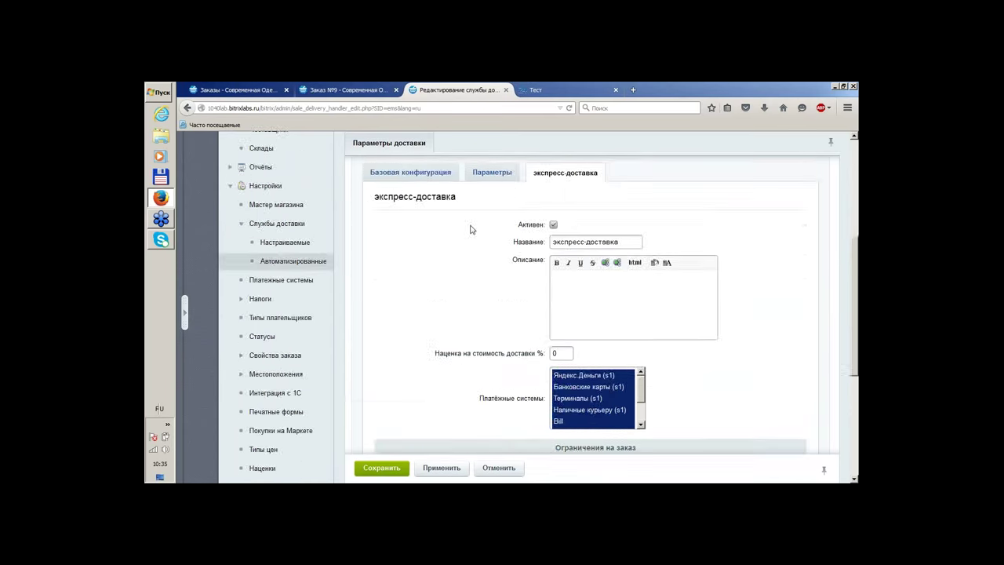
# Return to Базовая конфигурация and save the EMS handler
pyautogui.click(414, 304)
pyautogui.scroll(-5, 437, 251)
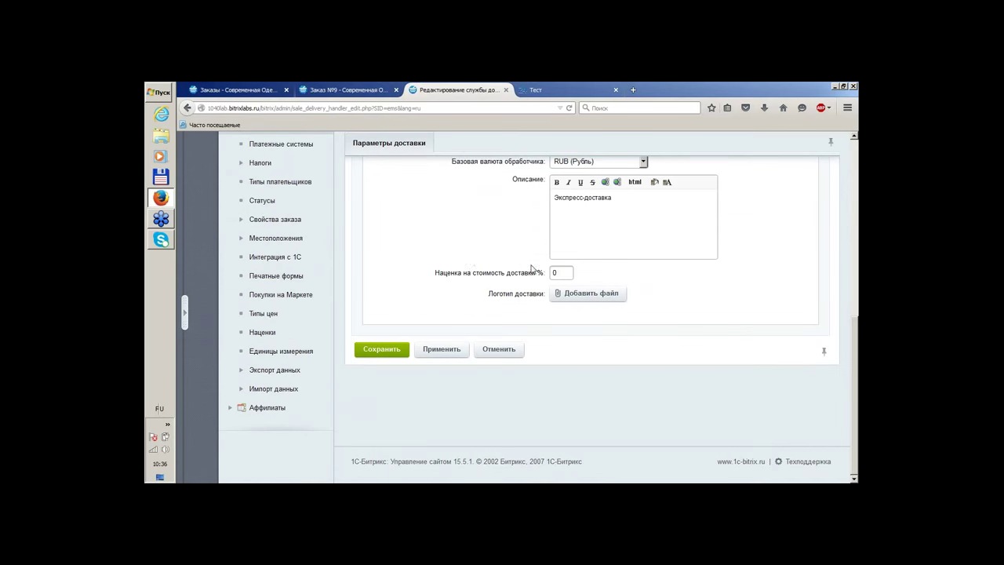
pyautogui.scroll(3, 466, 344)
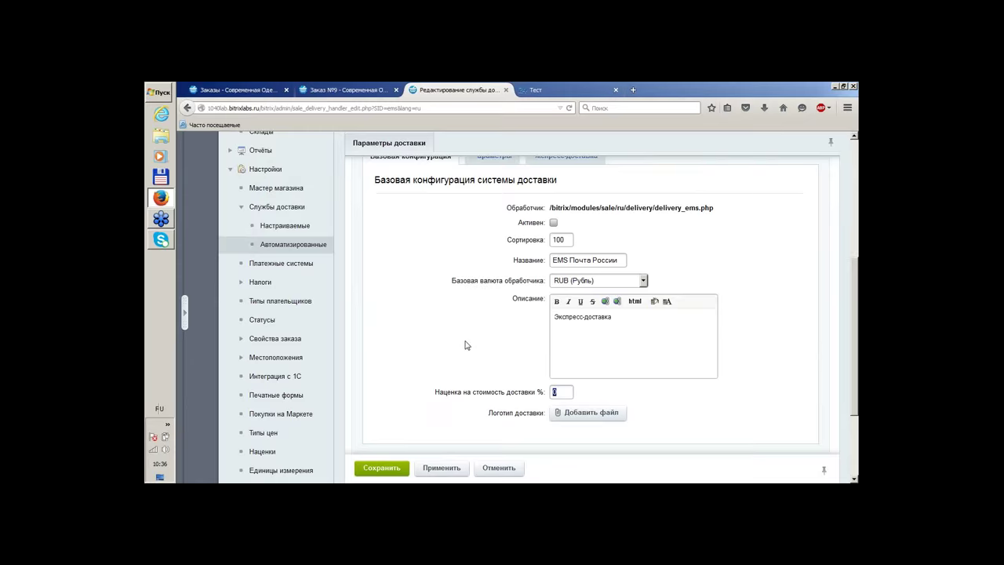
pyautogui.scroll(2, 448, 345)
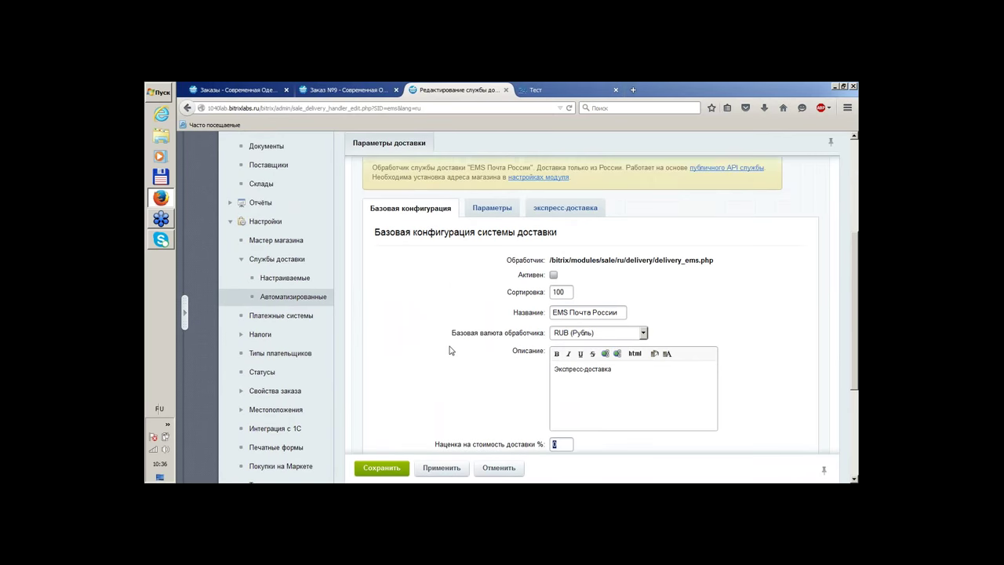
pyautogui.scroll(-2, 447, 338)
pyautogui.scroll(-2, 439, 353)
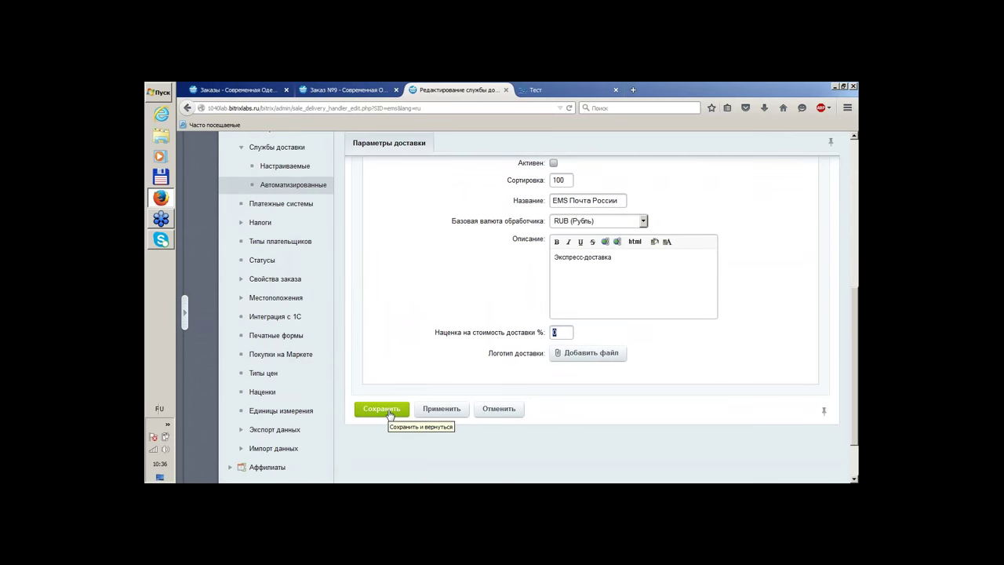
pyautogui.click(389, 413)
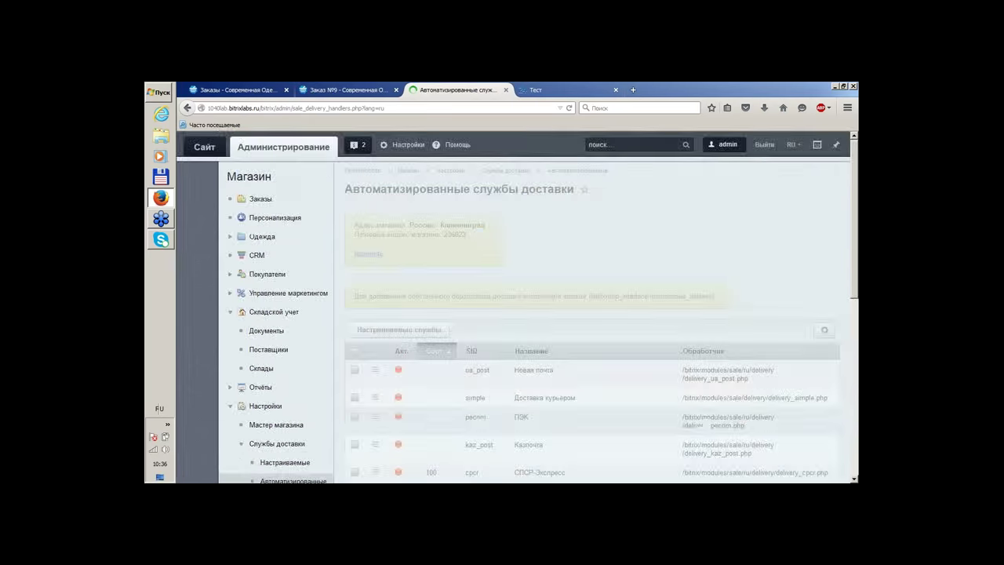
# Find the pecom (ПЭК) row in the automated services list and open it for editing
pyautogui.scroll(-4, 679, 288)
pyautogui.scroll(-2, 680, 286)
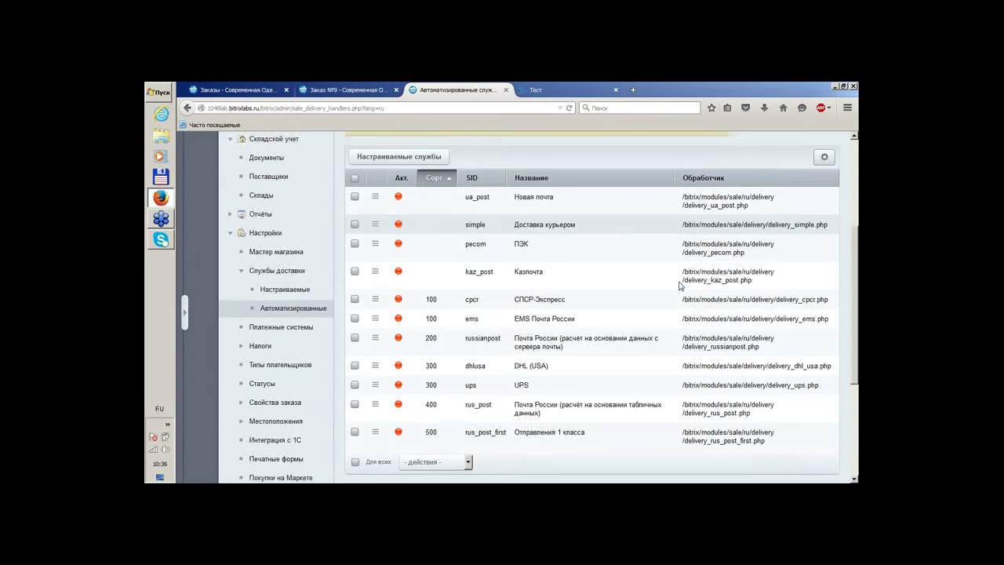
pyautogui.scroll(-5, 679, 285)
pyautogui.scroll(3, 679, 286)
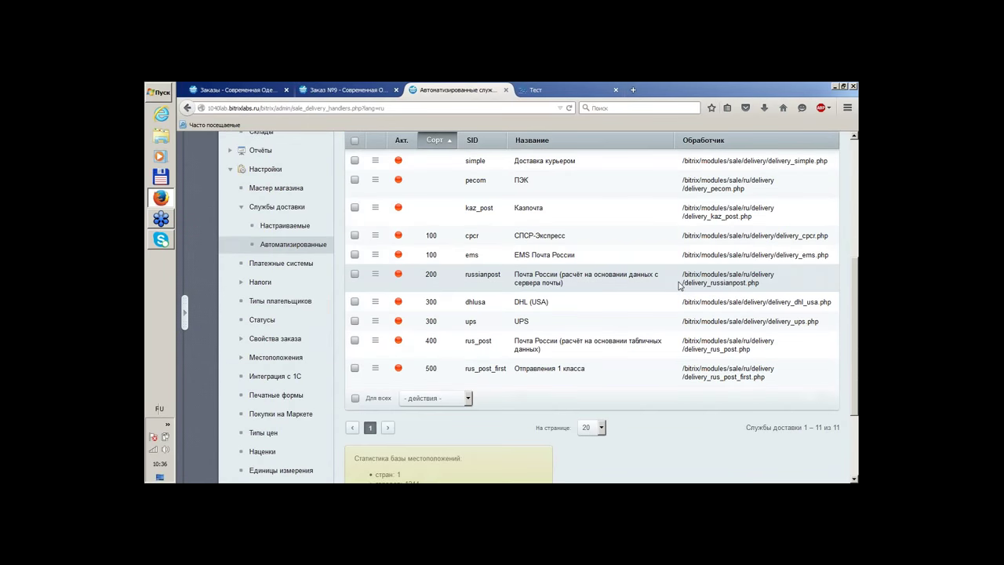
pyautogui.scroll(1, 680, 285)
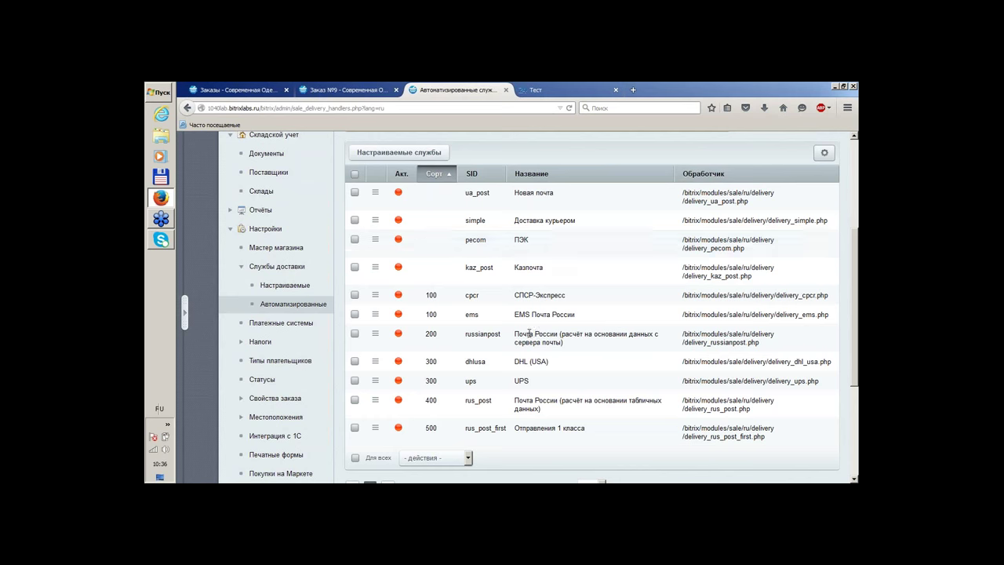
pyautogui.click(375, 239)
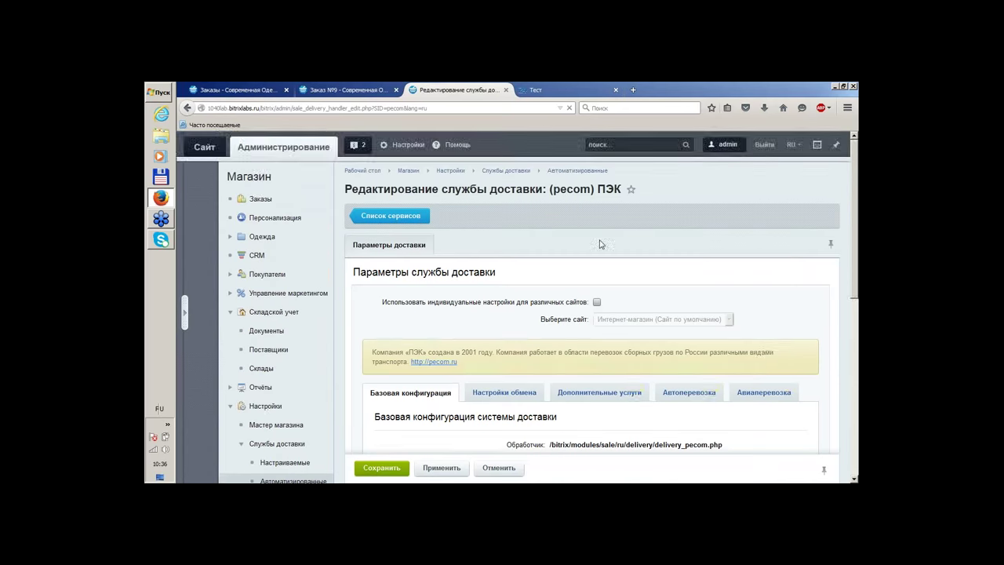
# Enable Использовать индивидуальные настройки для различных сайтов and save the ПЭК handler
pyautogui.scroll(-2, 598, 242)
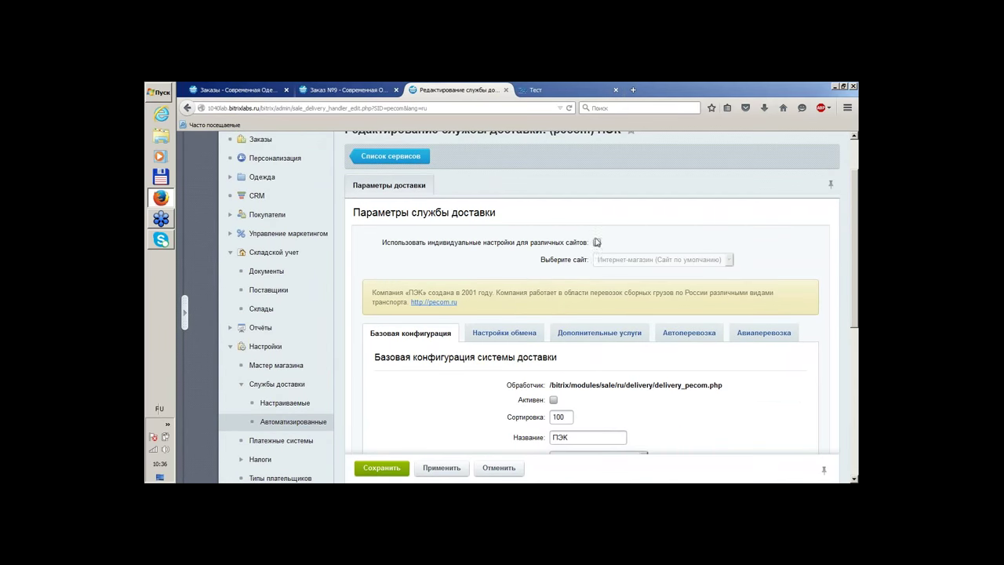
pyautogui.click(596, 243)
pyautogui.scroll(-10, 723, 216)
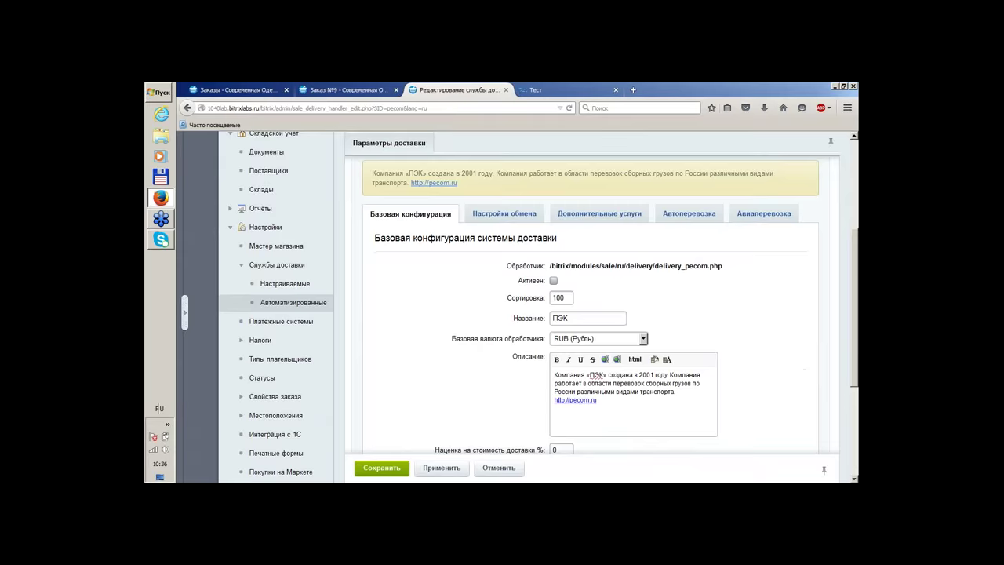
pyautogui.click(383, 350)
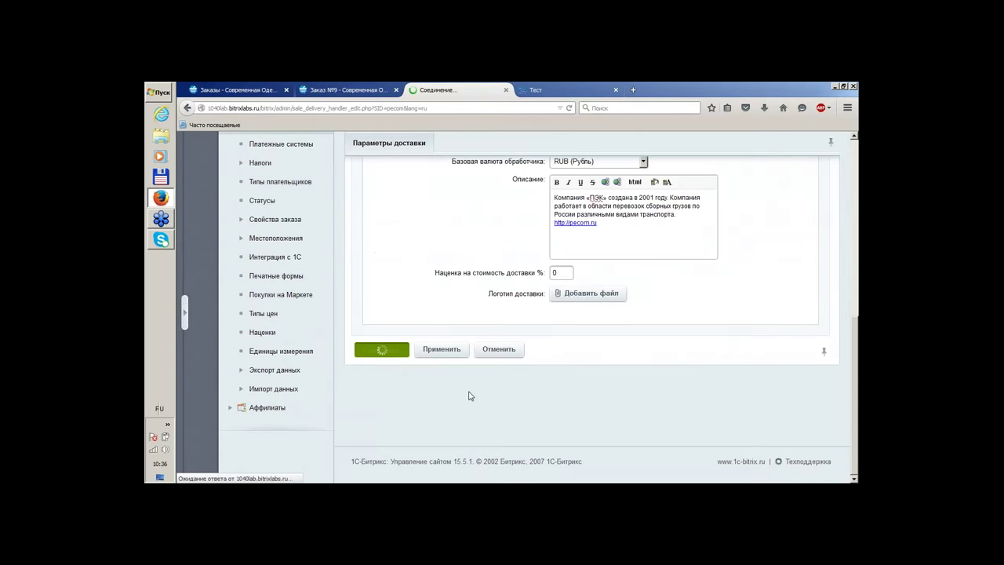
pyautogui.scroll(-2, 471, 398)
pyautogui.scroll(-5, 636, 317)
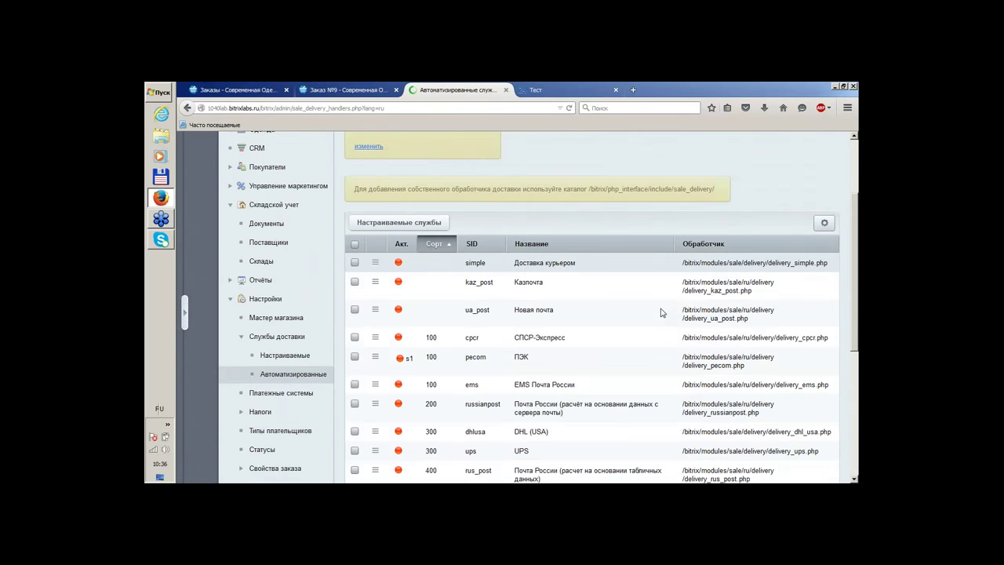
pyautogui.scroll(-5, 509, 340)
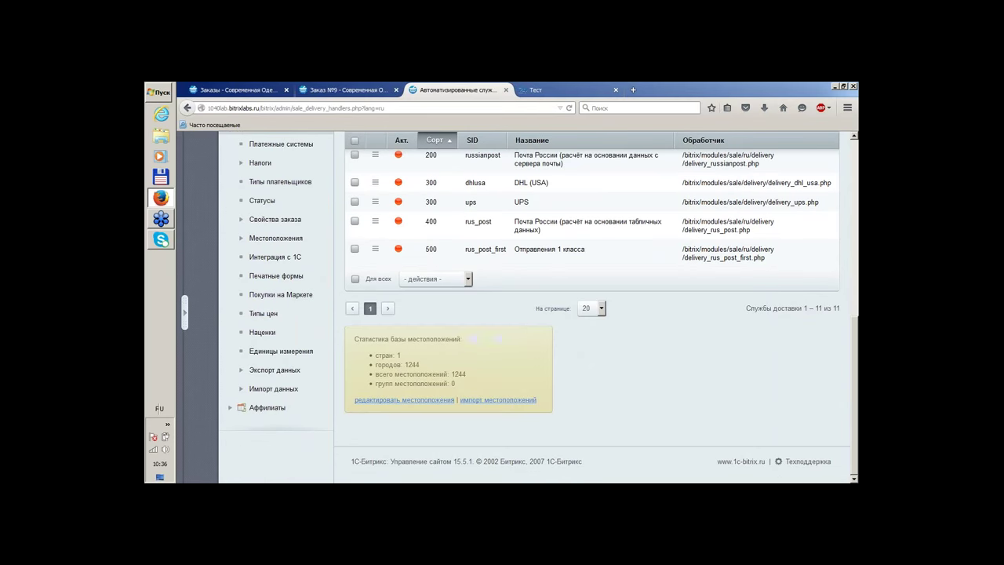
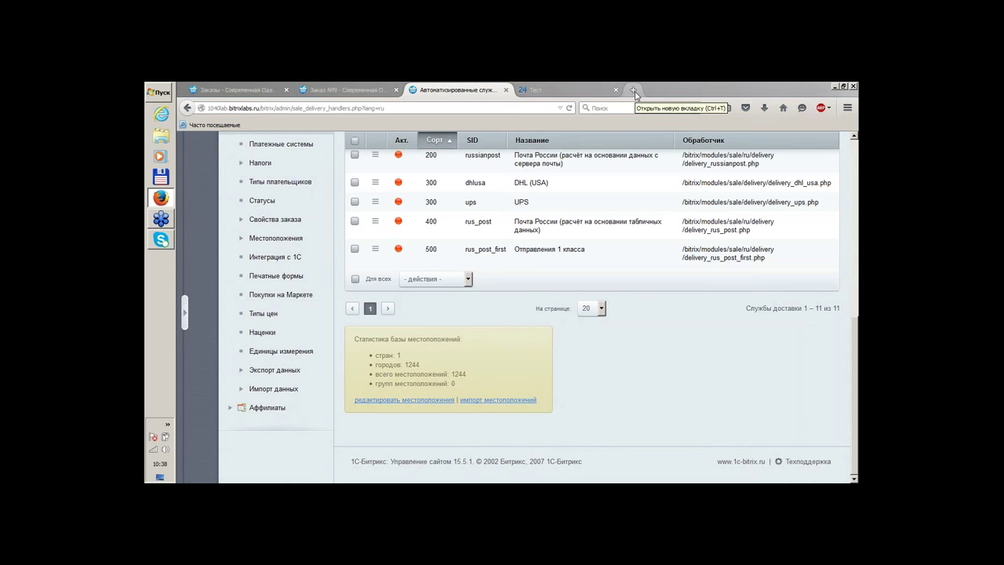
# Load 1c-bitrix.ru in a new tab and go to Компания > Мероприятия
pyautogui.click(633, 90)
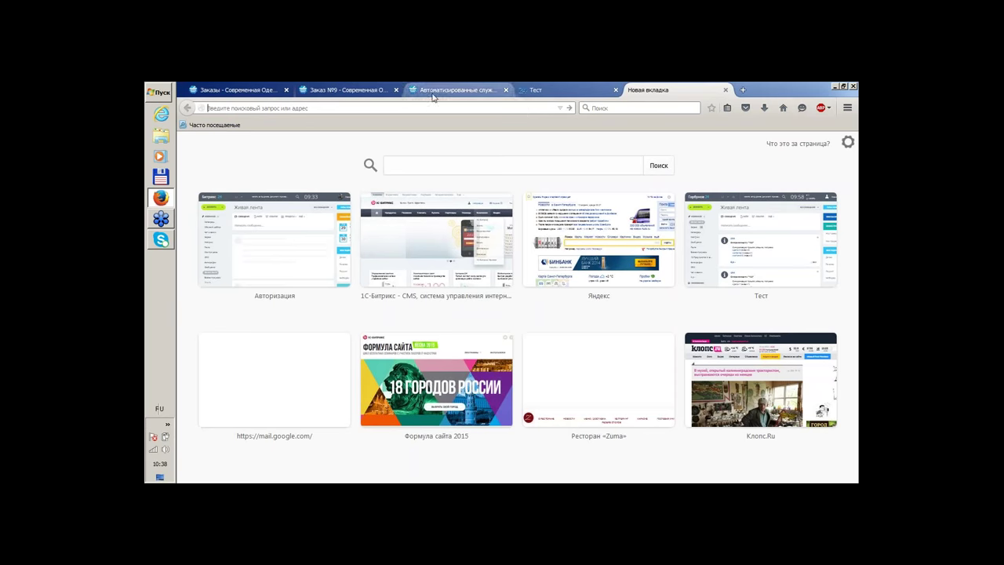
pyautogui.click(275, 125)
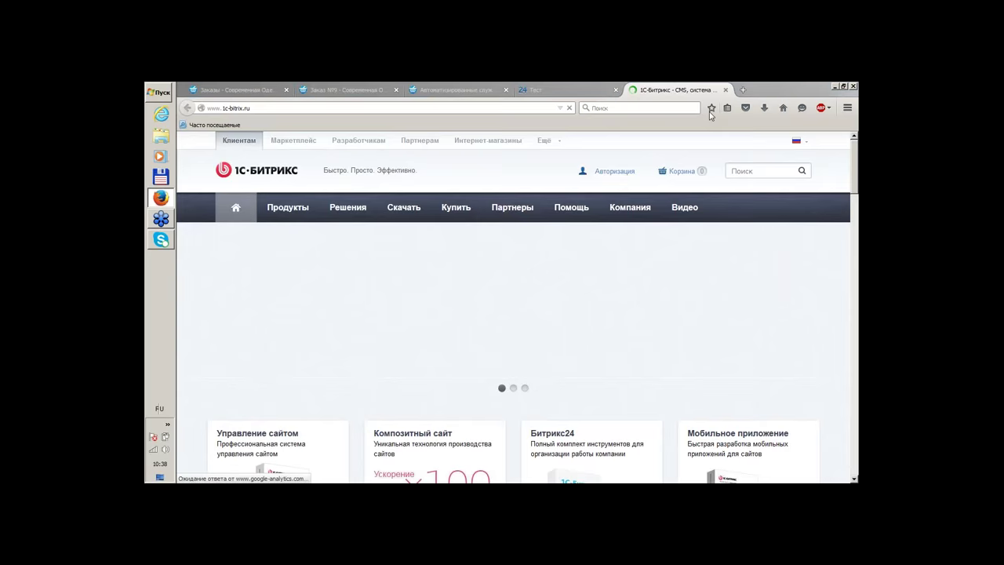
pyautogui.moveTo(631, 214)
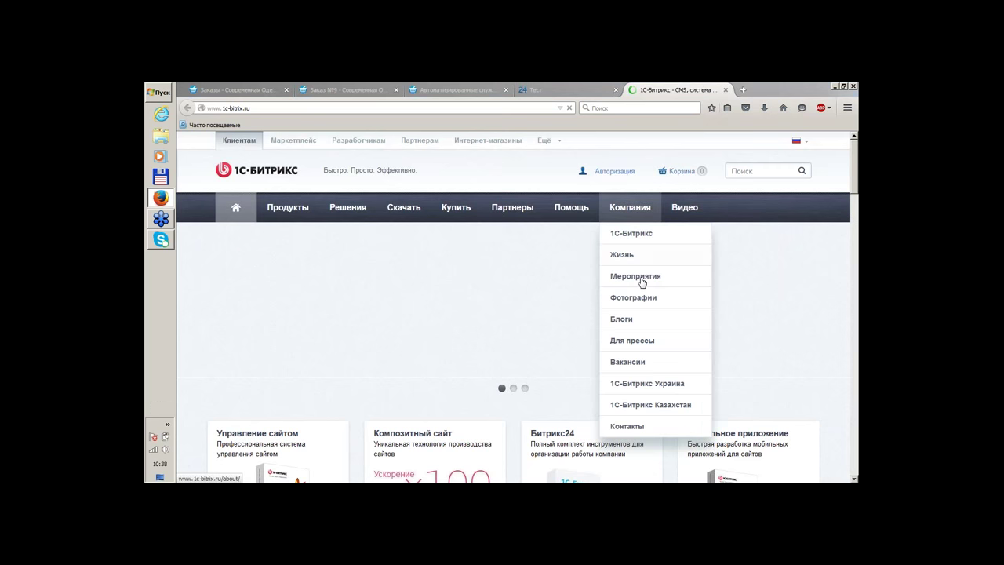
pyautogui.click(637, 287)
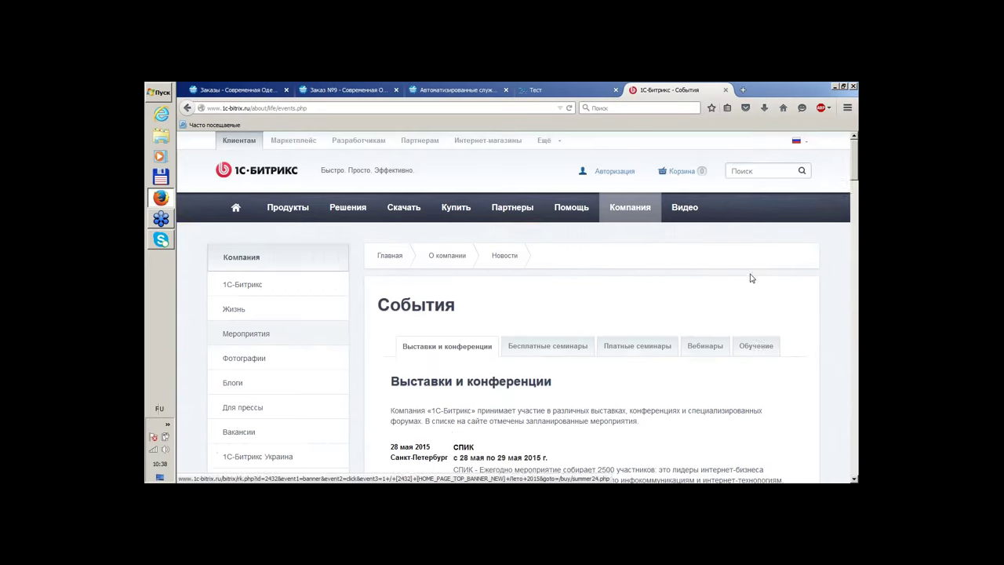
# Show the Вебинары tab and scroll through the August 2015 webinar list
pyautogui.scroll(-3, 750, 278)
pyautogui.click(701, 226)
pyautogui.scroll(-5, 776, 196)
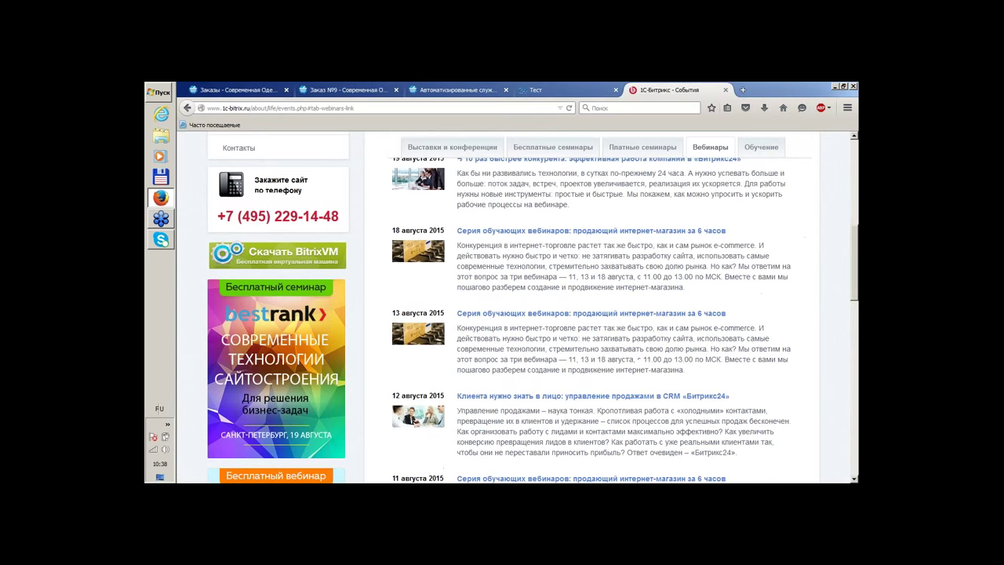
pyautogui.scroll(-3, 706, 359)
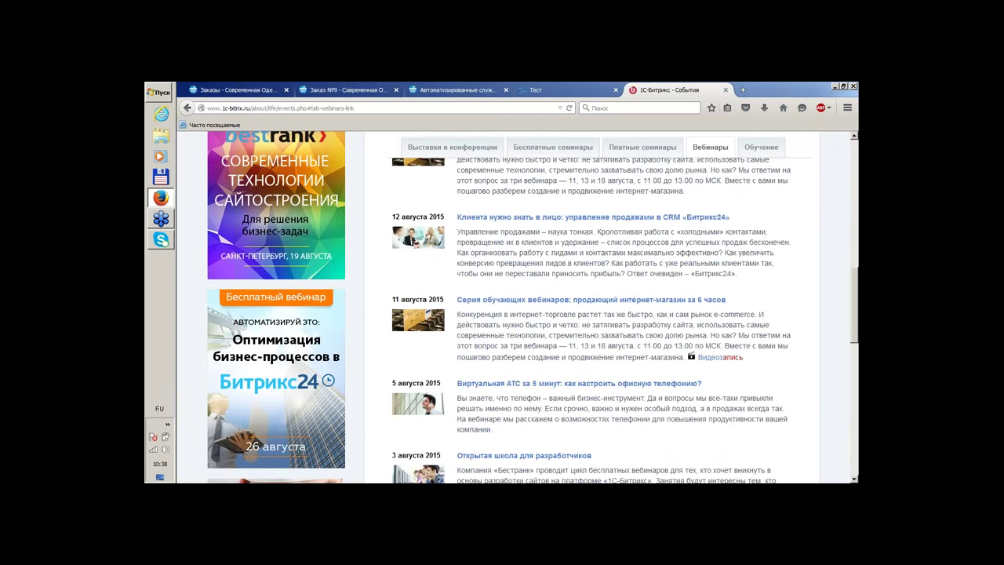
pyautogui.scroll(2, 522, 190)
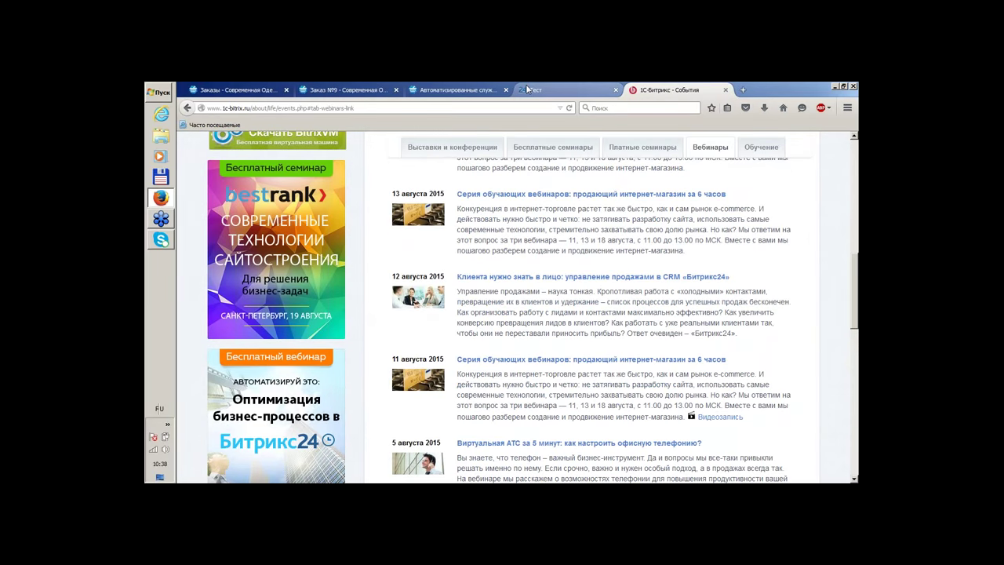
pyautogui.click(470, 90)
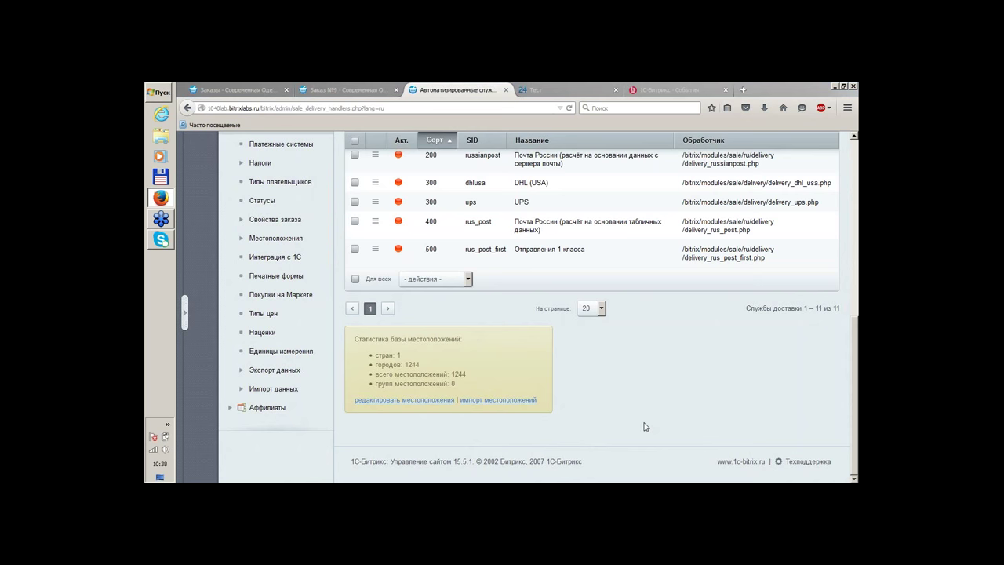
# Expand the admin sidebar and open Магазин > CRM to see the Bitrix24 integration statistics
pyautogui.scroll(5, 672, 396)
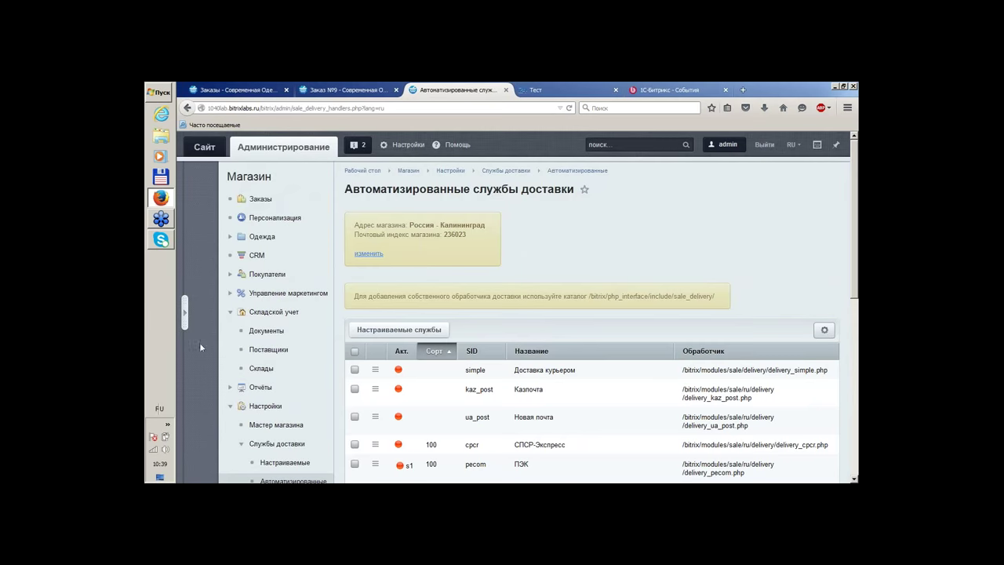
pyautogui.click(185, 312)
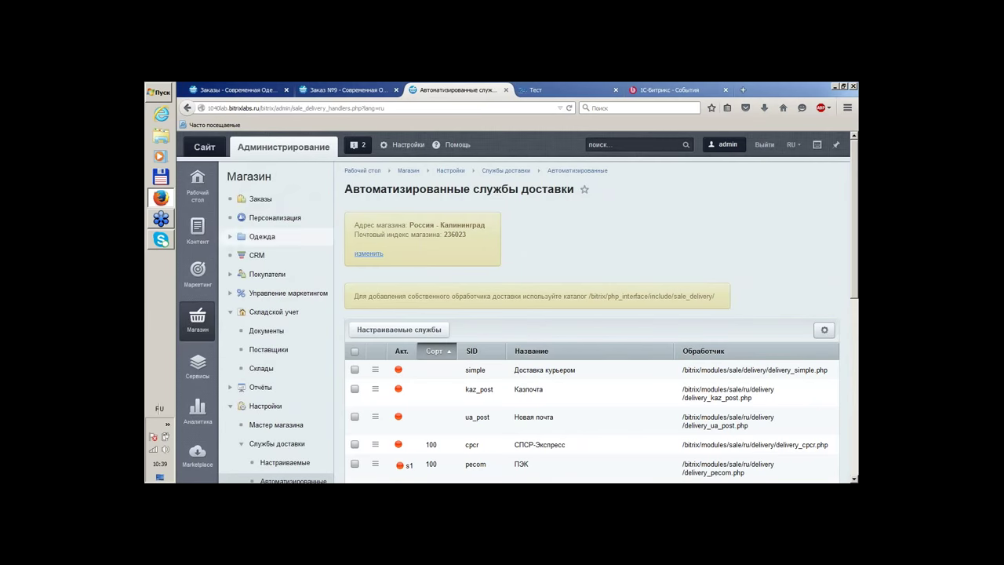
pyautogui.click(260, 256)
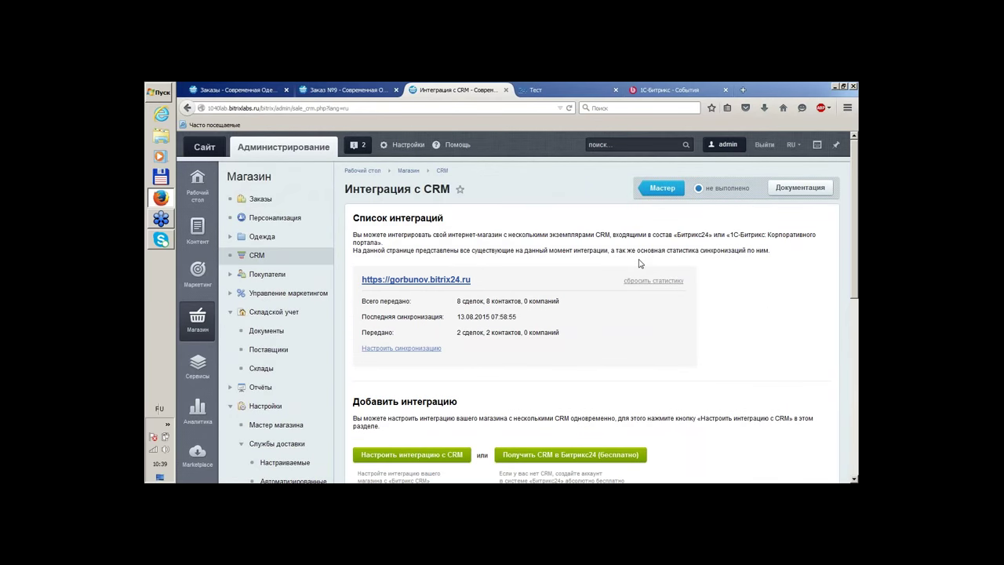
# Compare the Bitrix24 portal with the store's CRM integration page
pyautogui.click(554, 87)
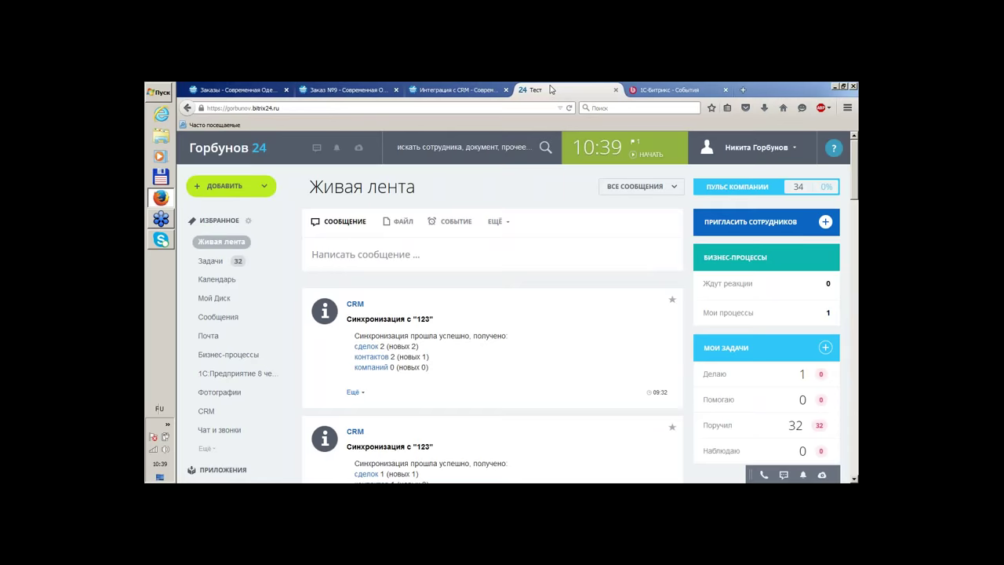
pyautogui.click(456, 90)
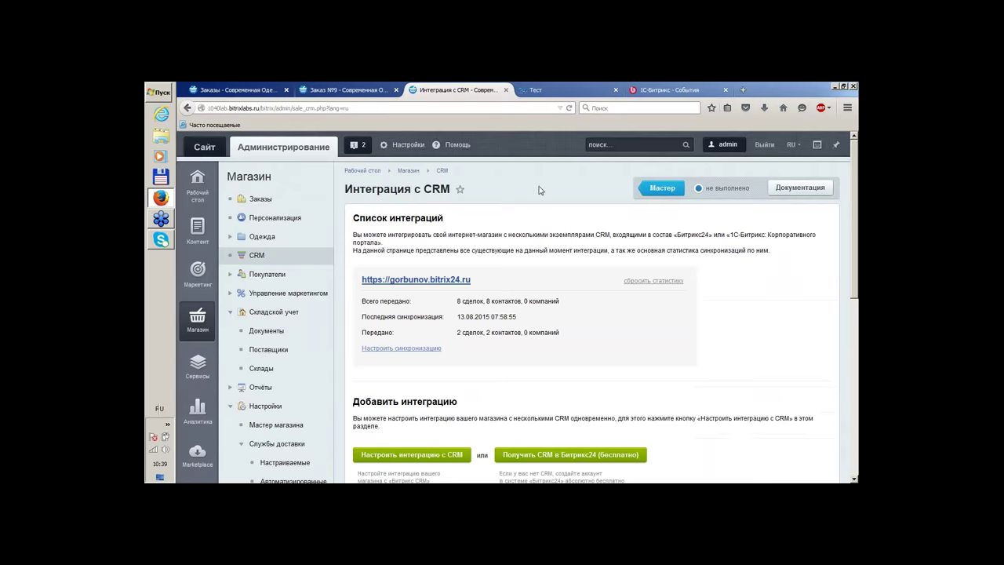
pyautogui.scroll(-2, 538, 189)
pyautogui.scroll(2, 538, 191)
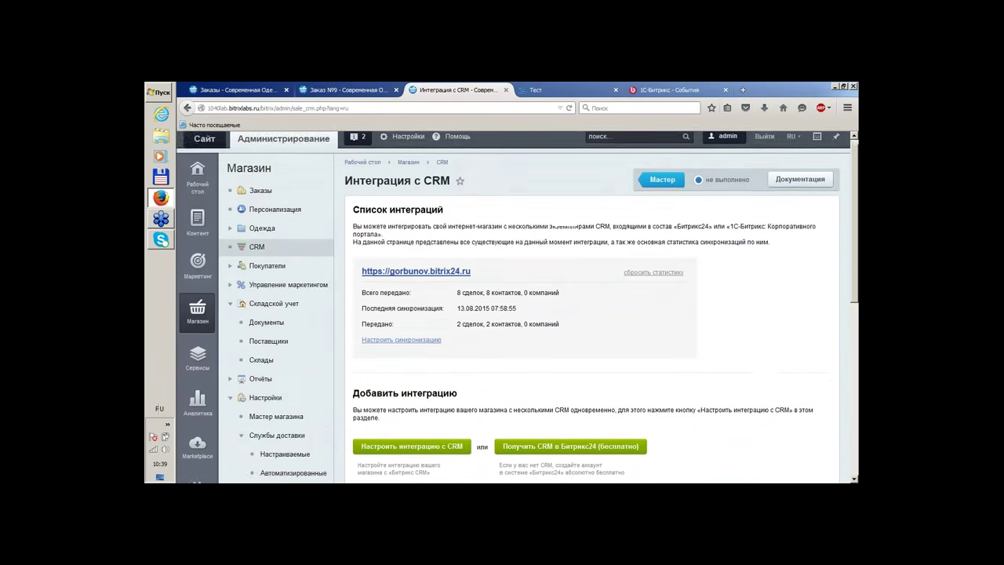
pyautogui.click(544, 89)
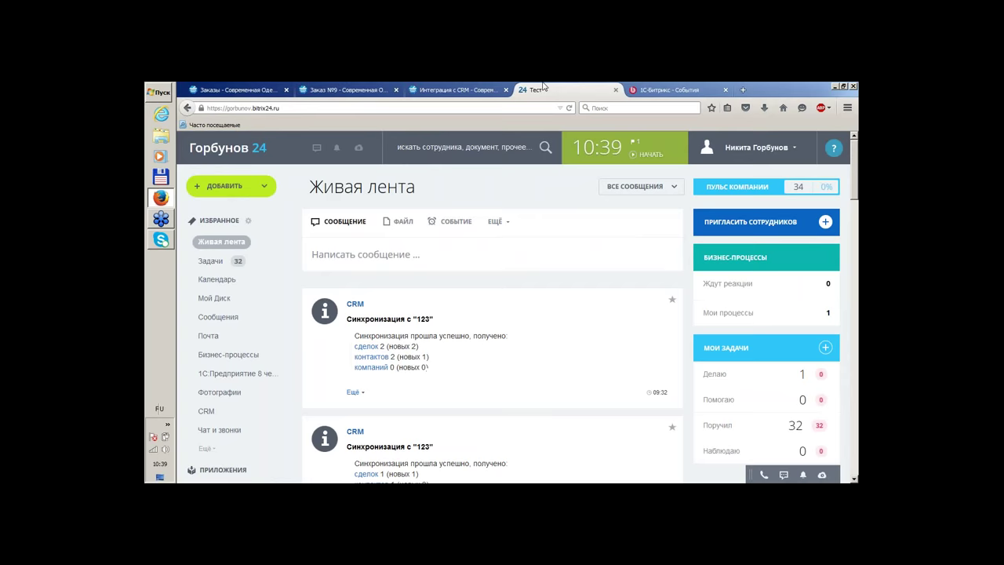
# Open CRM > Сделки in Bitrix24 and review the synced deals EShop1 #7 and EShop1 #8
pyautogui.click(206, 412)
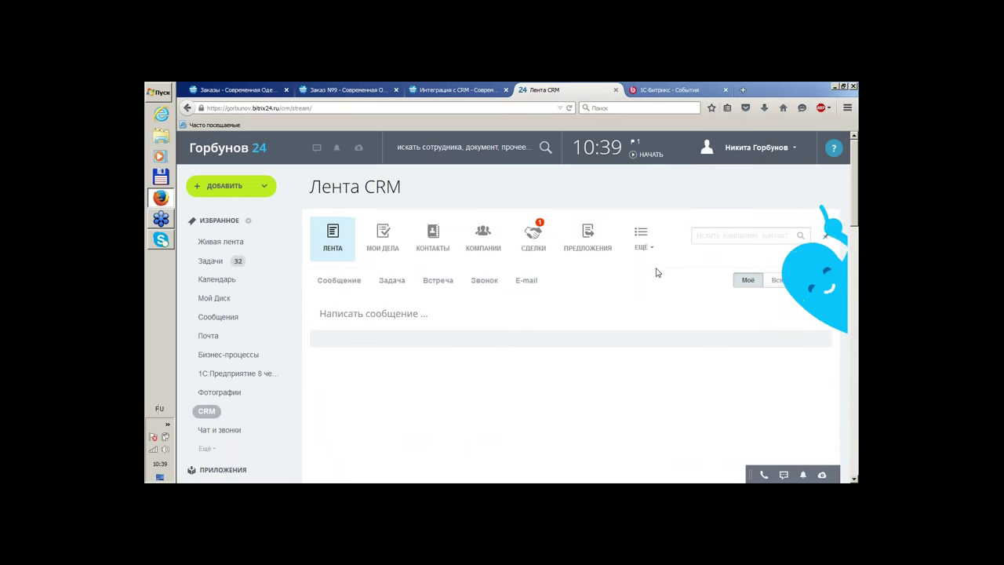
pyautogui.scroll(-1, 671, 279)
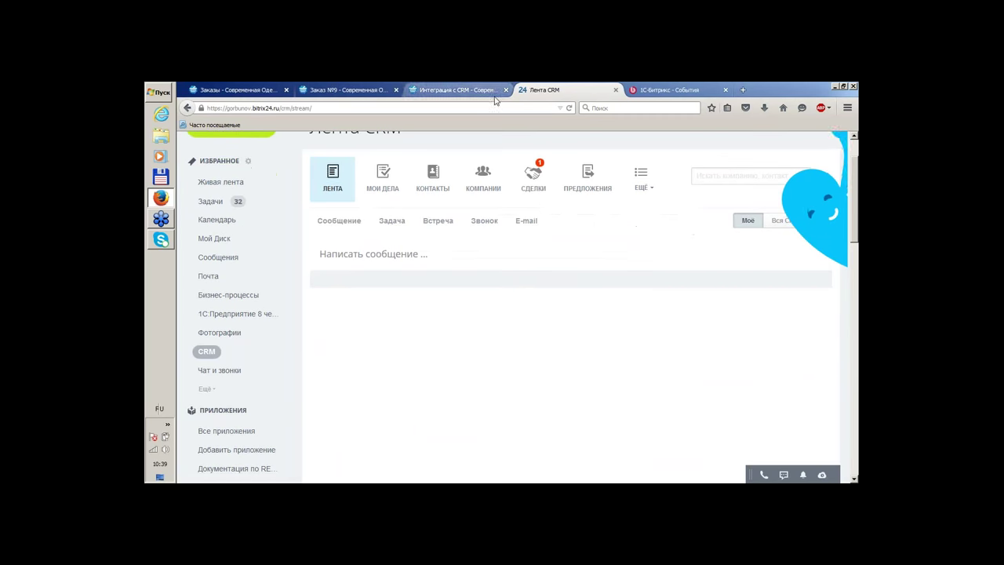
pyautogui.click(533, 179)
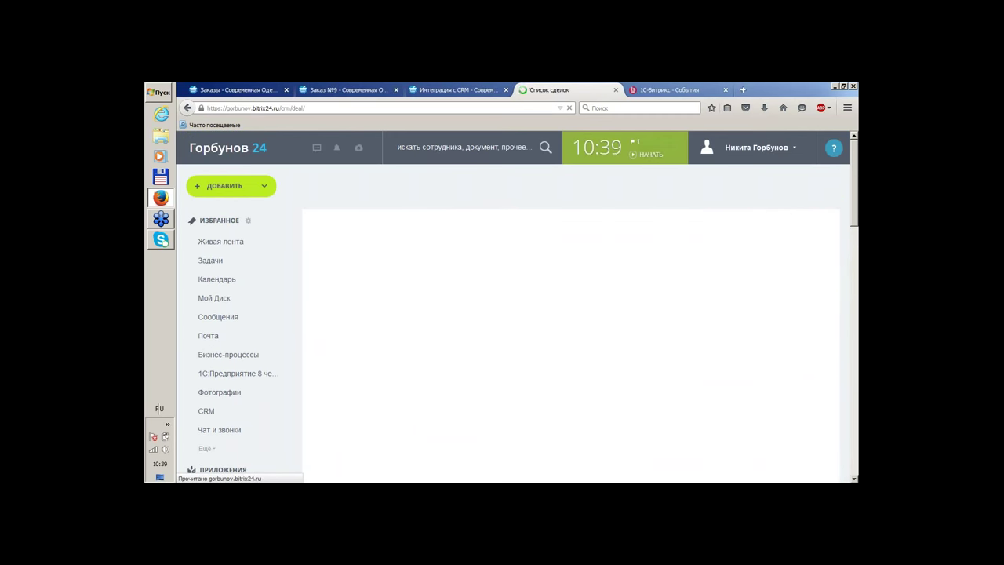
pyautogui.scroll(-8, 755, 228)
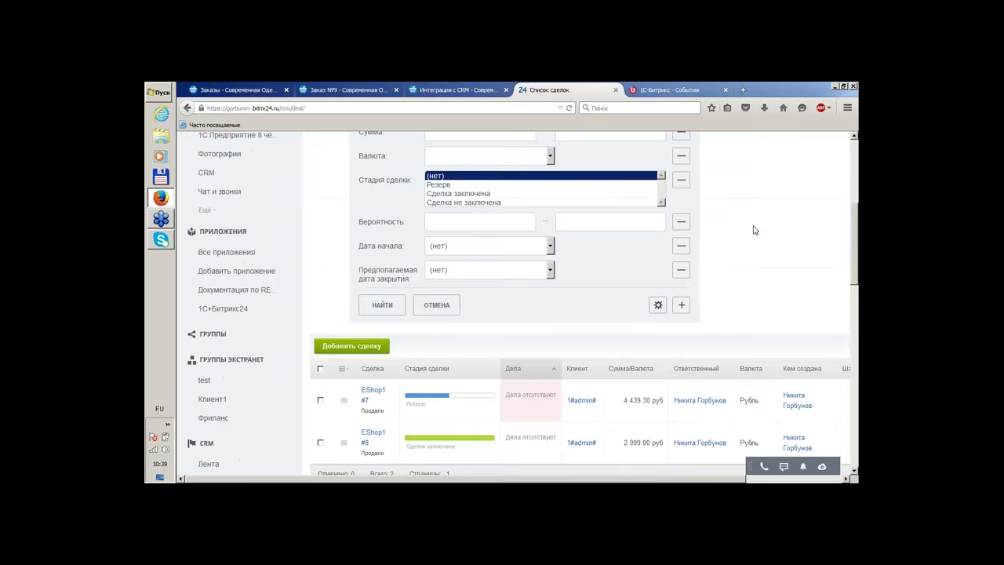
pyautogui.scroll(1, 754, 228)
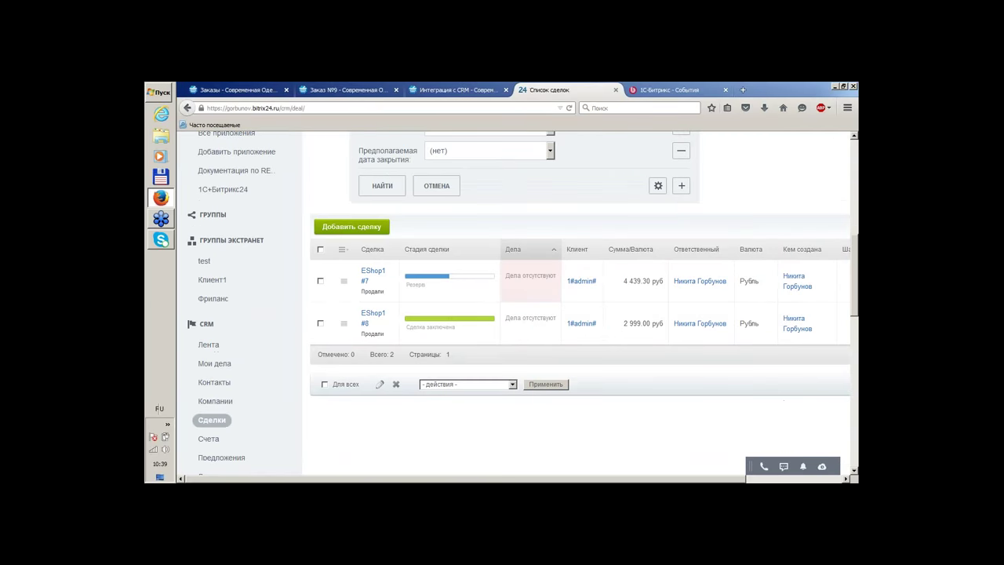
pyautogui.scroll(5, 752, 229)
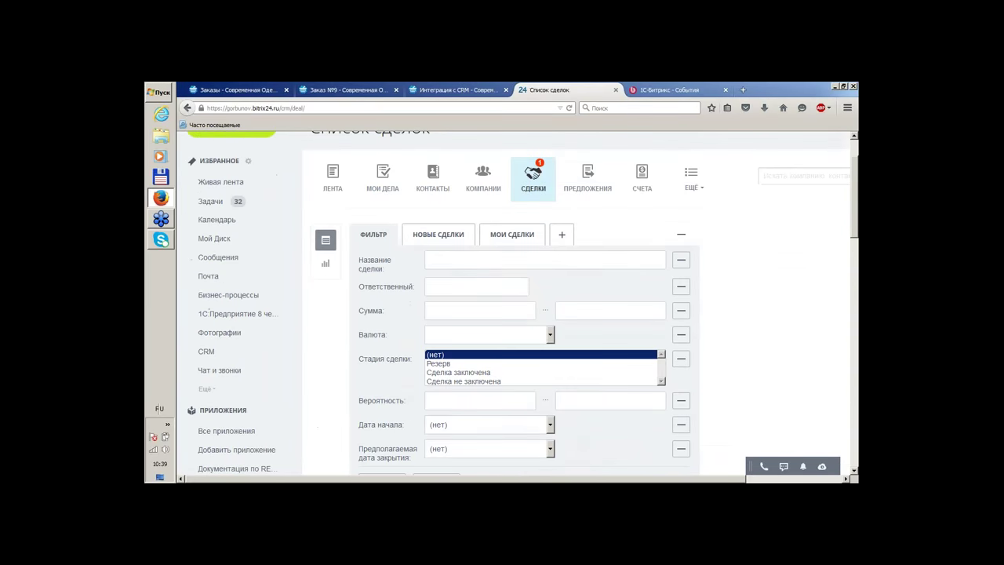
pyautogui.scroll(-5, 752, 229)
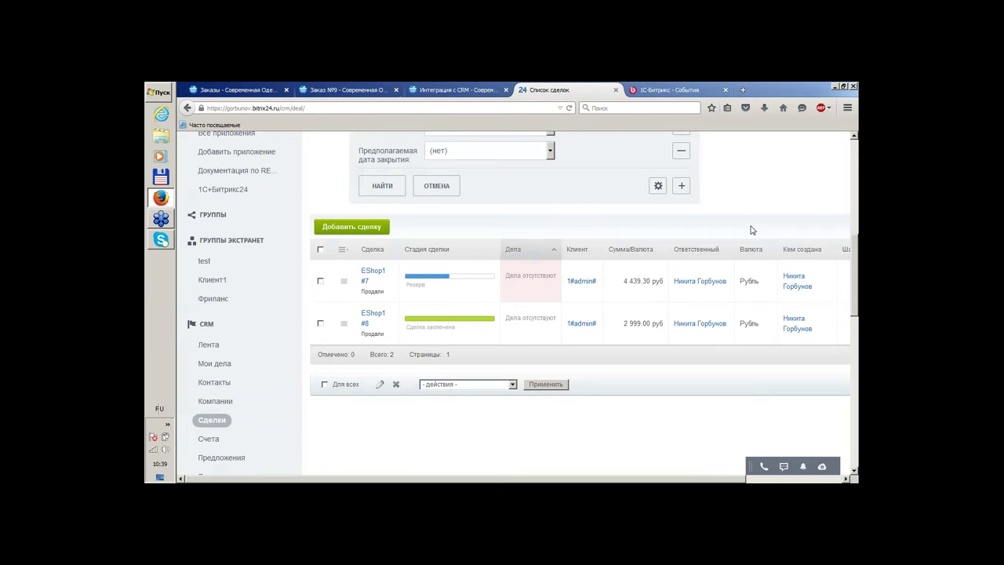
pyautogui.click(470, 86)
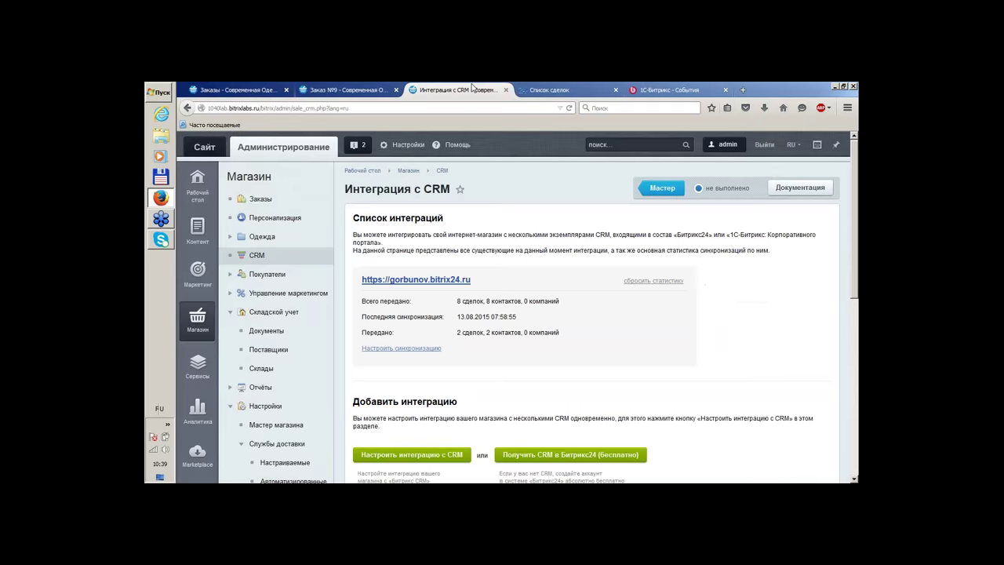
pyautogui.click(549, 90)
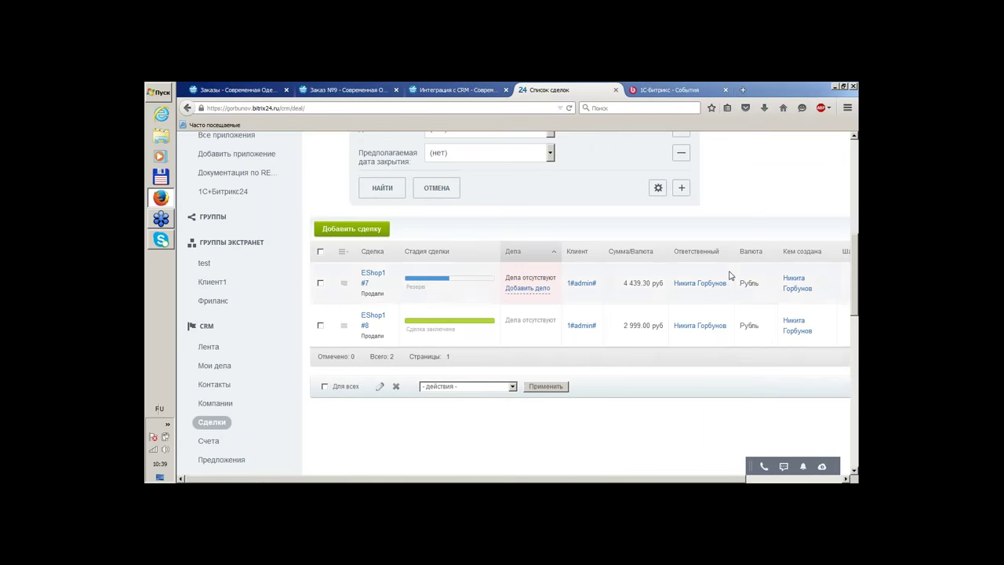
pyautogui.scroll(4, 746, 282)
pyautogui.scroll(3, 758, 293)
# Go to CRM Ещё > Настройки > Интернет-магазины to see store integration «123» and its import error
pyautogui.click(692, 237)
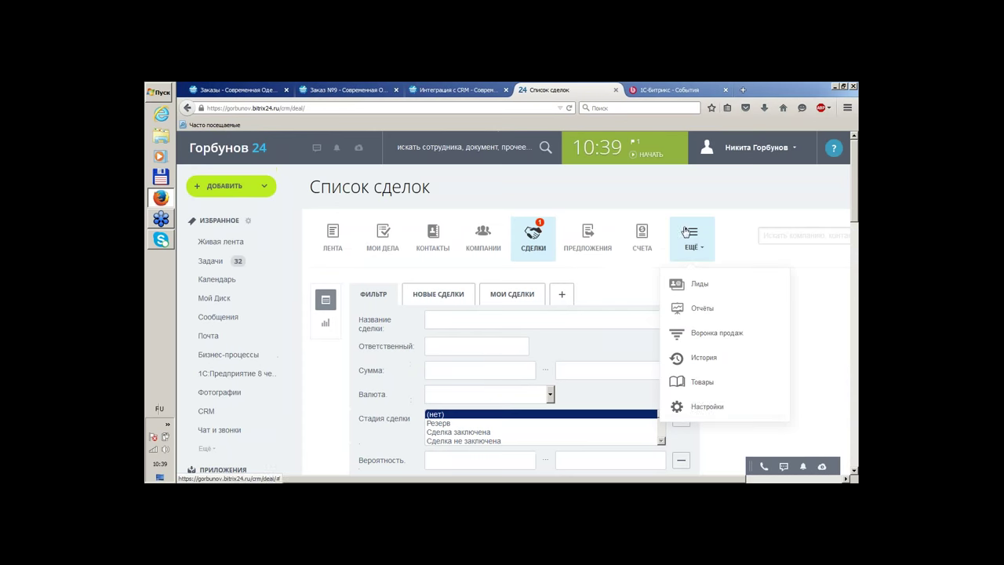
pyautogui.click(698, 406)
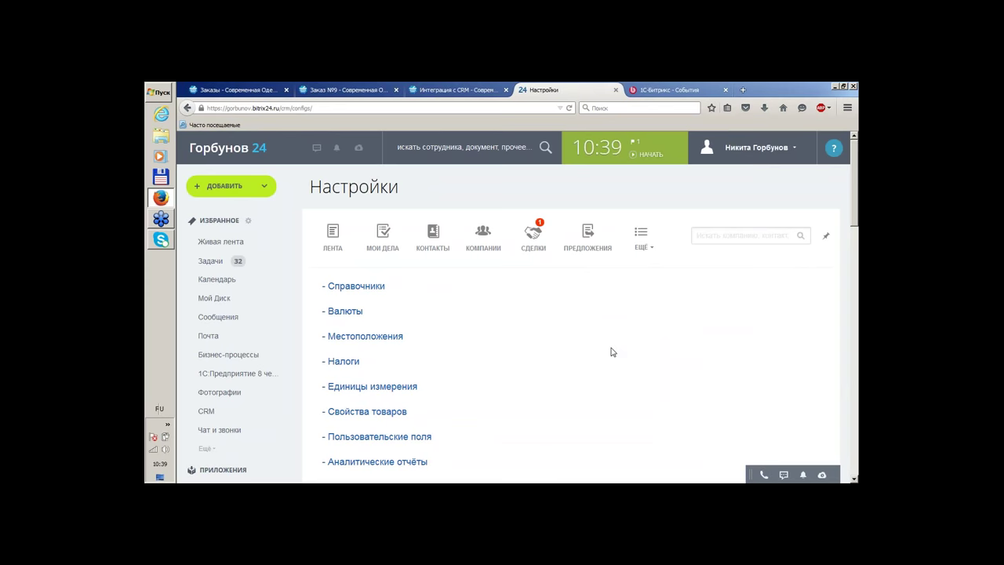
pyautogui.scroll(-5, 568, 318)
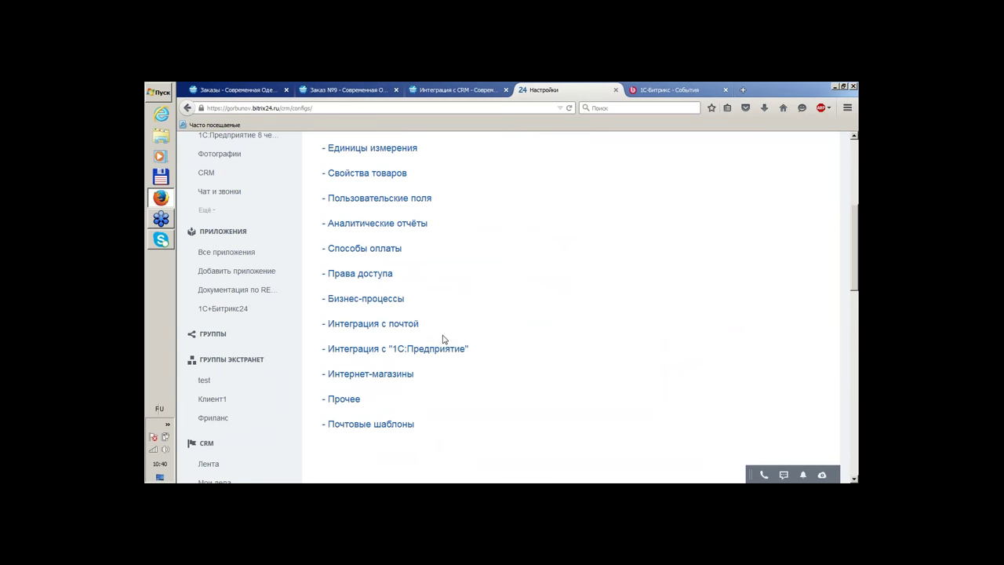
pyautogui.click(366, 370)
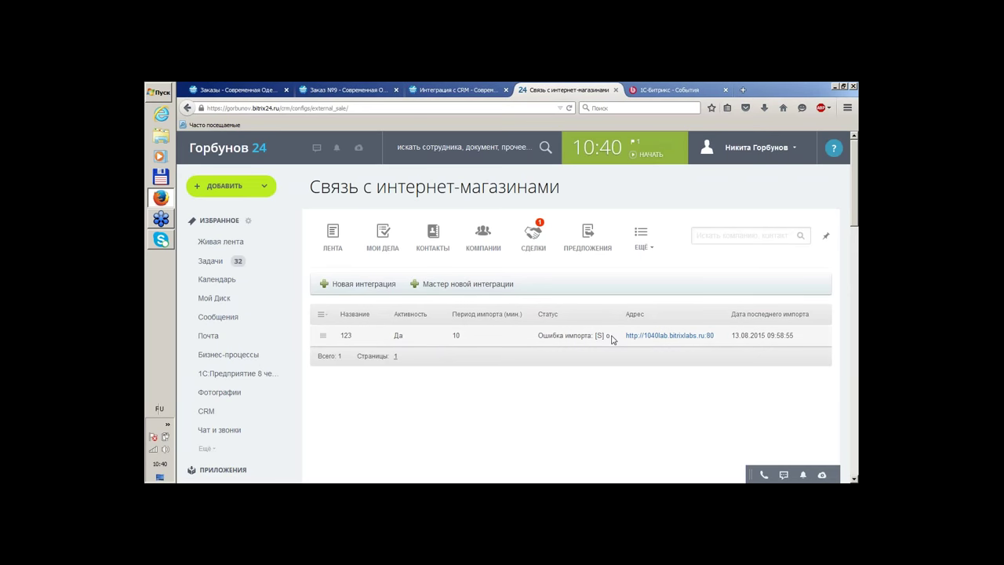
# Test the connection for store integration 123 and check the shop's CRM integration page
pyautogui.click(324, 336)
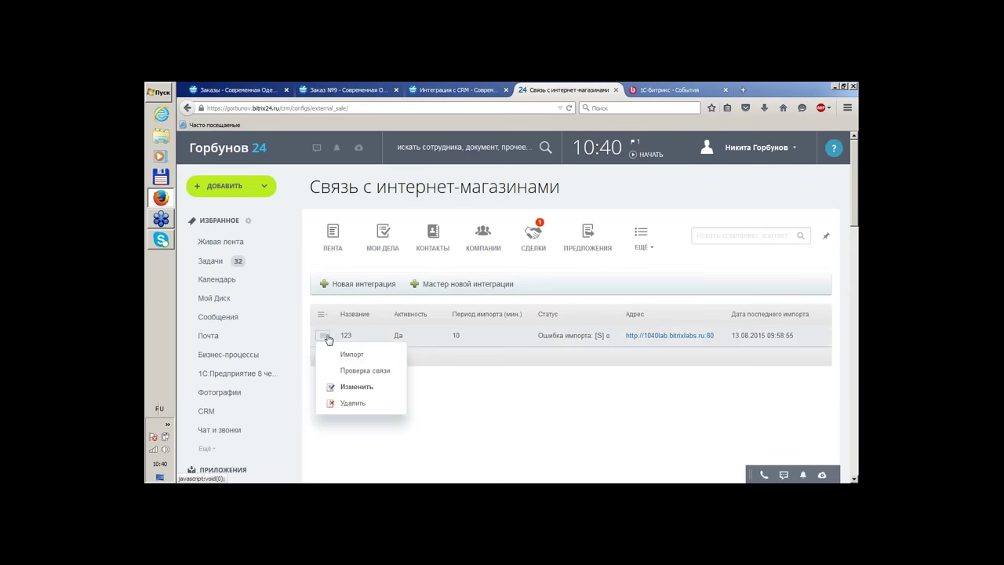
pyautogui.click(347, 372)
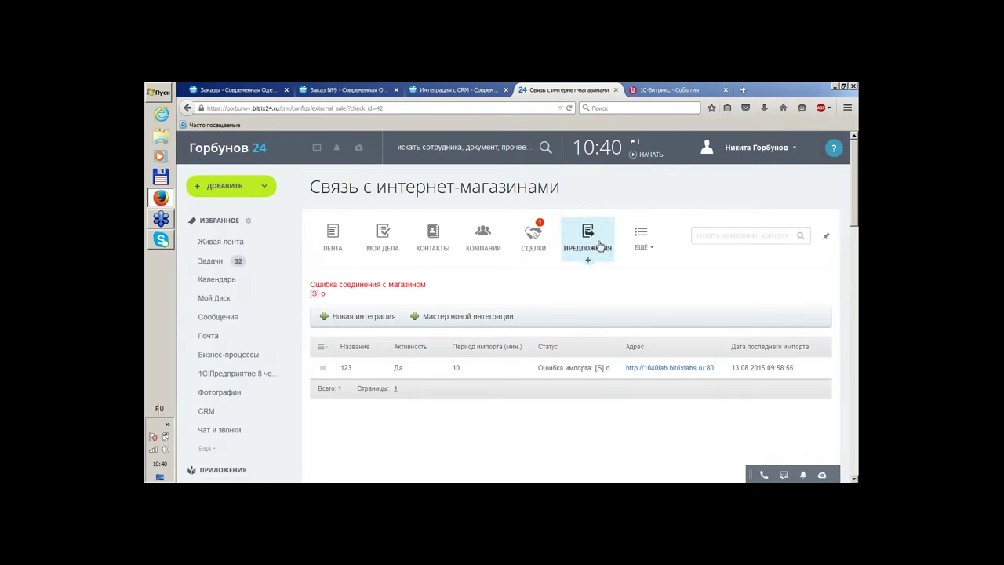
pyautogui.click(476, 91)
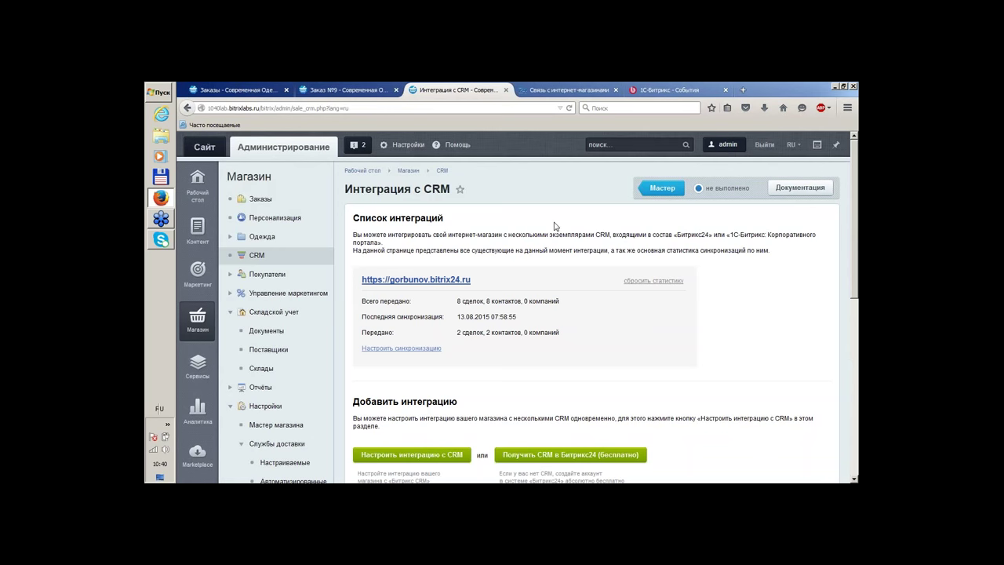
# Return to Bitrix24 and open the Список сделок deals list
pyautogui.scroll(-5, 554, 226)
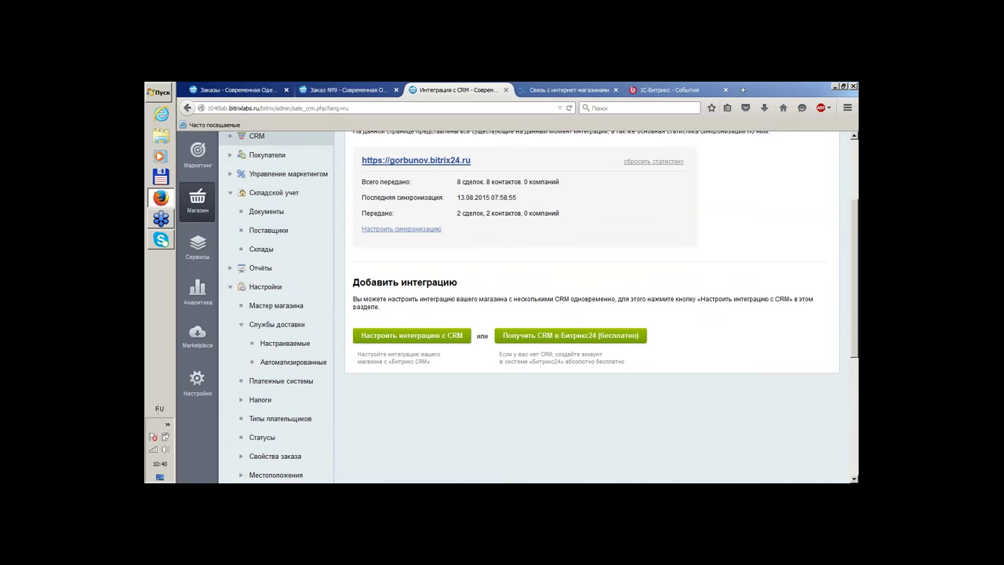
pyautogui.click(552, 90)
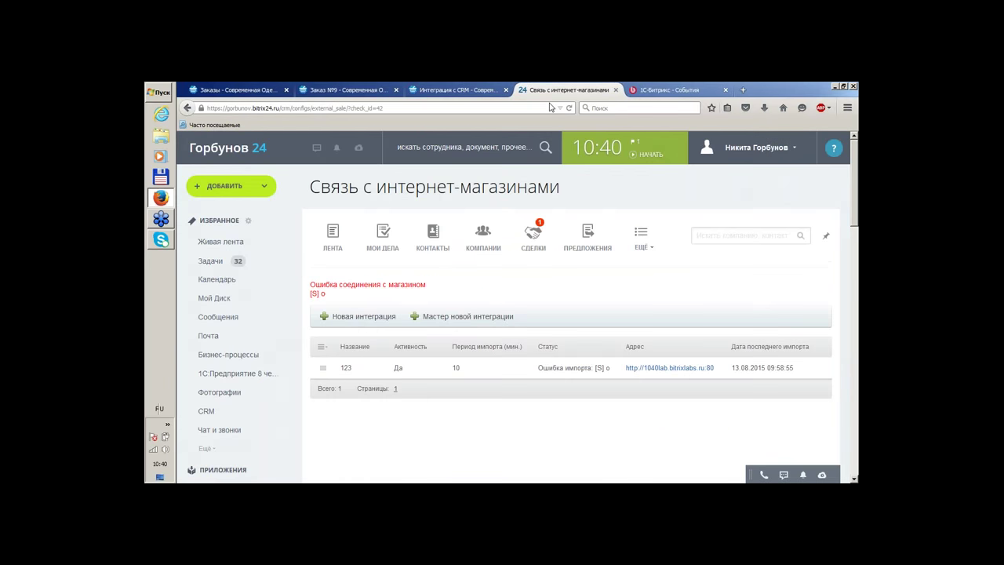
pyautogui.click(535, 239)
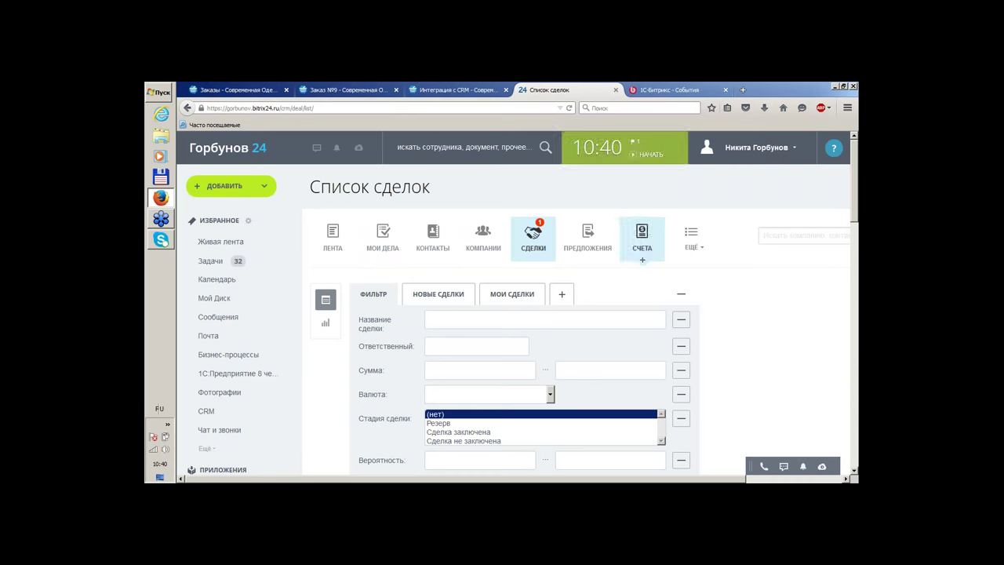
# Go to CRM settings > Интернет-магазины and delete integration «123», confirming with OK
pyautogui.click(691, 237)
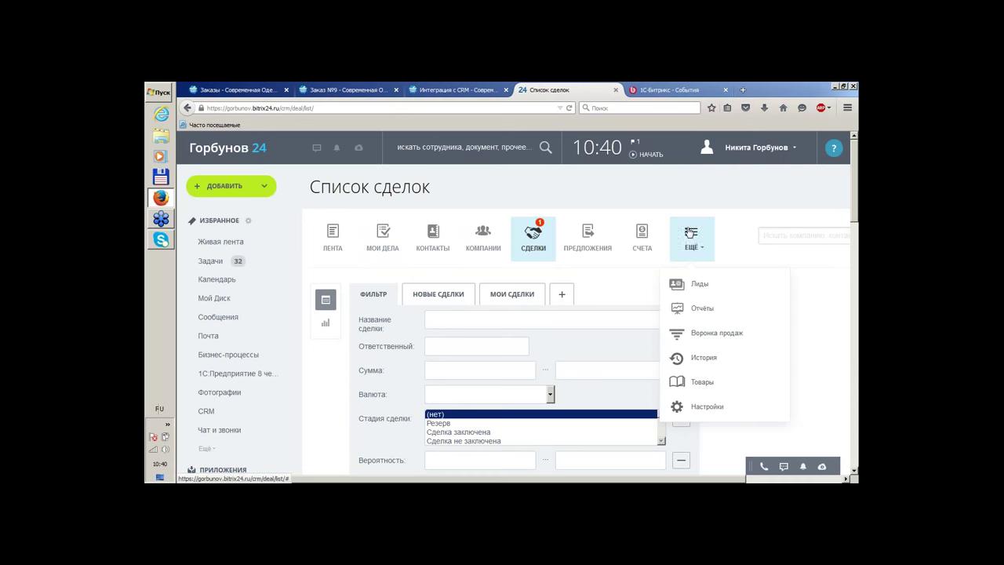
pyautogui.click(700, 411)
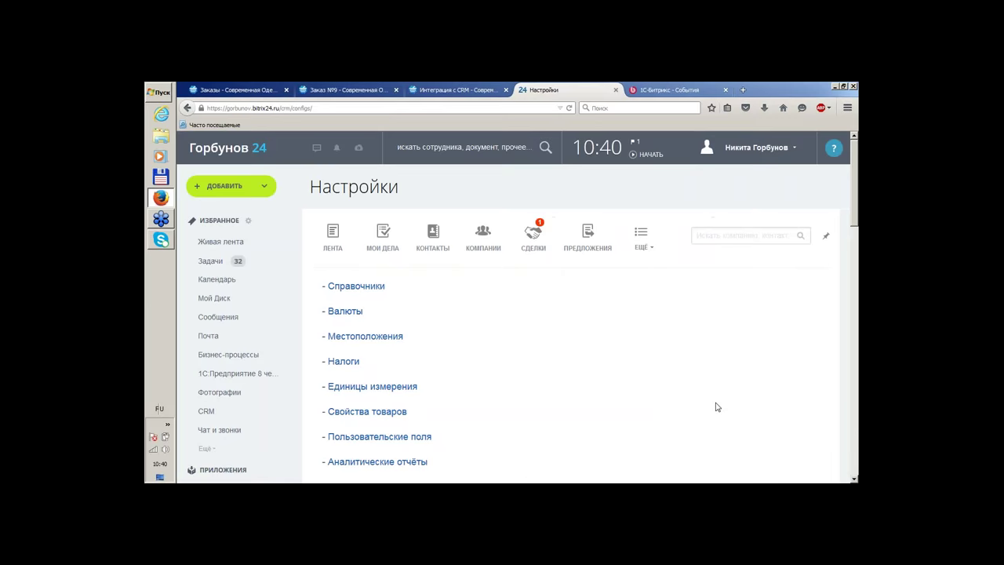
pyautogui.scroll(-4, 568, 331)
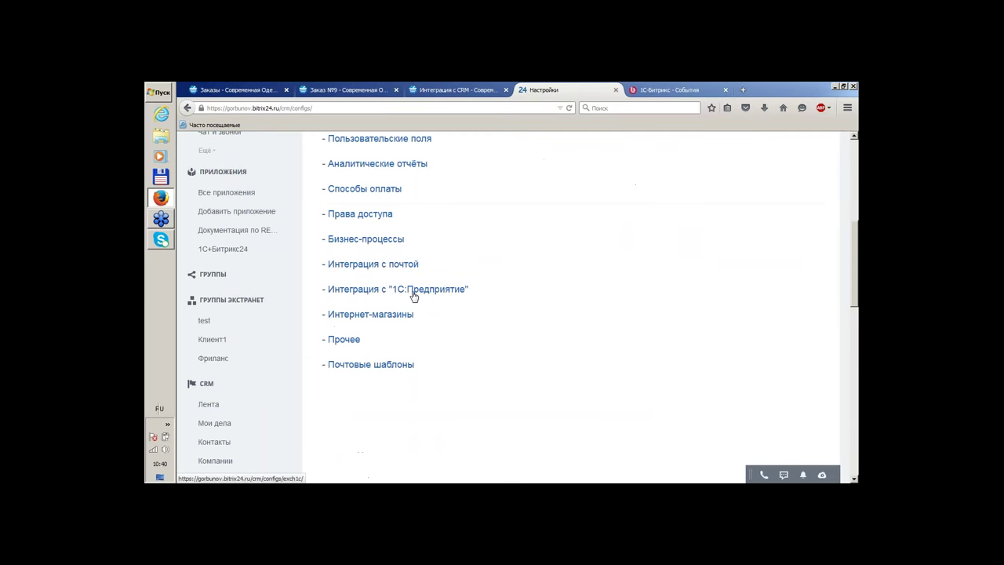
pyautogui.click(384, 316)
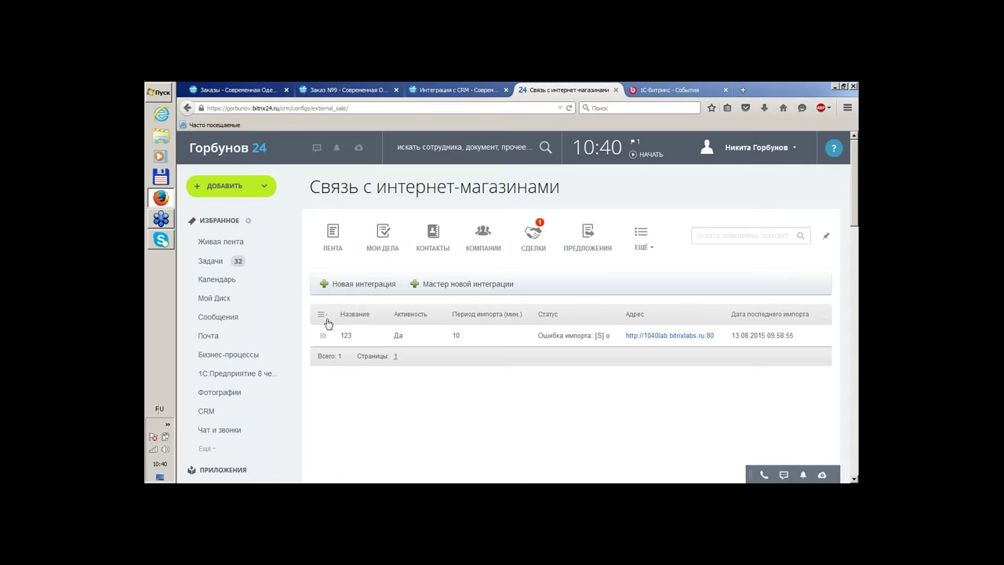
pyautogui.click(323, 337)
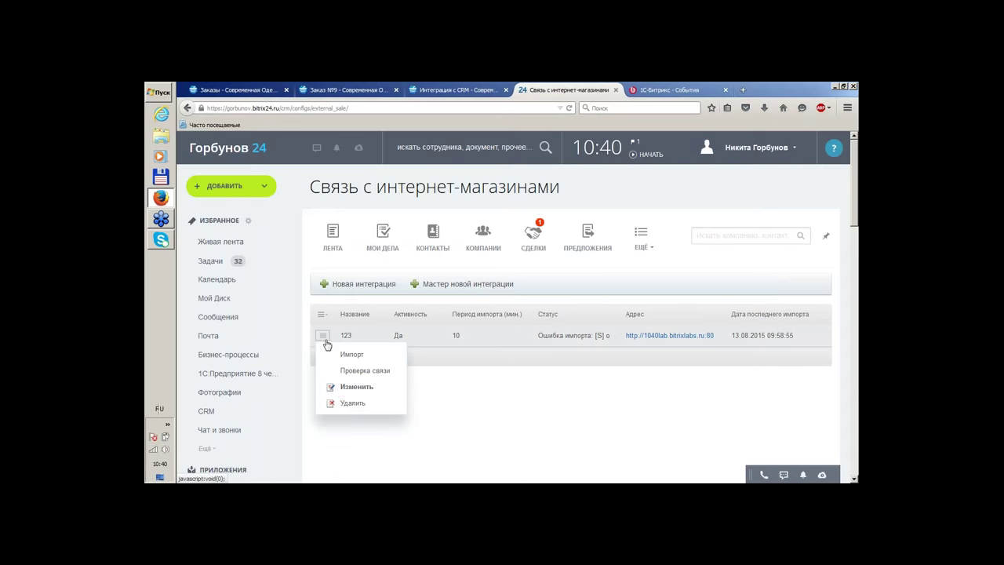
pyautogui.click(347, 405)
pyautogui.click(518, 280)
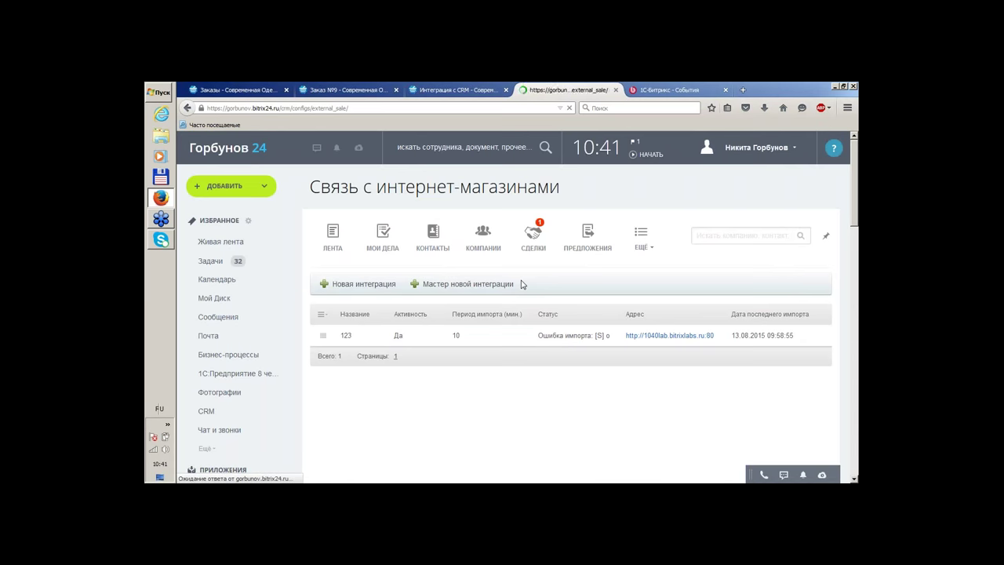
# Start the new integration wizard and copy the shop domain 1040lab.bitrixlabs.ru from the order page
pyautogui.click(494, 288)
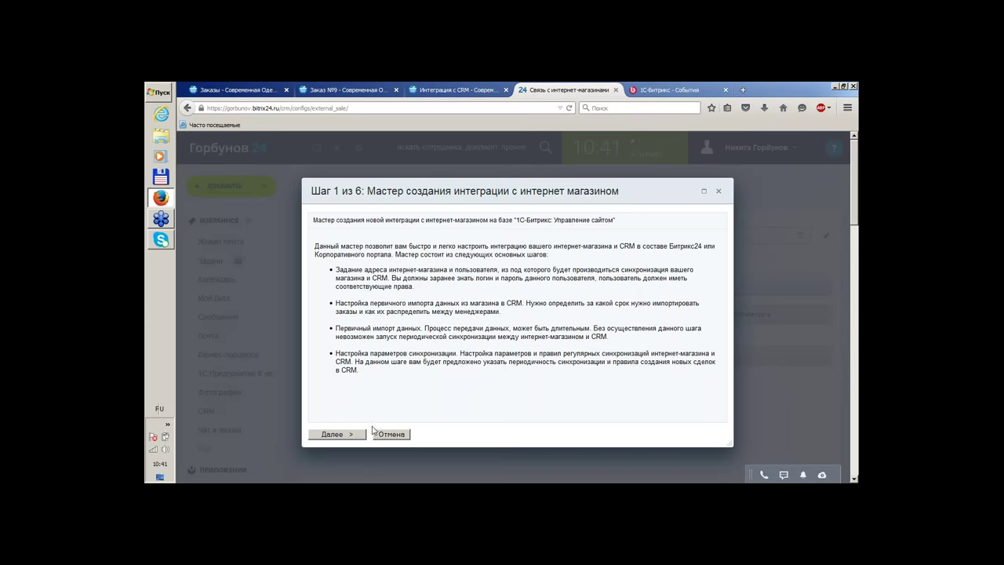
pyautogui.click(349, 436)
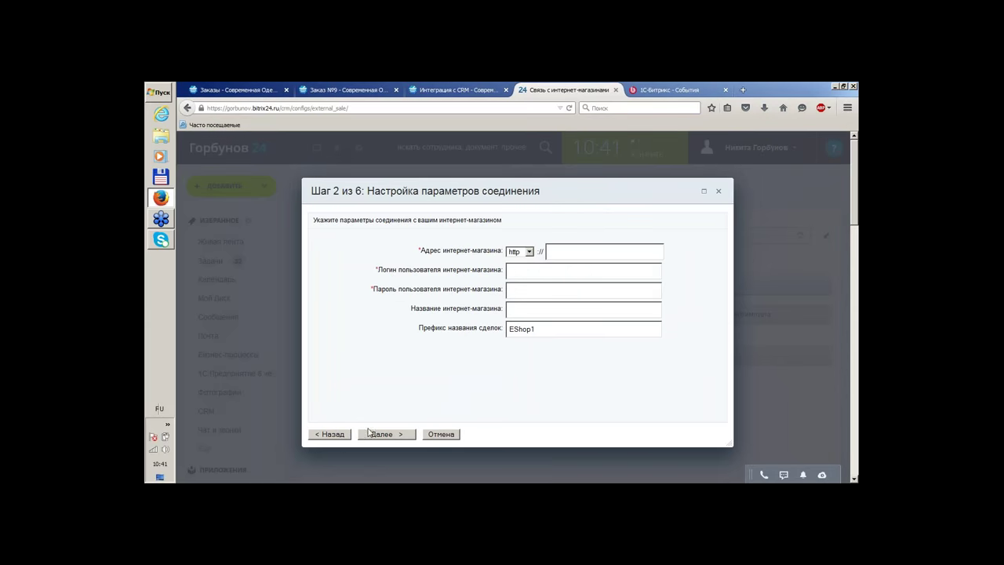
pyautogui.click(430, 88)
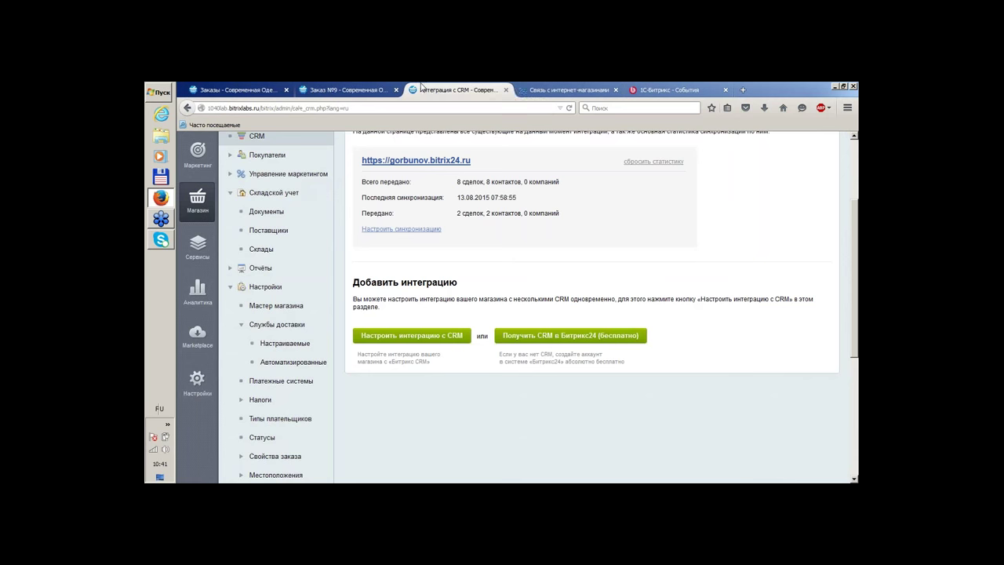
pyautogui.click(377, 89)
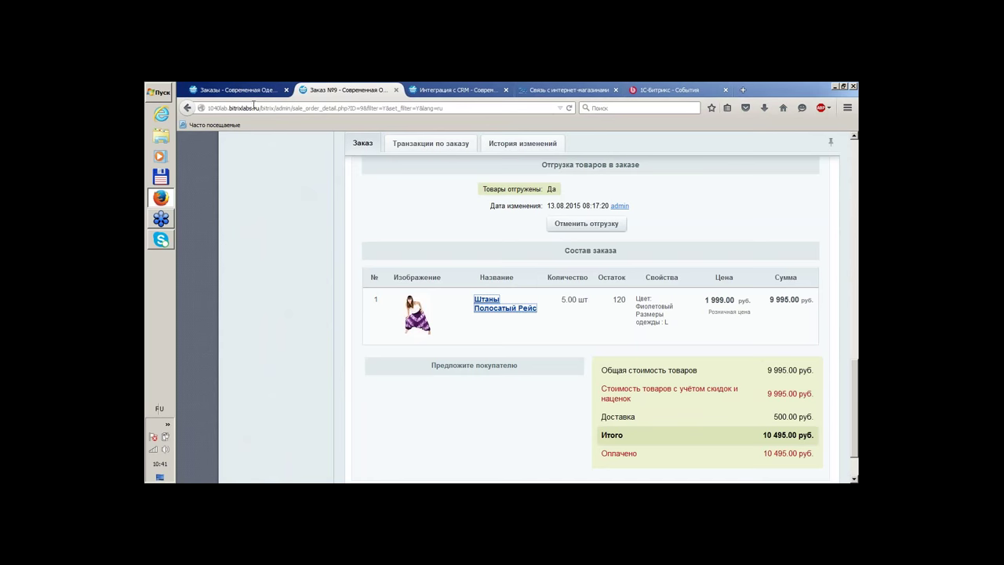
pyautogui.moveTo(260, 108); pyautogui.dragTo(175, 114)
pyautogui.hotkey('ctrl', 'c')
# Paste 1040lab.bitrixlabs.ru into the shop address field, removing the duplicate http prefix
pyautogui.click(527, 88)
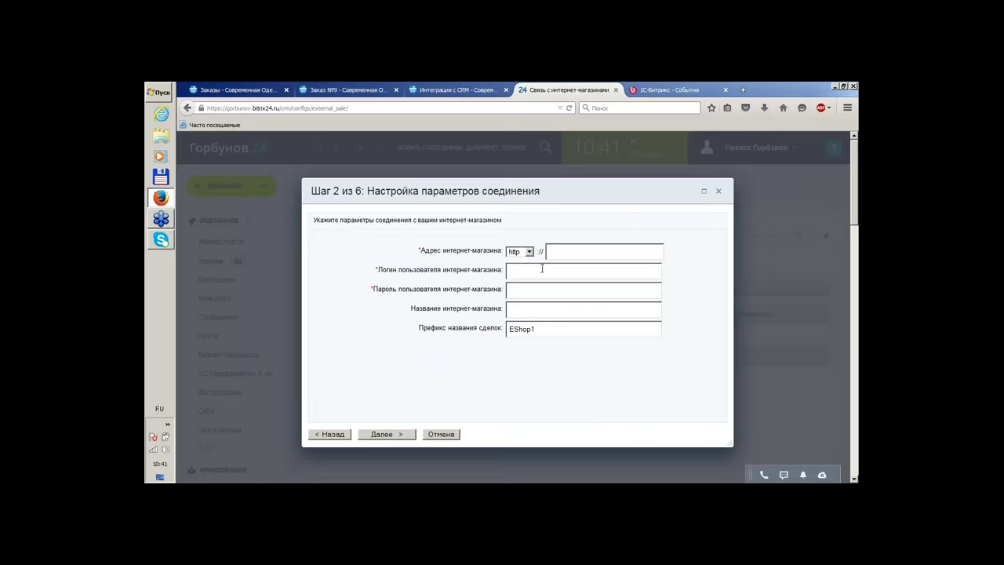
pyautogui.click(568, 255)
pyautogui.hotkey('ctrl', 'v')
pyautogui.moveTo(564, 251); pyautogui.dragTo(548, 252)
pyautogui.press('Delete')
pyautogui.press('Delete')
# Enter admin as the shop login and type the shop admin password
pyautogui.press('BackSpace')
pyautogui.hotkey('alt', 'shift')
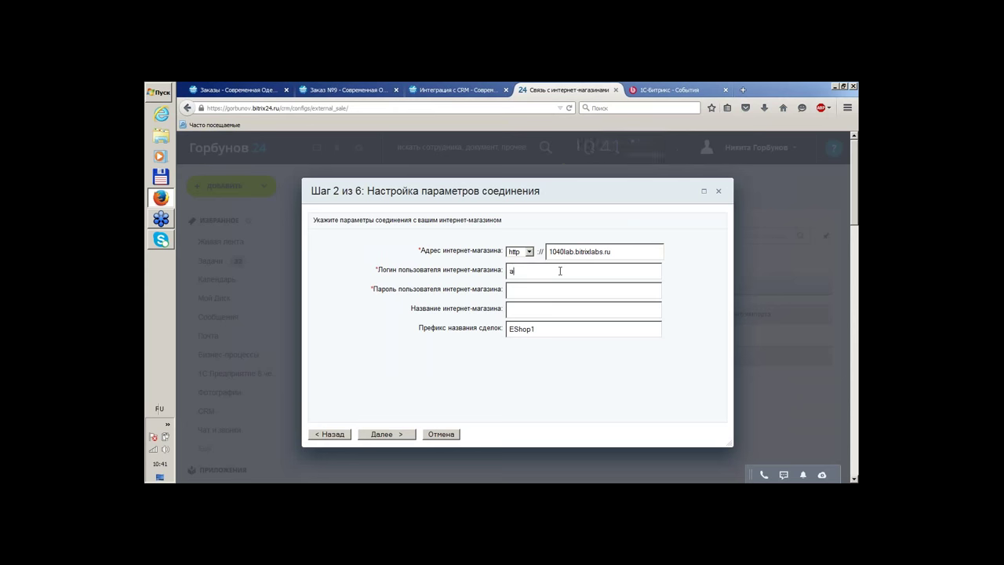
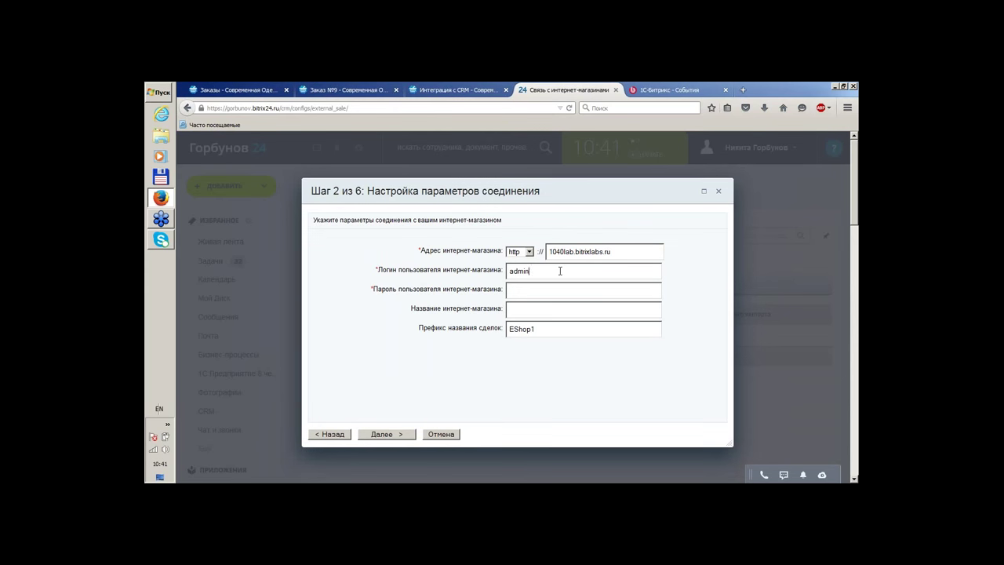
pyautogui.press('Tab')
# Name the integration «Одежда +» with deal prefix EShop123 and submit the settings
pyautogui.click(547, 306)
pyautogui.write('O')
pyautogui.hotkey('alt', 'shift')
pyautogui.write('д')
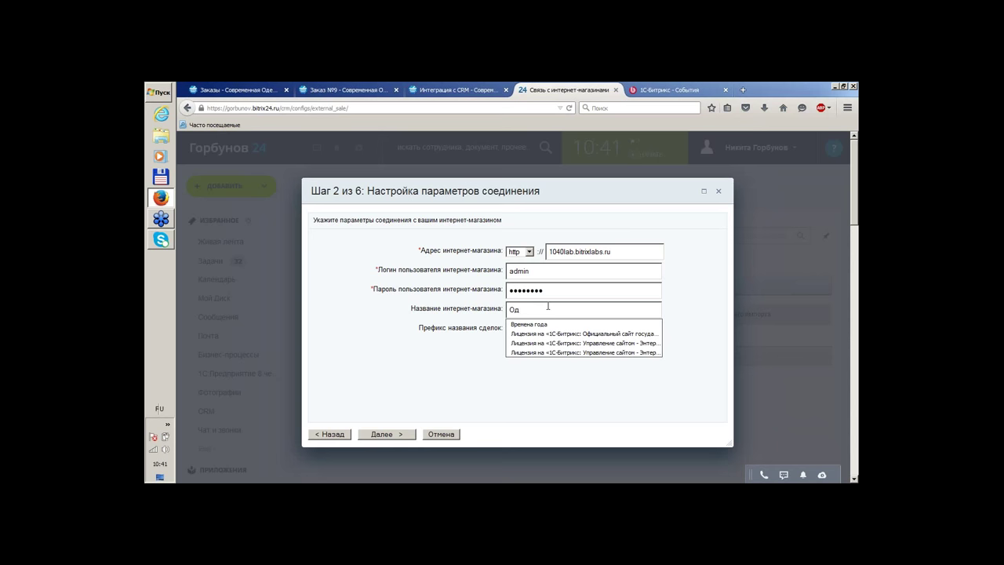
pyautogui.write('ежда +')
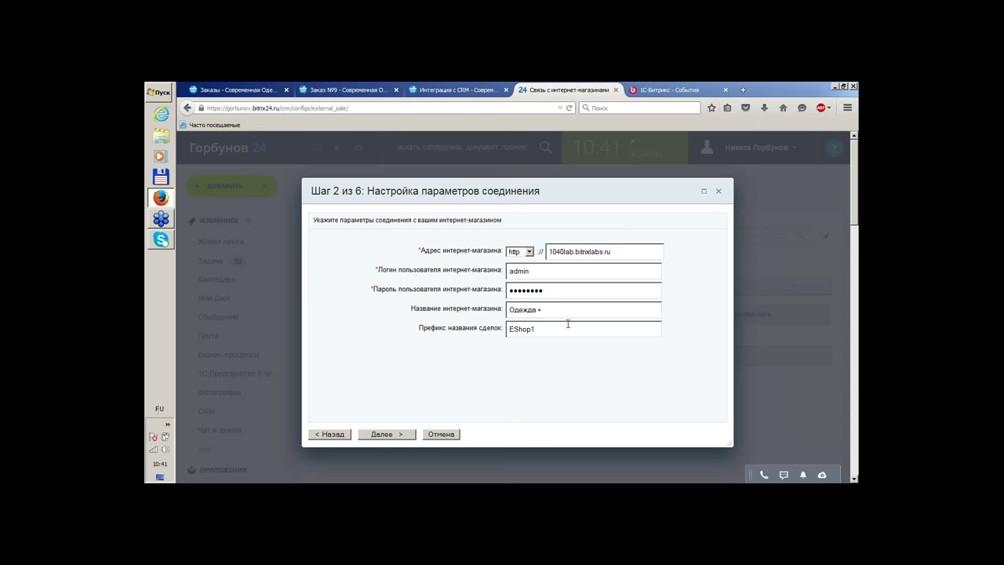
pyautogui.click(571, 331)
pyautogui.click(386, 441)
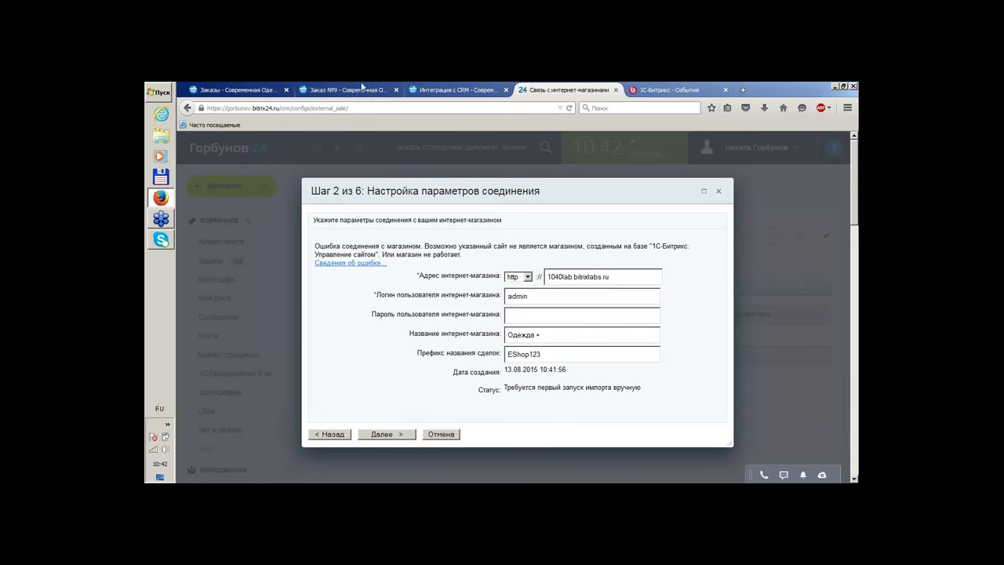
# Reload the Интеграция с CRM page and reset the Bitrix24 integration statistics
pyautogui.click(476, 92)
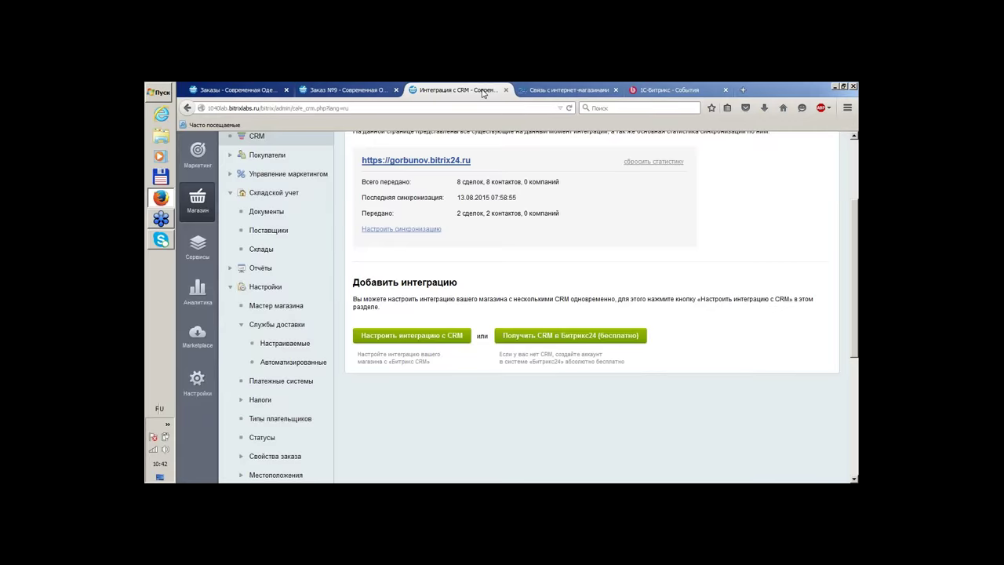
pyautogui.scroll(3, 566, 304)
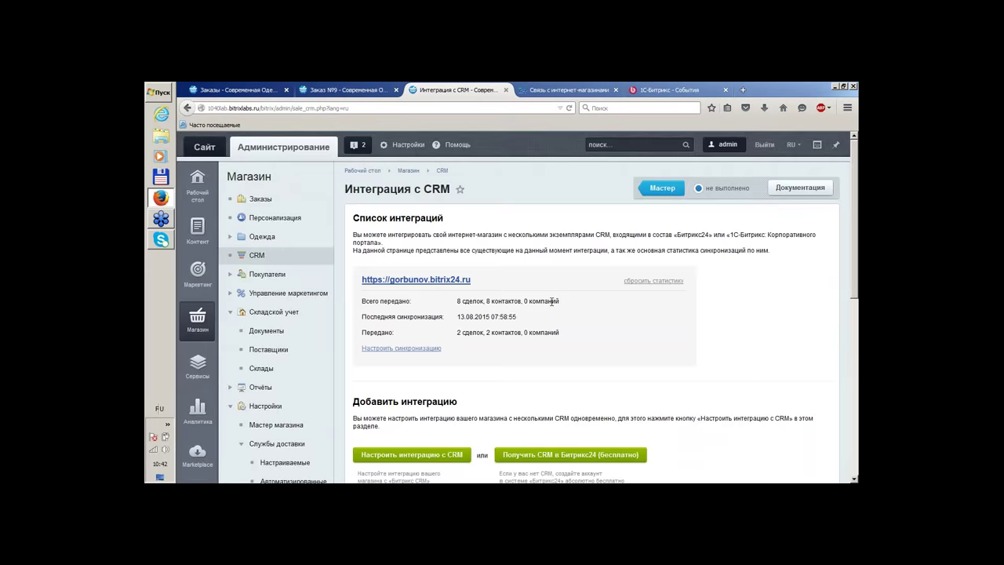
pyautogui.scroll(-3, 551, 301)
pyautogui.scroll(3, 561, 321)
pyautogui.press('F5')
pyautogui.click(644, 283)
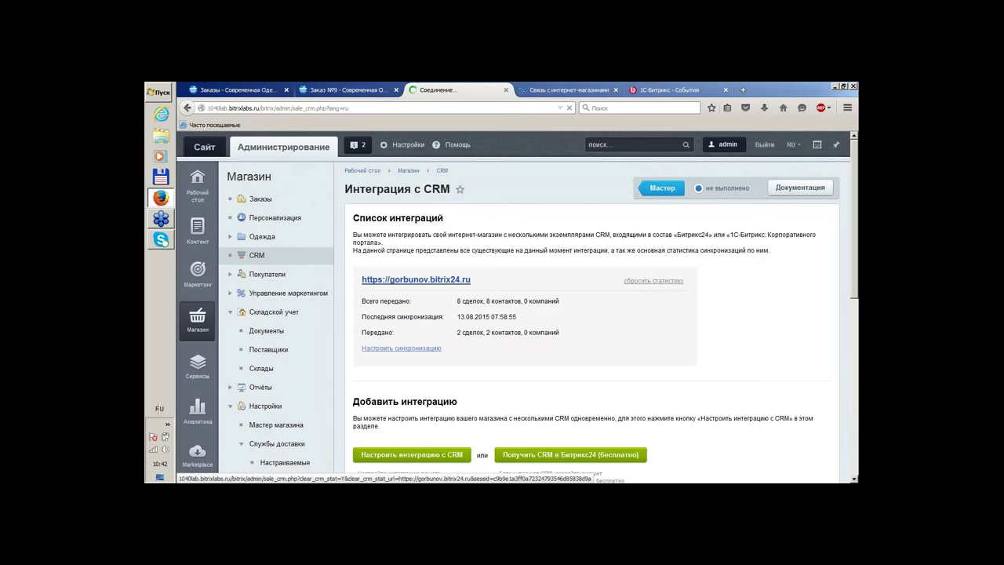
# Re-enter the shop password in the Bitrix24 connection wizard and resubmit it
pyautogui.scroll(-1, 596, 267)
pyautogui.scroll(-3, 550, 246)
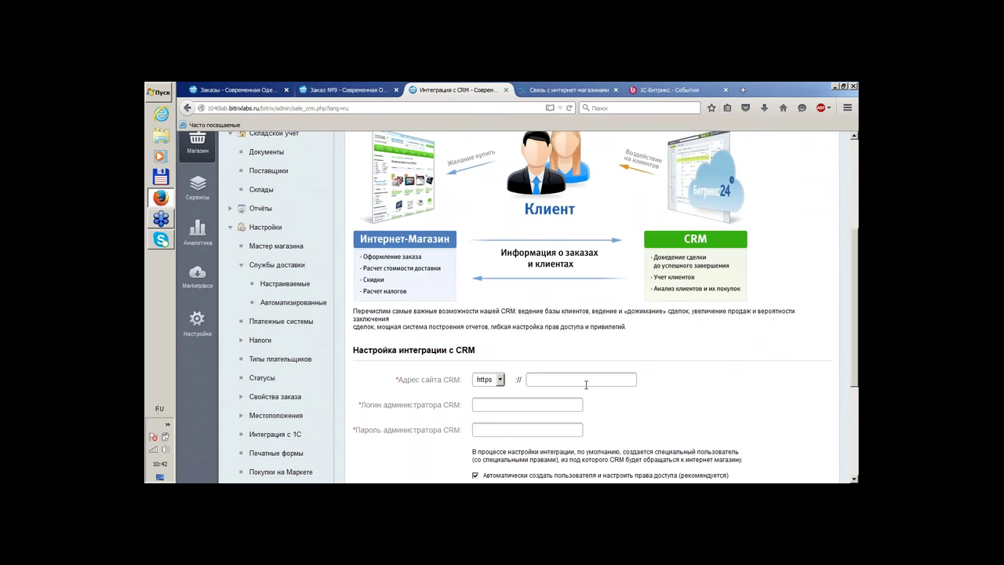
pyautogui.click(587, 385)
pyautogui.click(569, 90)
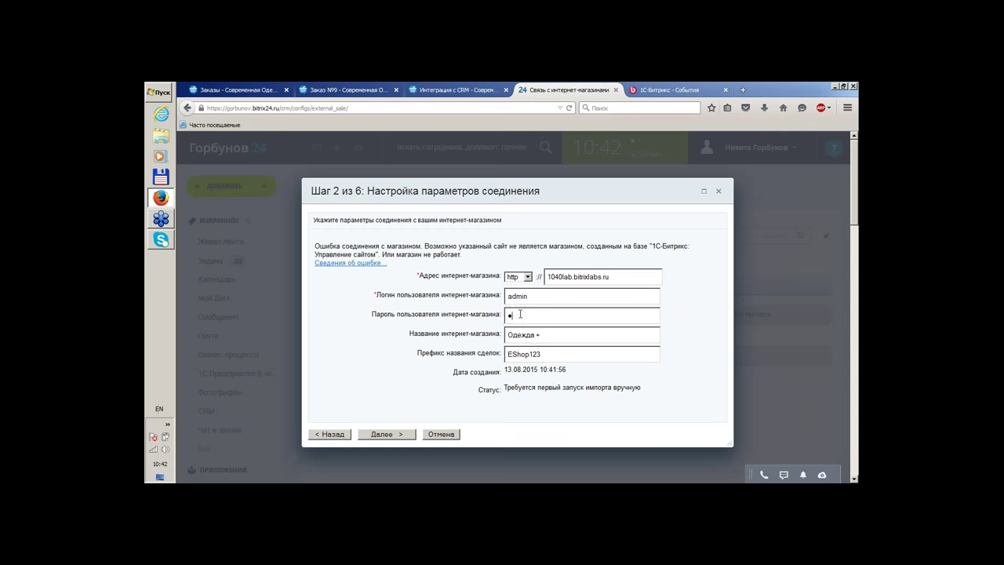
pyautogui.click(387, 437)
# Close the CRM integration and Bitrix24 tabs, leaving order N9 displayed
pyautogui.click(365, 89)
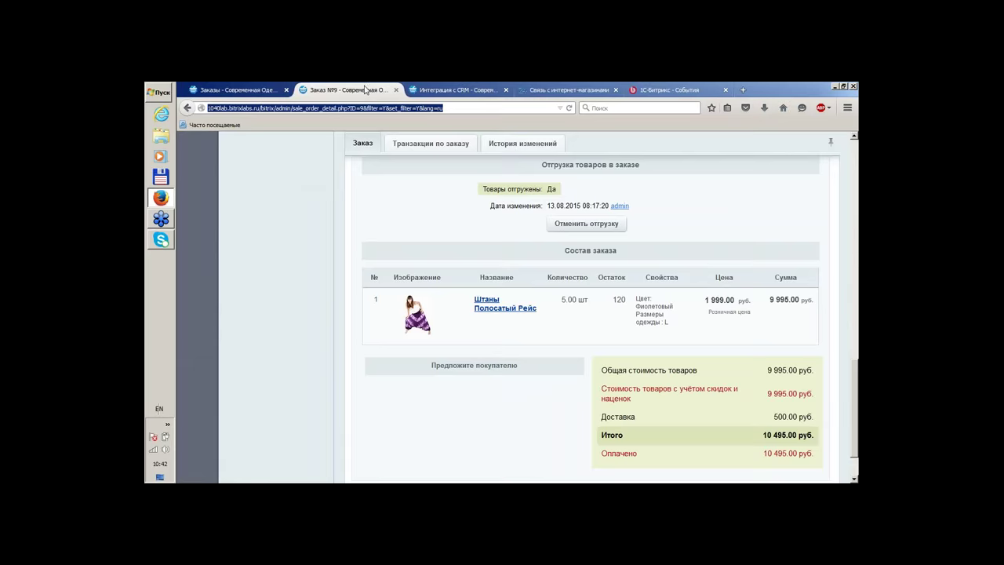
pyautogui.click(440, 90)
pyautogui.scroll(3, 575, 275)
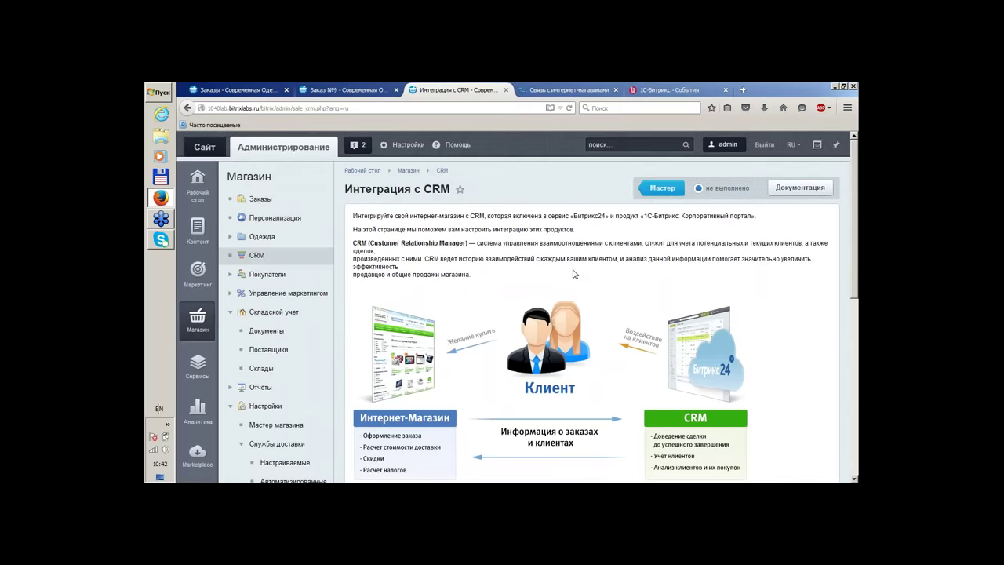
pyautogui.scroll(-5, 574, 275)
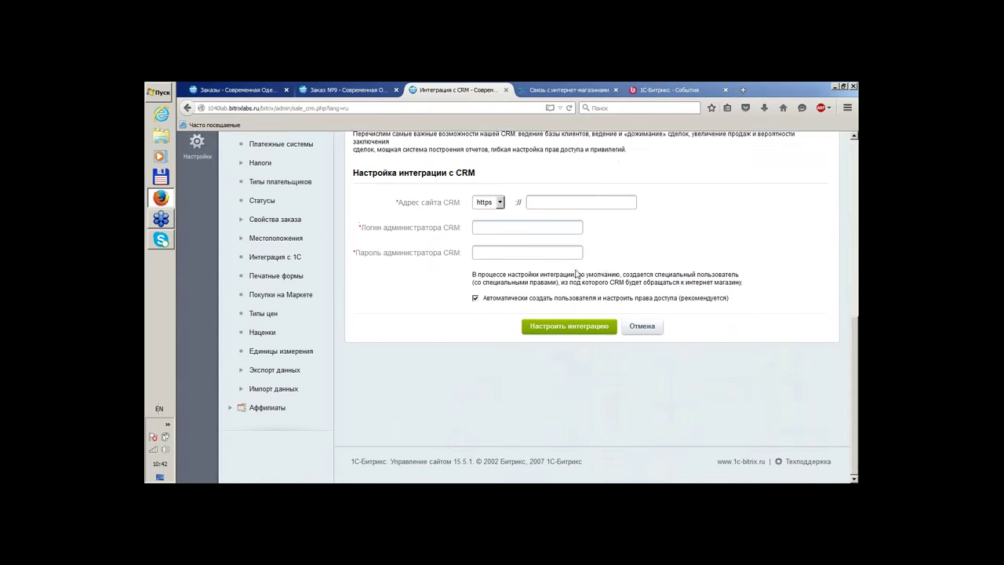
pyautogui.scroll(4, 577, 273)
pyautogui.scroll(2, 562, 142)
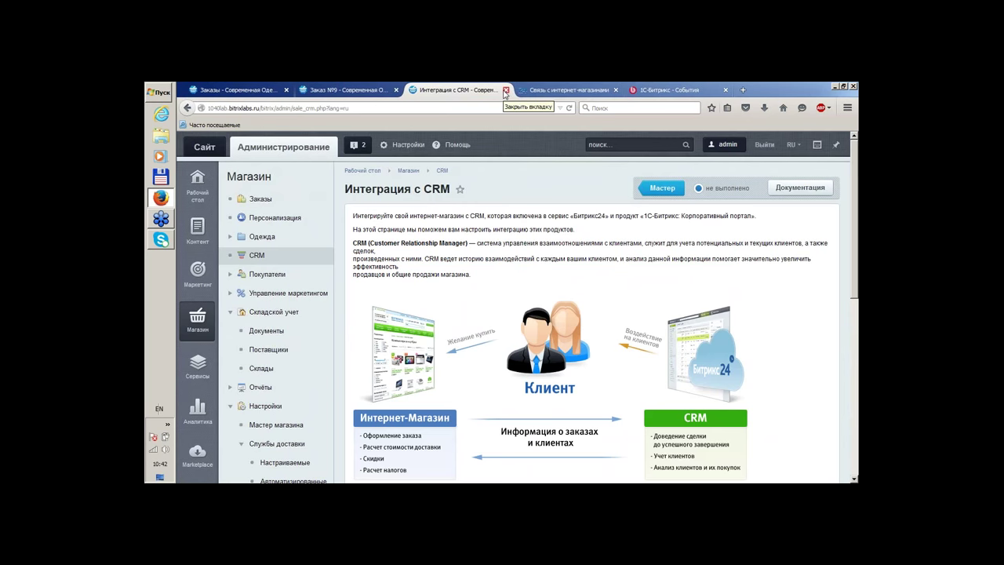
pyautogui.click(506, 90)
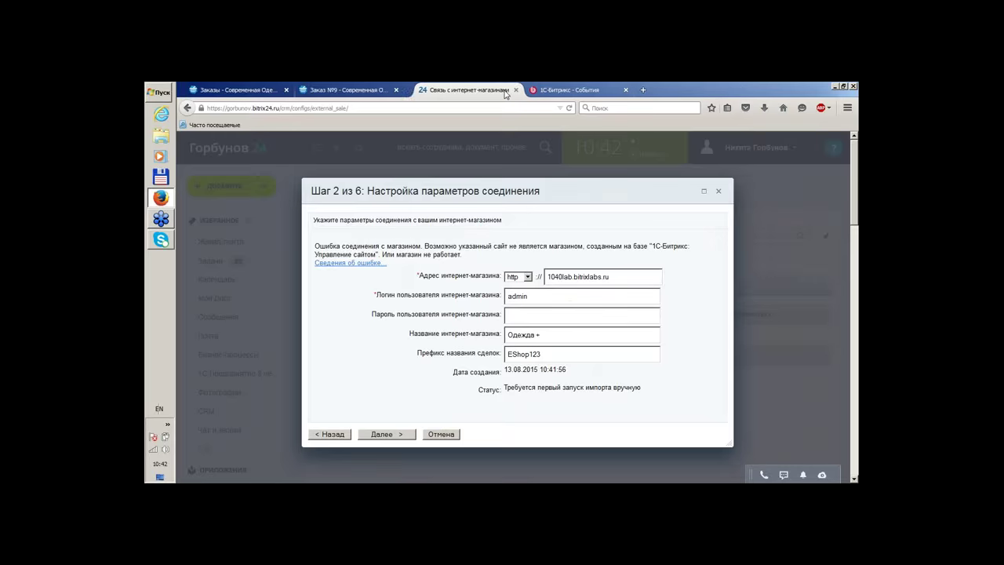
pyautogui.click(506, 90)
pyautogui.click(319, 89)
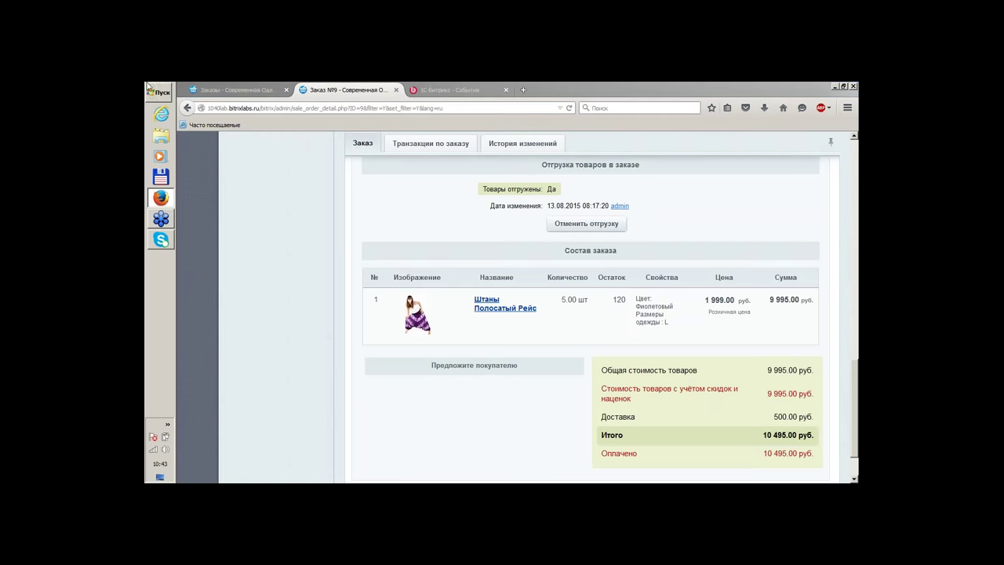
# Expand Маркетинг > Email-маркетинг and open the empty Список рассылок page
pyautogui.click(198, 89)
pyautogui.scroll(5, 251, 355)
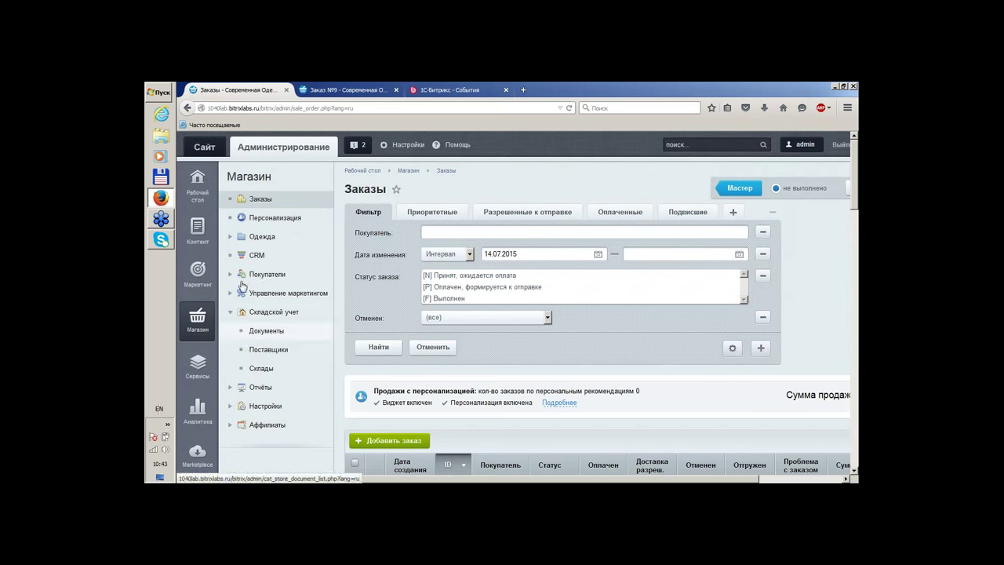
pyautogui.click(198, 271)
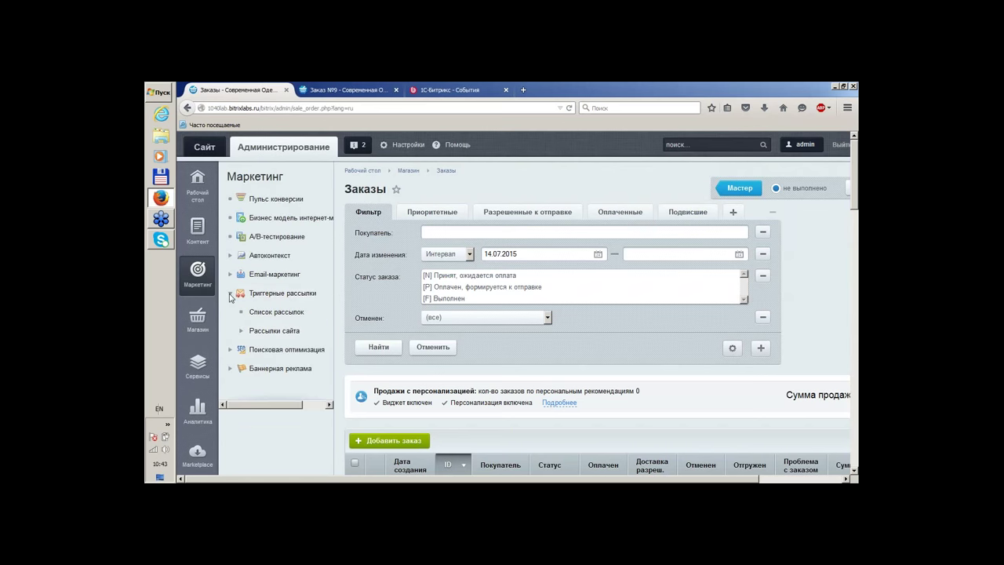
pyautogui.click(231, 293)
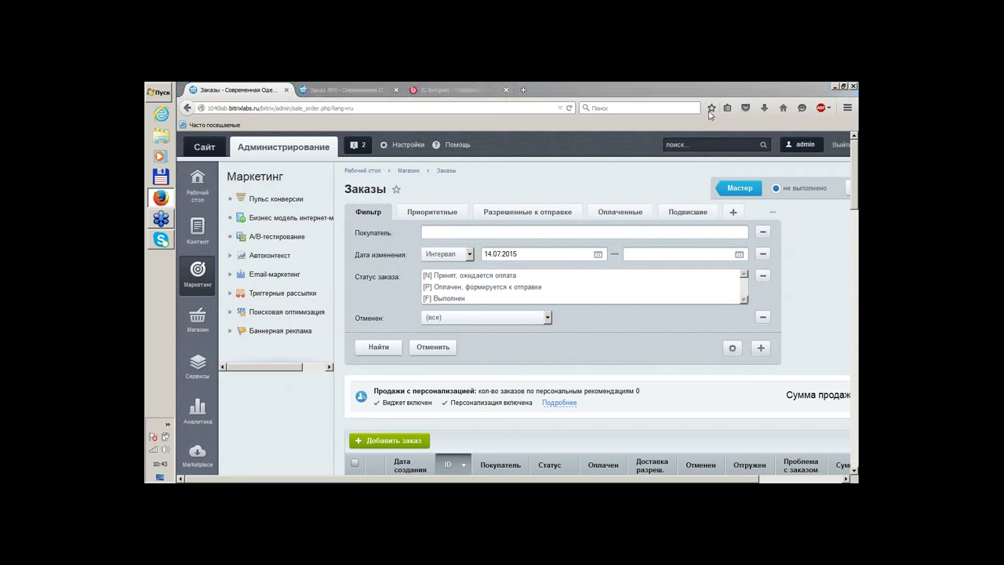
pyautogui.click(604, 247)
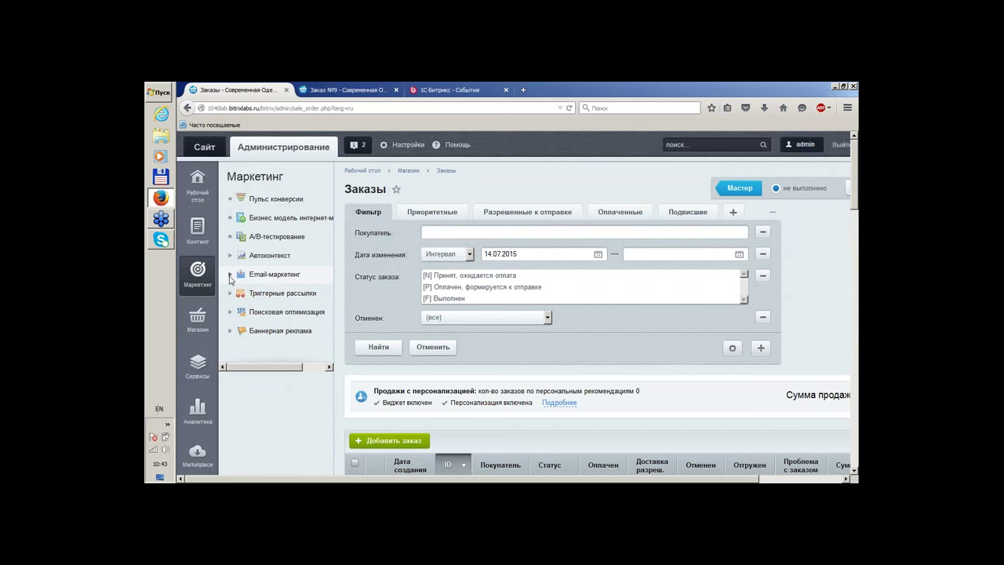
pyautogui.click(230, 276)
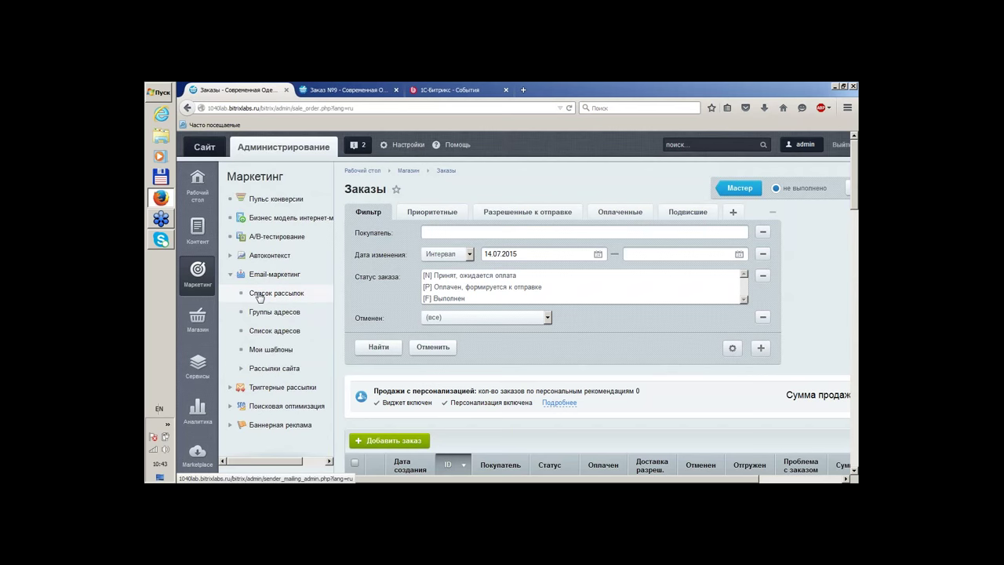
pyautogui.click(260, 295)
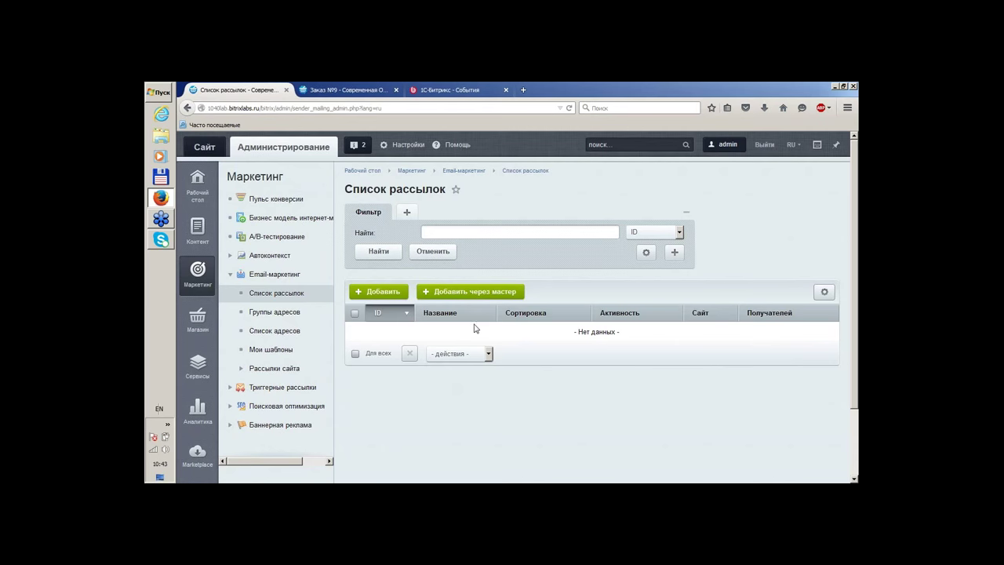
# Launch Добавить через мастер, name the new mailing «Тестовая рассылка» and go to the next step
pyautogui.click(476, 296)
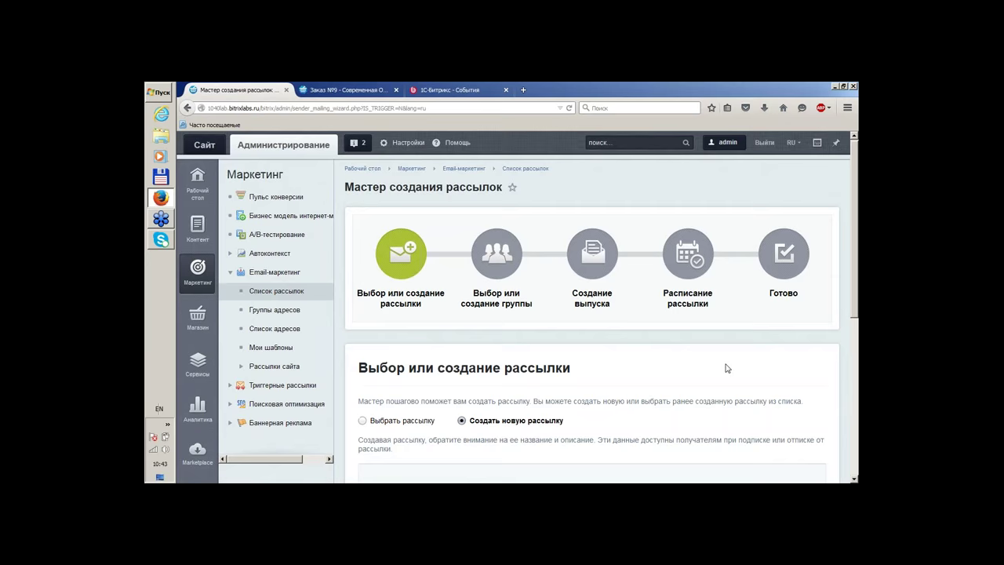
pyautogui.scroll(-1, 727, 368)
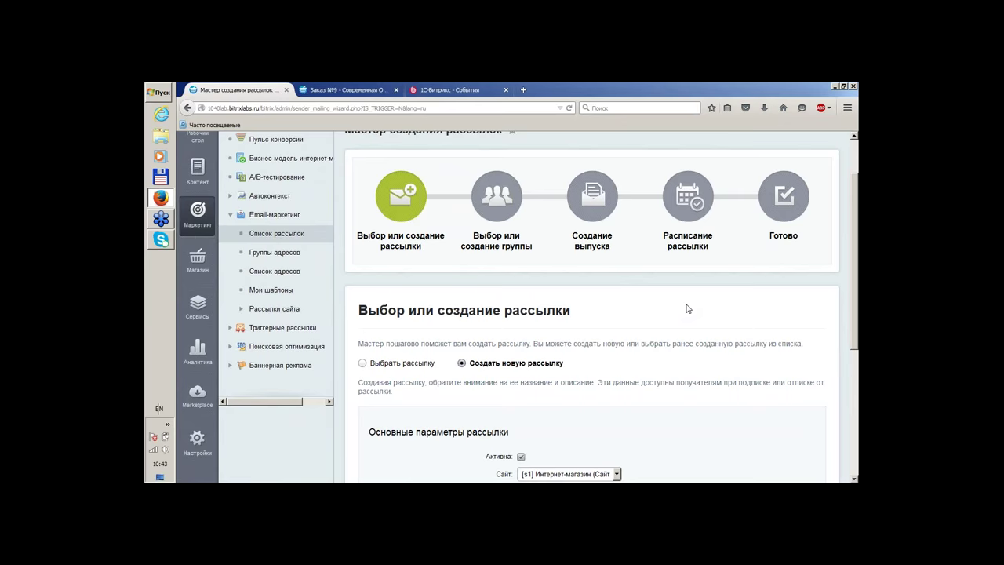
pyautogui.scroll(-3, 687, 308)
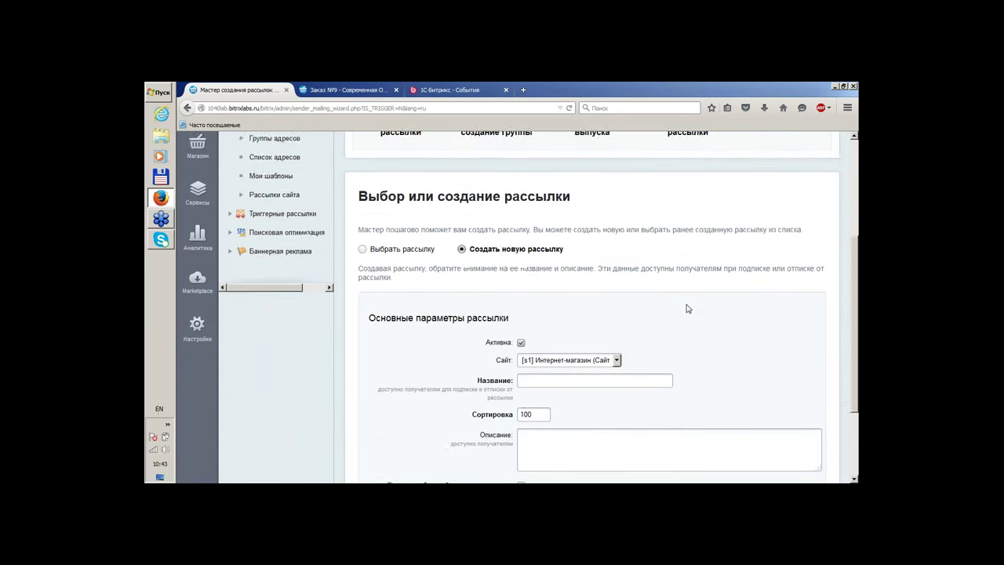
pyautogui.scroll(-2, 686, 309)
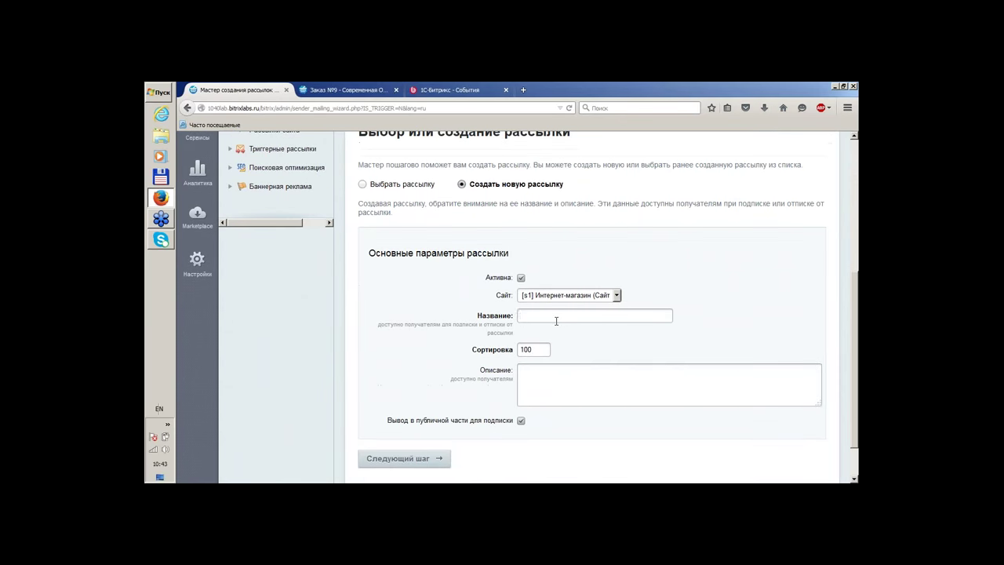
pyautogui.write('Yj')
pyautogui.press('BackSpace')
pyautogui.press('BackSpace')
pyautogui.hotkey('alt', 'shift')
pyautogui.write('Тестовая рассылка')
pyautogui.scroll(-1, 556, 320)
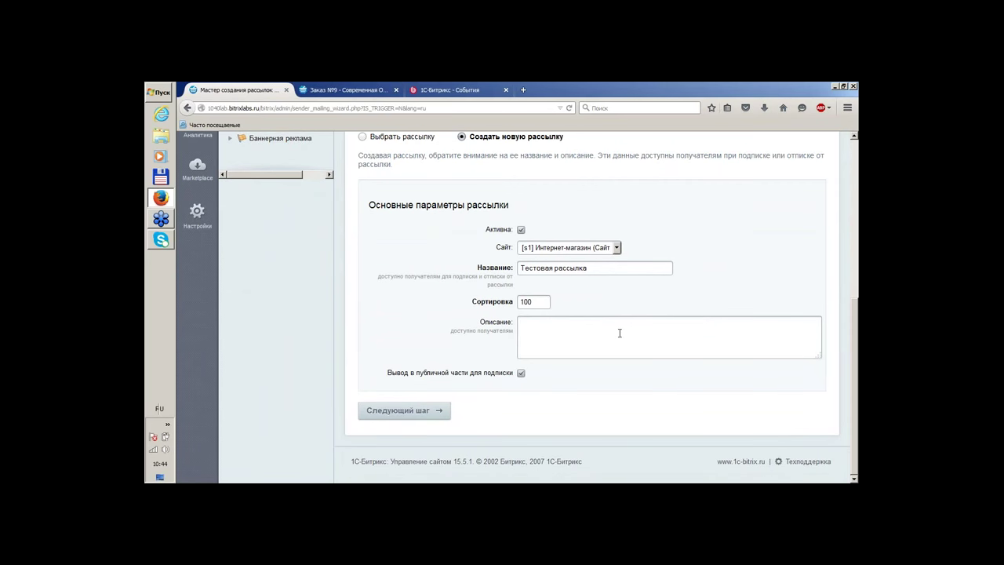
pyautogui.scroll(1, 595, 330)
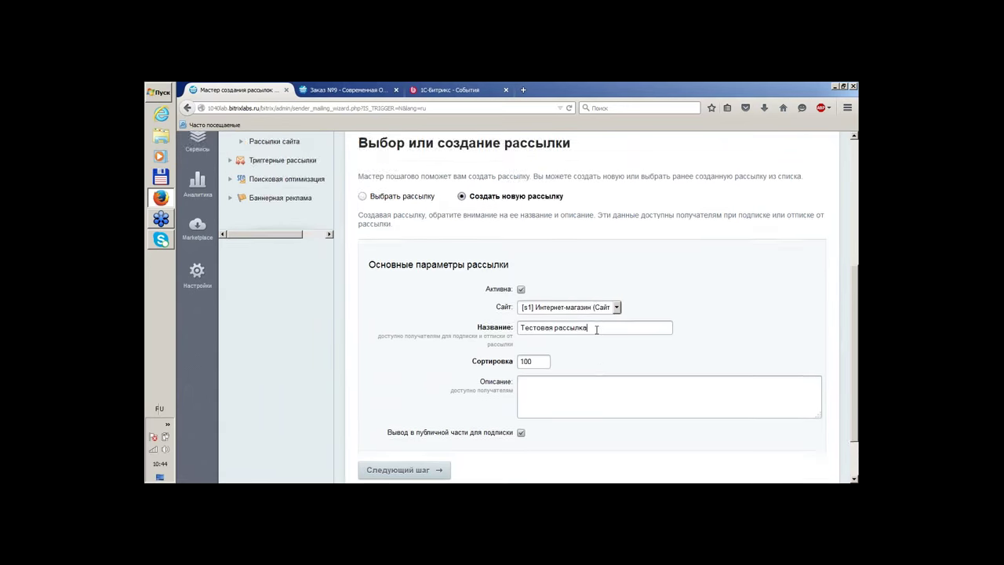
pyautogui.scroll(-1, 488, 314)
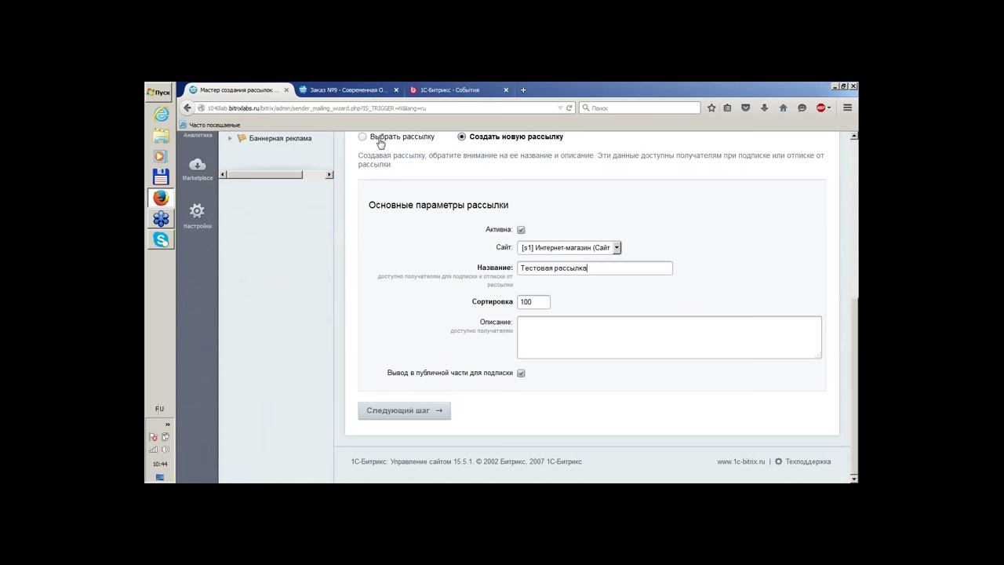
pyautogui.click(404, 410)
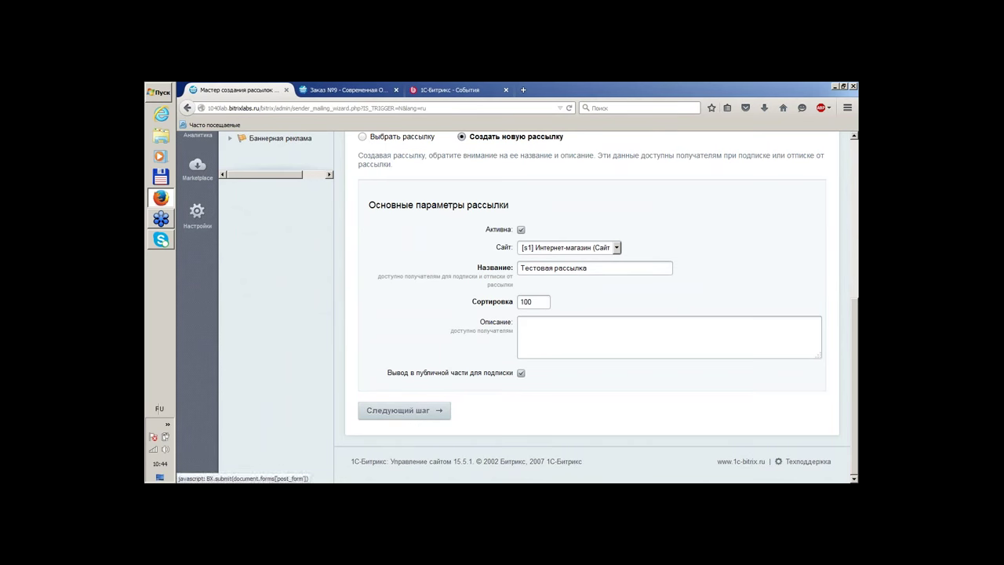
# Start a new address group named 'Тестовая'
pyautogui.click(403, 417)
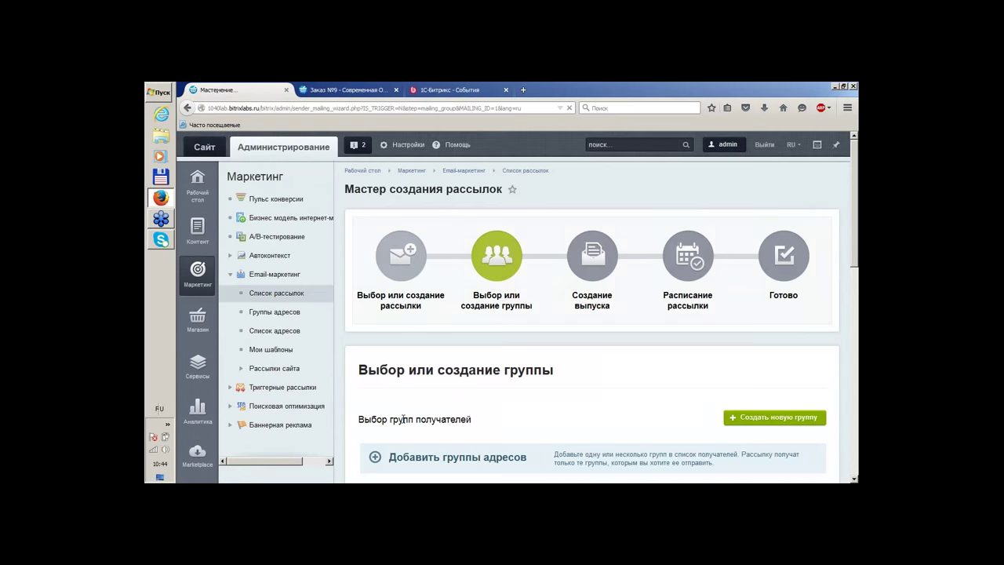
pyautogui.scroll(-3, 548, 223)
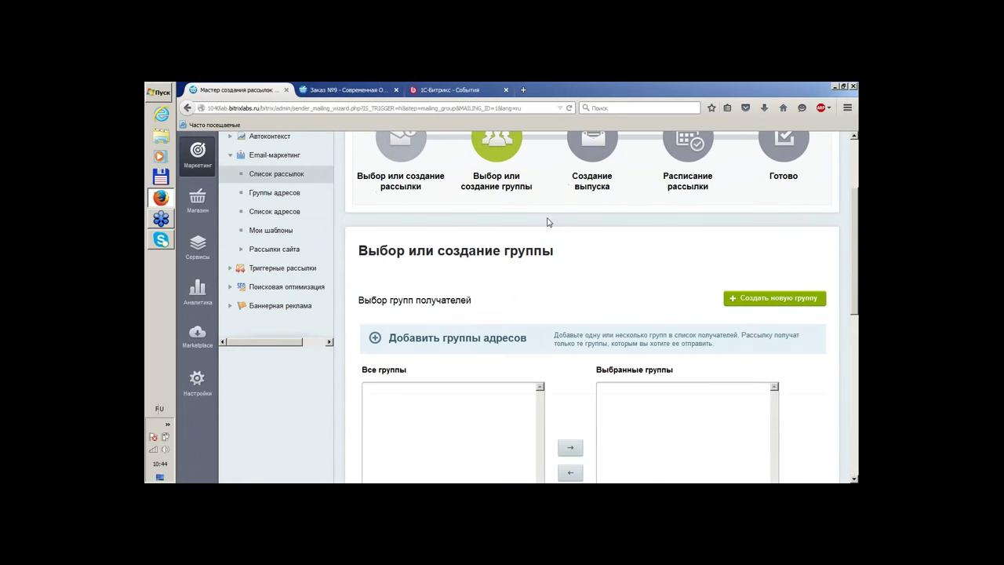
pyautogui.scroll(-2, 549, 223)
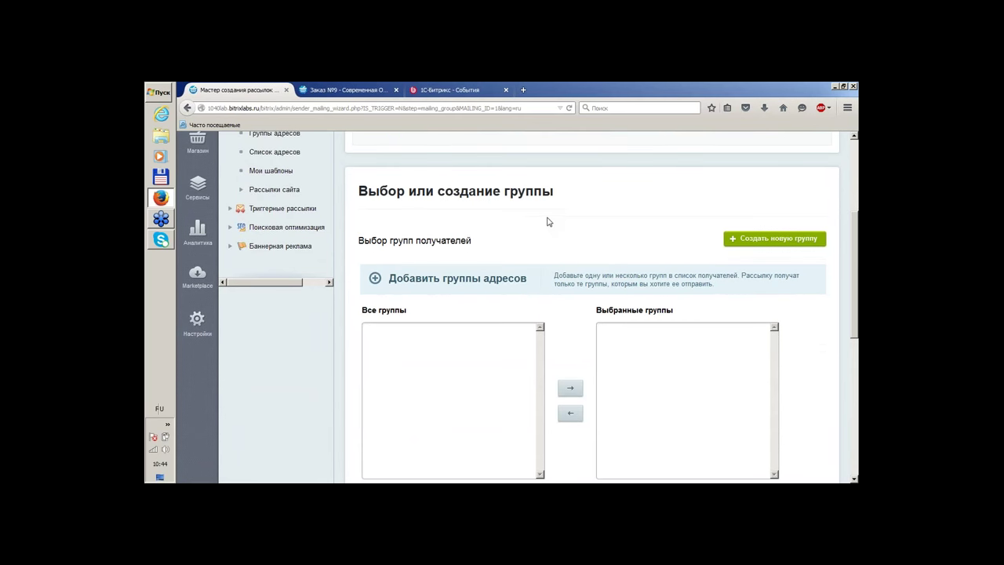
pyautogui.click(757, 240)
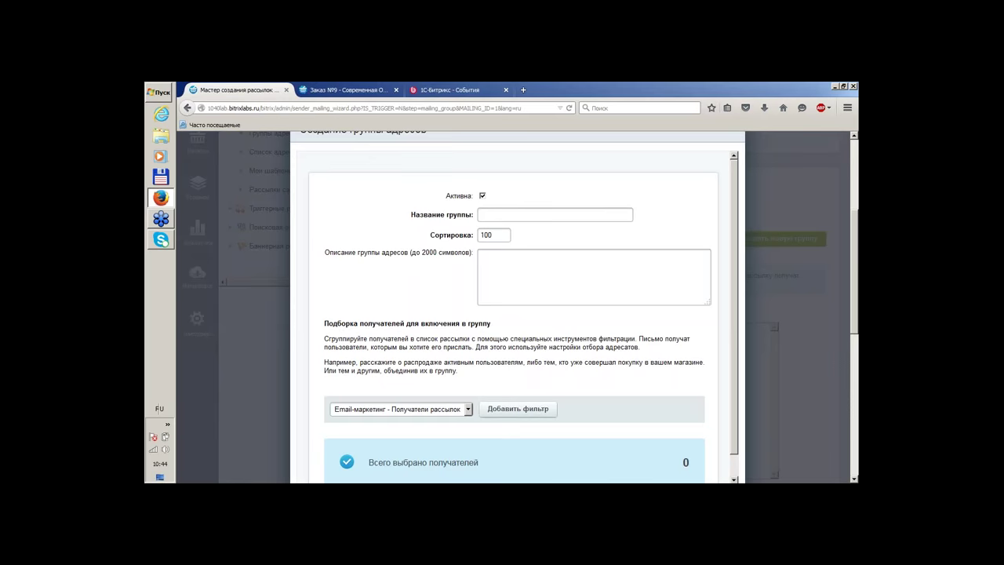
pyautogui.click(524, 215)
pyautogui.write('Тестова')
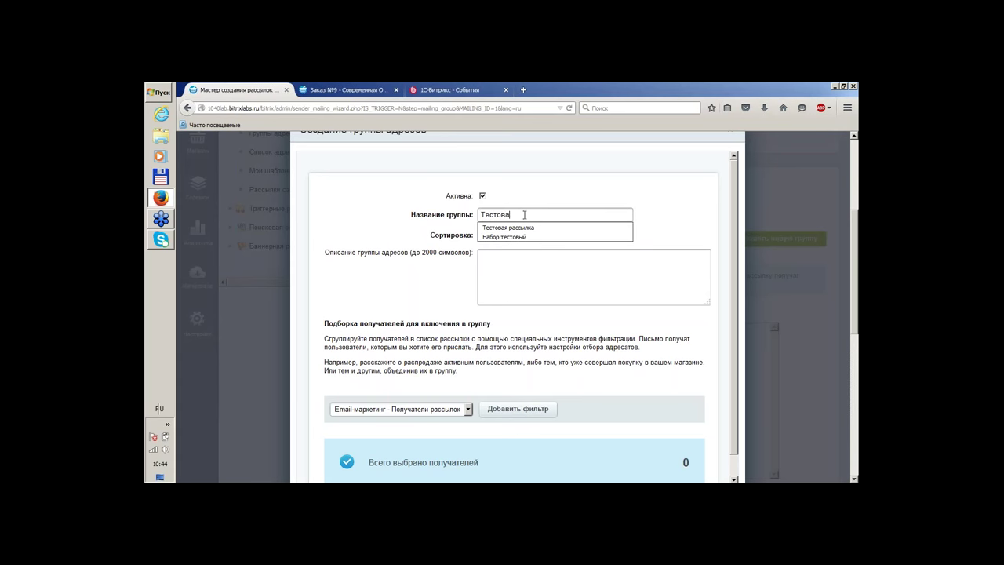
pyautogui.write('я')
# Add a Магазин - Покупатели filter to the group, selecting 1 recipient
pyautogui.press('Escape')
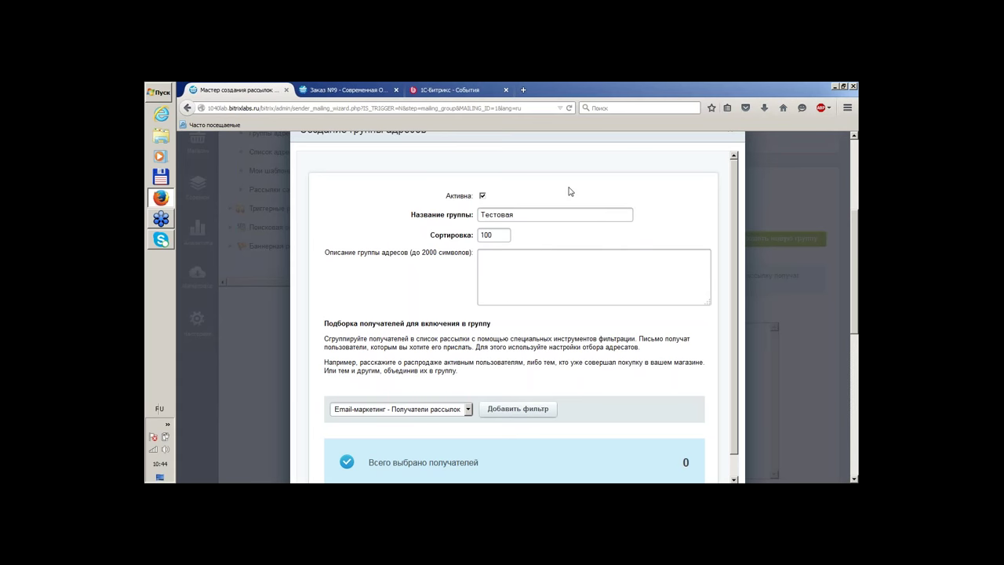
pyautogui.scroll(-1, 573, 192)
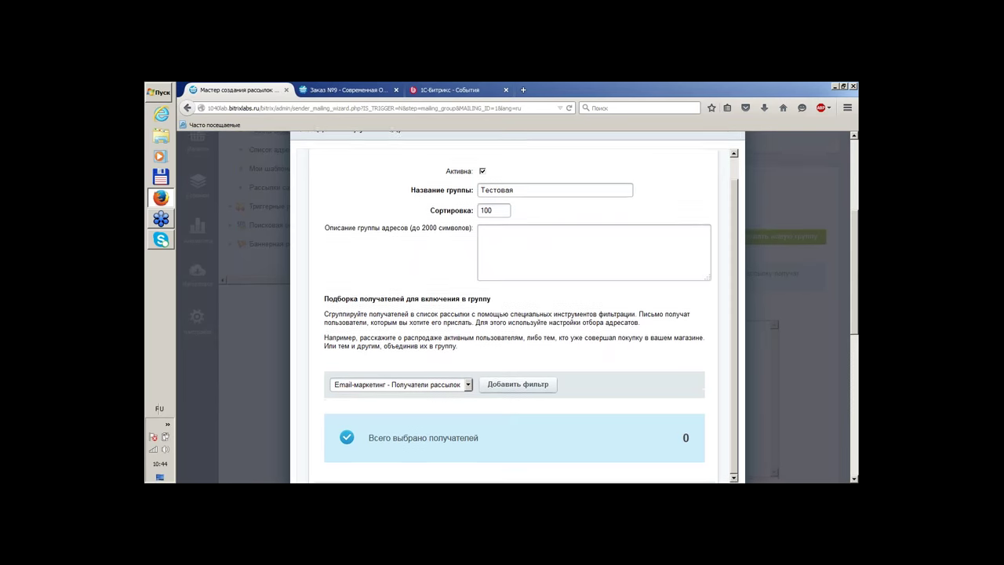
pyautogui.scroll(-2, 595, 208)
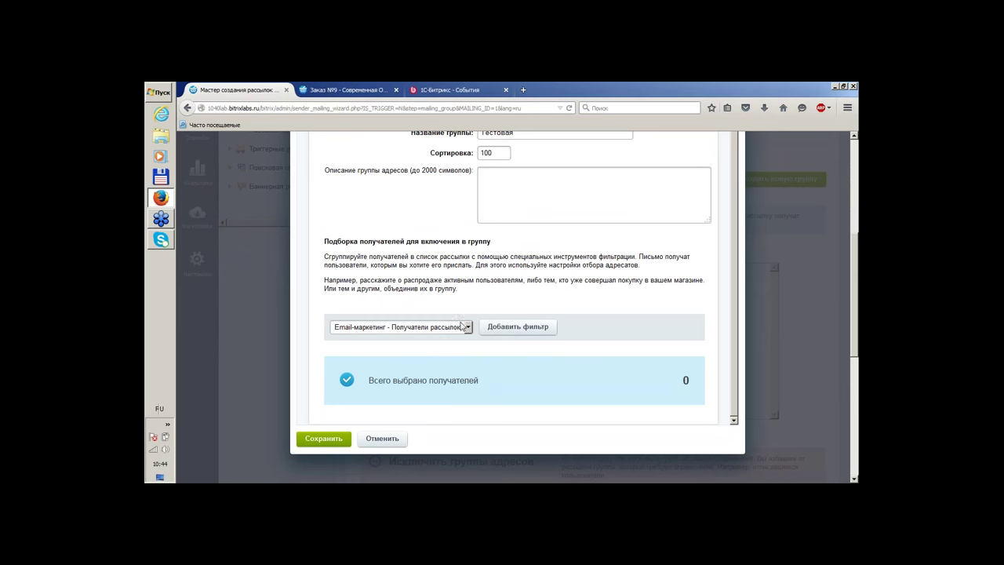
pyautogui.click(443, 331)
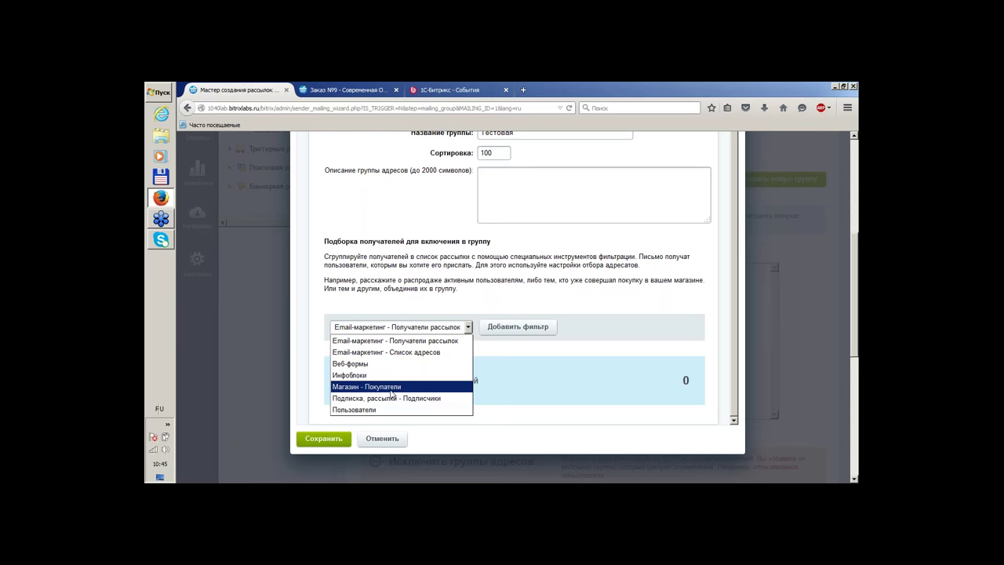
pyautogui.click(391, 392)
pyautogui.click(541, 328)
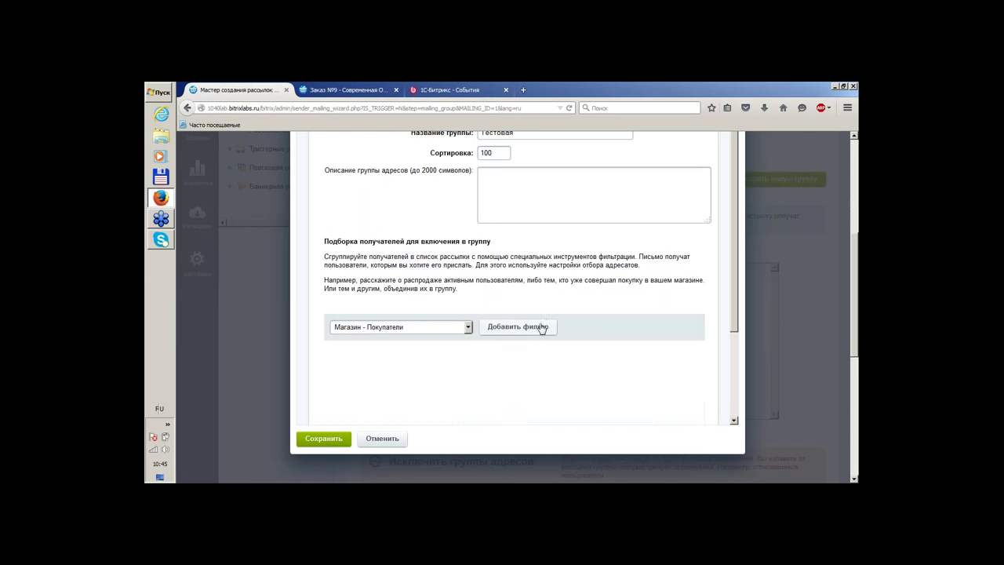
pyautogui.scroll(-3, 611, 250)
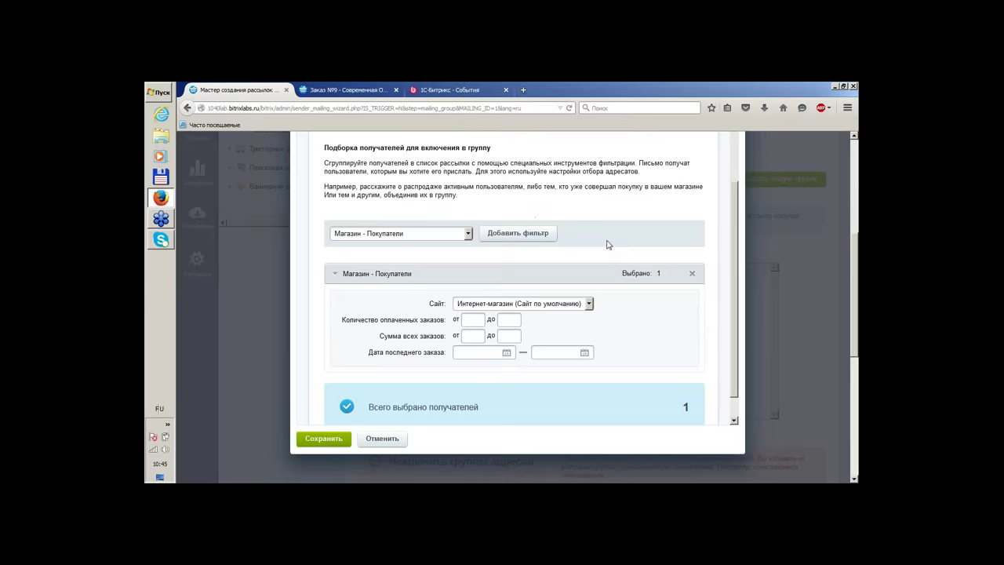
pyautogui.scroll(-1, 608, 245)
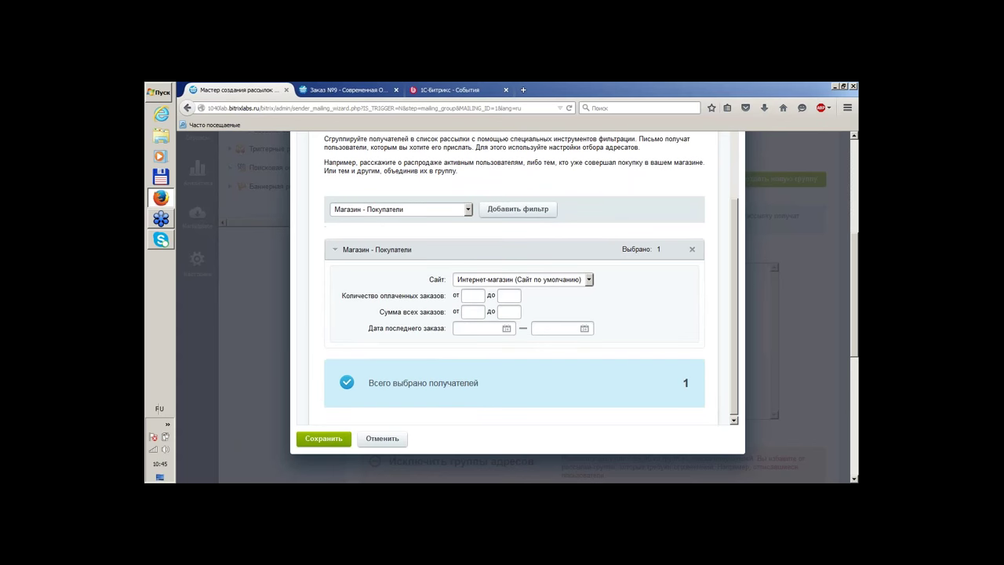
pyautogui.scroll(1, 628, 215)
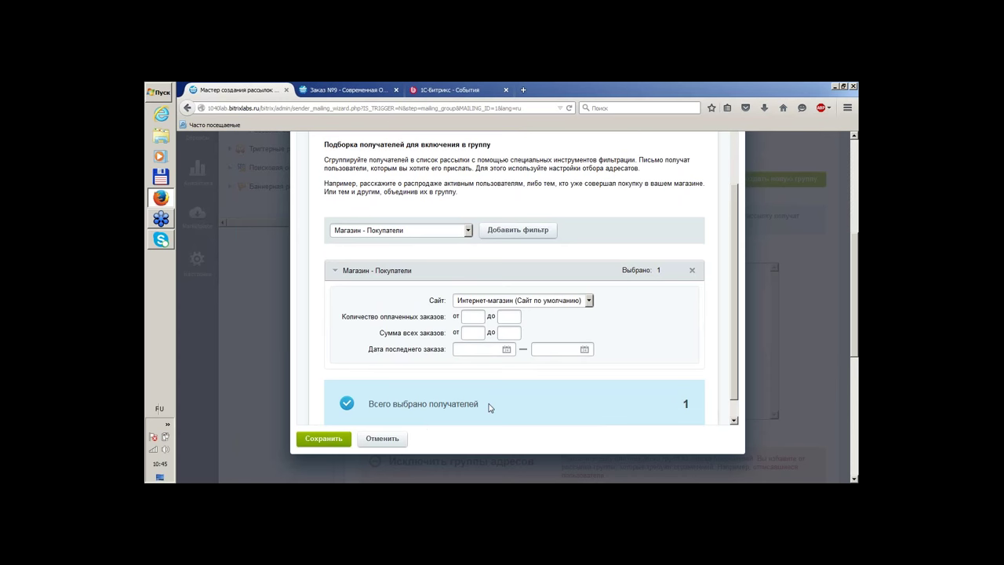
# Save the Тестовая group and add it to the chosen recipient groups
pyautogui.click(335, 441)
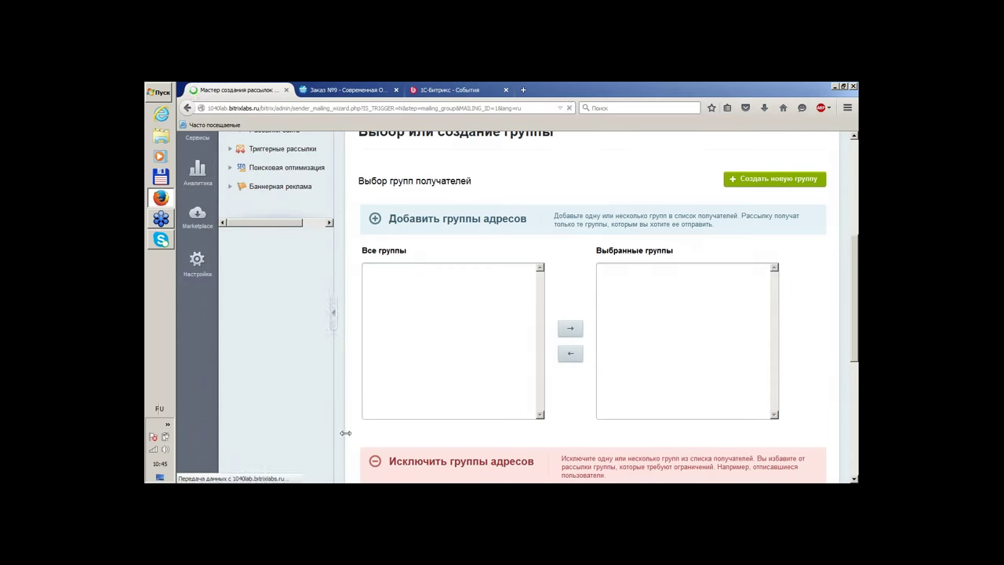
pyautogui.scroll(-3, 563, 255)
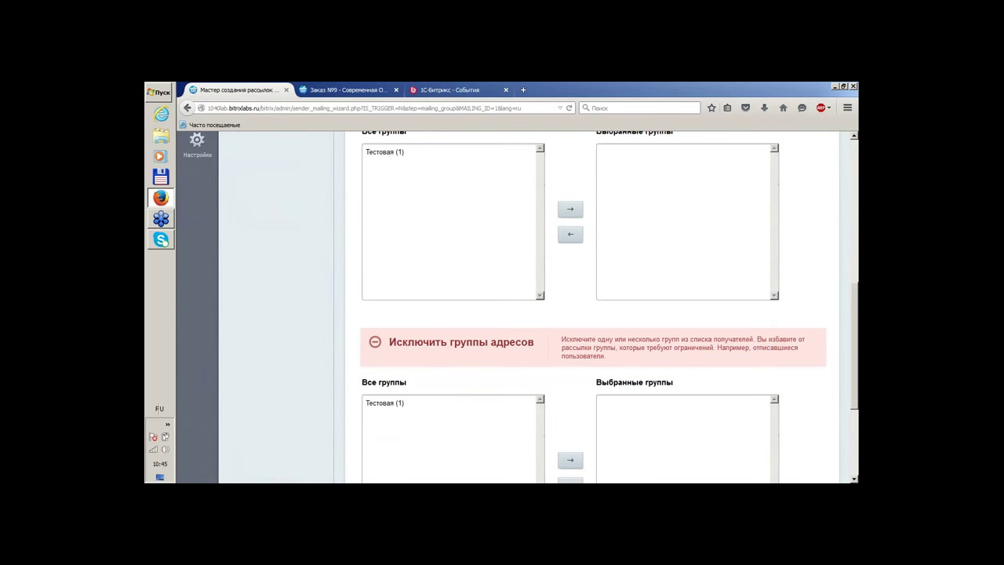
pyautogui.click(390, 156)
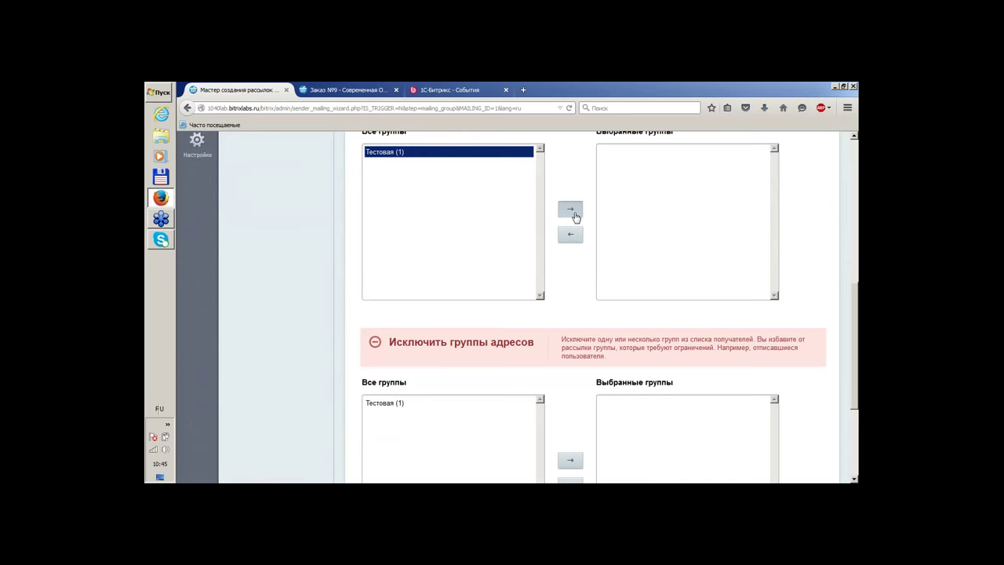
pyautogui.click(570, 208)
# Review the recipients, with no groups excluded, and advance to issue creation
pyautogui.scroll(-3, 374, 217)
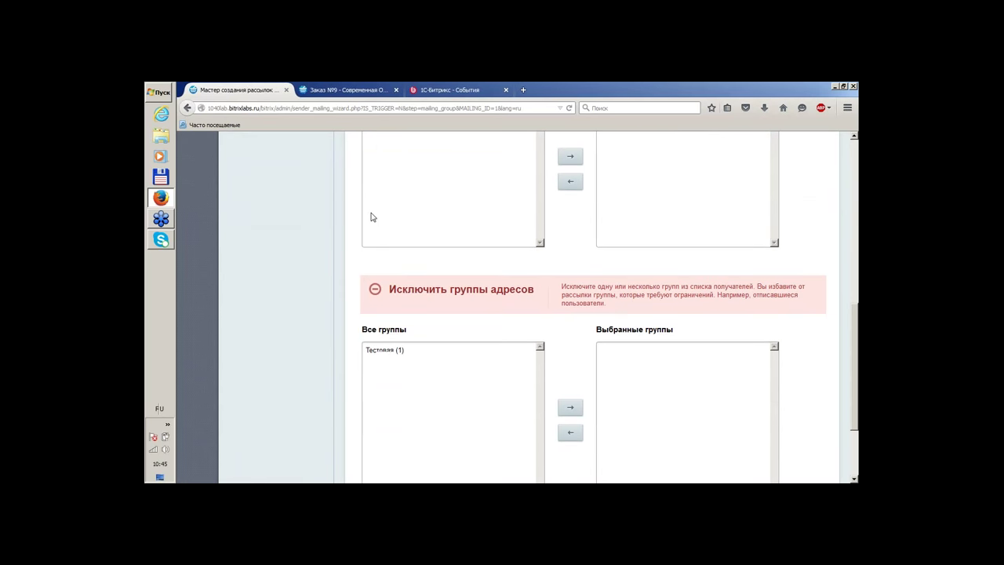
pyautogui.scroll(5, 370, 216)
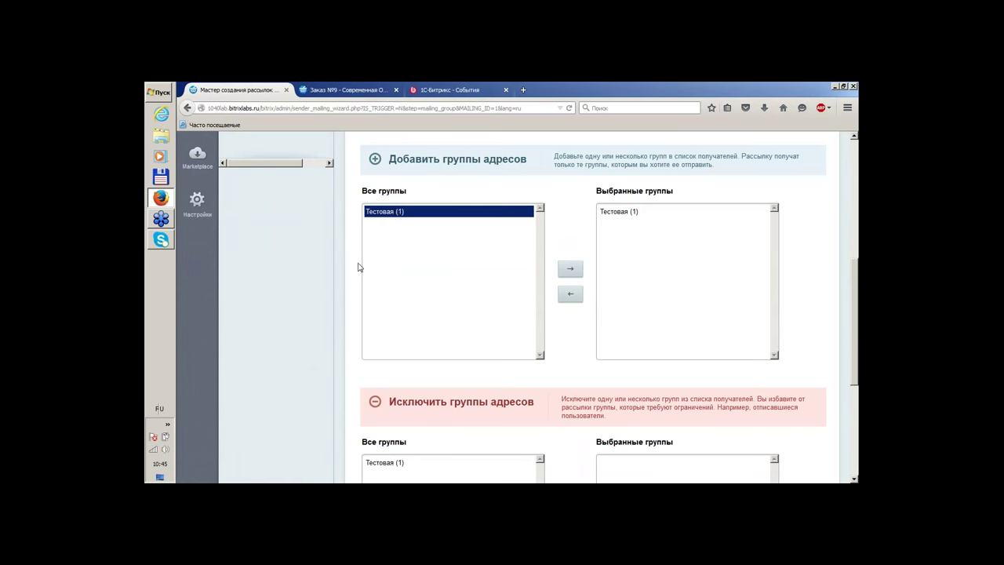
pyautogui.scroll(-1, 357, 267)
pyautogui.scroll(-1, 357, 267)
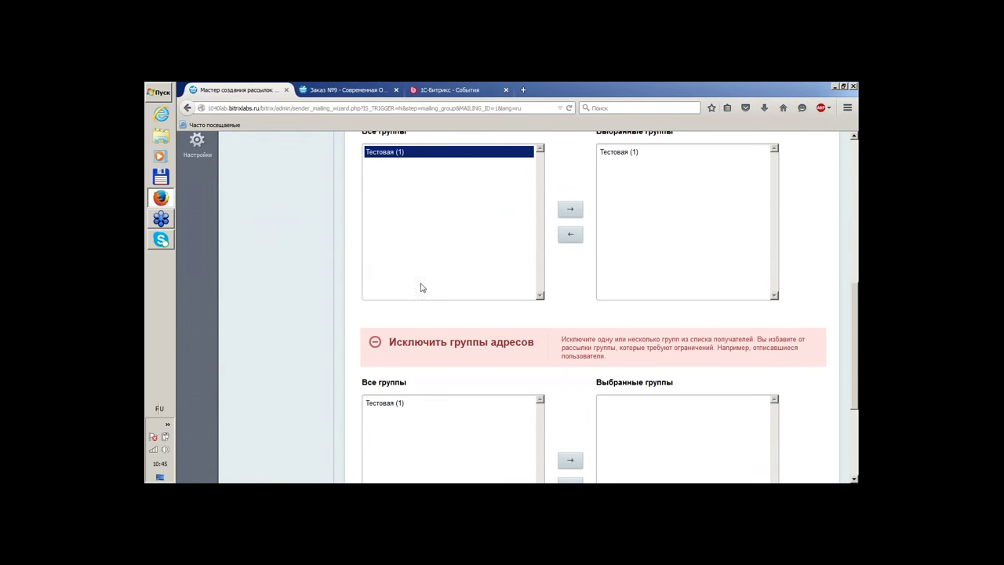
pyautogui.scroll(2, 447, 279)
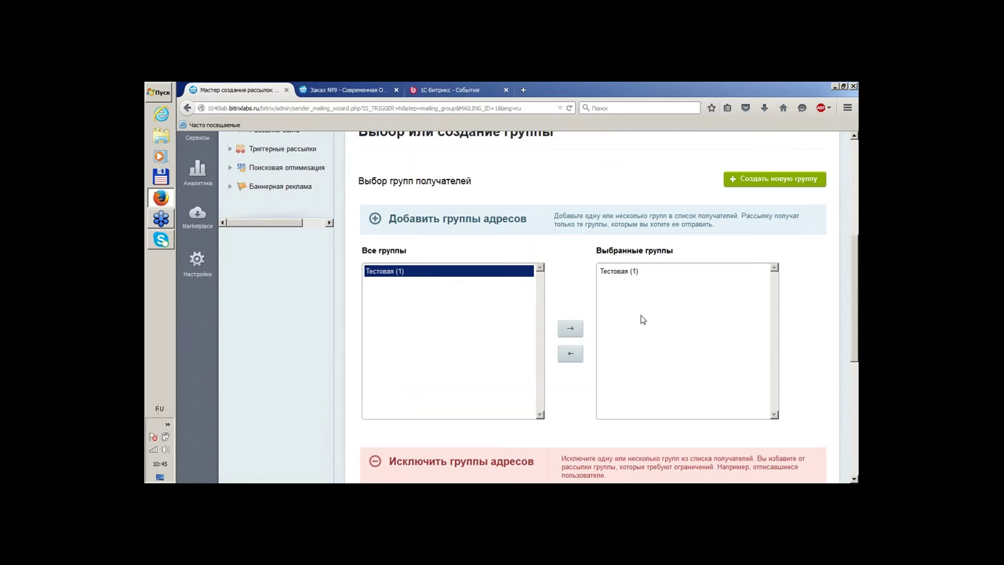
pyautogui.scroll(-3, 642, 319)
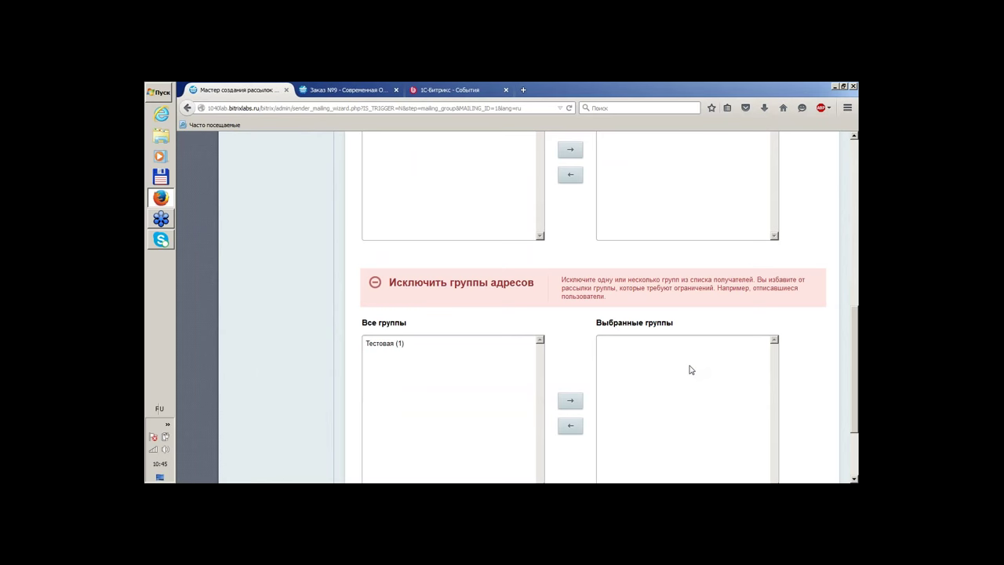
pyautogui.scroll(-2, 690, 368)
pyautogui.scroll(4, 687, 371)
pyautogui.scroll(-1, 688, 371)
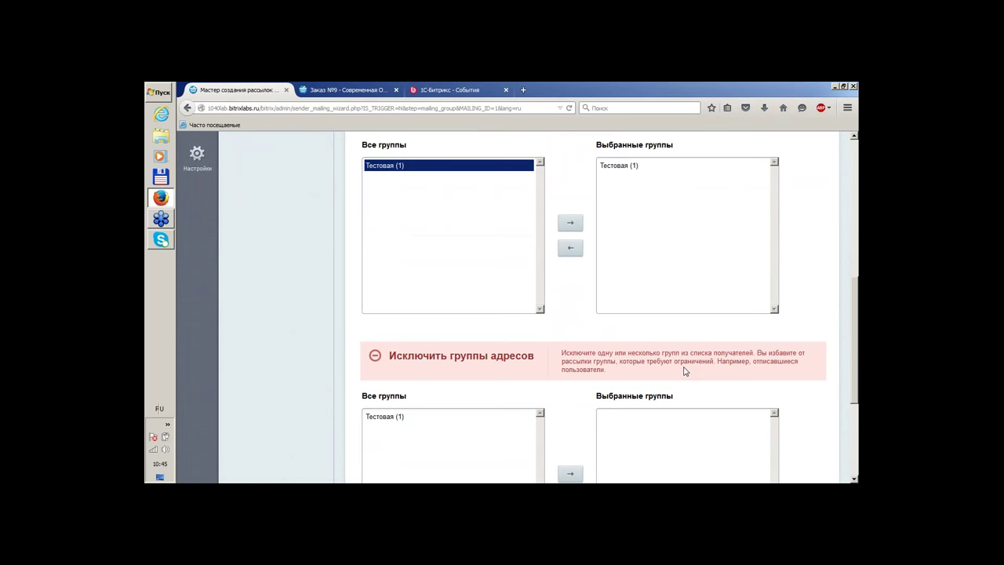
pyautogui.scroll(-3, 662, 336)
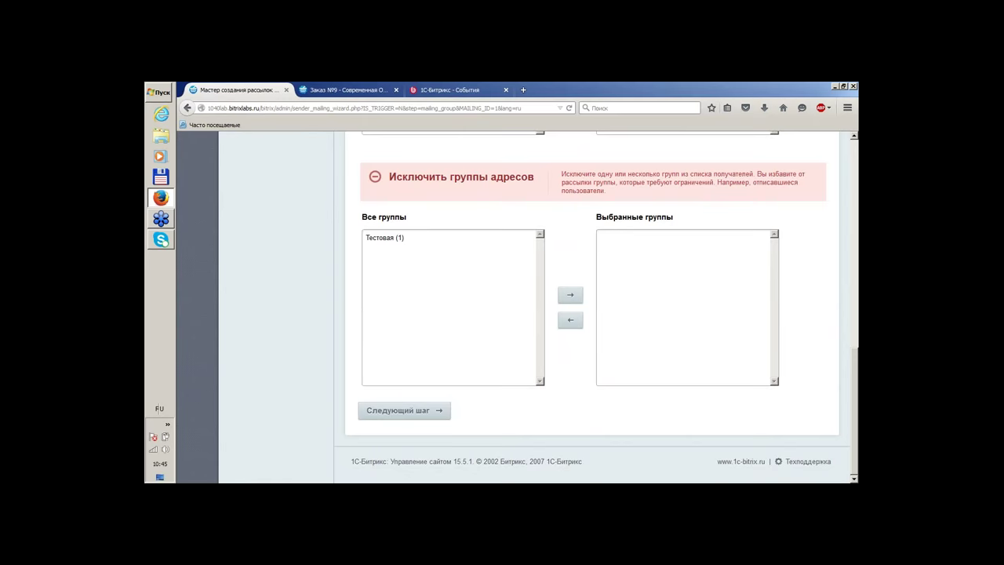
pyautogui.click(419, 412)
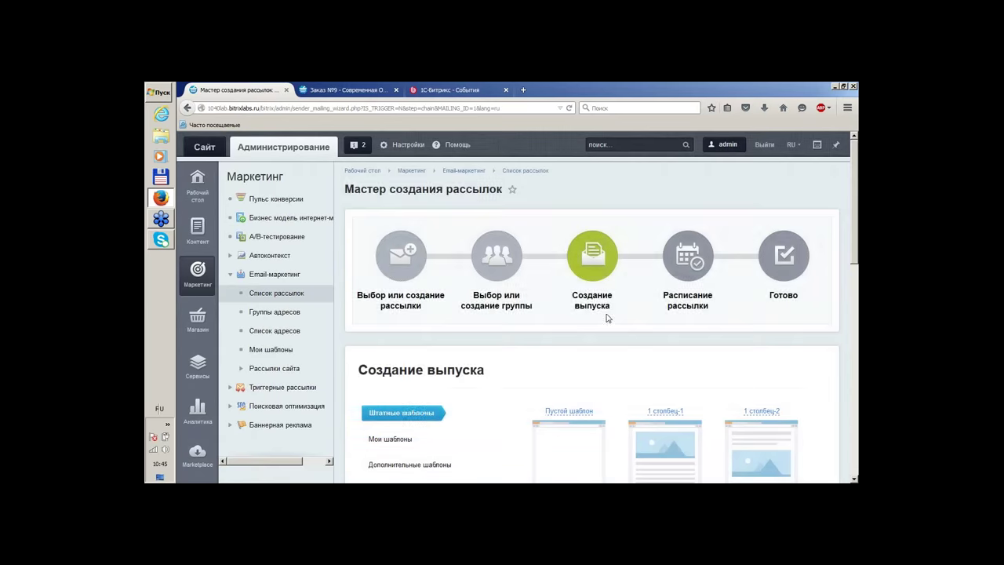
# Browse the Штатные шаблоны gallery and pick the 1 столбец-2 template
pyautogui.scroll(-3, 608, 318)
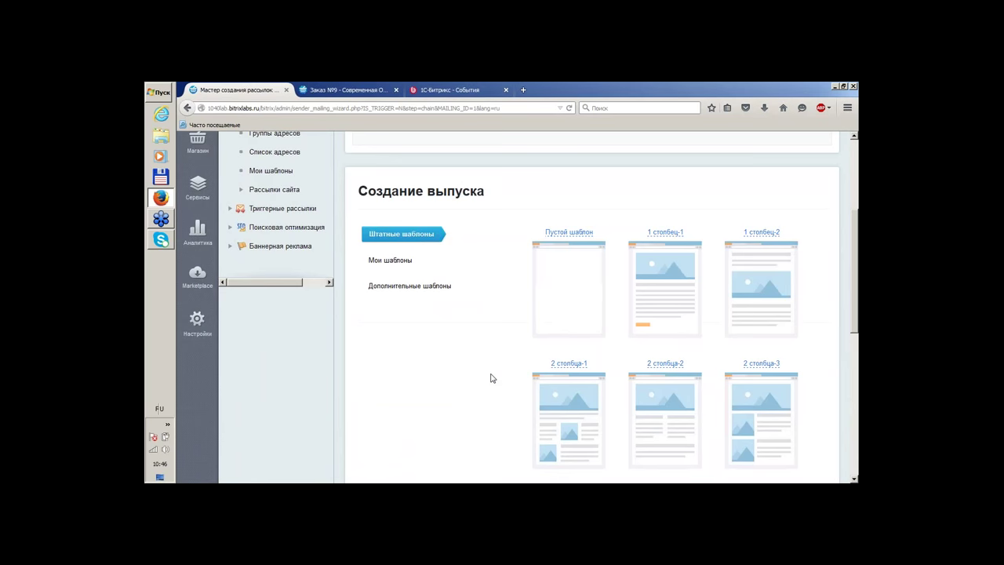
pyautogui.scroll(-1, 693, 187)
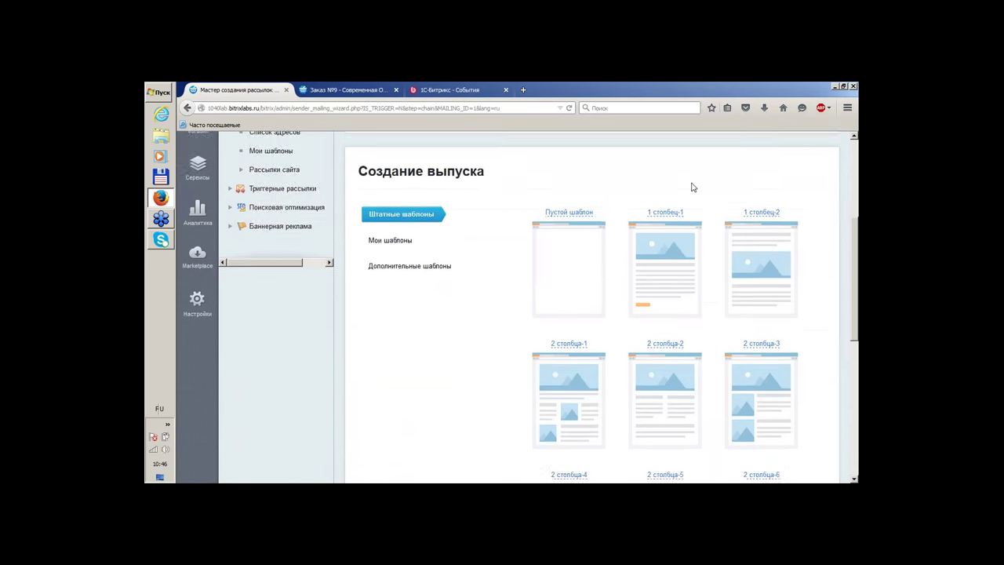
pyautogui.scroll(-2, 729, 172)
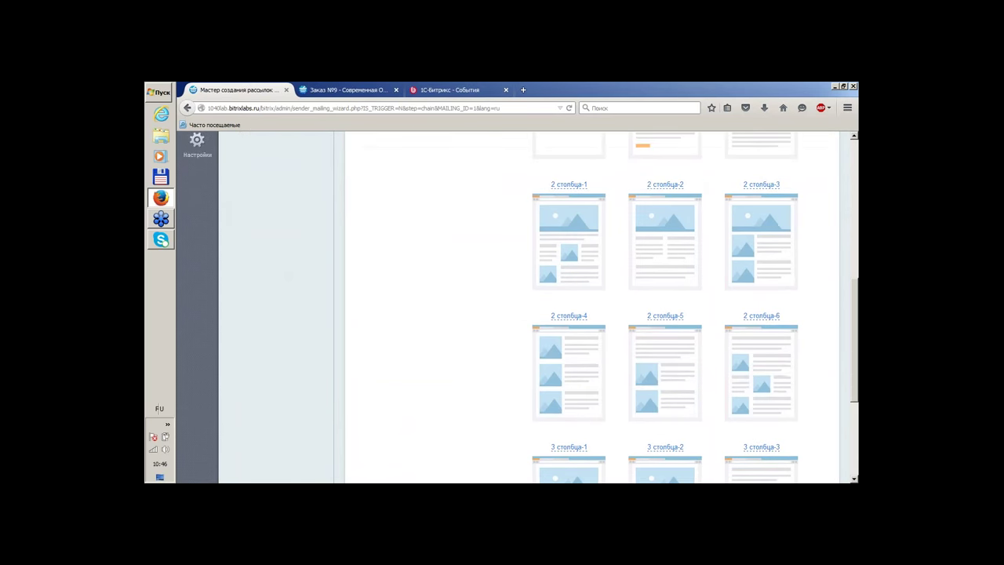
pyautogui.scroll(2, 724, 235)
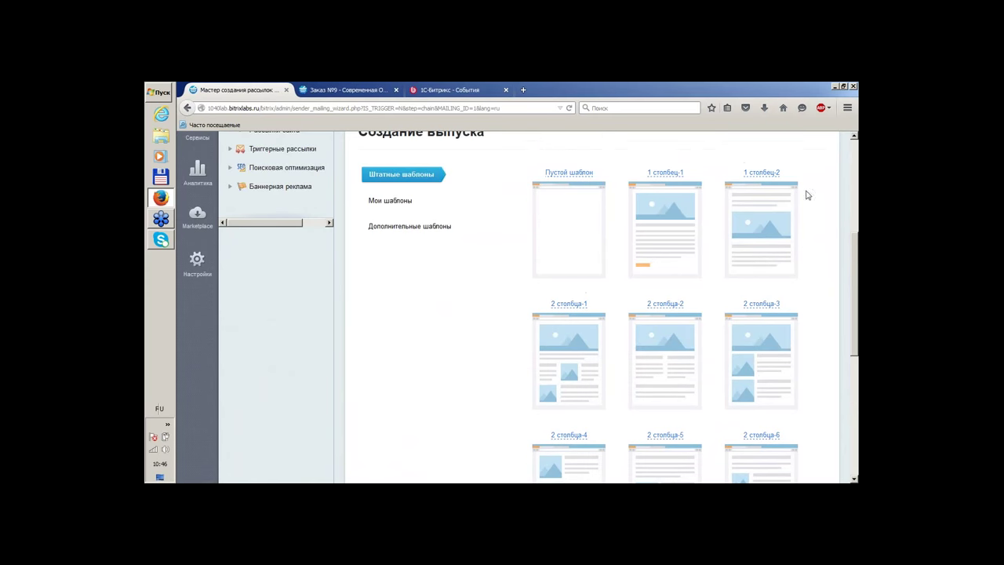
pyautogui.scroll(-3, 769, 225)
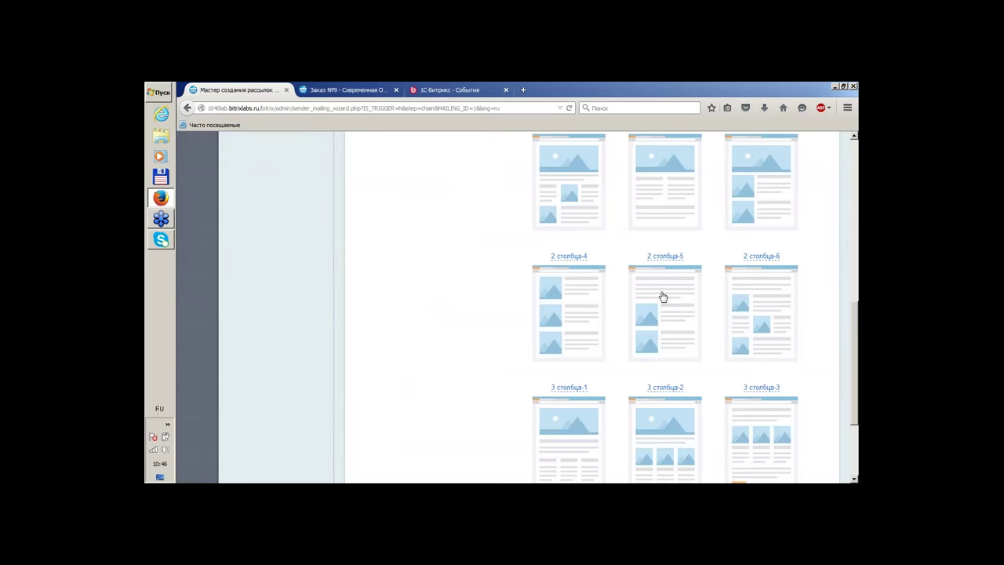
pyautogui.scroll(-1, 662, 295)
pyautogui.scroll(-1, 648, 253)
pyautogui.scroll(5, 692, 270)
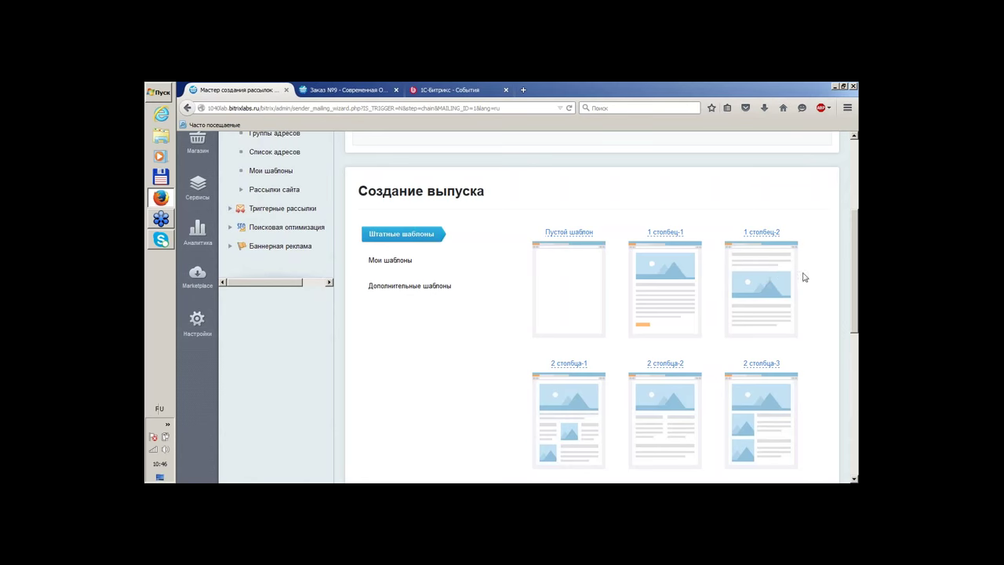
pyautogui.click(772, 281)
# Enter a draft subject 'Тестовый шаблон' and set the sender to the site's sales address
pyautogui.scroll(-3, 753, 249)
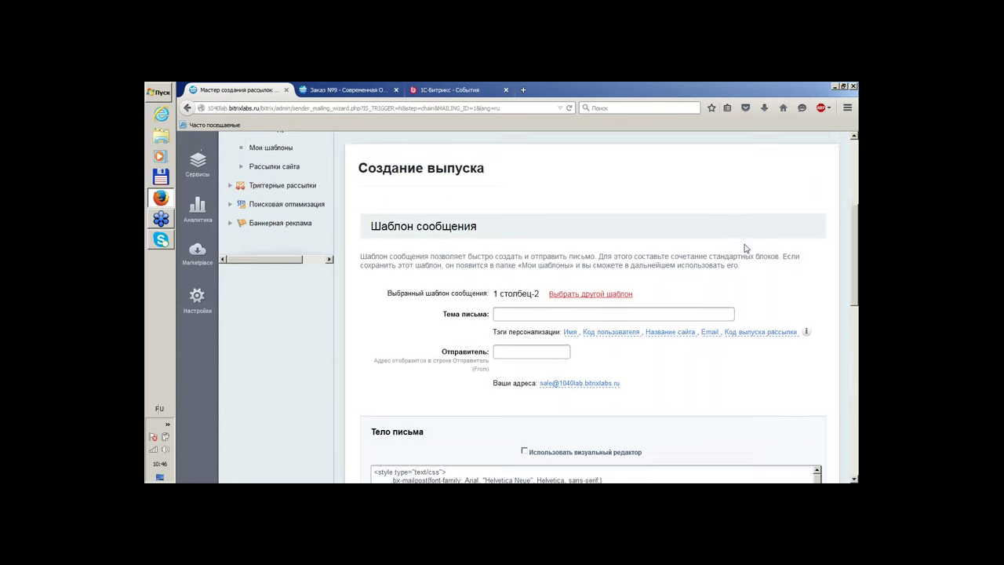
pyautogui.click(539, 219)
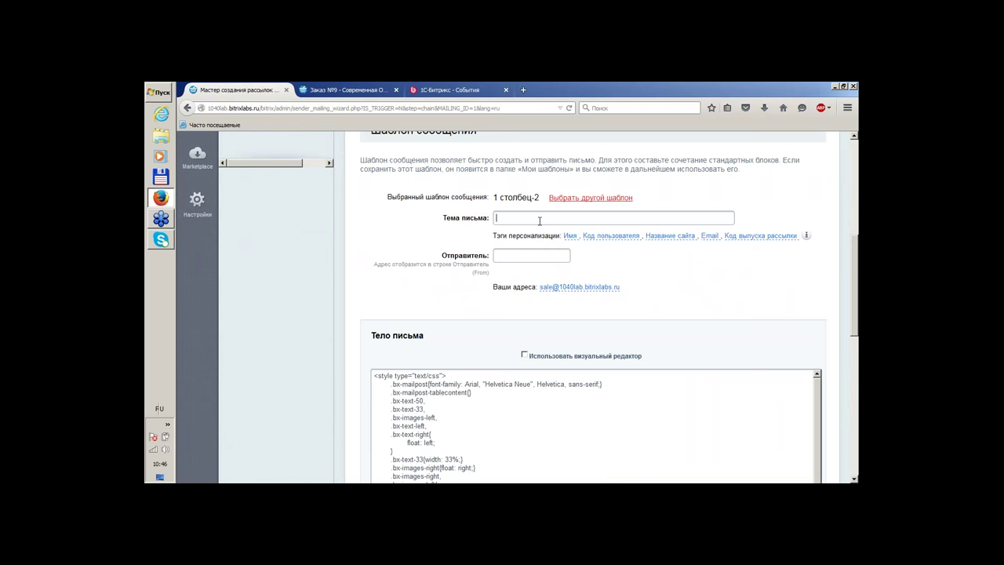
pyautogui.write('Тестовая')
pyautogui.press('BackSpace')
pyautogui.press('BackSpace')
pyautogui.write('ый шаблон')
pyautogui.click(528, 255)
pyautogui.click(576, 287)
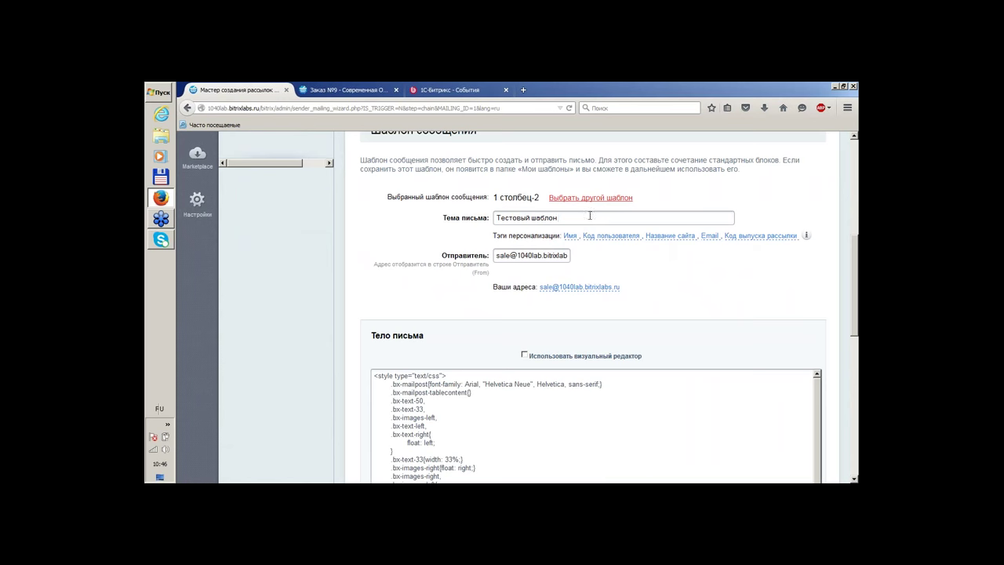
# Replace the subject with the #NAME# tag followed by '! Тебе письмо!'
pyautogui.moveTo(590, 218); pyautogui.dragTo(476, 209)
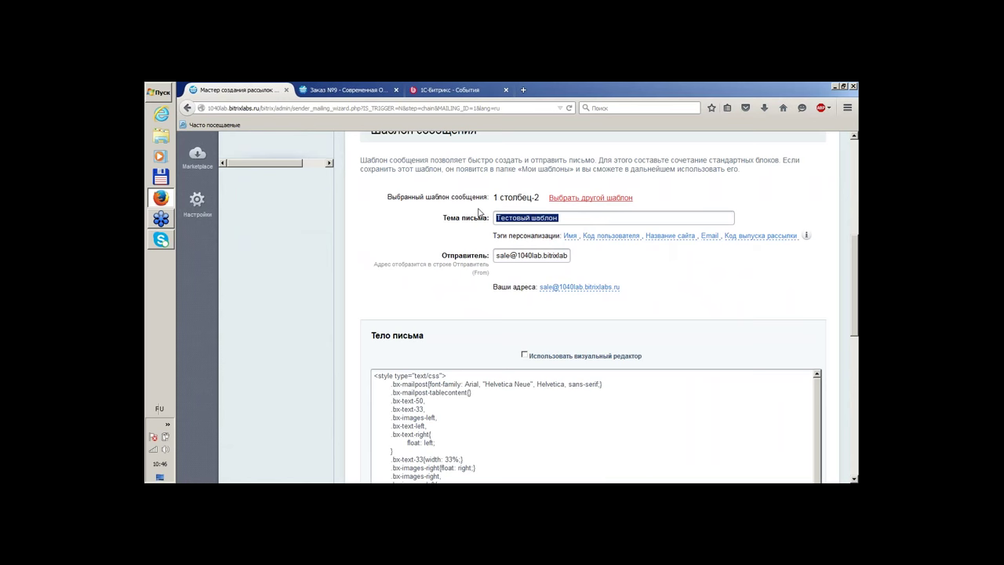
pyautogui.click(571, 236)
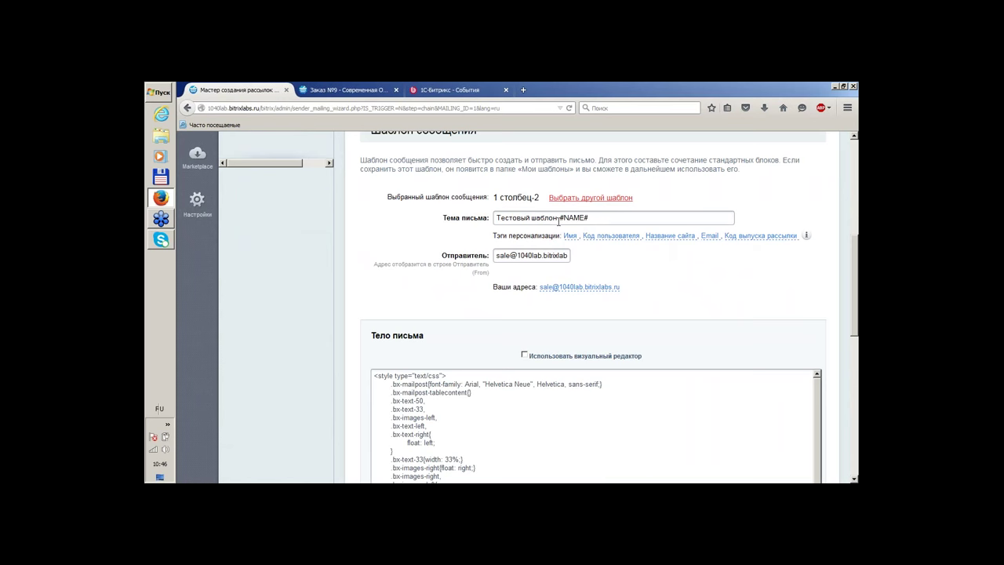
pyautogui.moveTo(559, 220); pyautogui.dragTo(403, 193)
pyautogui.press('BackSpace')
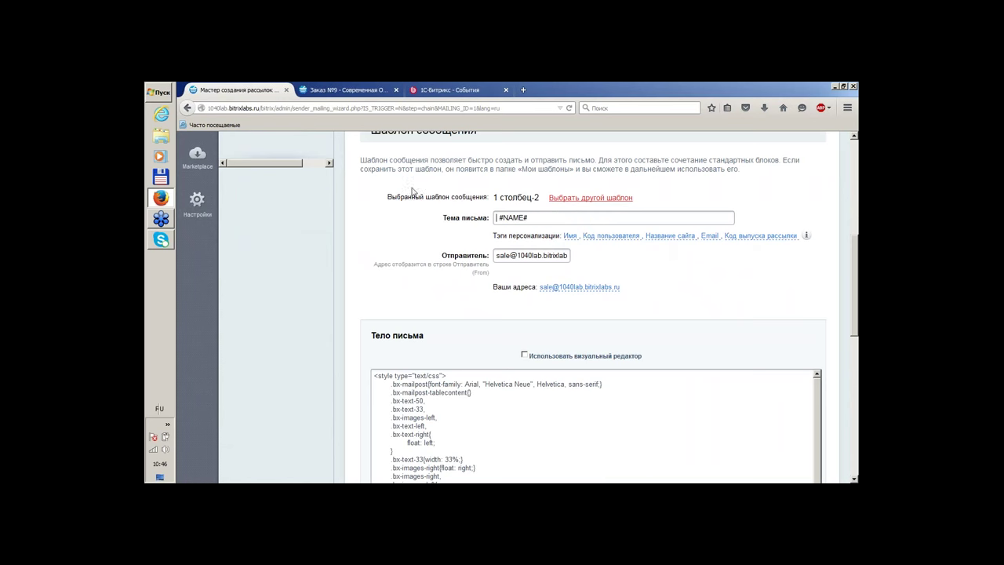
pyautogui.press('Delete')
pyautogui.click(561, 221)
pyautogui.write('! Тебе письмо!')
pyautogui.scroll(-1, 722, 308)
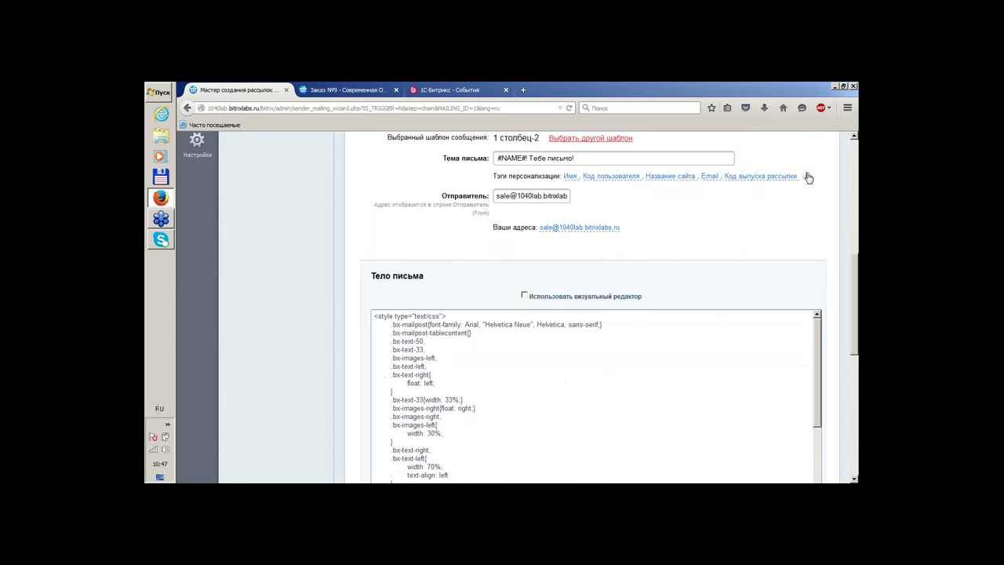
pyautogui.moveTo(808, 178)
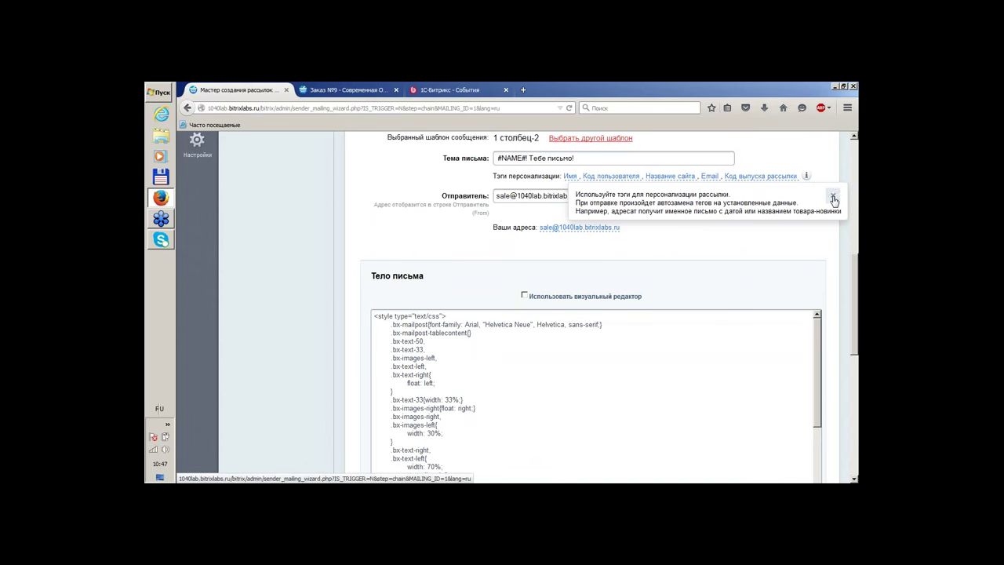
# Close the tag help and switch the letter body to the visual editor
pyautogui.click(834, 198)
pyautogui.scroll(-1, 773, 231)
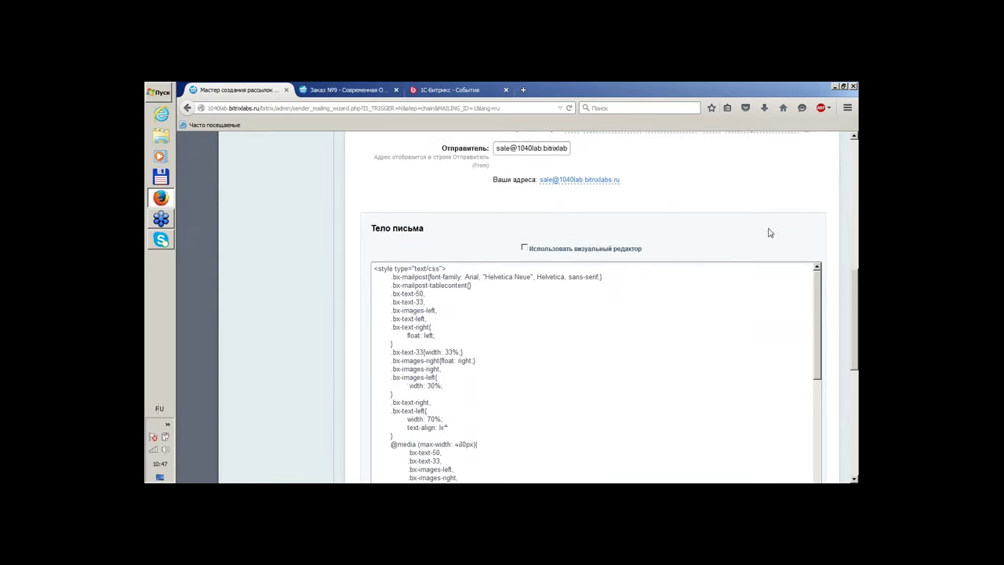
pyautogui.click(524, 236)
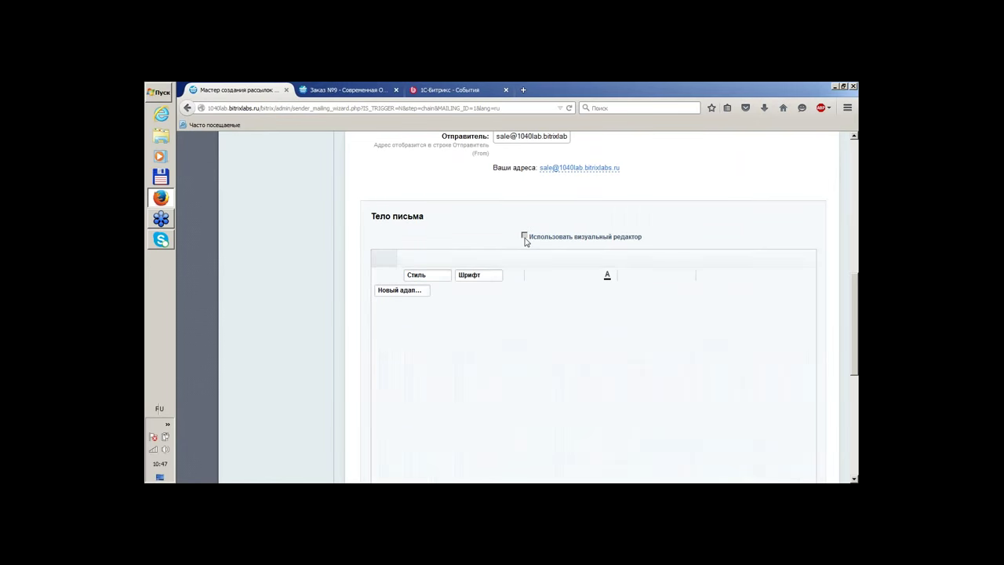
pyautogui.scroll(-1, 809, 209)
pyautogui.scroll(-1, 811, 214)
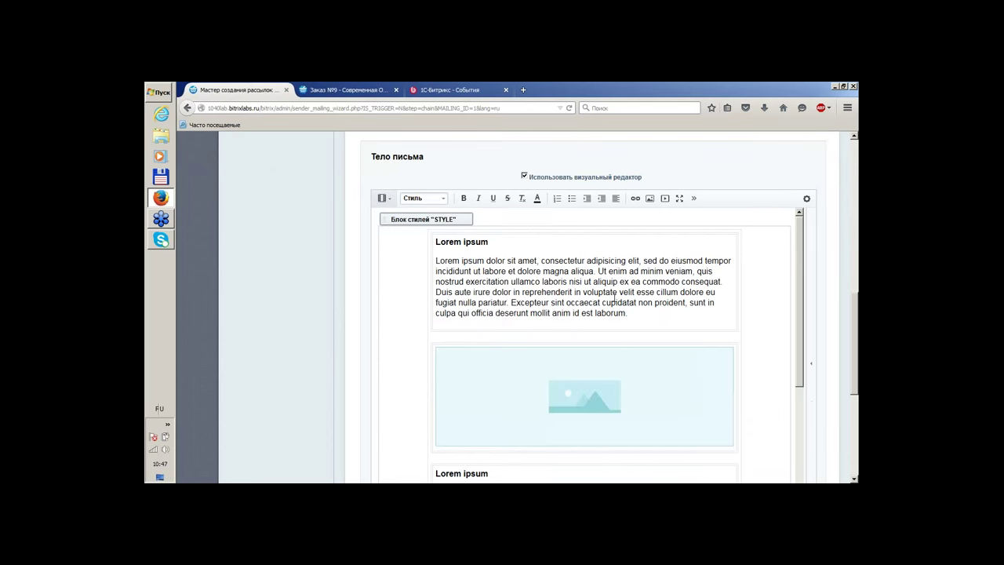
pyautogui.moveTo(618, 313); pyautogui.dragTo(492, 188)
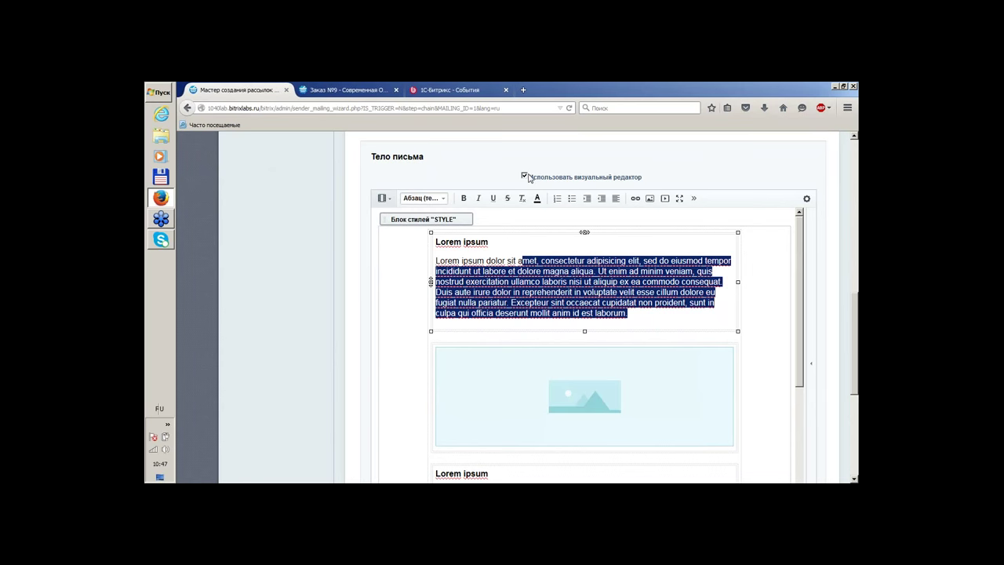
pyautogui.click(524, 177)
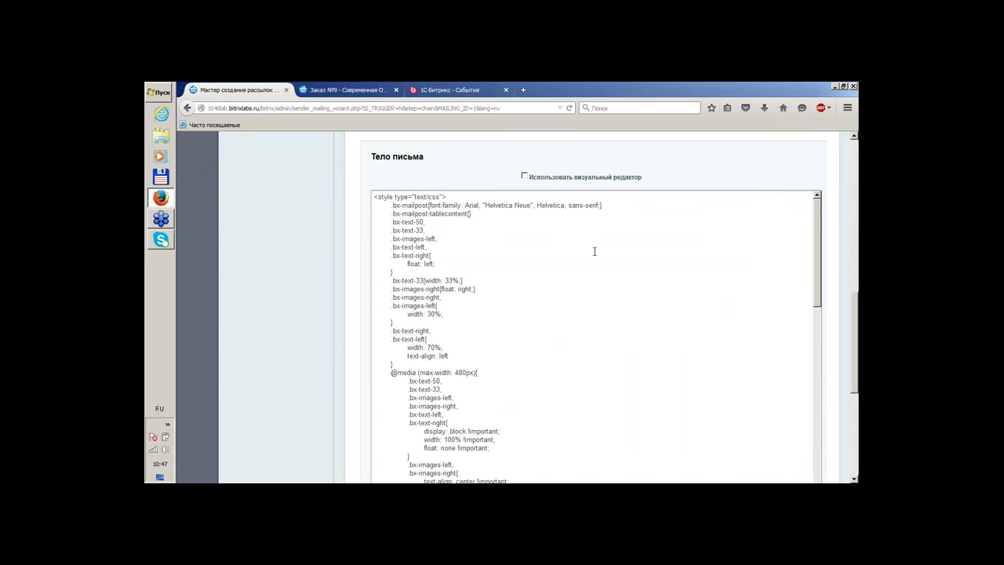
pyautogui.scroll(-3, 545, 285)
pyautogui.scroll(-3, 547, 286)
pyautogui.scroll(6, 533, 256)
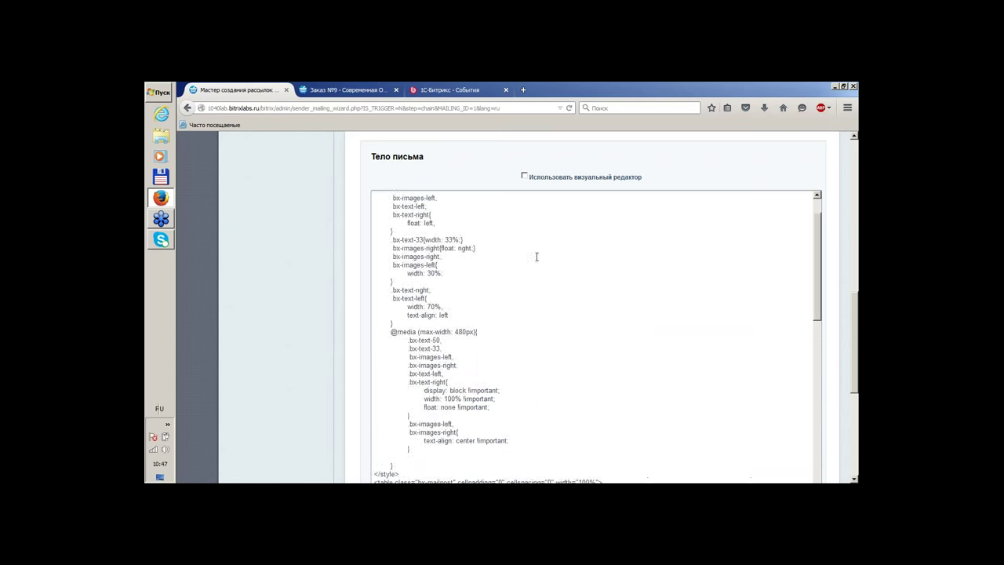
pyautogui.click(524, 176)
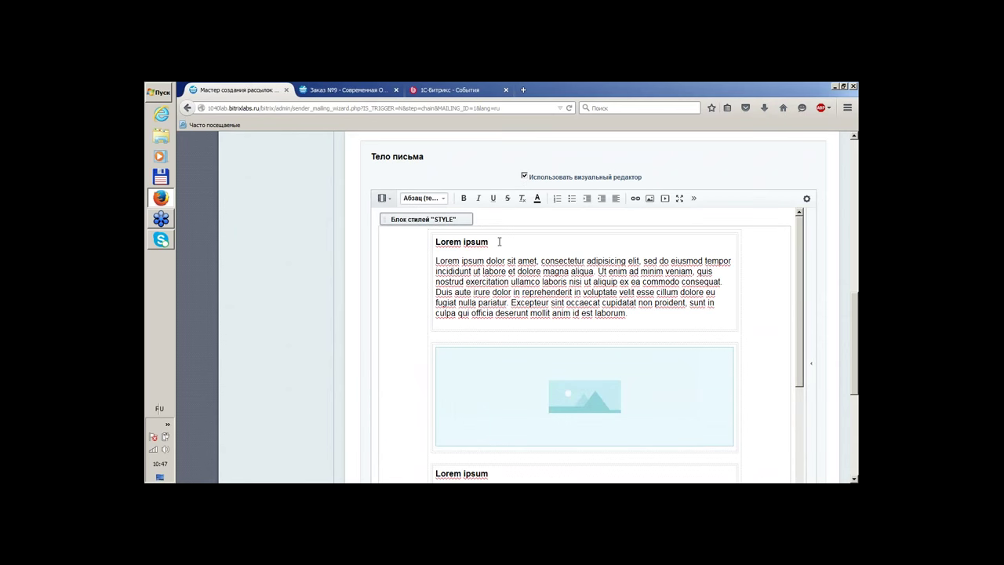
# Review the template's body blocks, leave Сохранить в мои шаблоны unchecked, and continue
pyautogui.scroll(-3, 610, 268)
pyautogui.scroll(-2, 519, 374)
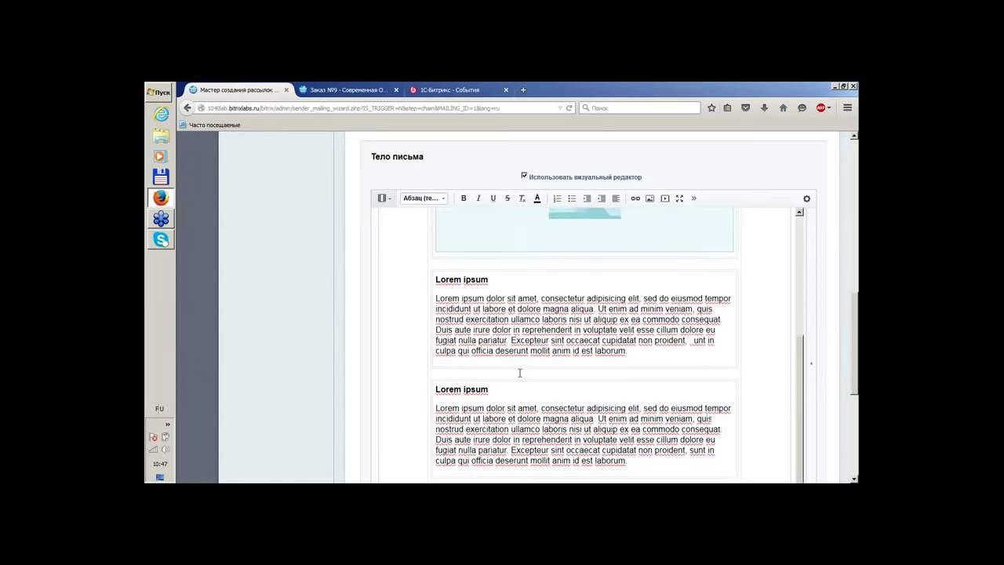
pyautogui.scroll(-3, 746, 269)
pyautogui.scroll(5, 770, 324)
pyautogui.scroll(1, 753, 345)
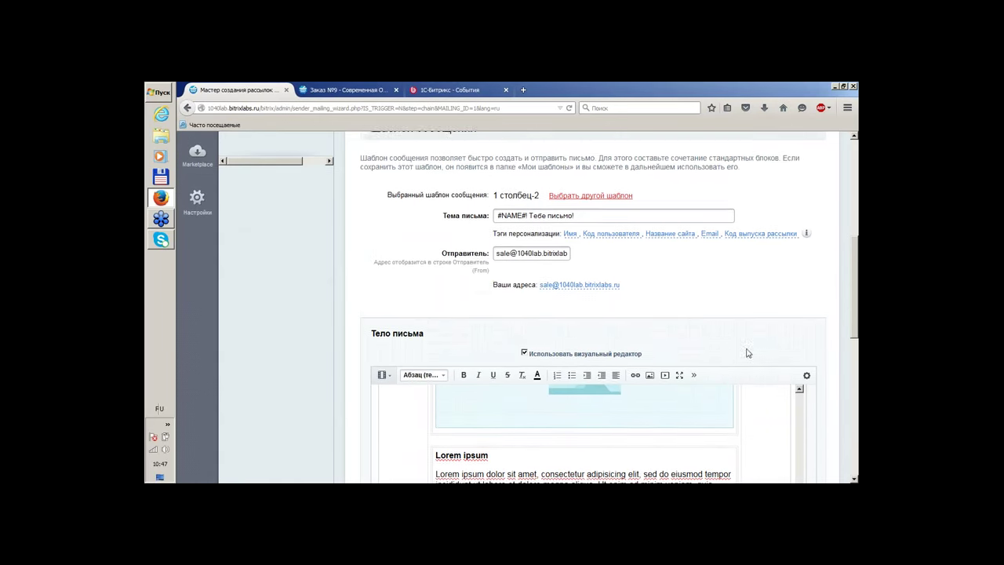
pyautogui.scroll(-5, 831, 307)
pyautogui.scroll(2, 737, 320)
pyautogui.scroll(2, 736, 320)
pyautogui.click(637, 333)
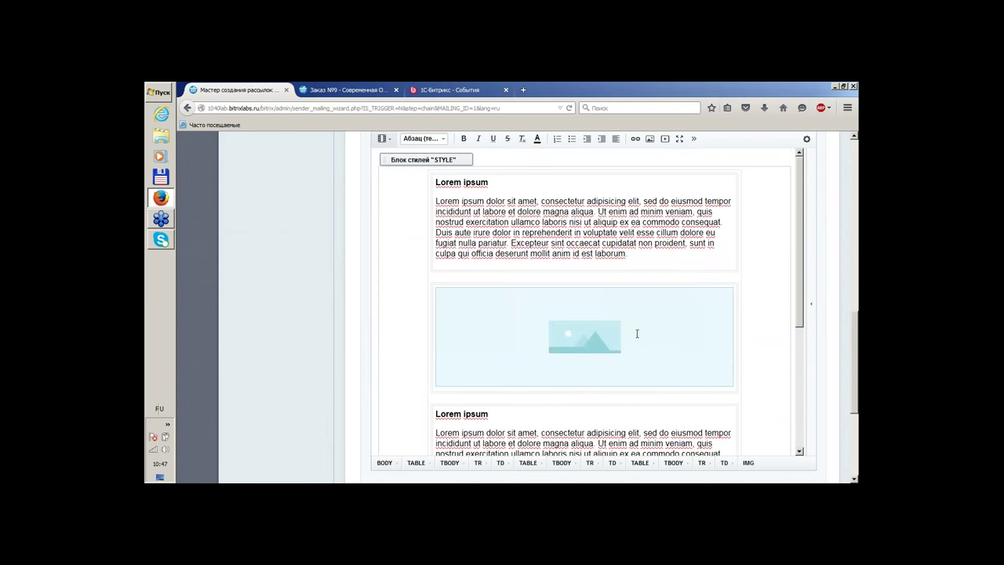
pyautogui.scroll(-3, 824, 313)
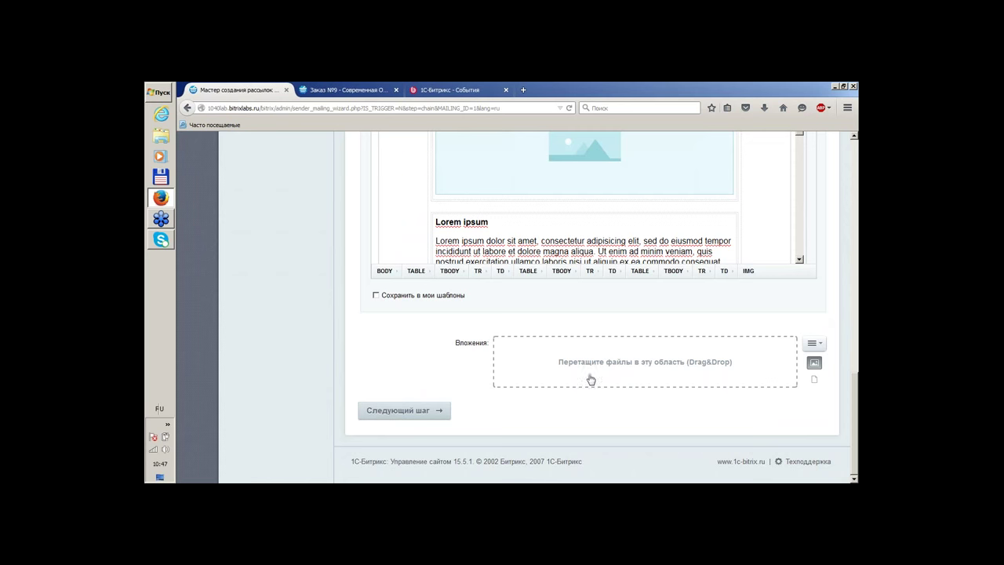
pyautogui.click(393, 296)
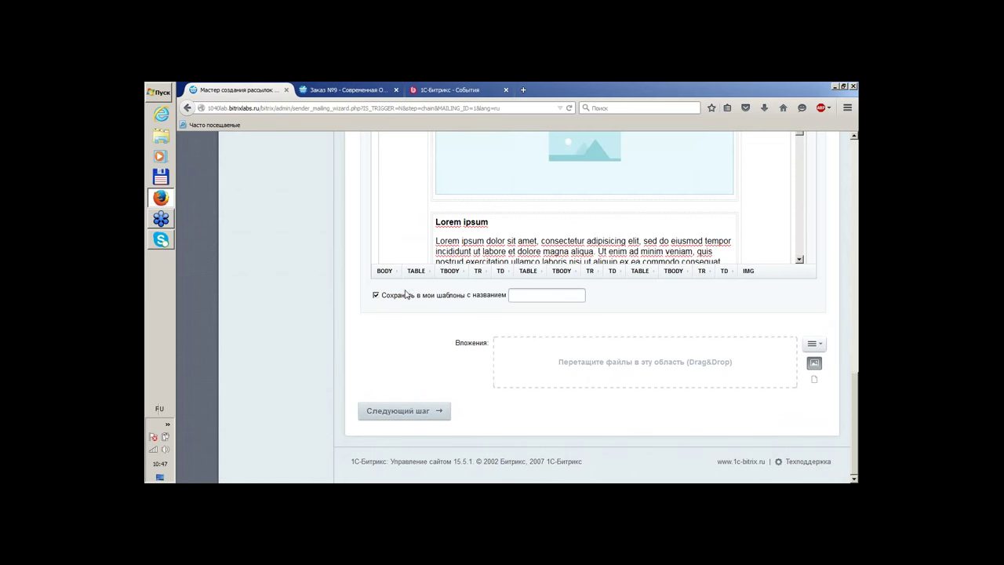
pyautogui.click(406, 294)
pyautogui.click(399, 409)
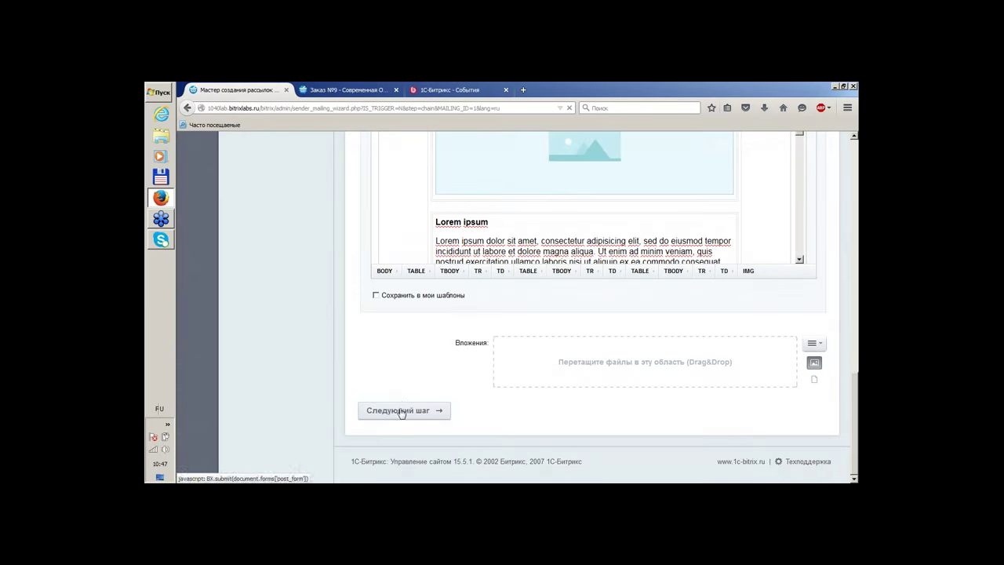
# Choose Периодическая отправка по расписанию and add a schedule
pyautogui.scroll(-3, 724, 343)
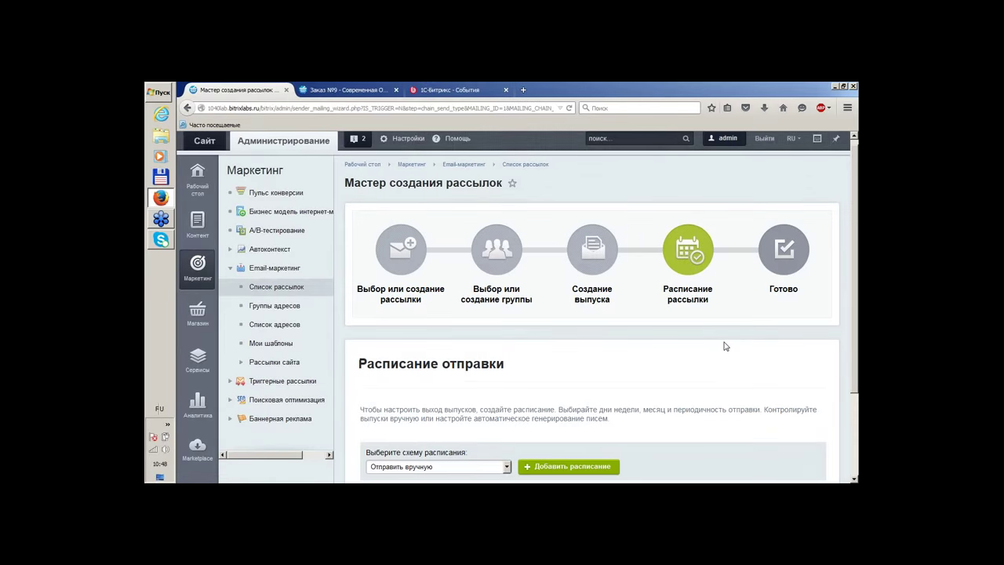
pyautogui.click(467, 362)
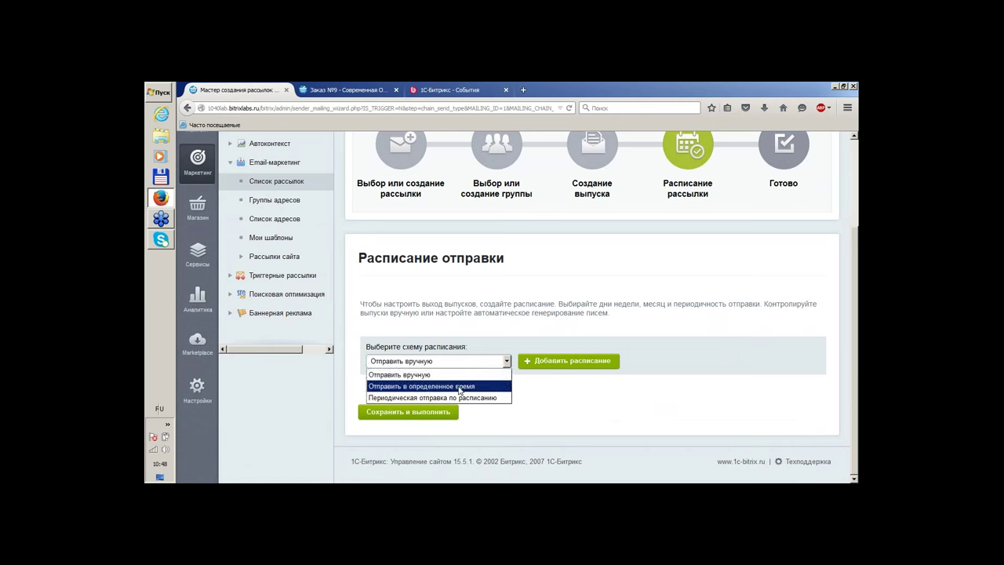
pyautogui.click(460, 388)
pyautogui.click(448, 362)
pyautogui.click(444, 389)
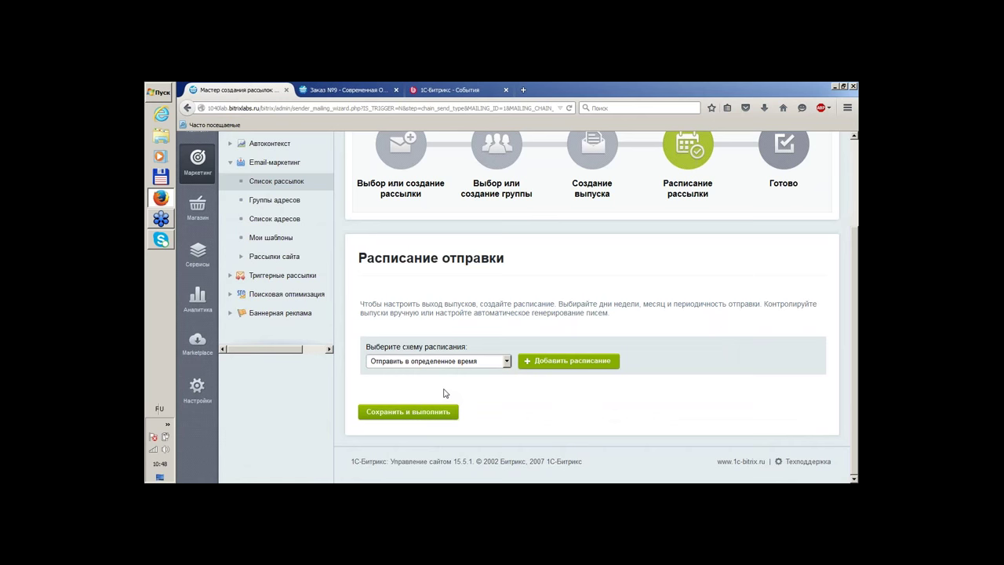
pyautogui.click(444, 363)
pyautogui.click(440, 398)
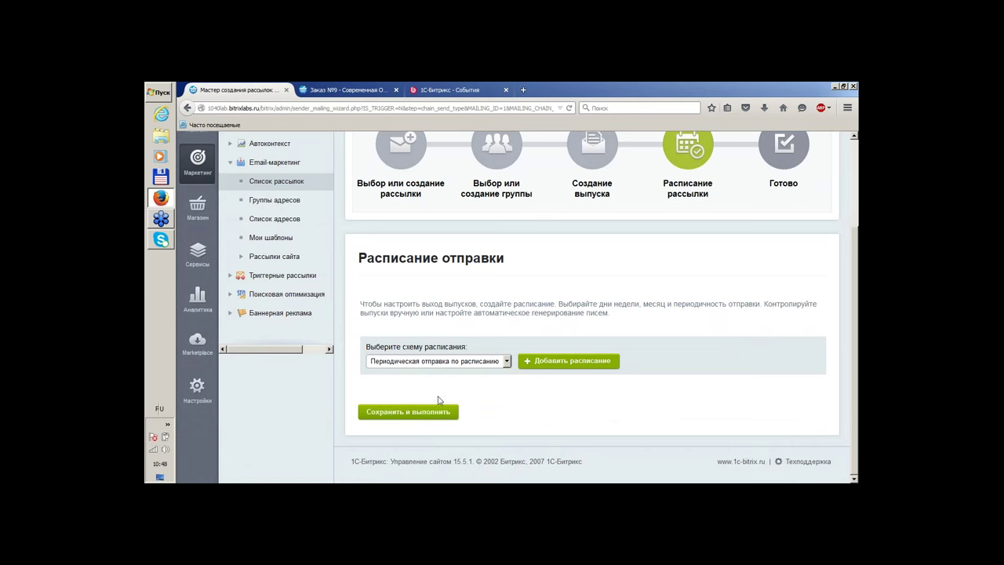
pyautogui.click(545, 361)
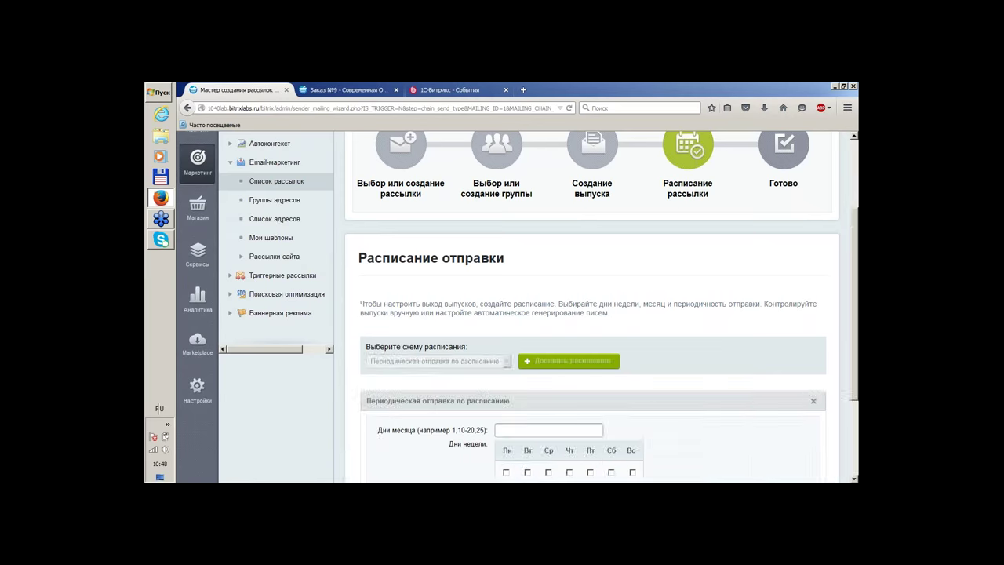
# Schedule sending on Пн and Ср at 09:00, then save and run the issue
pyautogui.scroll(-3, 534, 357)
pyautogui.click(507, 472)
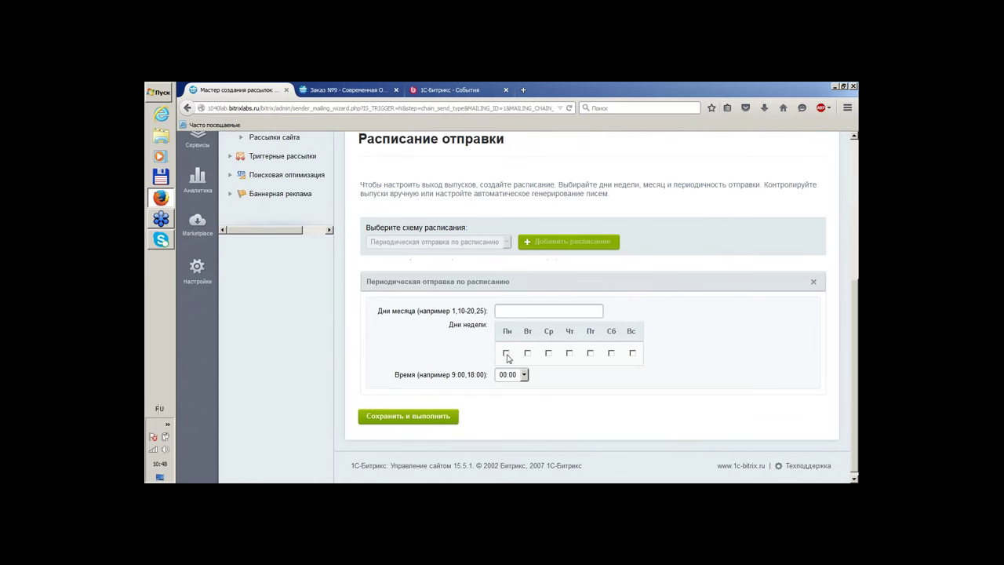
pyautogui.click(548, 354)
pyautogui.click(514, 375)
pyautogui.click(512, 354)
pyautogui.click(441, 417)
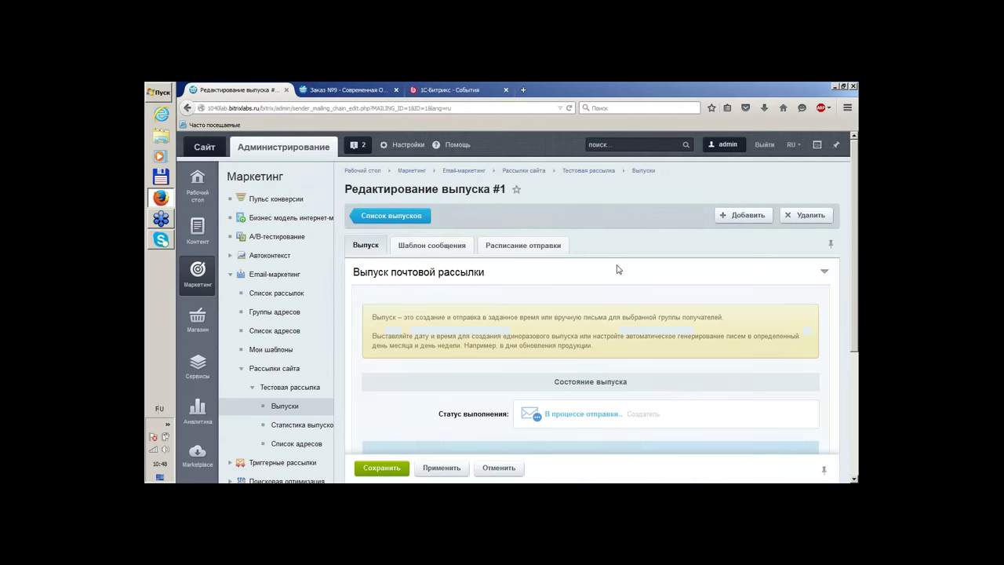
# Send a test letter to your own mailbox address
pyautogui.scroll(-2, 620, 269)
pyautogui.scroll(-3, 609, 272)
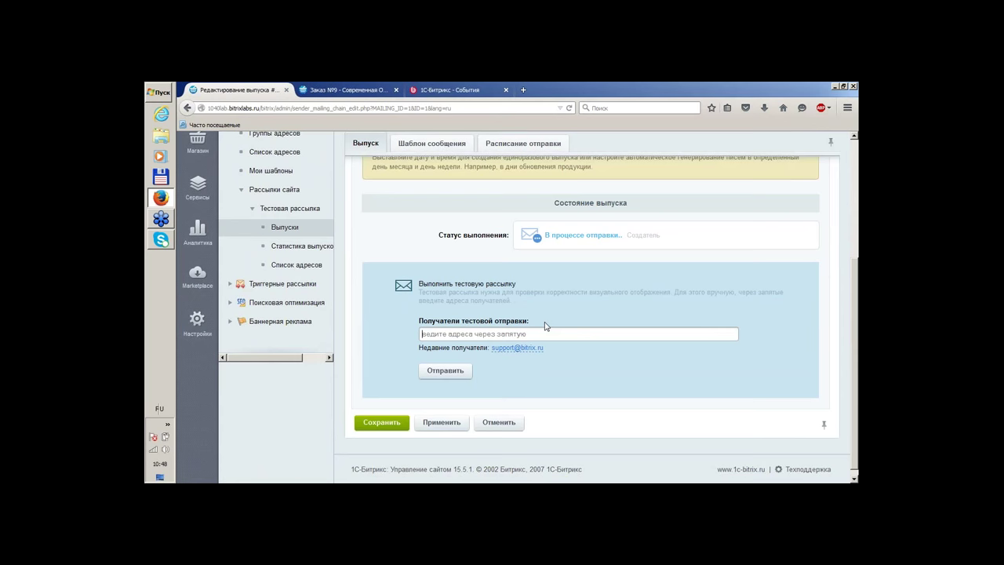
pyautogui.write('тшлшещ')
pyautogui.press('BackSpace')
pyautogui.press('BackSpace')
pyautogui.press('BackSpace')
pyautogui.press('BackSpace')
pyautogui.press('BackSpace')
pyautogui.press('BackSpace')
pyautogui.hotkey('alt', 'shift')
pyautogui.click(450, 373)
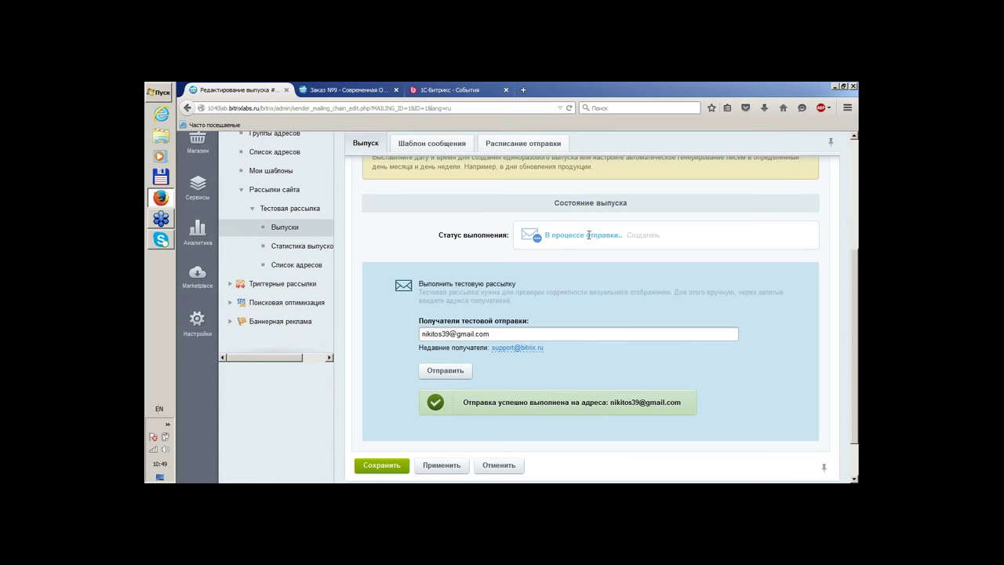
# Save the issue, return to the issue list and open a new browser tab
pyautogui.moveTo(589, 234); pyautogui.dragTo(552, 235)
pyautogui.scroll(-2, 552, 236)
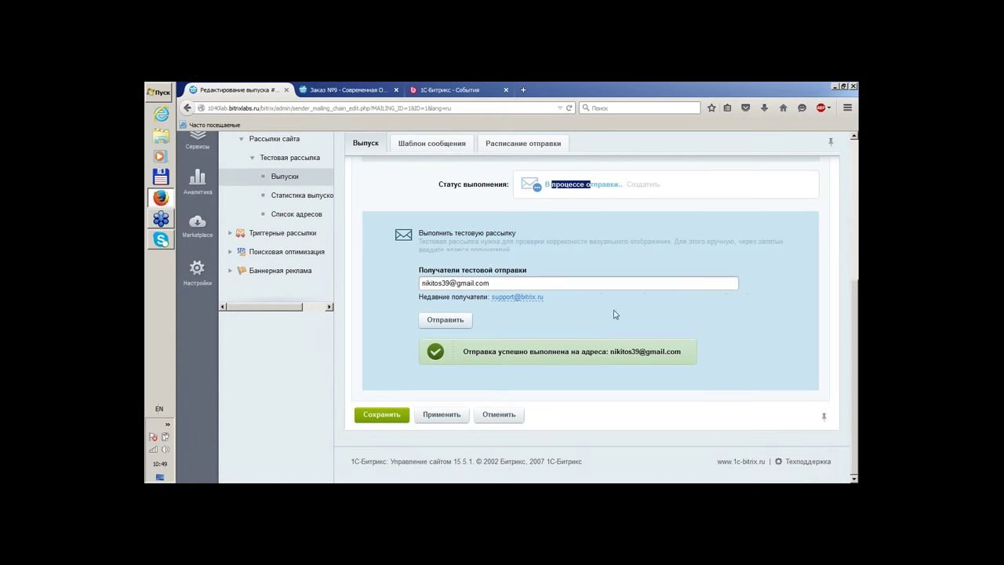
pyautogui.click(392, 421)
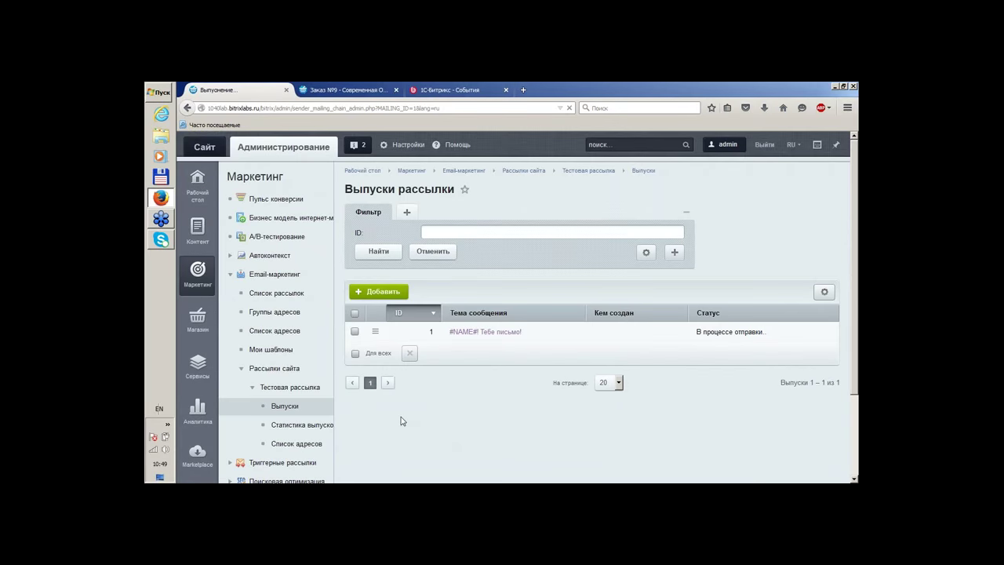
pyautogui.click(525, 92)
# Check Gmail's Спам, Входящие and Промоакции for the test letter, then close the tab
pyautogui.write('mail.google.com/')
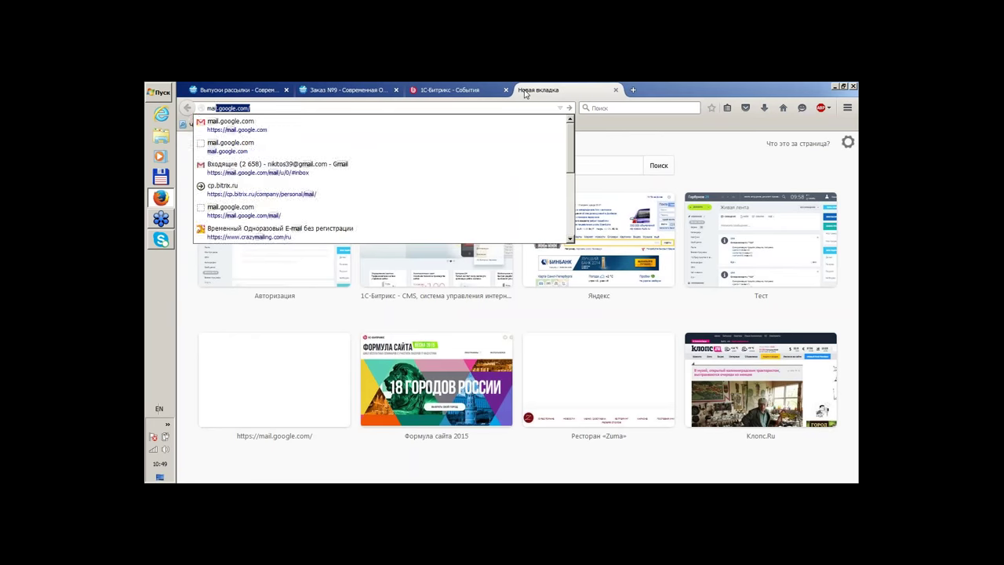
pyautogui.press('Return')
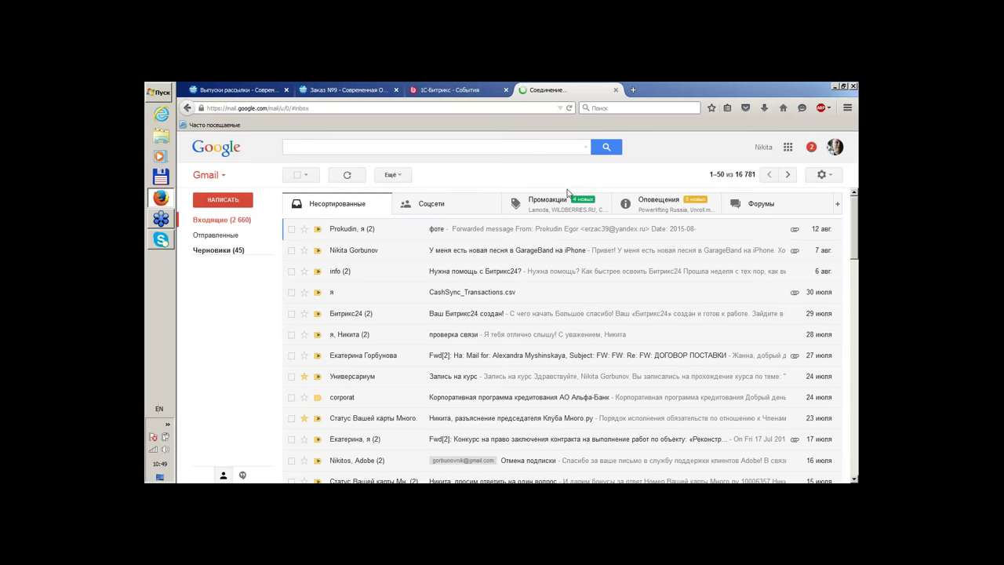
pyautogui.click(214, 268)
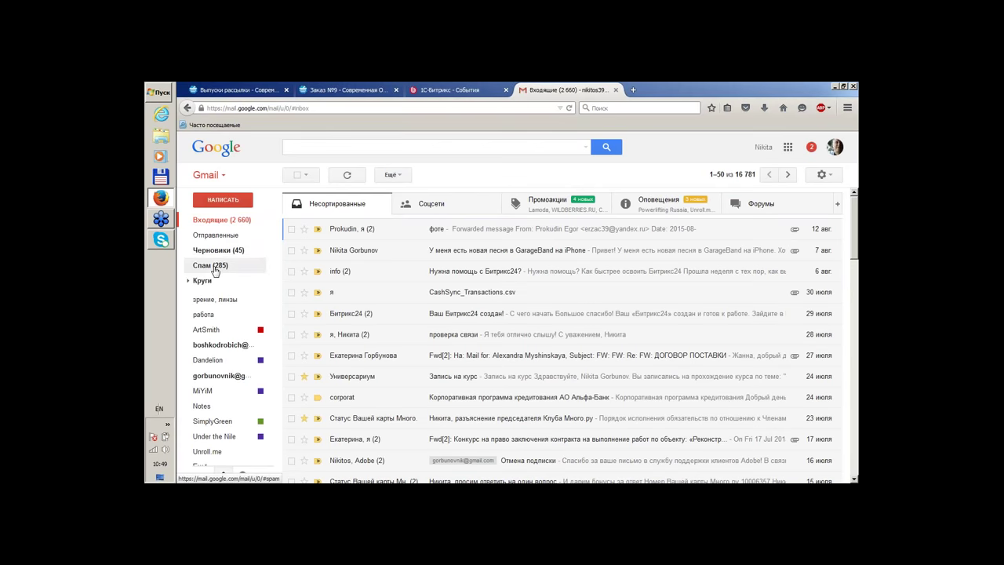
pyautogui.click(212, 223)
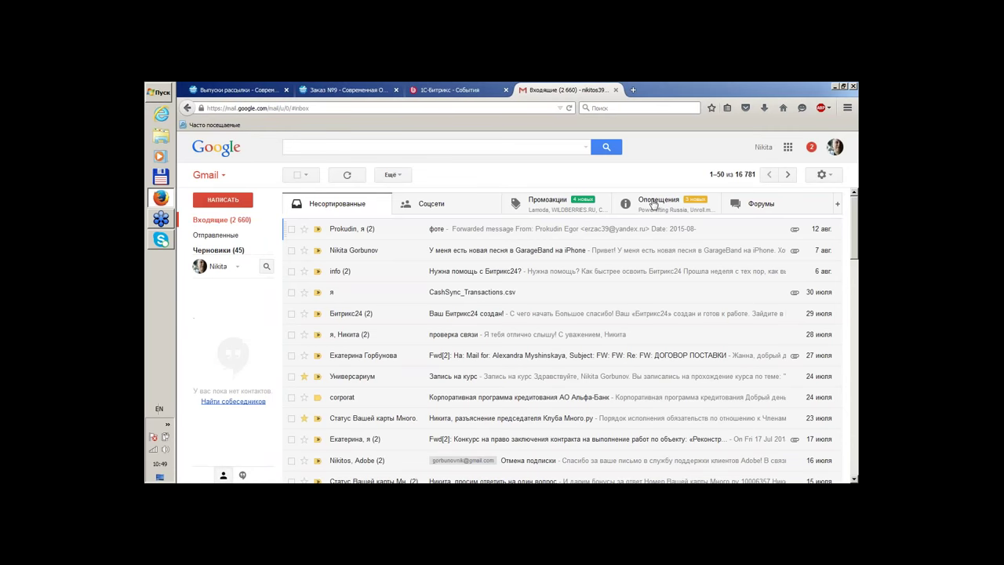
pyautogui.click(578, 204)
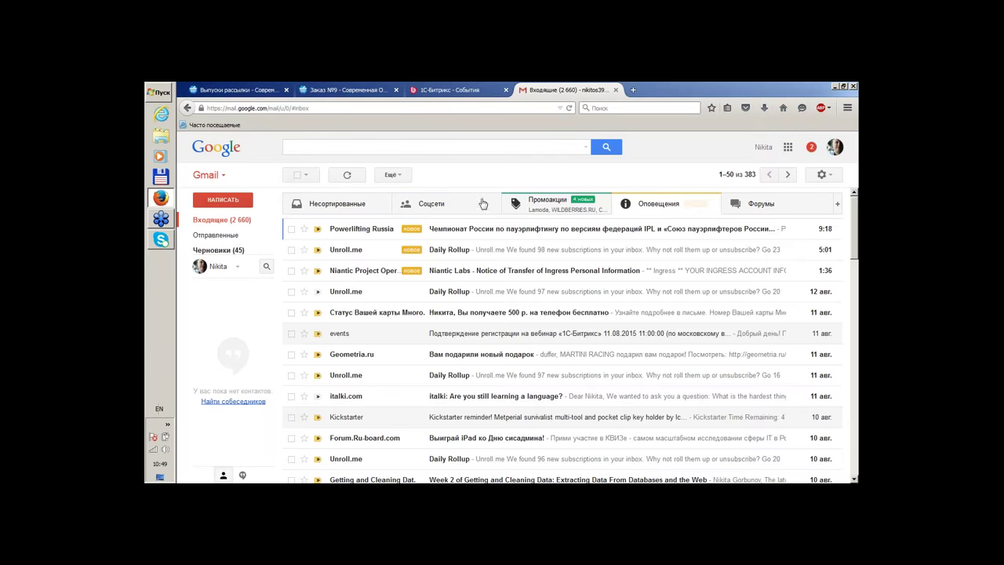
pyautogui.click(616, 89)
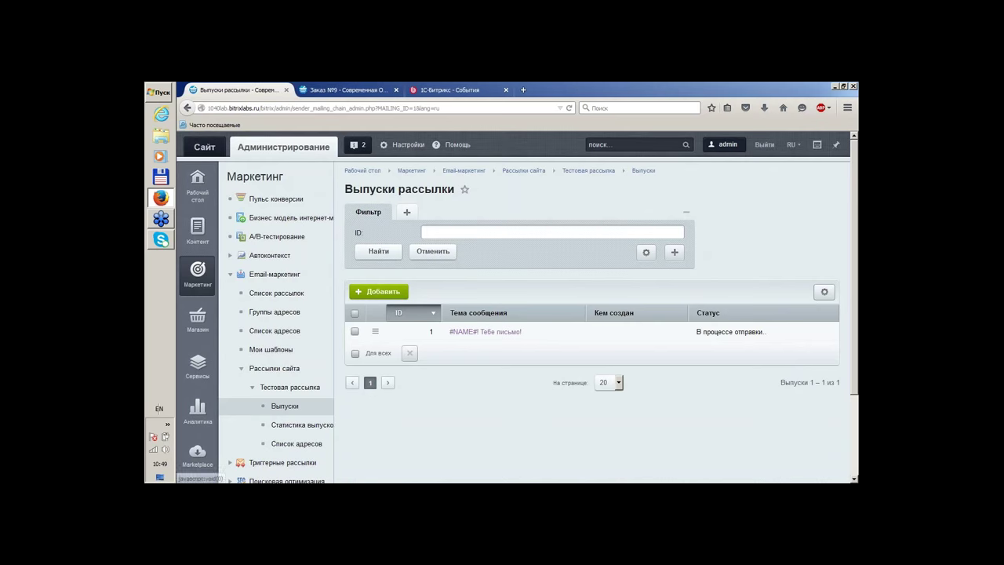
# Expand Триггерные рассылки and open the trigger mailing list
pyautogui.scroll(-3, 515, 227)
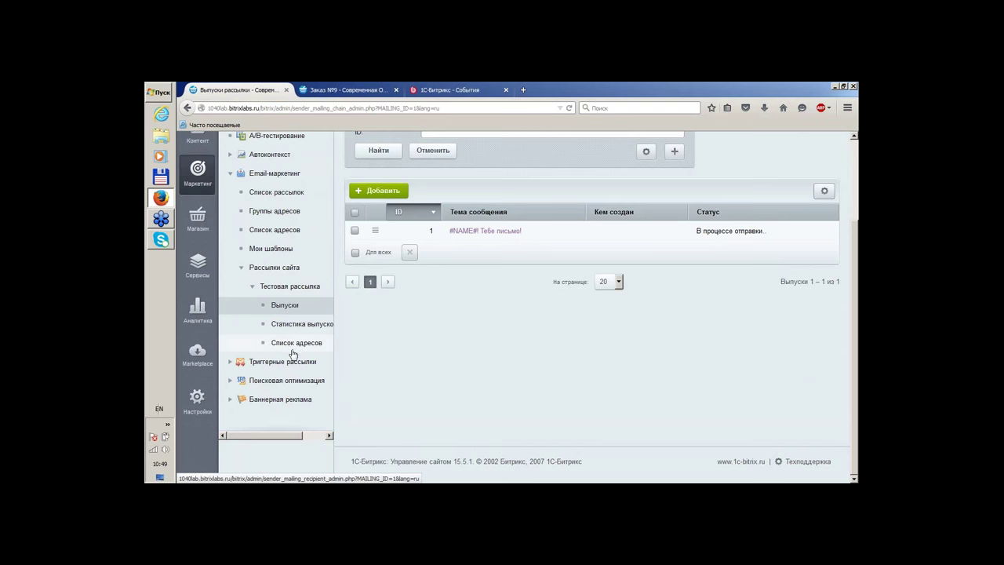
pyautogui.scroll(3, 504, 337)
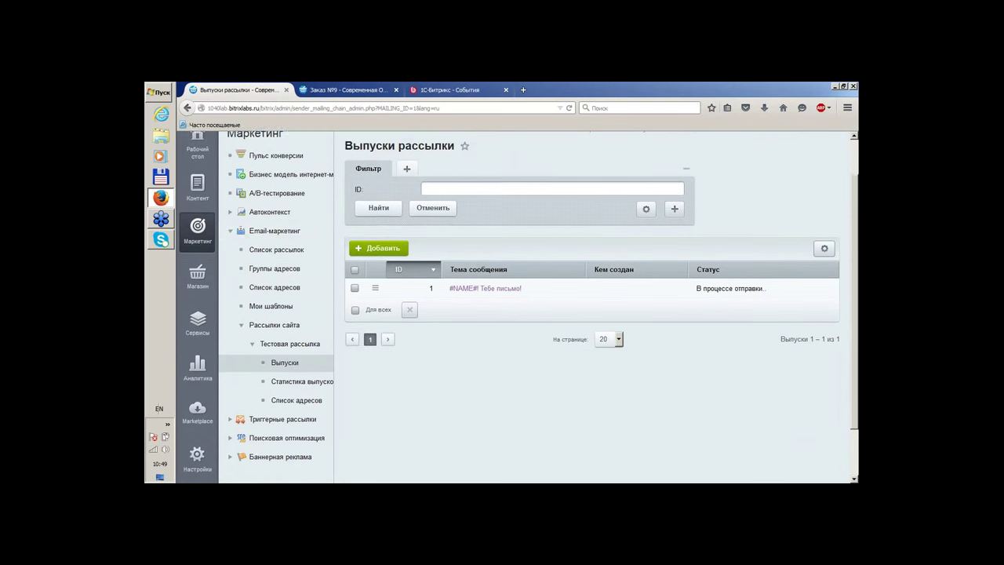
pyautogui.click(229, 233)
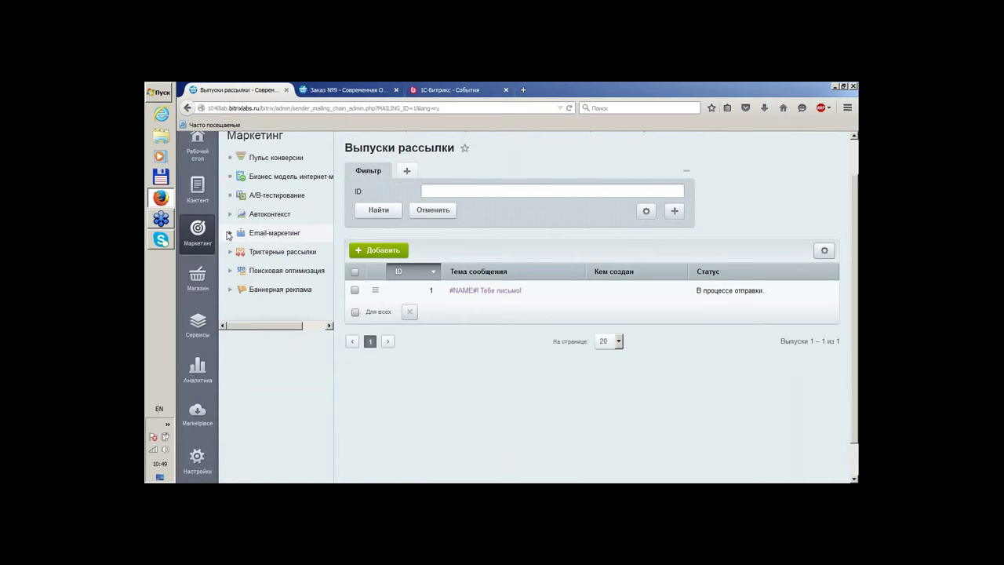
pyautogui.click(231, 253)
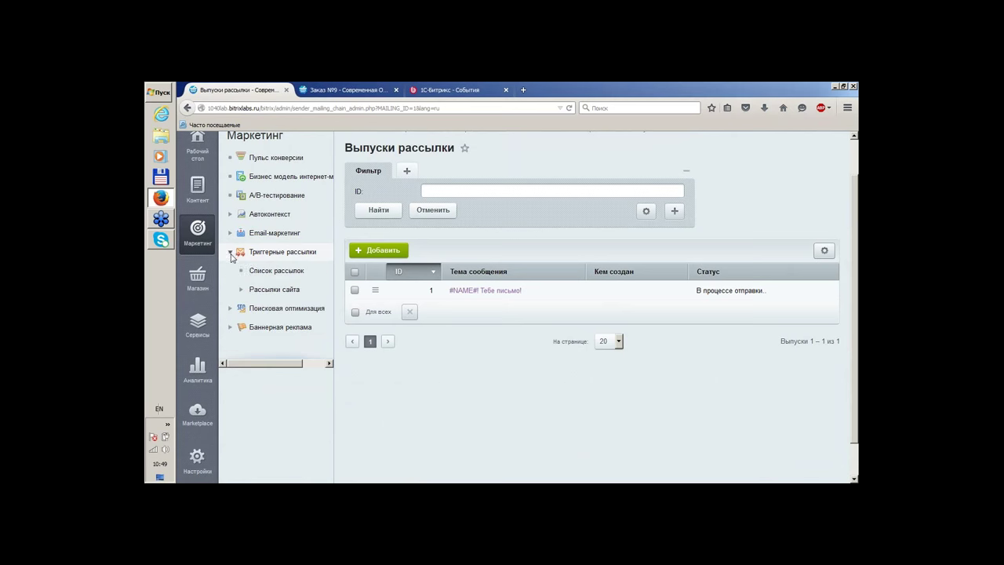
pyautogui.click(267, 271)
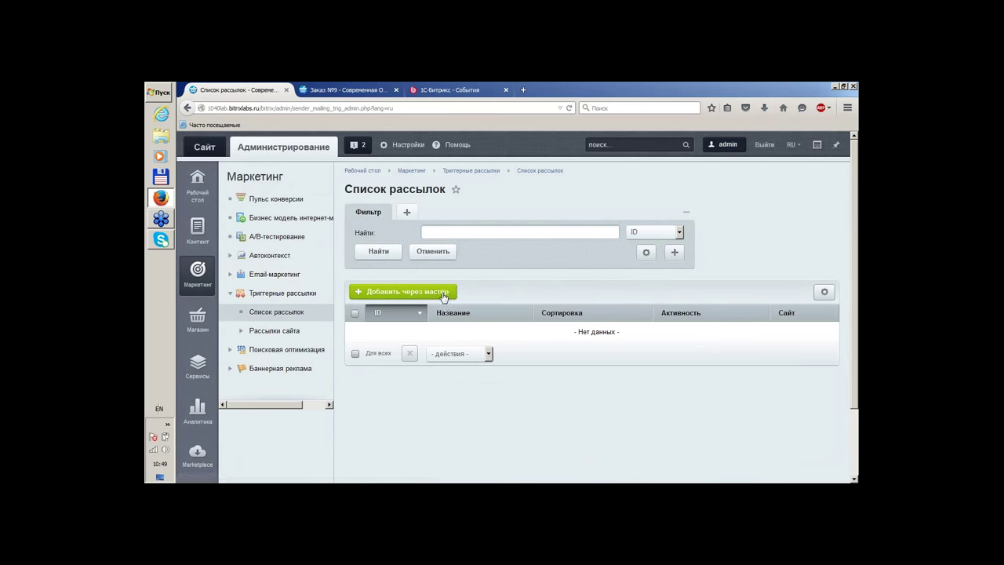
# Start Добавить через мастер and look over the ready-made trigger templates
pyautogui.click(440, 294)
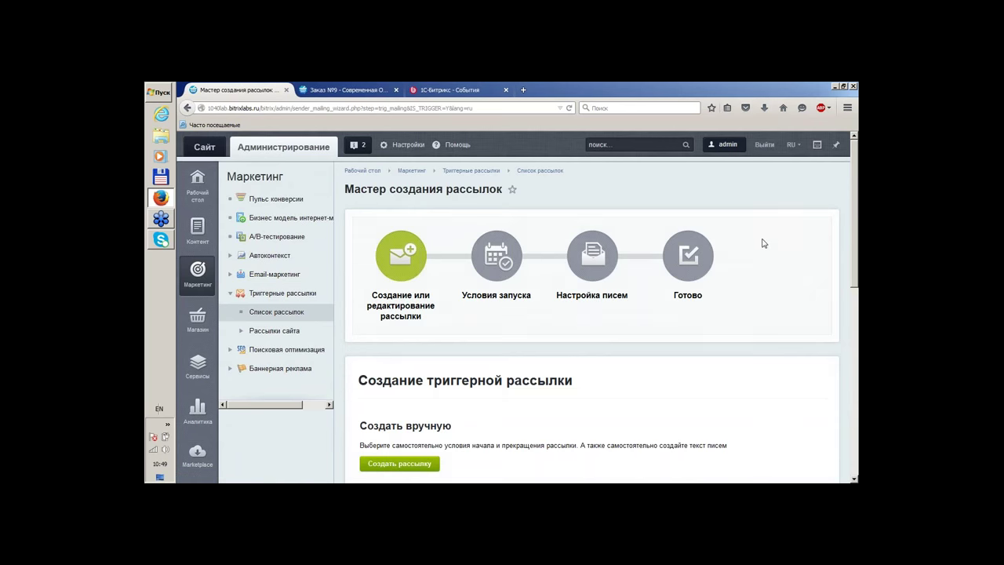
pyautogui.scroll(-3, 758, 244)
pyautogui.scroll(-1, 758, 244)
pyautogui.scroll(2, 758, 243)
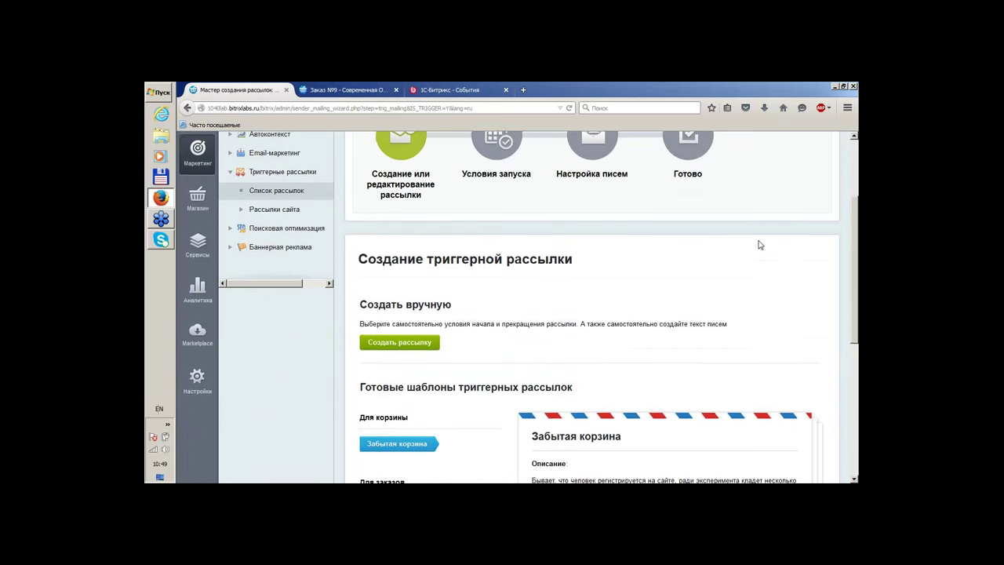
pyautogui.scroll(2, 758, 245)
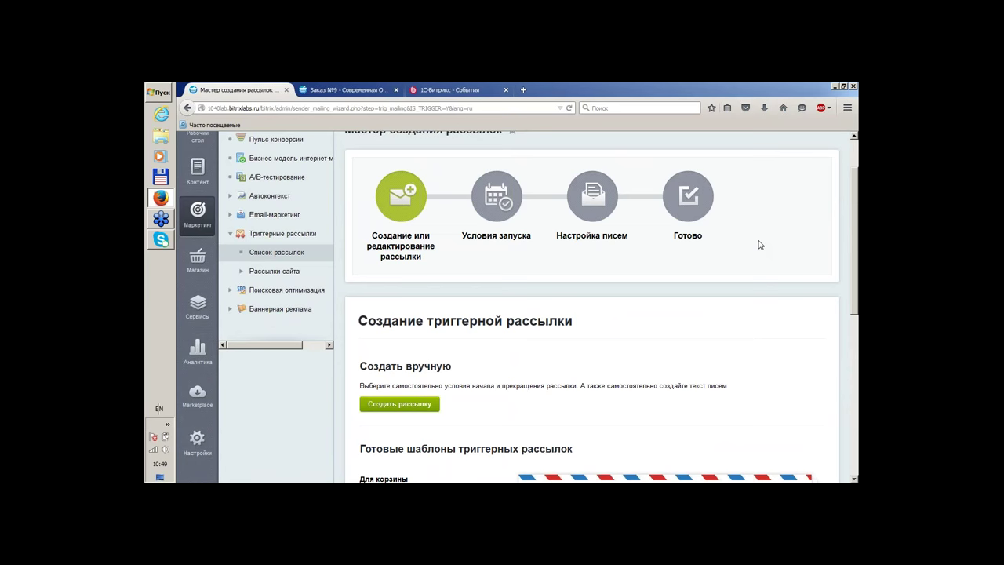
pyautogui.scroll(-2, 751, 249)
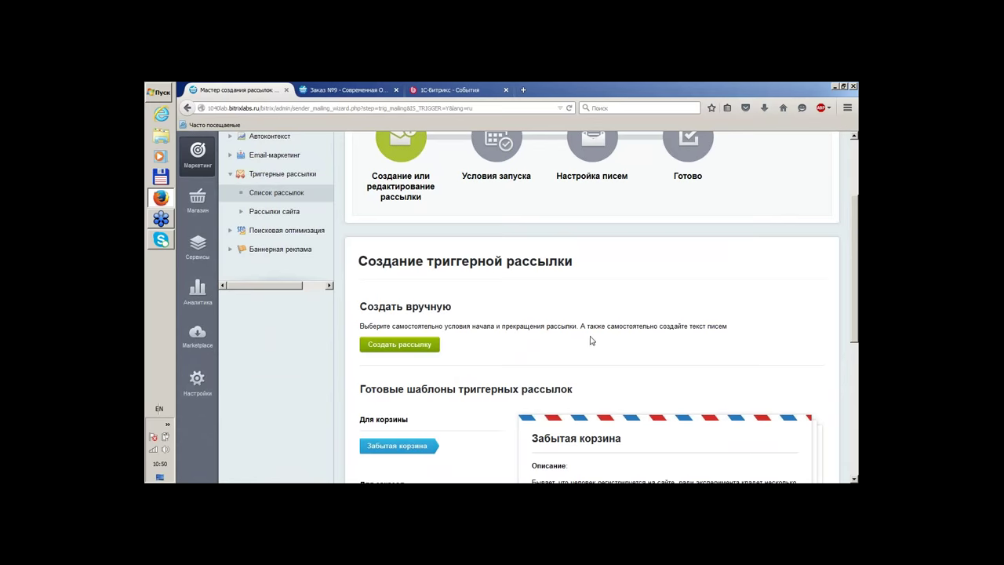
pyautogui.scroll(-3, 591, 341)
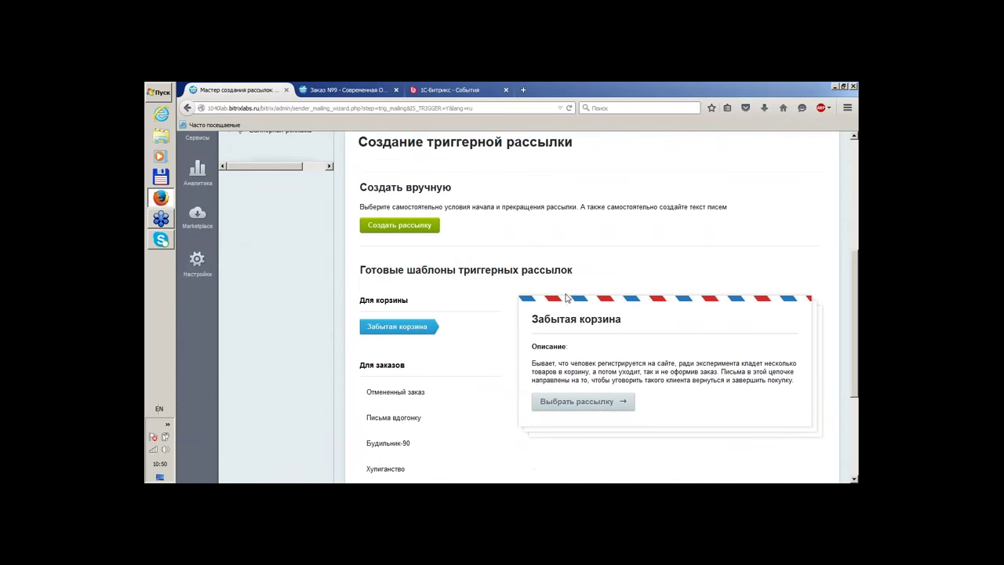
pyautogui.scroll(2, 567, 298)
# Create the trigger mailing manually and name it 'Давно вас не было!'
pyautogui.click(413, 287)
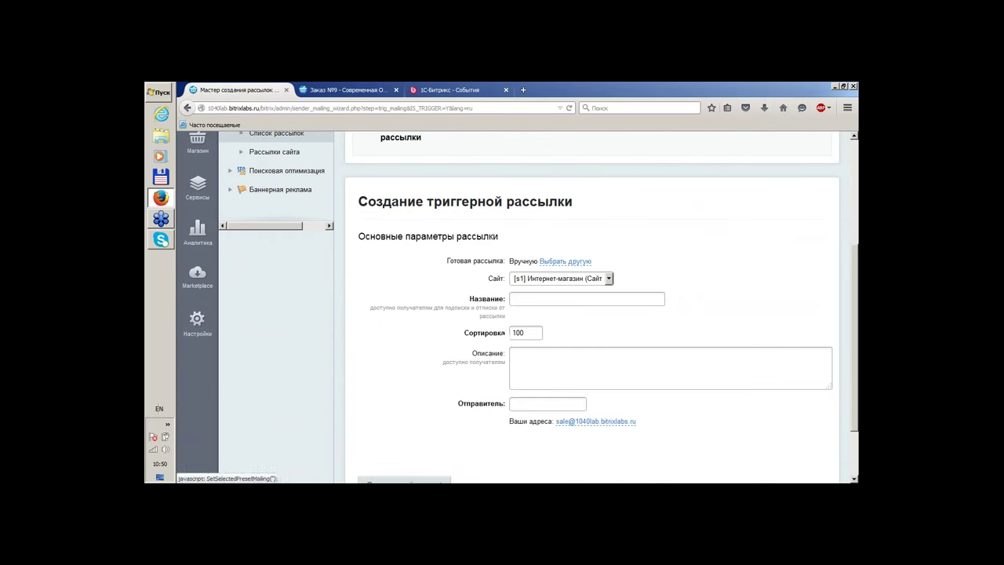
pyautogui.click(524, 303)
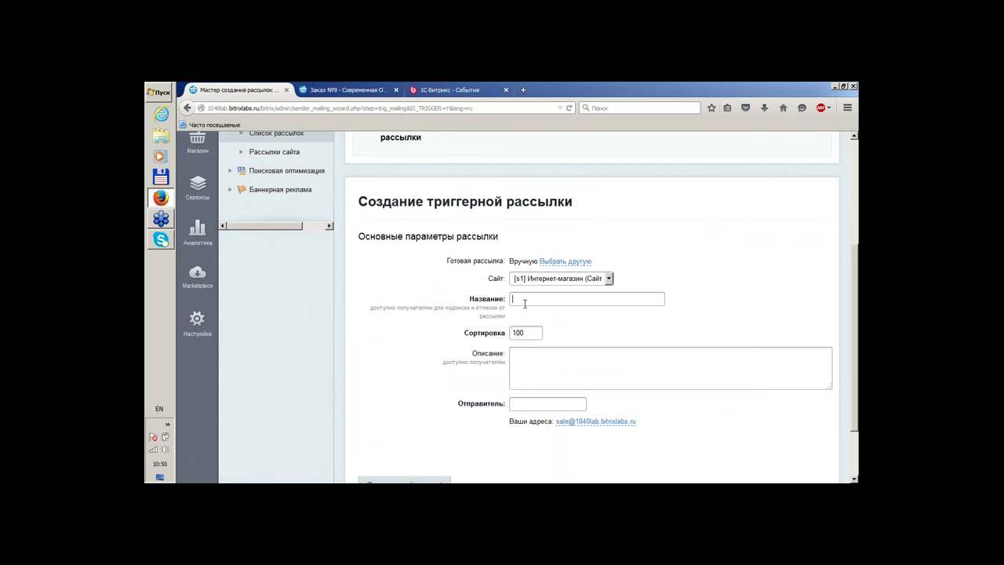
pyautogui.write('Dj')
pyautogui.press('BackSpace')
pyautogui.press('BackSpace')
pyautogui.press('BackSpace')
pyautogui.press('BackSpace')
pyautogui.write('Dfdfdyj')
pyautogui.press('BackSpace')
pyautogui.press('BackSpace')
pyautogui.press('BackSpace')
pyautogui.press('BackSpace')
pyautogui.press('BackSpace')
pyautogui.press('BackSpace')
pyautogui.press('BackSpace')
pyautogui.press('BackSpace')
pyautogui.press('BackSpace')
pyautogui.press('BackSpace')
pyautogui.press('BackSpace')
pyautogui.hotkey('alt', 'shift')
pyautogui.write('Давно вас не было!')
pyautogui.click(559, 299)
# Set the site's sales address as sender and proceed to launch conditions
pyautogui.scroll(-2, 646, 266)
pyautogui.scroll(-1, 646, 266)
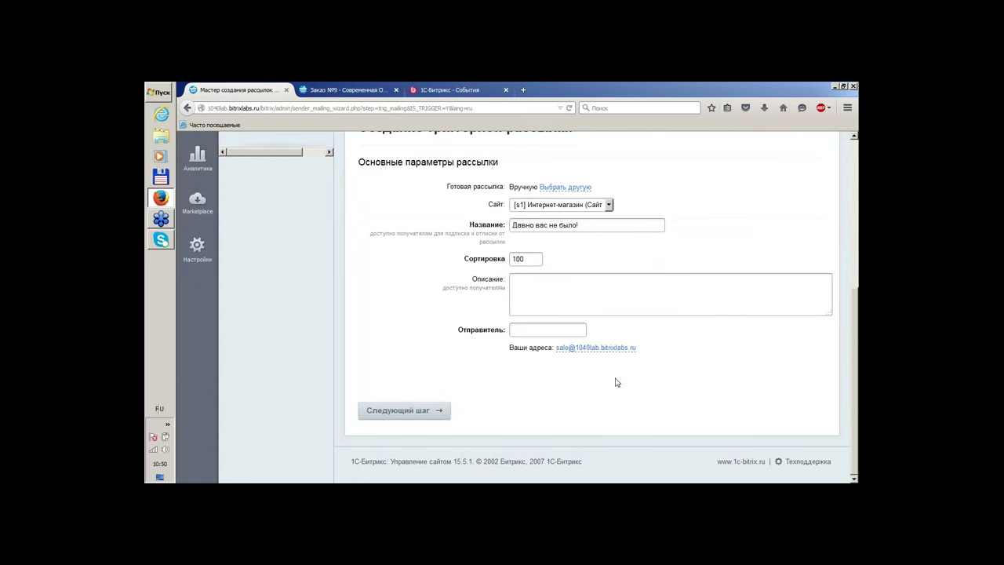
pyautogui.click(590, 347)
pyautogui.click(404, 410)
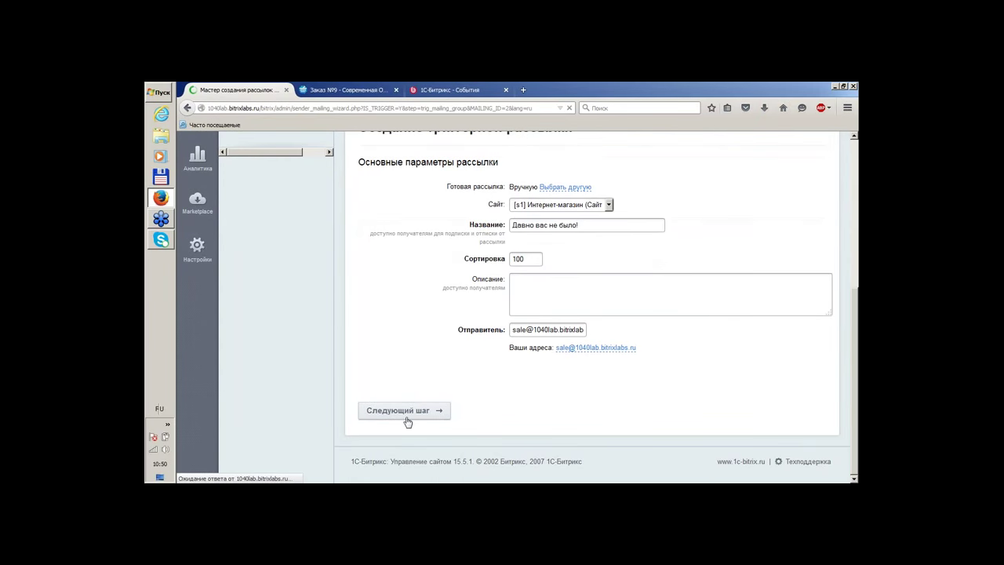
# Set the trigger's launch time to 20:00
pyautogui.scroll(-5, 549, 350)
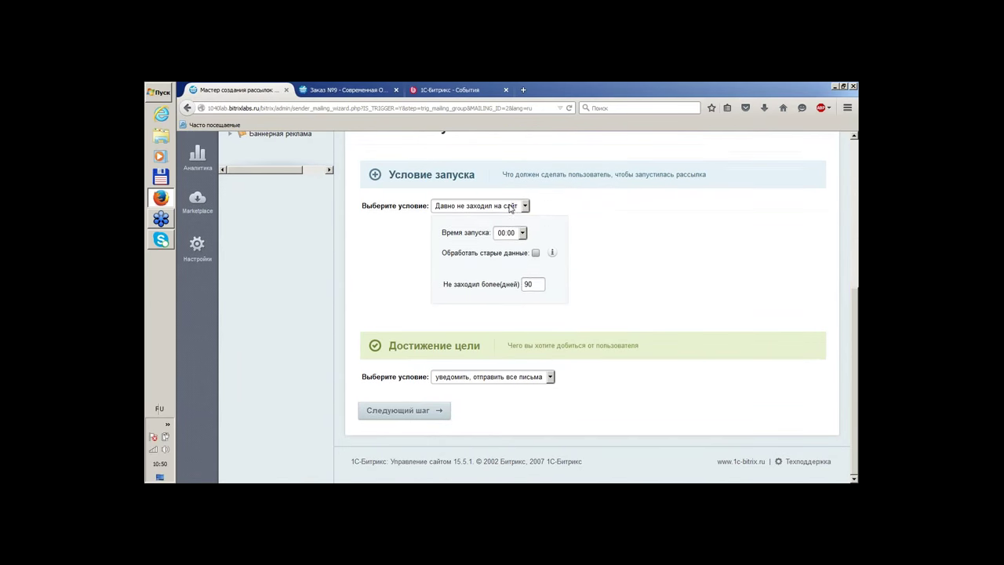
pyautogui.click(511, 207)
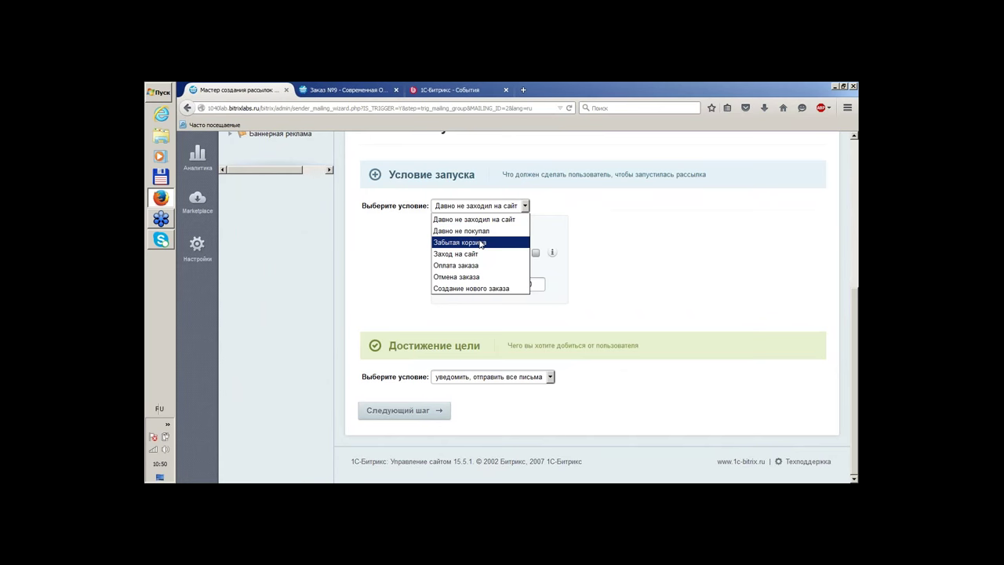
pyautogui.click(612, 227)
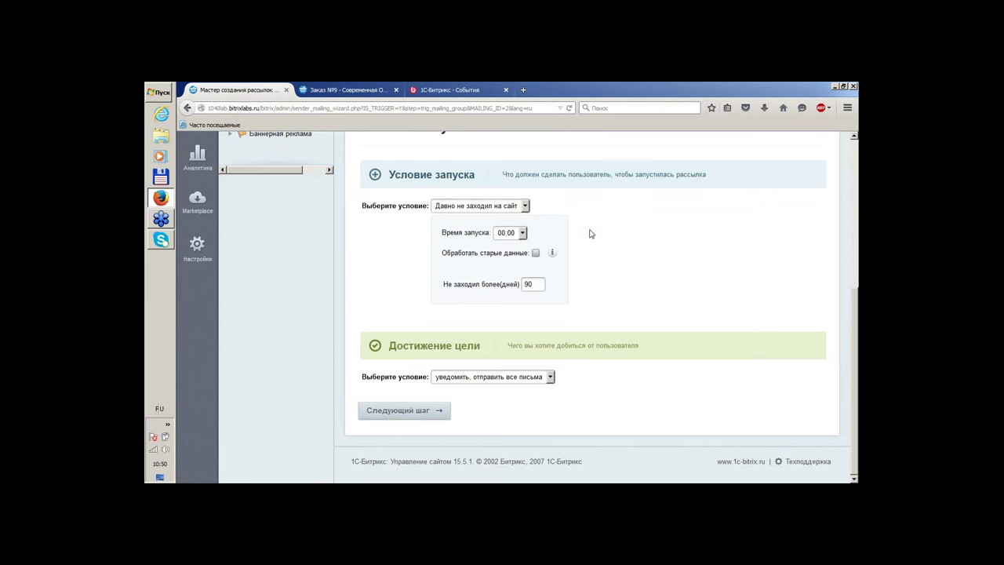
pyautogui.click(522, 233)
pyautogui.moveTo(526, 259); pyautogui.dragTo(524, 374)
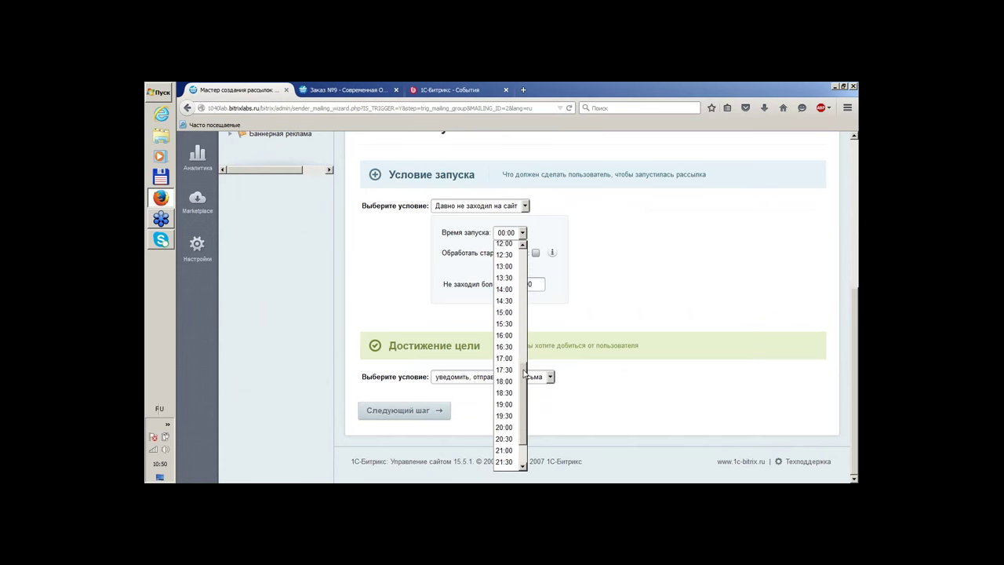
pyautogui.click(510, 428)
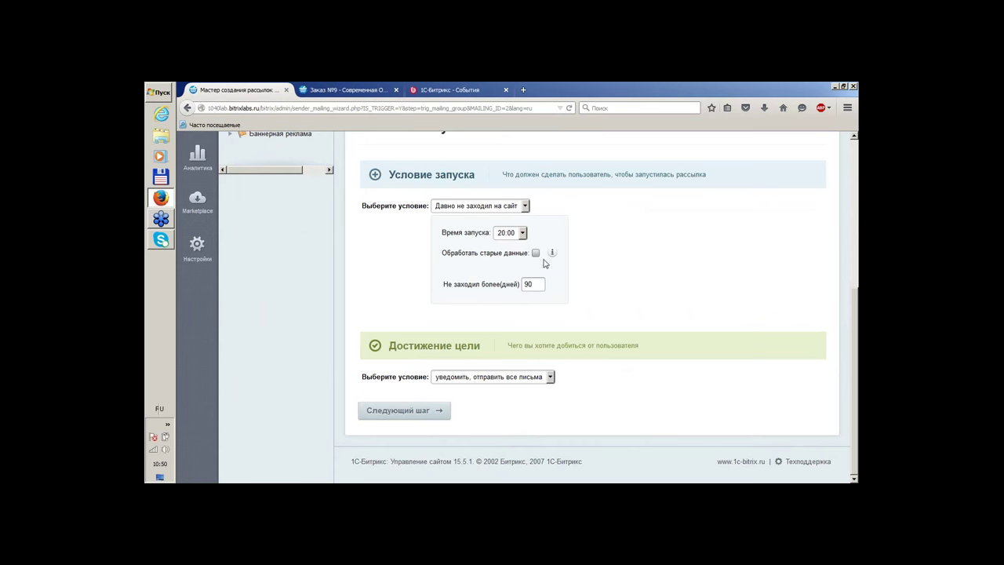
# Enable processing of old data, make Заход на сайт the goal, and proceed
pyautogui.moveTo(554, 259)
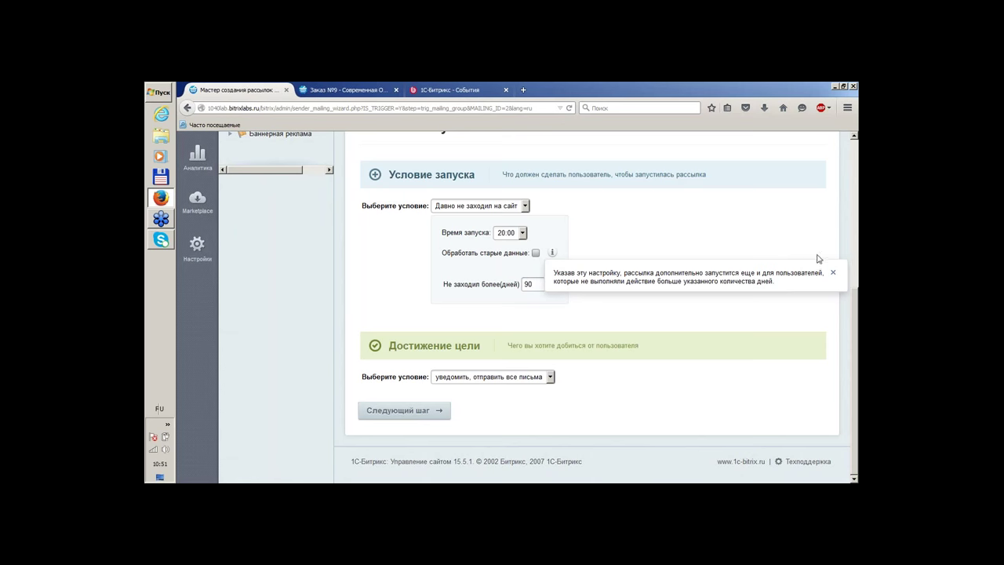
pyautogui.click(834, 272)
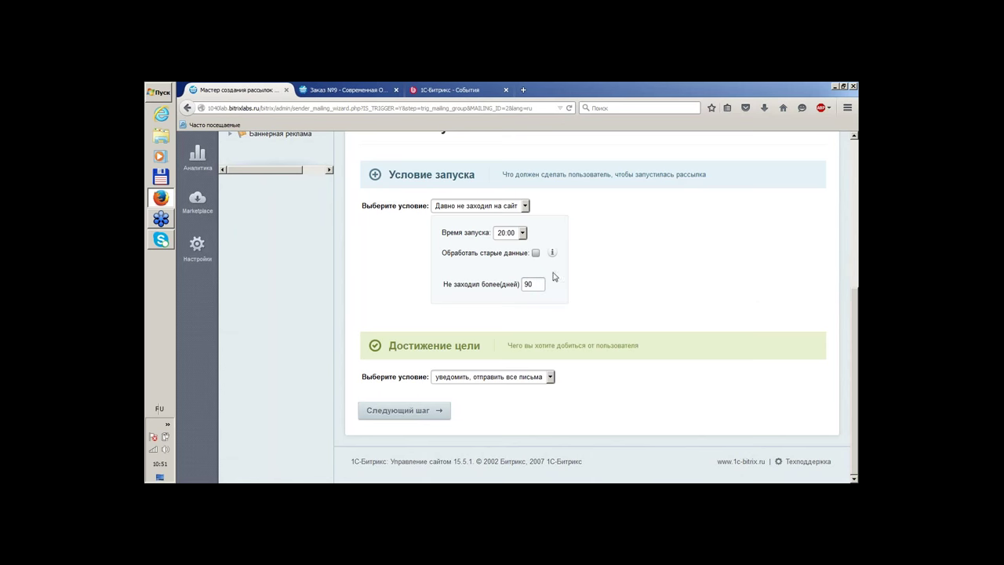
pyautogui.click(536, 253)
pyautogui.click(506, 379)
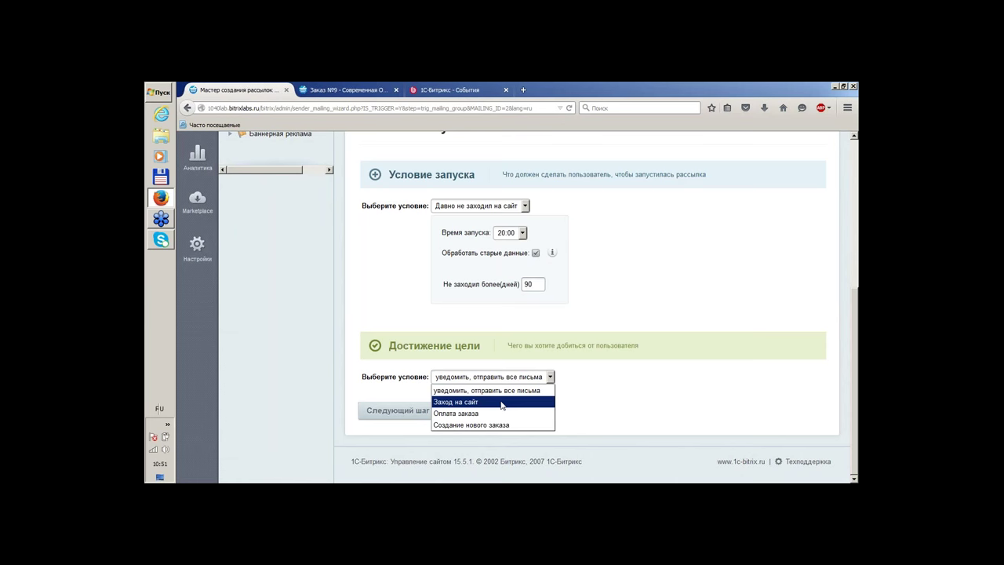
pyautogui.click(502, 403)
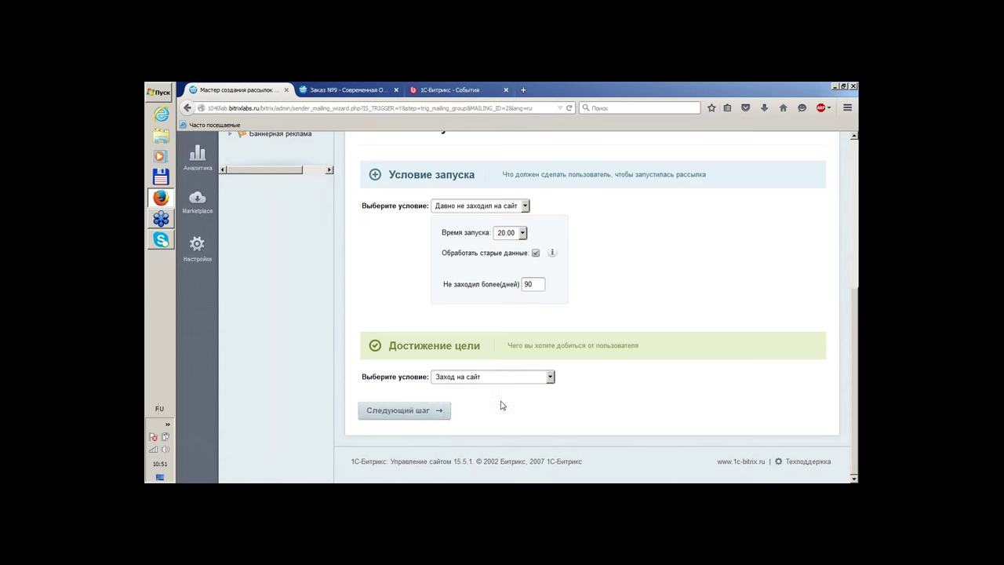
pyautogui.click(407, 411)
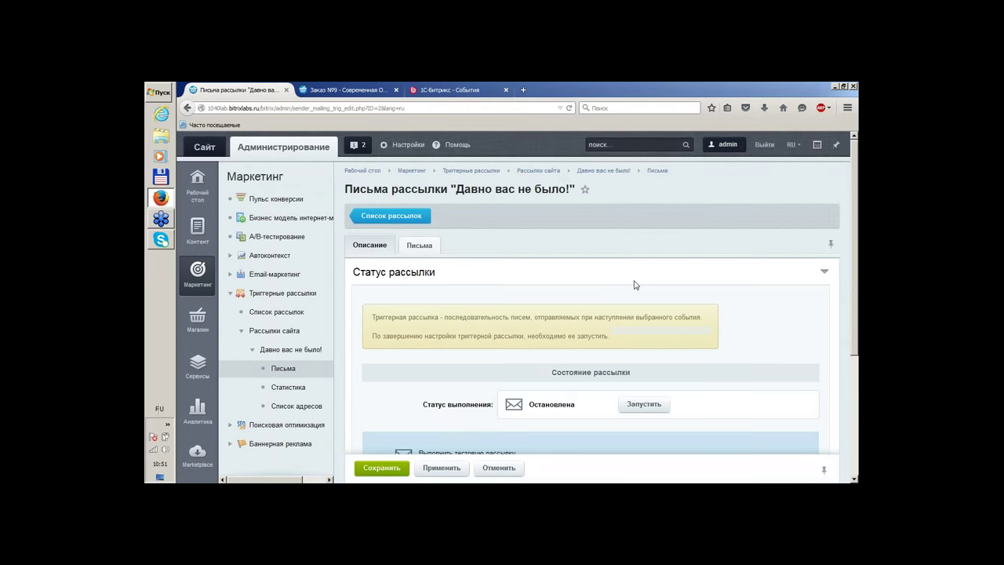
# Add a recent address as test recipient and switch to the Письма settings
pyautogui.scroll(-1, 637, 282)
pyautogui.scroll(-2, 642, 280)
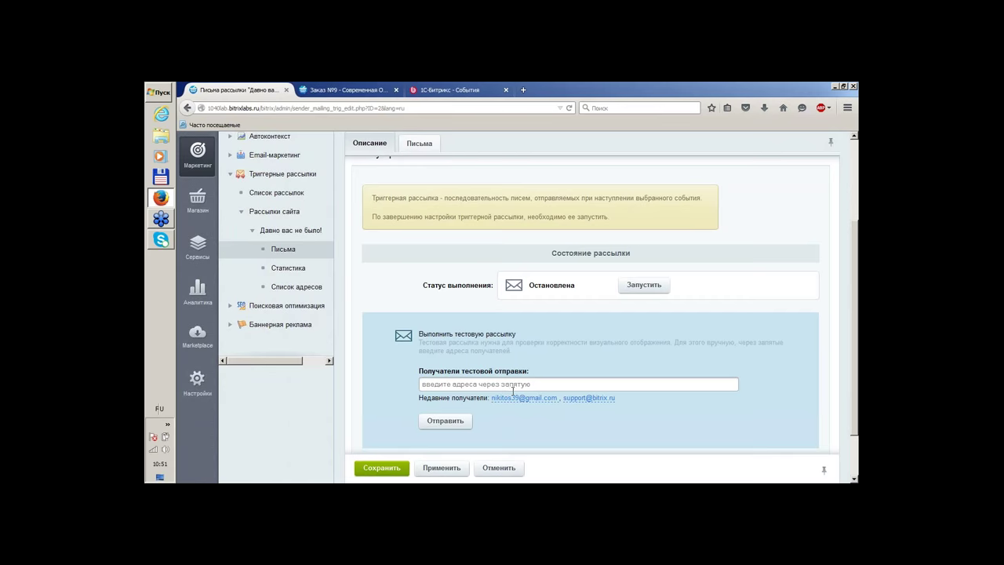
pyautogui.scroll(1, 597, 408)
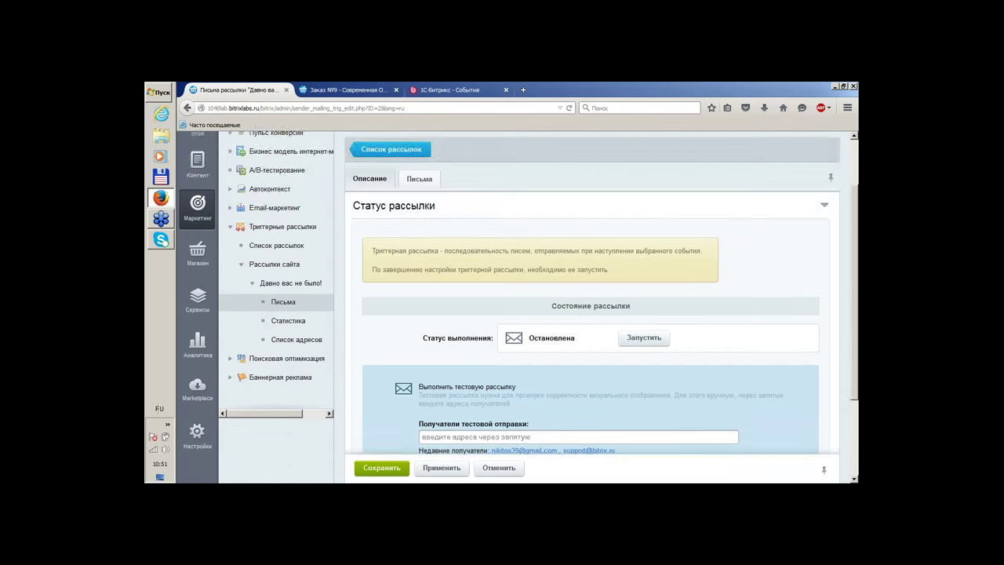
pyautogui.scroll(-3, 596, 408)
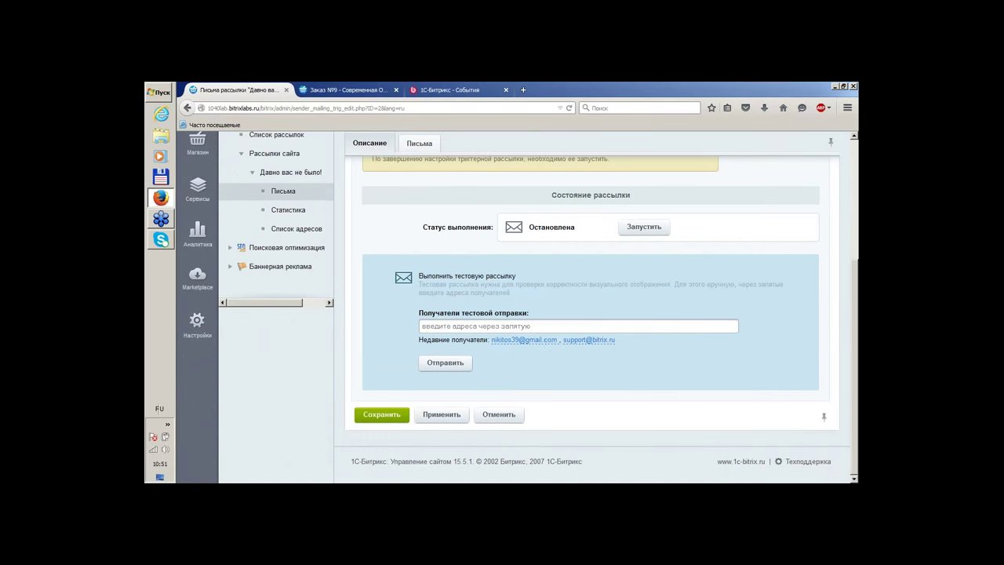
pyautogui.click(542, 340)
pyautogui.scroll(1, 639, 393)
pyautogui.scroll(2, 424, 196)
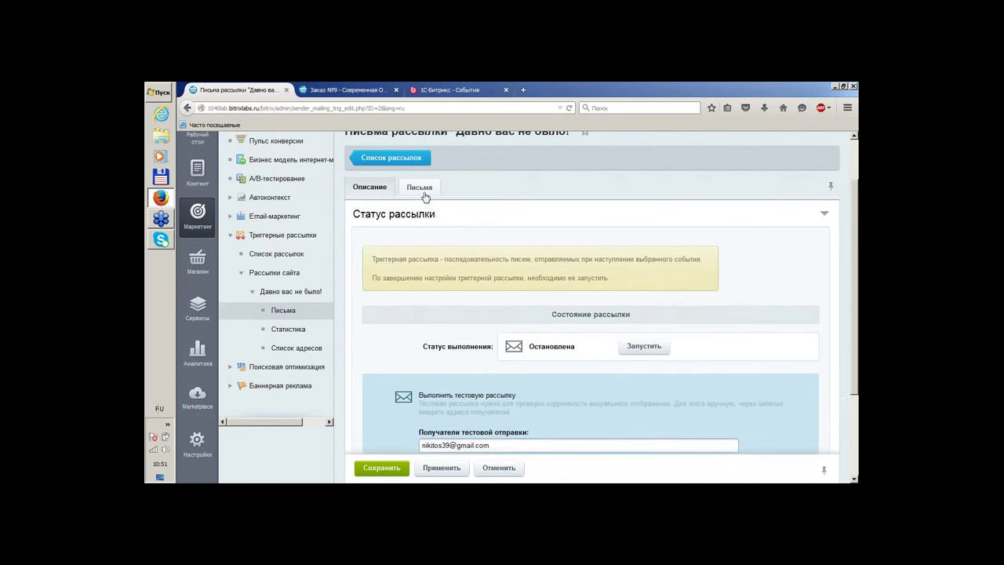
pyautogui.click(420, 190)
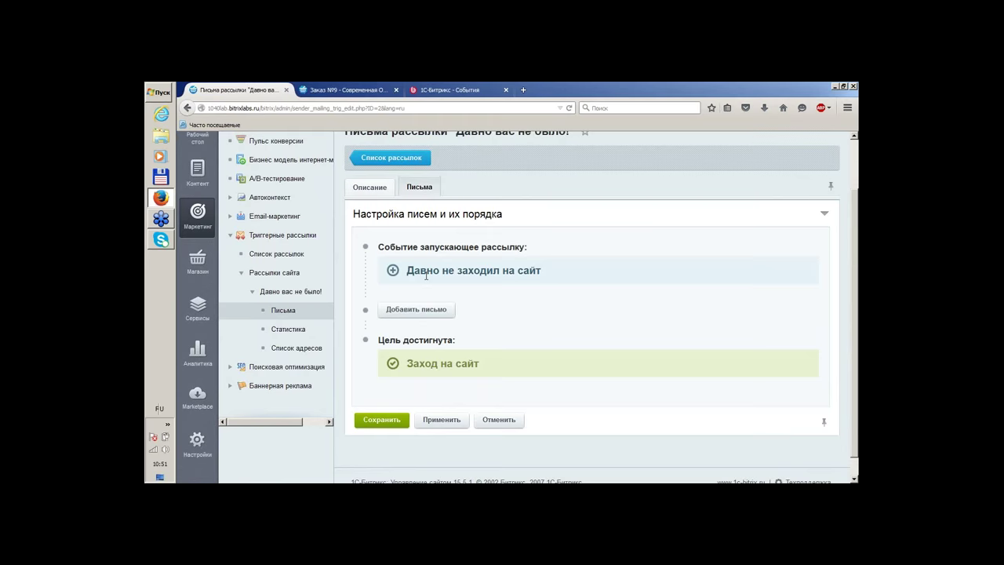
# Add a 1 столбец-1 letter with subject 'Давно вас не было, #NAME#' and visual editor on
pyautogui.click(411, 314)
pyautogui.scroll(-1, 599, 263)
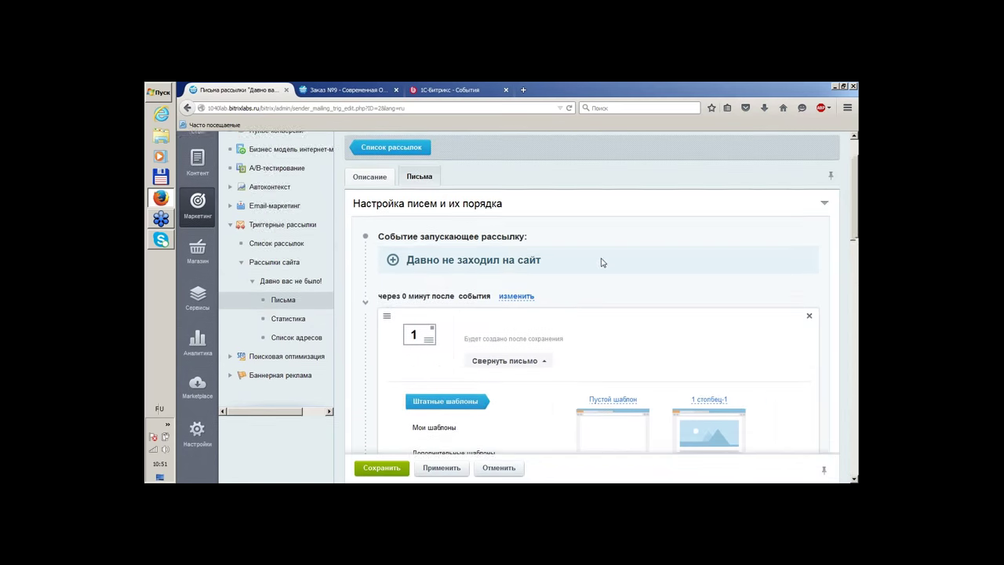
pyautogui.scroll(-3, 600, 263)
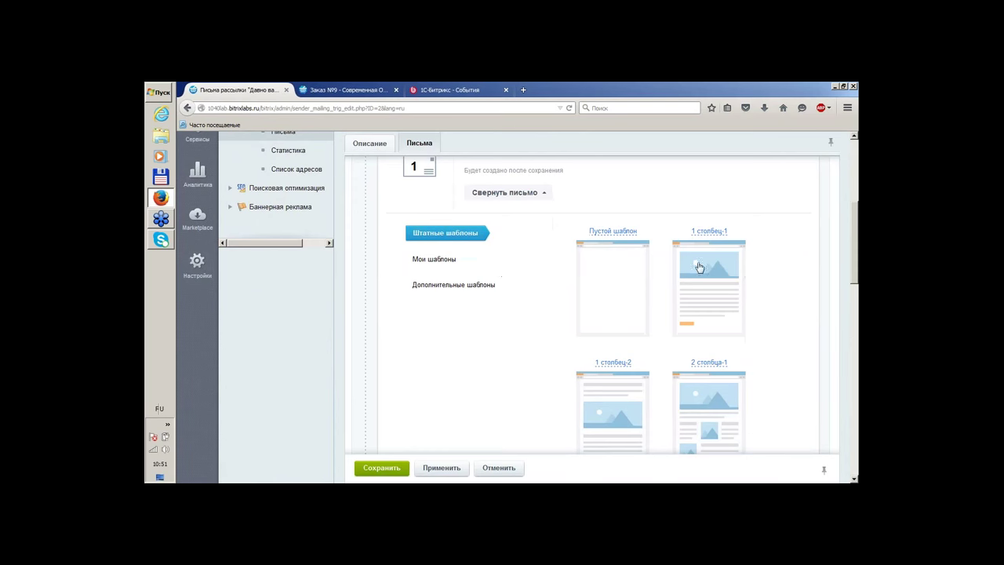
pyautogui.click(696, 264)
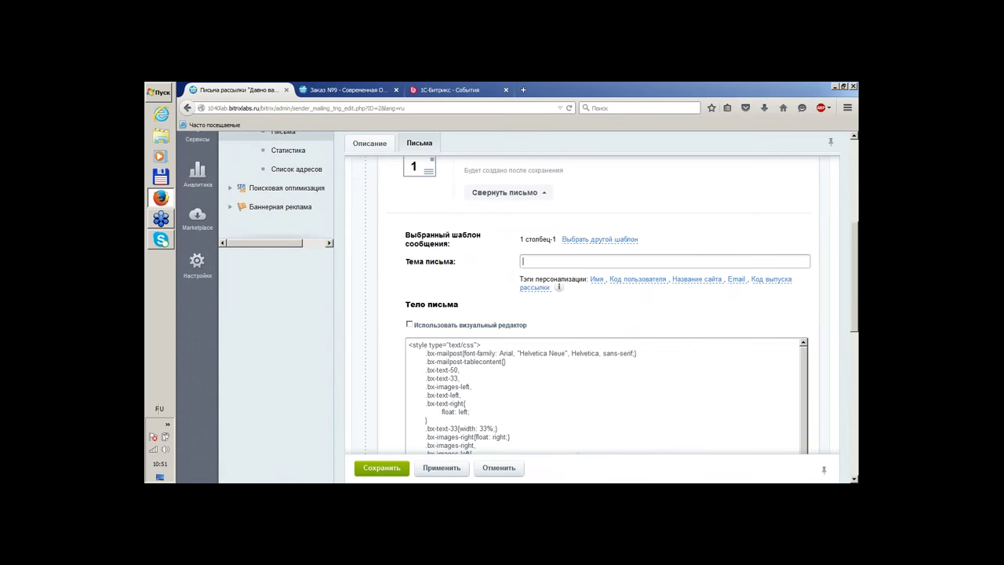
pyautogui.write('Давно вас не было,')
pyautogui.click(596, 279)
pyautogui.click(409, 324)
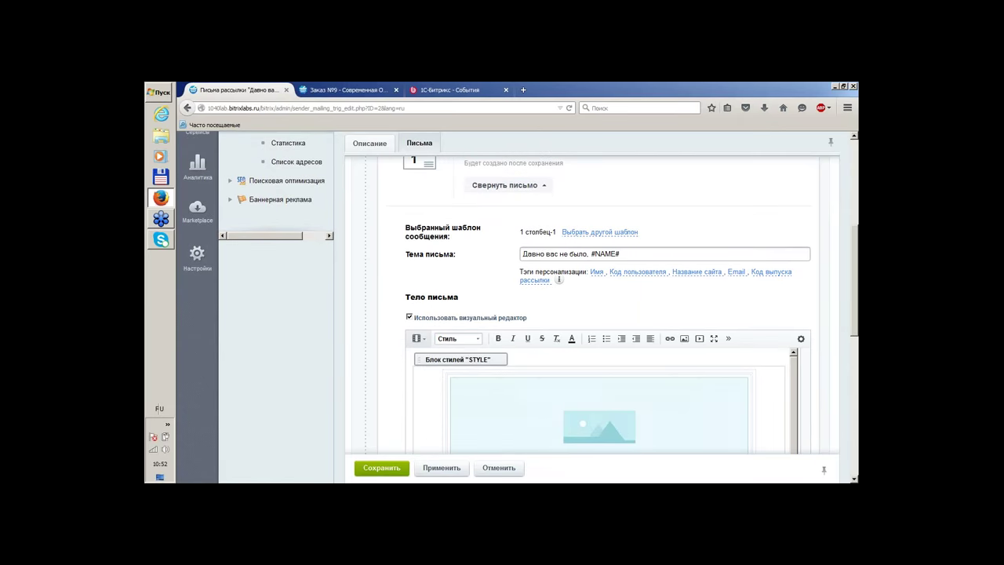
pyautogui.scroll(-10, 596, 314)
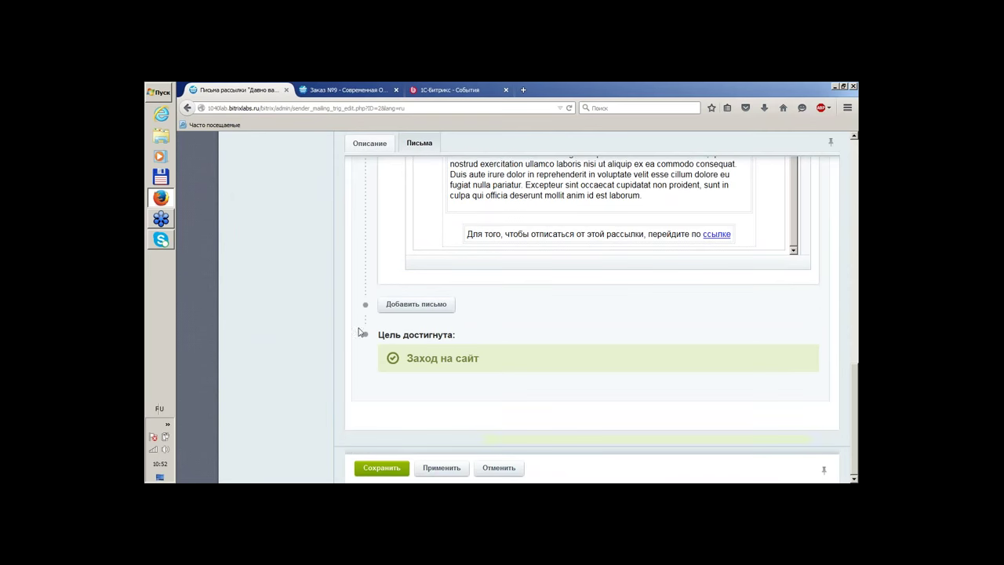
# Save the mailing, reopen it and pass through the wizard with conditions unchanged
pyautogui.click(380, 468)
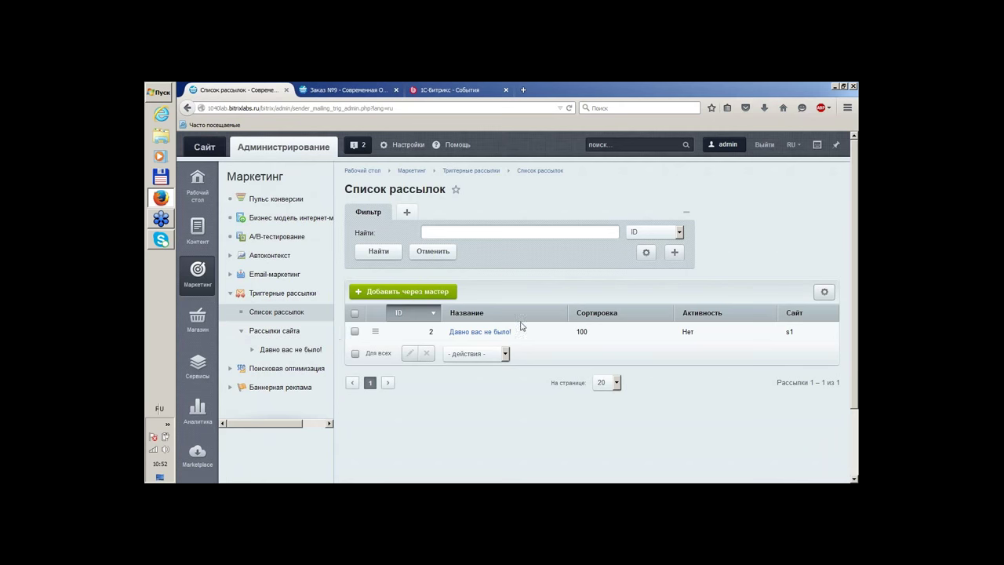
pyautogui.click(501, 331)
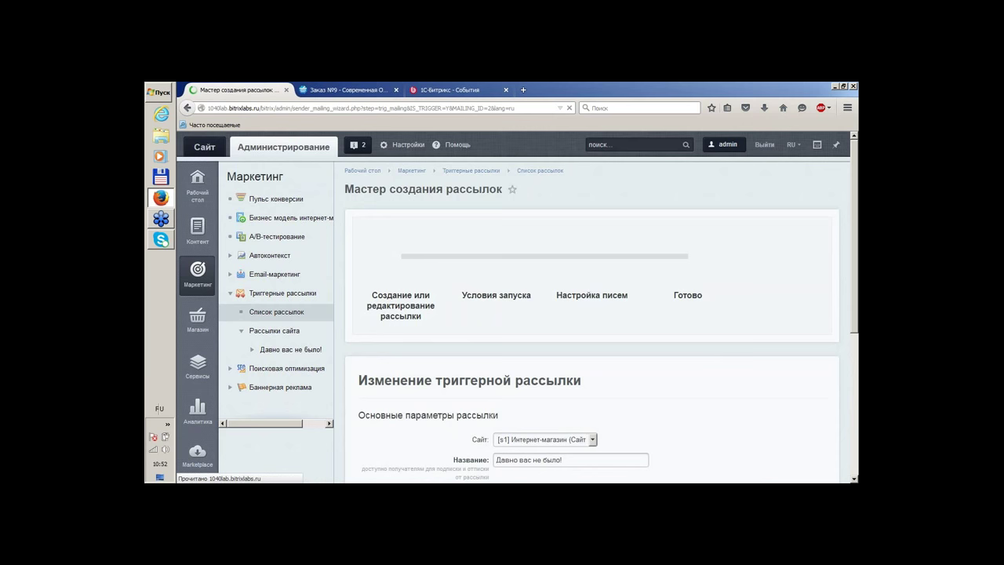
pyautogui.scroll(-5, 696, 272)
pyautogui.scroll(5, 706, 274)
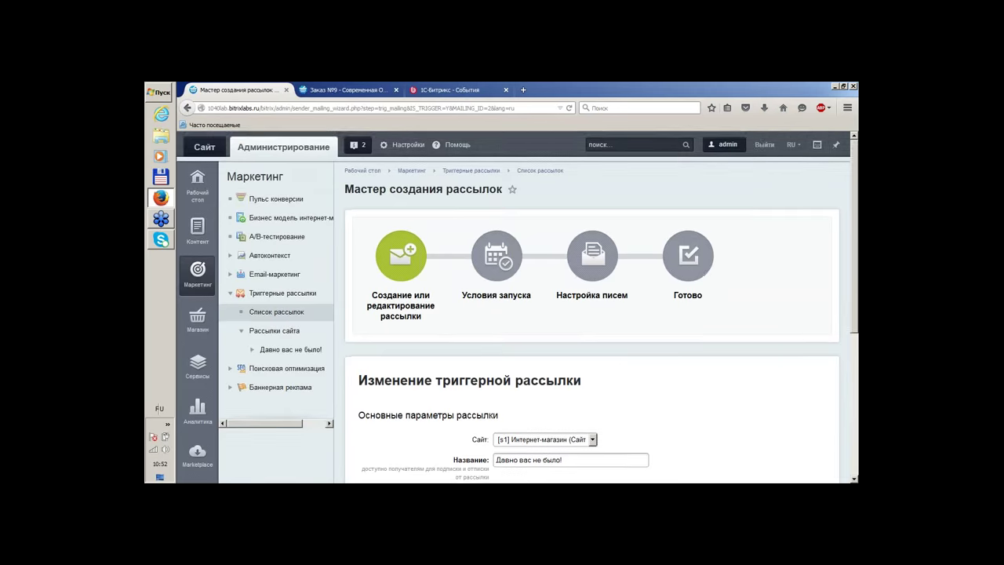
pyautogui.scroll(-5, 549, 310)
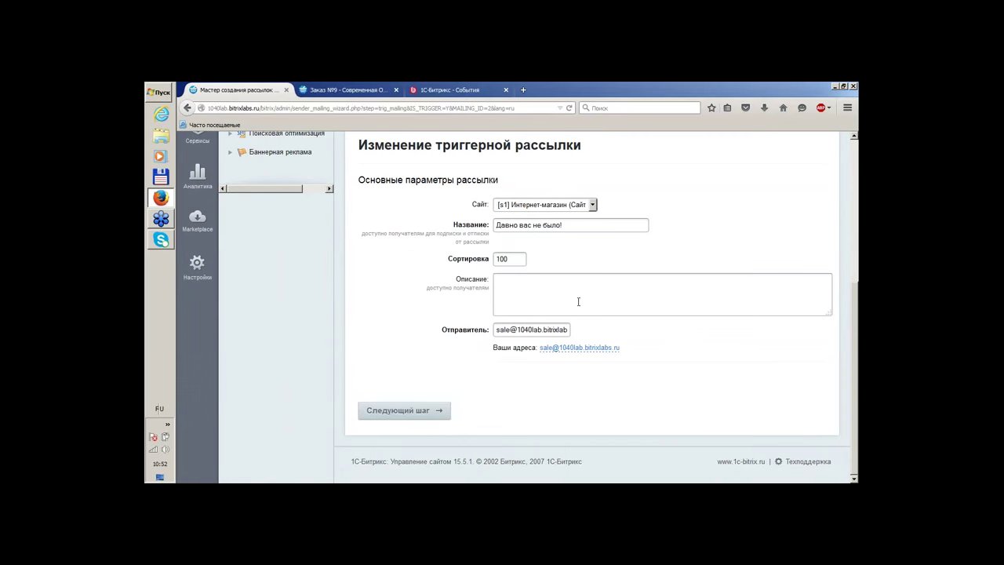
pyautogui.scroll(5, 578, 301)
pyautogui.scroll(-5, 628, 313)
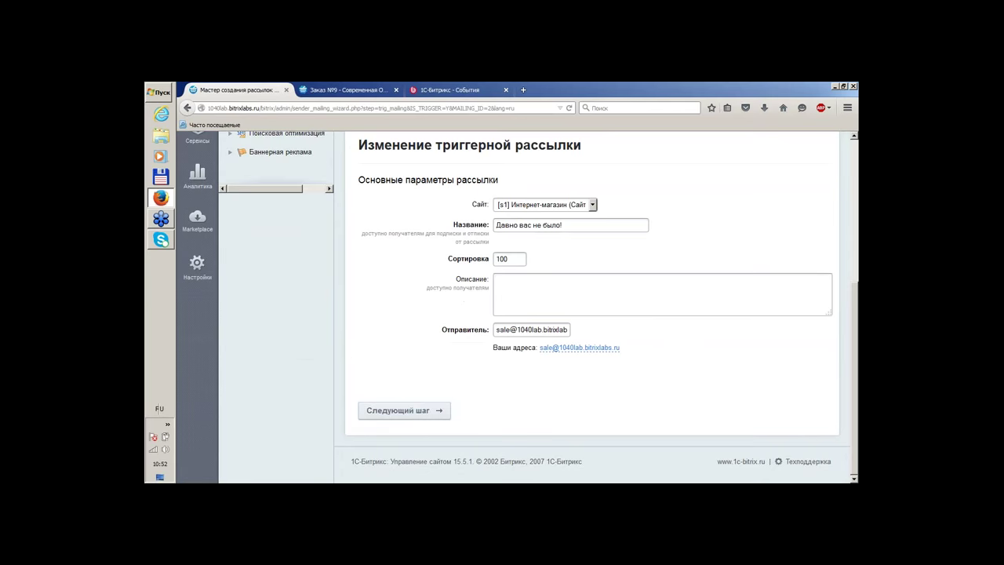
pyautogui.click(408, 410)
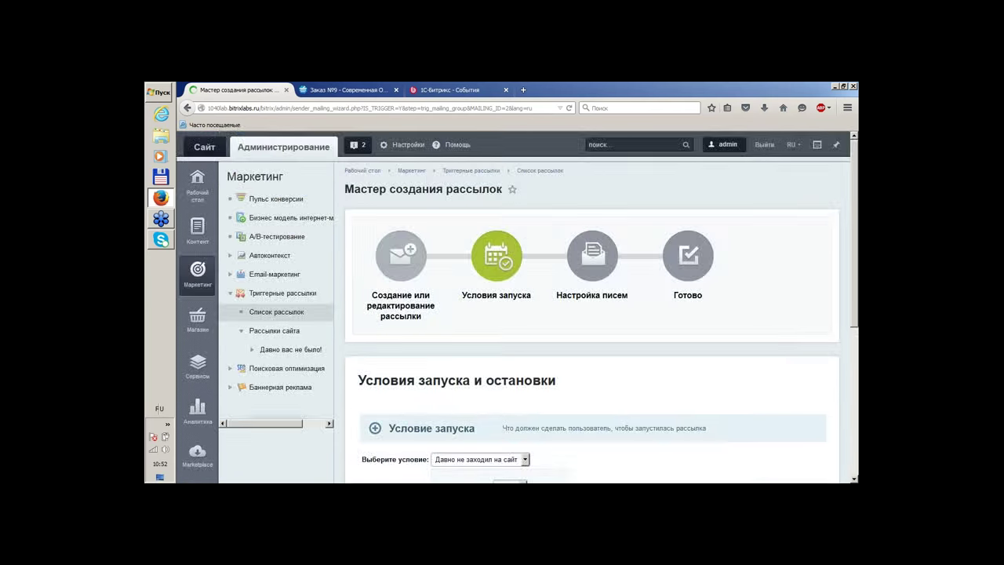
pyautogui.scroll(-5, 411, 258)
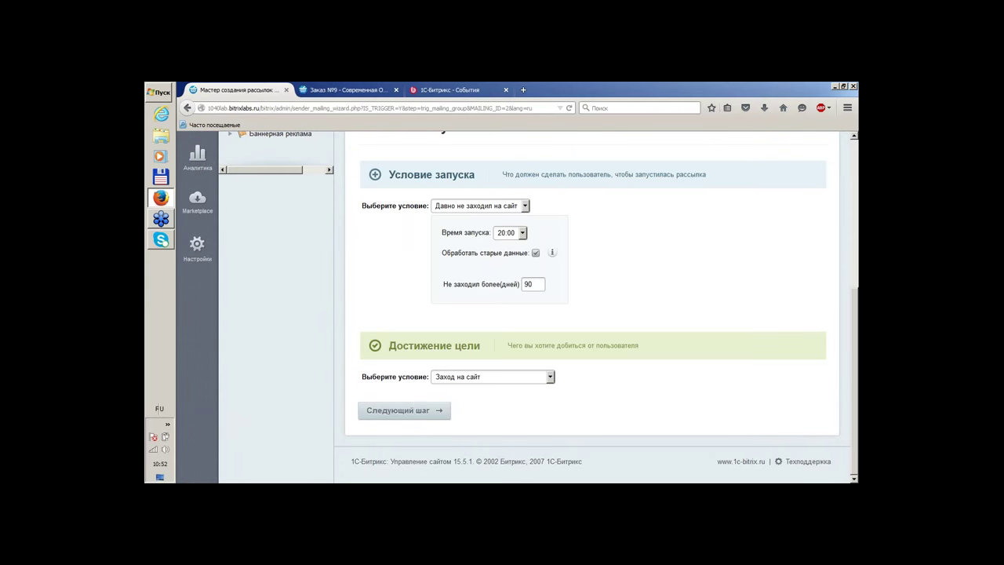
pyautogui.click(416, 418)
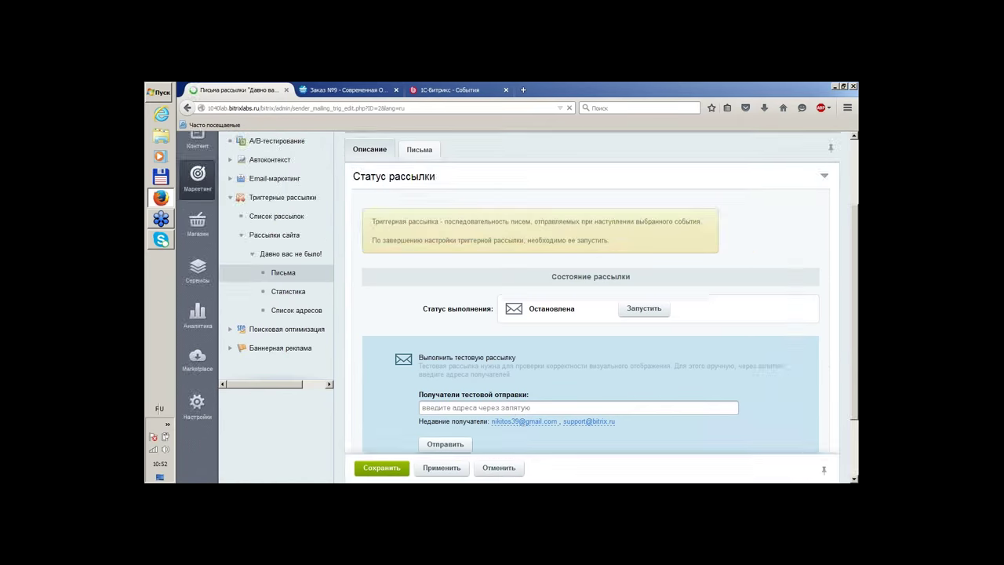
# Send a test letter of the mailing to a recent recipient address
pyautogui.scroll(-2, 526, 348)
pyautogui.click(523, 341)
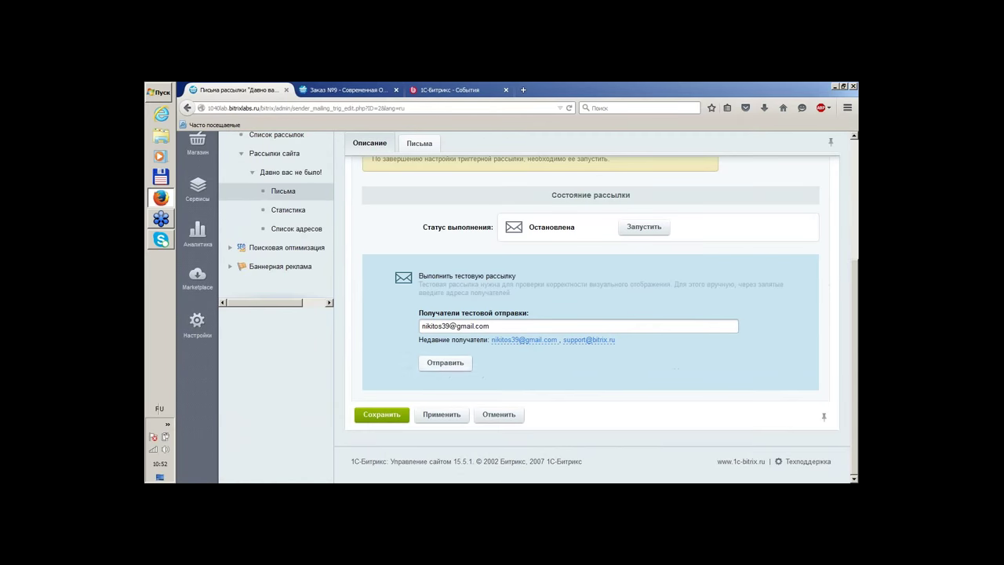
pyautogui.click(436, 369)
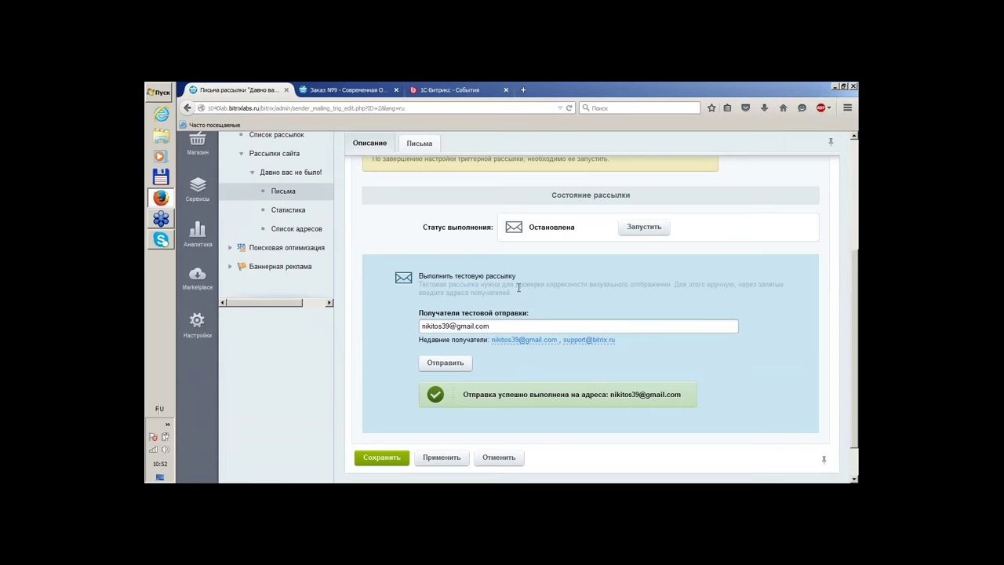
pyautogui.click(523, 89)
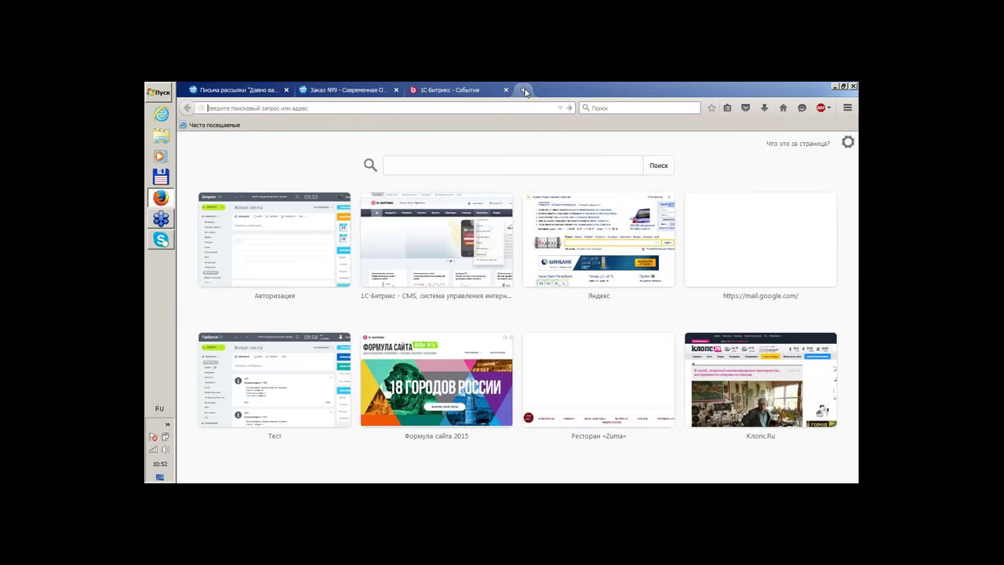
# Load Gmail in the new browser tab
pyautogui.write('ьошд')
pyautogui.press('BackSpace')
pyautogui.press('BackSpace')
pyautogui.press('BackSpace')
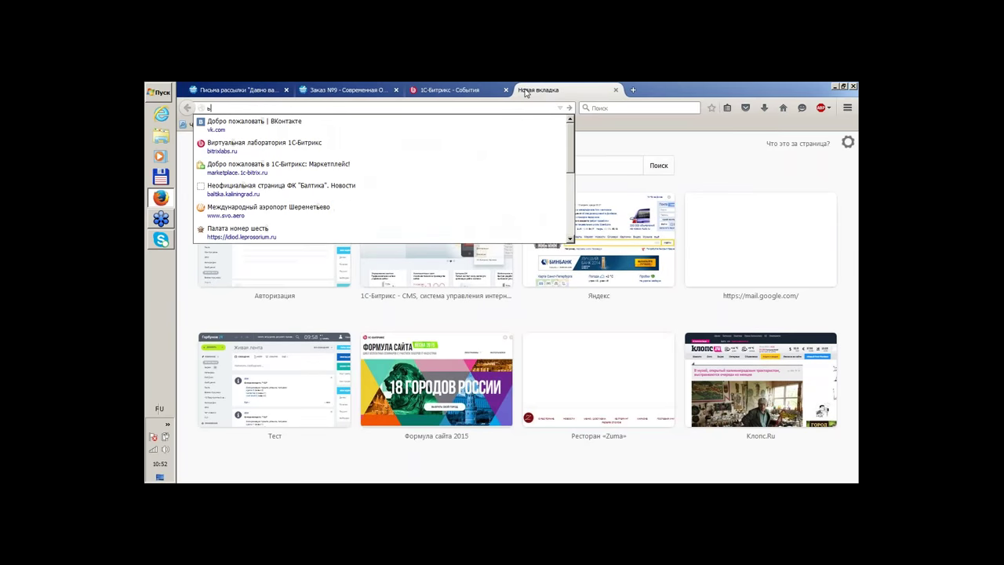
pyautogui.hotkey('alt', 'shift')
pyautogui.write('mail.google.com/')
pyautogui.press('Return')
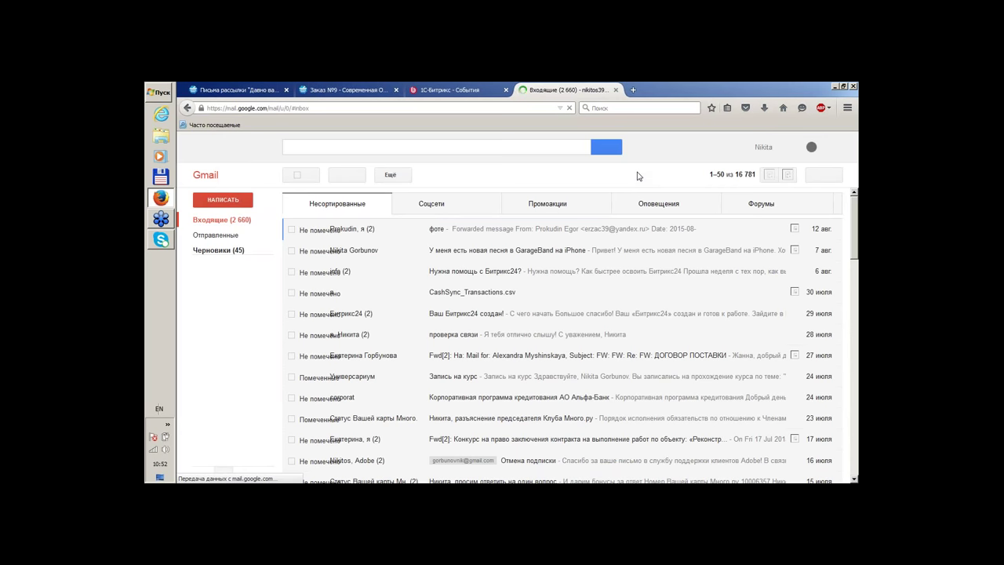
# Look through Соцсети, Промоакции and Спам for the test letter, then close Gmail
pyautogui.click(455, 203)
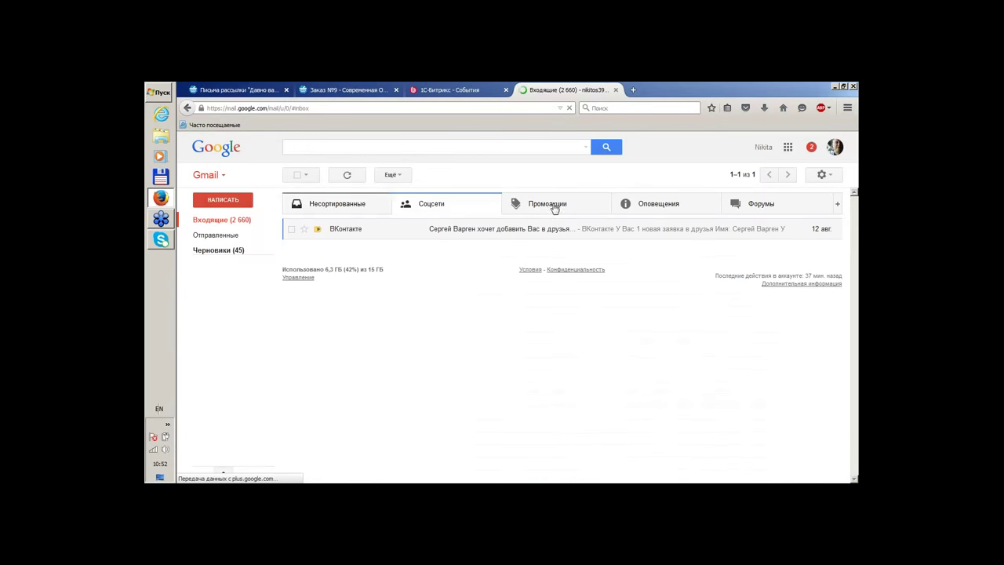
pyautogui.click(554, 206)
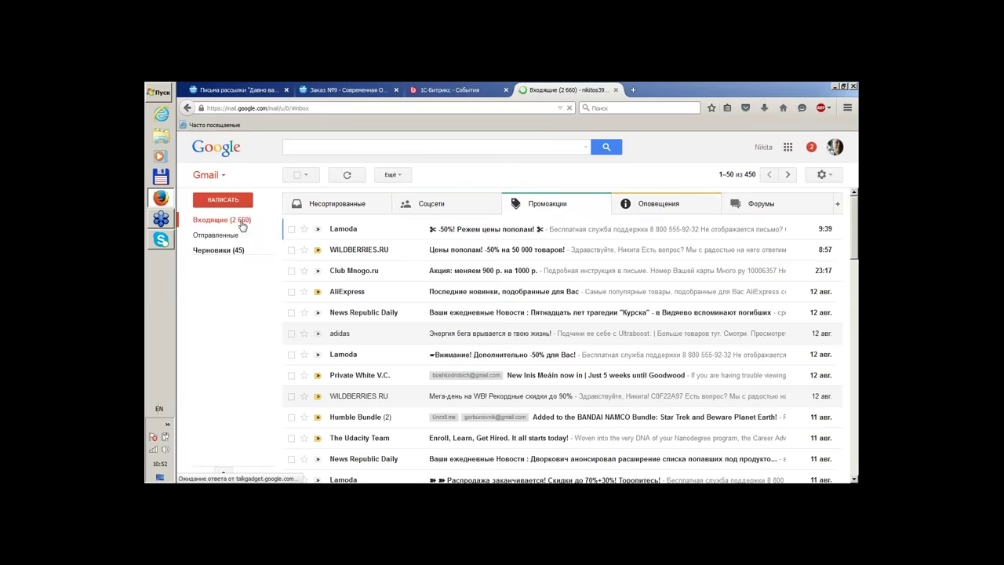
pyautogui.click(210, 266)
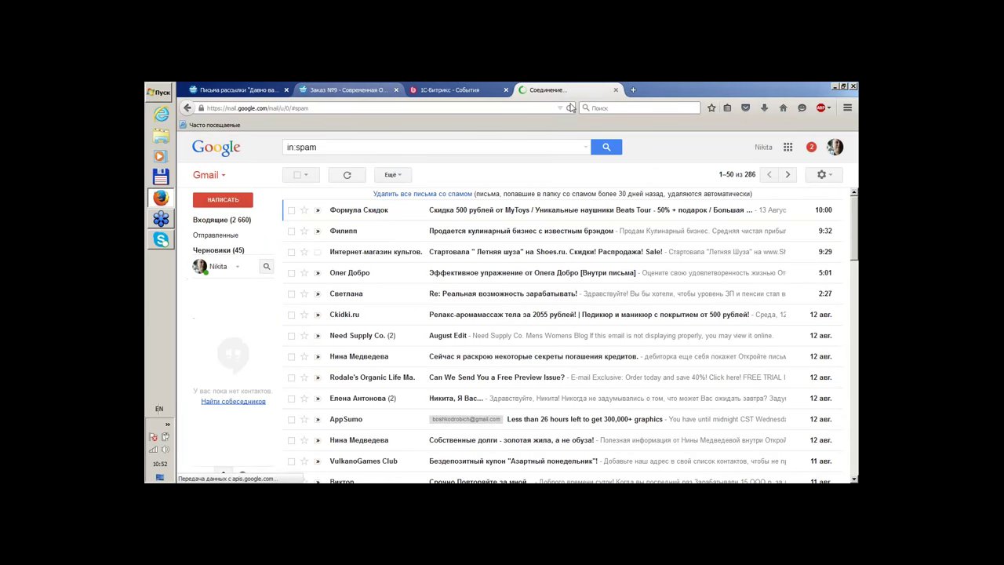
pyautogui.click(615, 89)
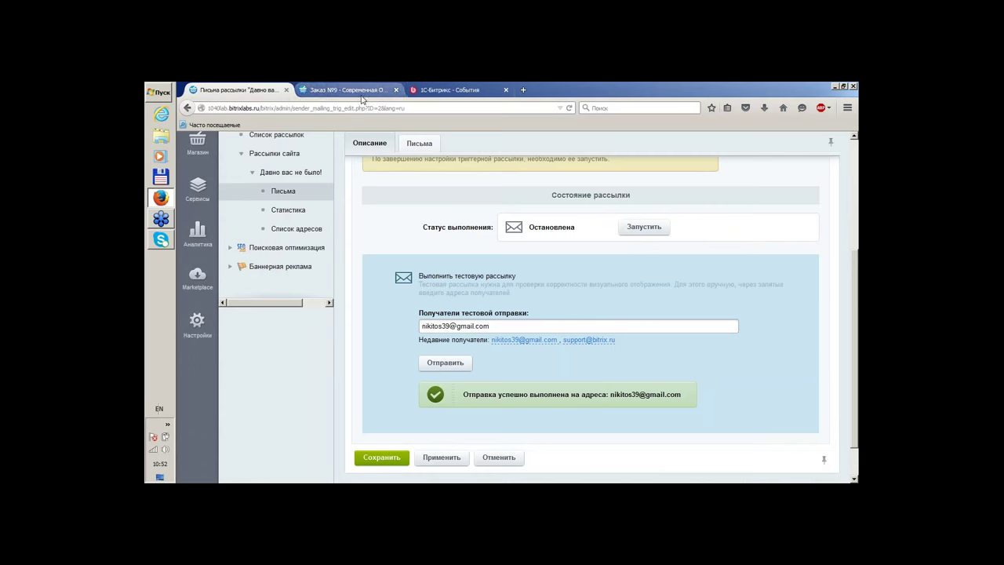
# Go to the trigger mailing list and start the creation wizard
pyautogui.scroll(-1, 436, 212)
pyautogui.scroll(5, 424, 245)
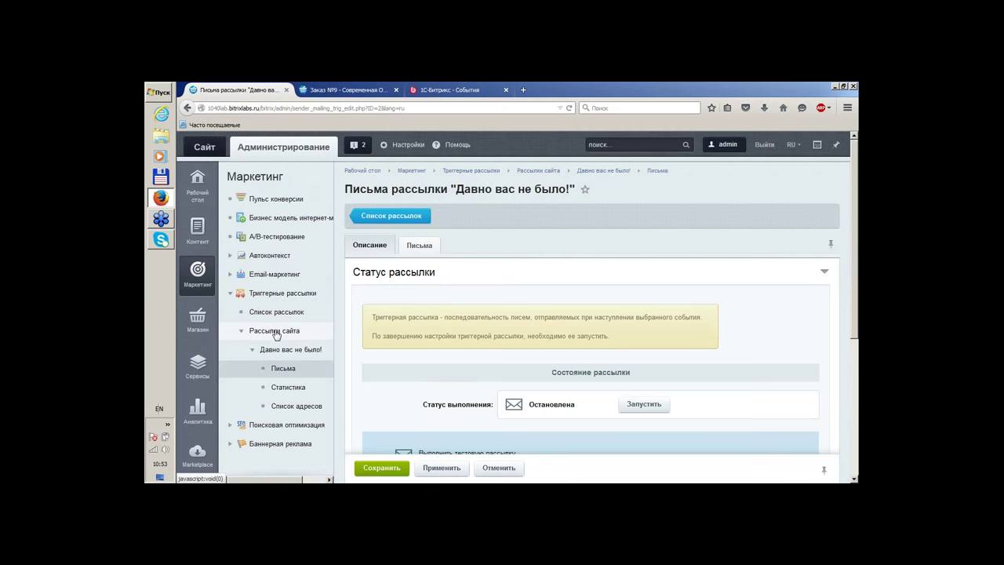
pyautogui.click(276, 334)
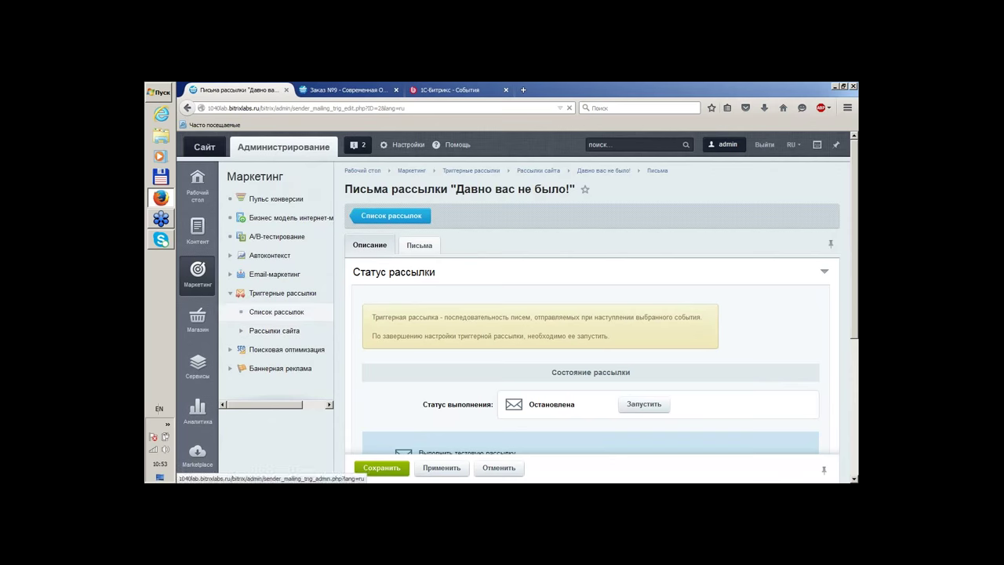
pyautogui.click(277, 311)
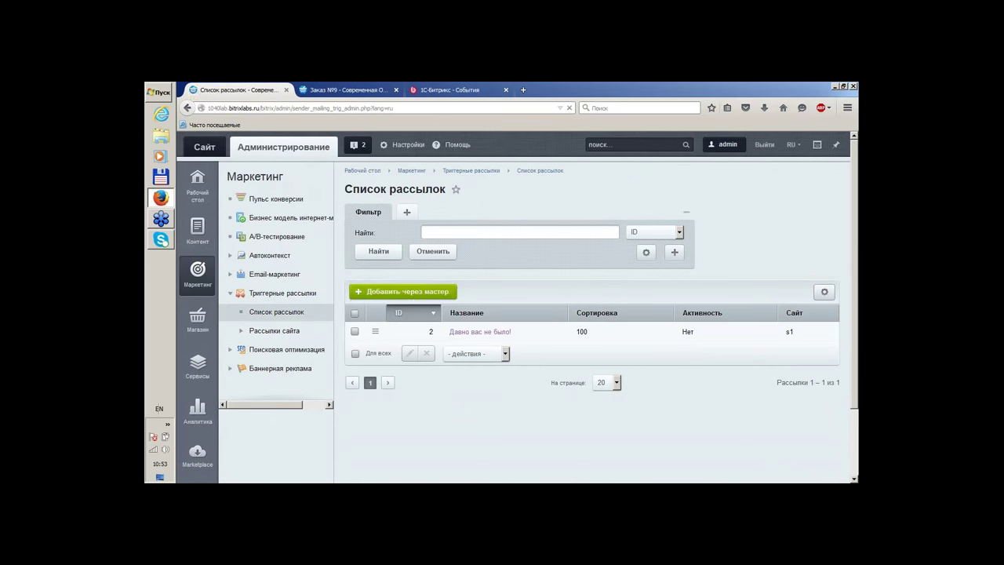
pyautogui.click(412, 292)
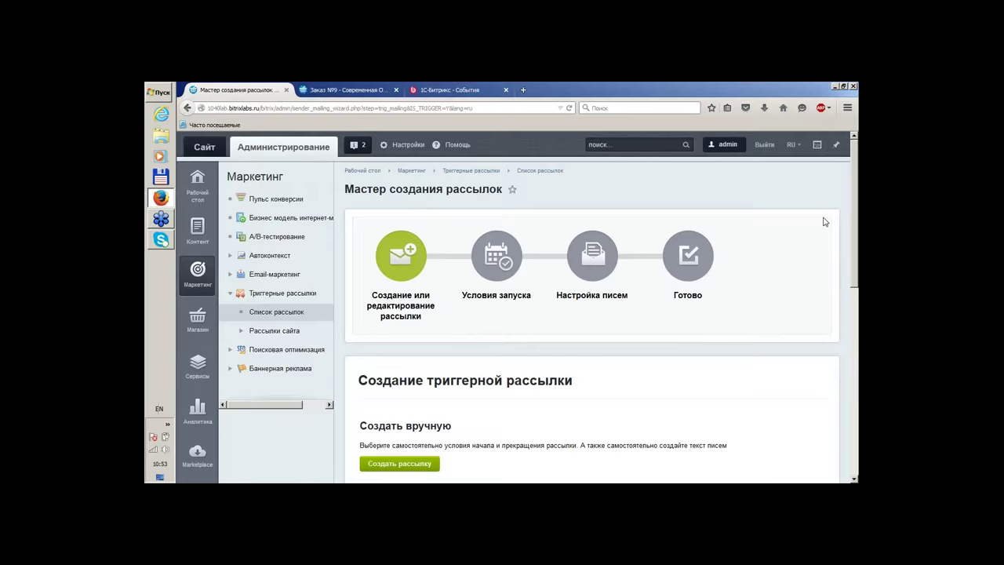
# Preview the Забытая корзина template's form, then go back to the mailing list
pyautogui.scroll(-4, 824, 222)
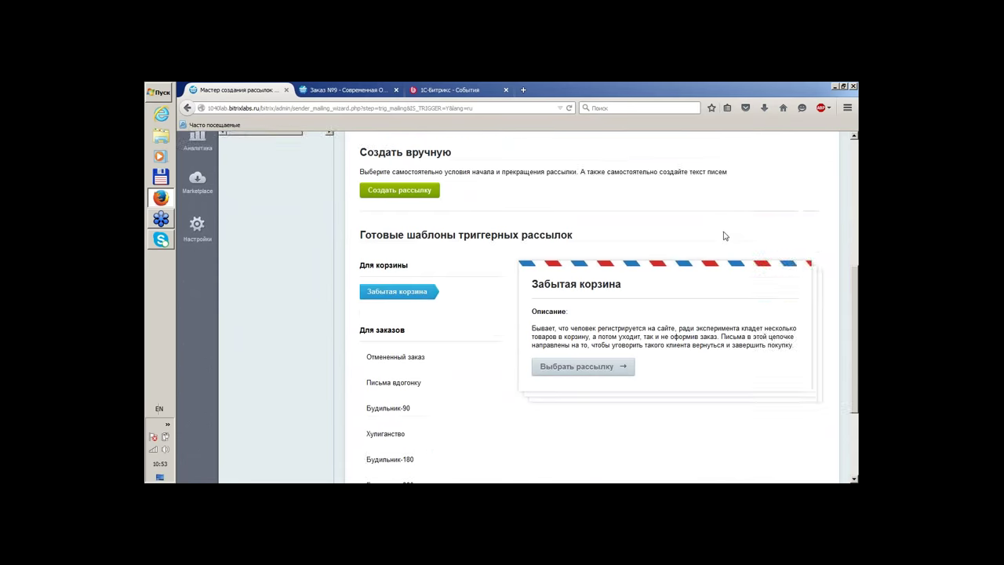
pyautogui.scroll(-2, 725, 236)
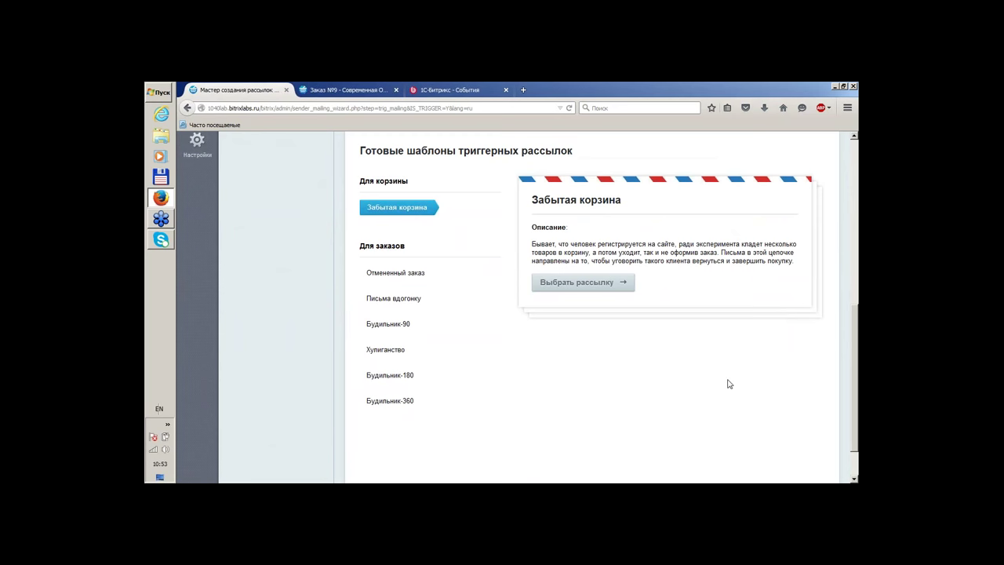
pyautogui.scroll(1, 701, 392)
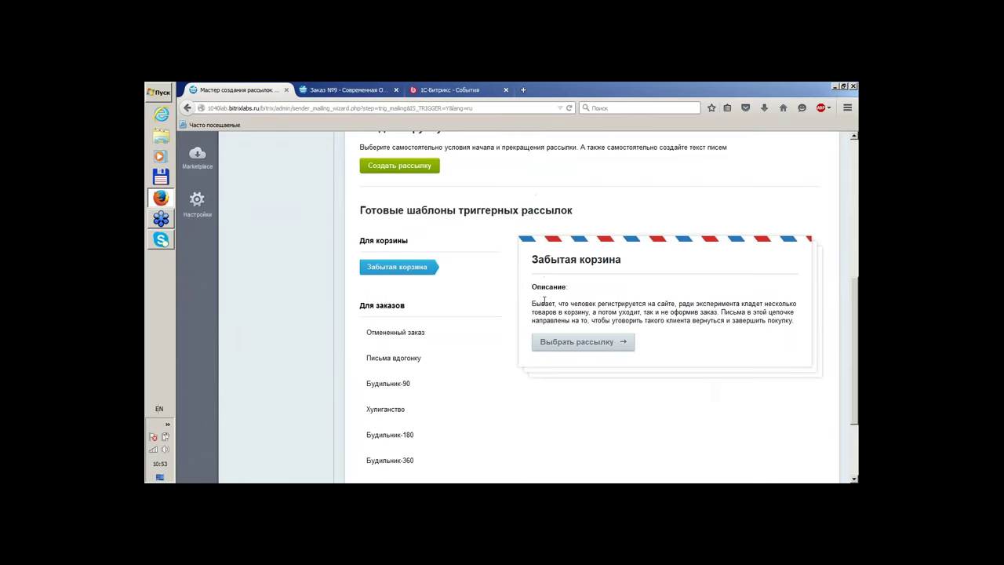
pyautogui.scroll(-1, 514, 297)
pyautogui.click(585, 282)
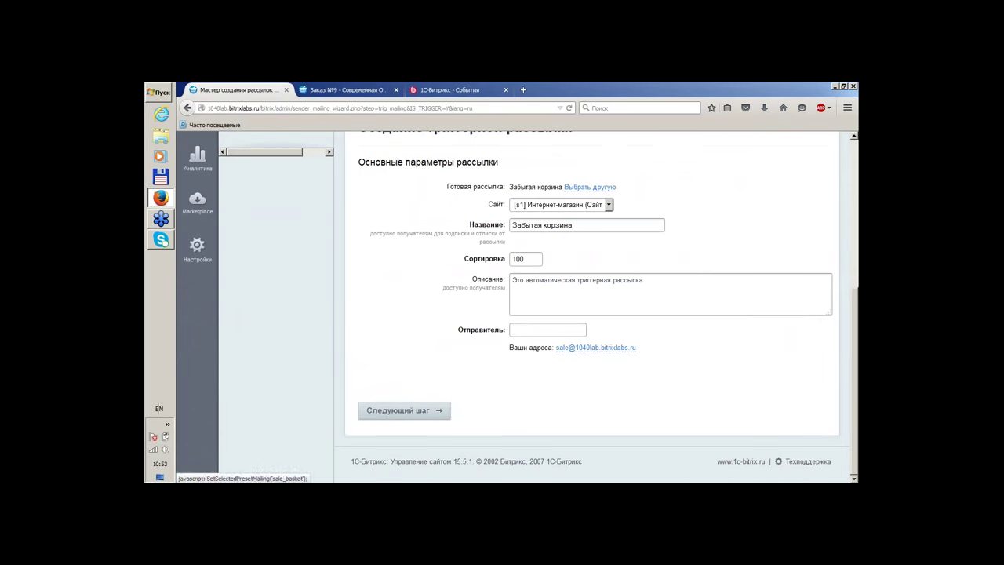
pyautogui.scroll(2, 341, 265)
pyautogui.scroll(2, 342, 265)
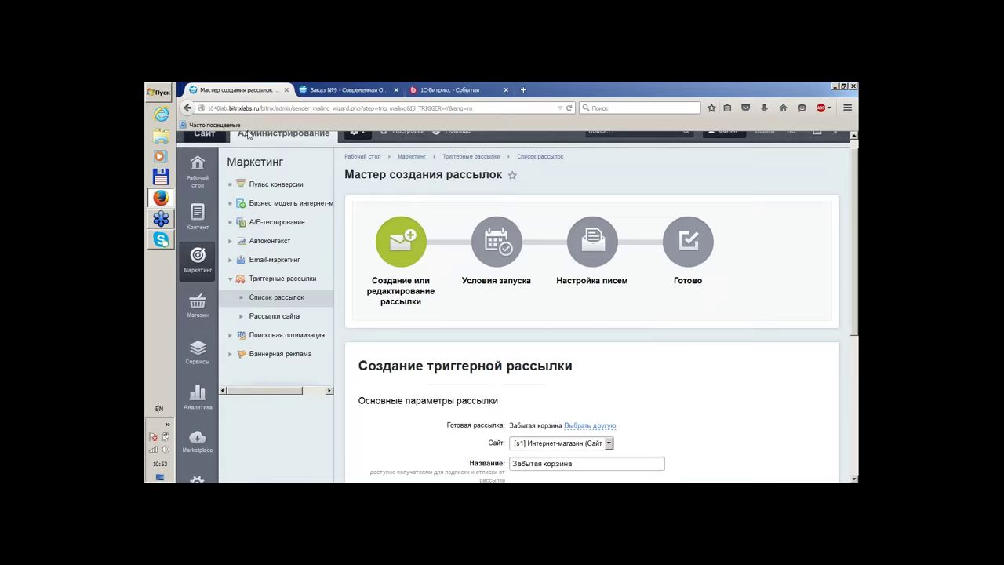
pyautogui.click(200, 108)
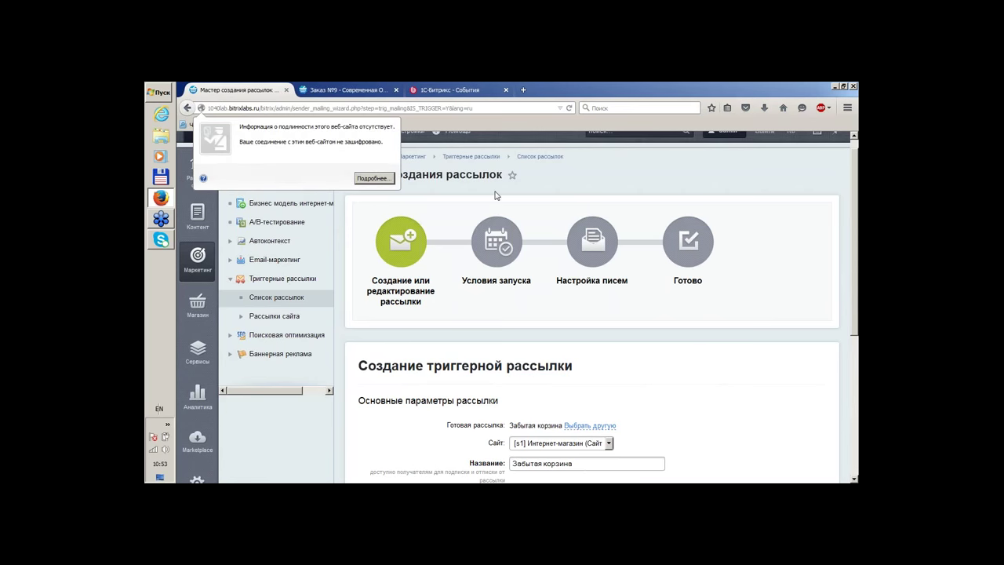
pyautogui.click(583, 185)
pyautogui.click(187, 108)
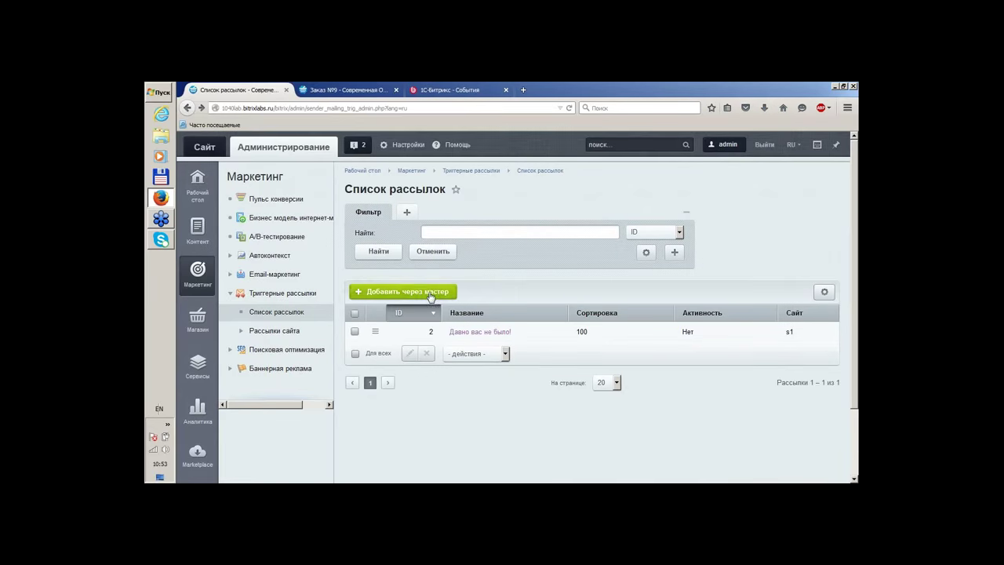
# Read the Отмененный заказ, Письма вдогонку, Будильник-90, Хулиганство and Будильник-180 template descriptions
pyautogui.click(430, 297)
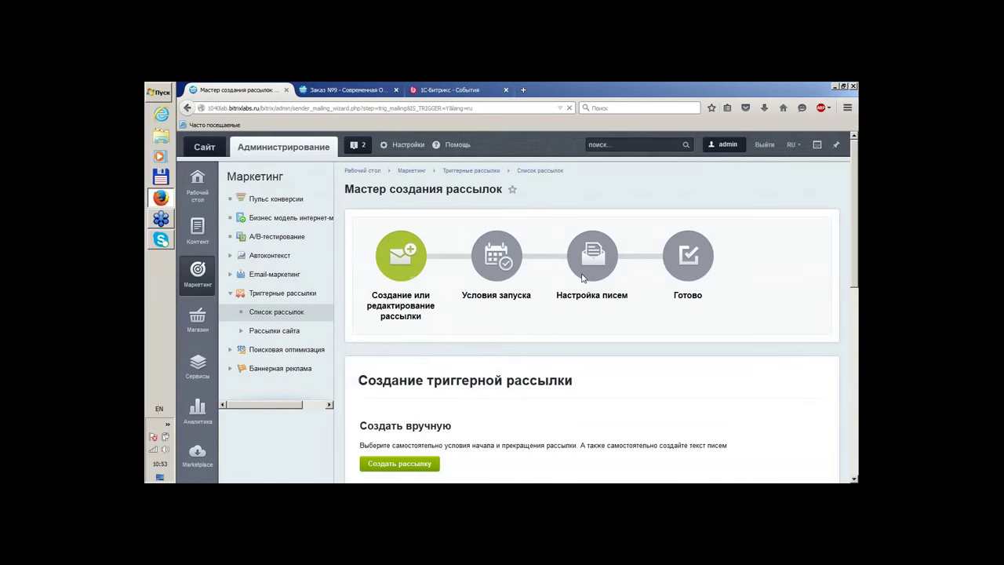
pyautogui.scroll(-10, 588, 314)
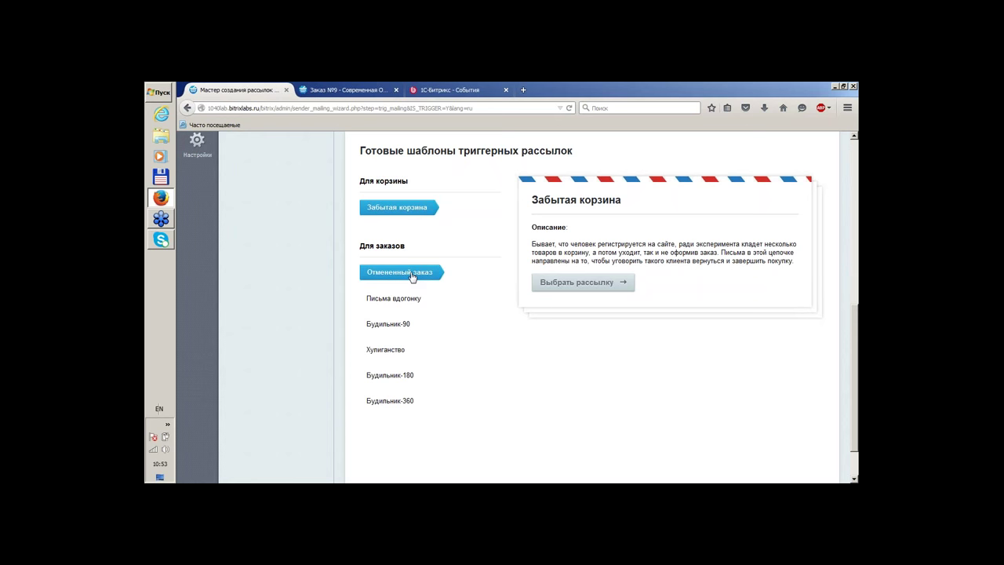
pyautogui.click(414, 277)
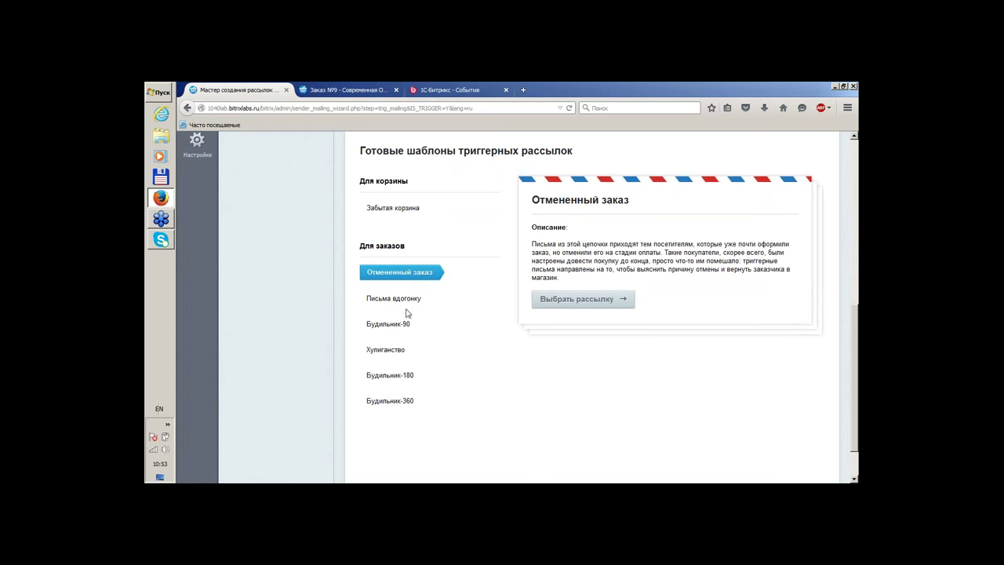
pyautogui.click(403, 304)
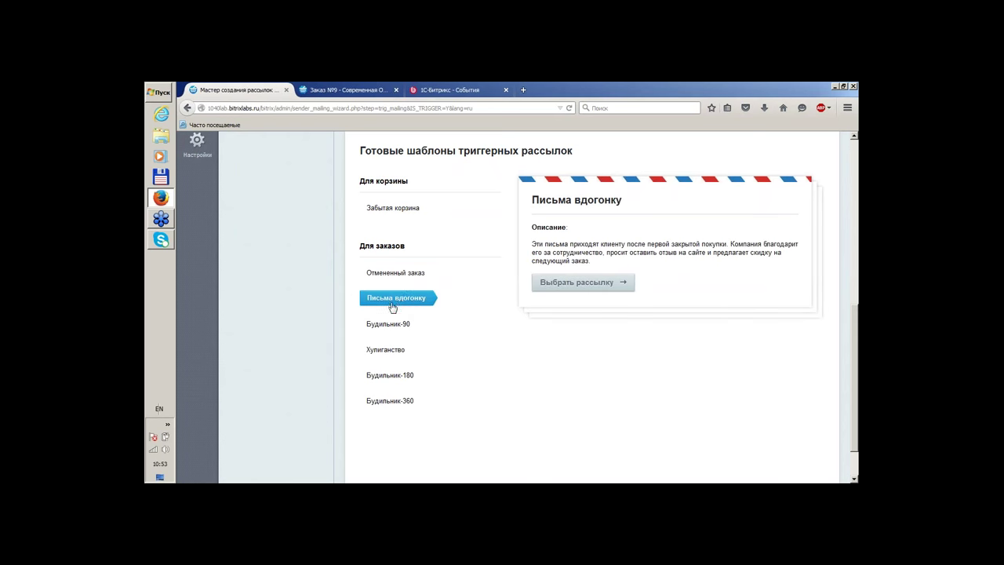
pyautogui.click(390, 275)
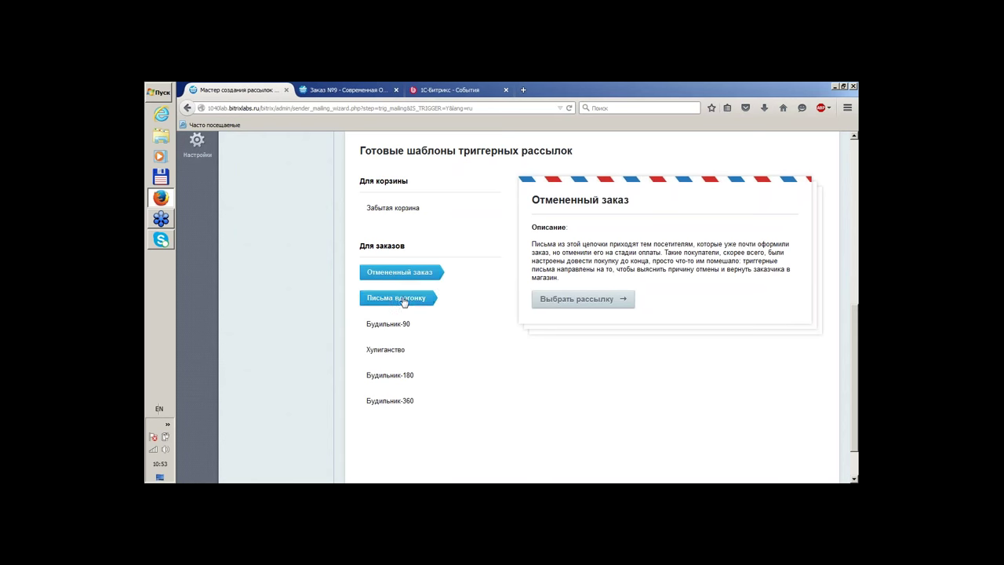
pyautogui.click(397, 303)
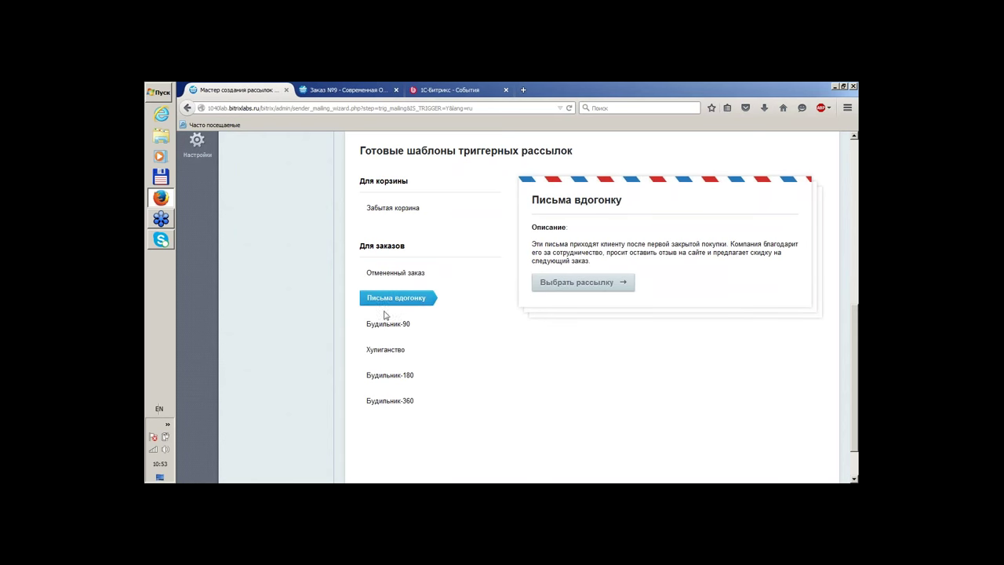
pyautogui.click(382, 325)
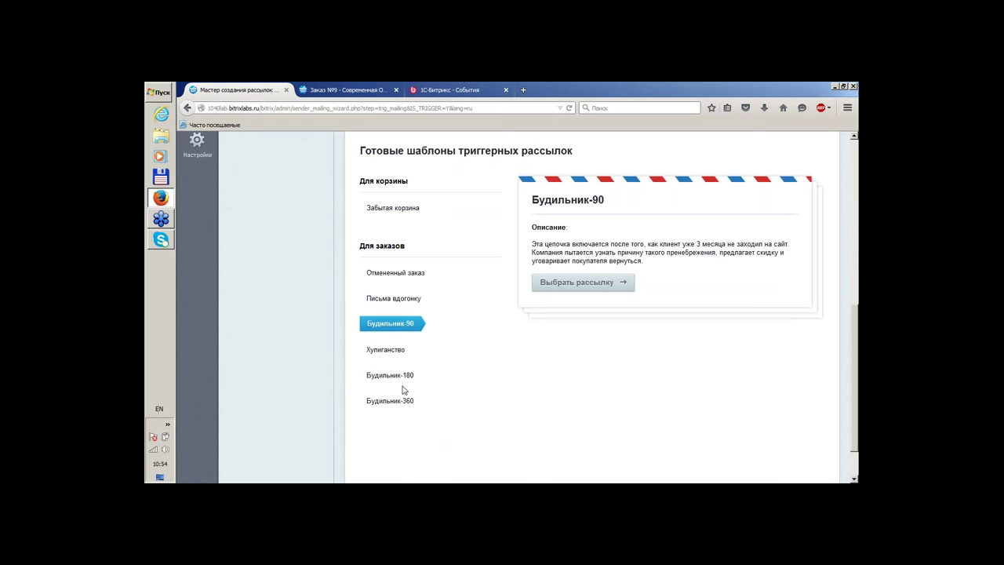
pyautogui.click(392, 357)
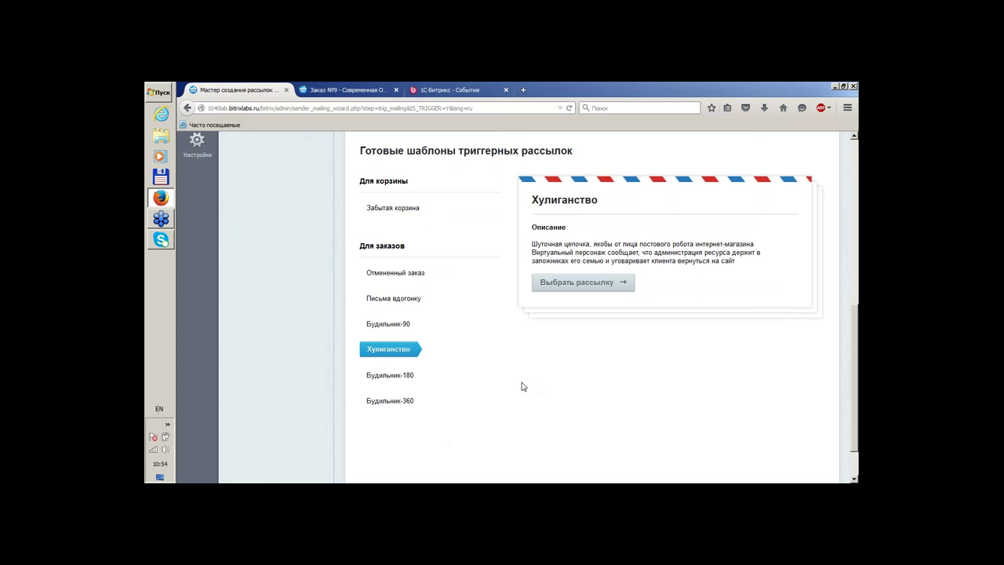
pyautogui.click(406, 376)
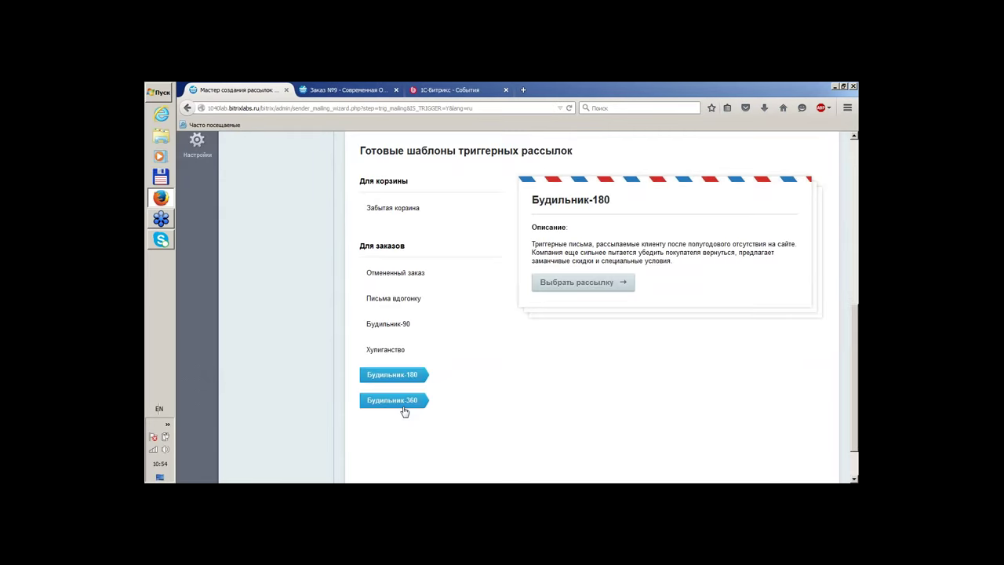
pyautogui.scroll(3, 558, 423)
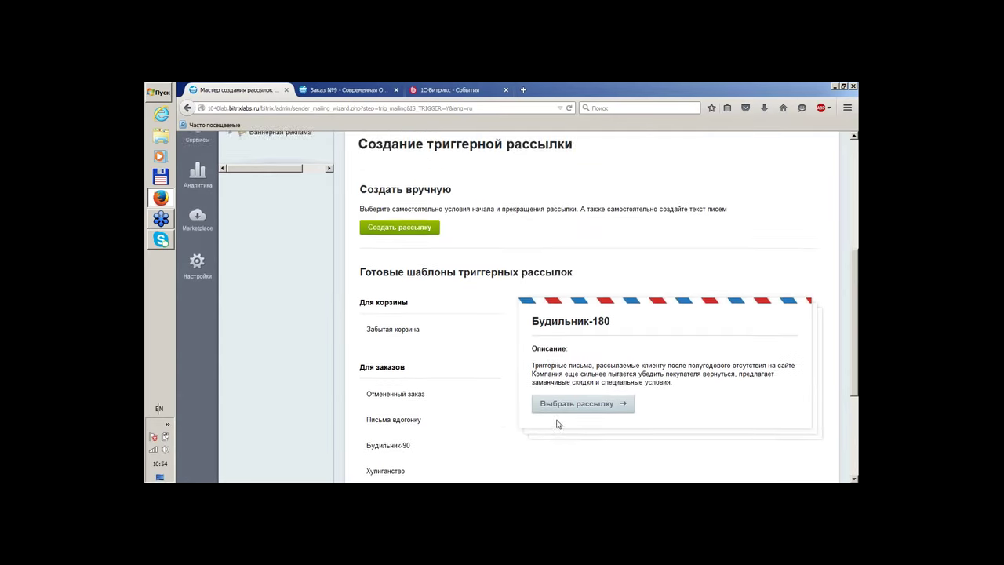
pyautogui.scroll(3, 557, 424)
pyautogui.scroll(3, 553, 424)
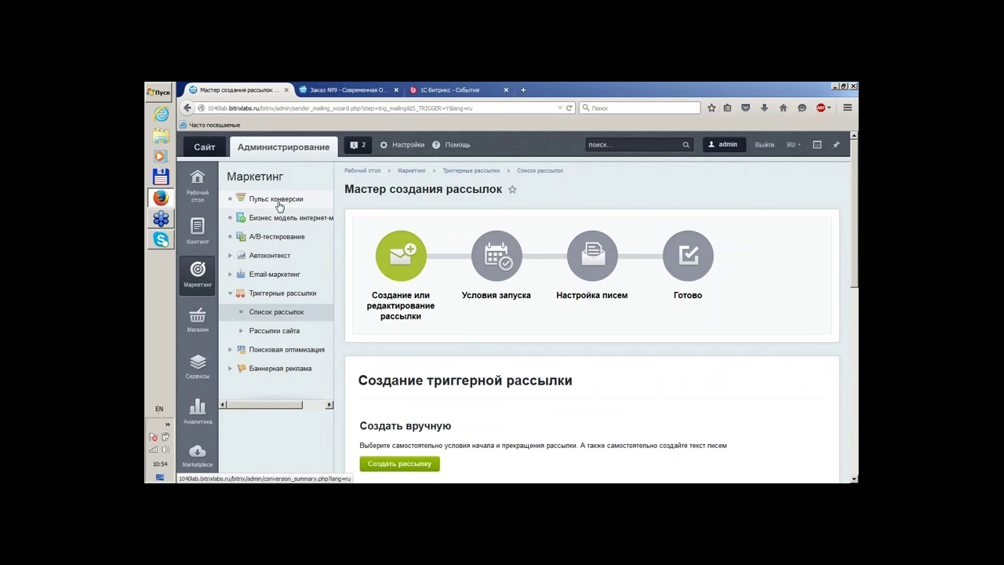
# Open Пульс конверсии to view 1.06% site conversion for 01.07.2015–31.08.2015
pyautogui.click(279, 203)
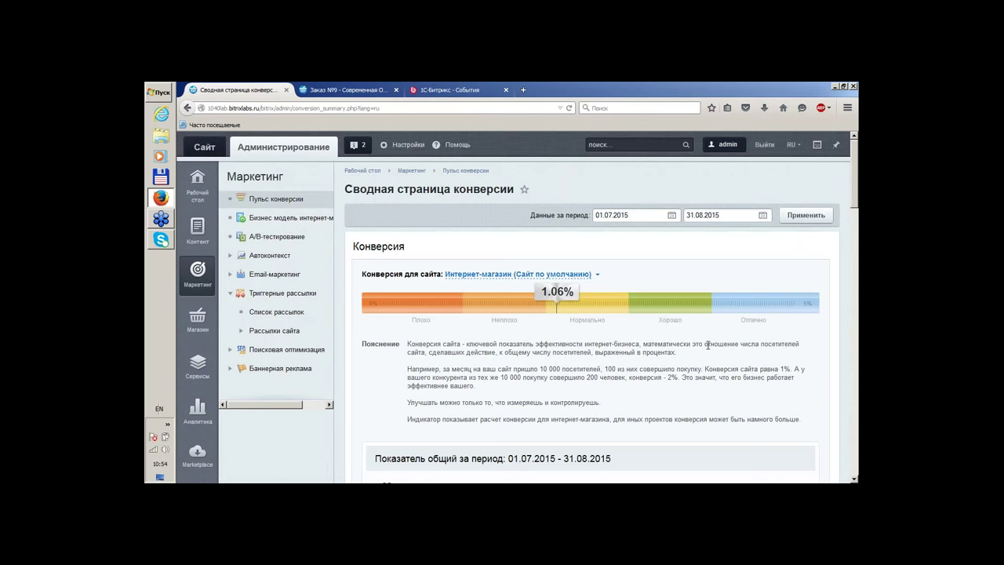
pyautogui.scroll(-2, 708, 346)
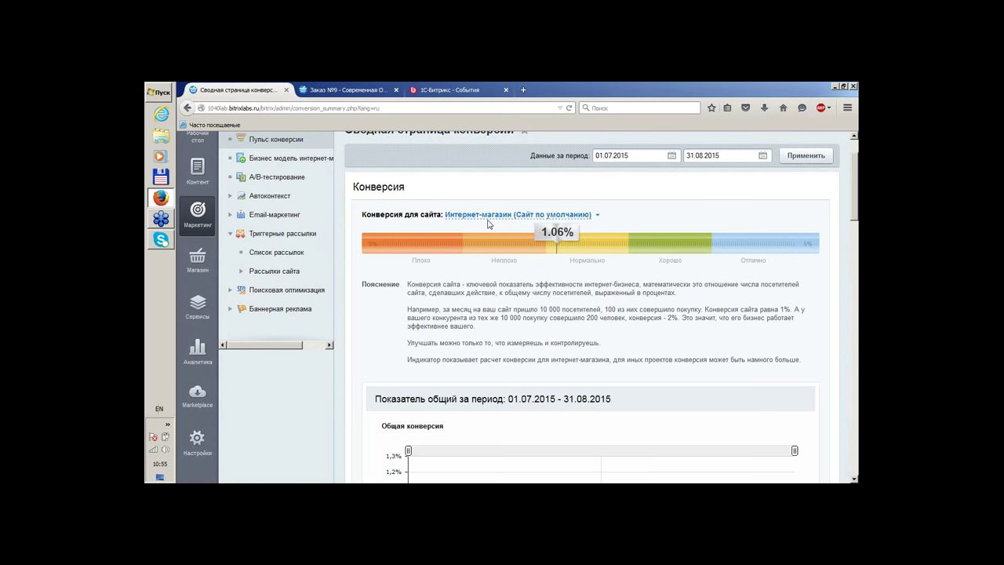
# Scroll through the conversion summary to review the device result blocks
pyautogui.scroll(-1, 644, 240)
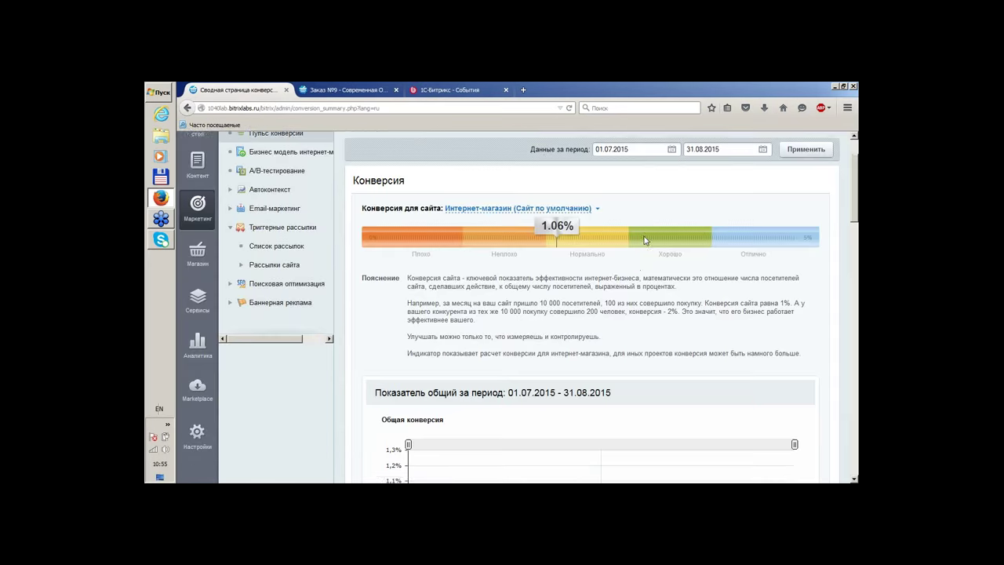
pyautogui.scroll(-1, 644, 240)
pyautogui.scroll(3, 651, 239)
pyautogui.scroll(-5, 688, 285)
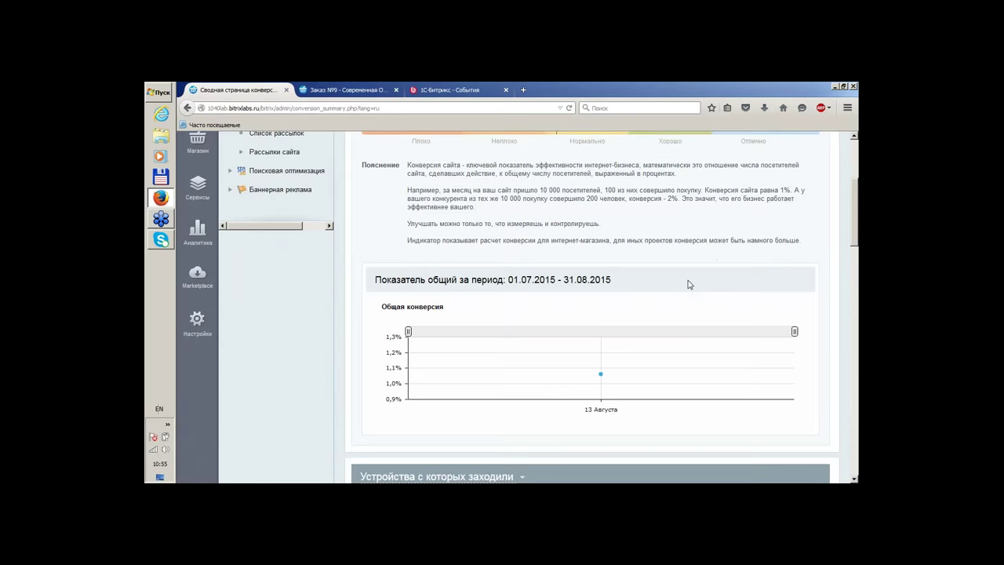
pyautogui.scroll(-2, 628, 314)
pyautogui.moveTo(602, 318)
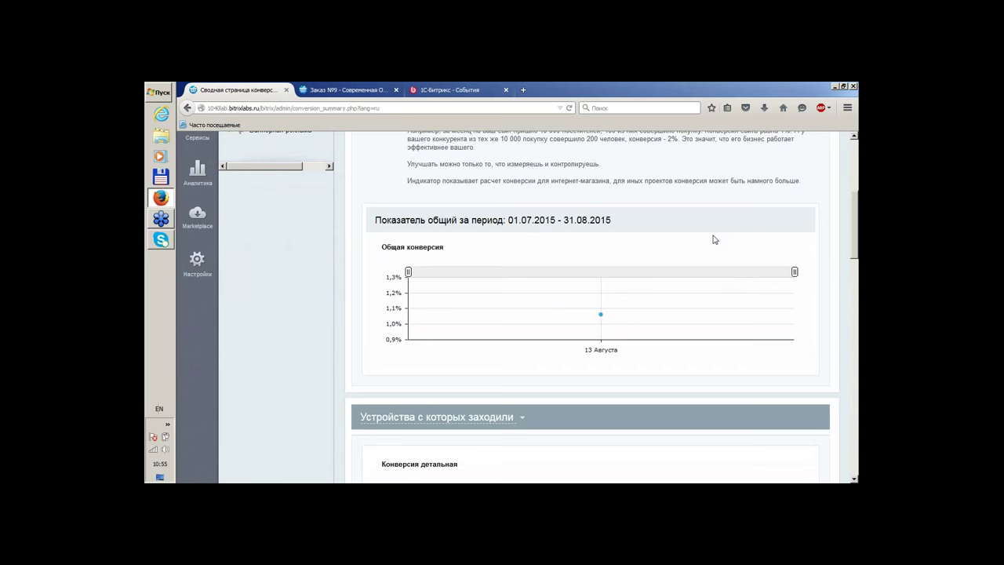
pyautogui.scroll(-3, 713, 241)
pyautogui.scroll(2, 711, 241)
pyautogui.moveTo(639, 265)
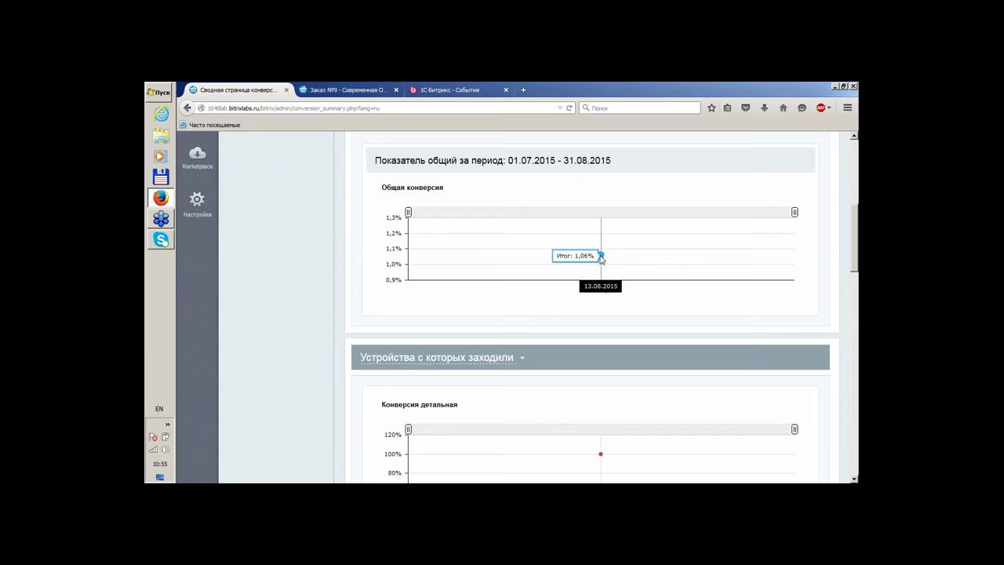
pyautogui.scroll(3, 630, 258)
pyautogui.scroll(-6, 630, 258)
pyautogui.scroll(3, 630, 258)
pyautogui.scroll(-4, 539, 281)
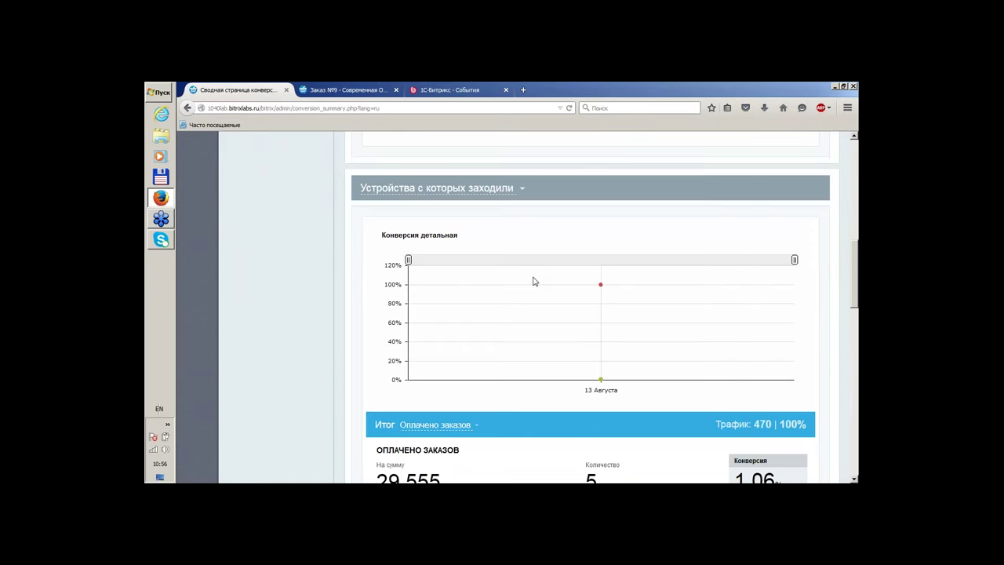
pyautogui.scroll(4, 435, 260)
pyautogui.scroll(-4, 435, 260)
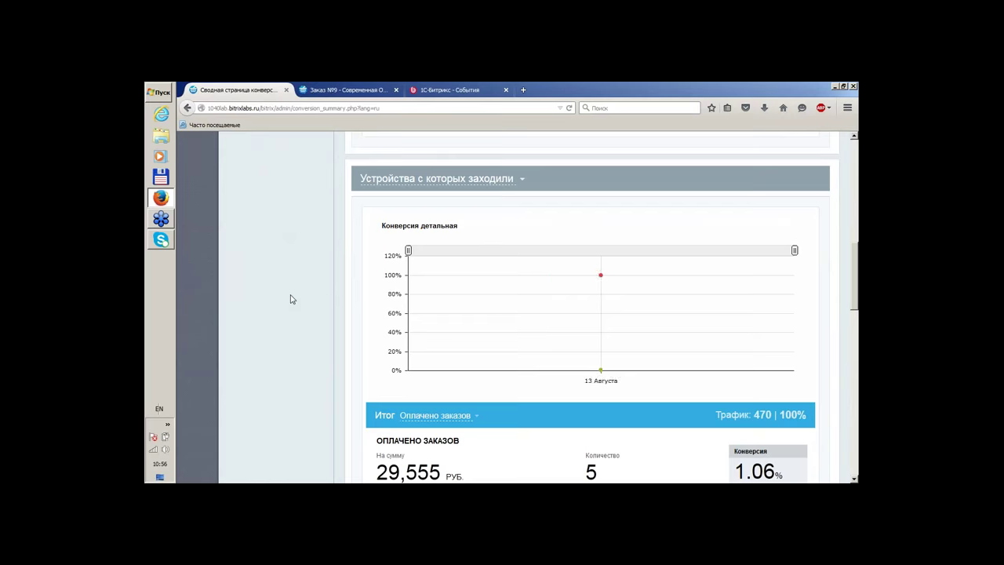
pyautogui.scroll(-4, 290, 299)
pyautogui.scroll(-2, 290, 299)
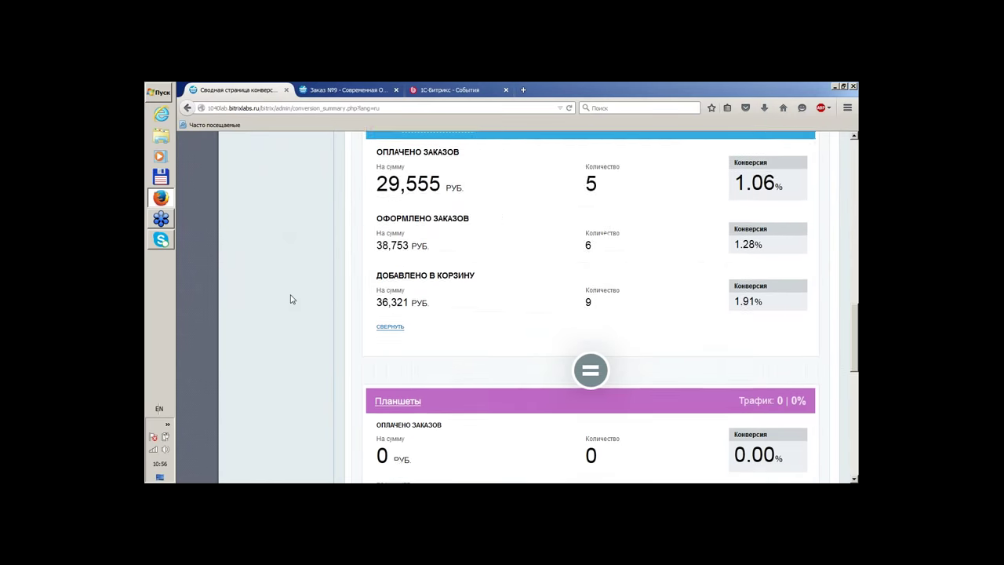
pyautogui.scroll(-5, 290, 299)
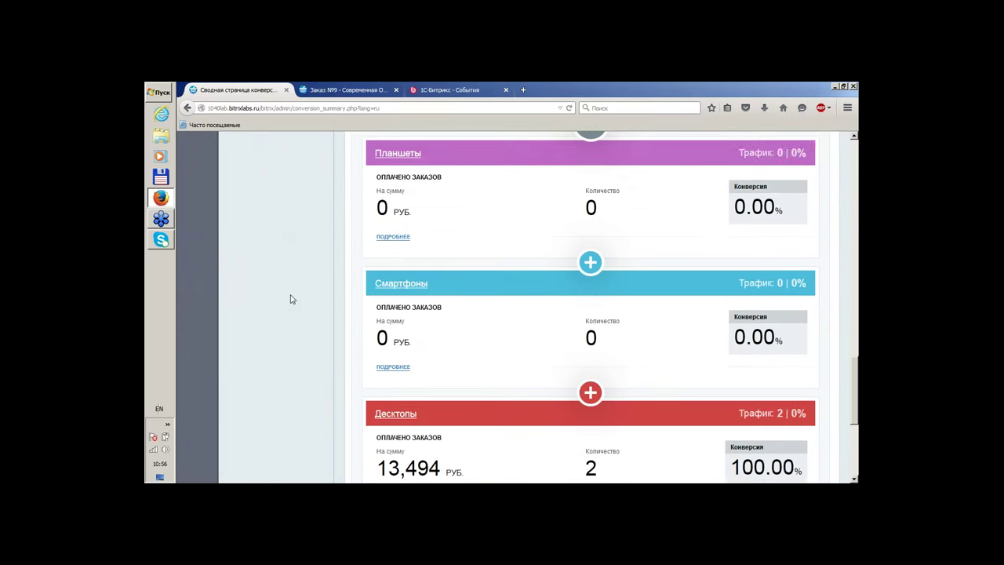
pyautogui.scroll(-1, 291, 299)
pyautogui.scroll(-3, 291, 299)
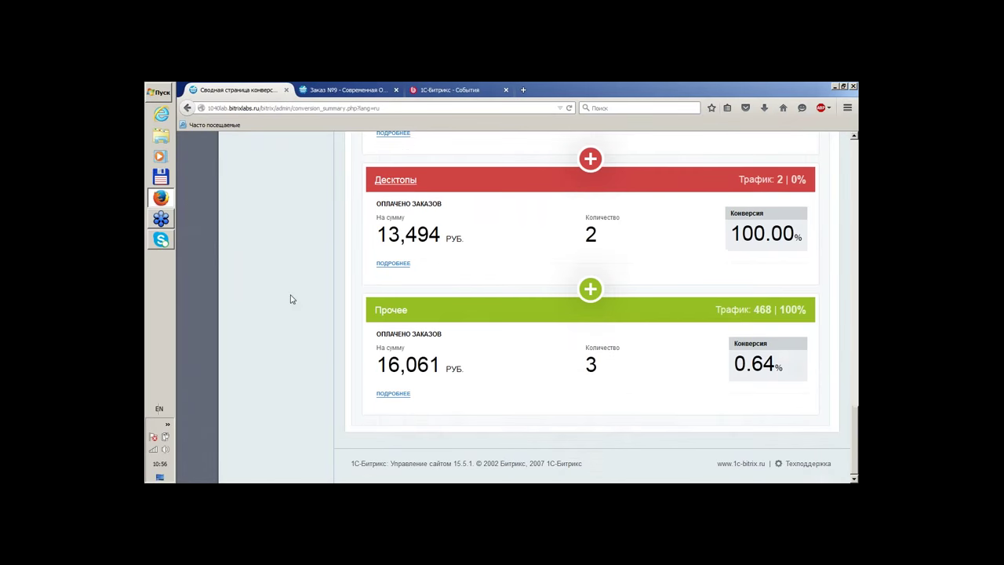
pyautogui.scroll(5, 290, 299)
pyautogui.scroll(1, 290, 299)
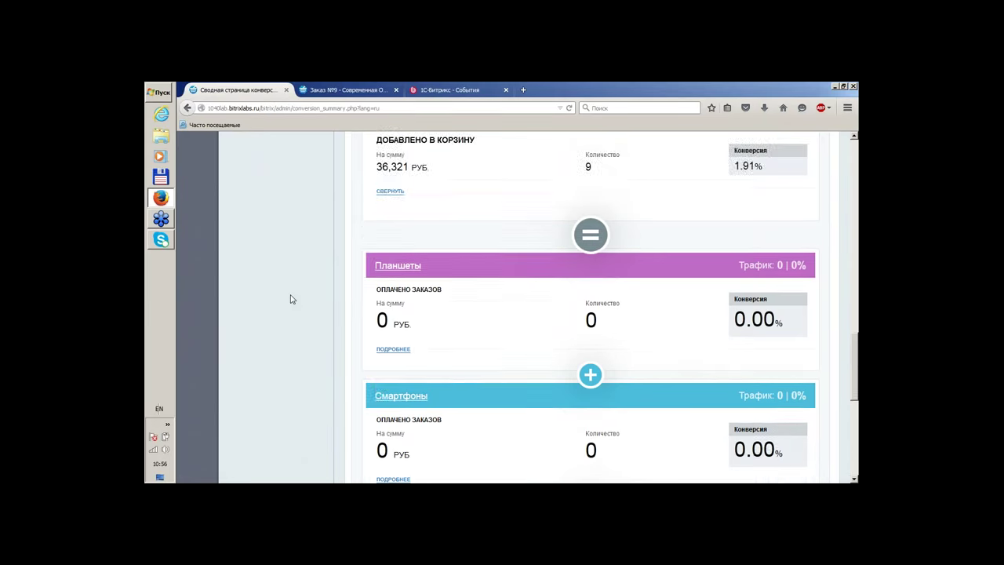
pyautogui.scroll(-1, 290, 299)
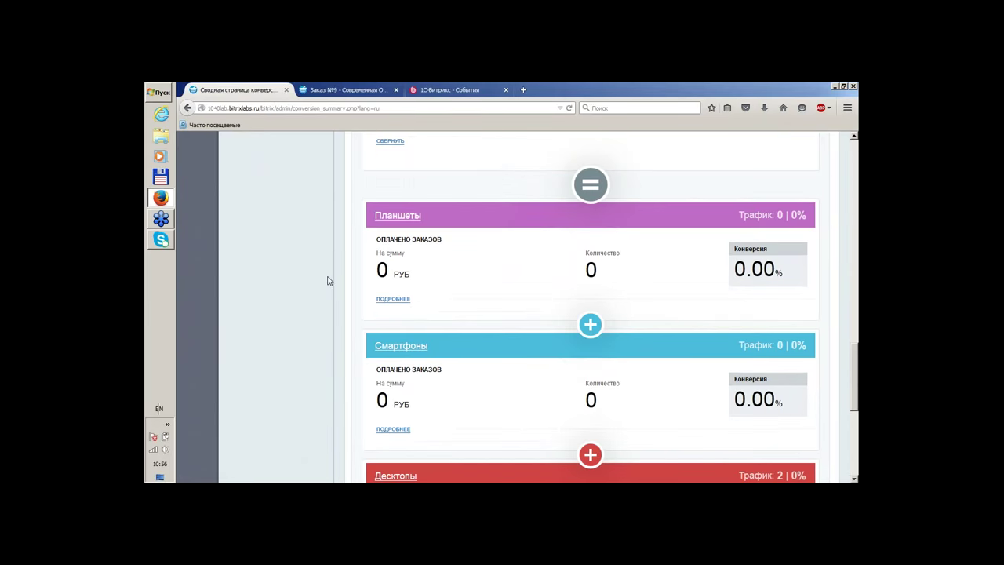
pyautogui.scroll(-2, 350, 258)
pyautogui.scroll(-3, 591, 306)
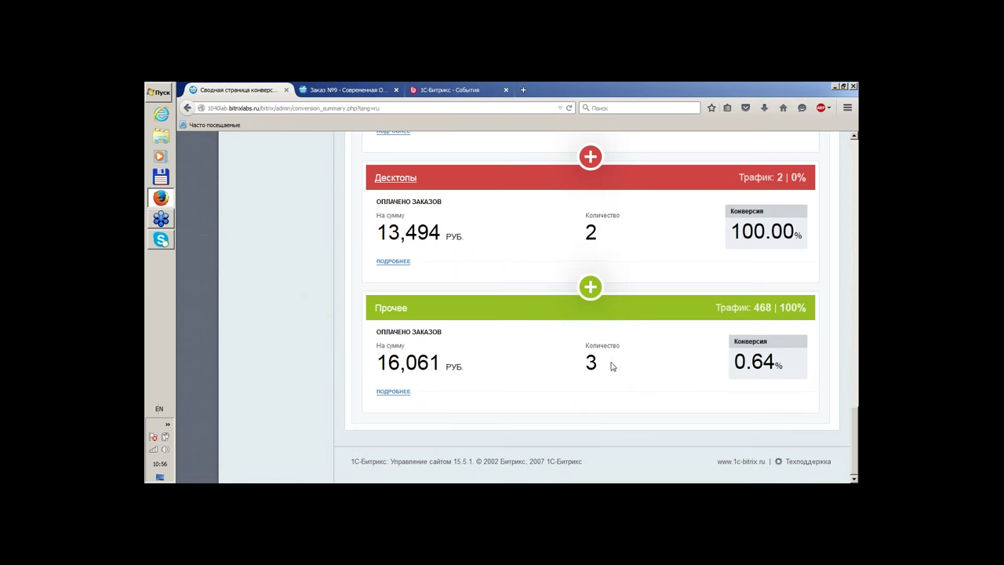
# Highlight the Other section's 3 orders and its 468 traffic figure
pyautogui.moveTo(604, 369); pyautogui.dragTo(538, 348)
pyautogui.click(623, 385)
pyautogui.moveTo(602, 368); pyautogui.dragTo(566, 363)
pyautogui.click(763, 307)
pyautogui.moveTo(759, 308); pyautogui.dragTo(766, 307)
pyautogui.click(794, 306)
# Expand the Десктопы block via 'подробнее' and return to the Итог totals
pyautogui.click(394, 261)
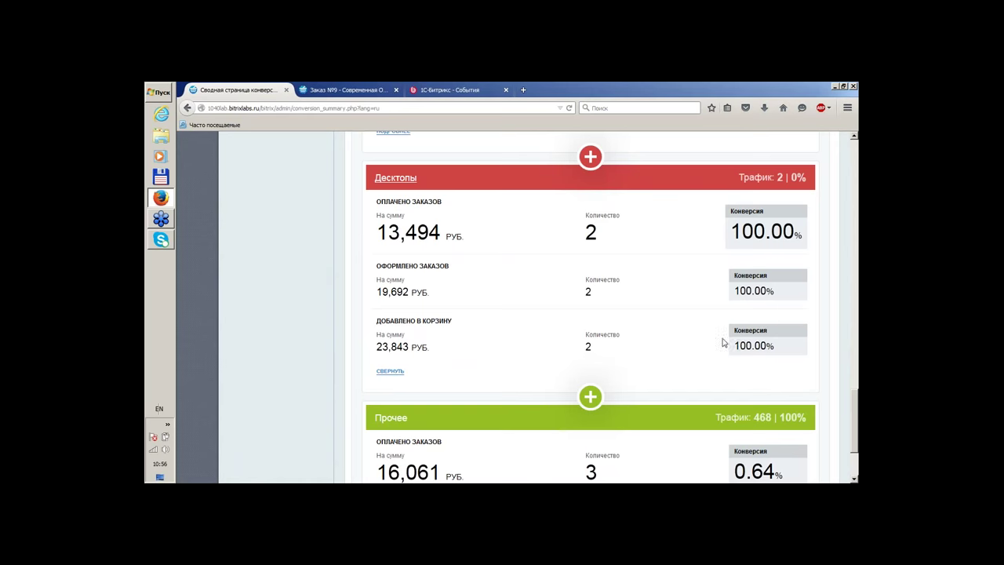
pyautogui.scroll(3, 728, 345)
pyautogui.scroll(2, 706, 374)
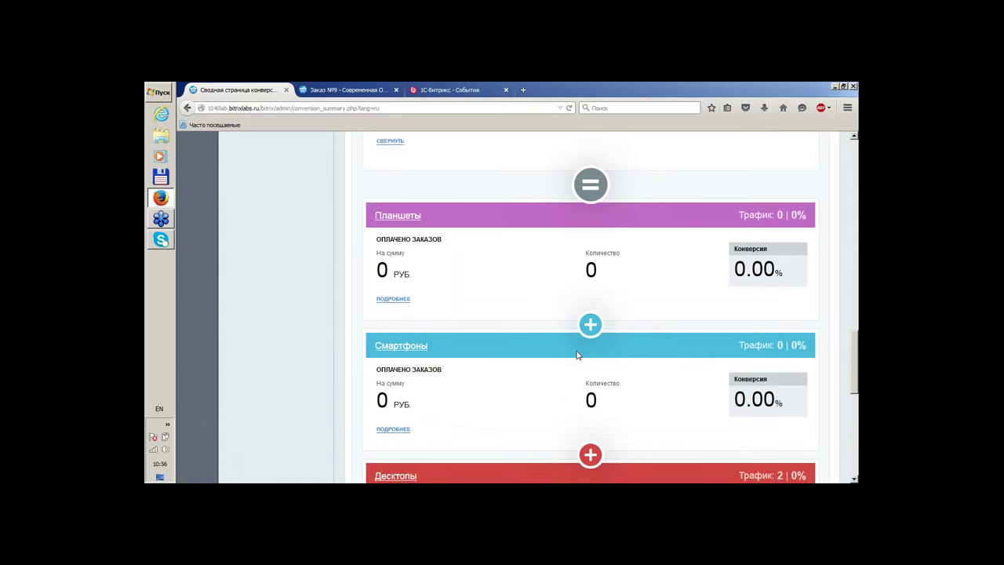
pyautogui.scroll(2, 578, 353)
pyautogui.scroll(-2, 597, 361)
pyautogui.scroll(3, 588, 353)
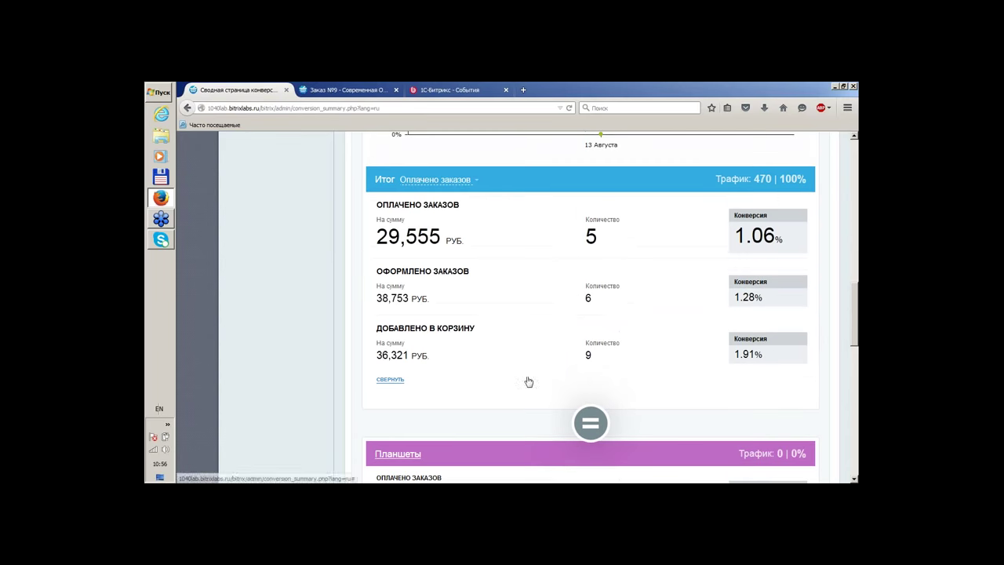
pyautogui.scroll(10, 412, 338)
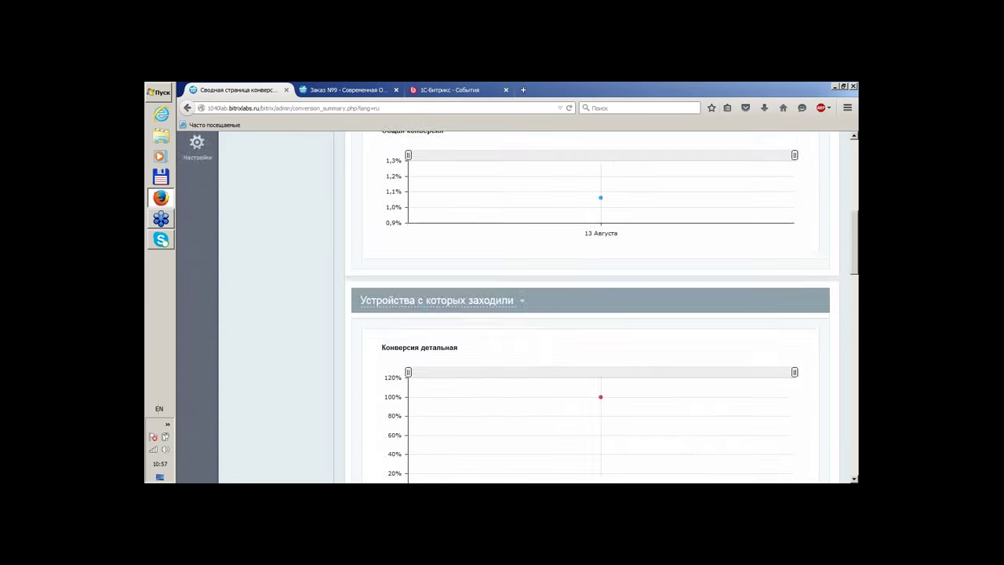
pyautogui.scroll(-10, 412, 337)
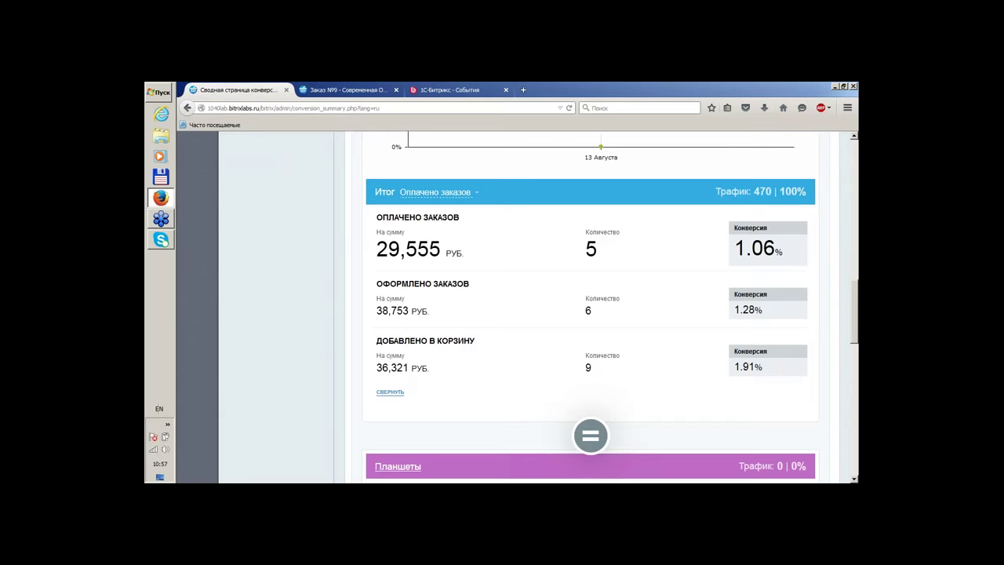
pyautogui.scroll(-3, 407, 338)
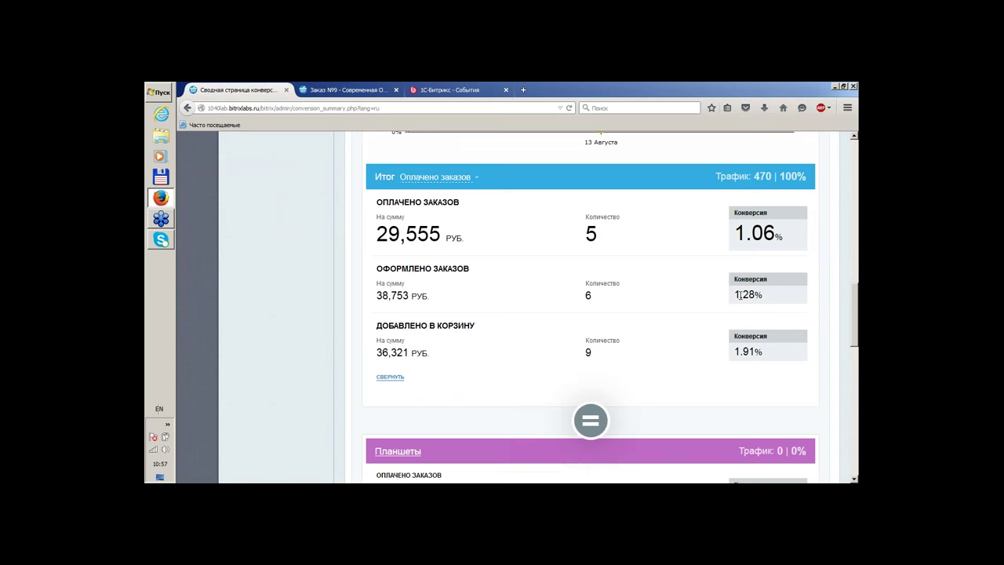
# Switch the totals conversion metric to items added to cart
pyautogui.click(468, 177)
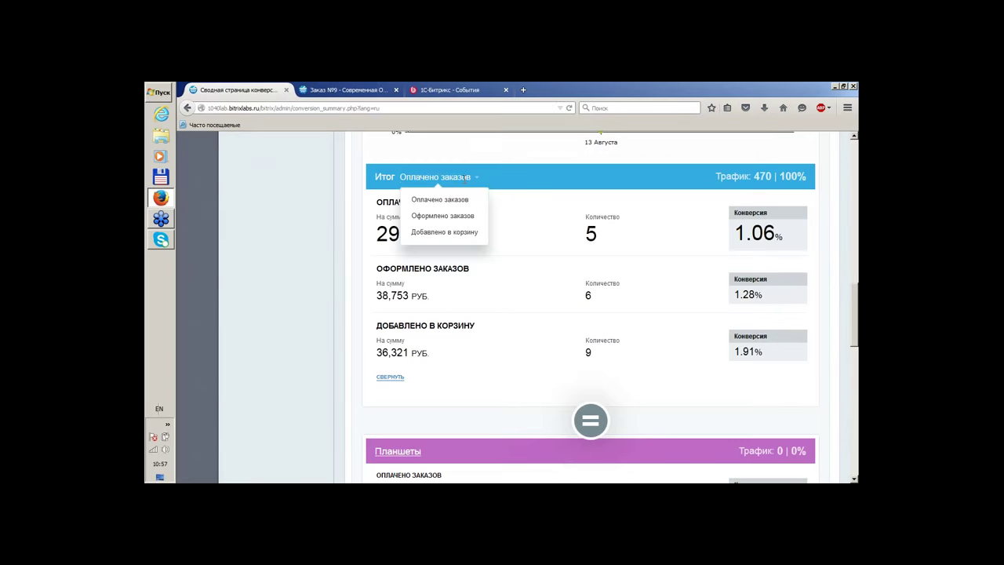
pyautogui.click(460, 231)
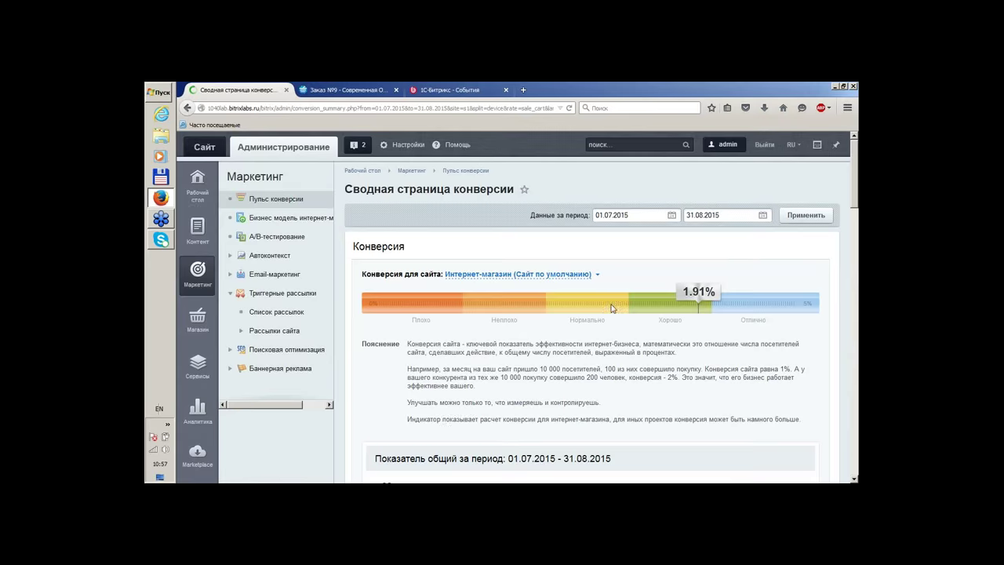
pyautogui.scroll(-15, 461, 236)
pyautogui.scroll(-5, 620, 314)
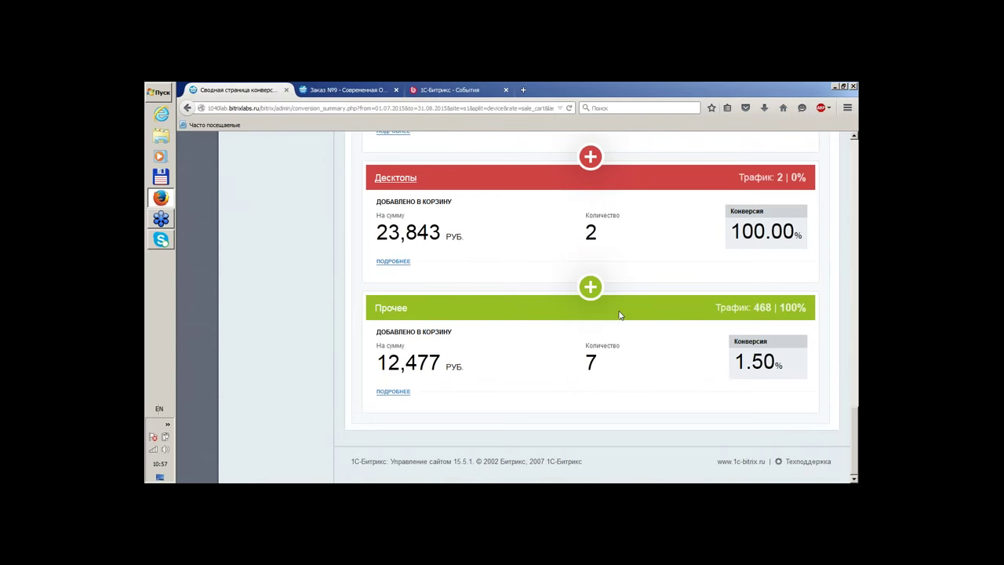
pyautogui.scroll(2, 567, 366)
pyautogui.scroll(-2, 567, 366)
# Change the detailed chart breakdown from devices to 'Источники с которых заходили'
pyautogui.scroll(3, 540, 336)
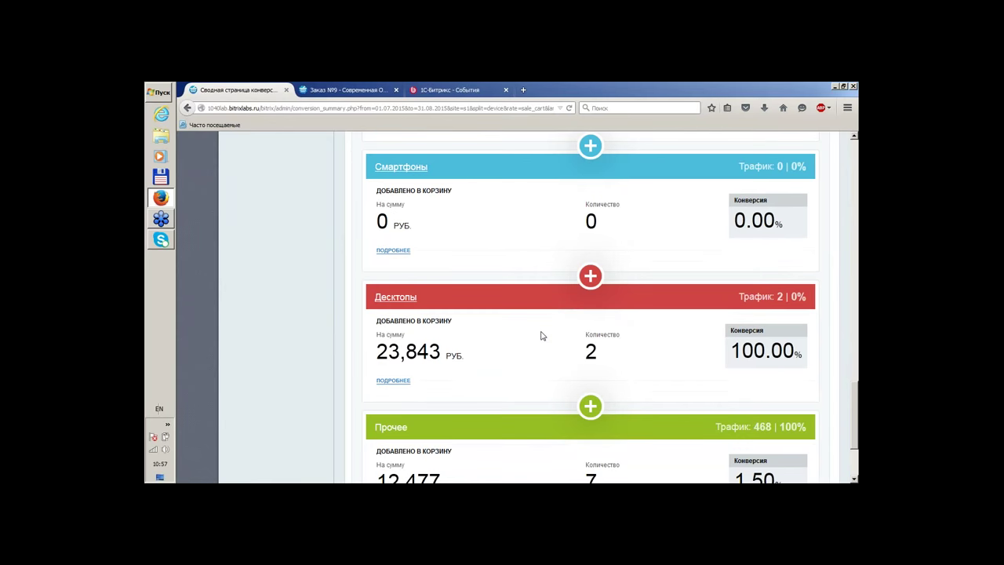
pyautogui.scroll(3, 541, 337)
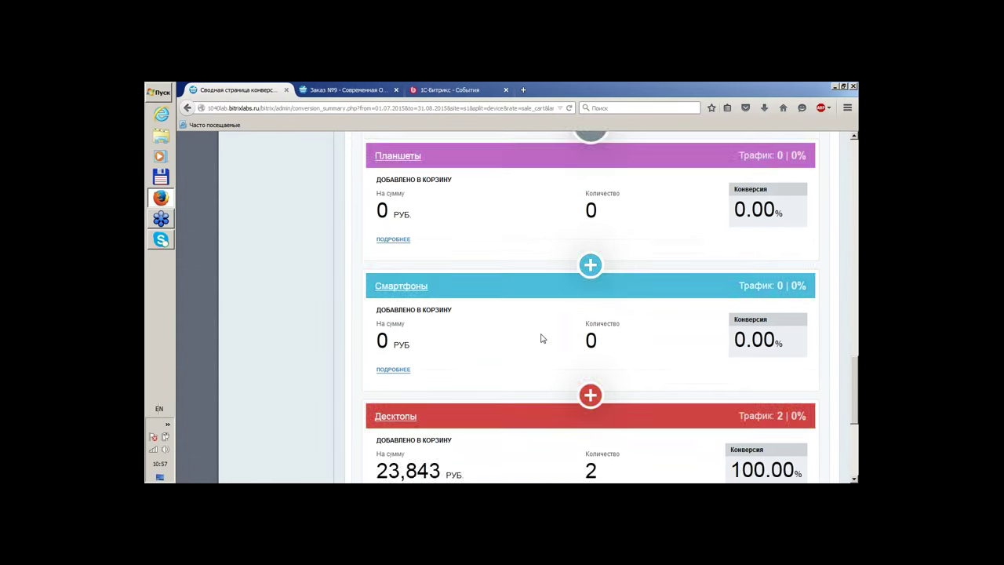
pyautogui.scroll(6, 541, 338)
pyautogui.scroll(-1, 542, 337)
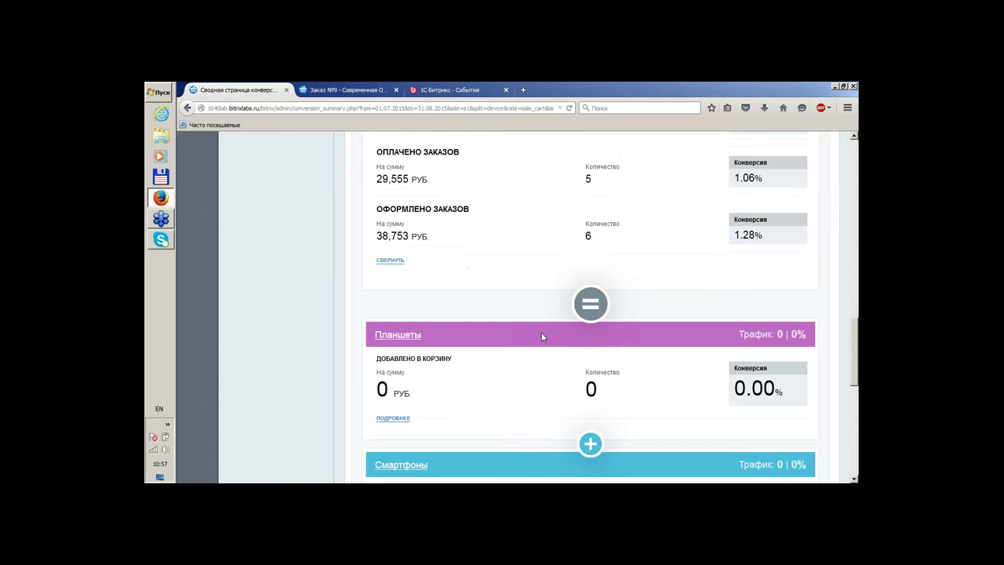
pyautogui.scroll(3, 542, 338)
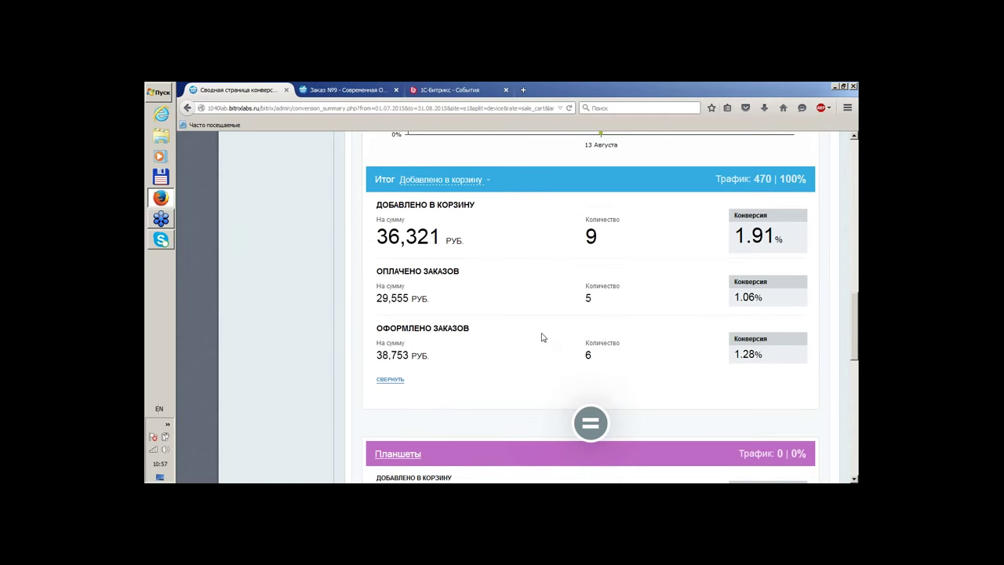
pyautogui.scroll(-13, 541, 337)
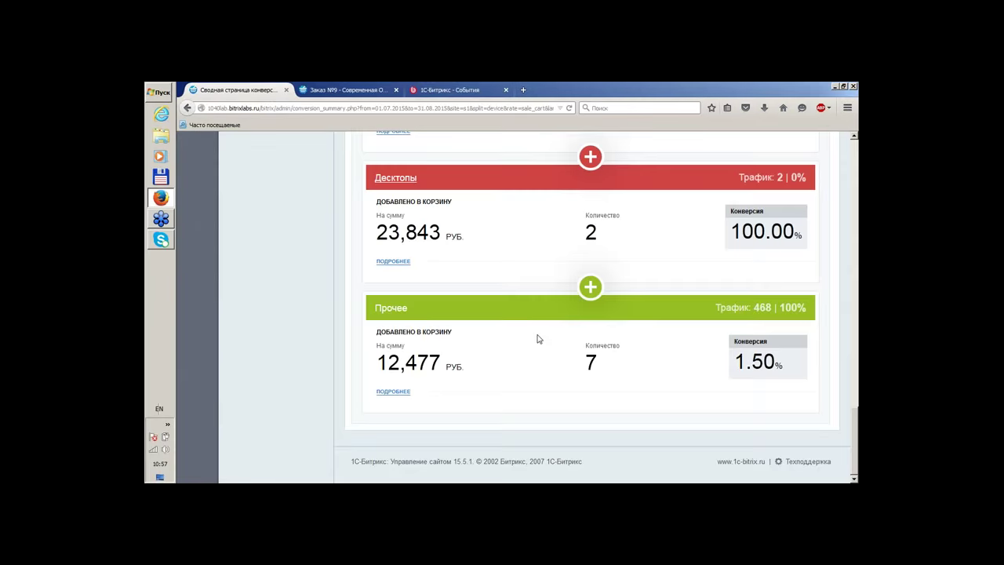
pyautogui.scroll(15, 539, 339)
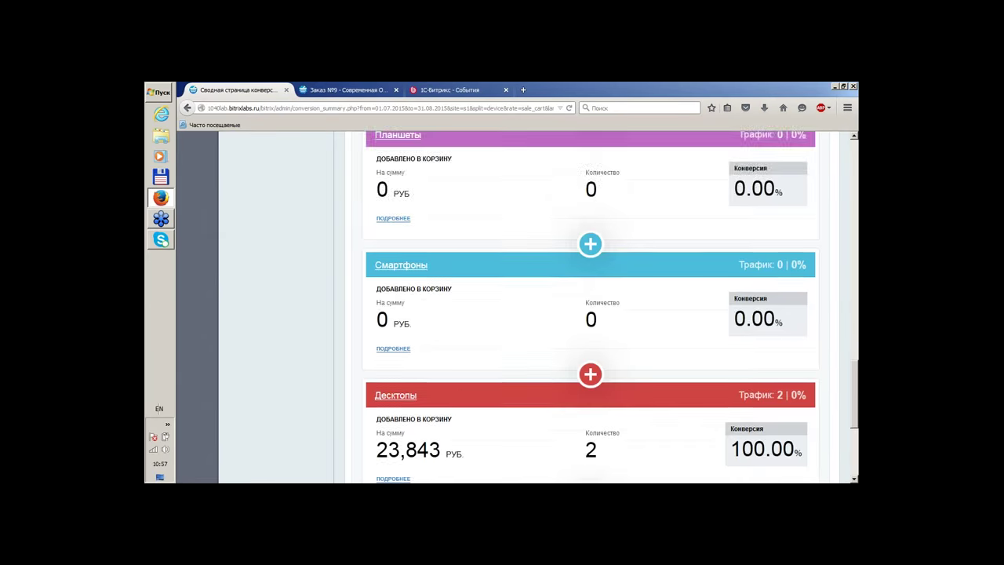
pyautogui.scroll(15, 504, 347)
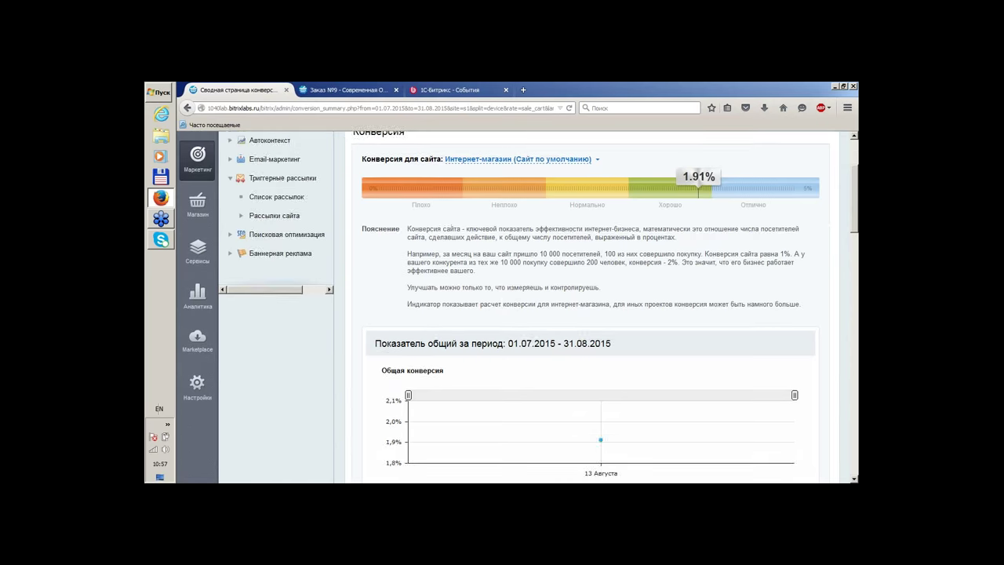
pyautogui.scroll(-11, 502, 346)
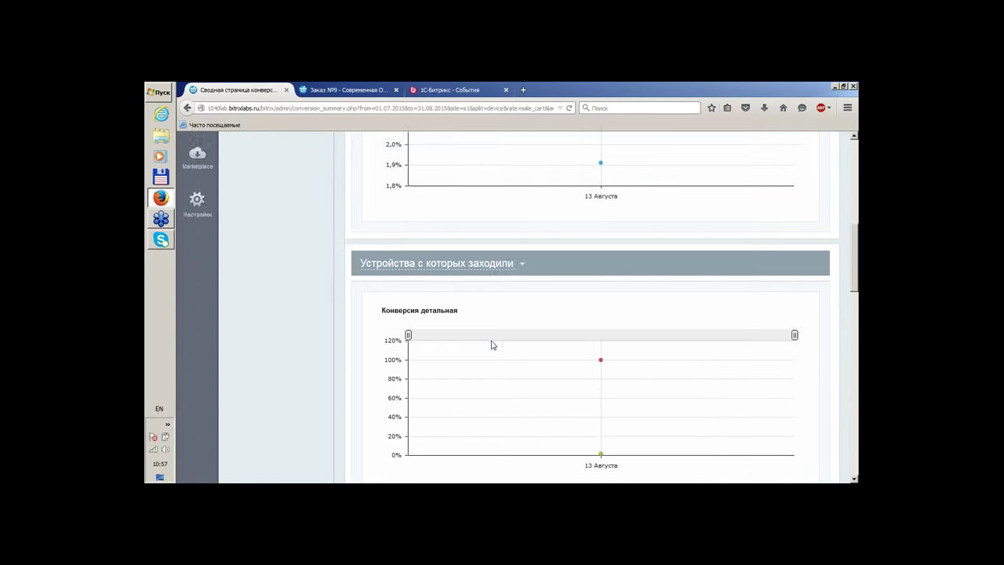
pyautogui.scroll(3, 484, 303)
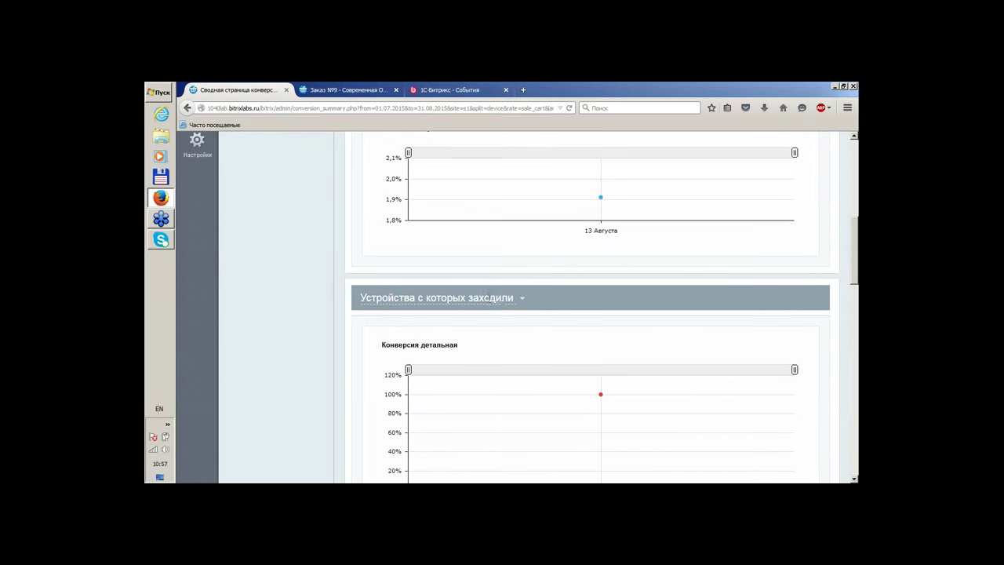
pyautogui.click(487, 299)
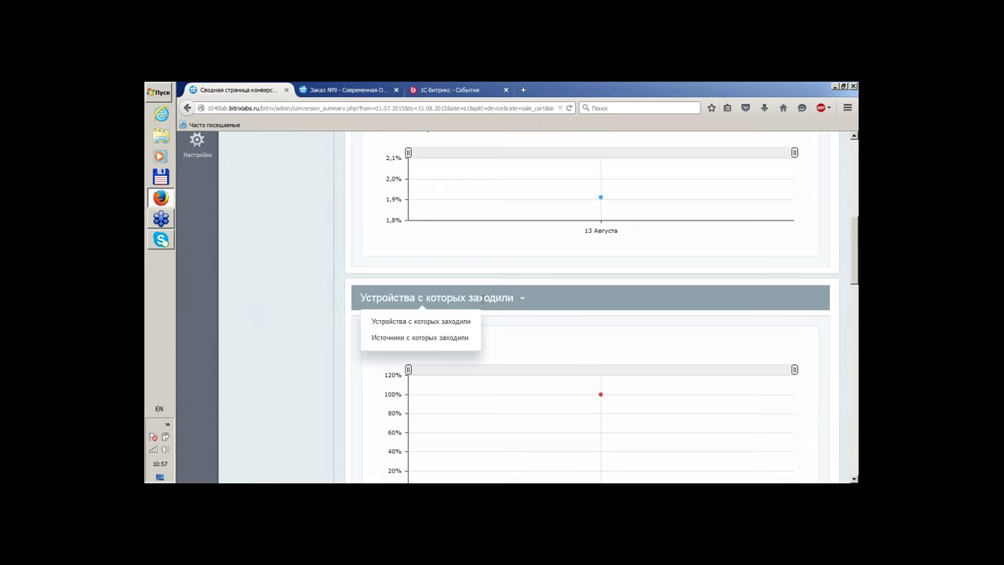
pyautogui.click(414, 338)
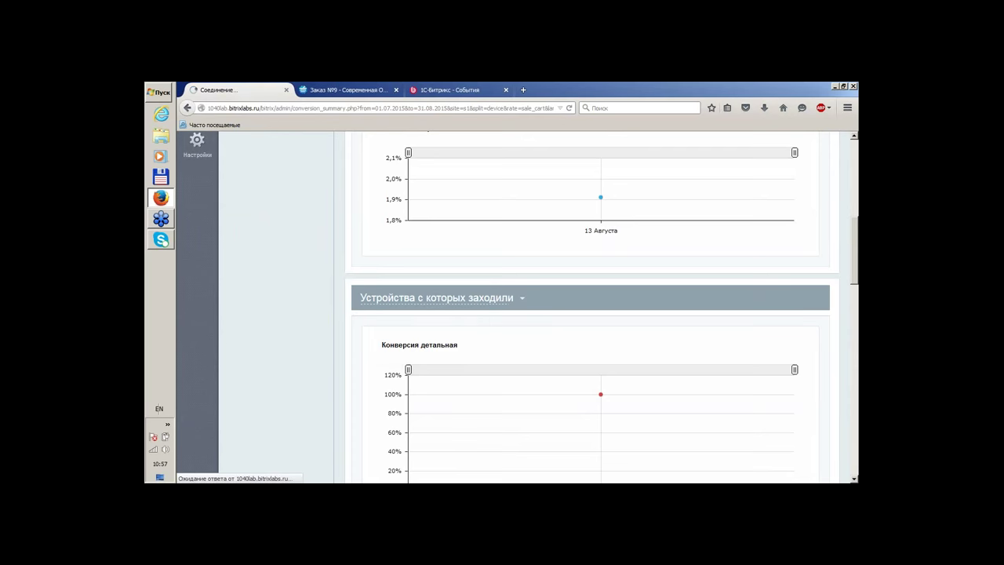
pyautogui.scroll(-6, 789, 369)
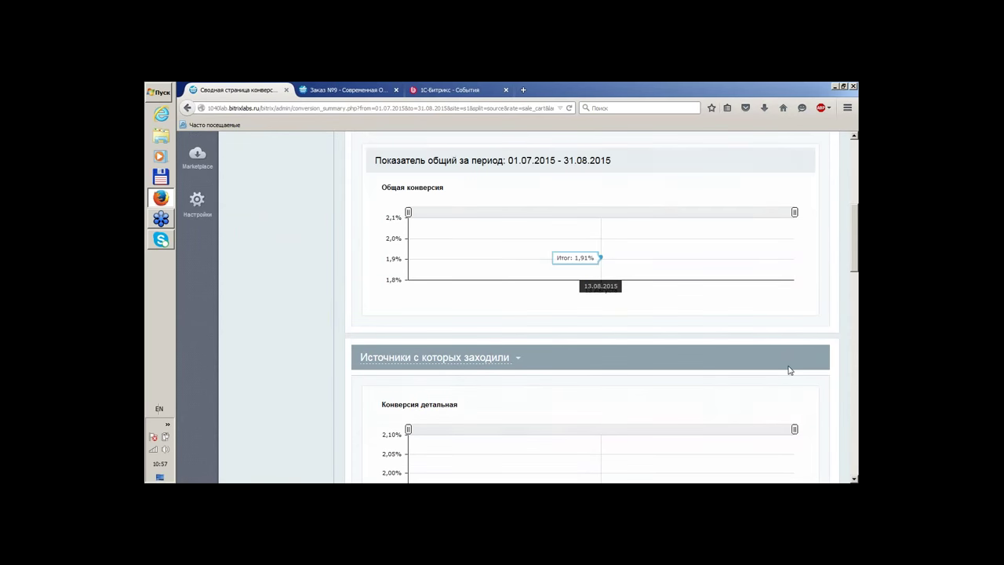
pyautogui.scroll(-7, 252, 284)
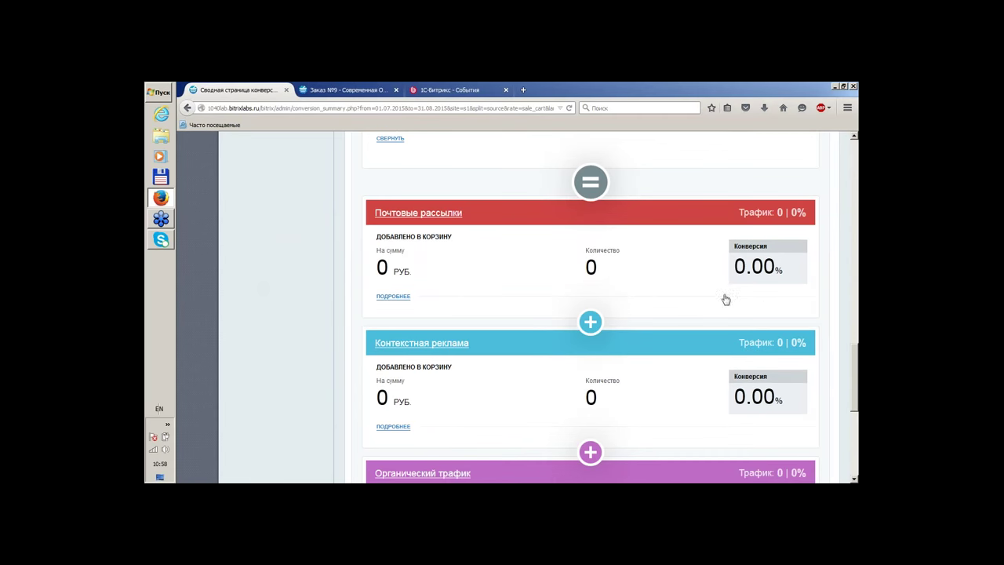
pyautogui.scroll(-3, 240, 278)
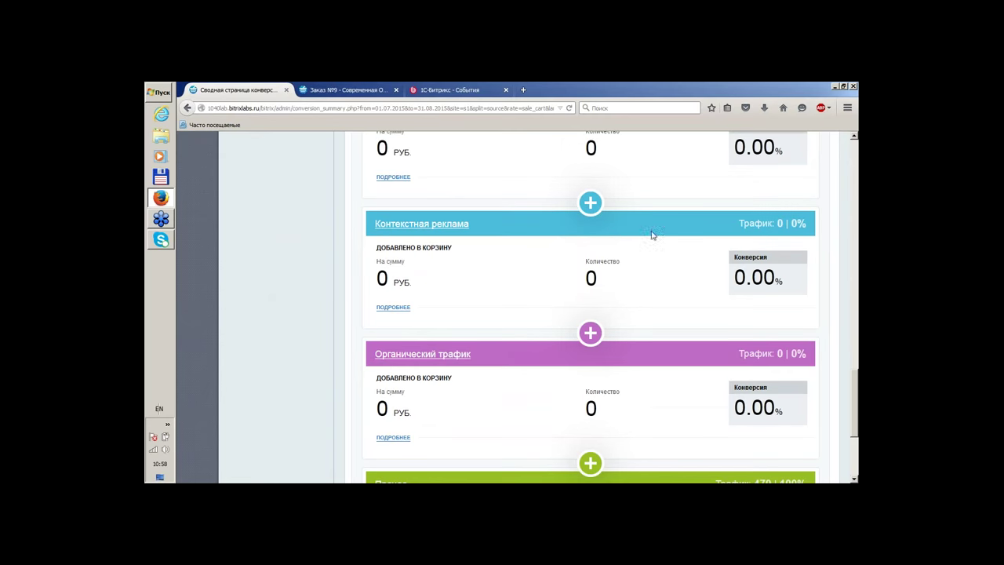
pyautogui.scroll(-3, 530, 378)
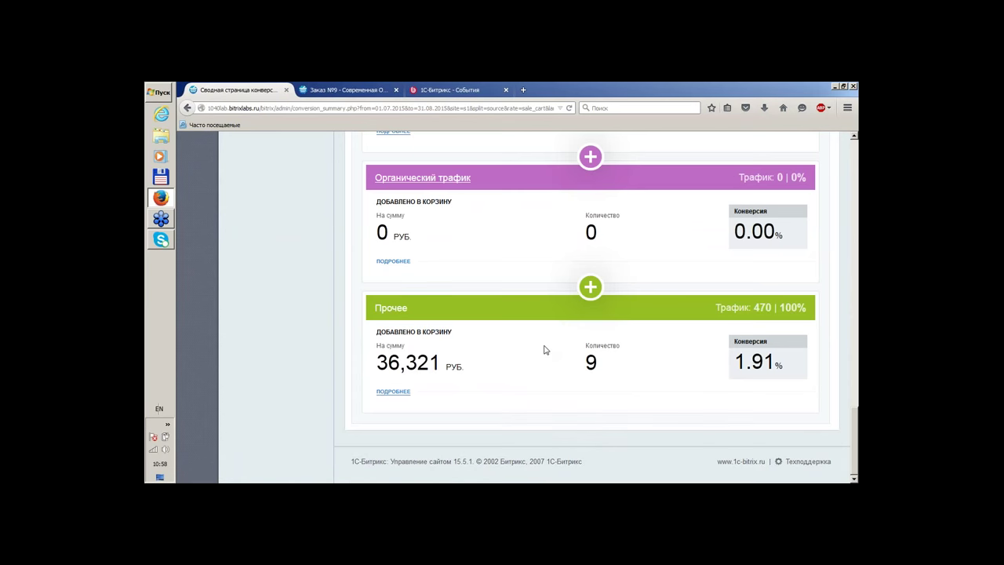
pyautogui.scroll(3, 545, 350)
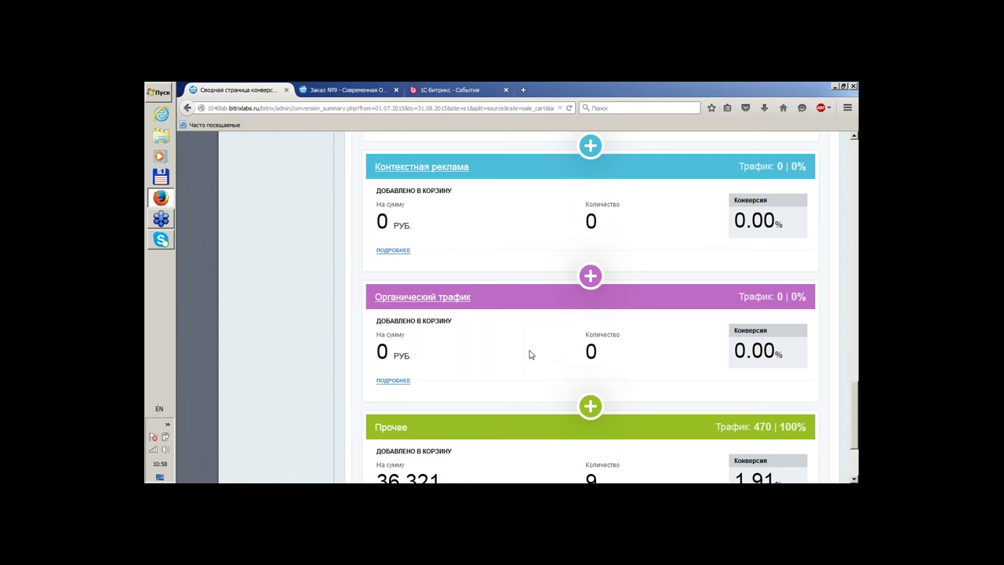
pyautogui.scroll(-1, 531, 352)
pyautogui.click(443, 240)
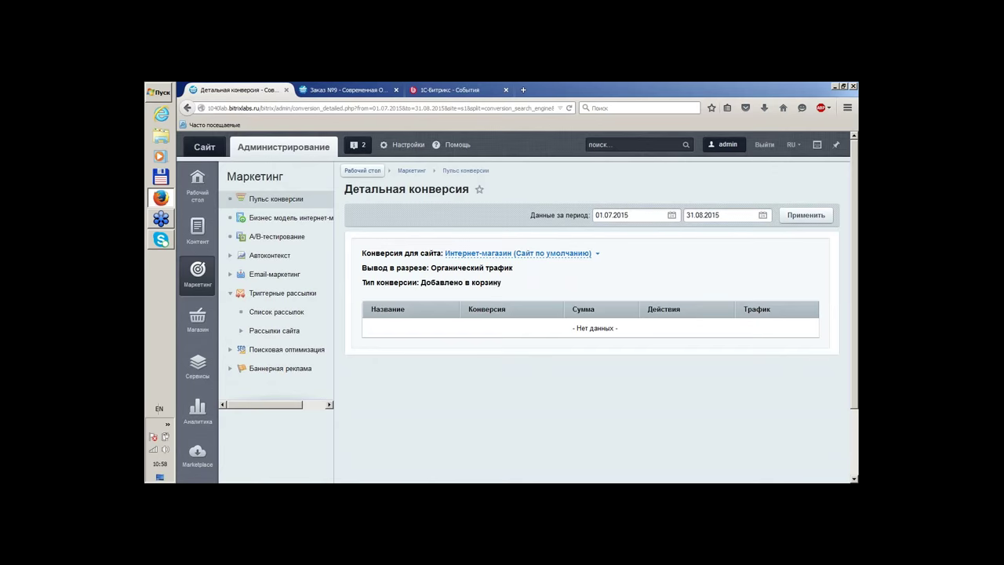
pyautogui.click(186, 109)
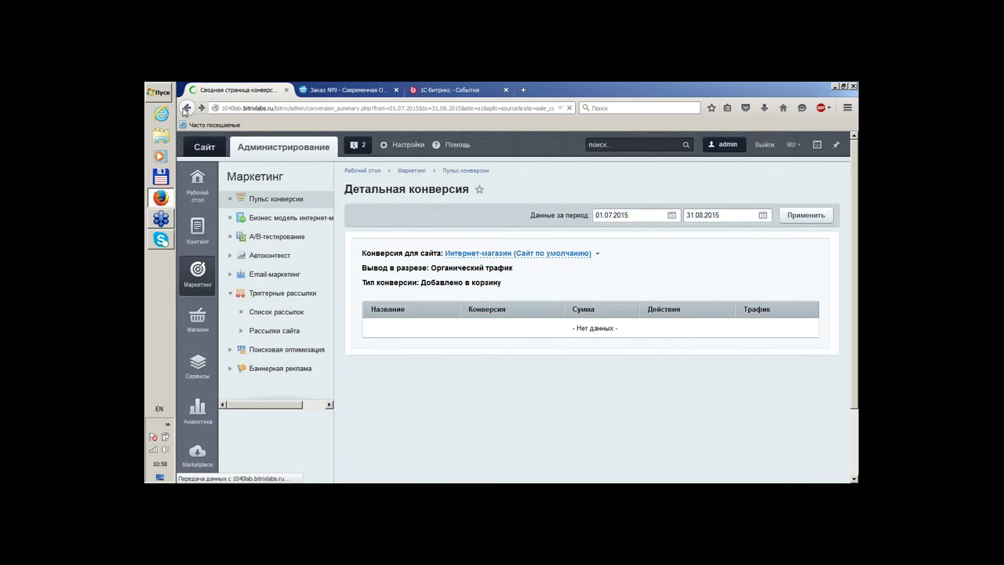
pyautogui.scroll(-1, 350, 272)
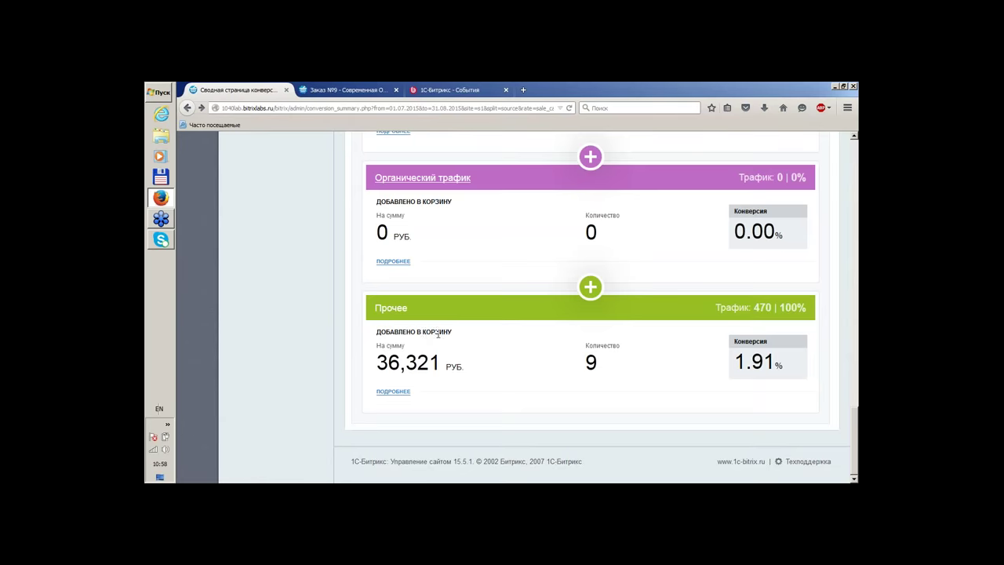
pyautogui.scroll(5, 424, 330)
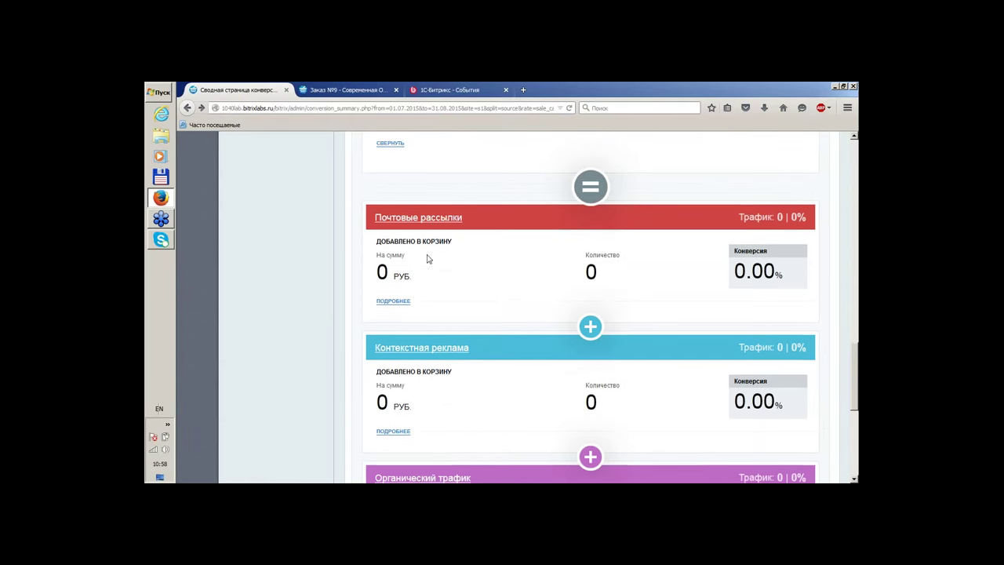
pyautogui.scroll(2, 427, 262)
pyautogui.scroll(-3, 462, 309)
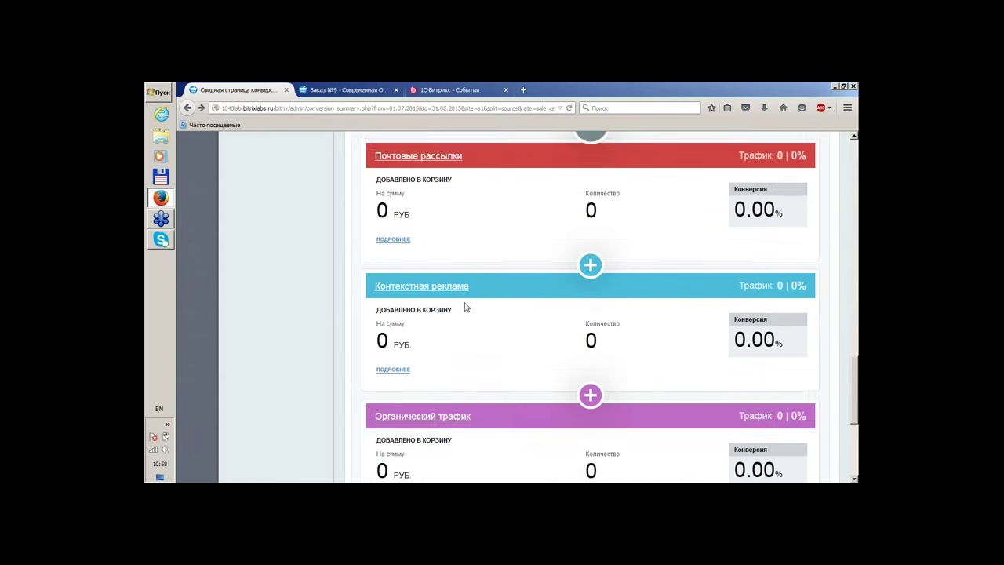
pyautogui.scroll(10, 463, 308)
pyautogui.scroll(3, 594, 306)
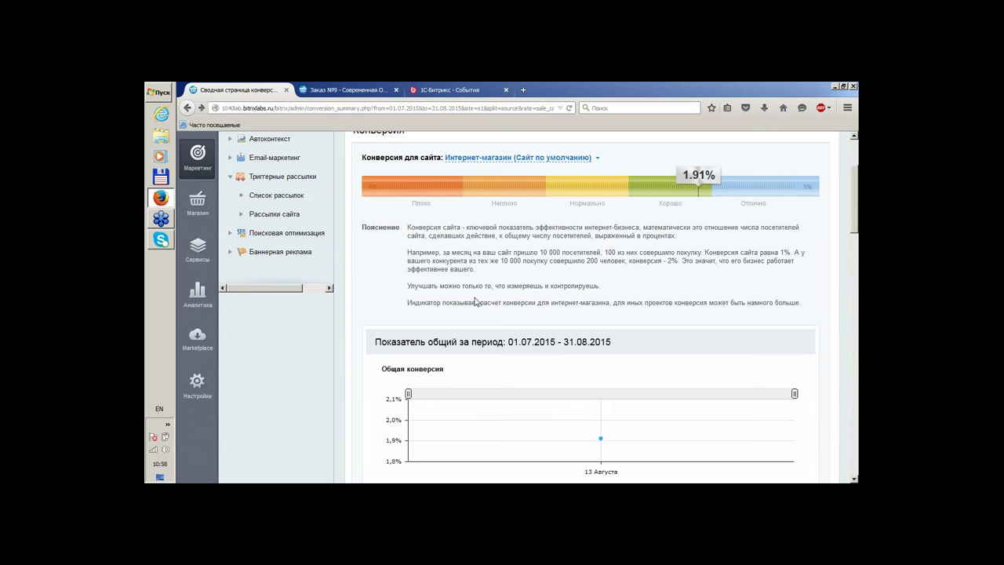
pyautogui.scroll(3, 475, 302)
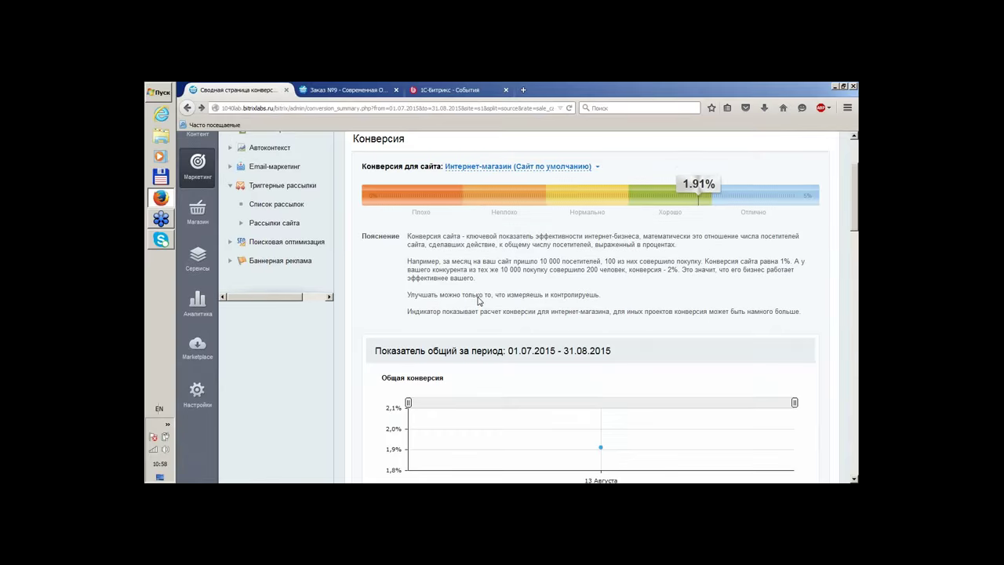
pyautogui.click(848, 108)
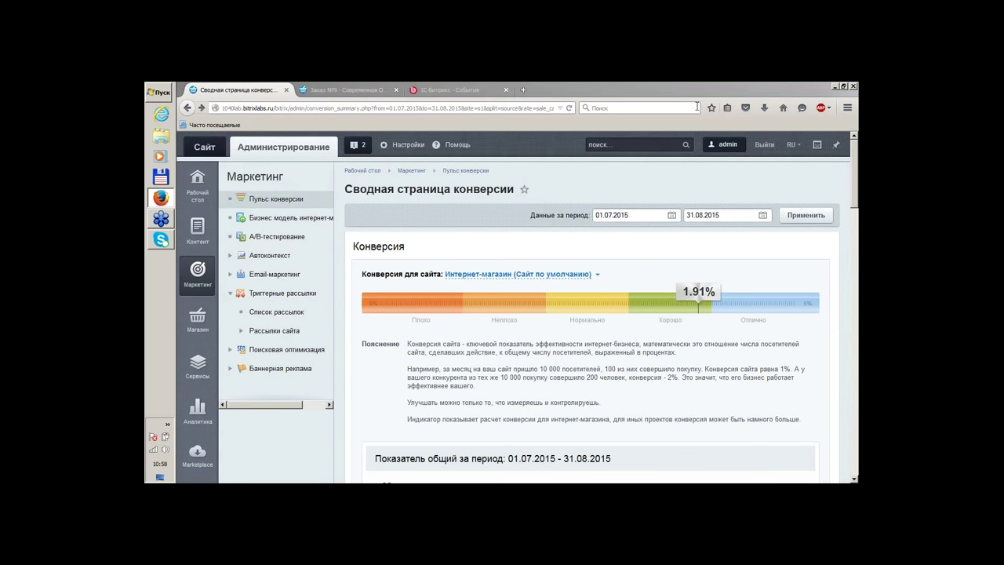
pyautogui.click(514, 179)
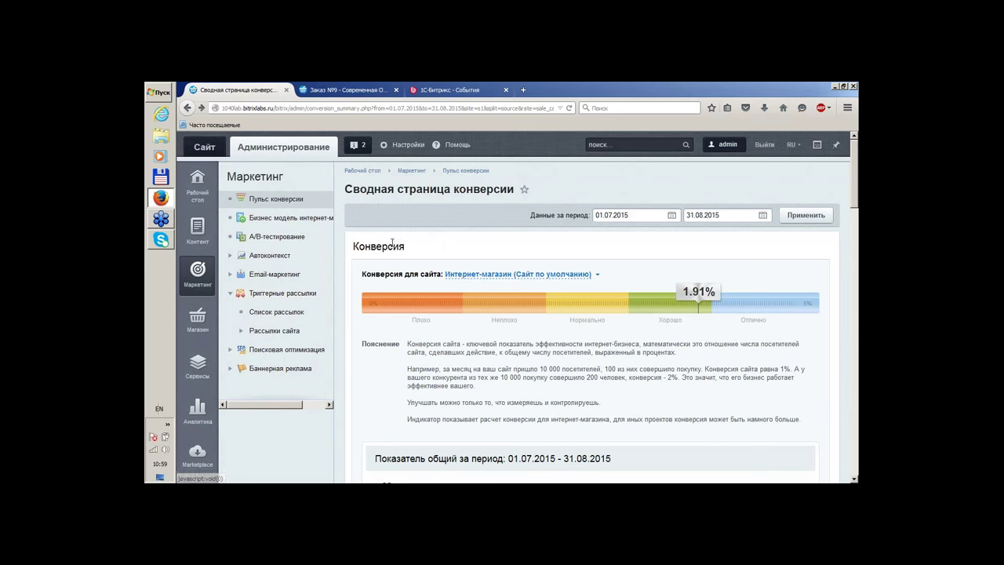
pyautogui.click(311, 226)
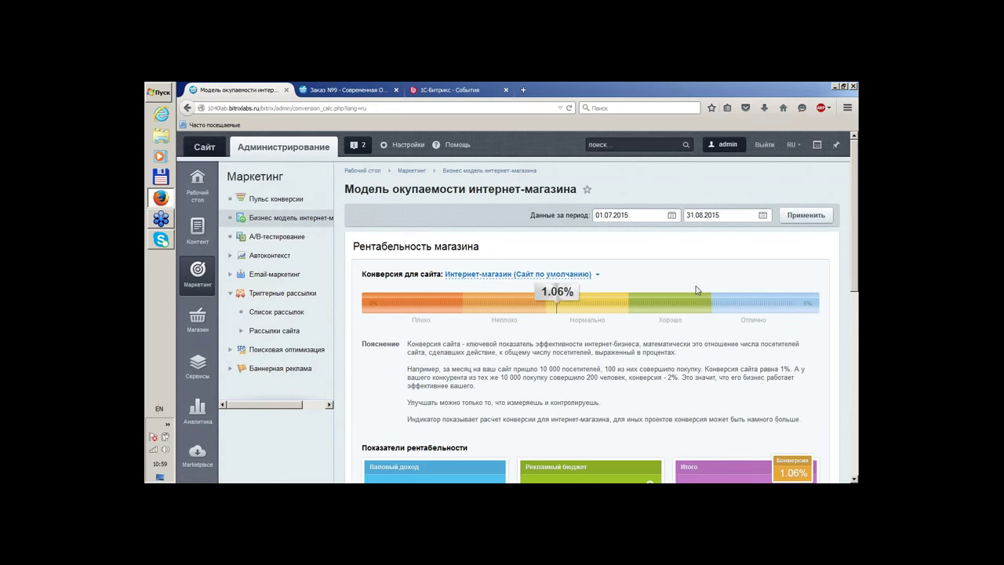
pyautogui.scroll(-2, 695, 291)
pyautogui.scroll(-2, 692, 292)
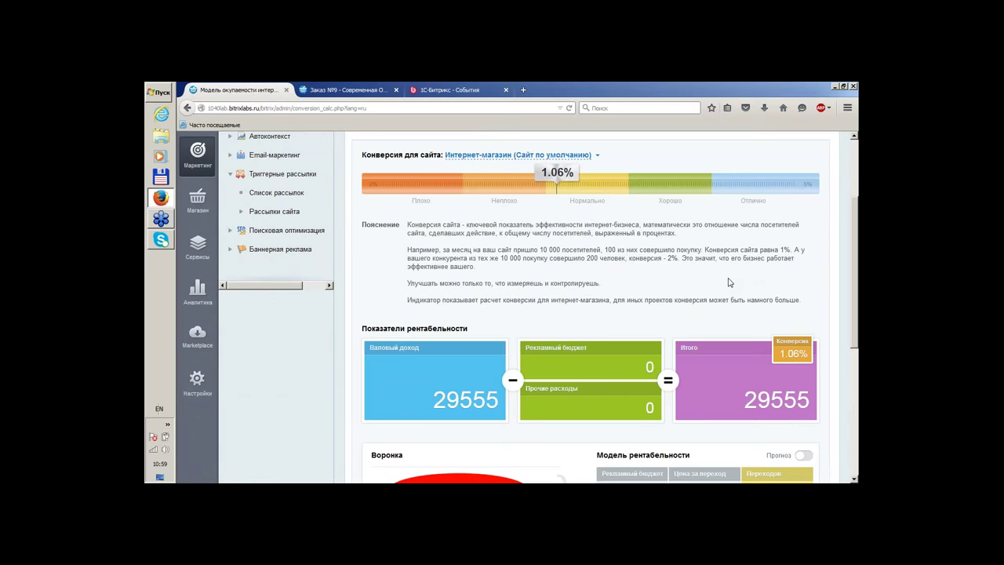
pyautogui.scroll(-5, 730, 282)
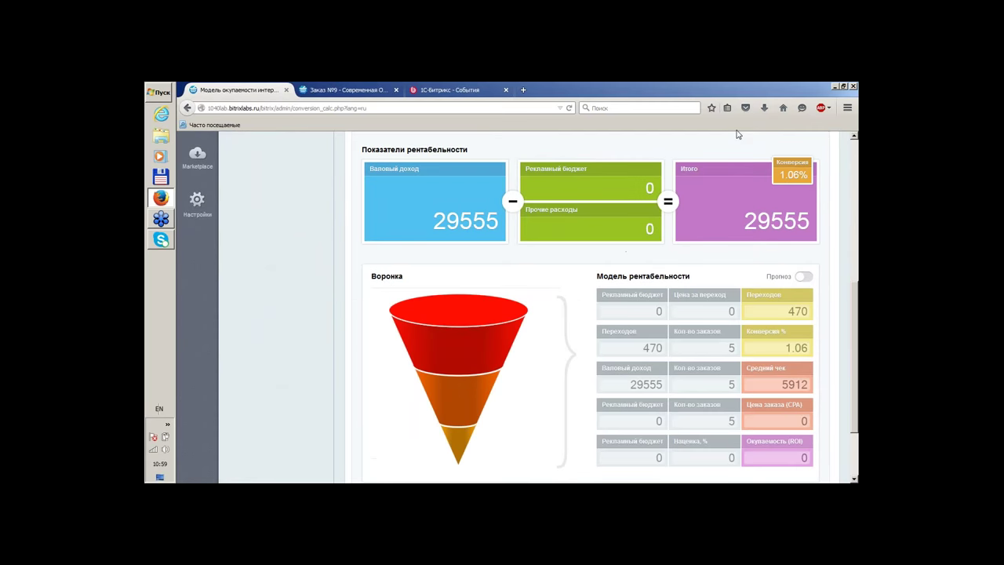
pyautogui.scroll(2, 682, 223)
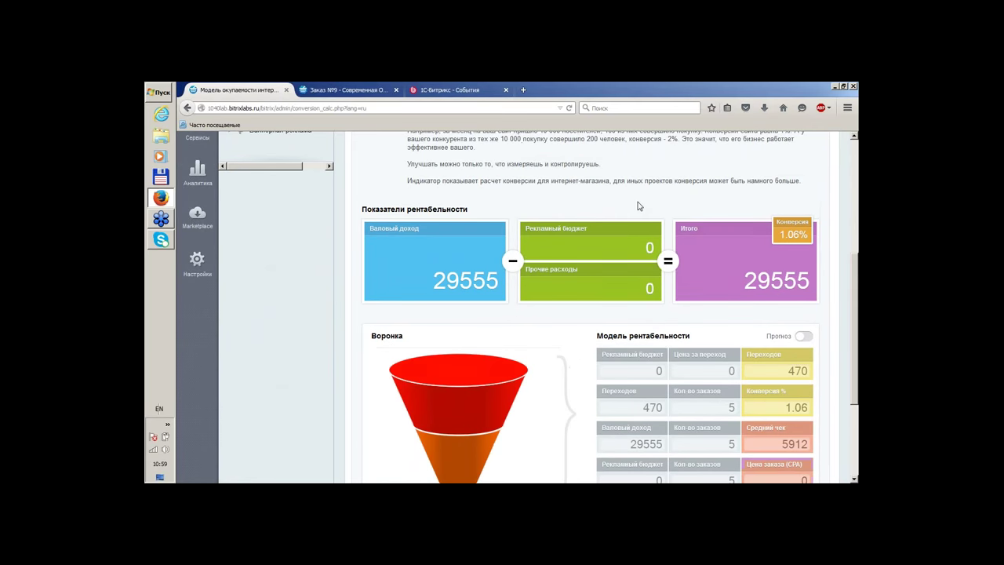
pyautogui.scroll(1, 659, 204)
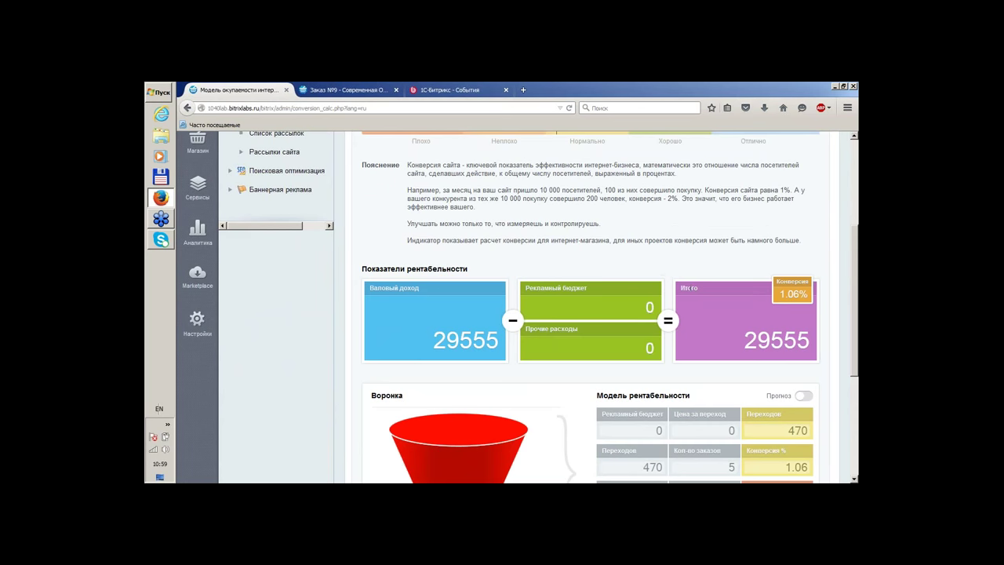
pyautogui.scroll(1, 550, 220)
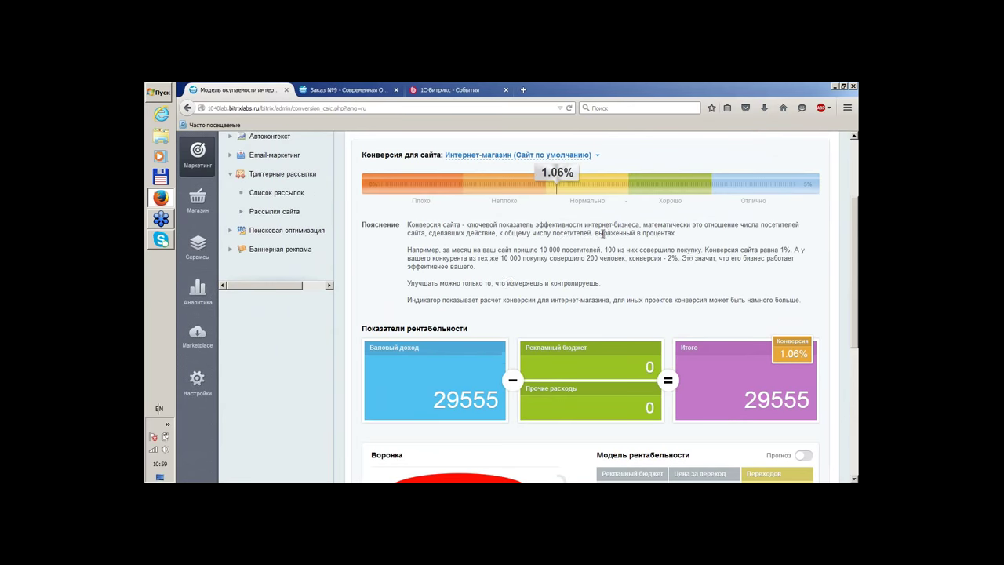
pyautogui.scroll(-1, 495, 259)
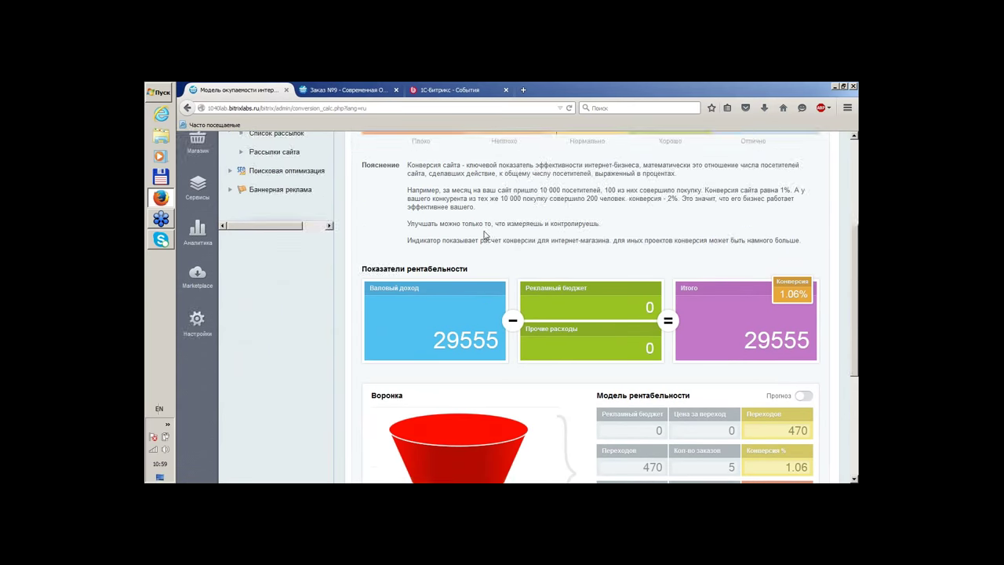
pyautogui.scroll(-1, 484, 236)
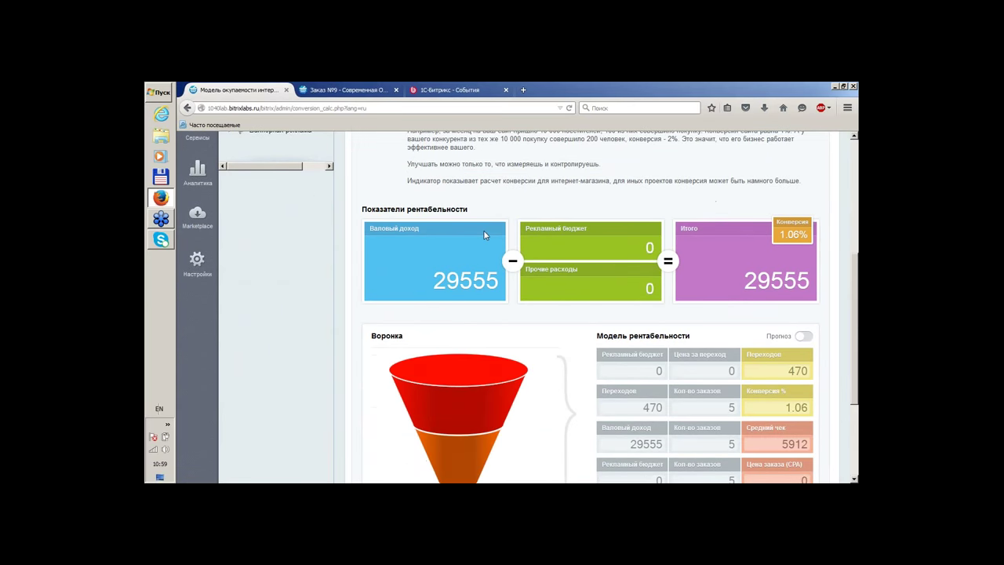
# Enable Прогноз in the profitability model and review its 470 visits, 5 orders, 1.06% conversion
pyautogui.click(804, 337)
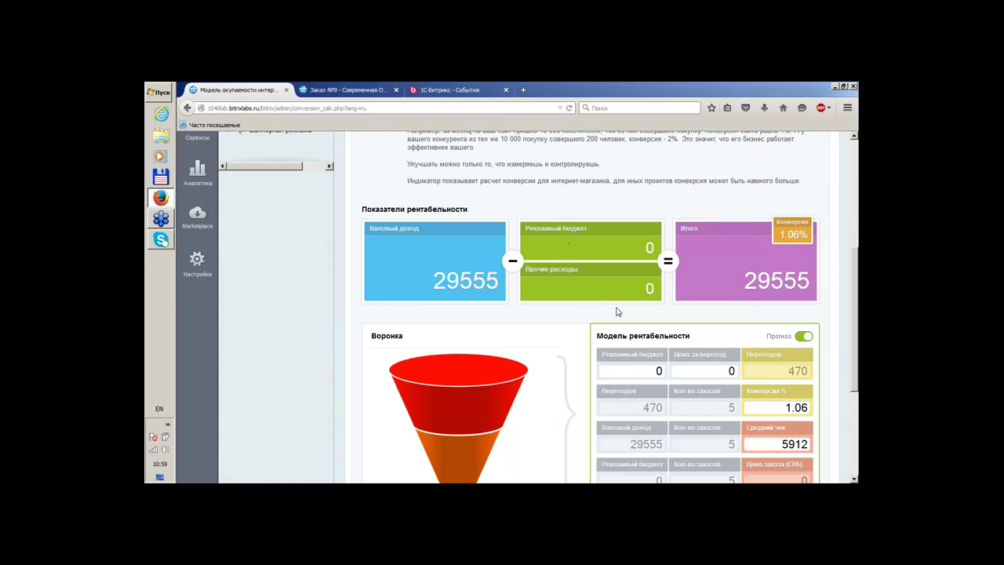
pyautogui.scroll(-2, 611, 269)
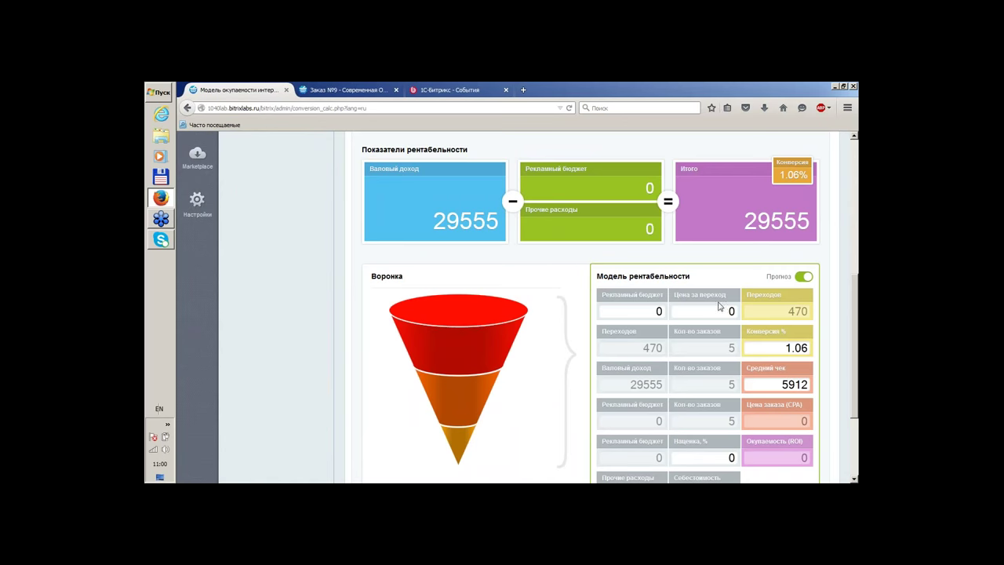
pyautogui.scroll(-1, 703, 306)
pyautogui.scroll(-1, 703, 306)
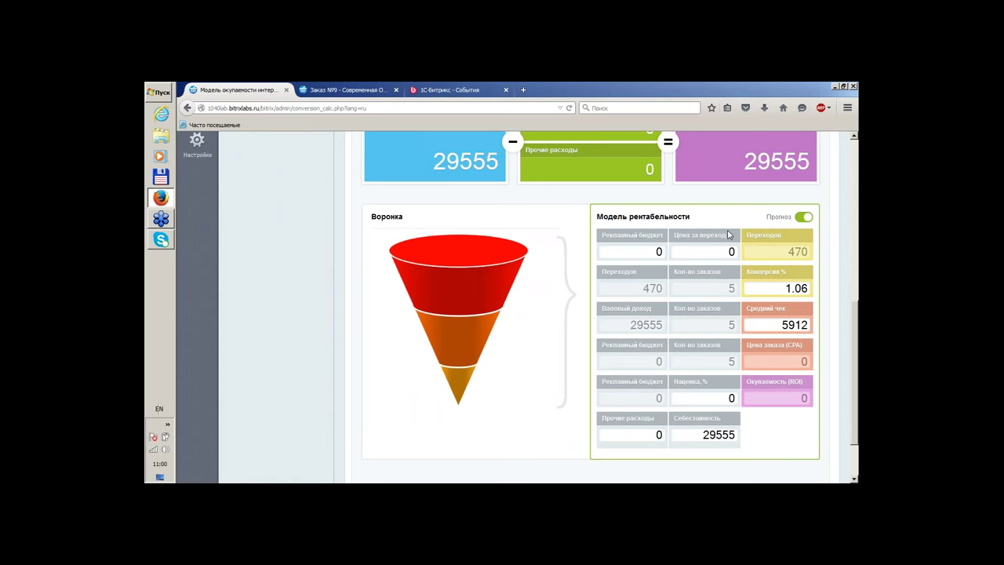
# Change the forecast conversion from 1.06% to 2%
pyautogui.doubleClick(667, 250)
pyautogui.doubleClick(722, 251)
pyautogui.doubleClick(777, 286)
pyautogui.scroll(3, 817, 301)
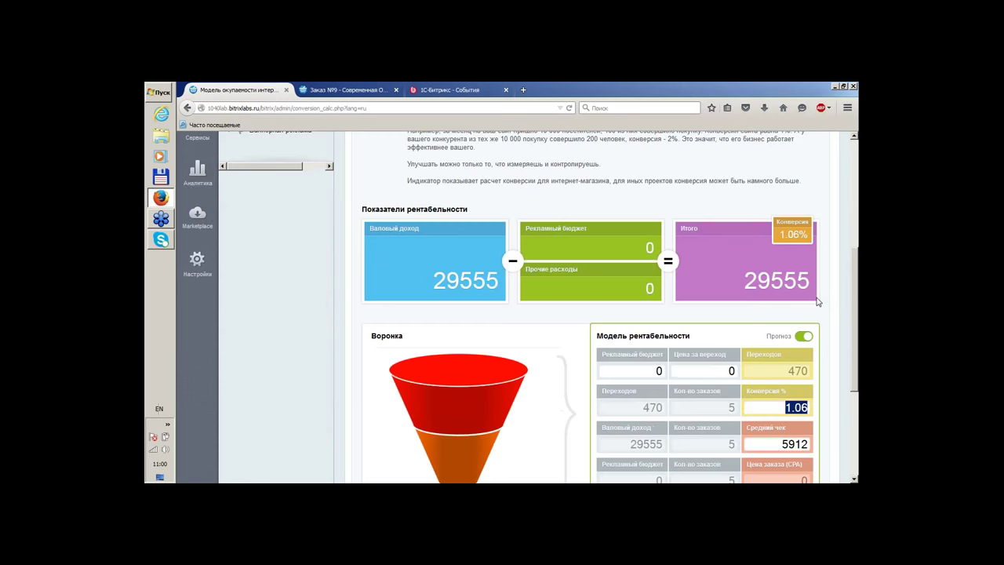
pyautogui.scroll(-2, 816, 301)
pyautogui.write('3')
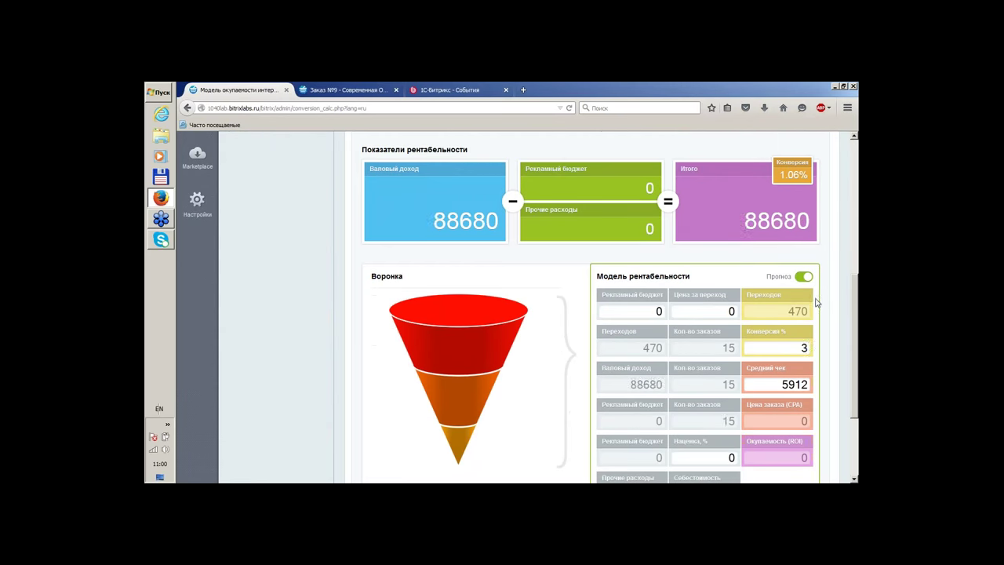
pyautogui.scroll(-2, 835, 361)
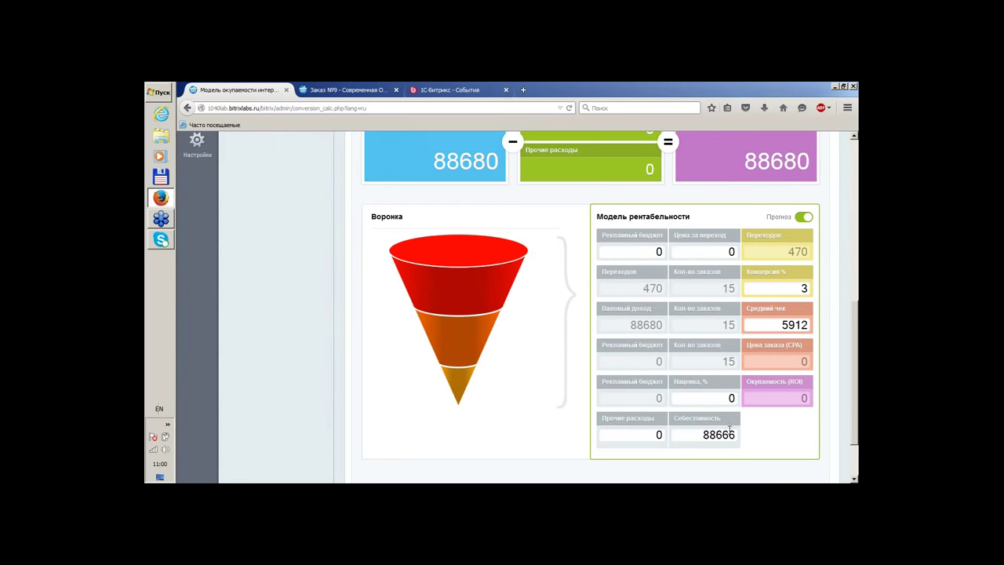
pyautogui.scroll(1, 731, 433)
pyautogui.scroll(2, 734, 433)
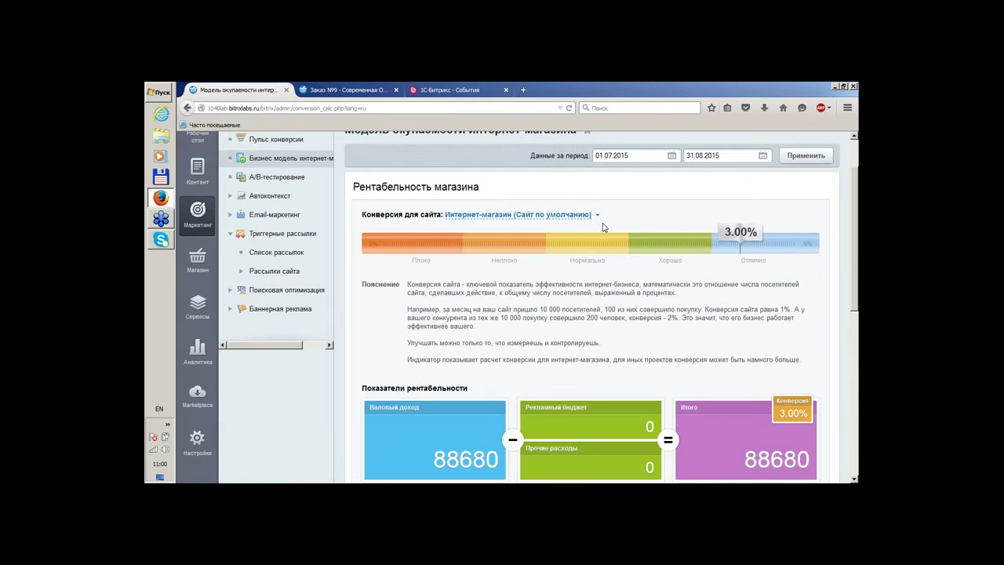
pyautogui.scroll(-5, 648, 275)
pyautogui.doubleClick(778, 289)
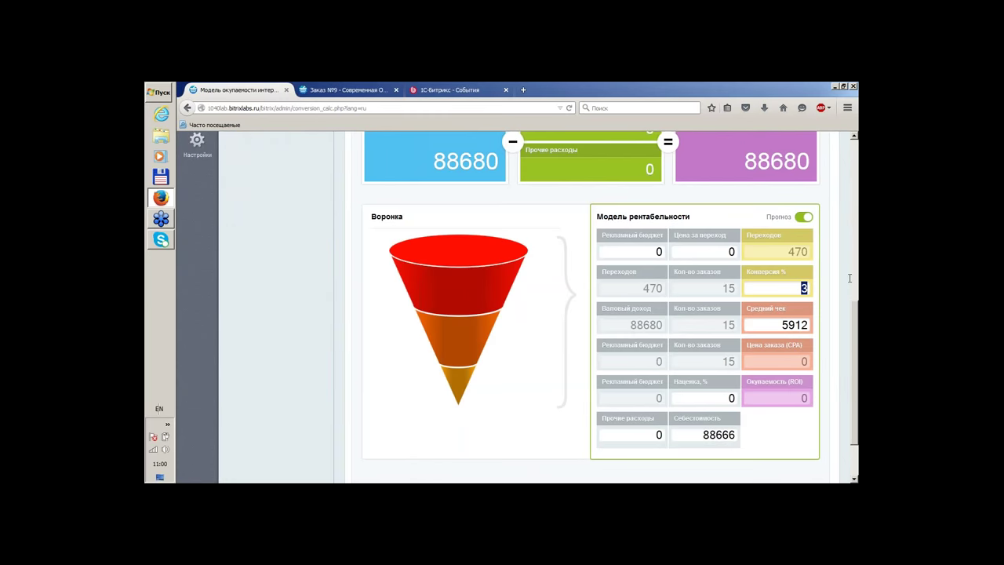
pyautogui.write('2')
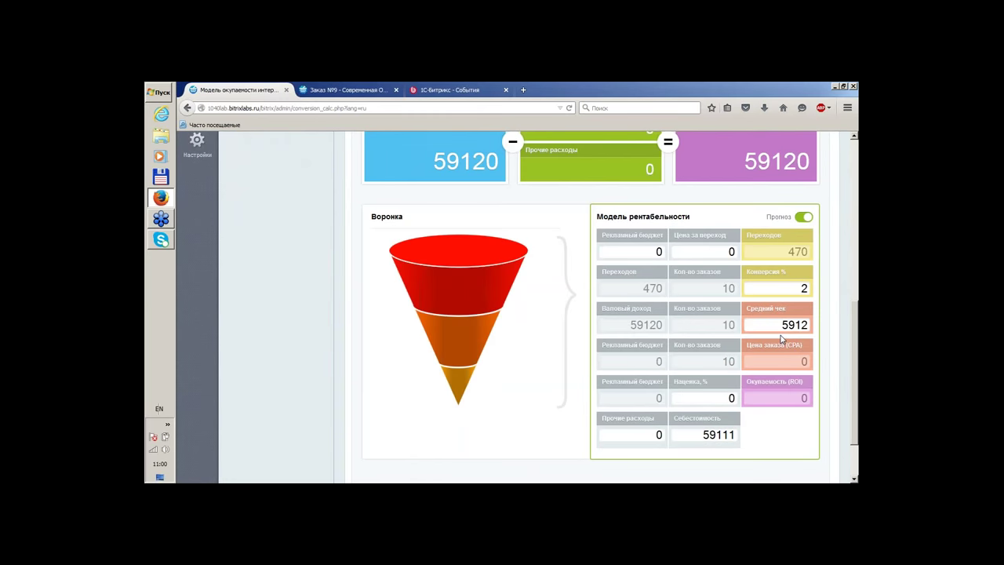
# Set the markup to 15% and inspect the funnel's top slice
pyautogui.scroll(1, 772, 323)
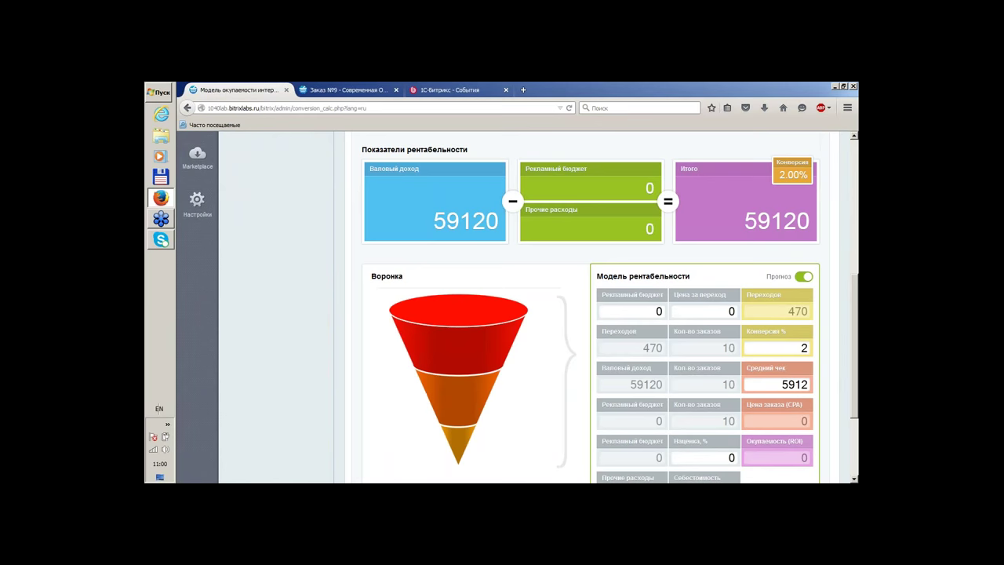
pyautogui.scroll(-1, 759, 327)
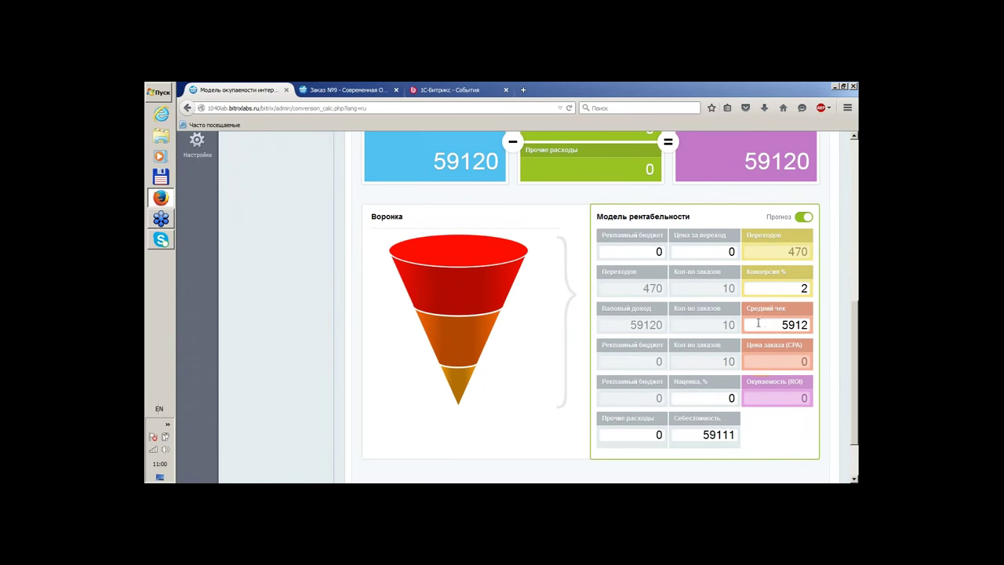
pyautogui.doubleClick(733, 398)
pyautogui.write('15')
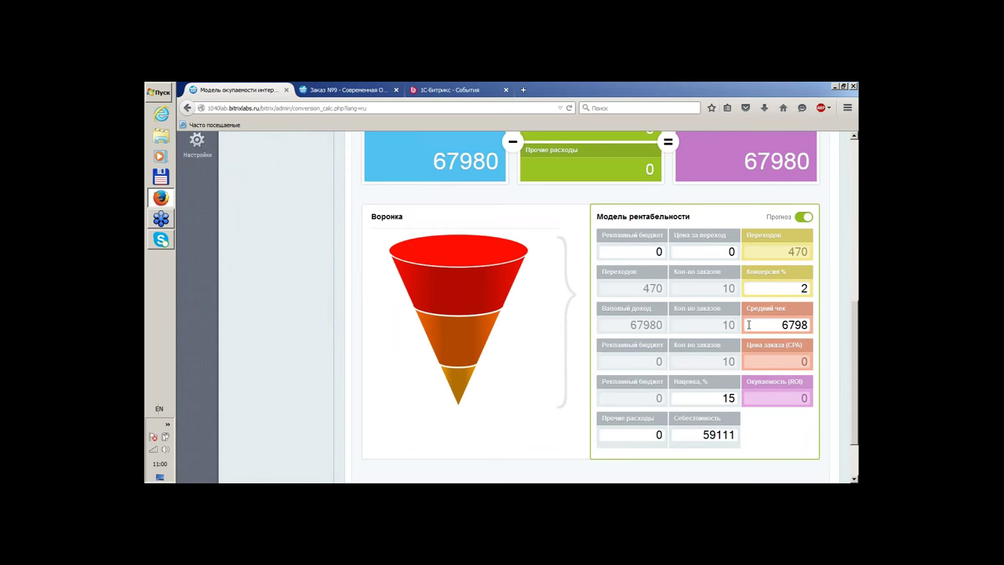
pyautogui.moveTo(381, 259)
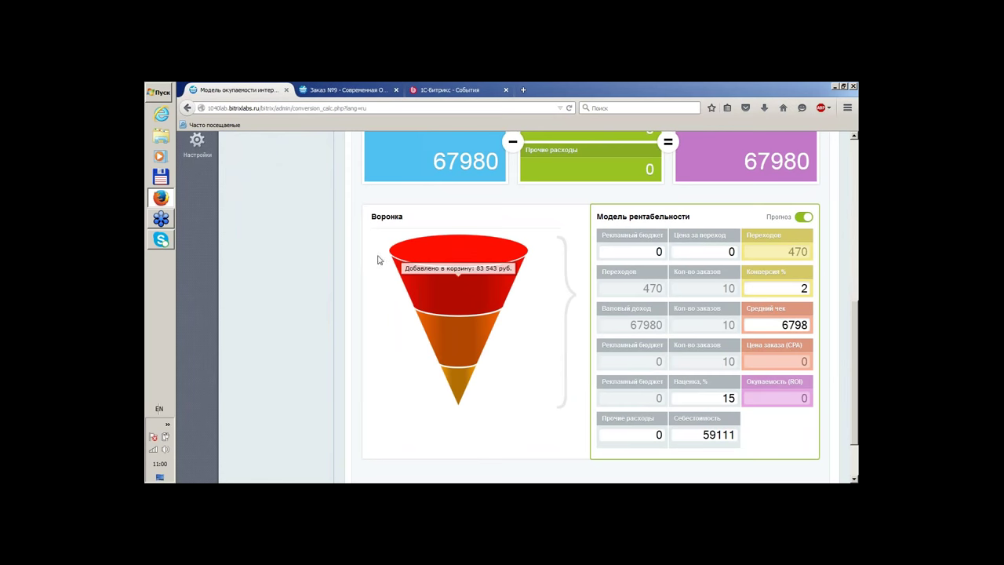
pyautogui.click(441, 284)
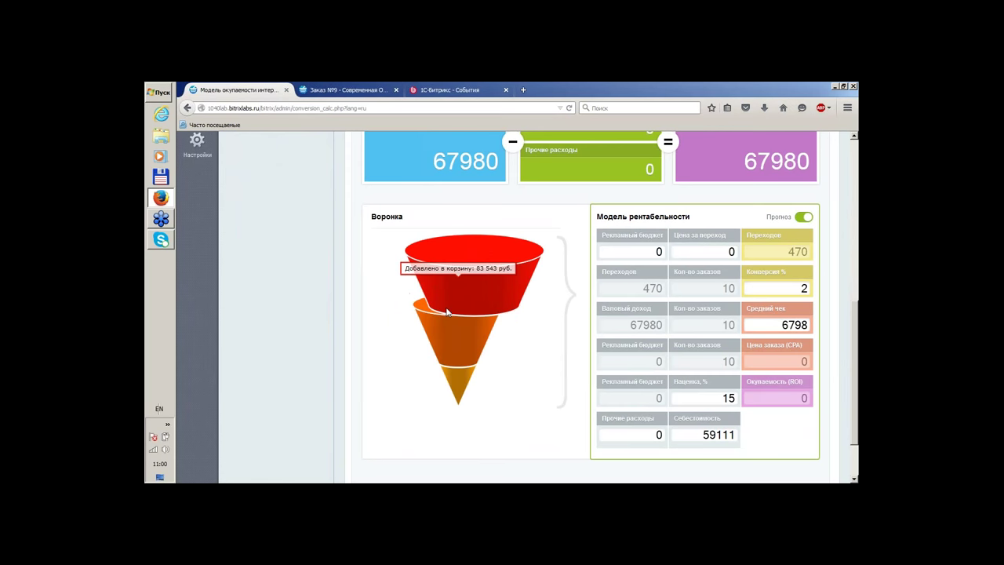
pyautogui.moveTo(449, 330)
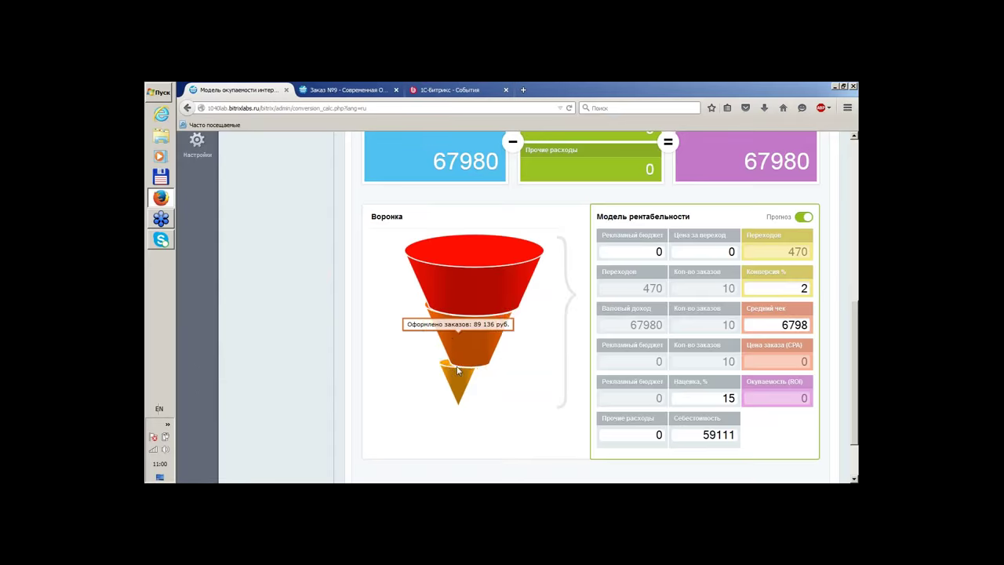
pyautogui.scroll(4, 682, 336)
pyautogui.scroll(1, 682, 336)
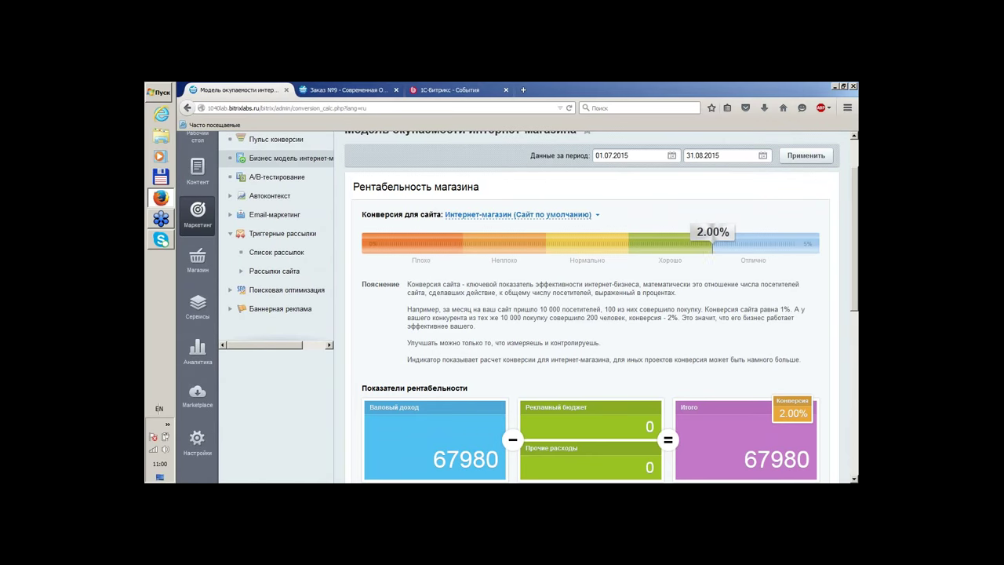
pyautogui.moveTo(658, 233); pyautogui.dragTo(625, 332)
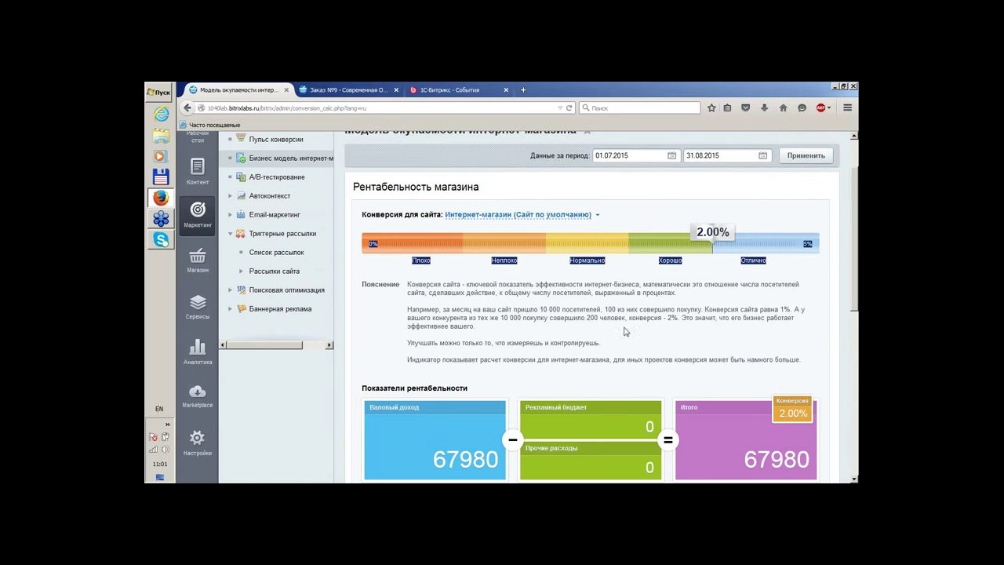
pyautogui.scroll(2, 606, 358)
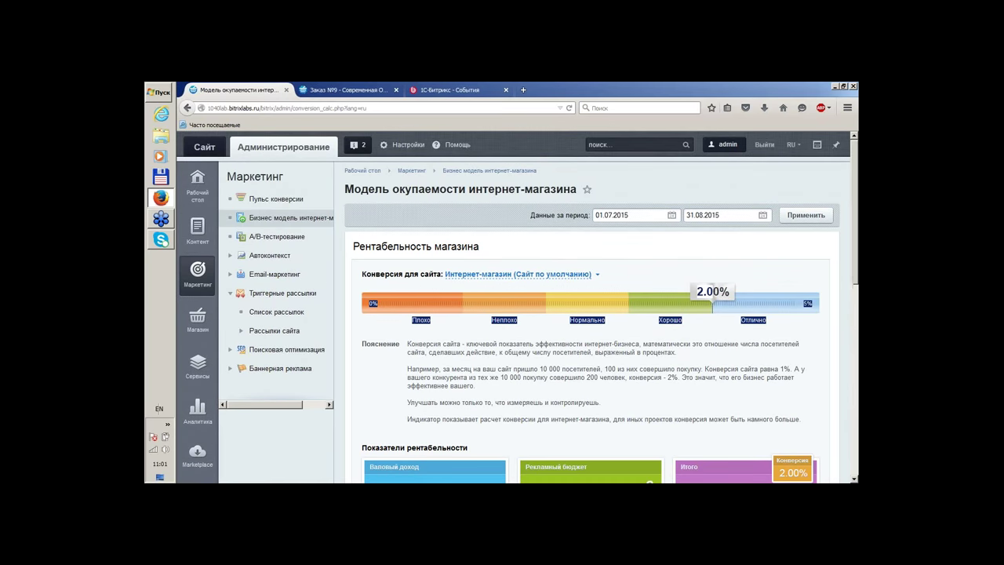
# Go to A/B testing and choose Изменить on the Главная страница test
pyautogui.click(277, 236)
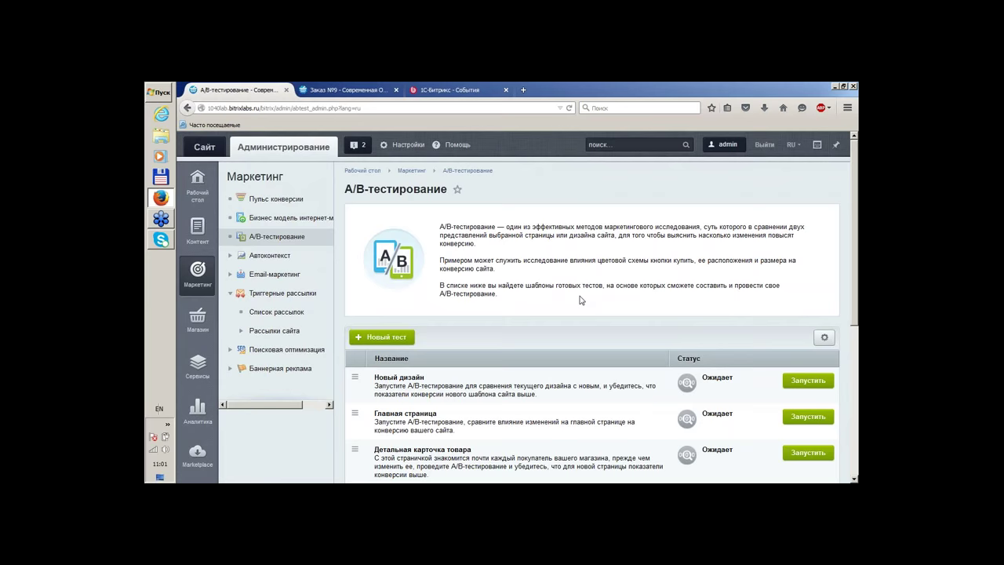
pyautogui.scroll(-5, 581, 300)
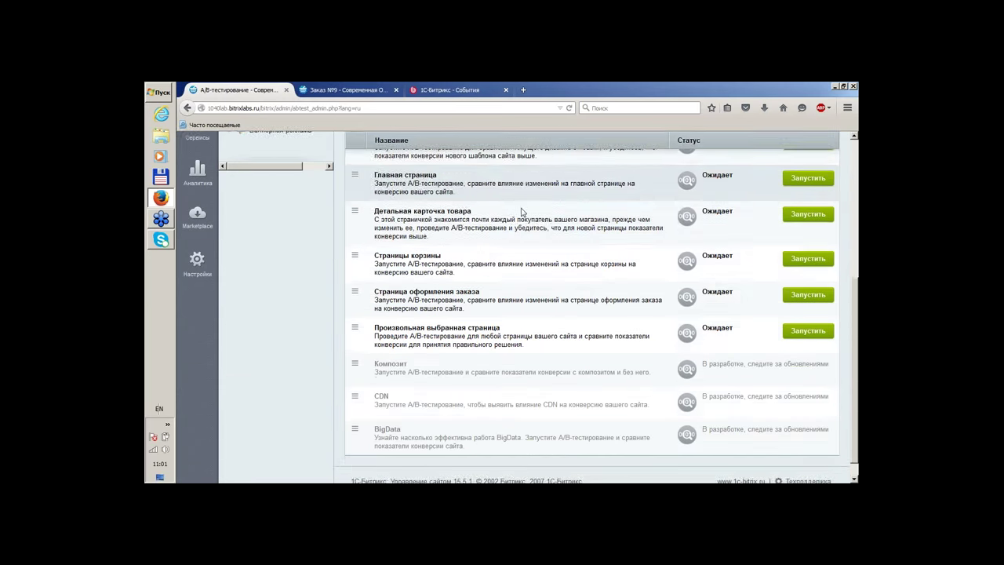
pyautogui.scroll(2, 522, 212)
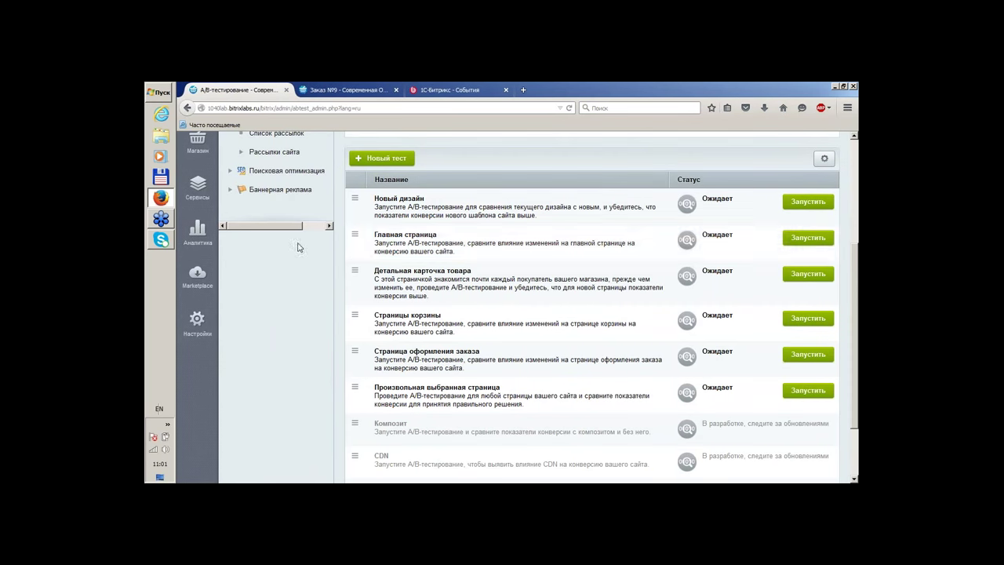
pyautogui.click(356, 238)
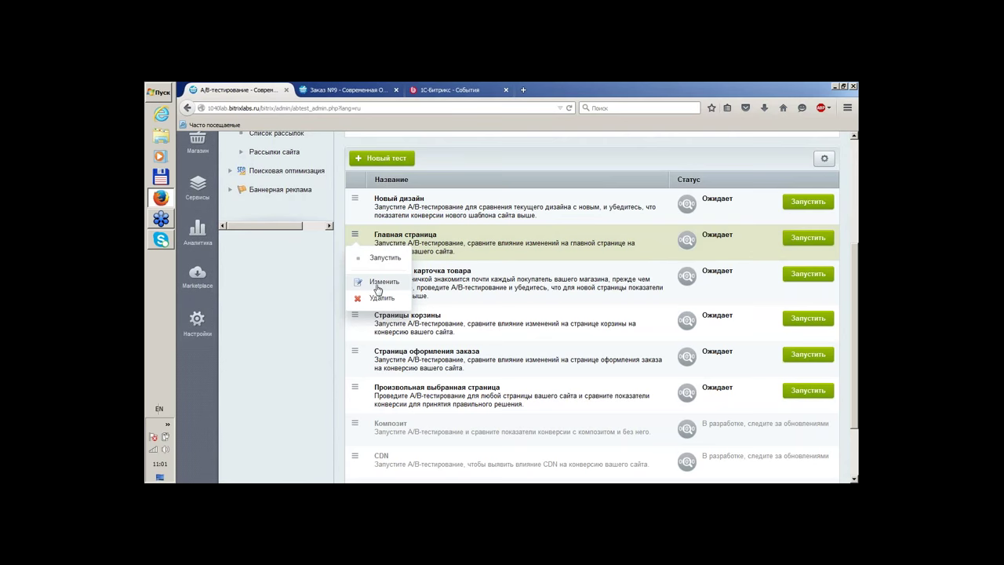
pyautogui.click(372, 279)
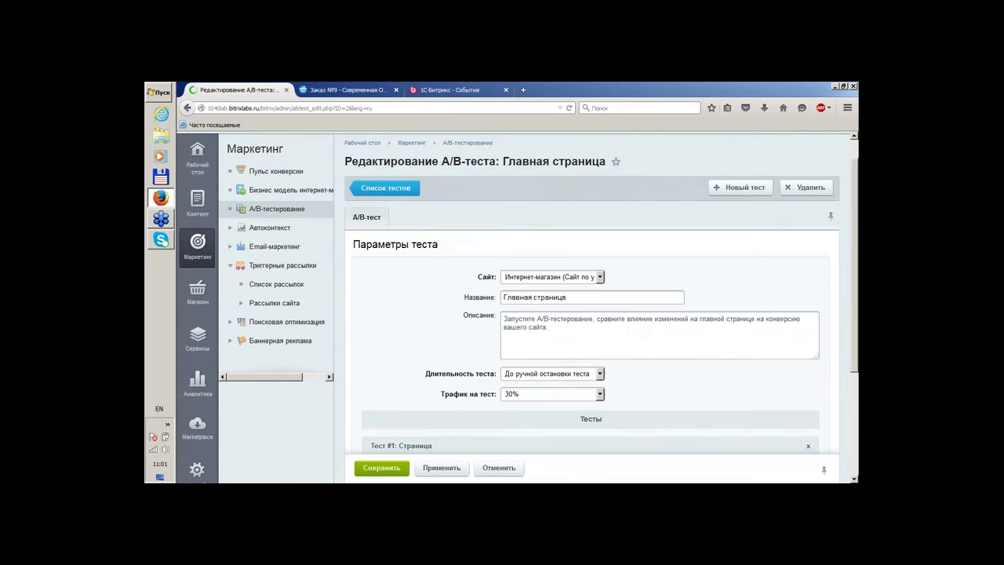
# Set page A of the test to /index.php
pyautogui.scroll(-3, 407, 235)
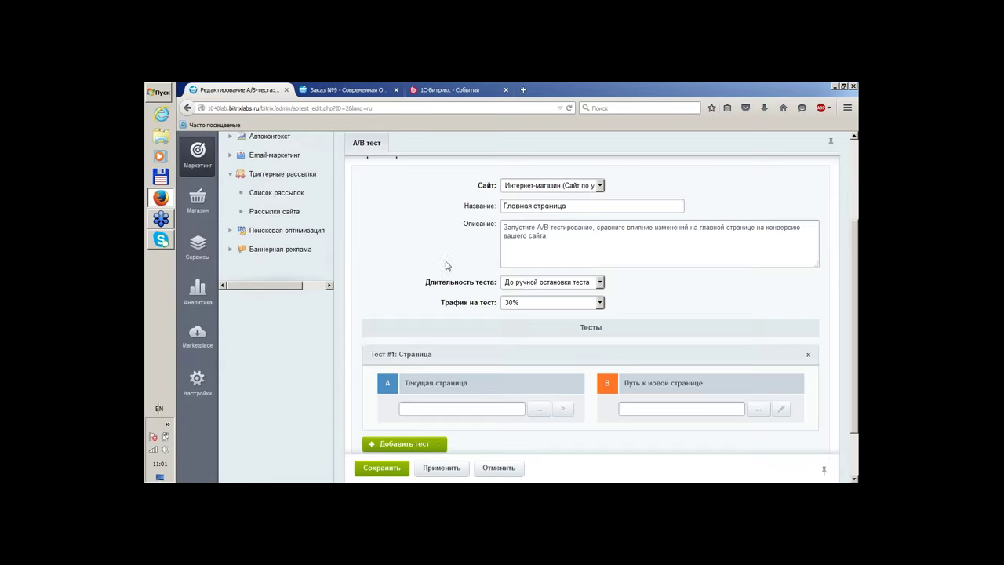
pyautogui.scroll(-1, 447, 266)
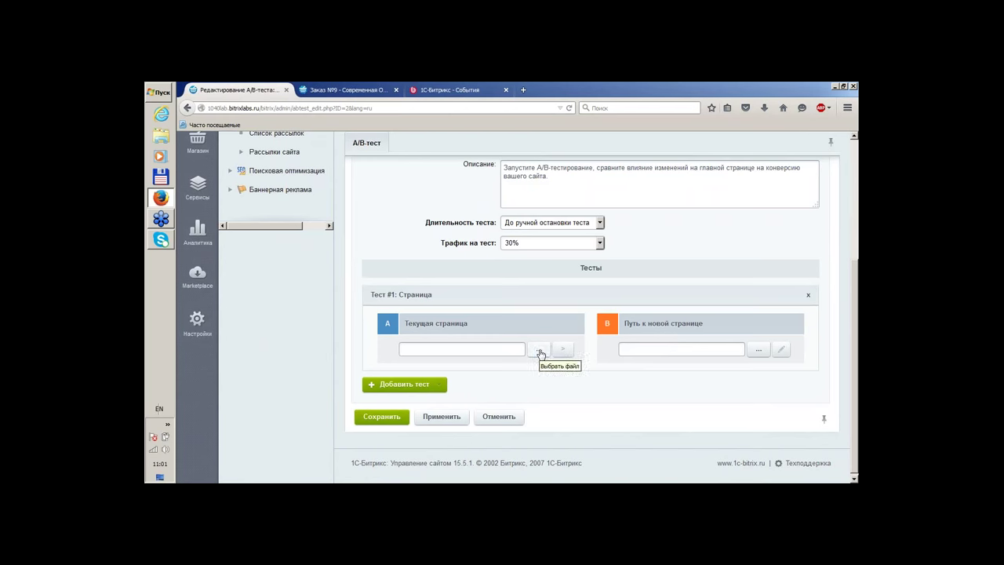
pyautogui.click(539, 350)
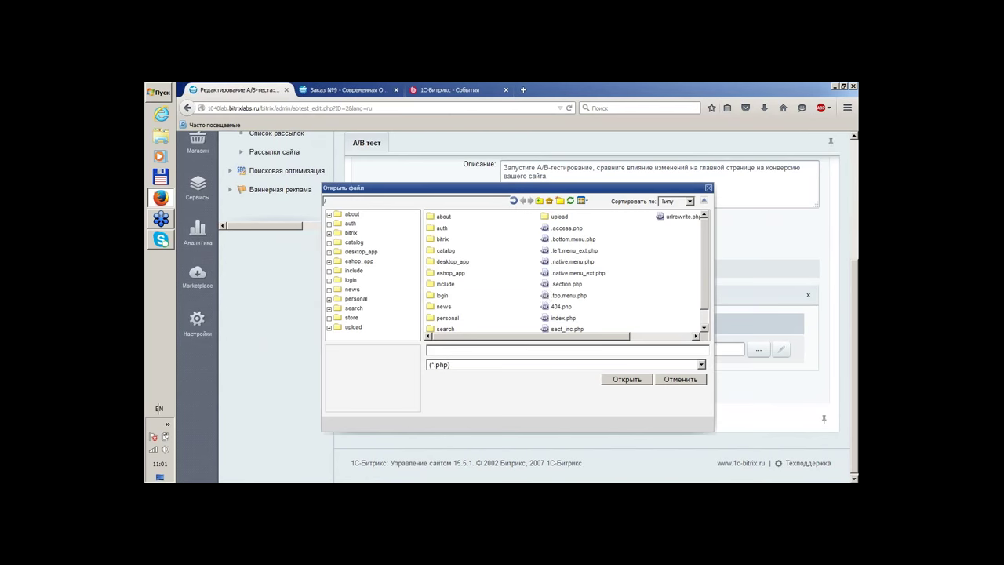
pyautogui.click(569, 321)
pyautogui.click(626, 381)
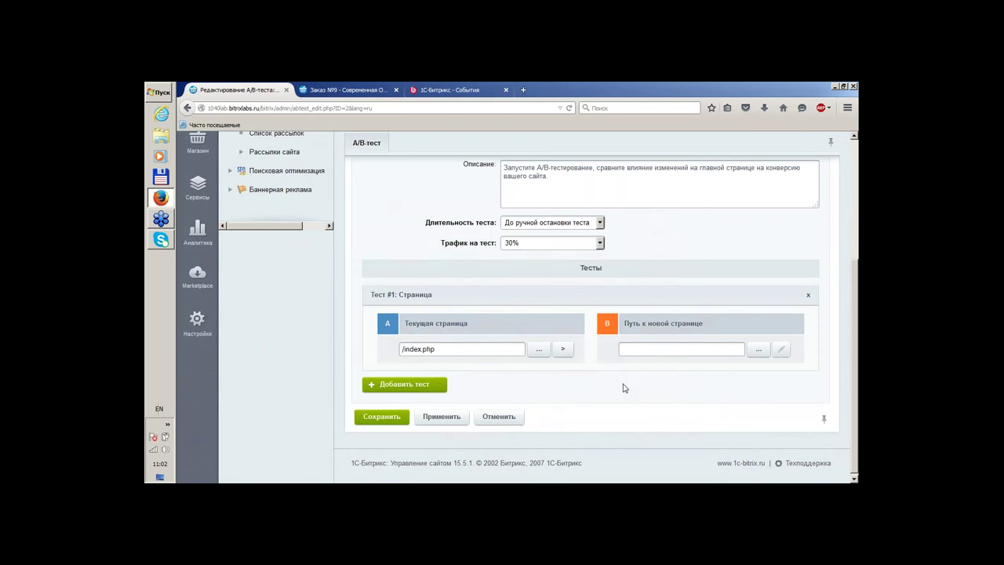
# Set page B to /404.php and save the test
pyautogui.click(759, 350)
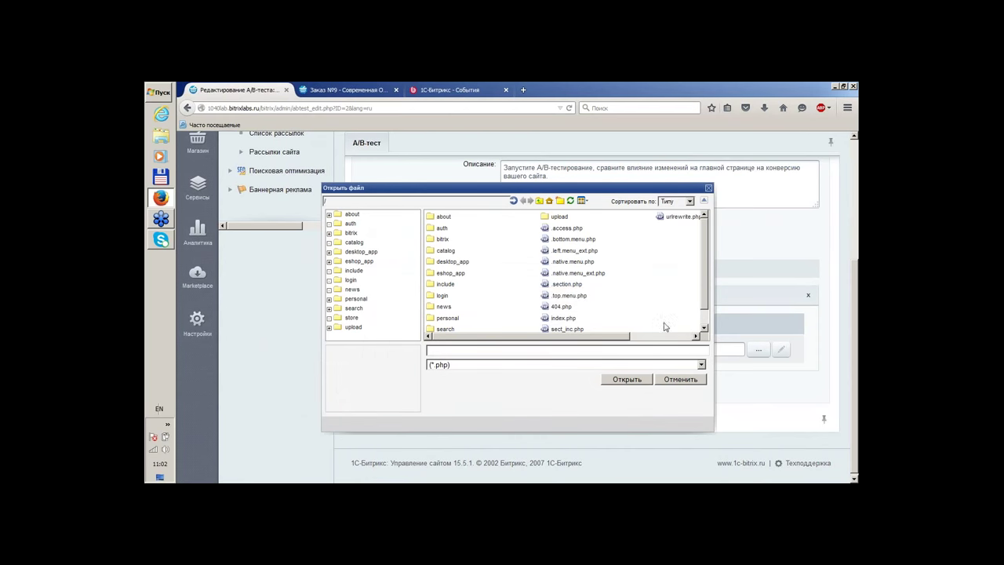
pyautogui.click(567, 319)
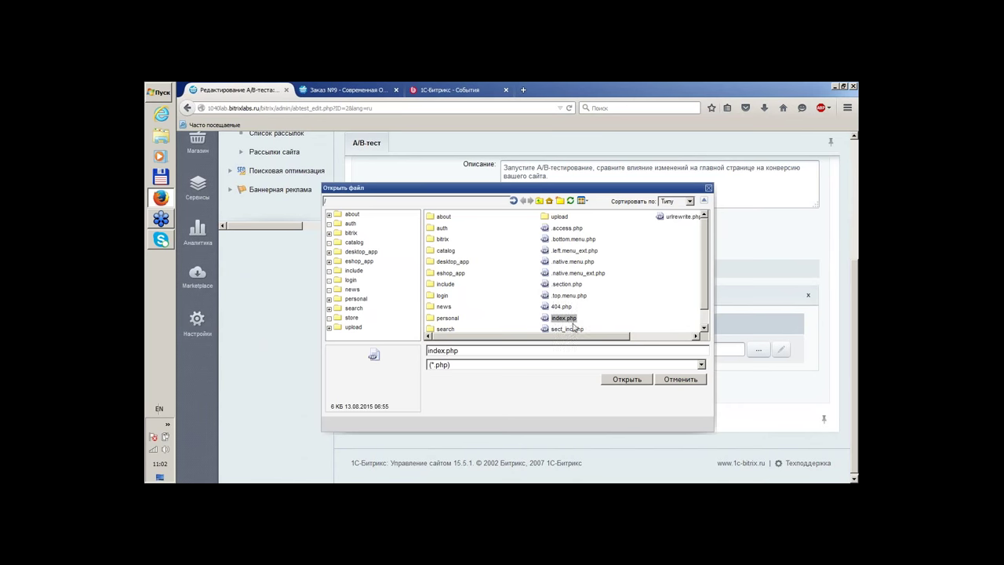
pyautogui.click(681, 379)
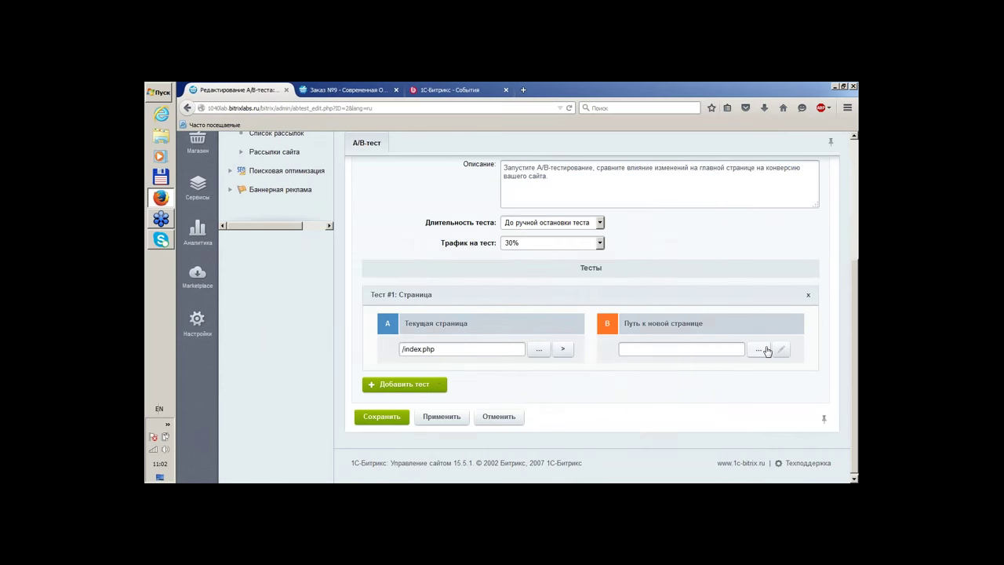
pyautogui.click(760, 350)
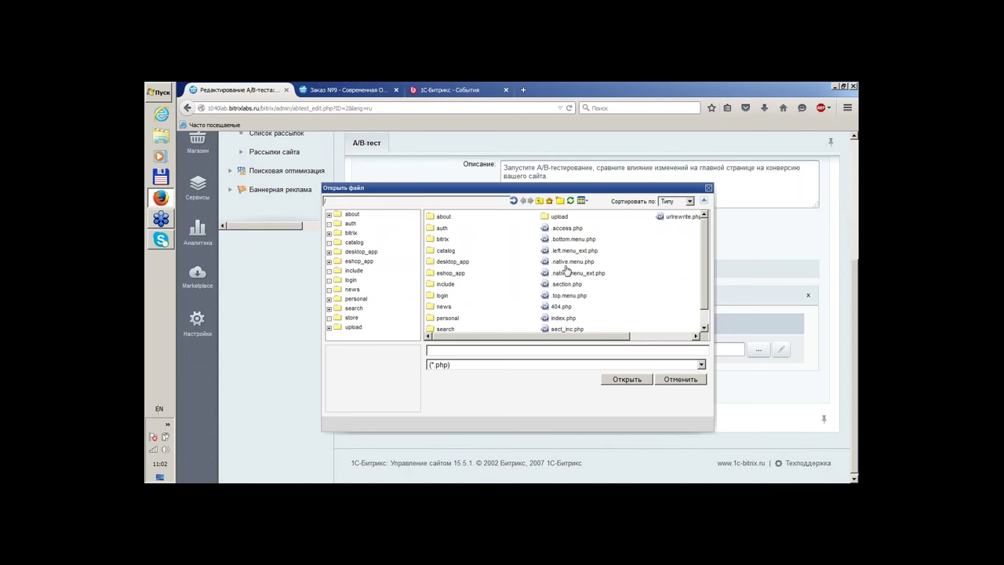
pyautogui.click(560, 306)
pyautogui.click(628, 380)
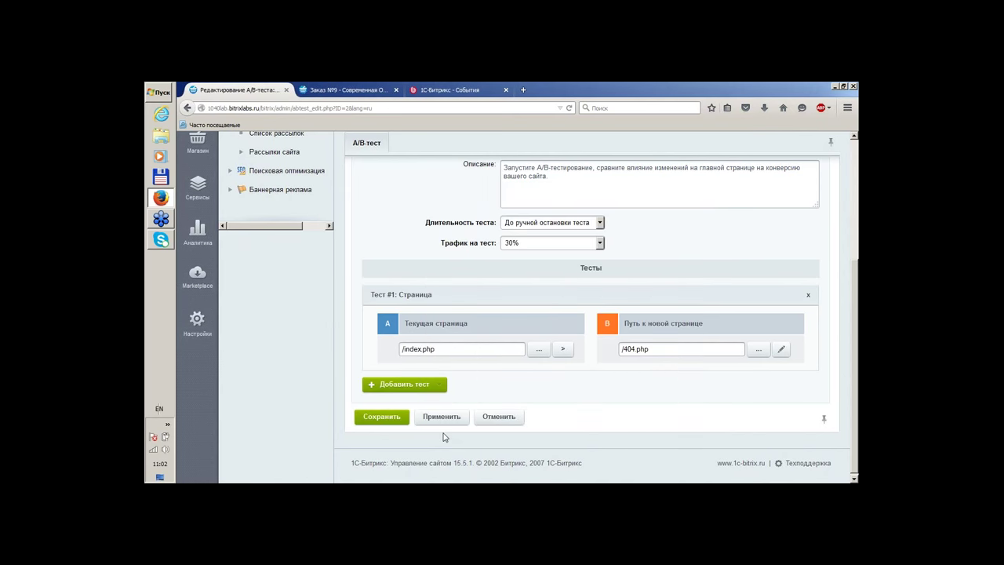
pyautogui.click(382, 417)
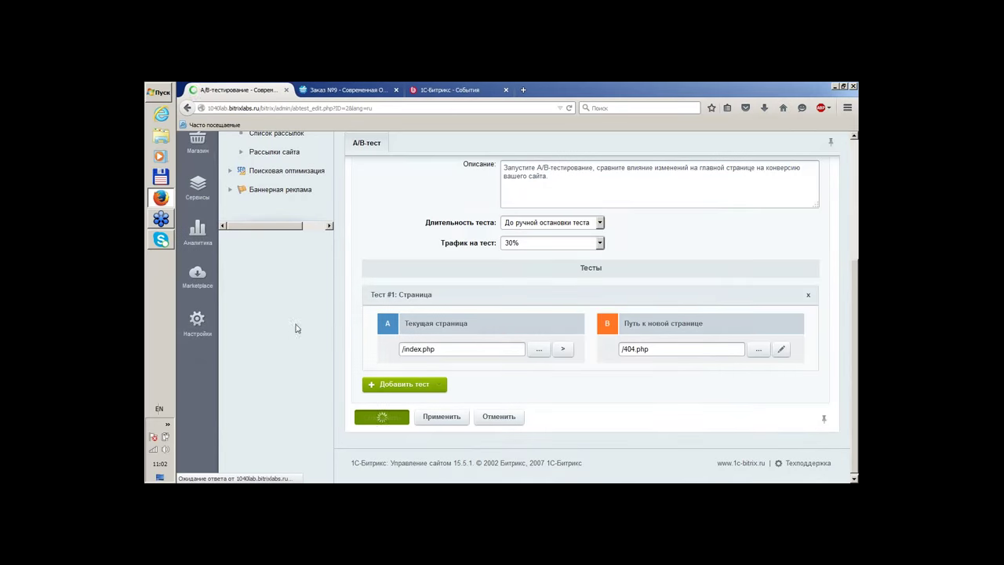
pyautogui.scroll(-3, 666, 224)
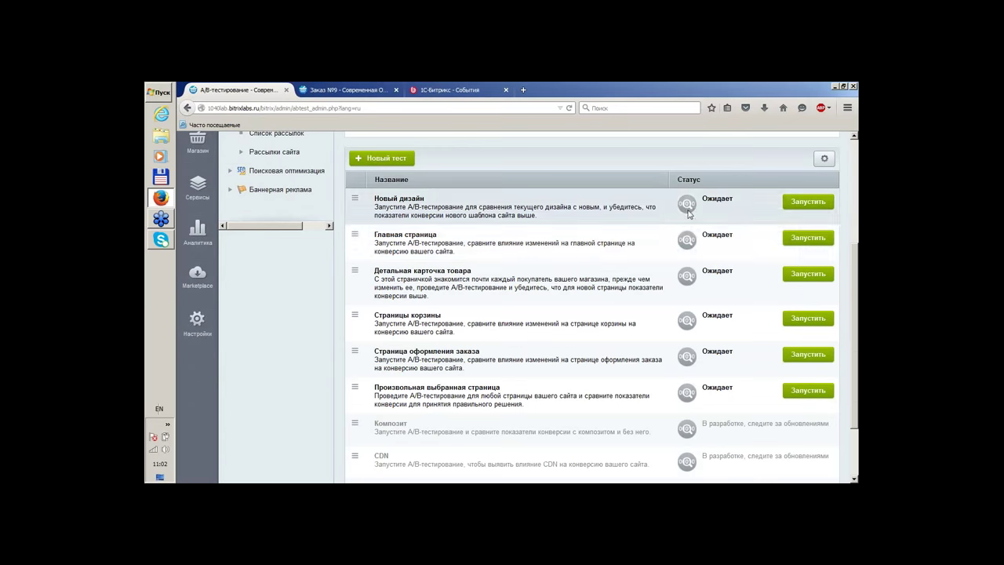
# Launch the Главная страница test with confirmation, then open its Отчет
pyautogui.click(808, 238)
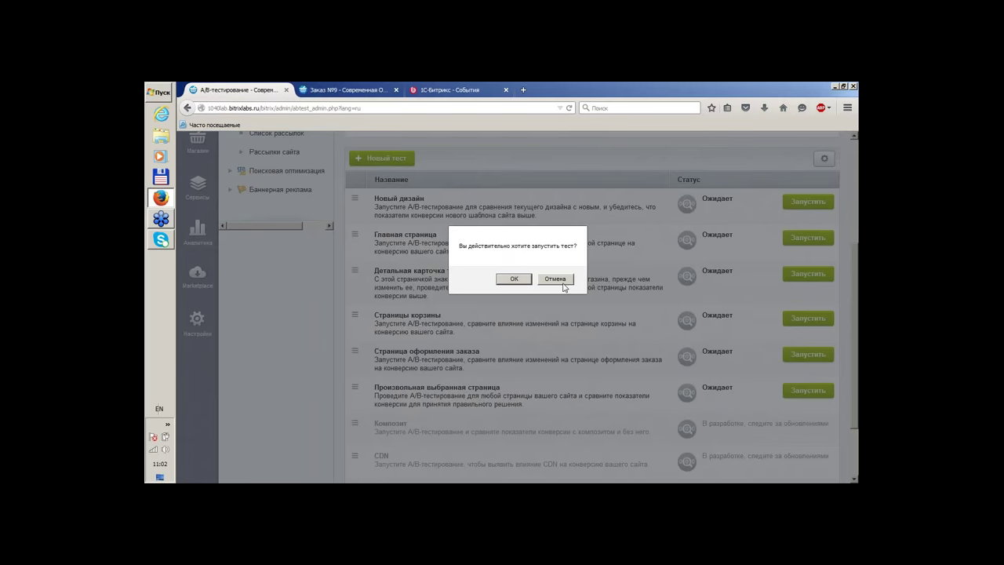
pyautogui.click(514, 280)
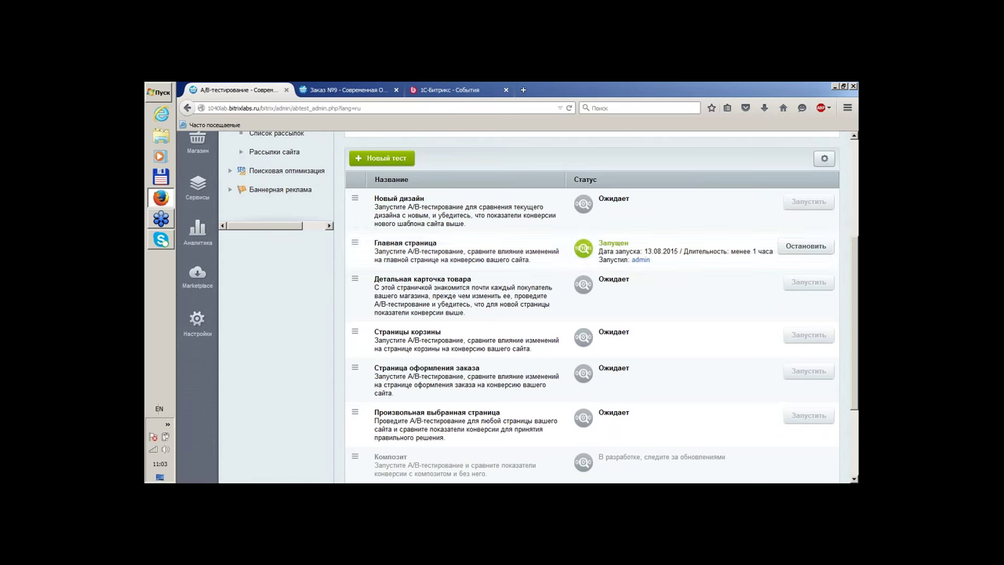
pyautogui.click(355, 245)
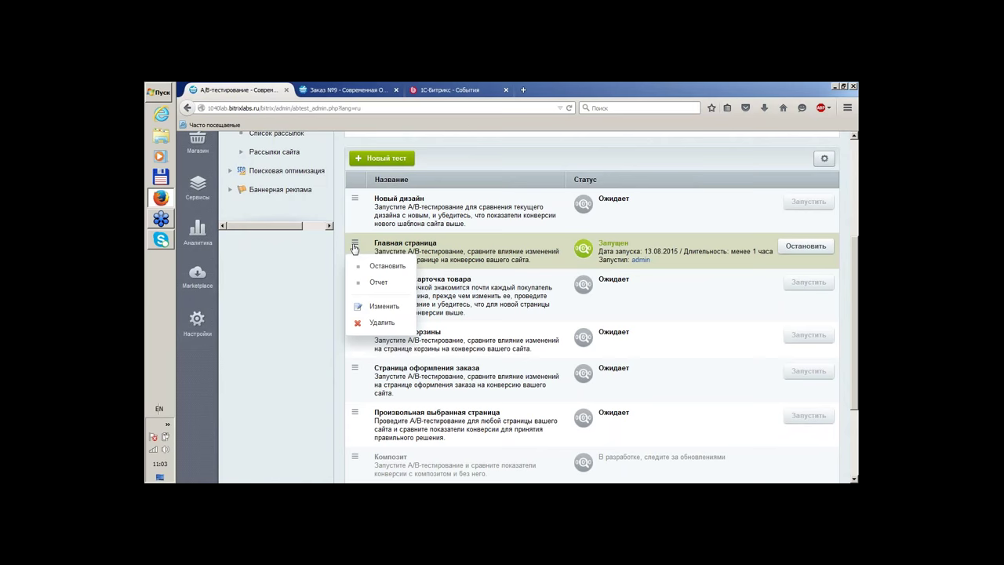
pyautogui.click(379, 281)
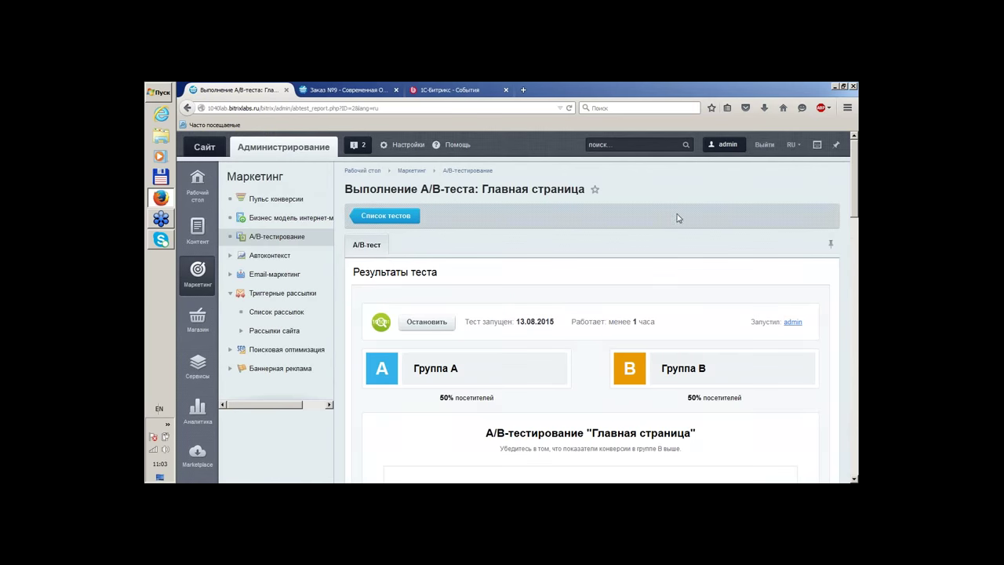
# Scroll the report showing groups A and B at 50% with 0% conversion and 0 RUB orders
pyautogui.scroll(-2, 678, 219)
pyautogui.scroll(-6, 678, 219)
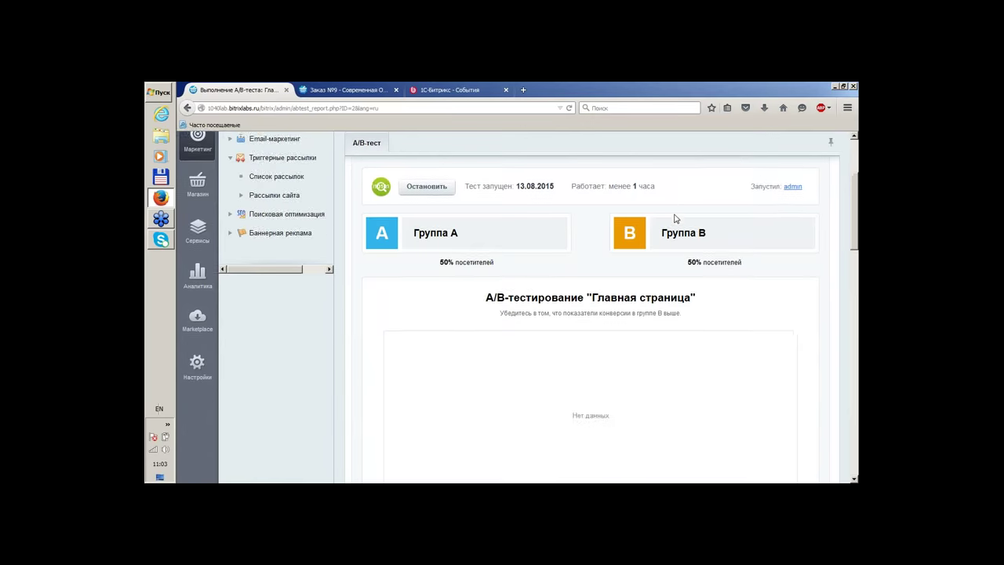
pyautogui.scroll(-6, 636, 297)
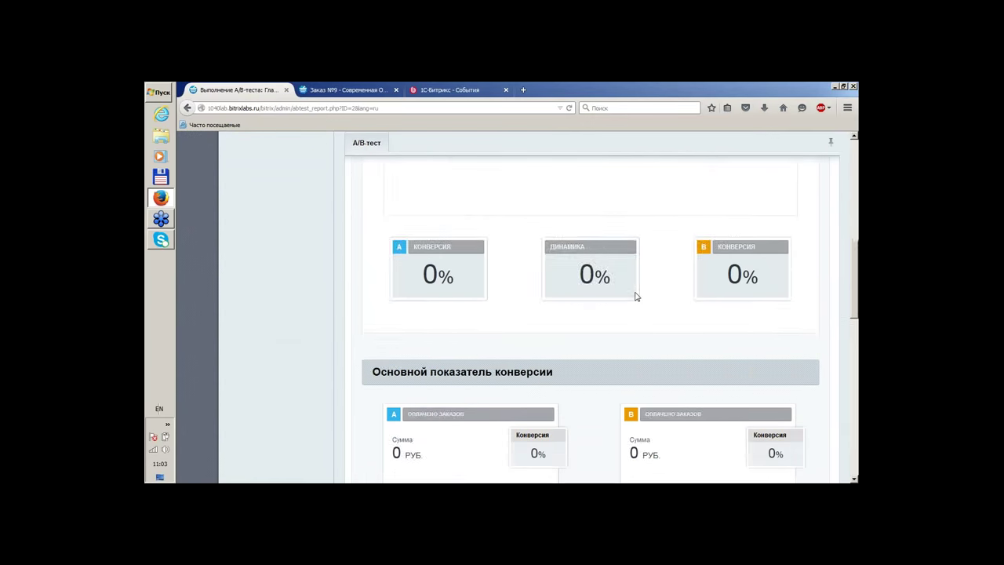
pyautogui.scroll(-14, 636, 296)
pyautogui.scroll(-8, 637, 297)
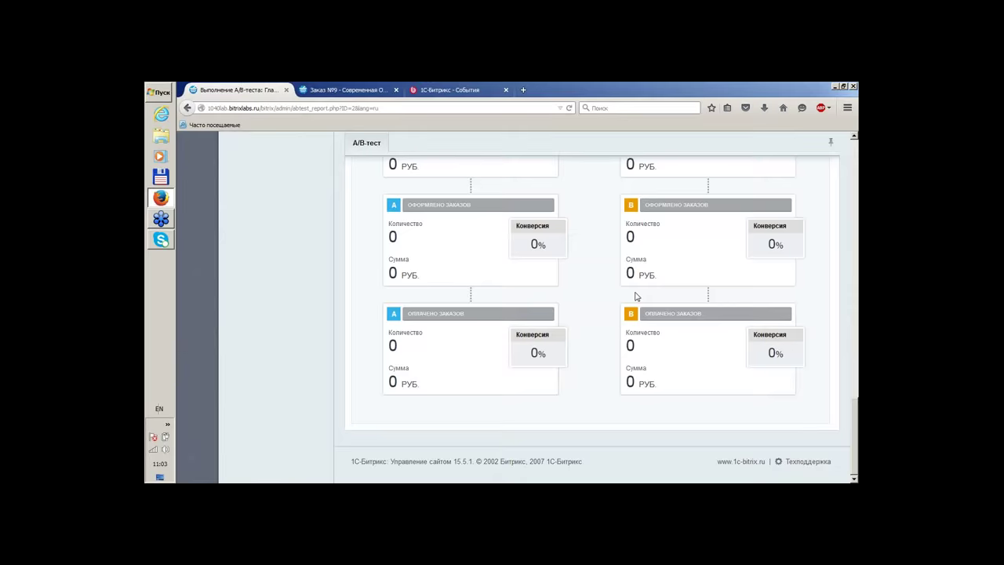
pyautogui.scroll(20, 637, 296)
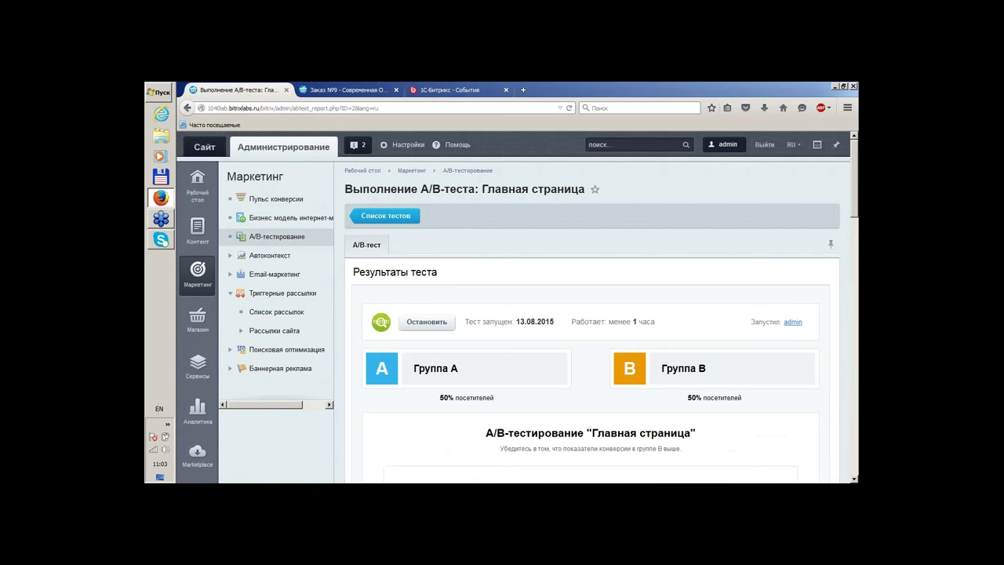